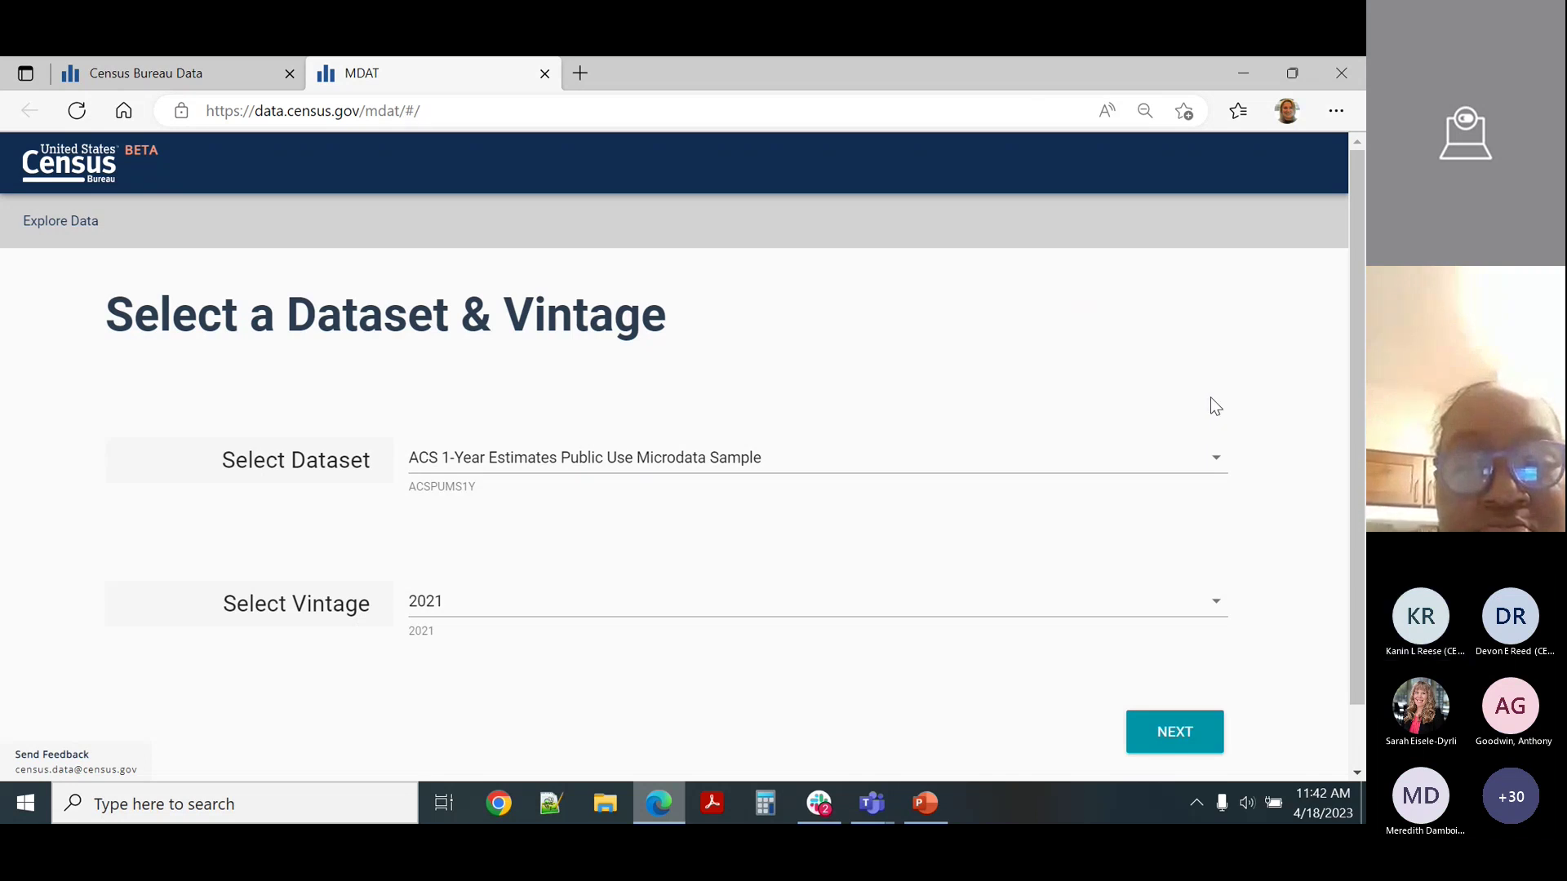
- Browse the available datasets and choose ACS 1-Year Estimates Public Use Microdata Sample
click(1217, 462)
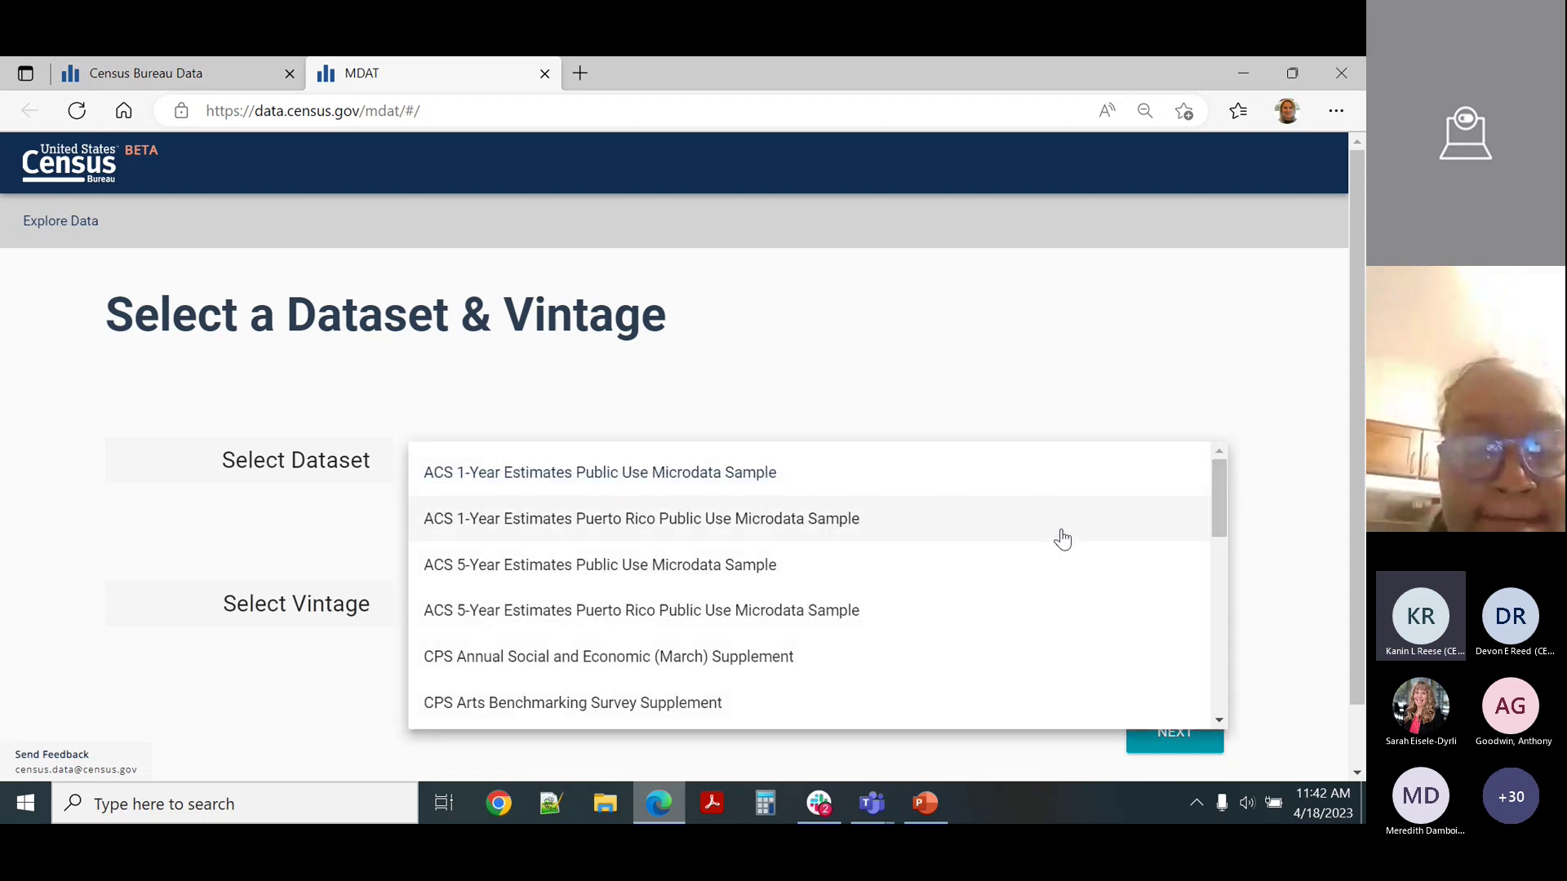
scroll(1062, 538, down, 2)
scroll(1062, 539, down, 1)
scroll(1061, 539, up, 4)
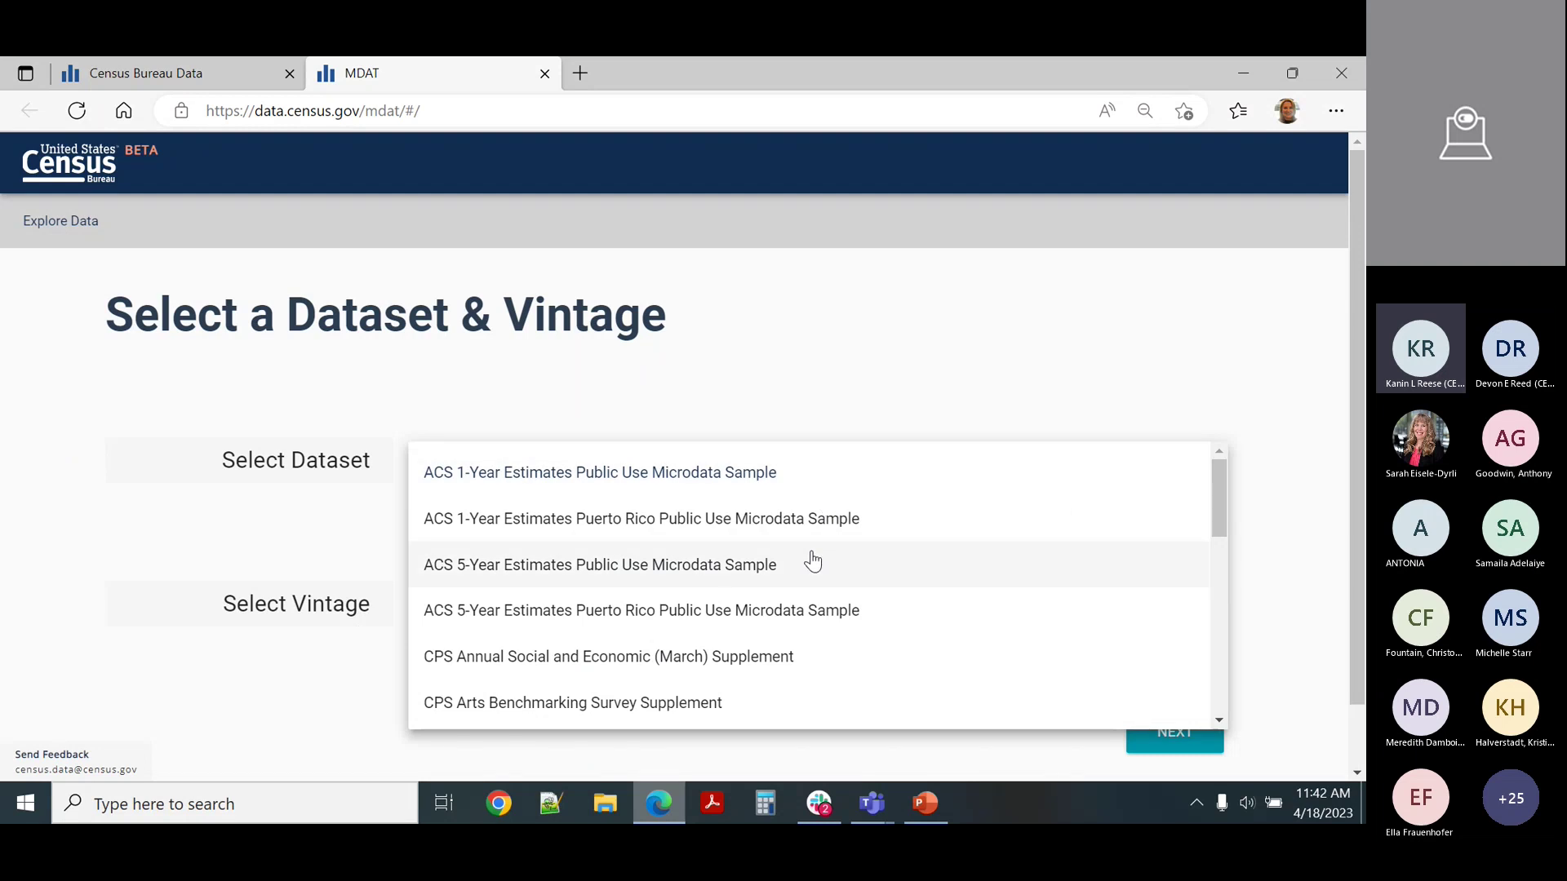
scroll(948, 623, down, 1)
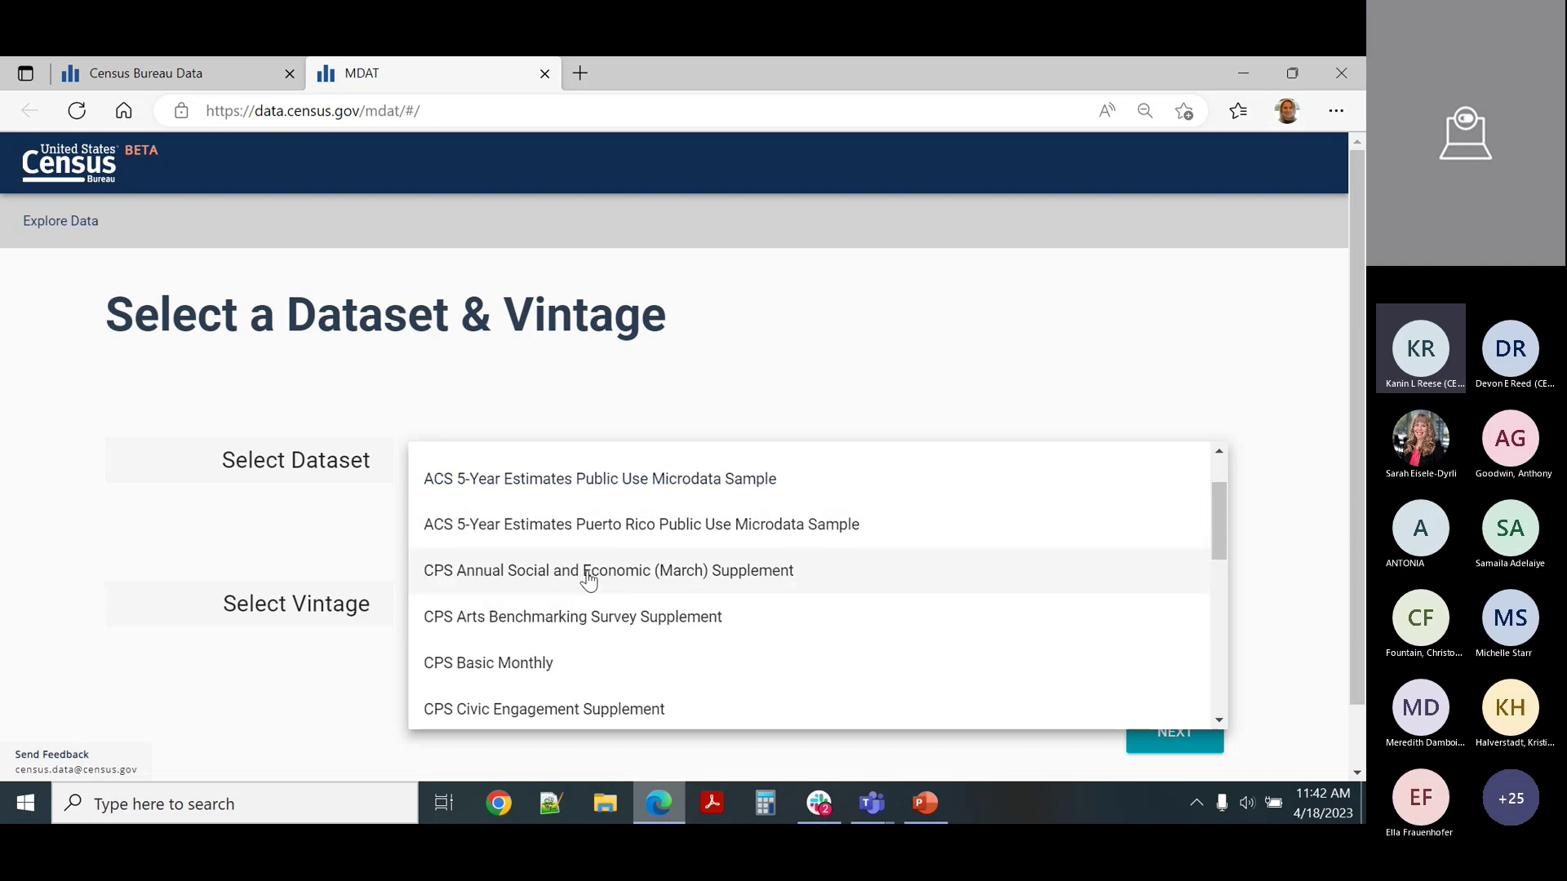
scroll(588, 579, down, 6)
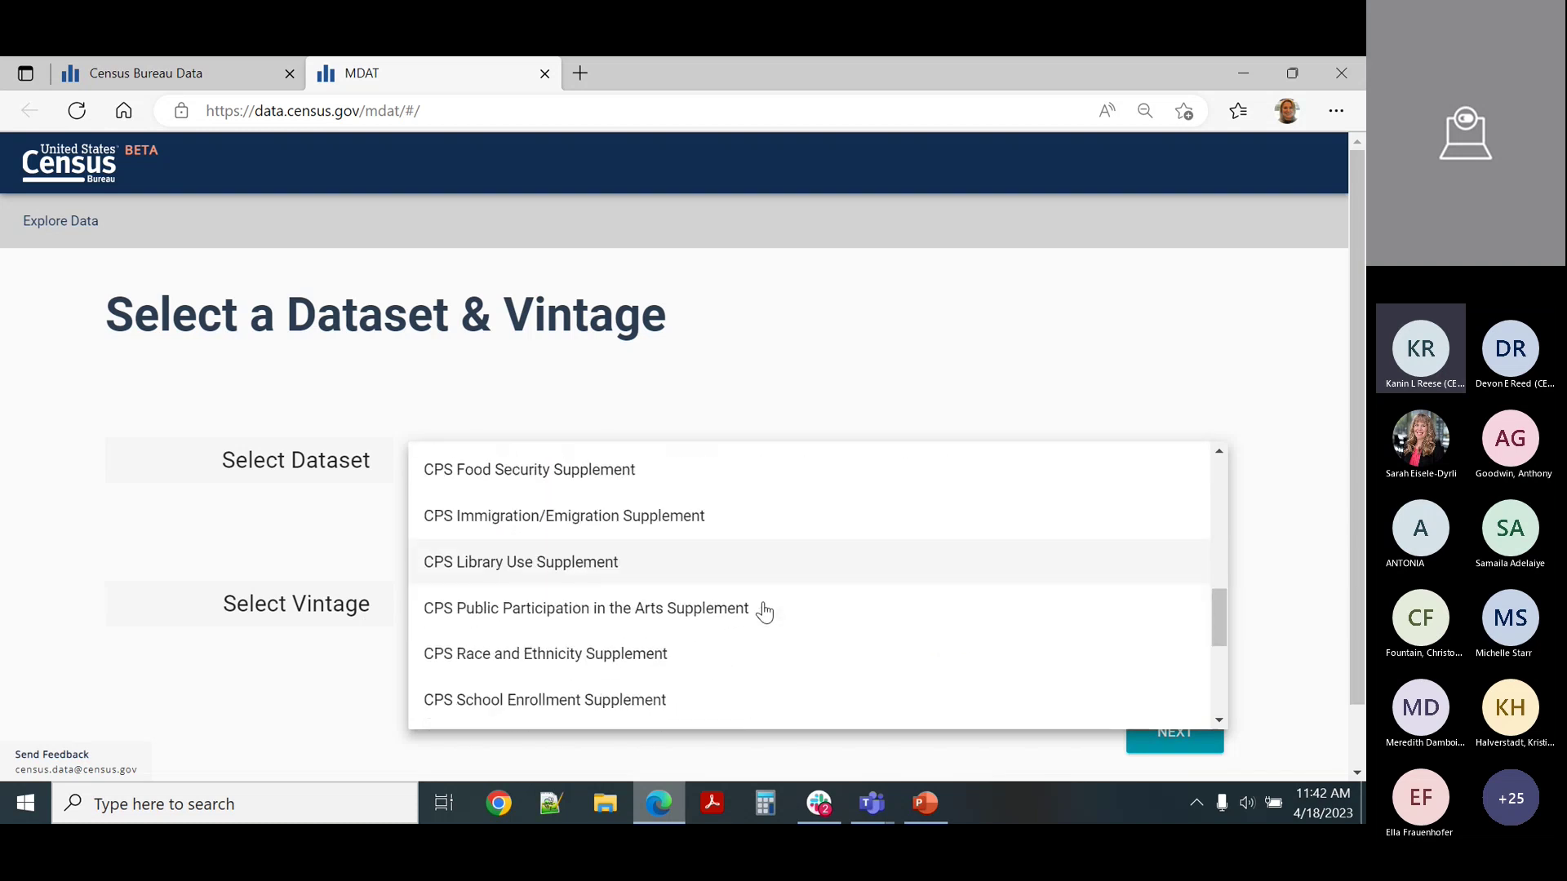
scroll(764, 614, down, 4)
scroll(764, 616, up, 6)
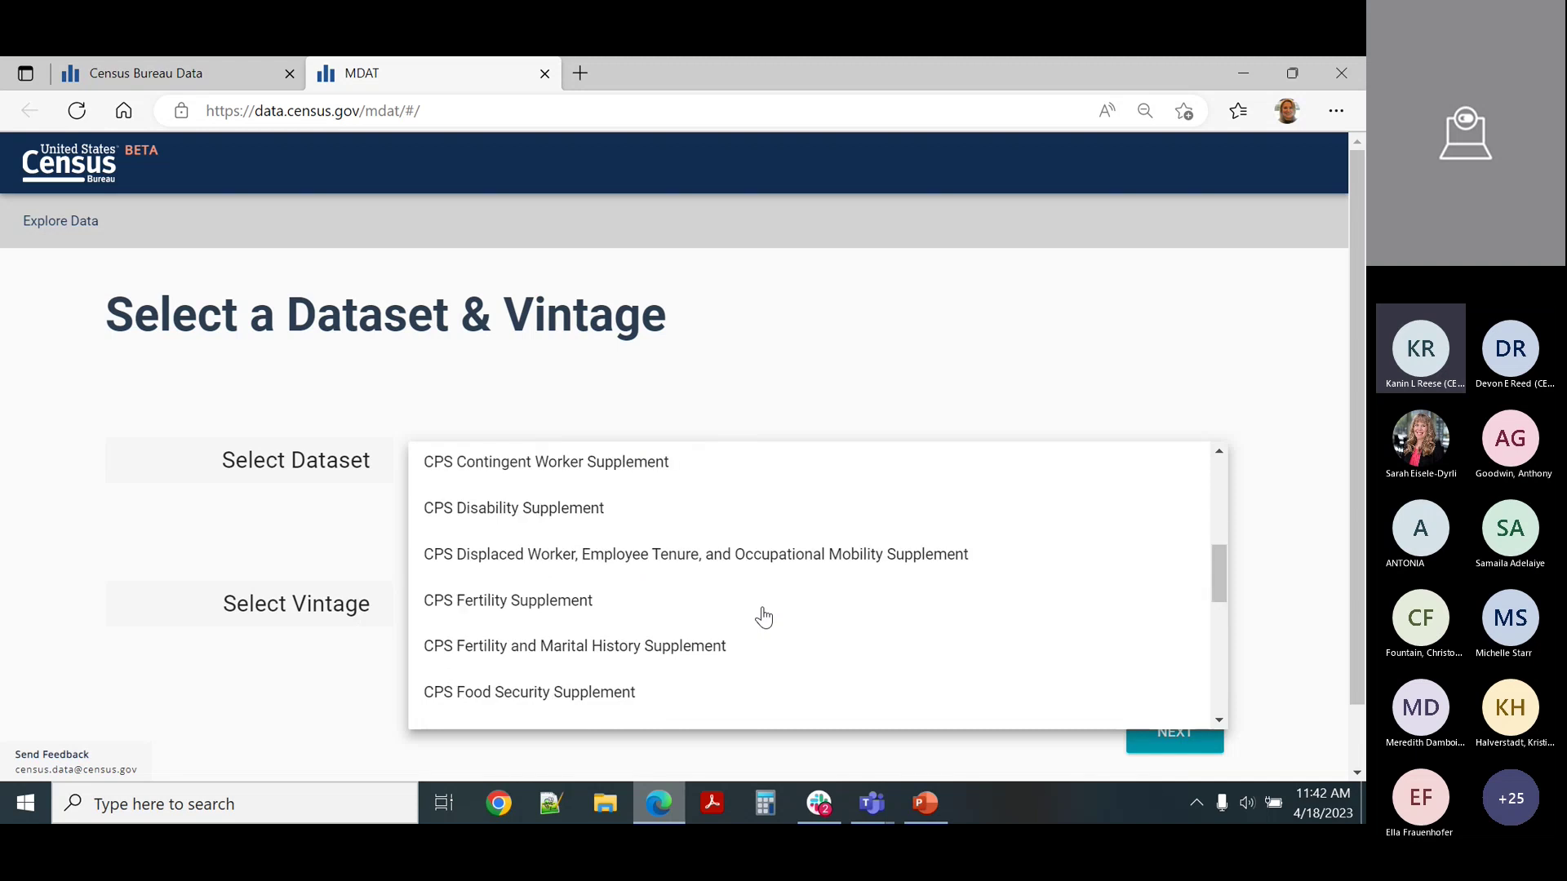
scroll(751, 605, up, 5)
click(664, 474)
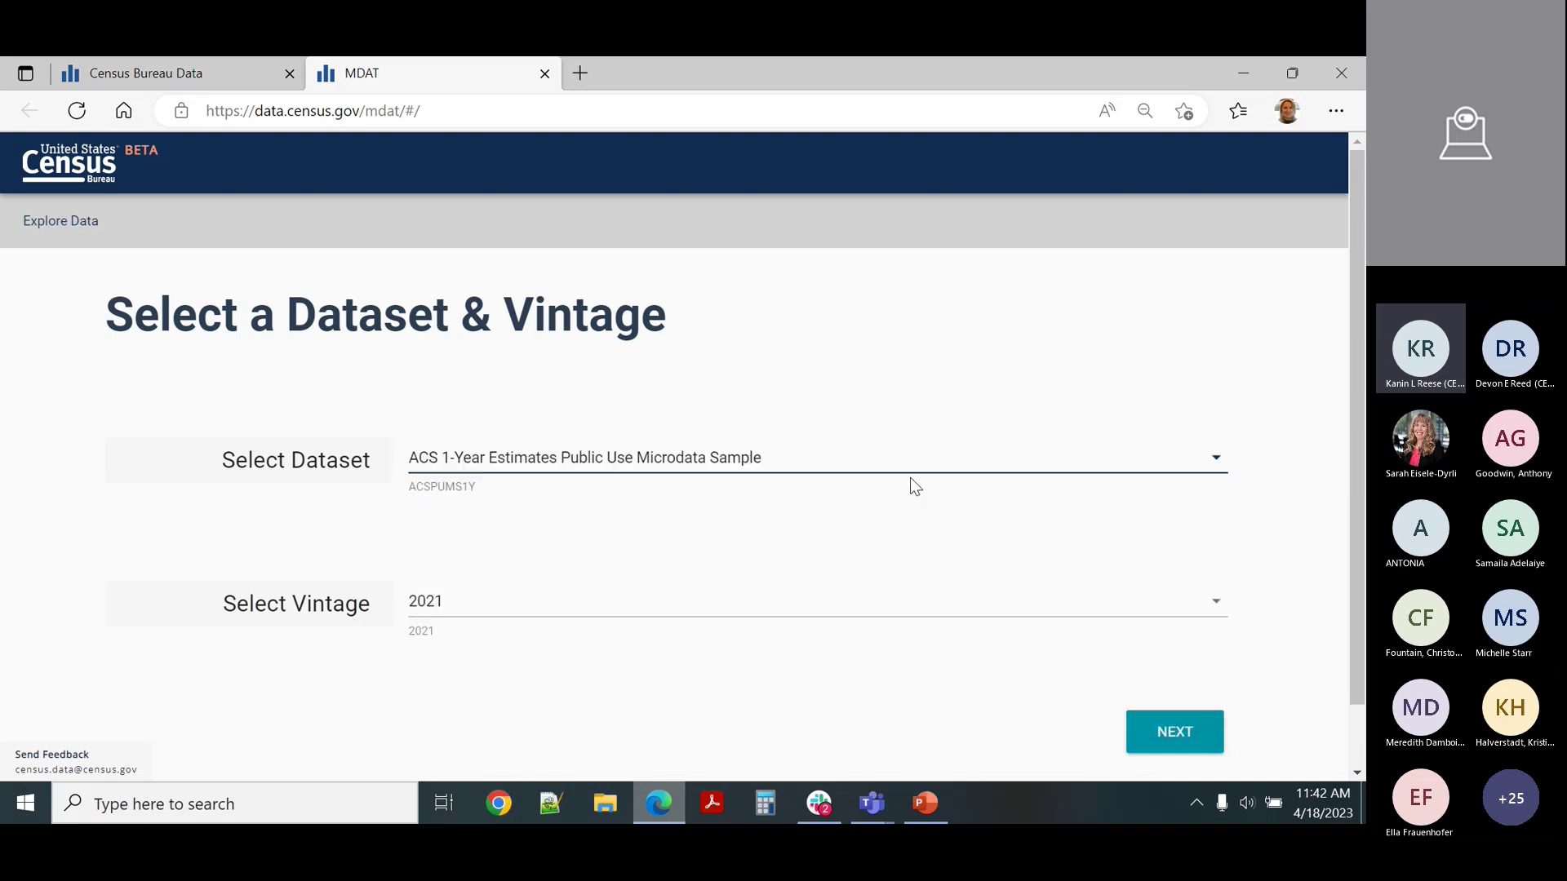
- Choose the 2021 vintage for the dataset and proceed to variable selection
click(652, 604)
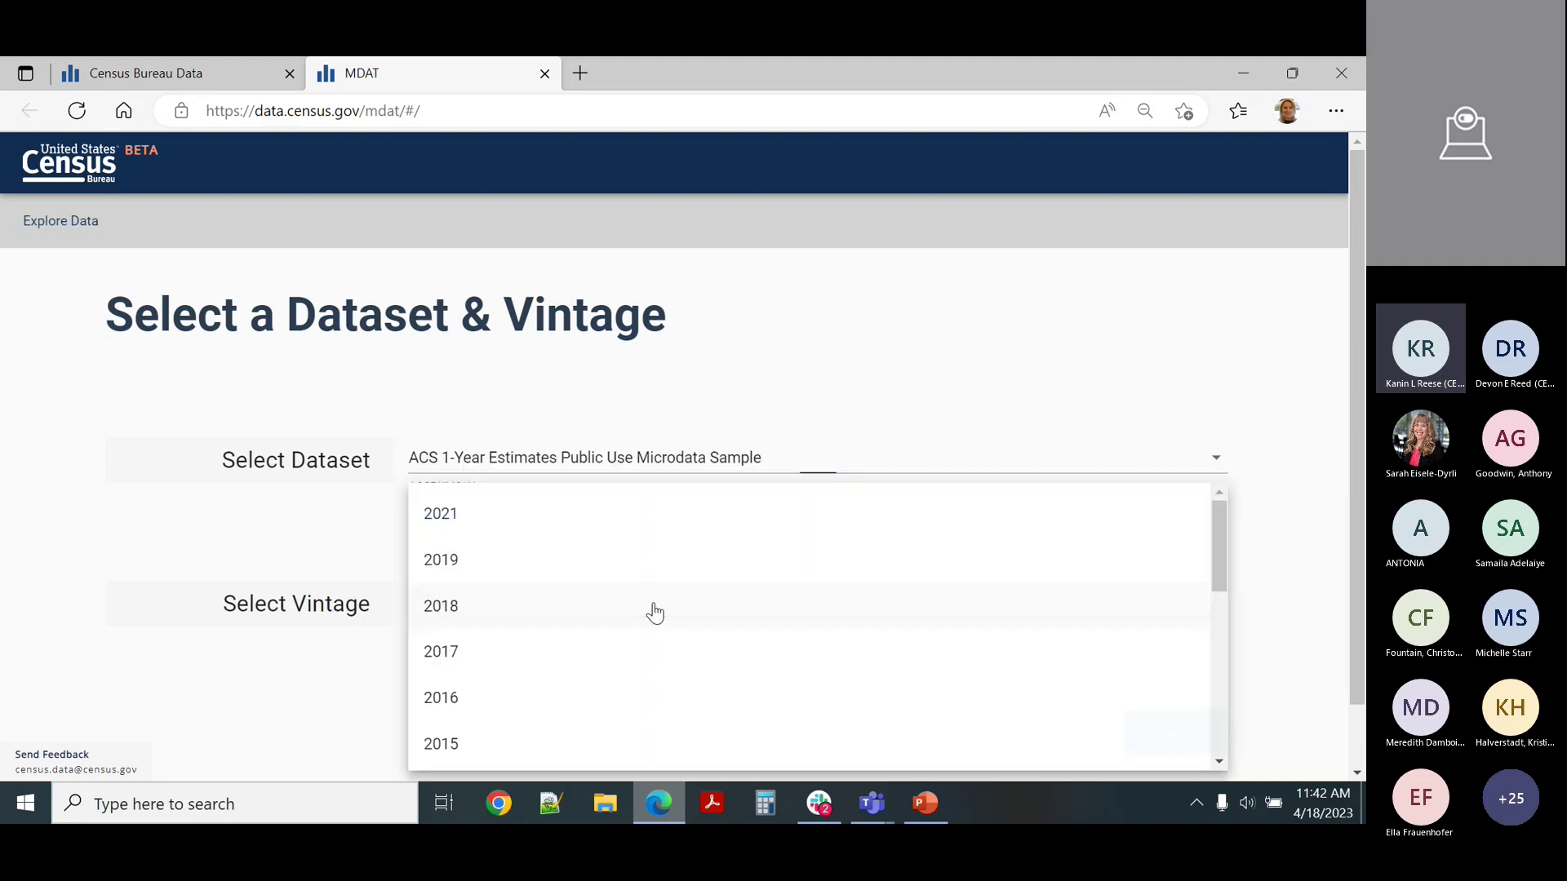
scroll(822, 614, down, 6)
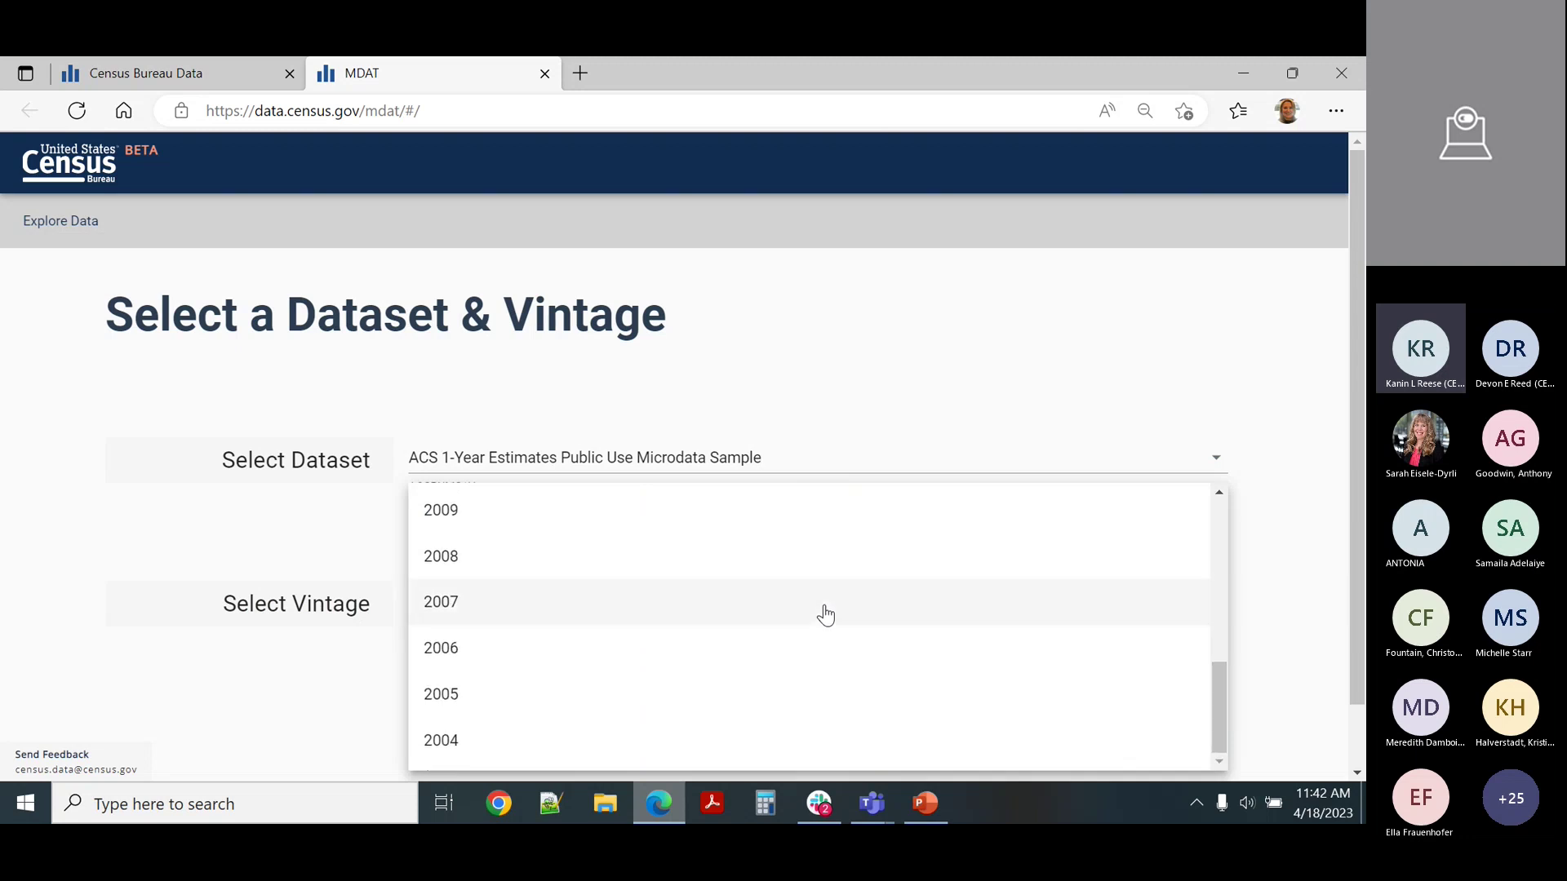
scroll(791, 721, up, 6)
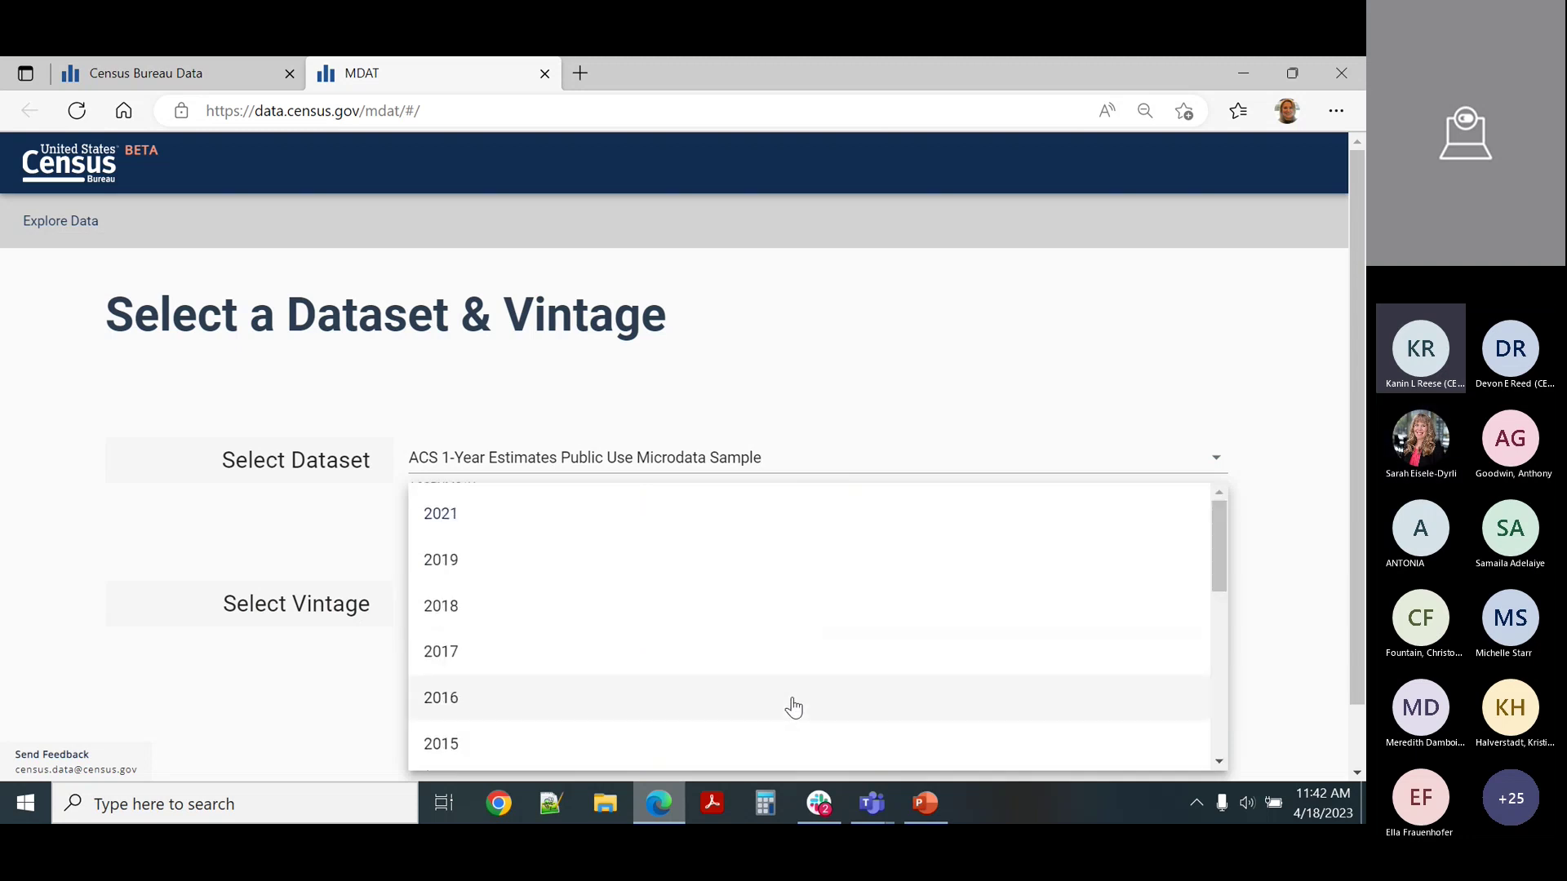
click(571, 527)
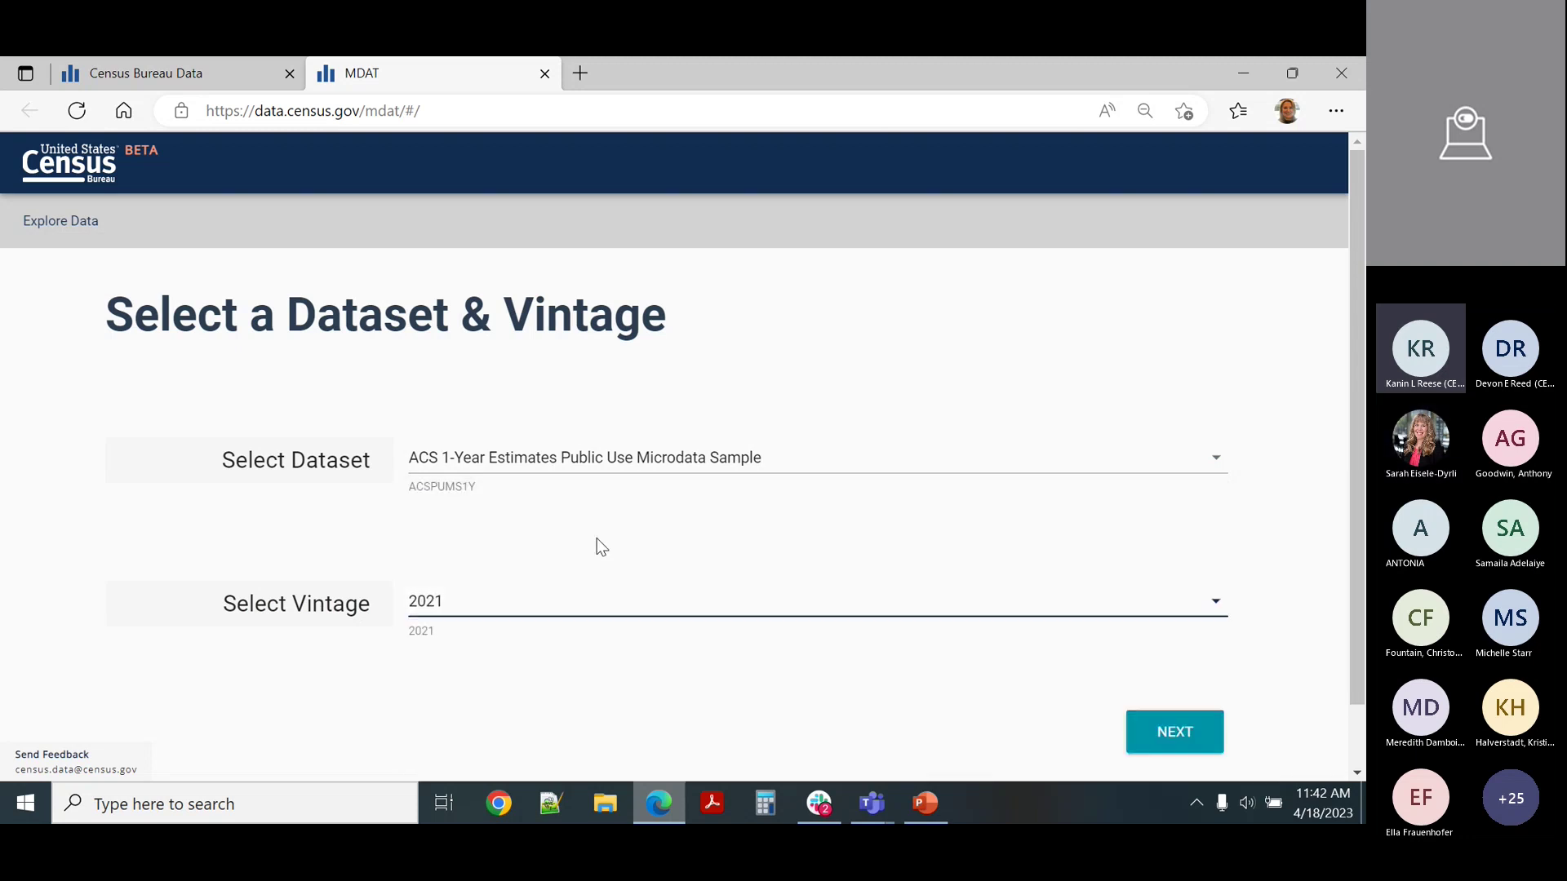
click(1190, 736)
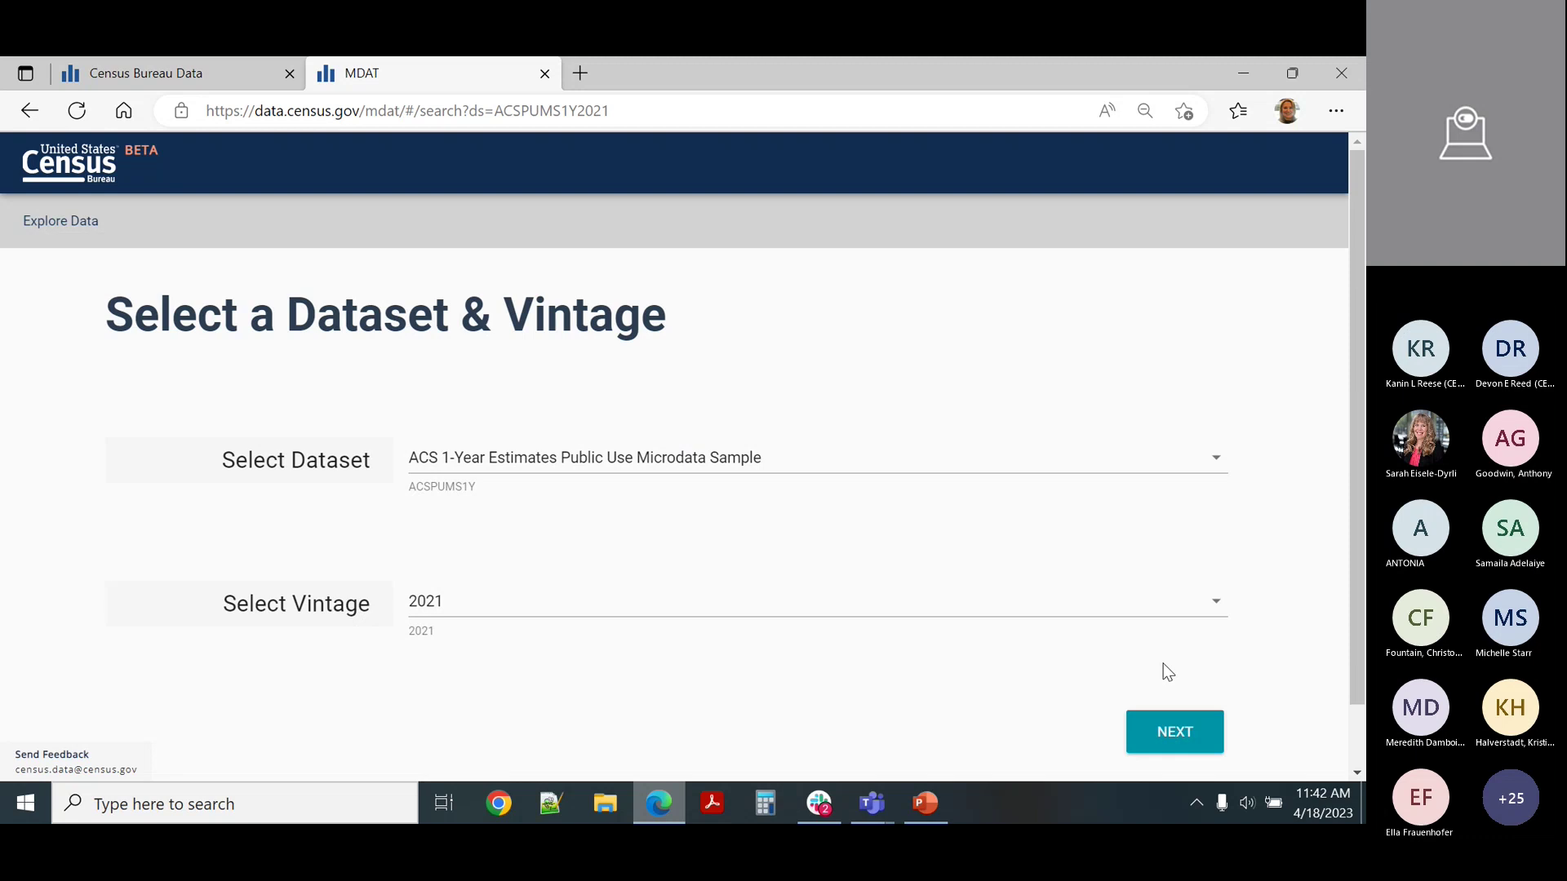
click(1187, 741)
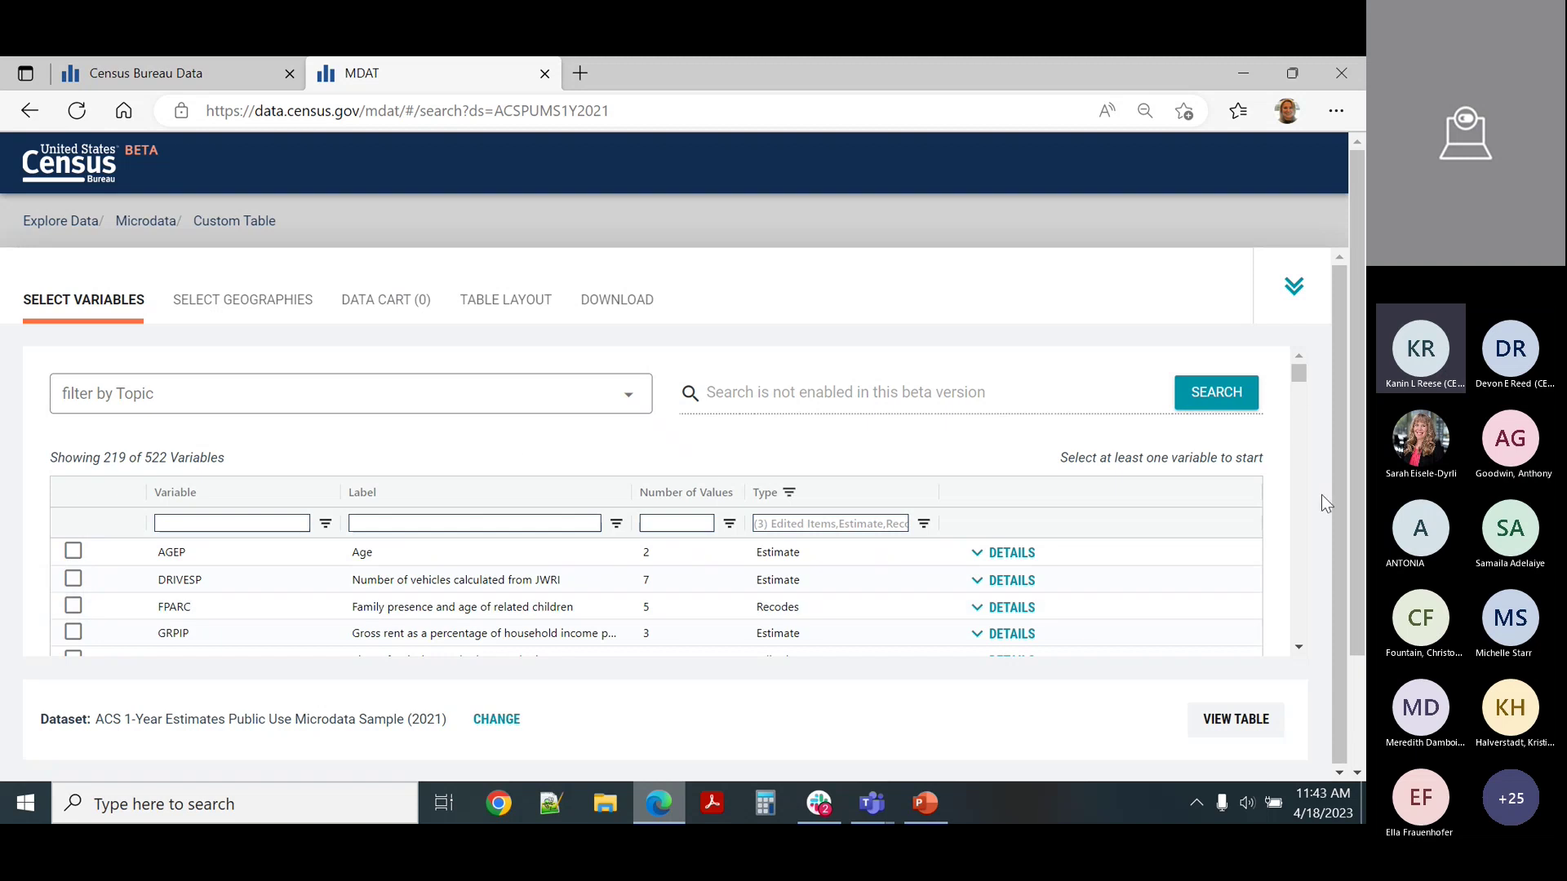
- Look through the variable list and filter it by the variable name "lanp"
scroll(1295, 639, down, 10)
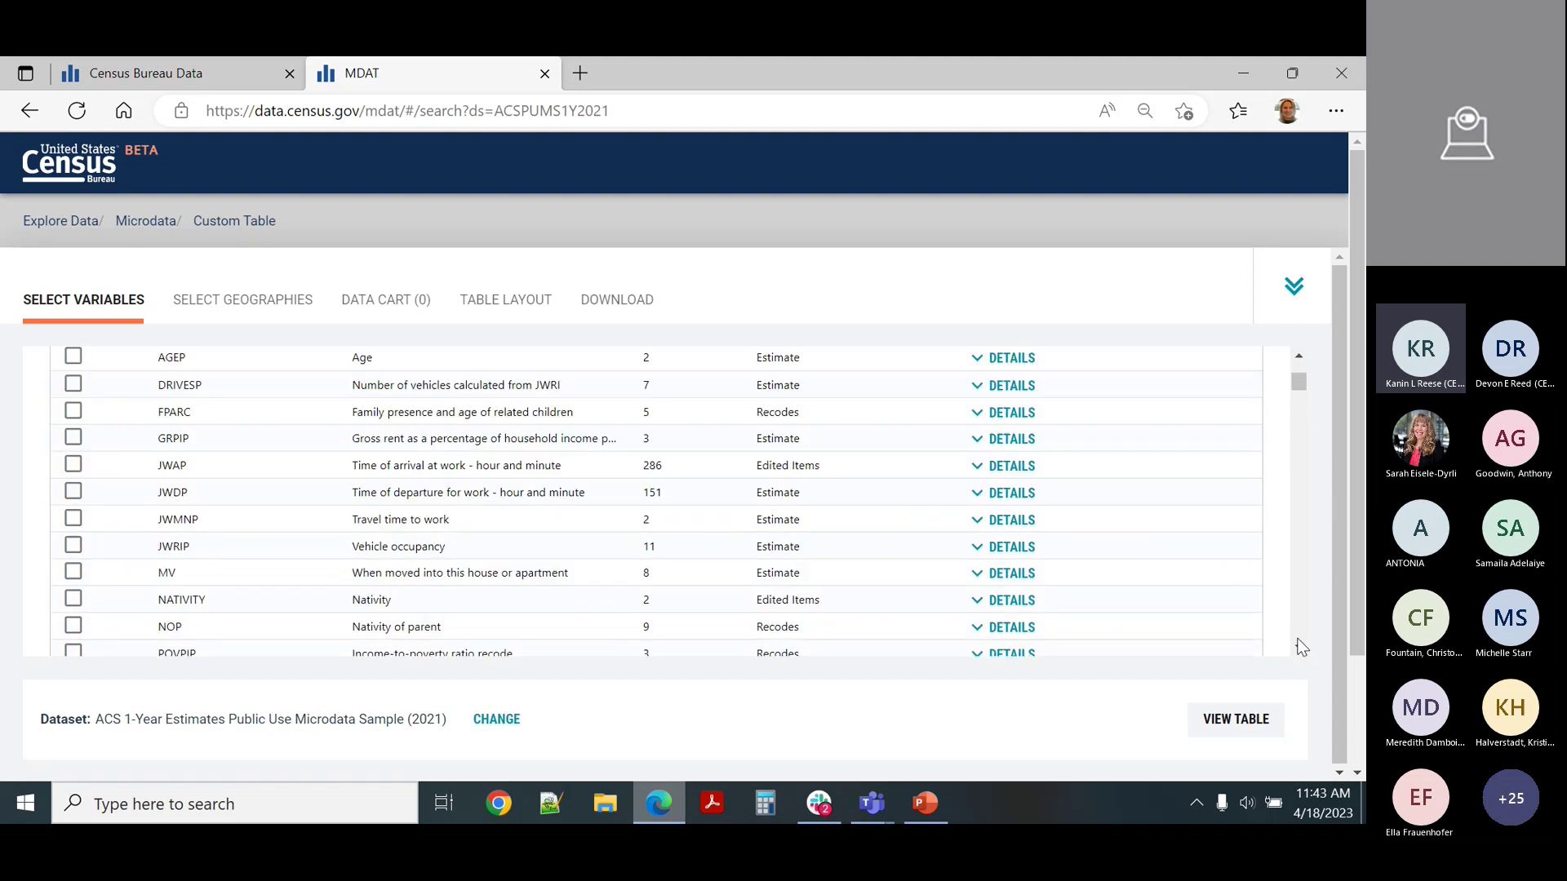
scroll(1298, 637, down, 10)
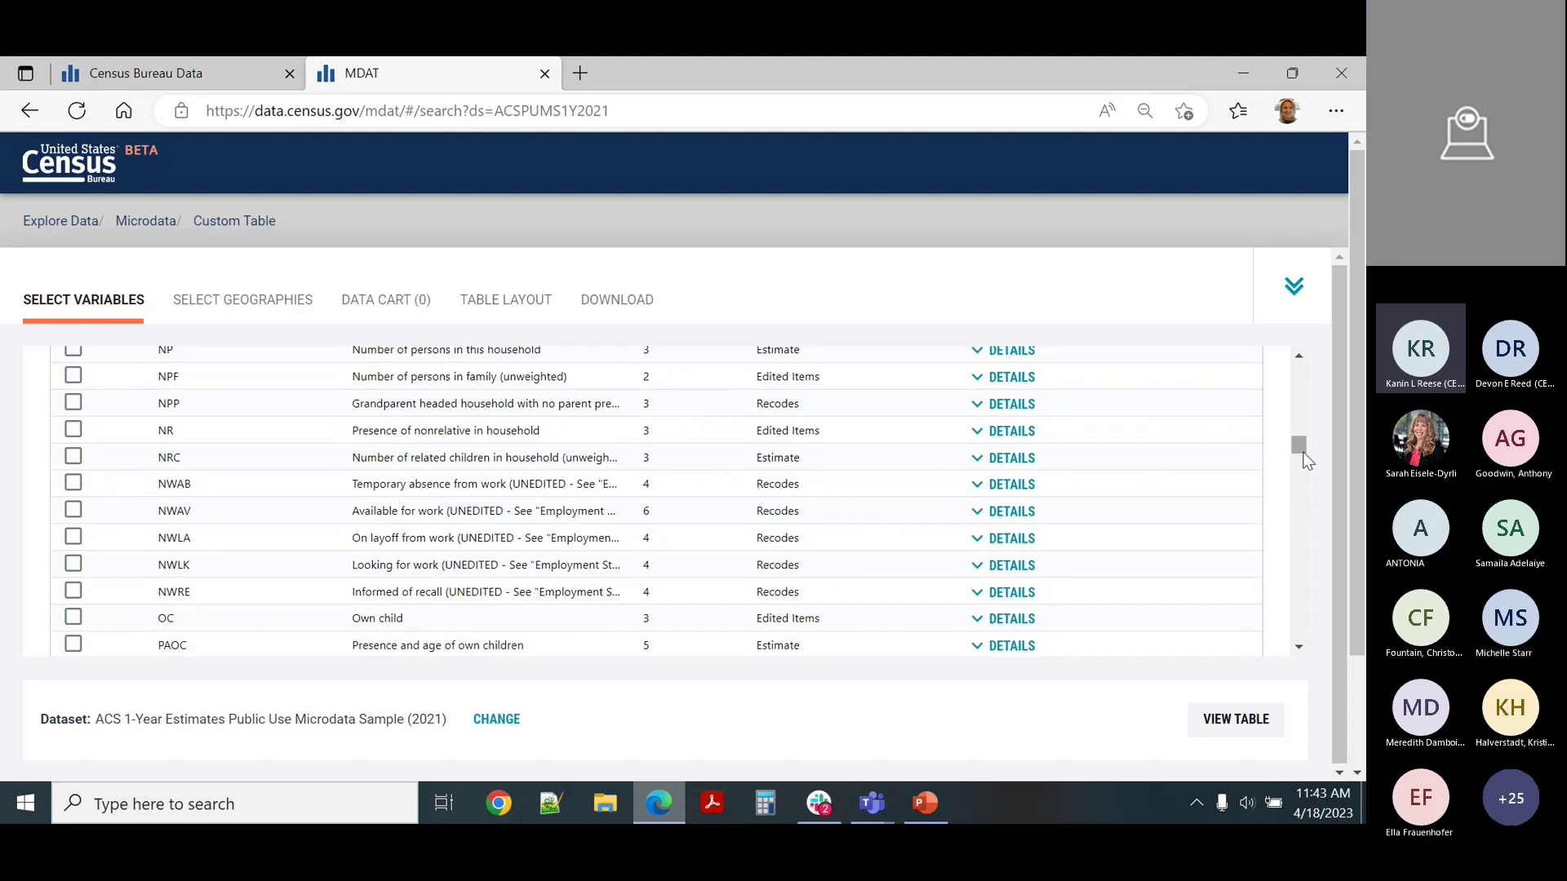
drag(1299, 445, 1299, 359)
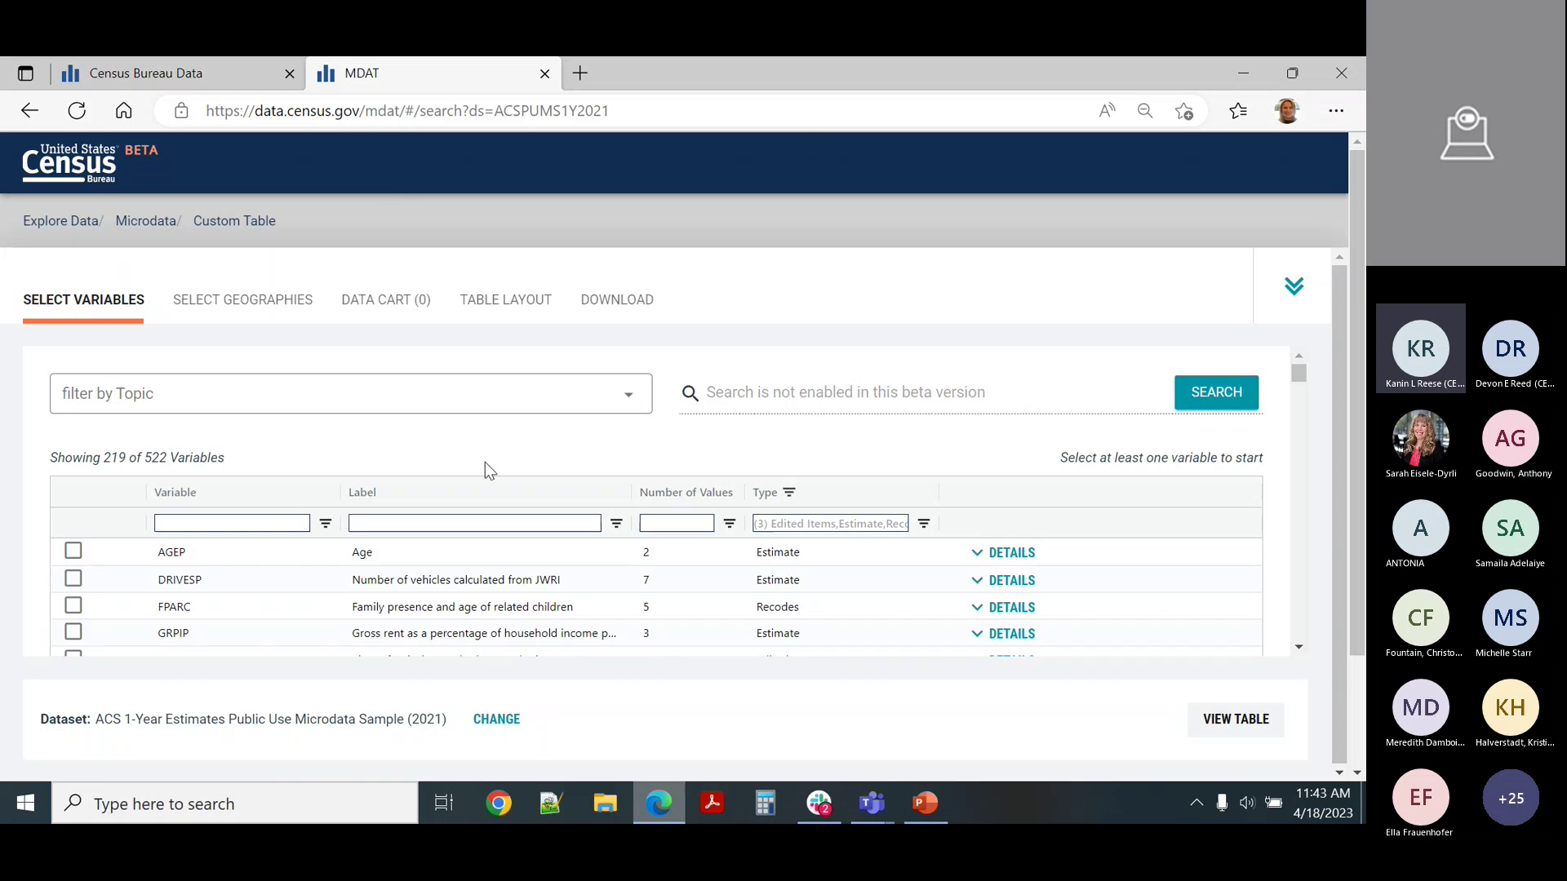
click(197, 530)
text(LANP)
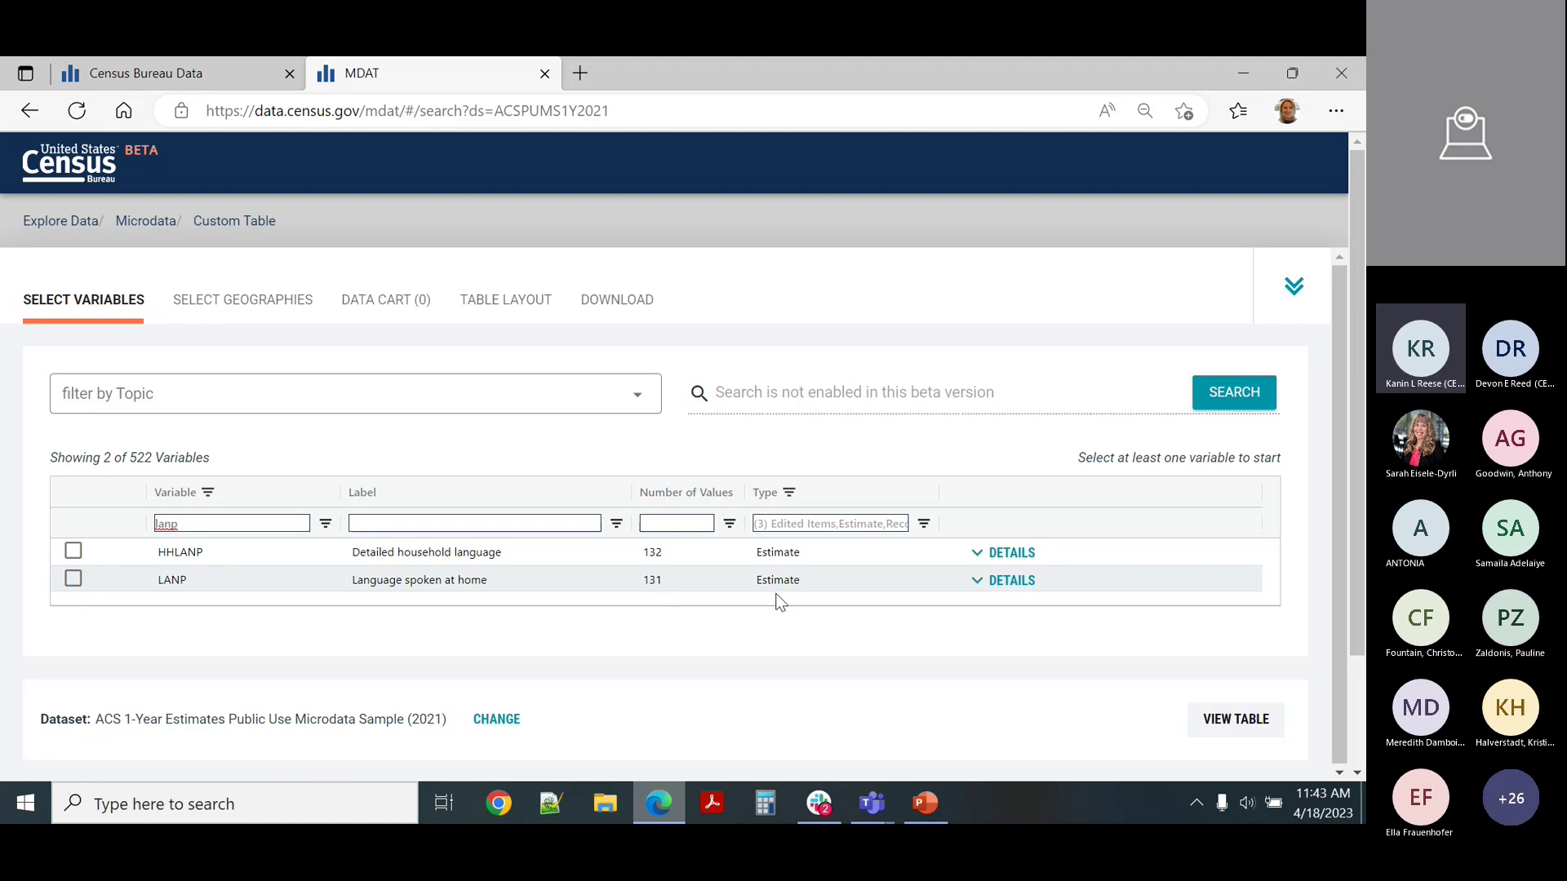
- Review the value codes of LANP (Language spoken at home) and add that variable to the table
click(1010, 581)
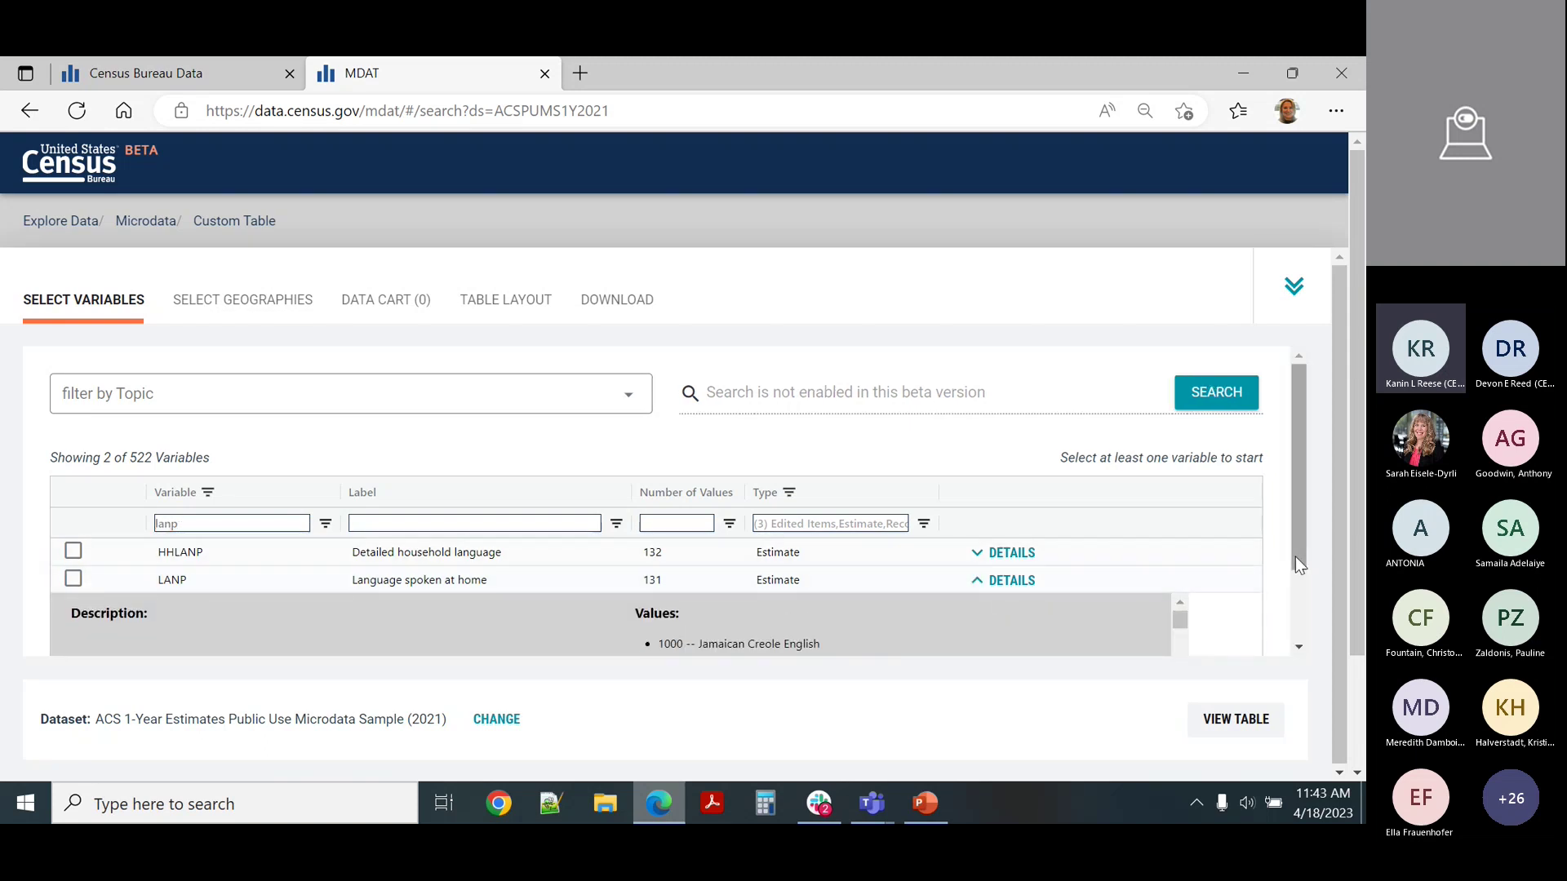
scroll(1301, 643, down, 2)
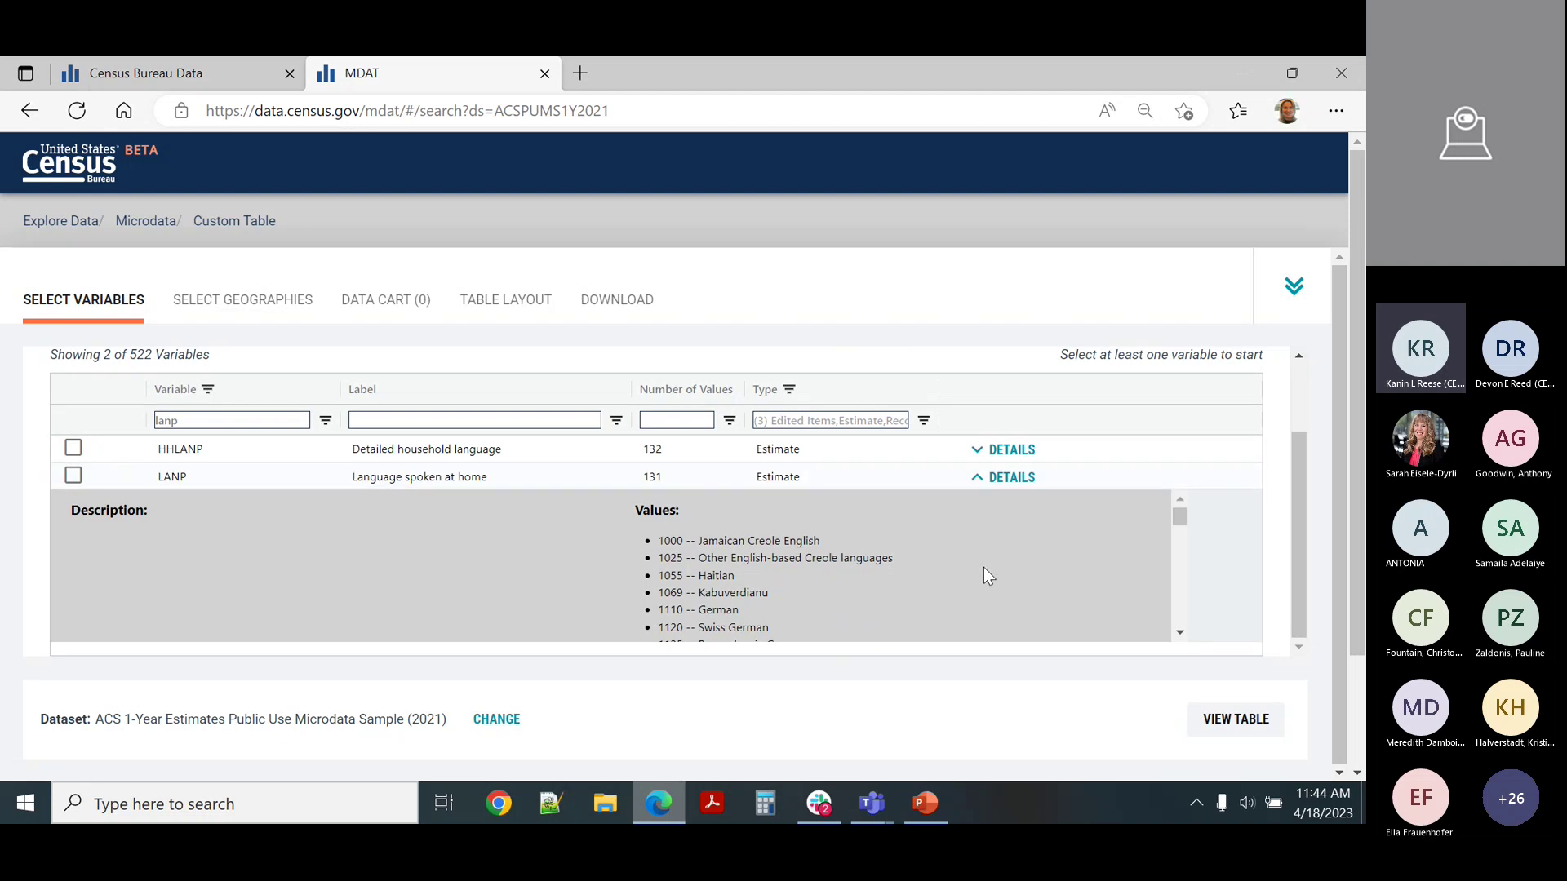
scroll(984, 569, down, 3)
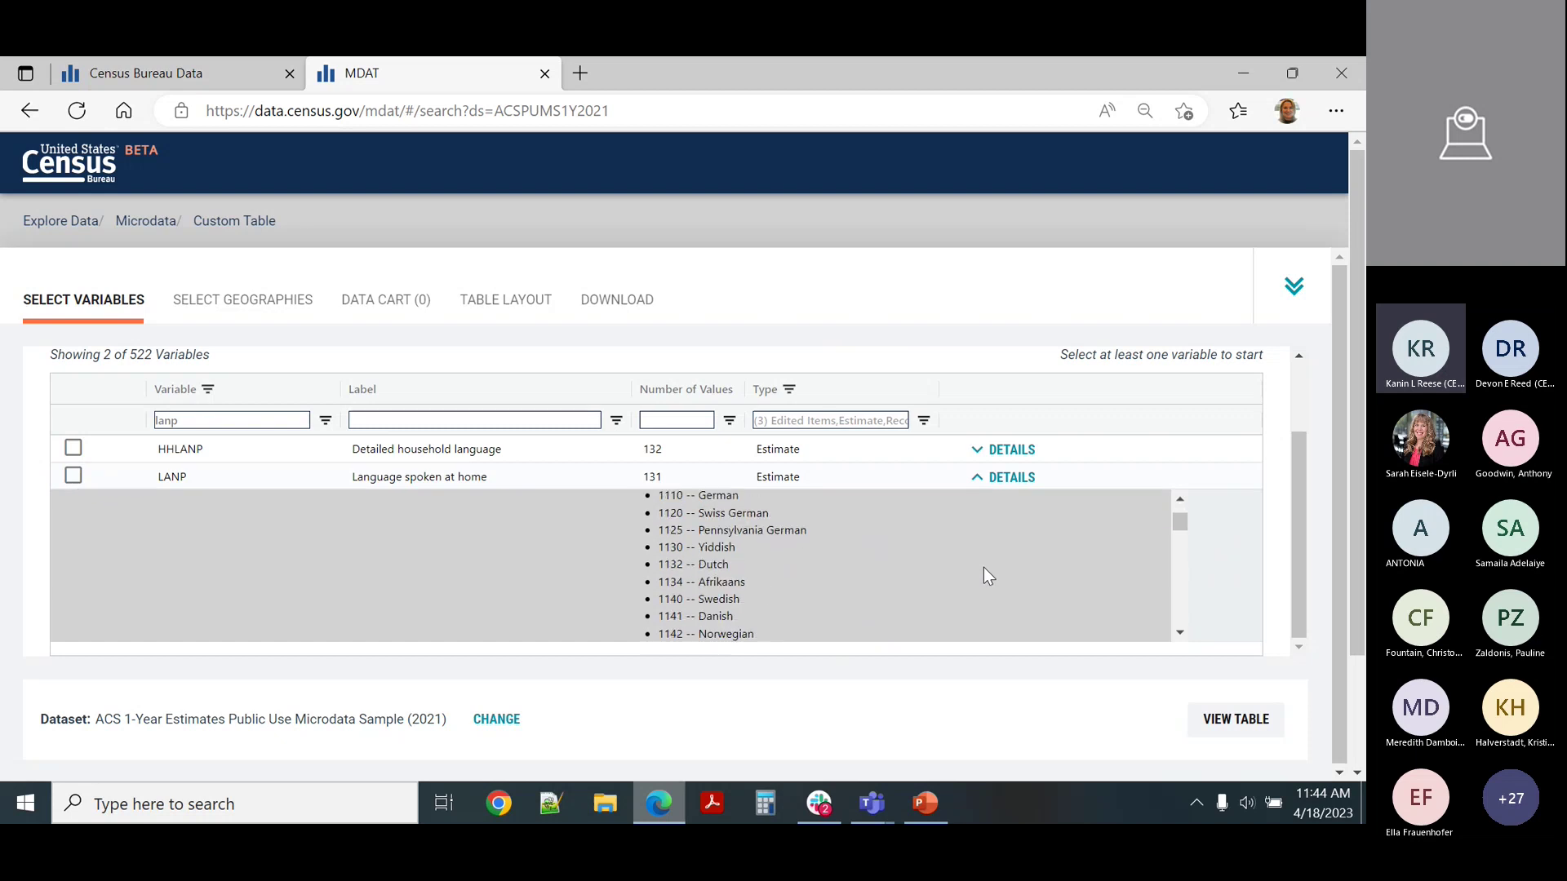
scroll(983, 568, down, 4)
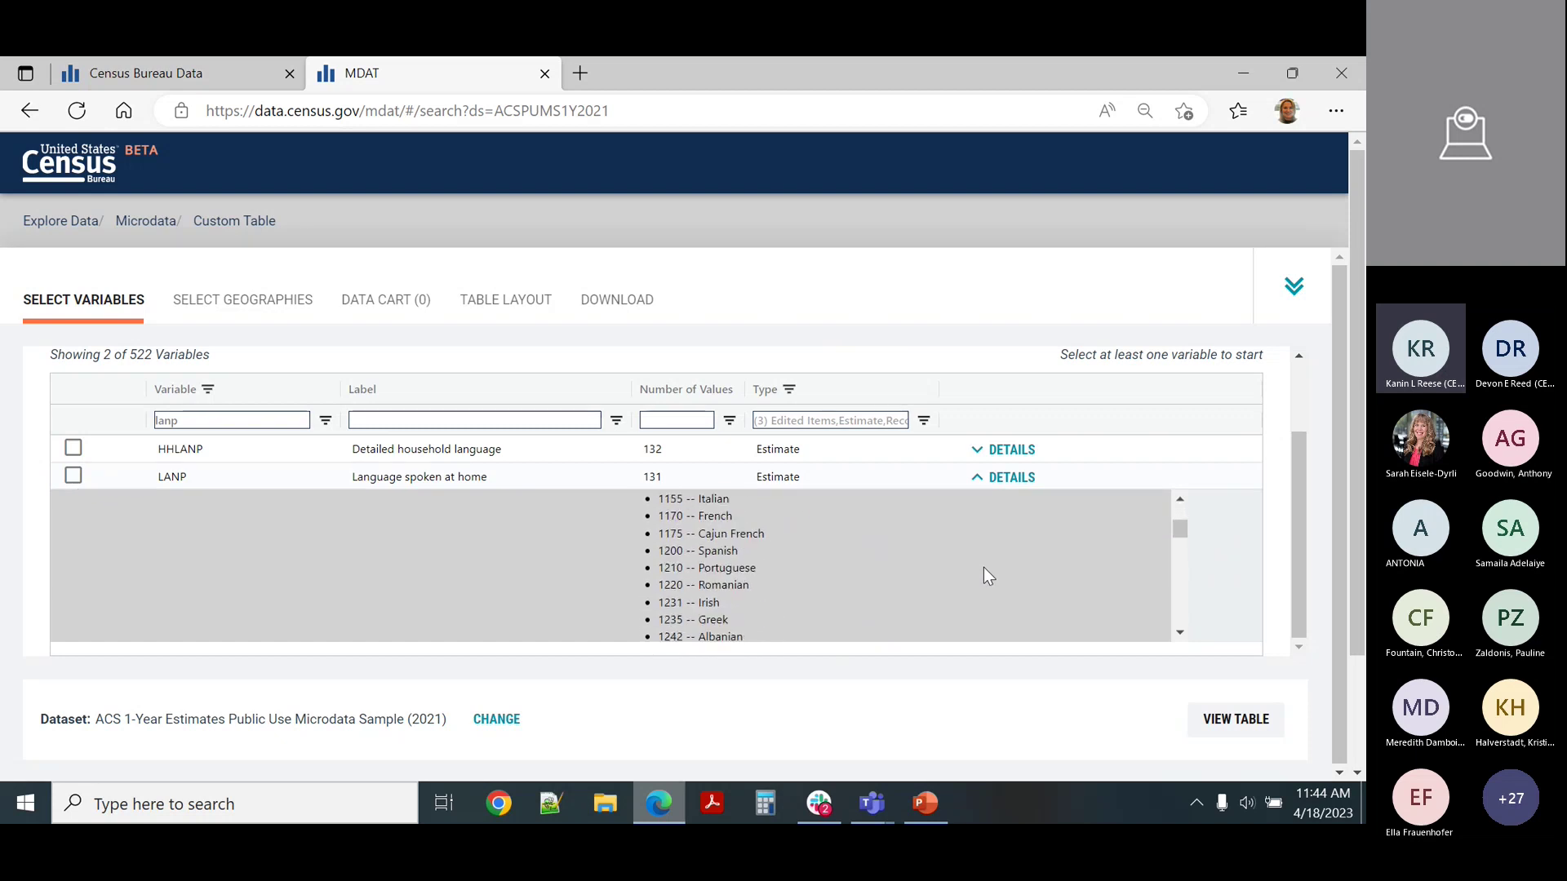
scroll(983, 568, down, 5)
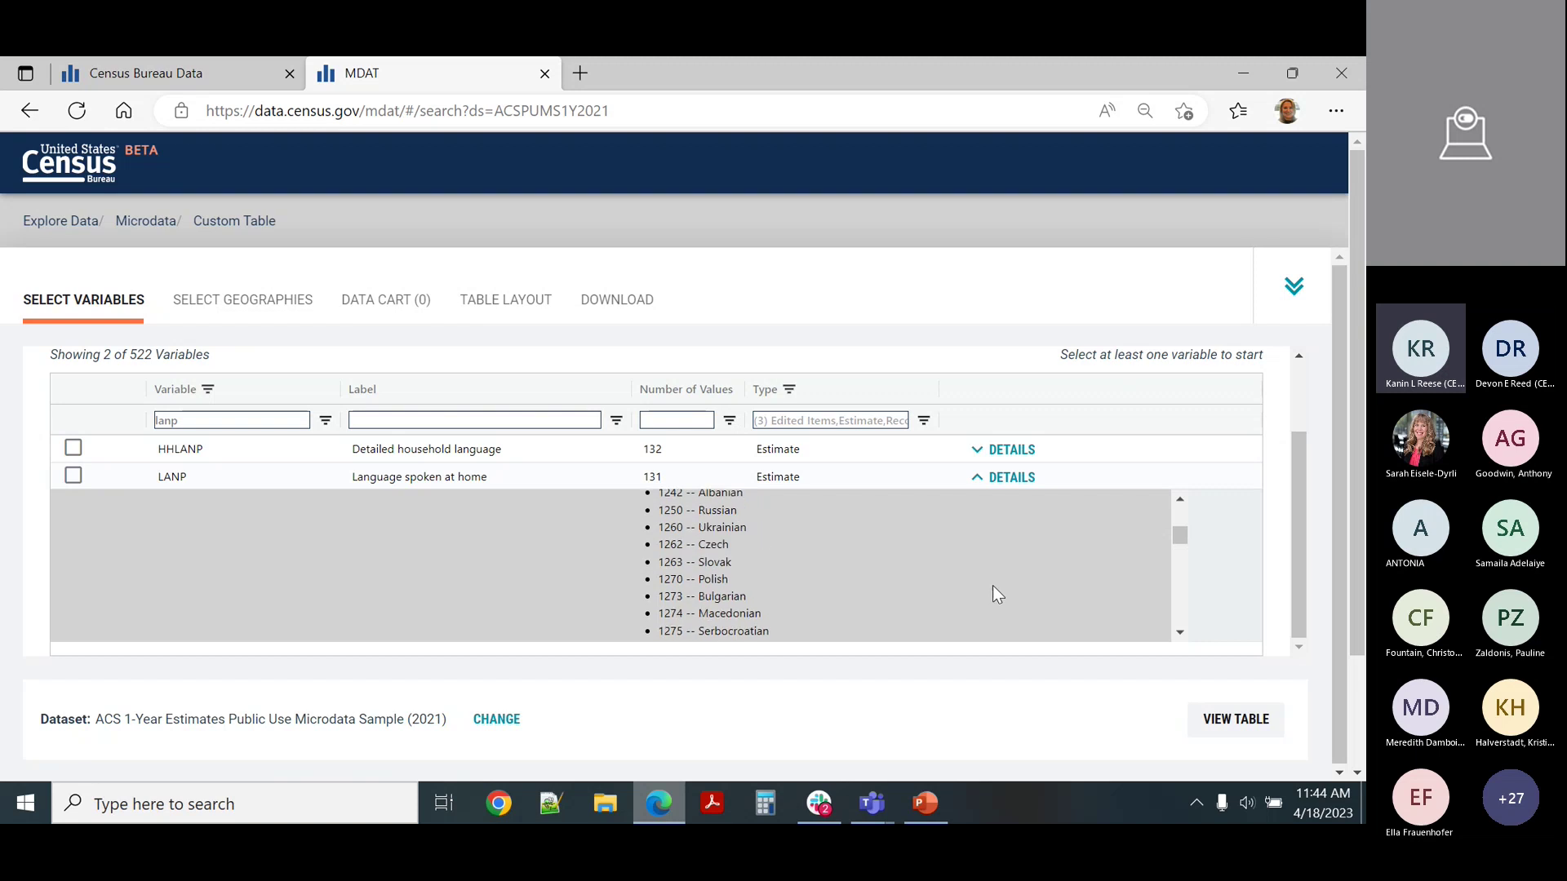
scroll(993, 585, up, 10)
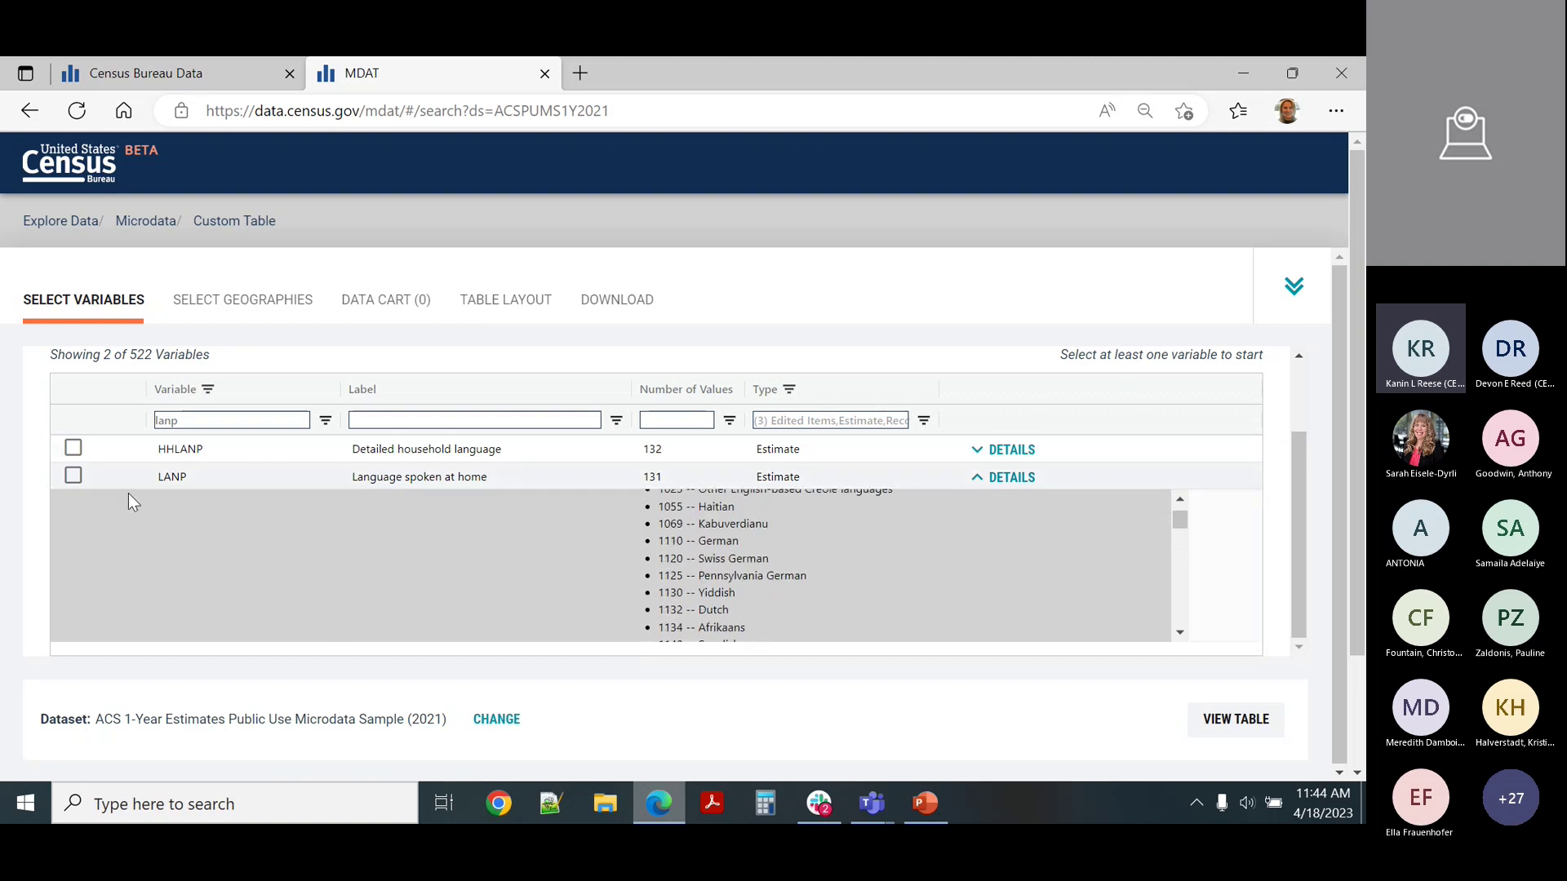
click(72, 479)
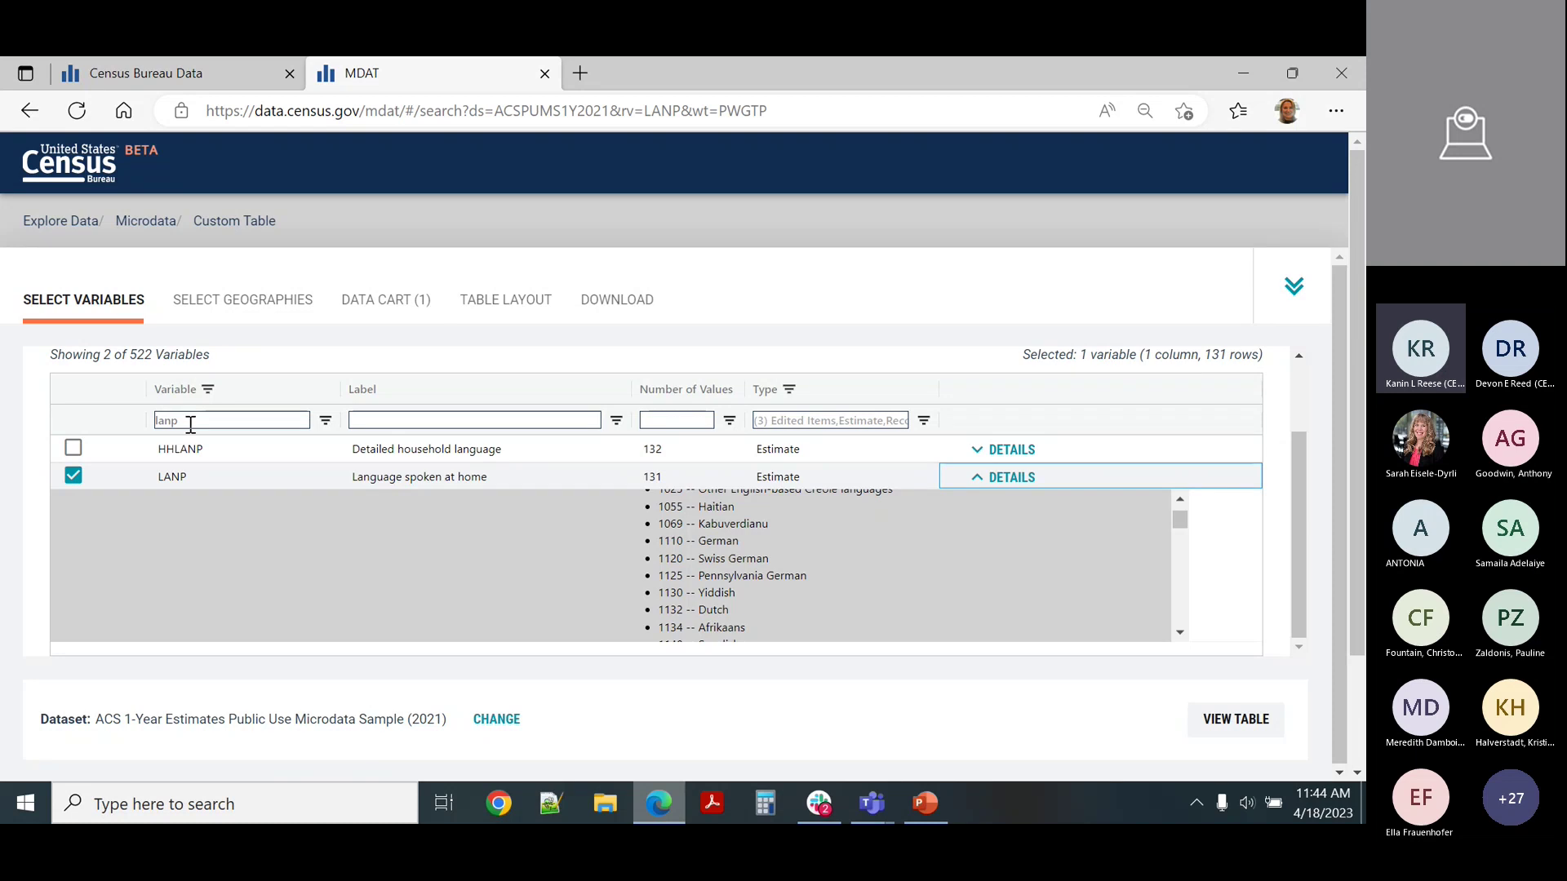
- Replace the variable name filter with the label filter "nativity", show the details of NATIVITY, and select that variable
drag(191, 423, 125, 422)
key(BackSpace)
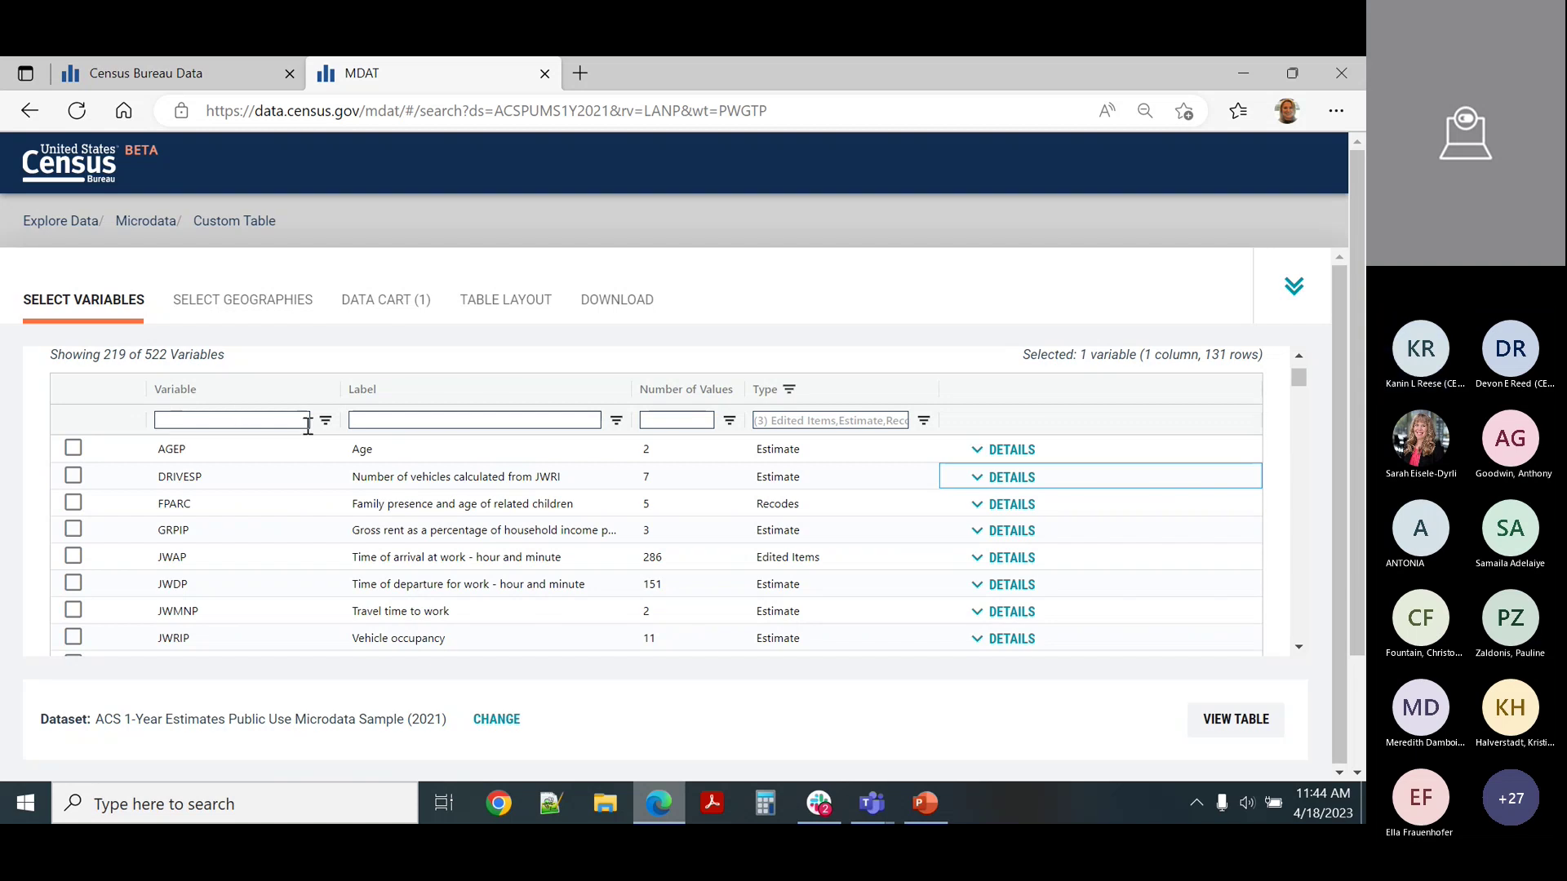
click(367, 419)
text(Nativity)
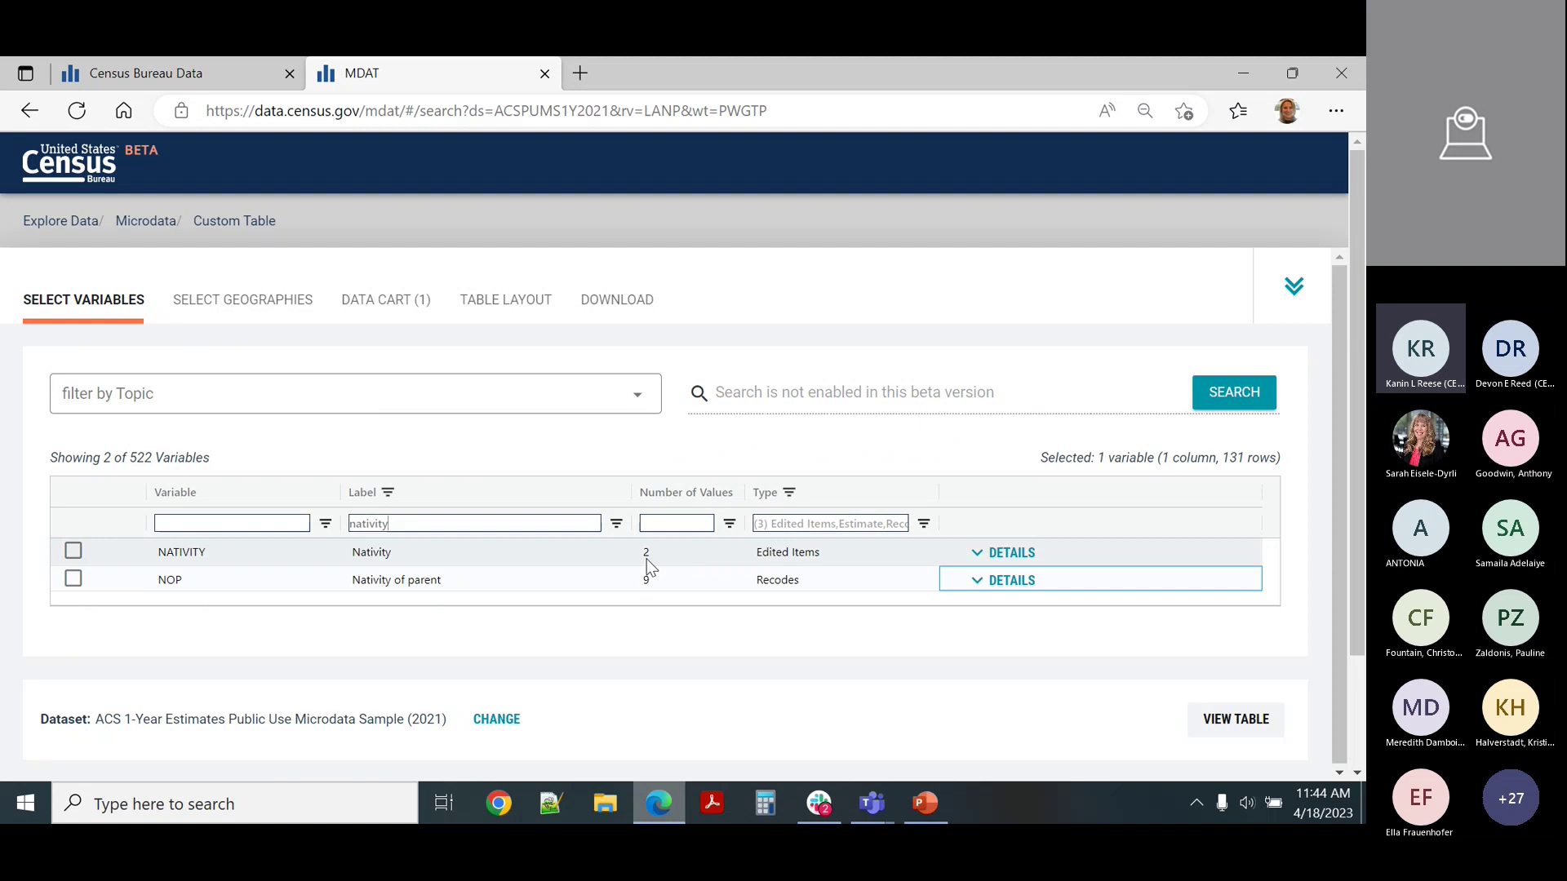
click(992, 552)
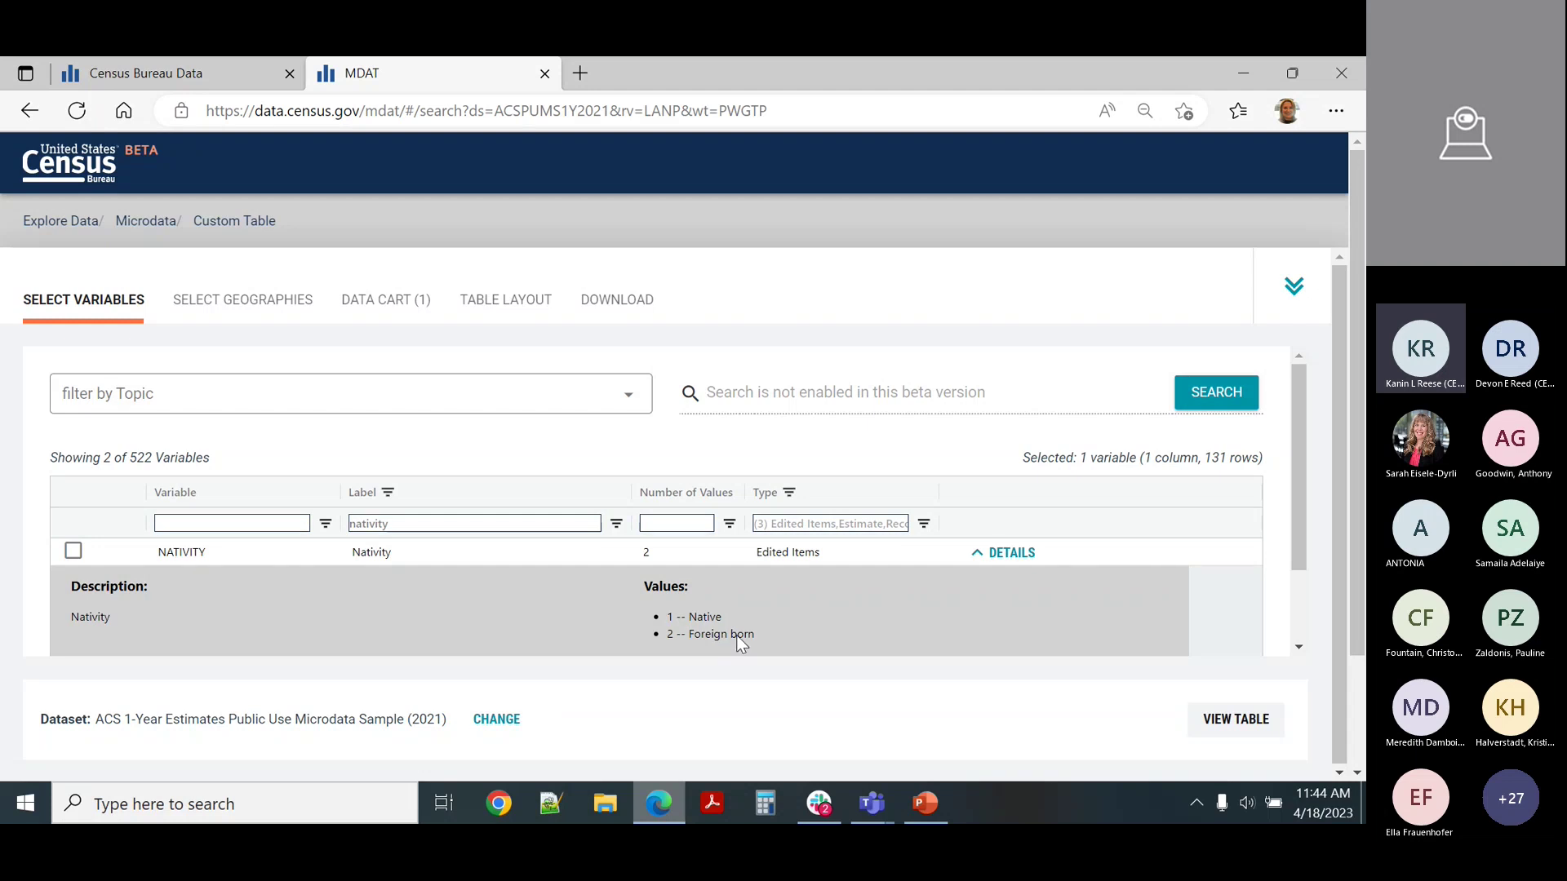
click(73, 552)
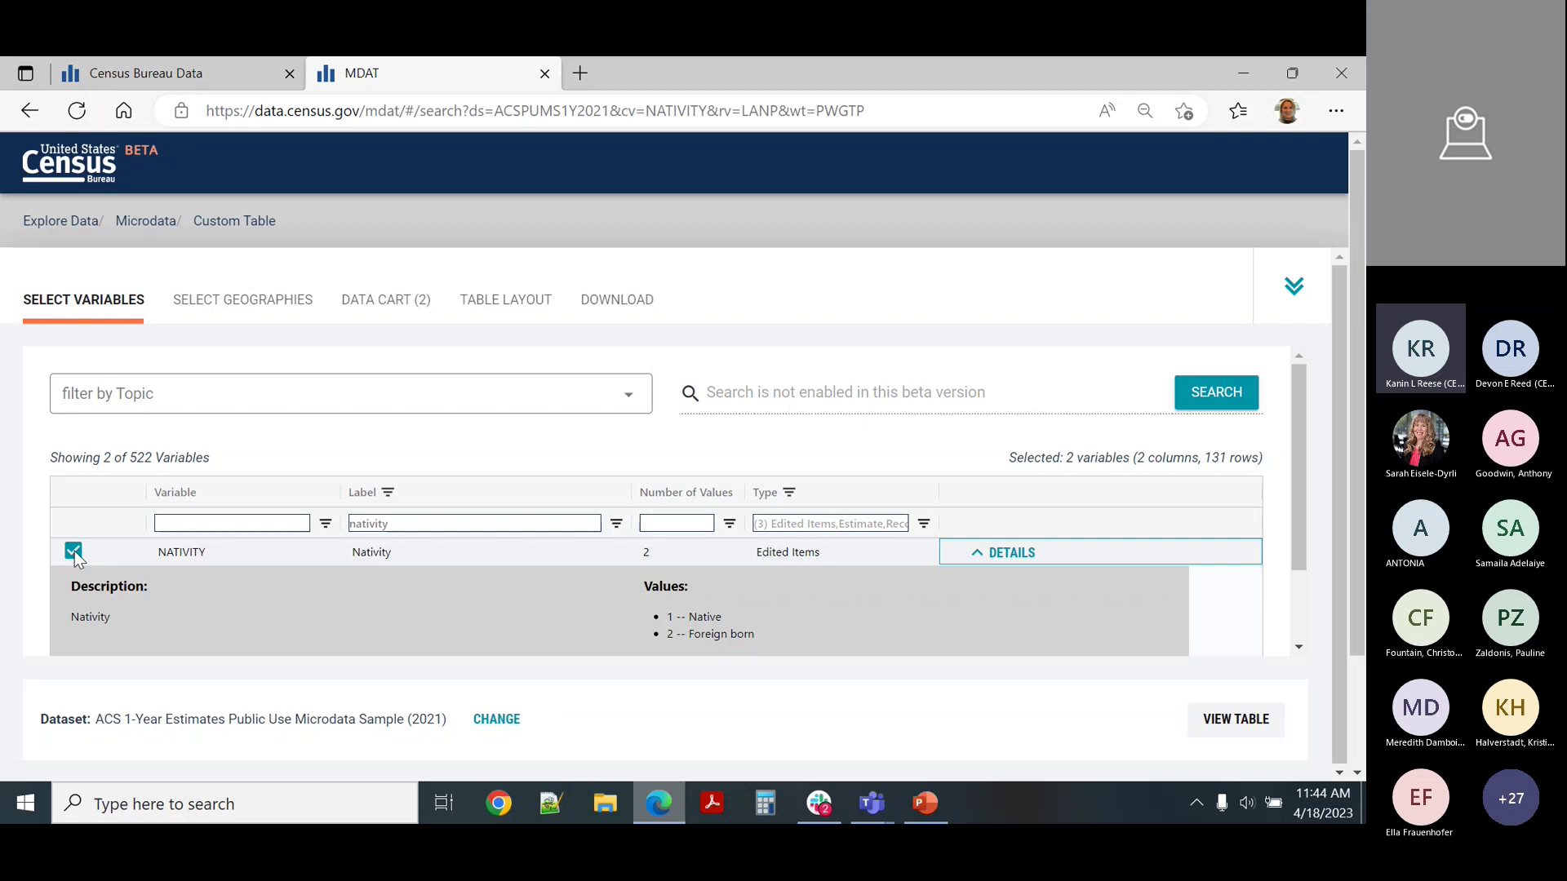
- Change the label filter to "sex", show the details of the SEX variable, and select it
scroll(817, 617, down, 1)
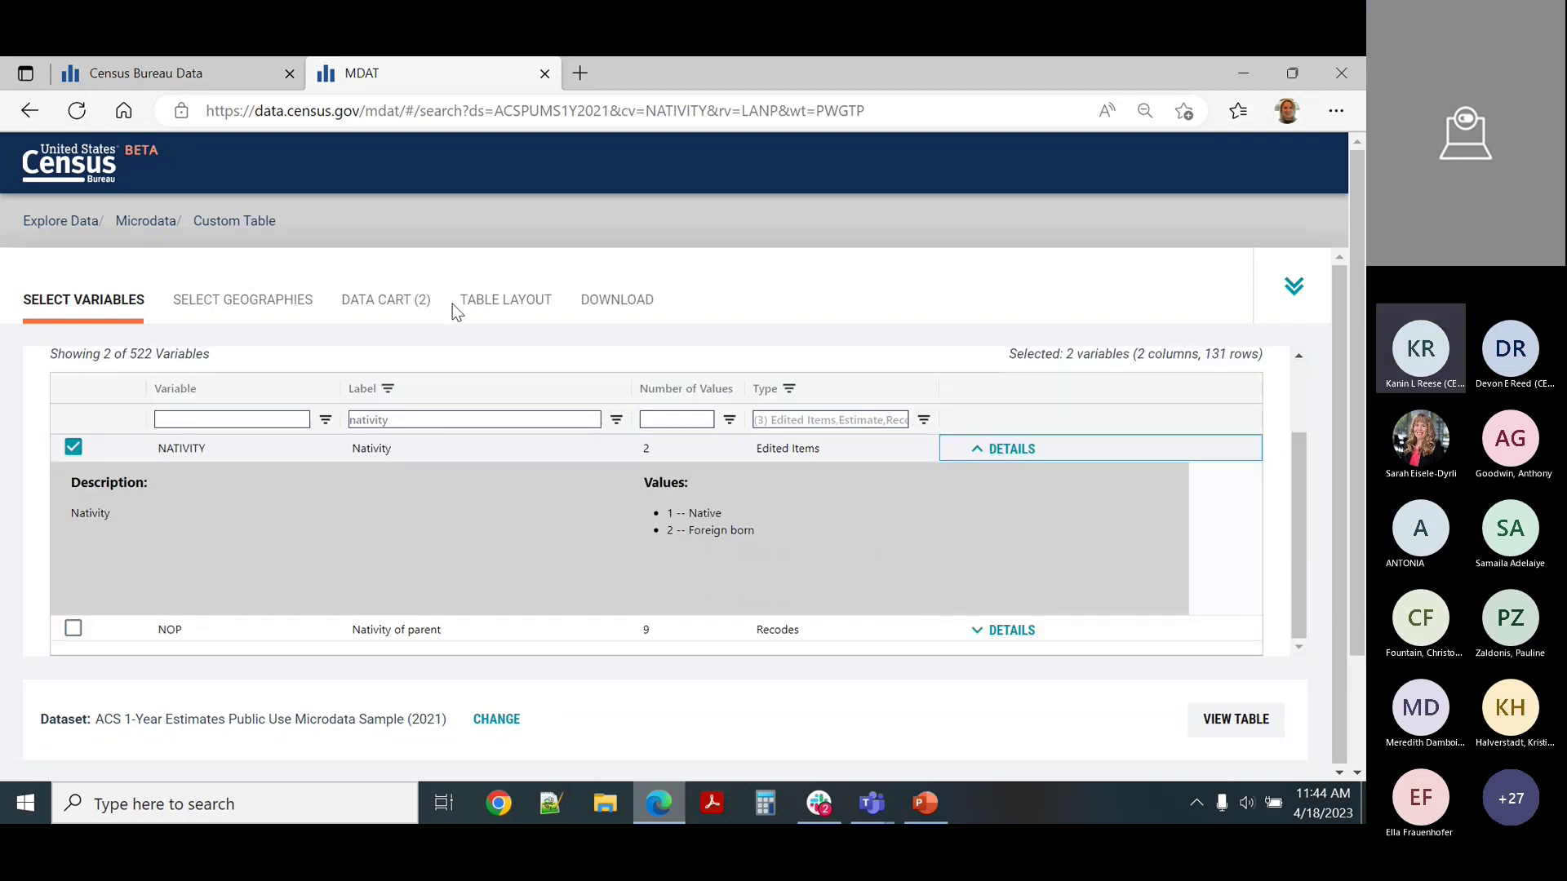
drag(419, 421, 194, 418)
key(BackSpace)
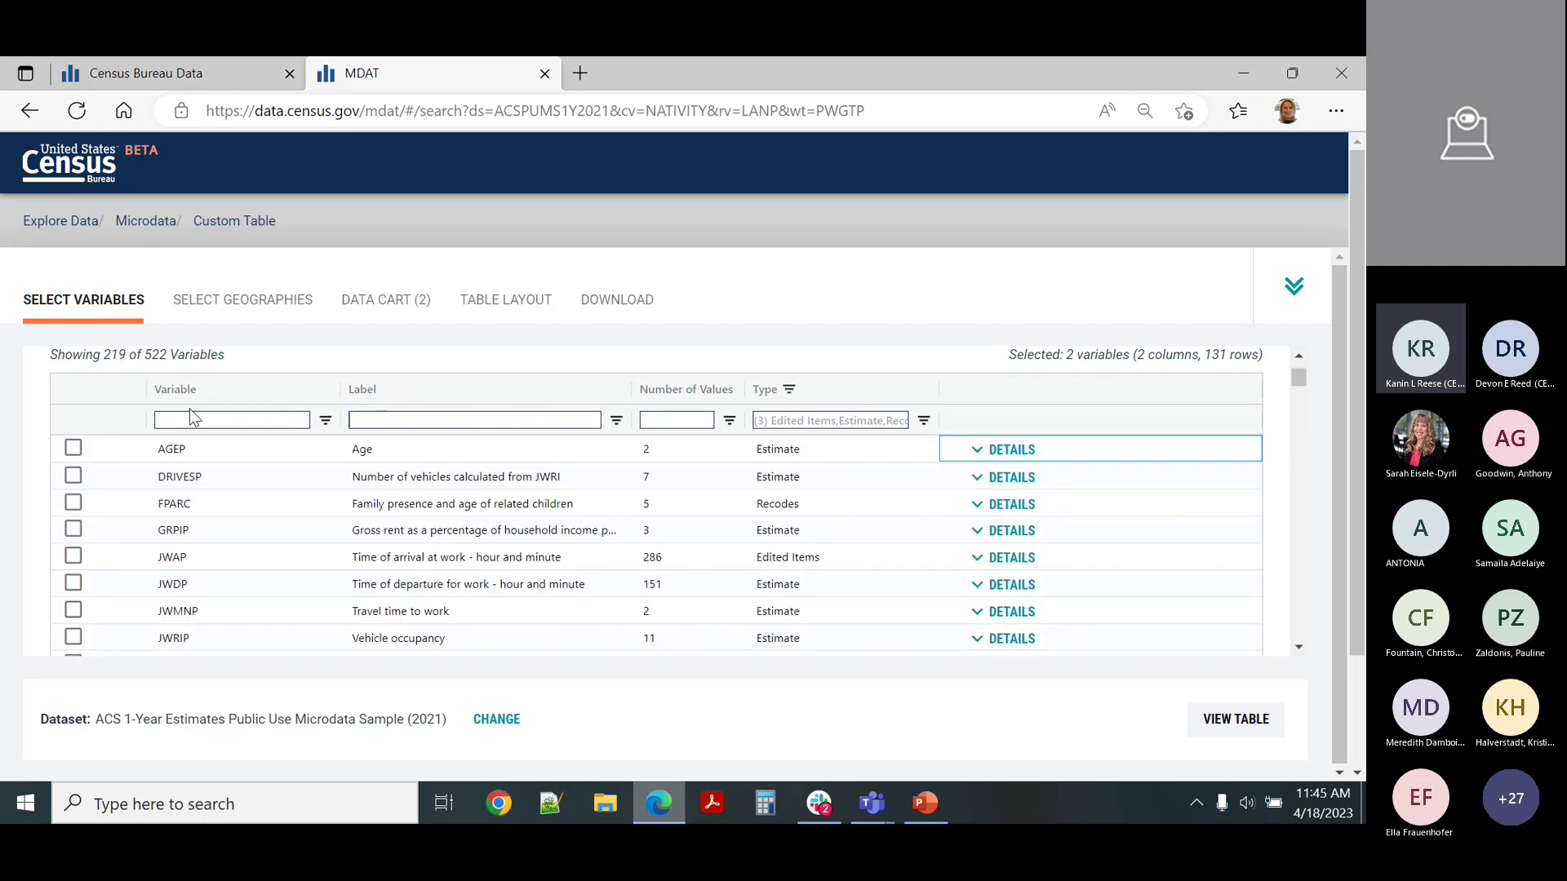
click(377, 423)
text(sex)
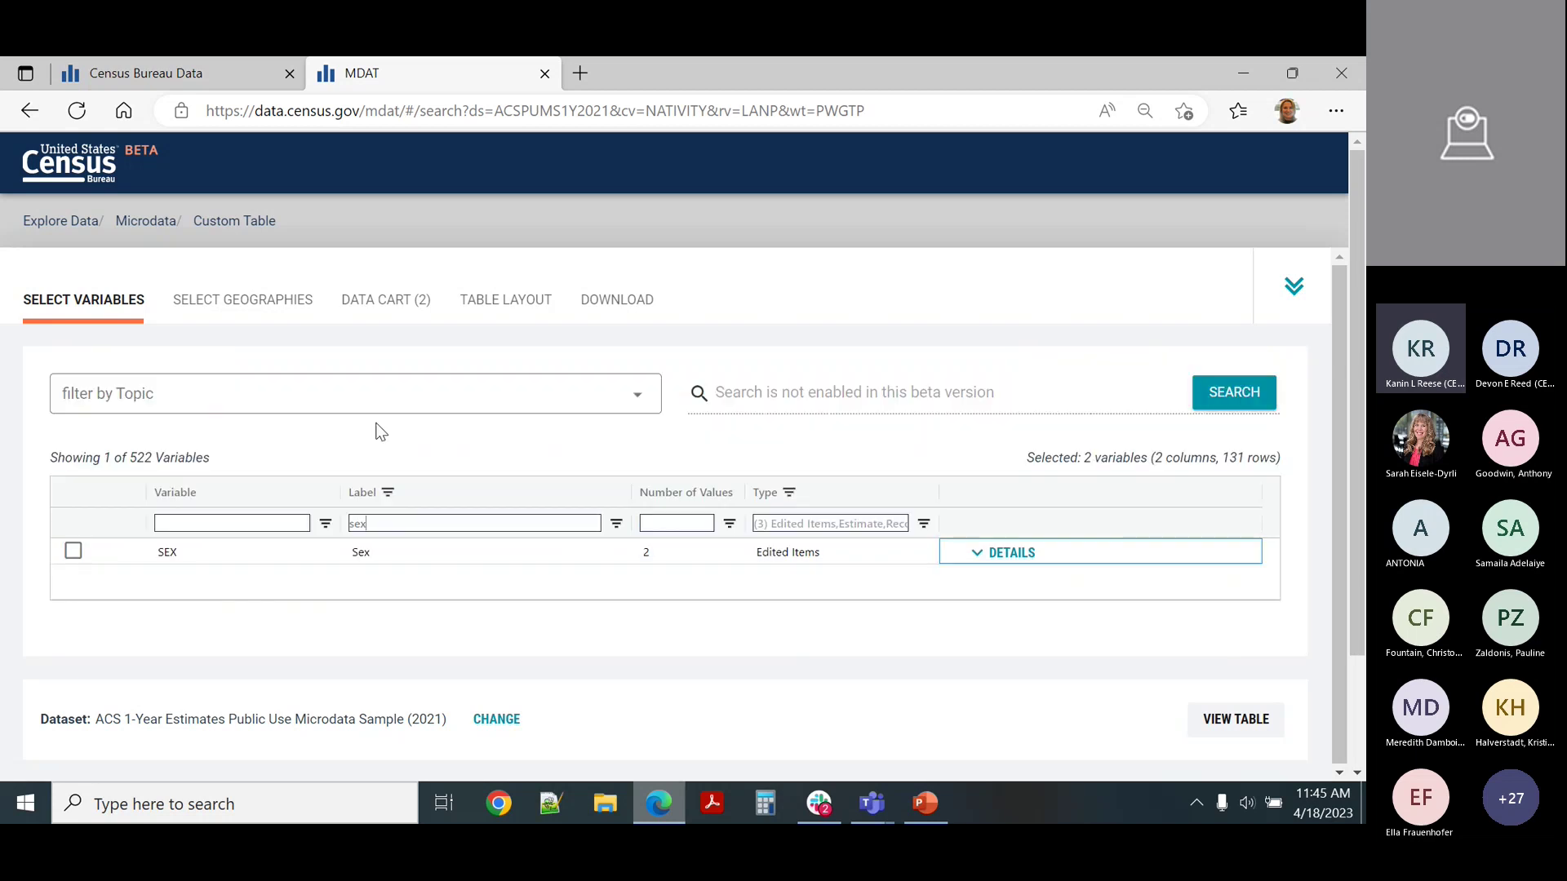
click(1004, 563)
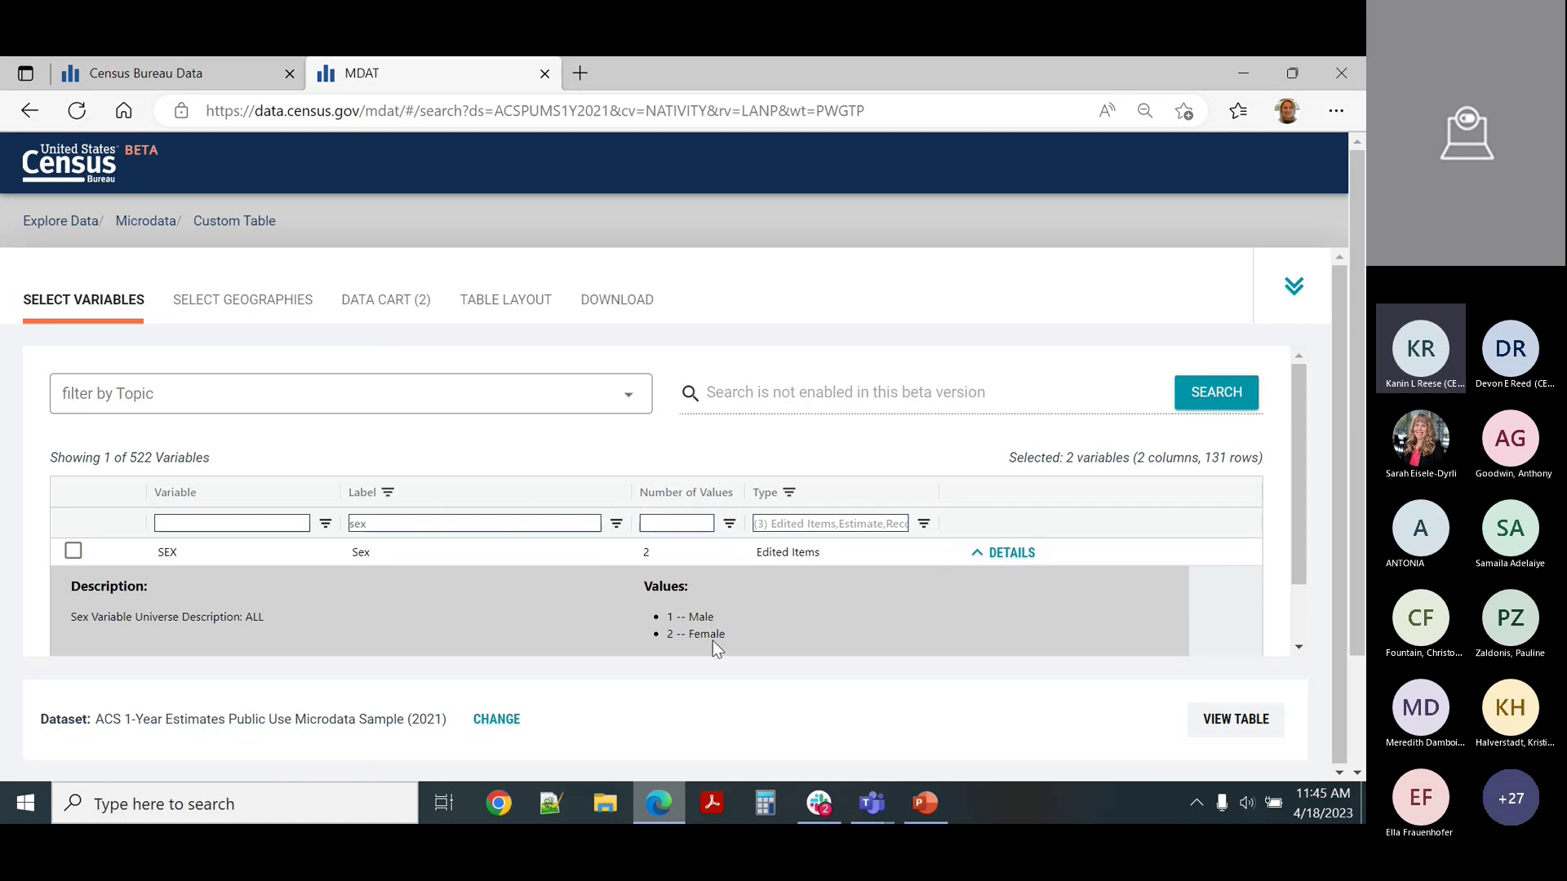
click(74, 552)
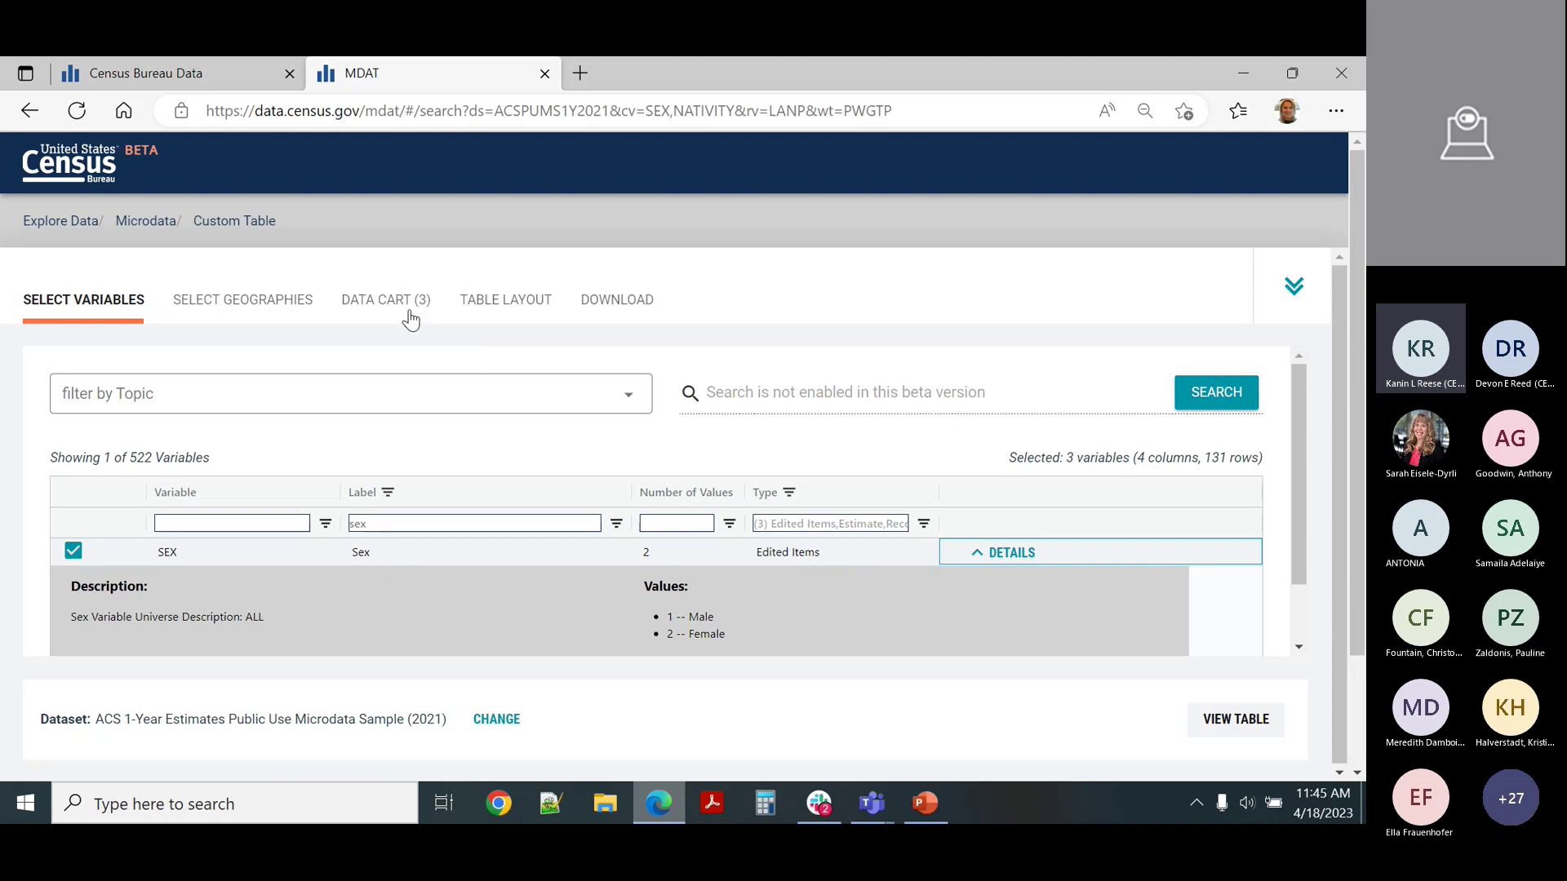
- Choose Connecticut as the state geography for the table and check the list of selected geographies
click(272, 306)
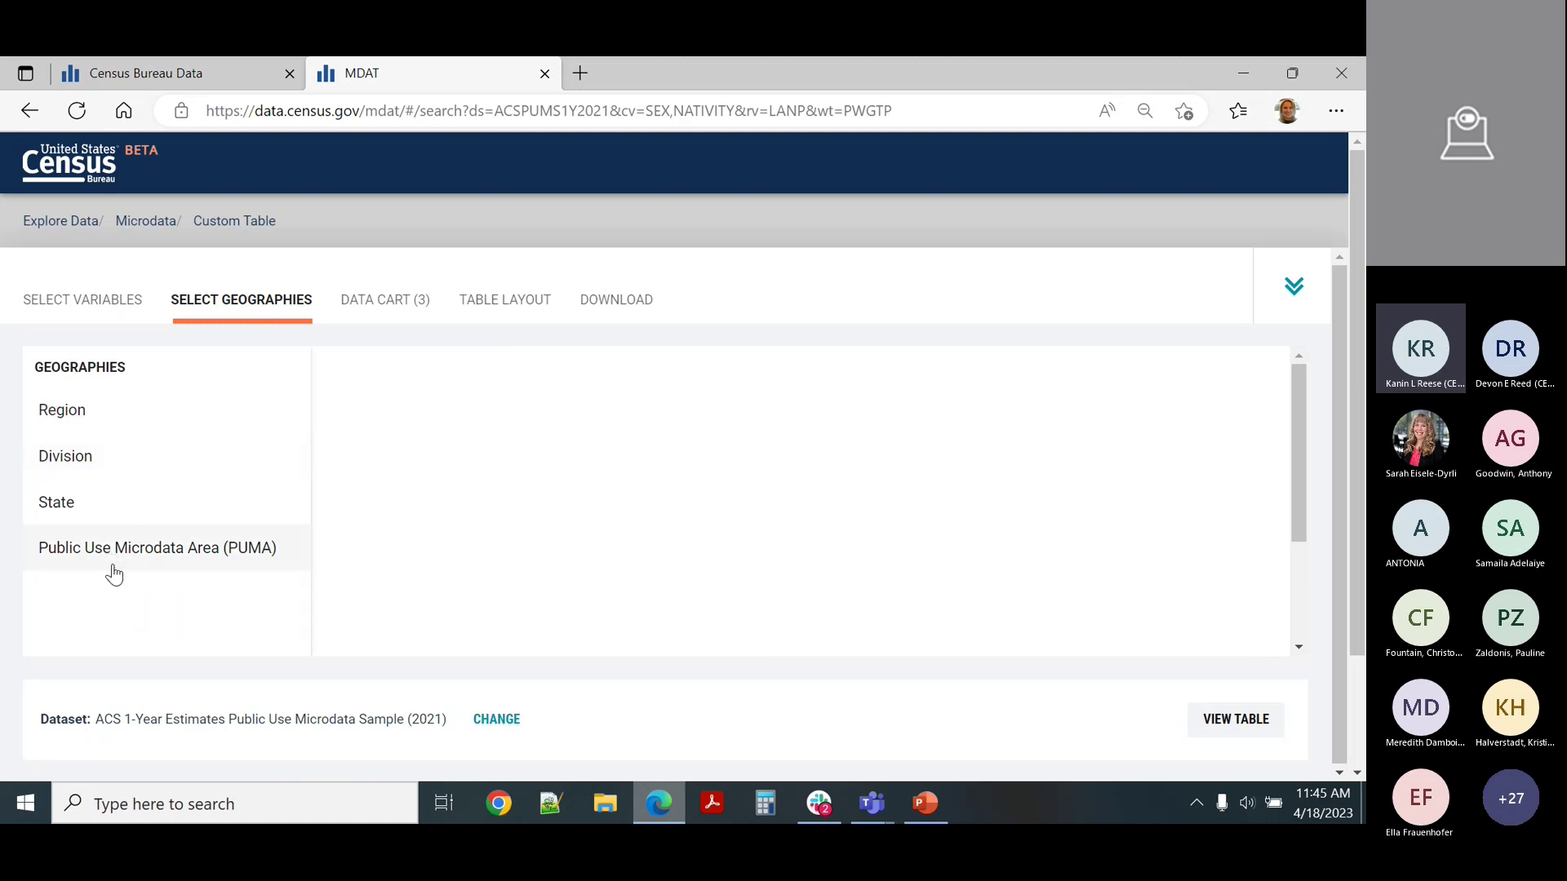
click(79, 516)
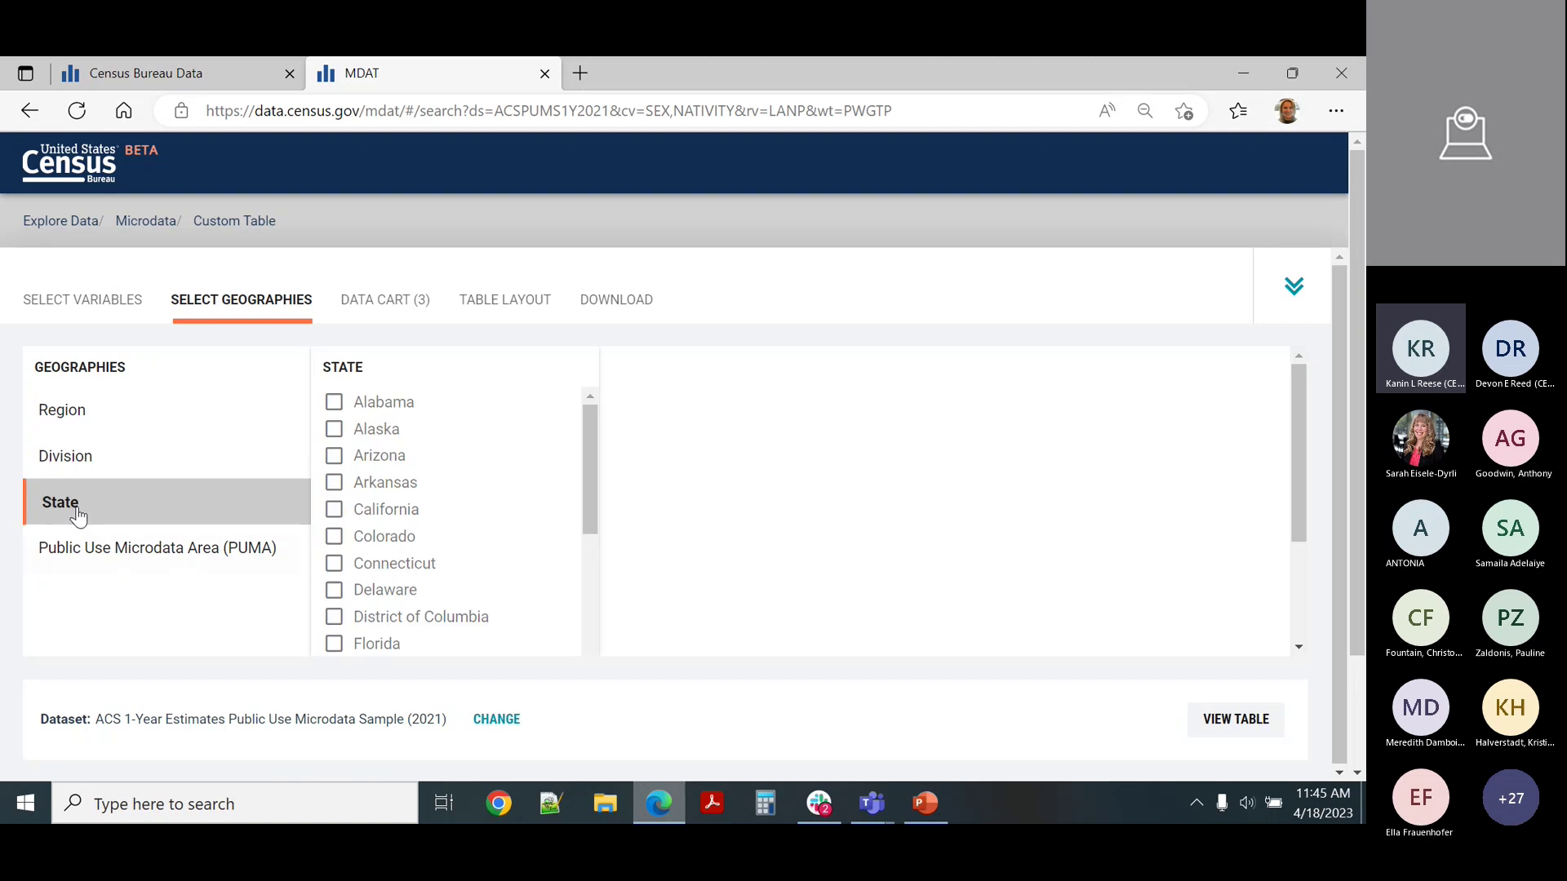
scroll(448, 466, down, 1)
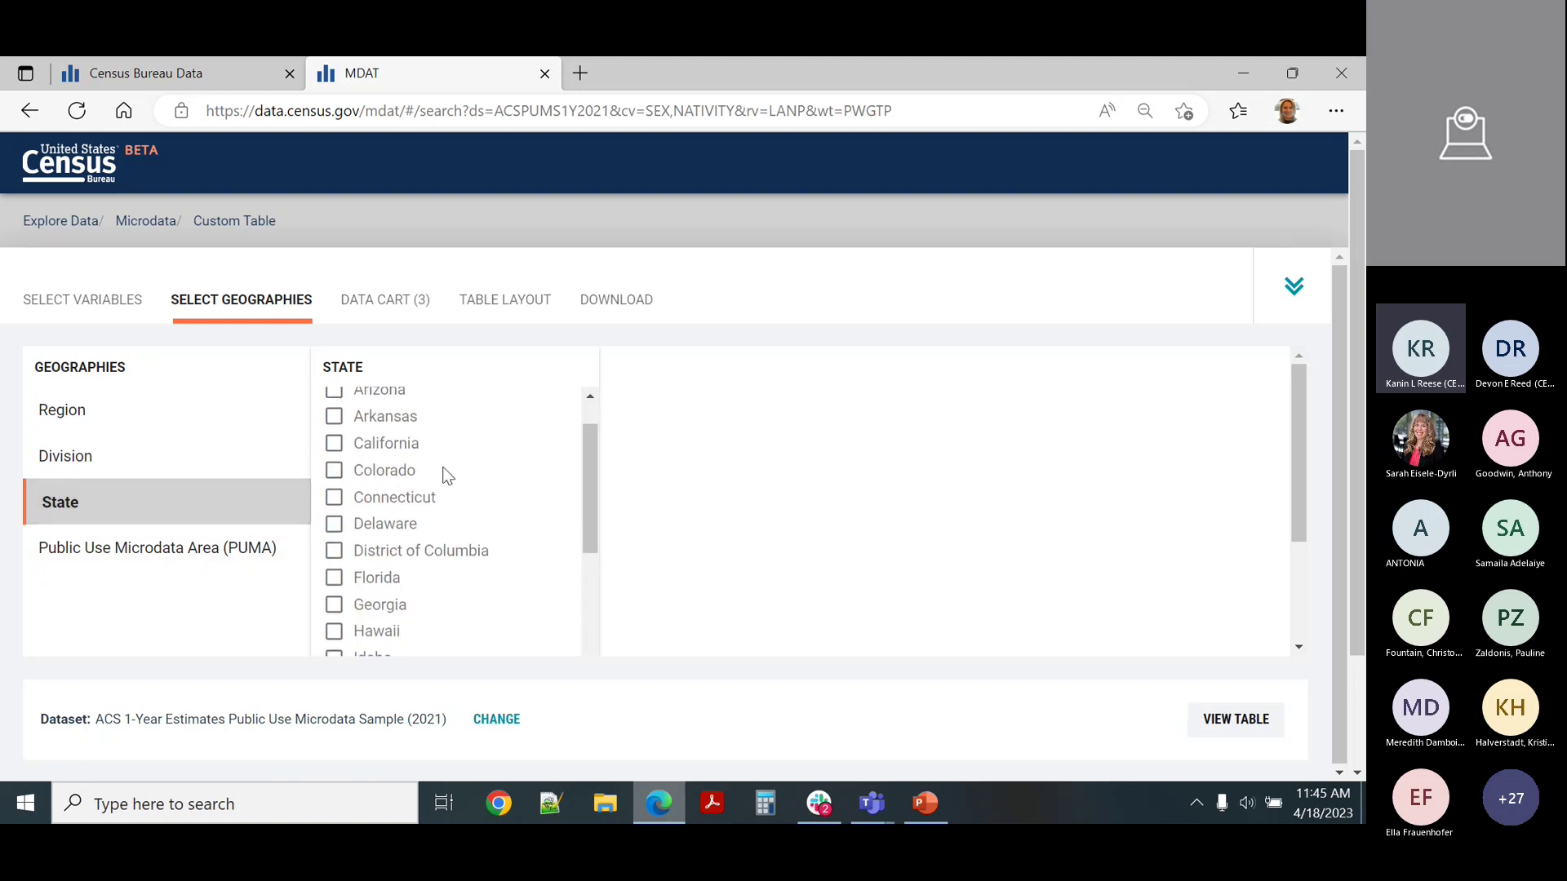
click(334, 499)
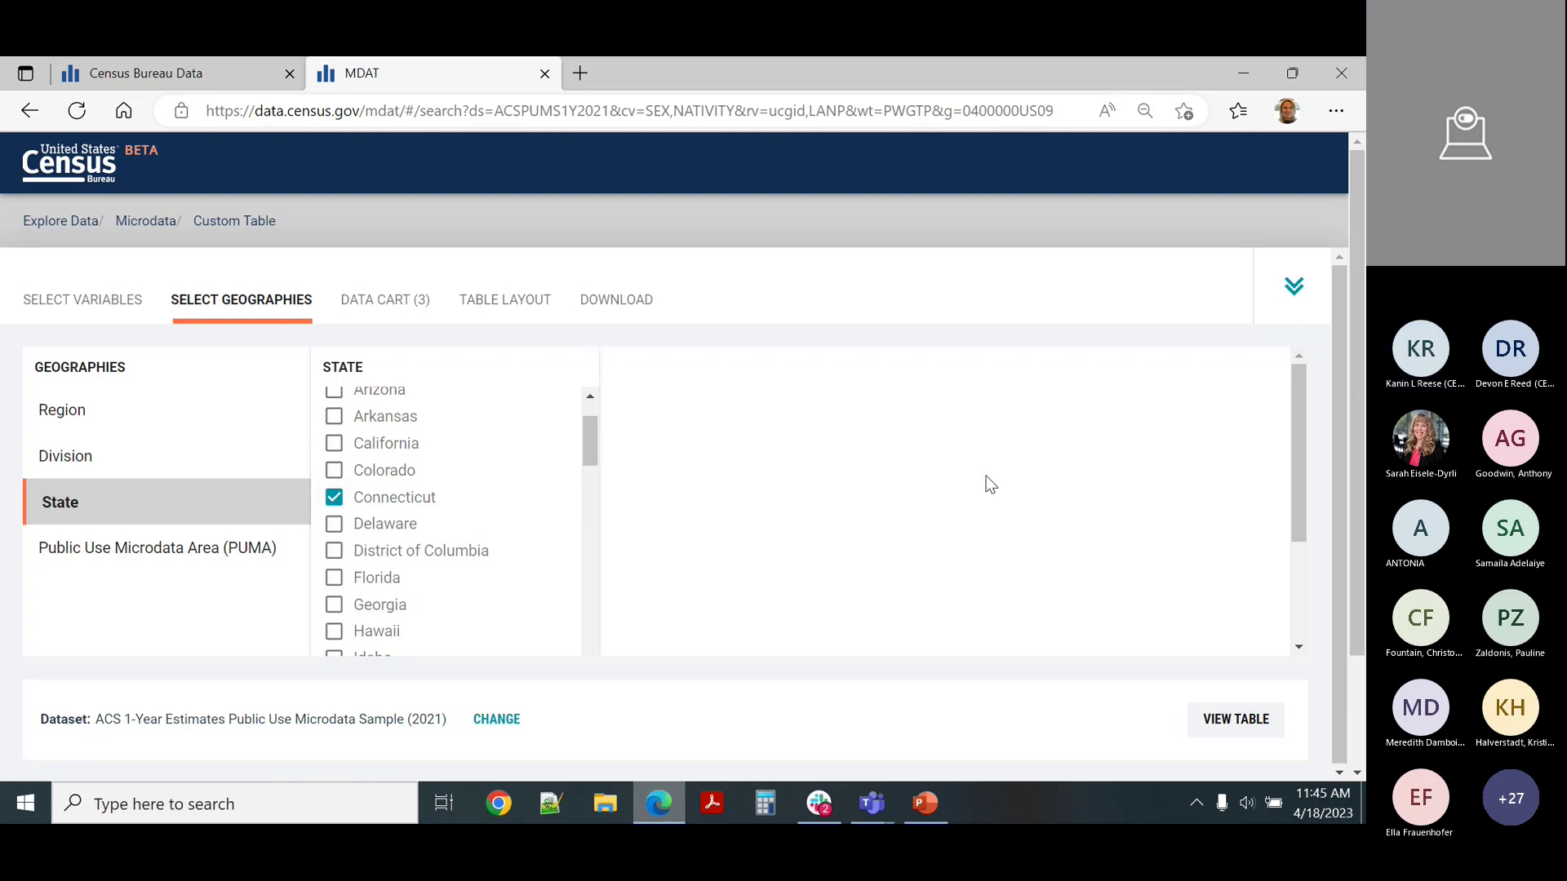
scroll(990, 484, down, 2)
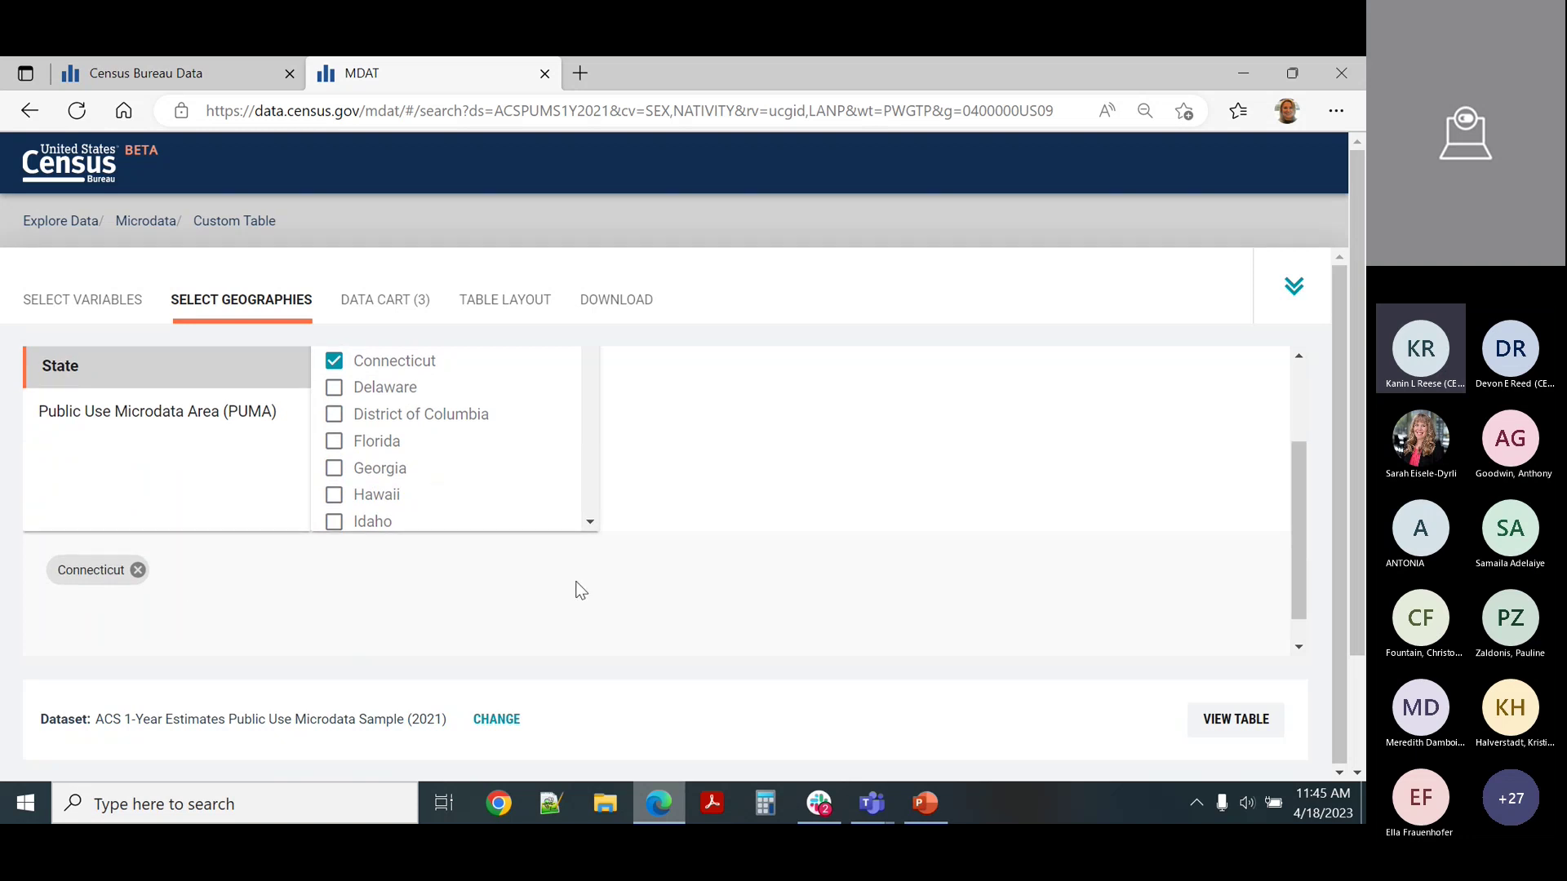
scroll(620, 590, up, 2)
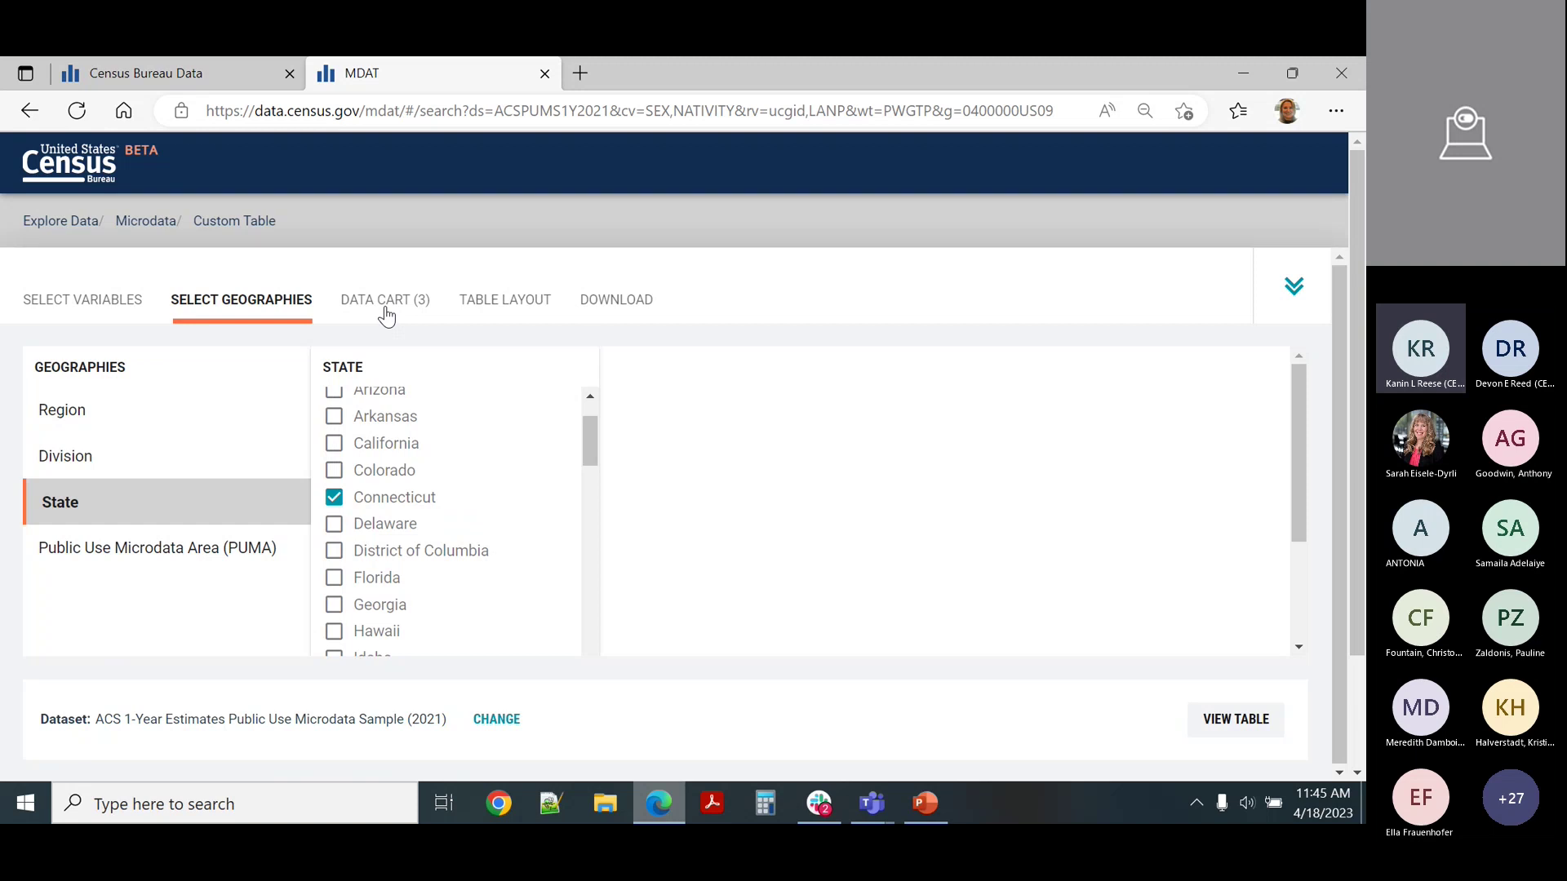
- In the data cart, exclude the Male response from the SEX variable's universe and include it again
click(386, 316)
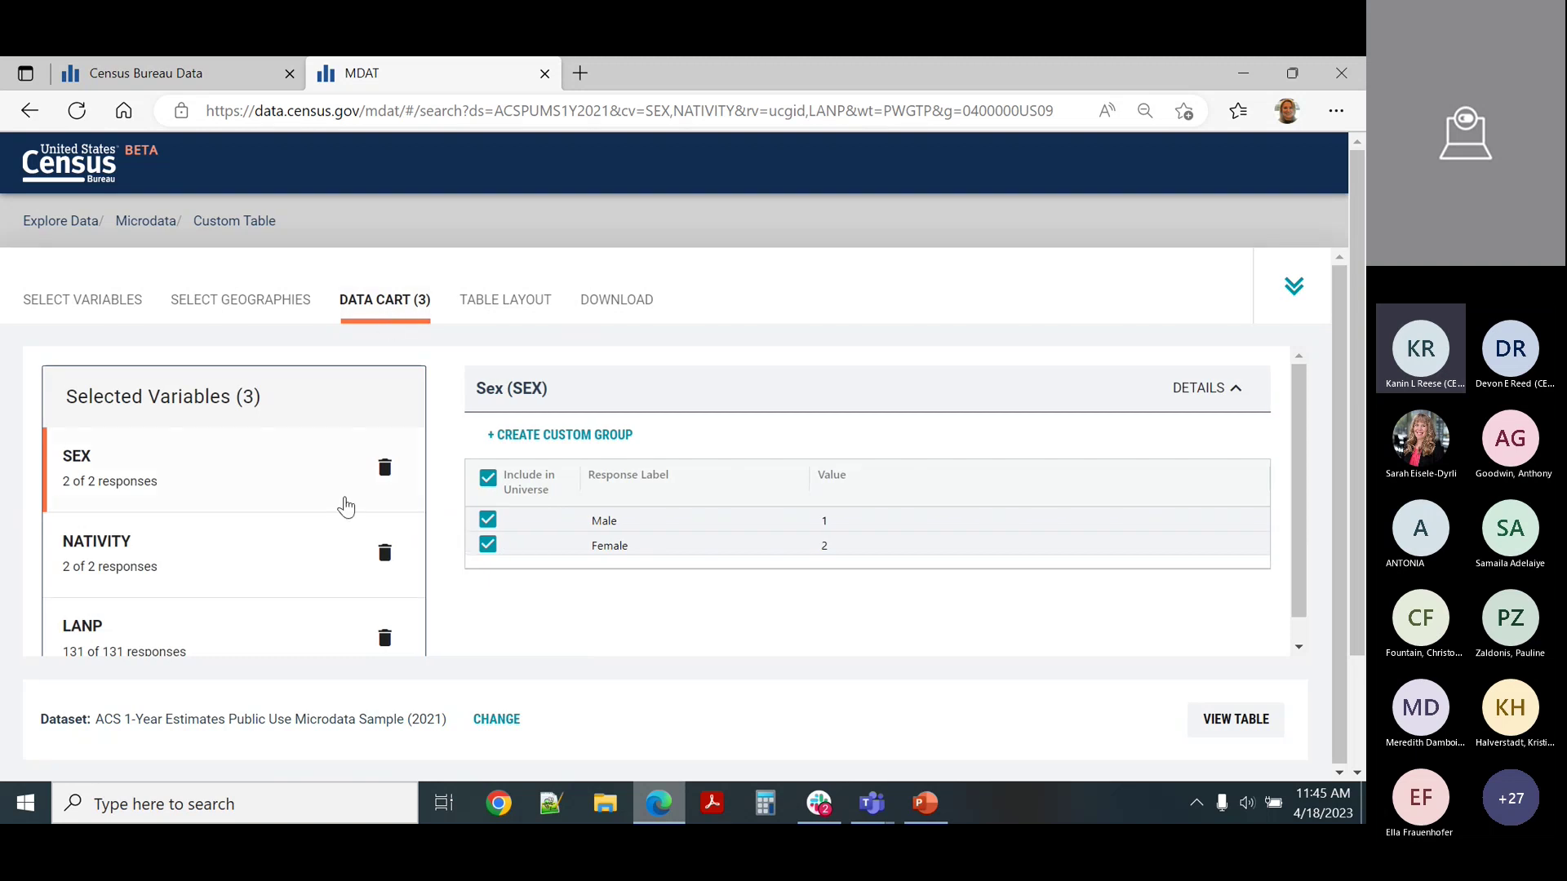
scroll(424, 545, down, 1)
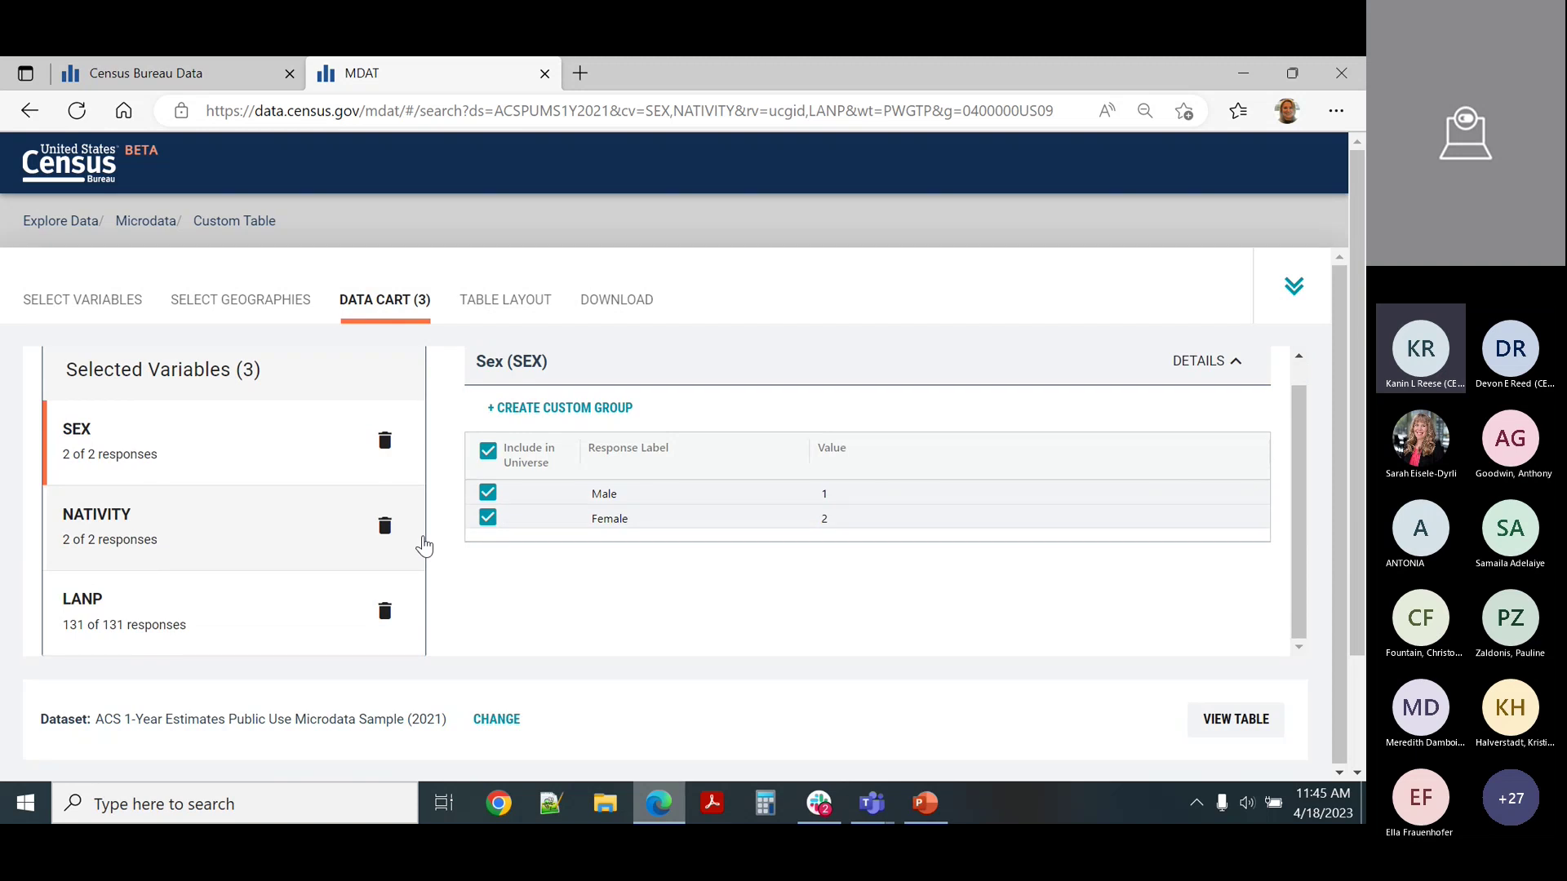
click(490, 495)
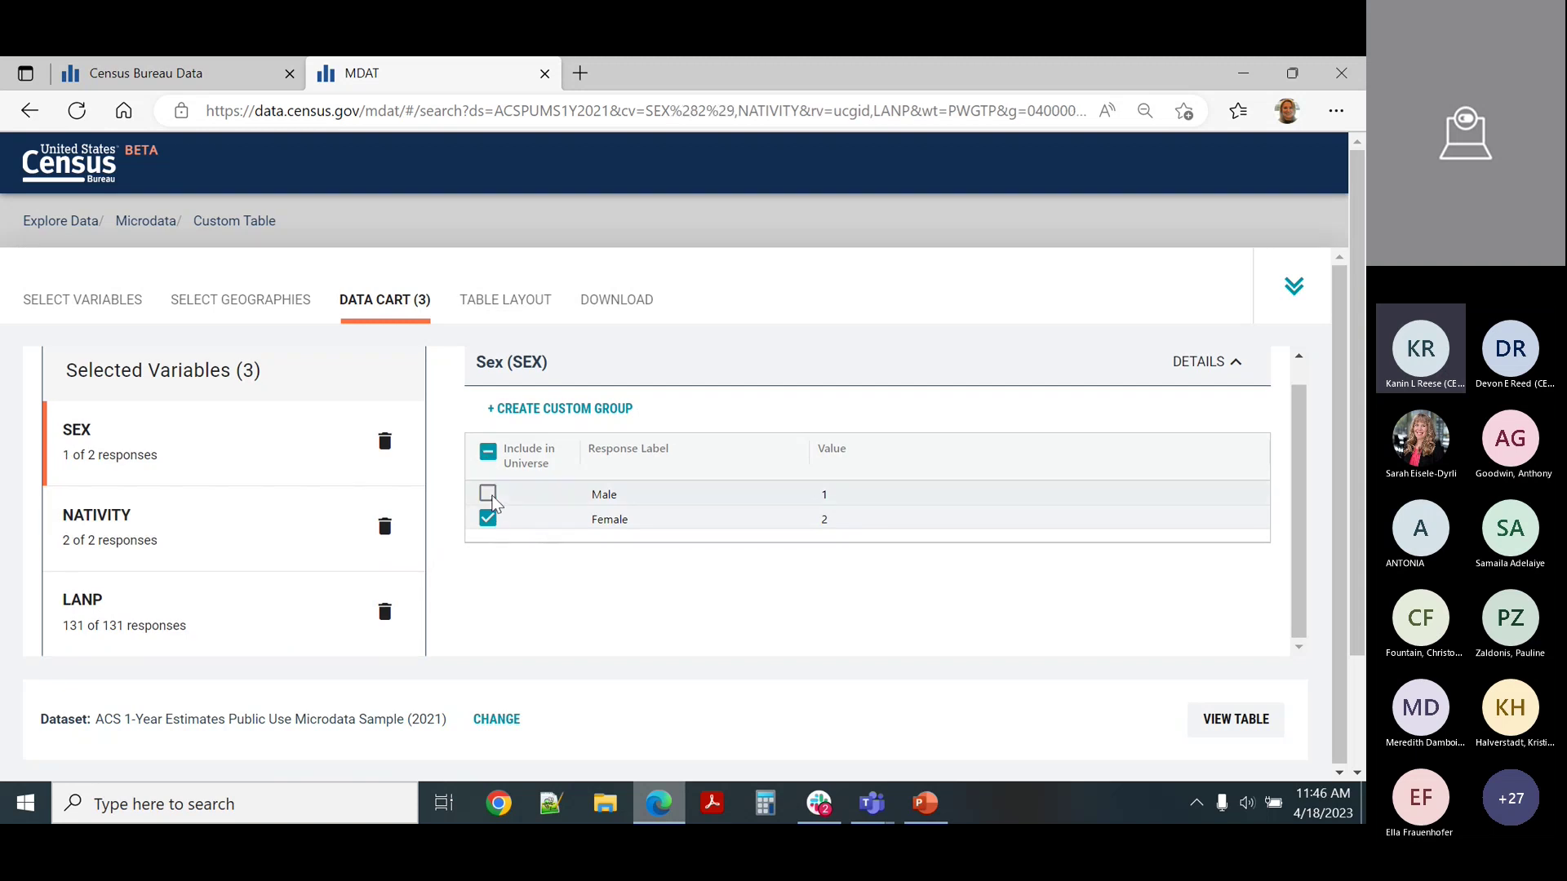
click(490, 495)
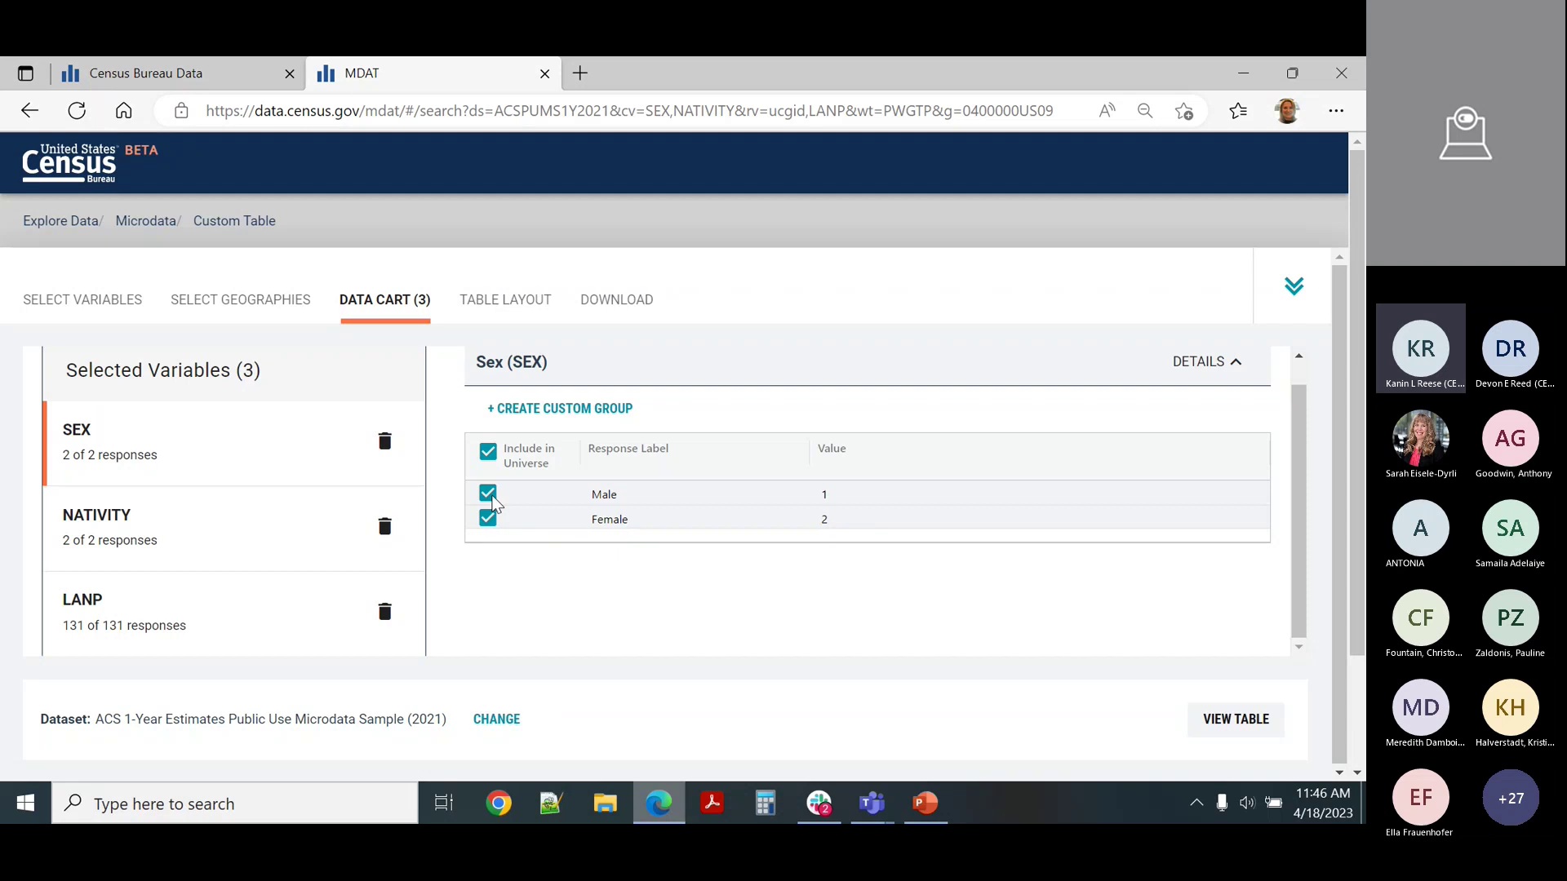
- Review the response categories of NATIVITY and LANP among the variables in the data cart
click(167, 530)
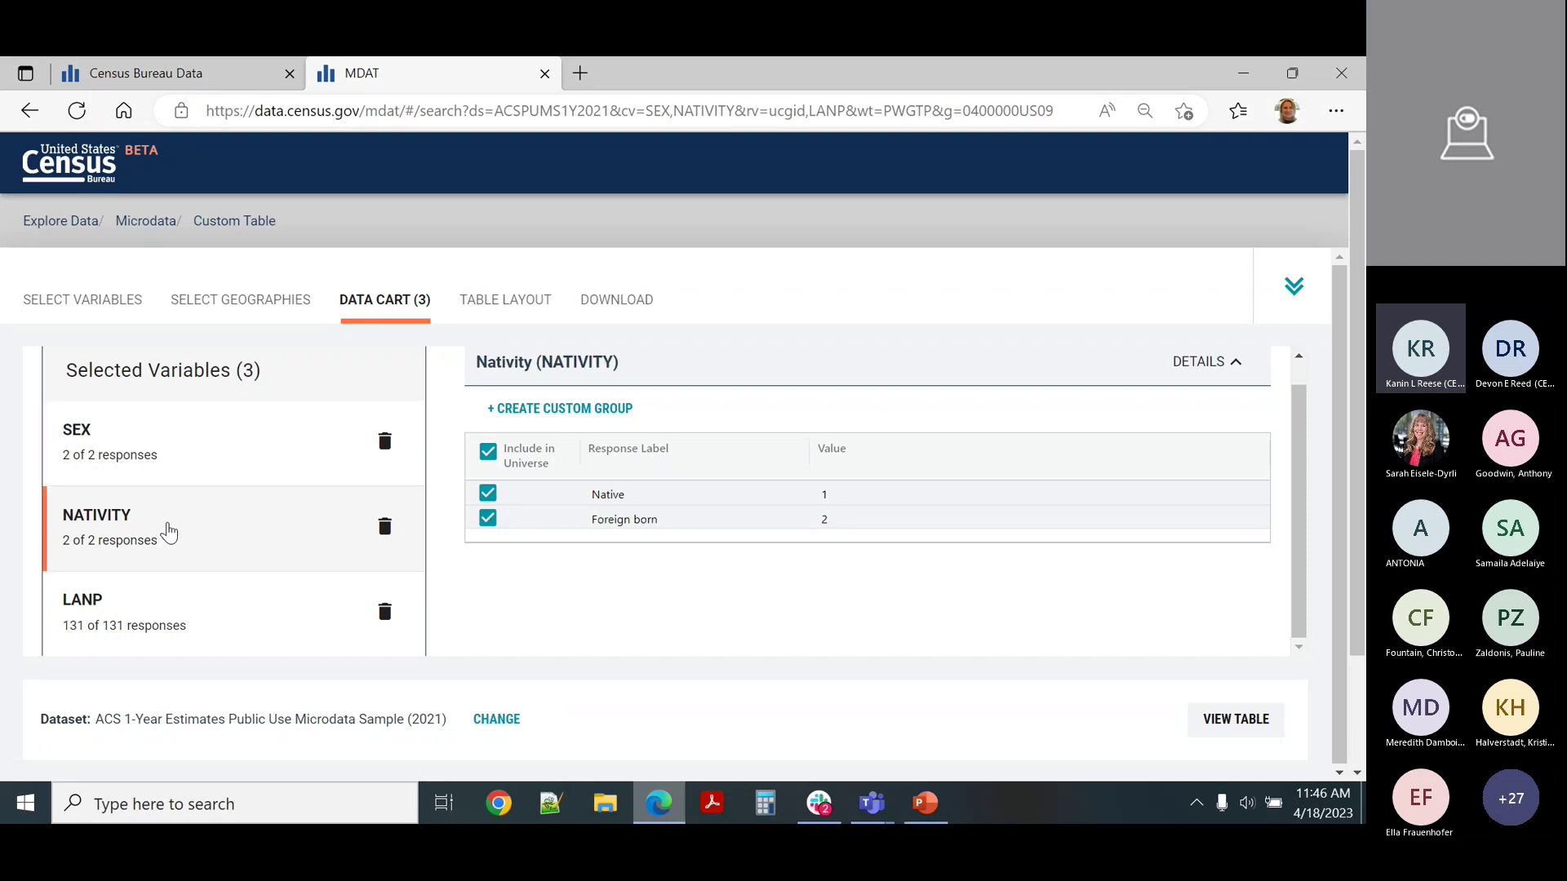
click(175, 624)
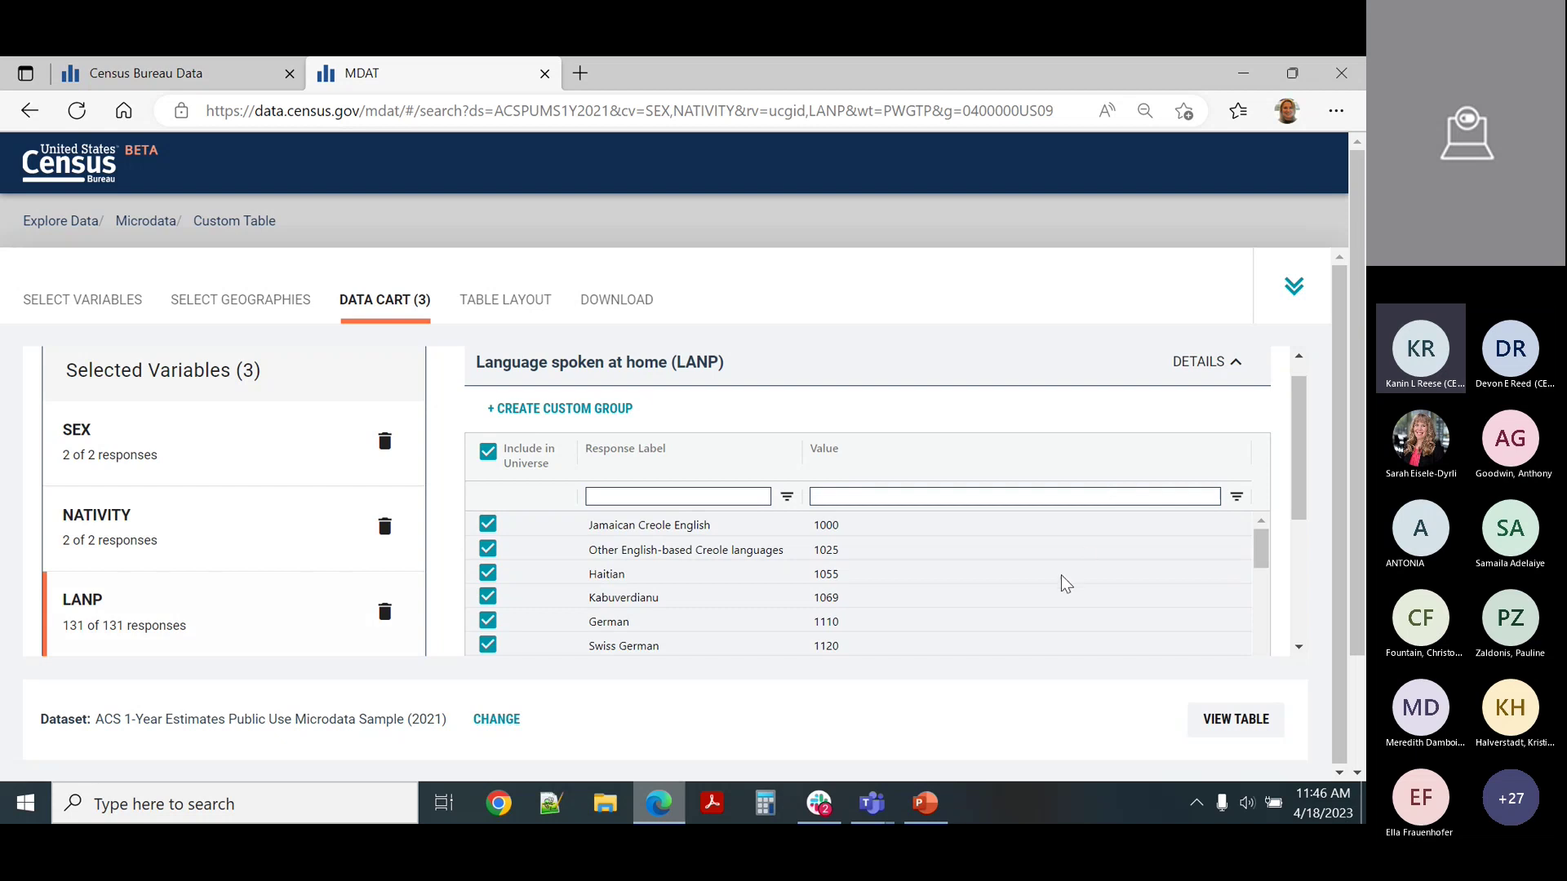
scroll(1063, 580, down, 3)
scroll(1063, 580, up, 3)
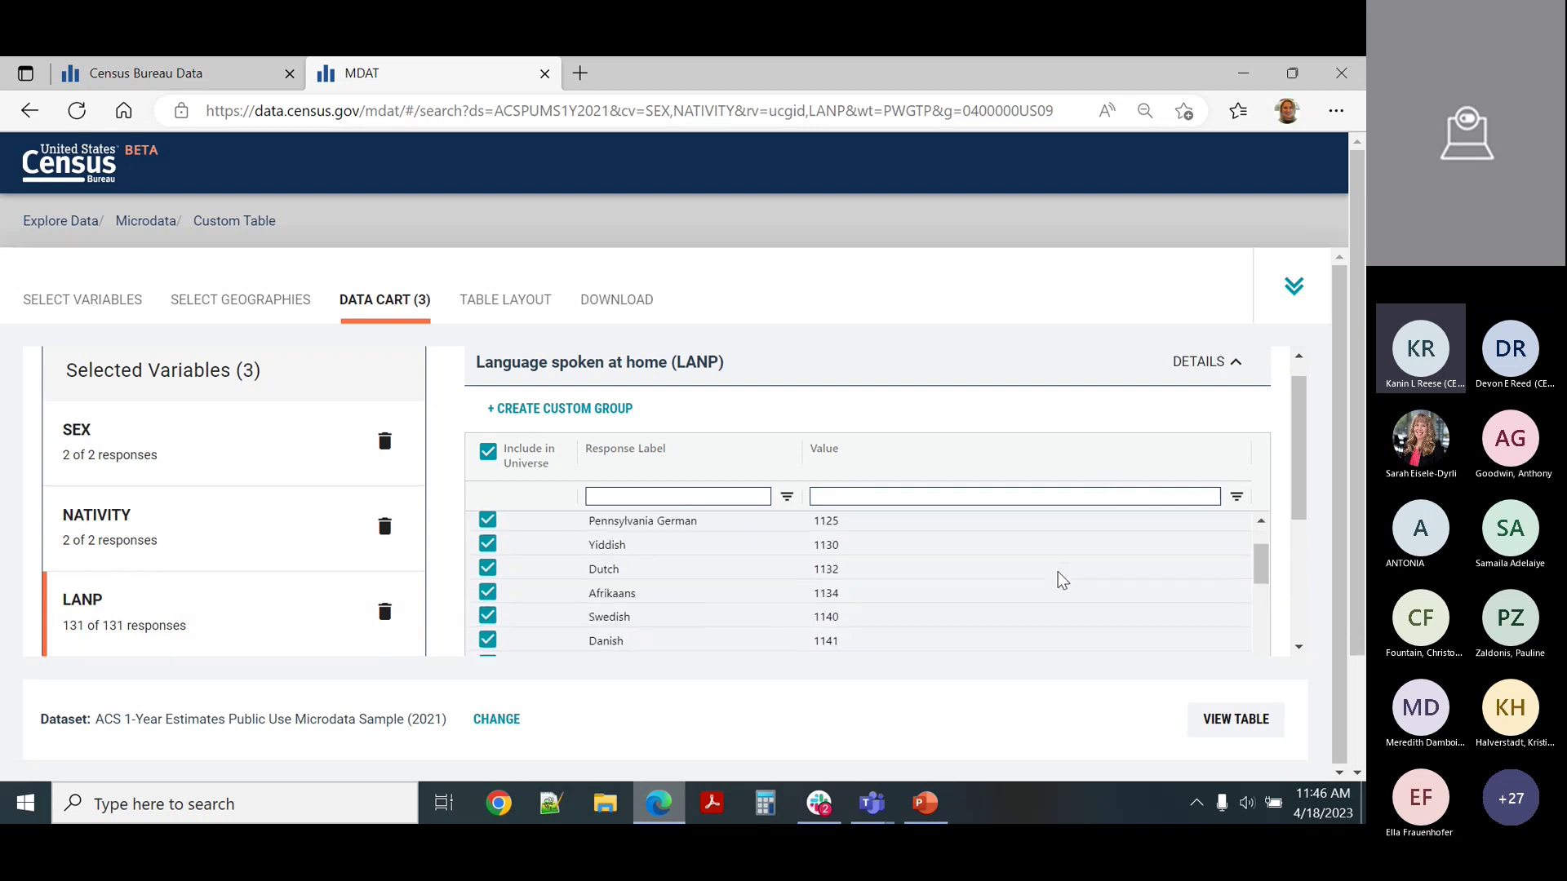
scroll(1045, 531, up, 1)
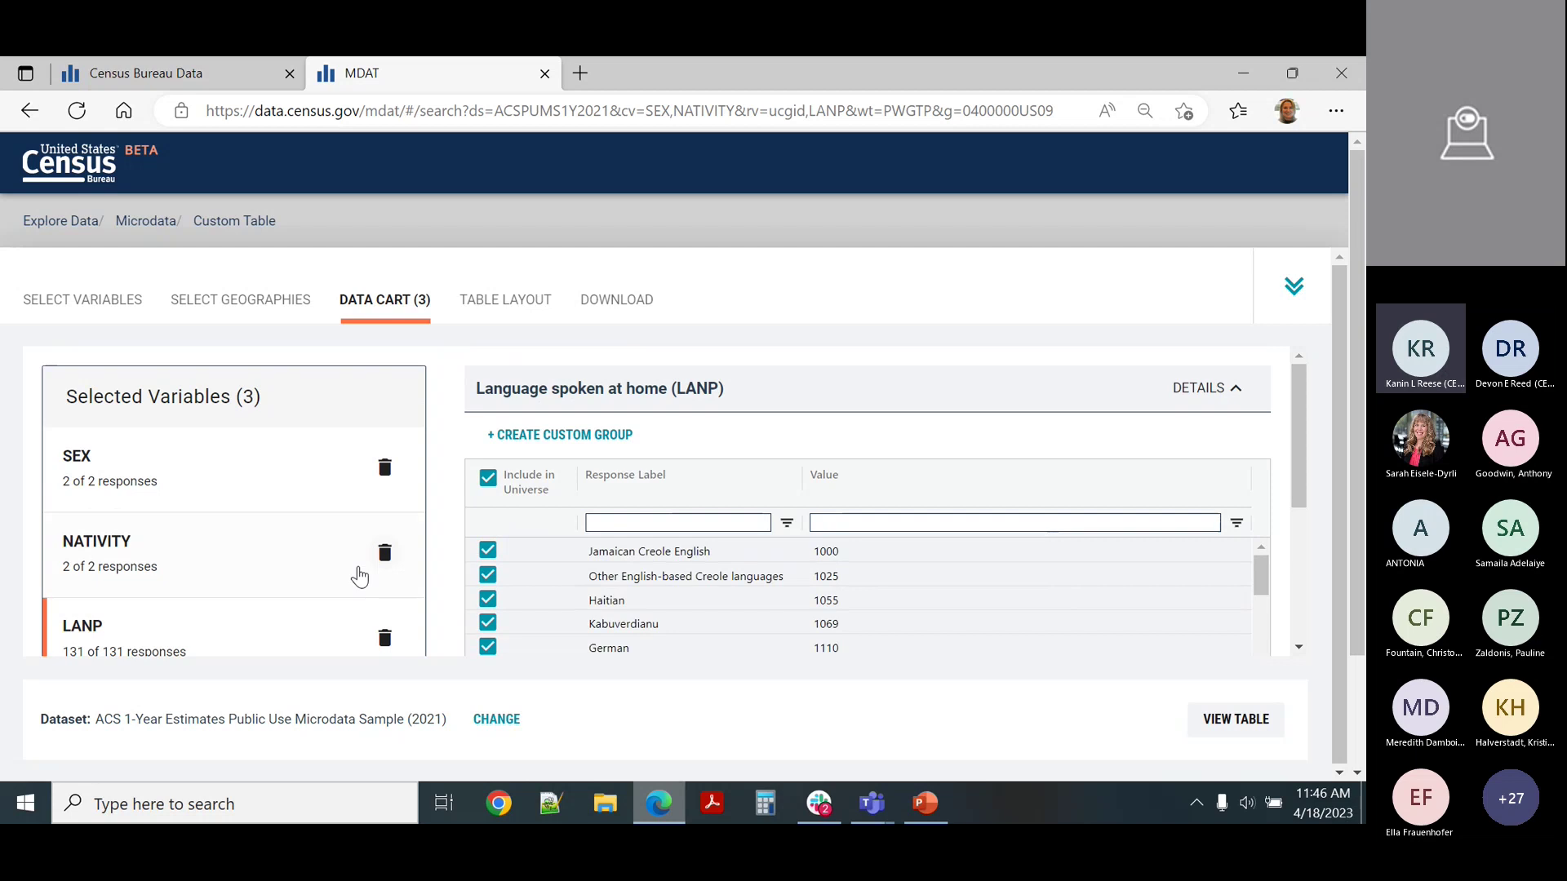
scroll(351, 543, down, 2)
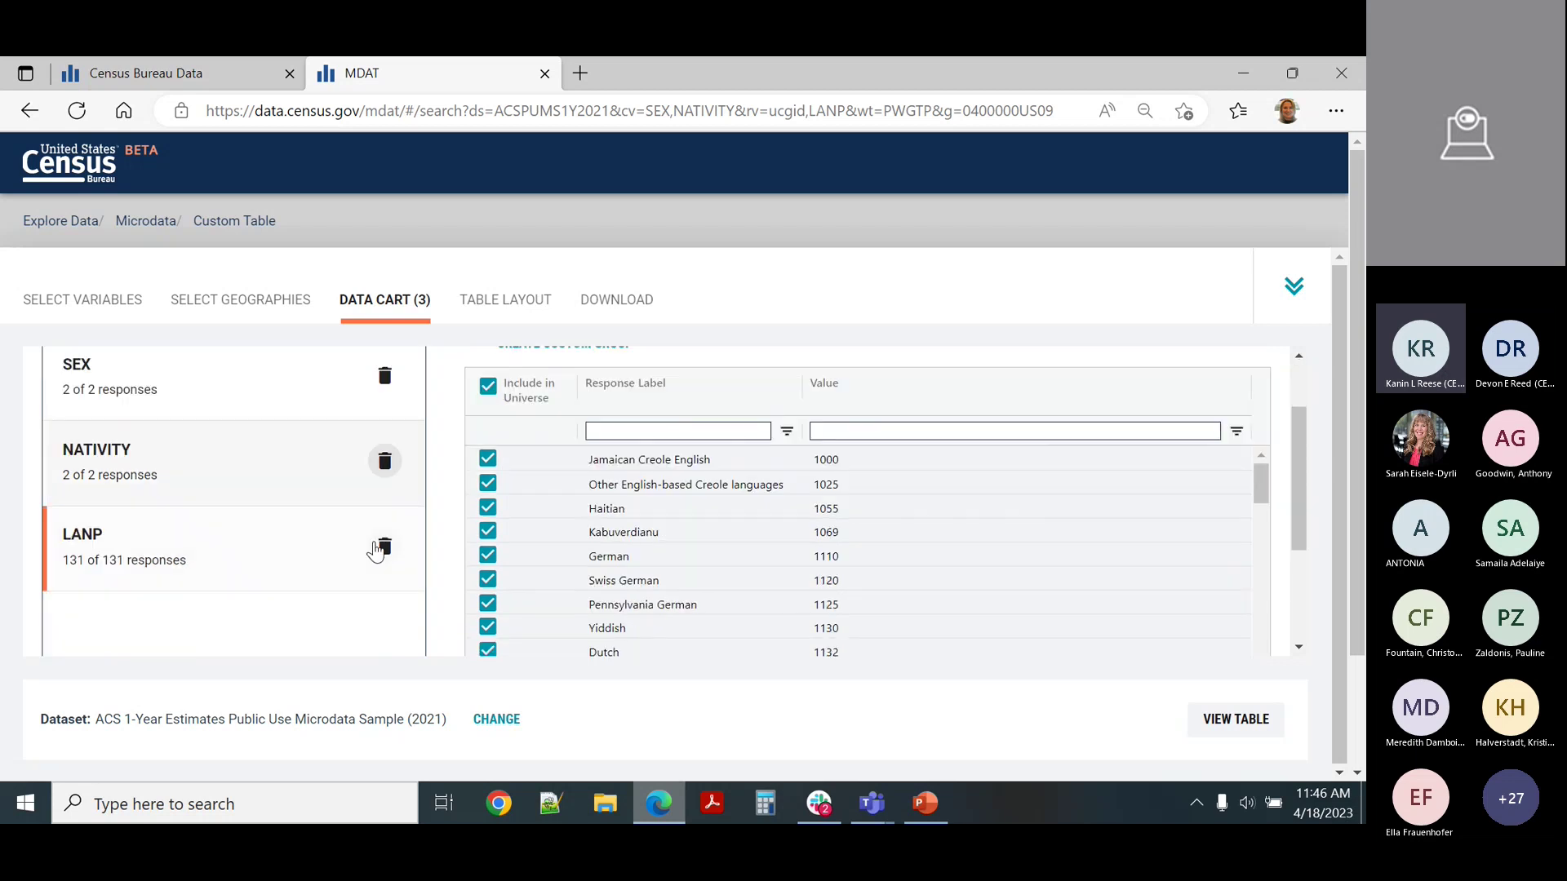
scroll(333, 559, up, 2)
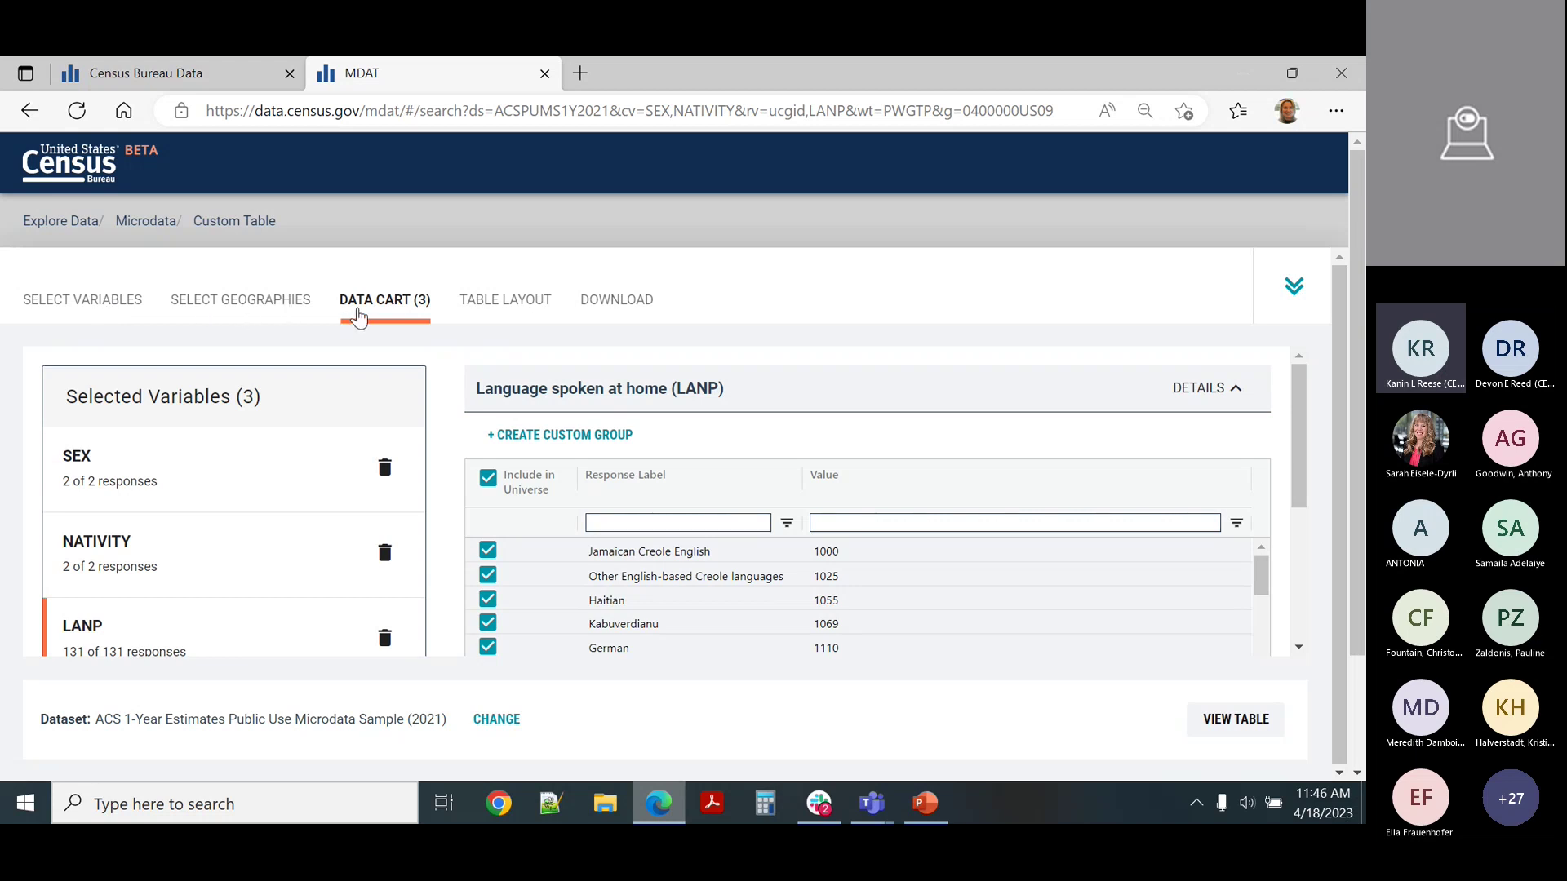
- Review the table layout and move Selected Geographies from the rows to the columns, above SEX
click(500, 310)
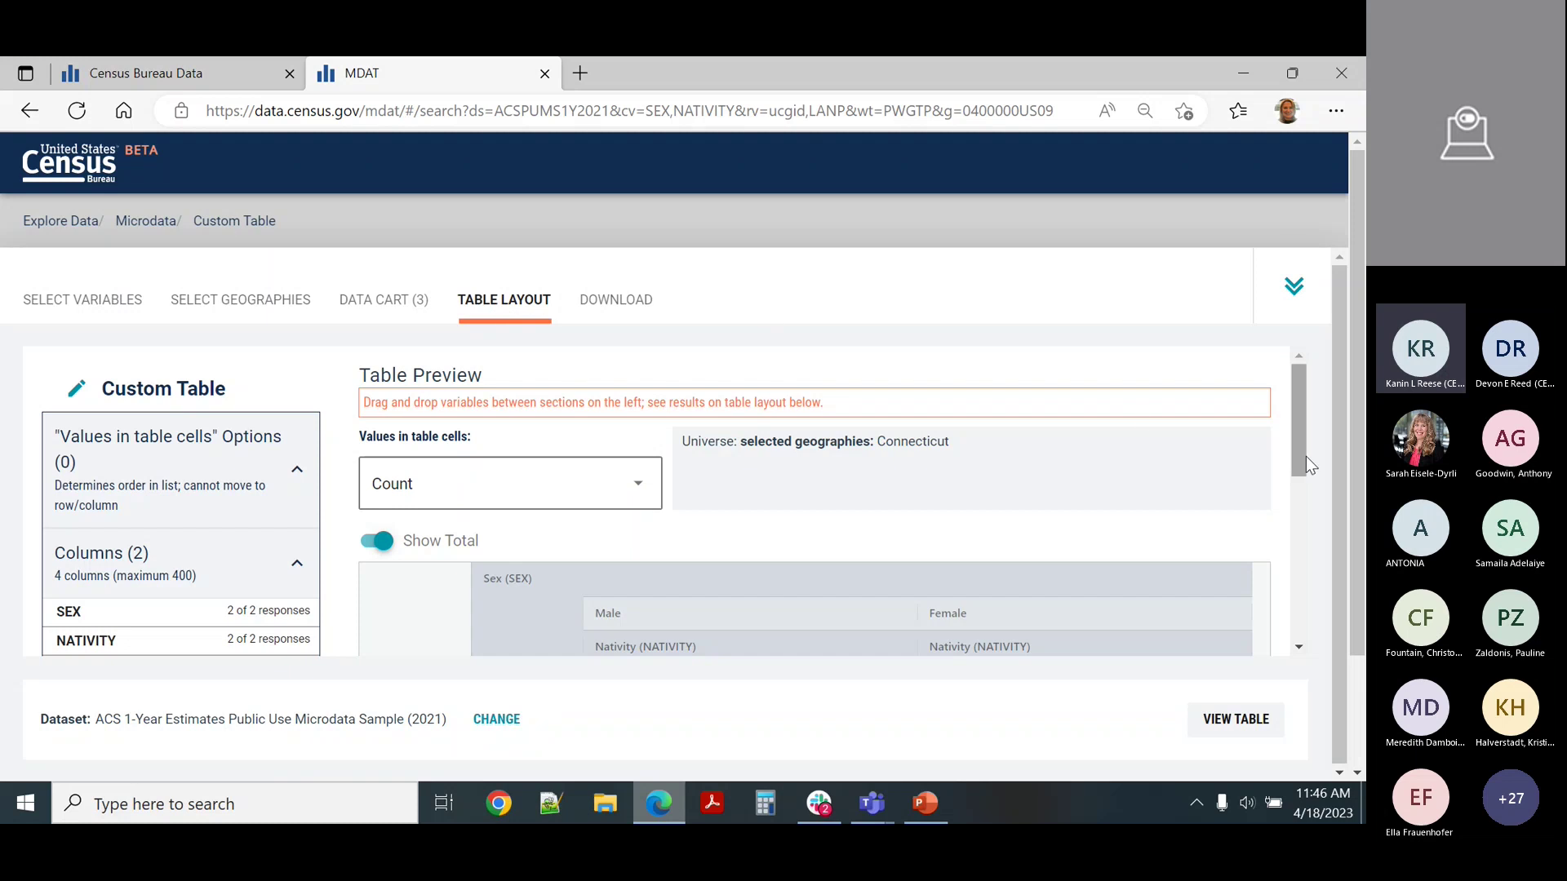
drag(1306, 458, 1330, 537)
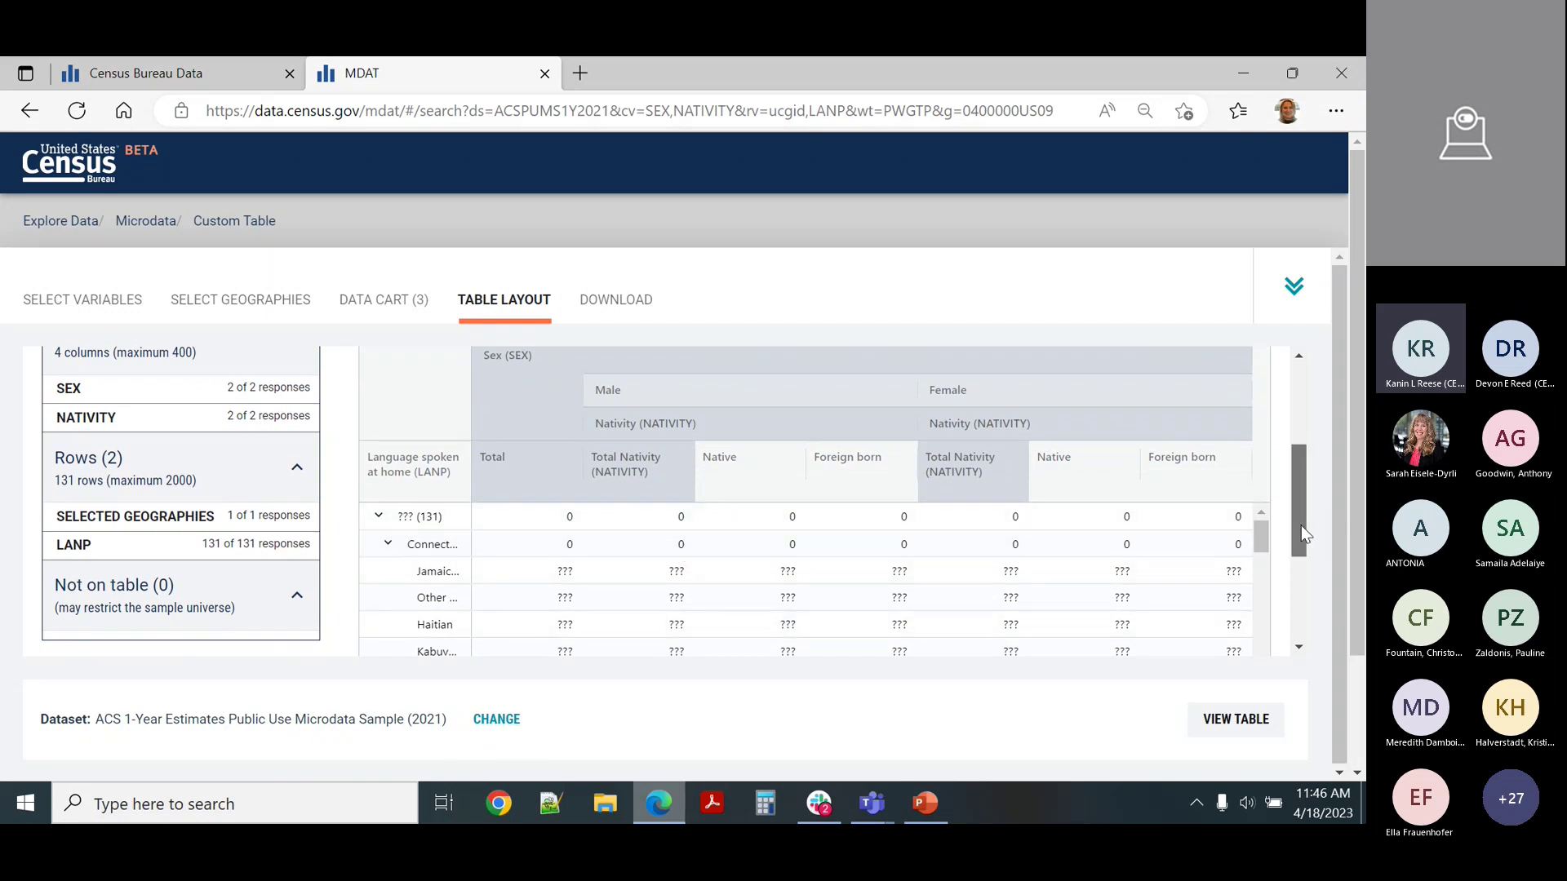
drag(1303, 534, 1326, 495)
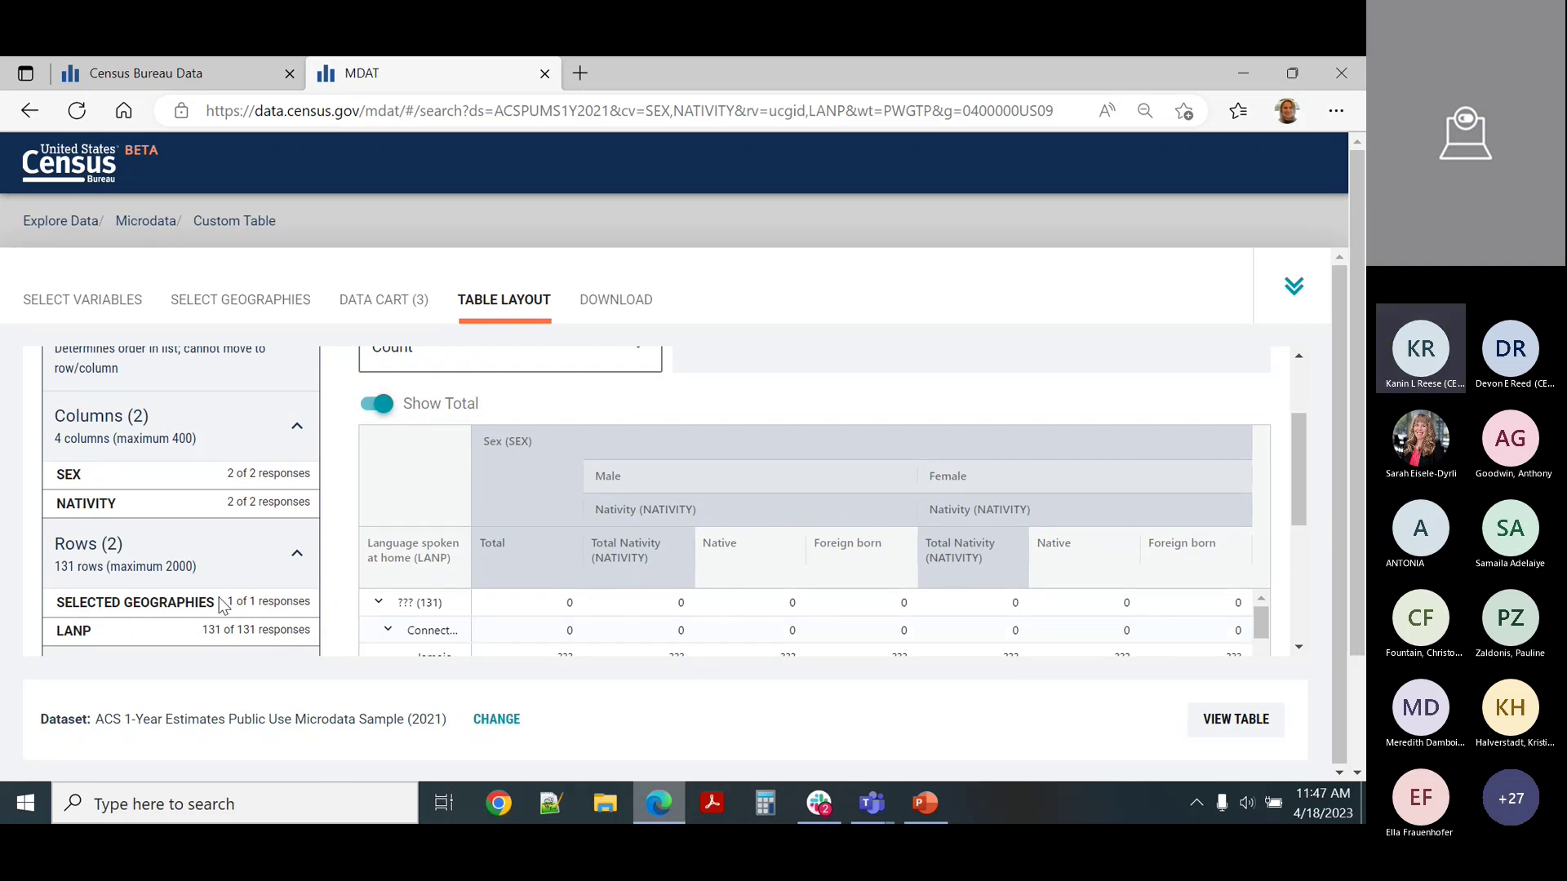
drag(222, 602, 193, 487)
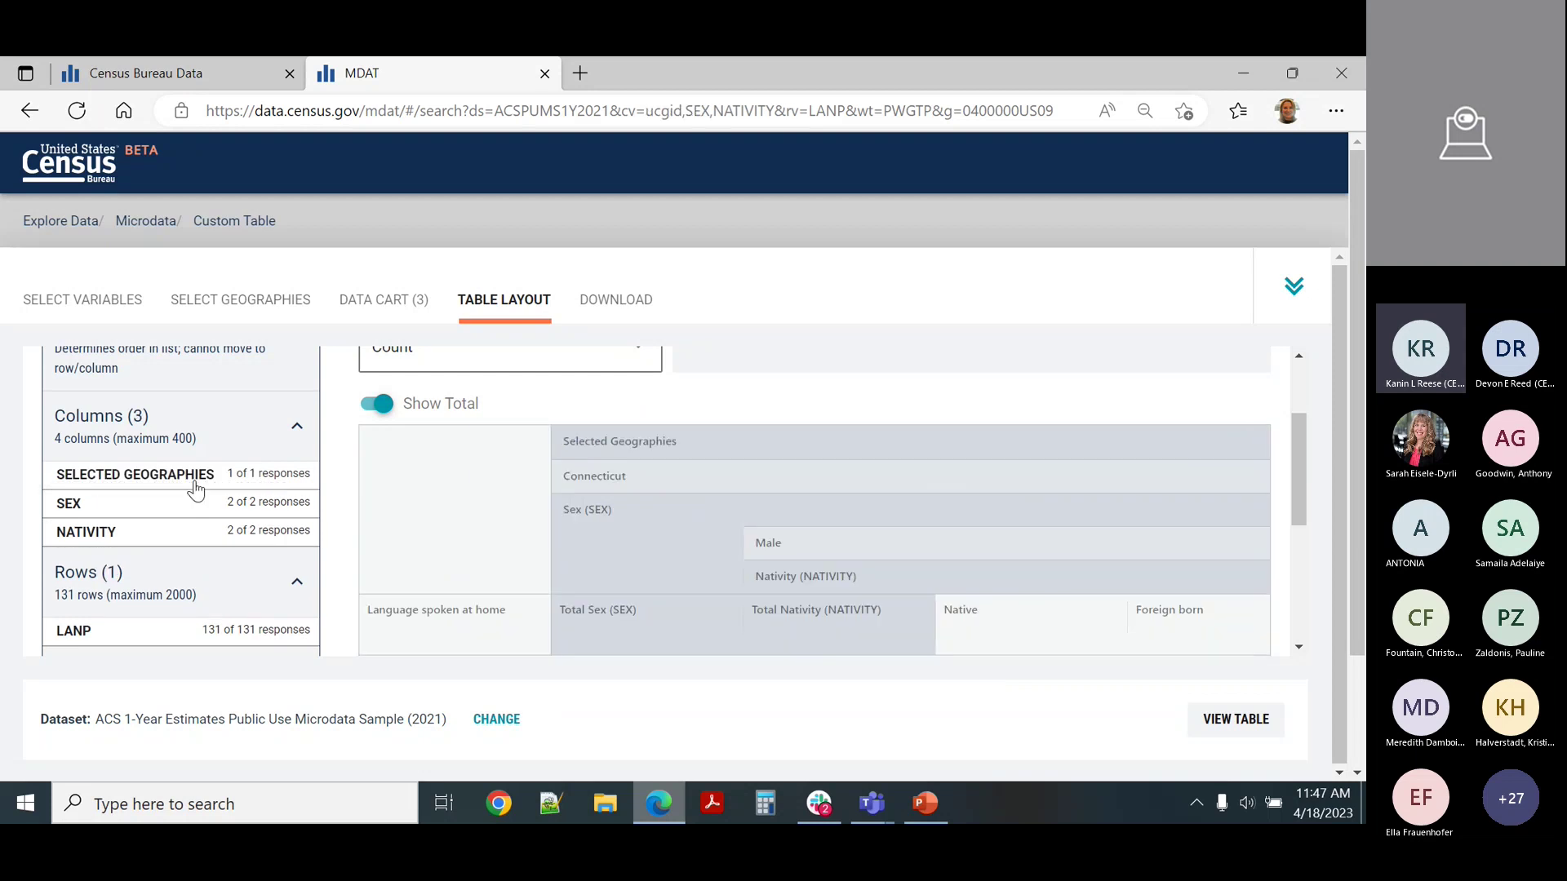
- Reposition NATIVITY by way of Not on table and the rows, placing it in the columns between Selected Geographies and SEX
drag(137, 529, 135, 602)
scroll(234, 596, down, 2)
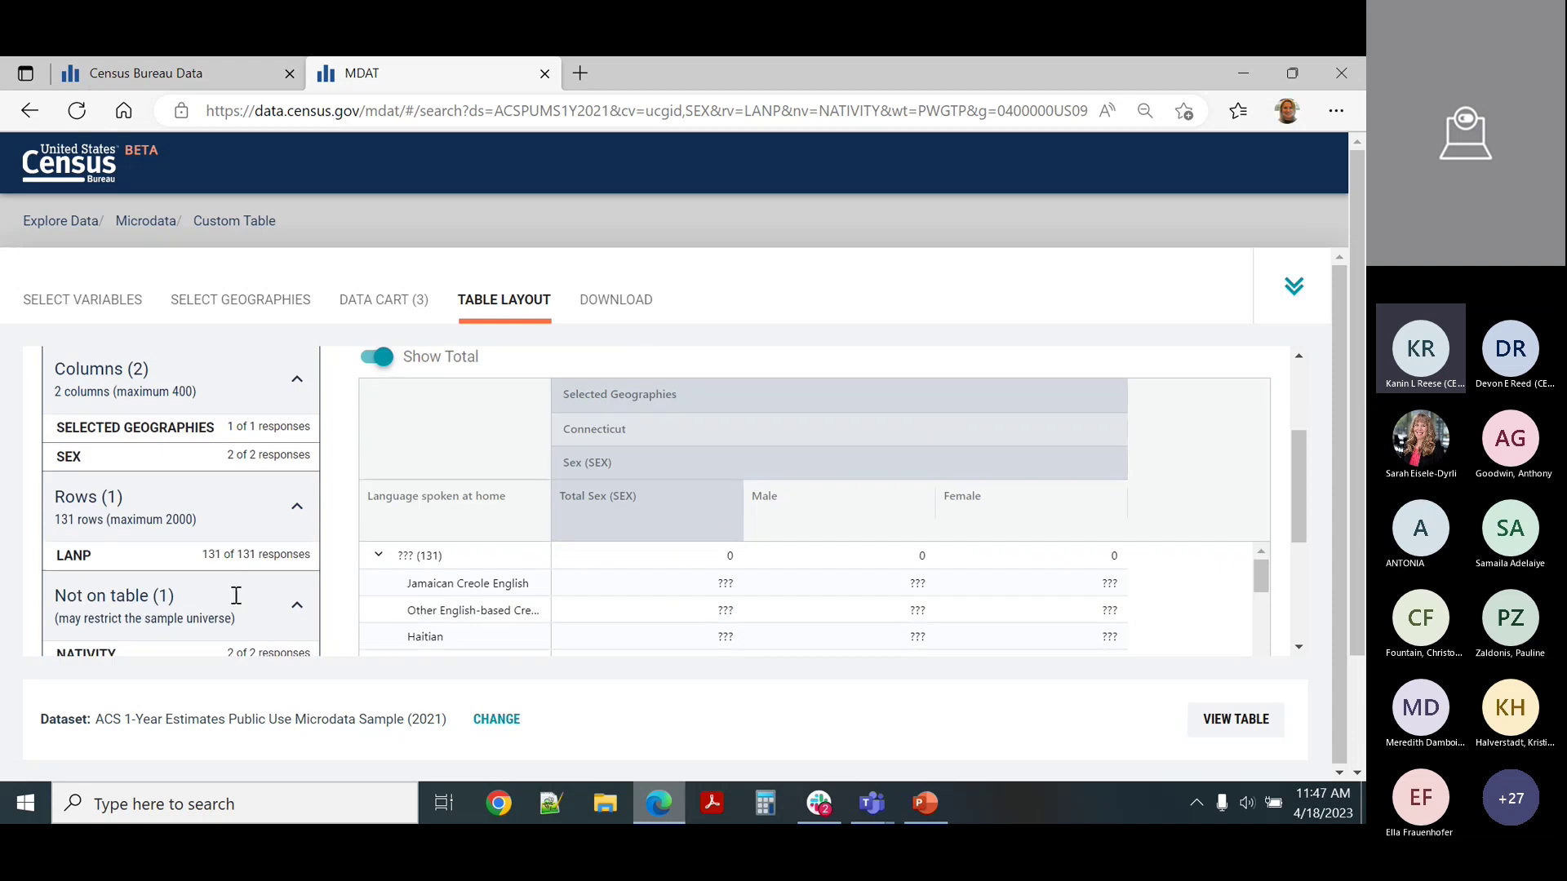
drag(153, 618, 139, 518)
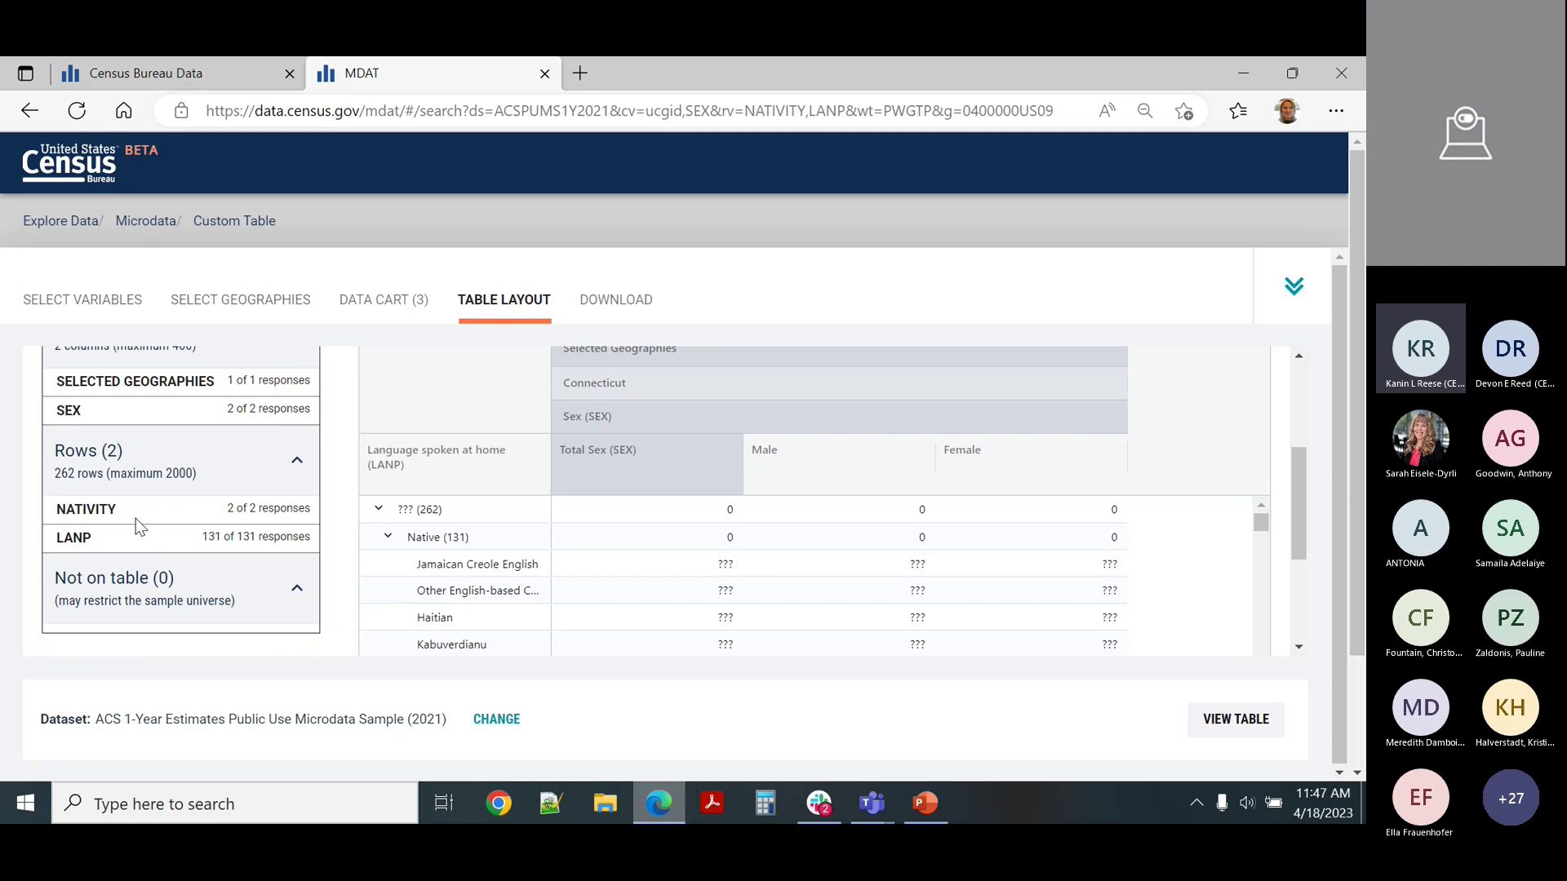
drag(135, 519, 135, 414)
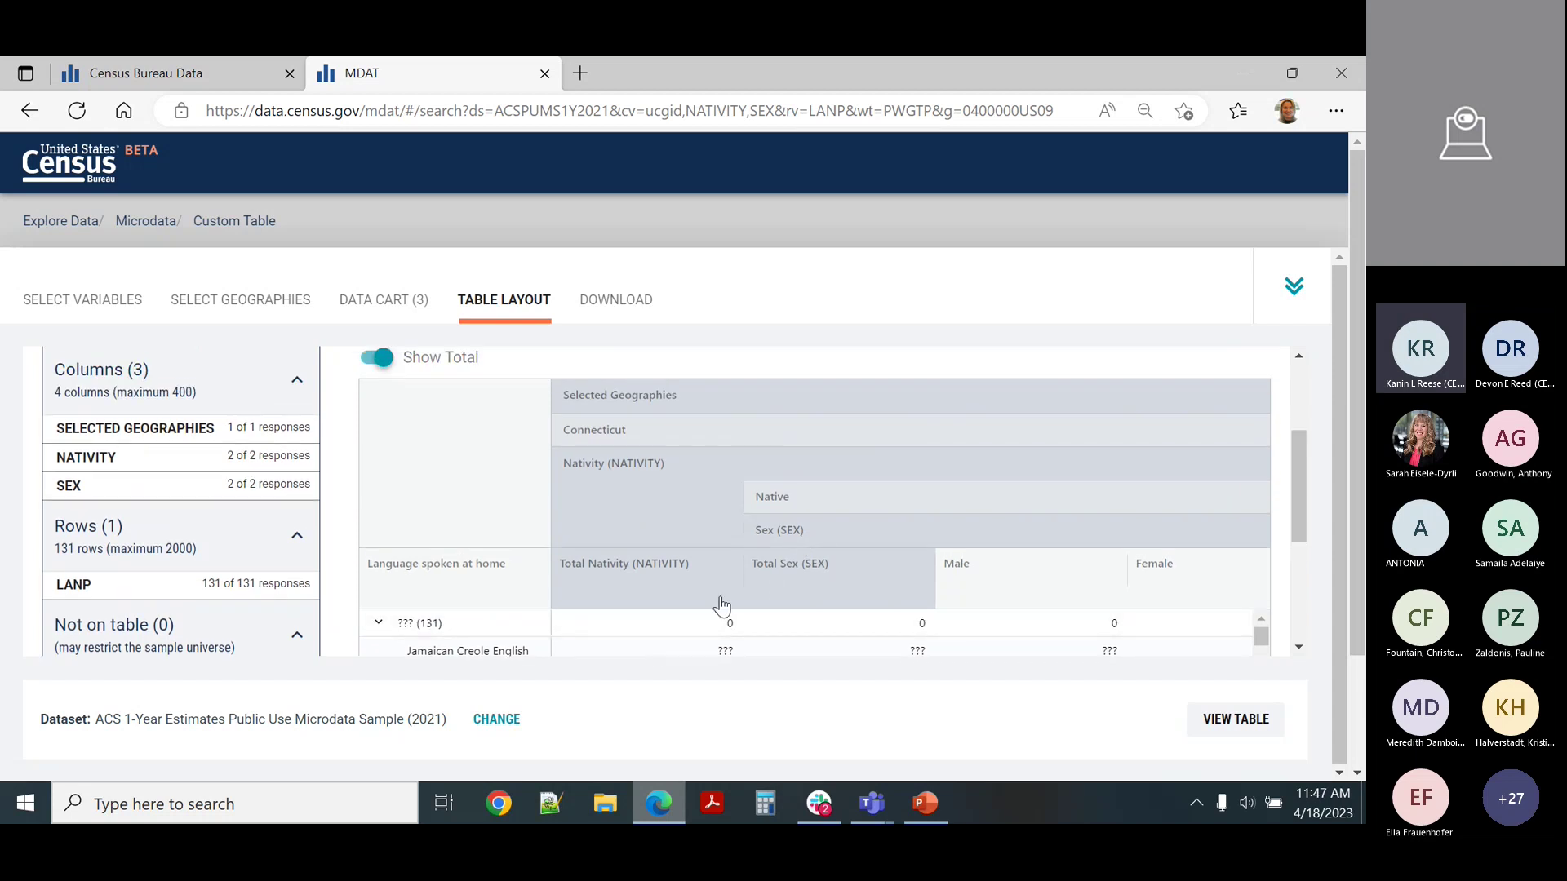
- Examine the table preview, checking the column and row variables, the language rows and the full width of the columns
scroll(979, 595, down, 1)
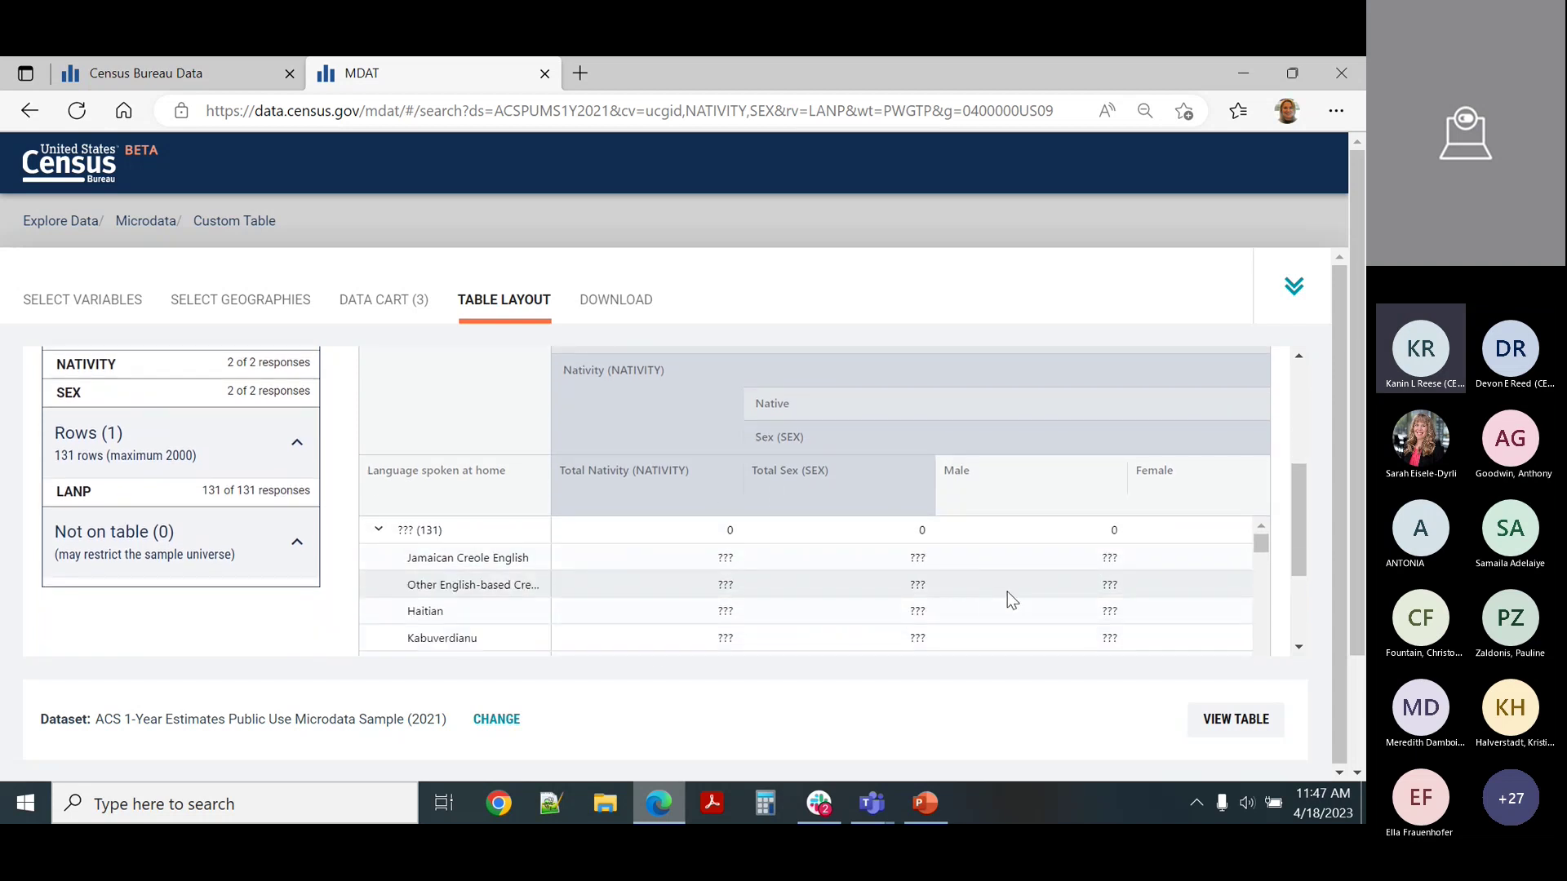
scroll(1006, 584, down, 1)
scroll(1006, 584, down, 1)
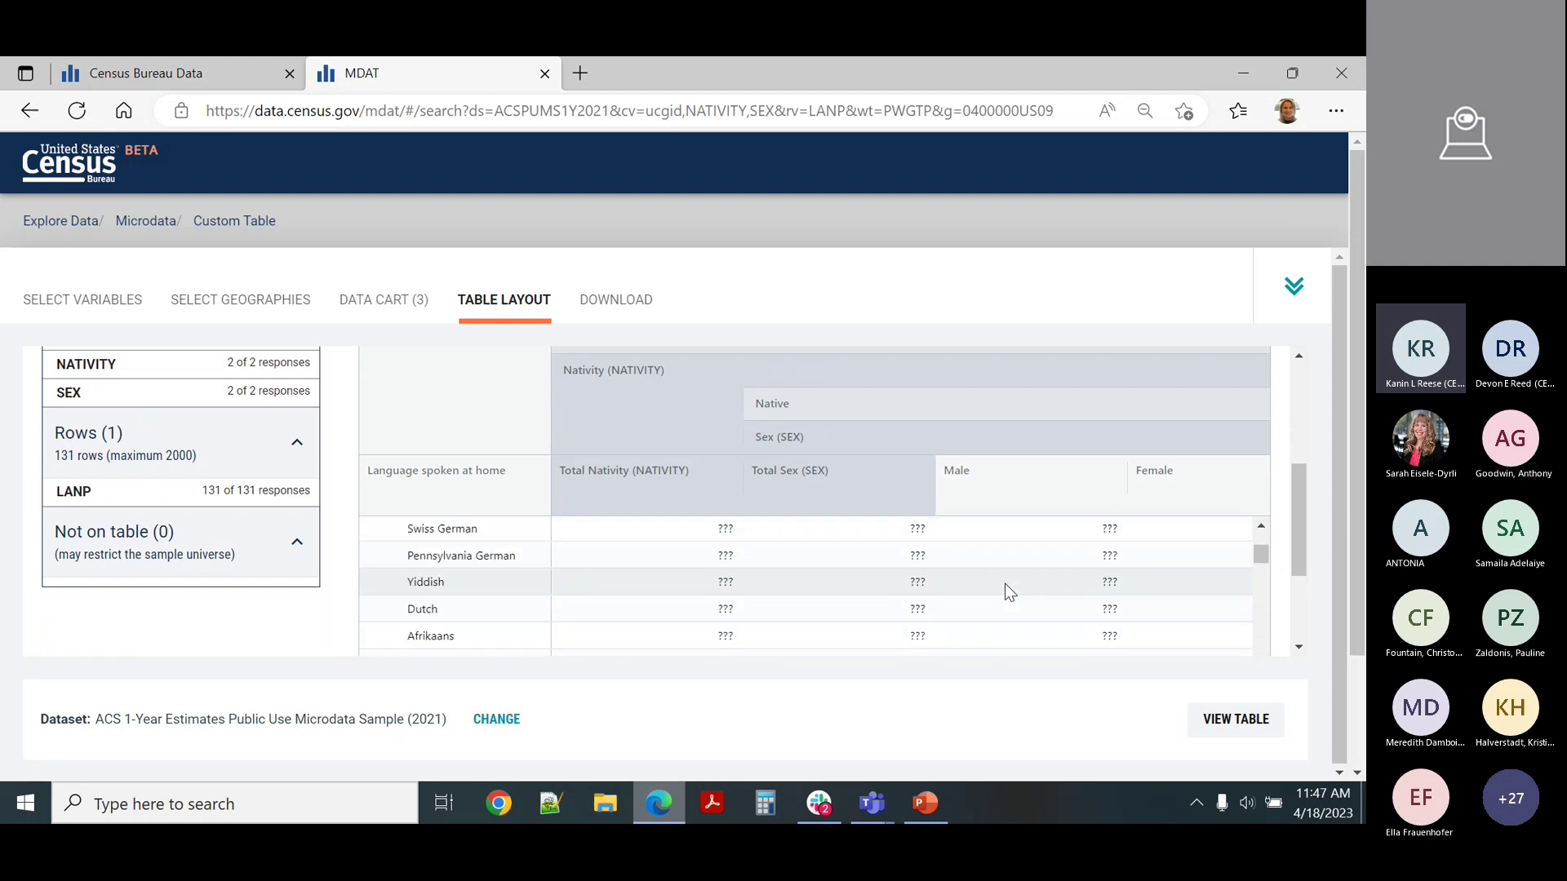
scroll(1006, 585, up, 2)
scroll(1006, 584, down, 3)
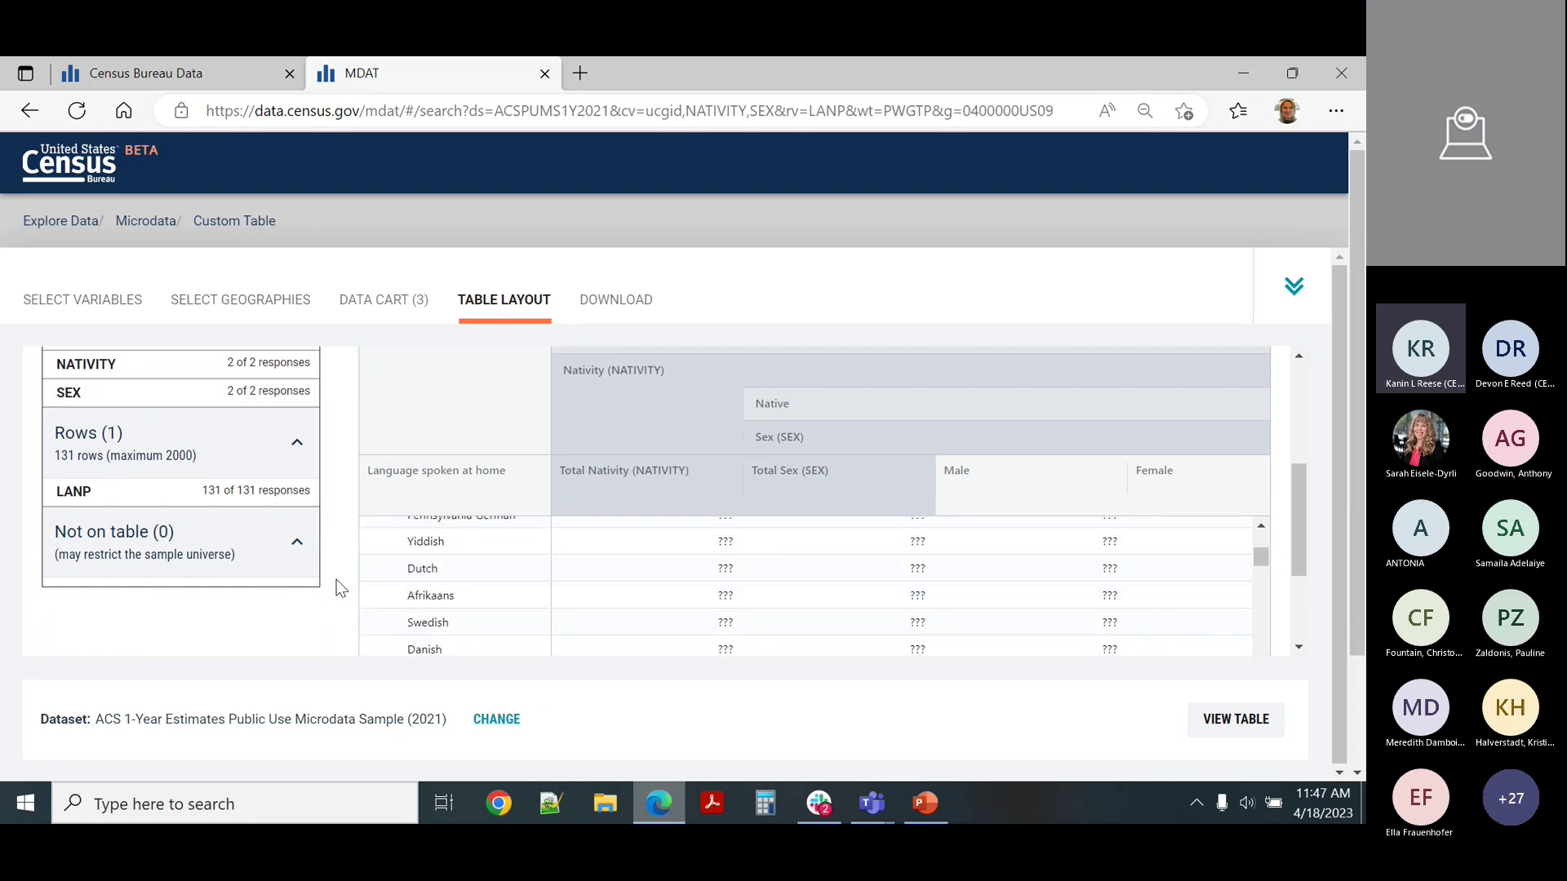
scroll(341, 589, up, 2)
scroll(178, 586, up, 1)
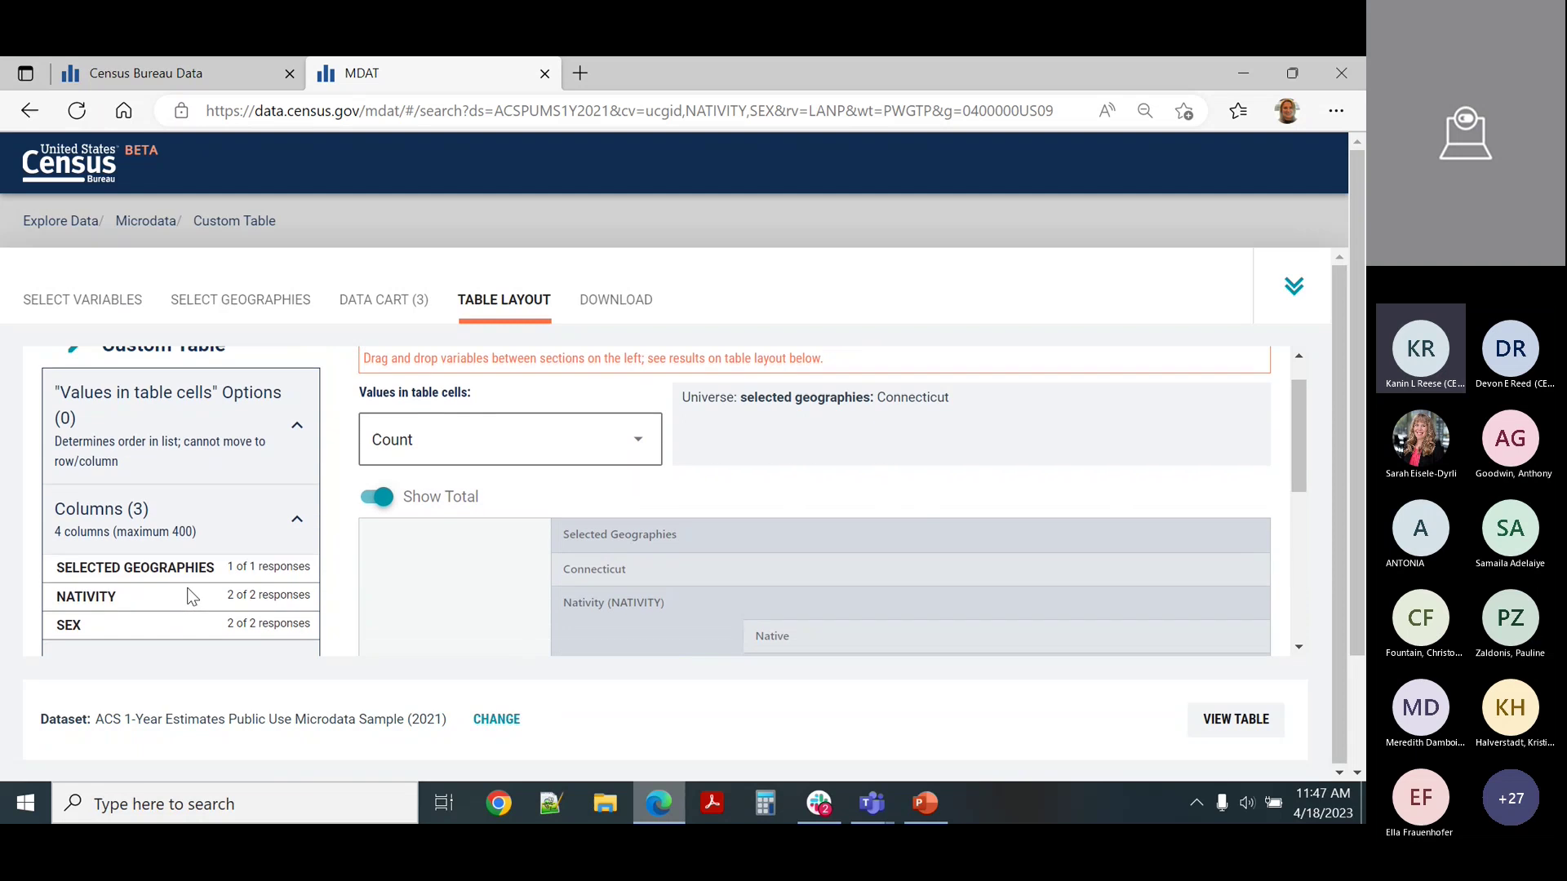
scroll(477, 559, up, 1)
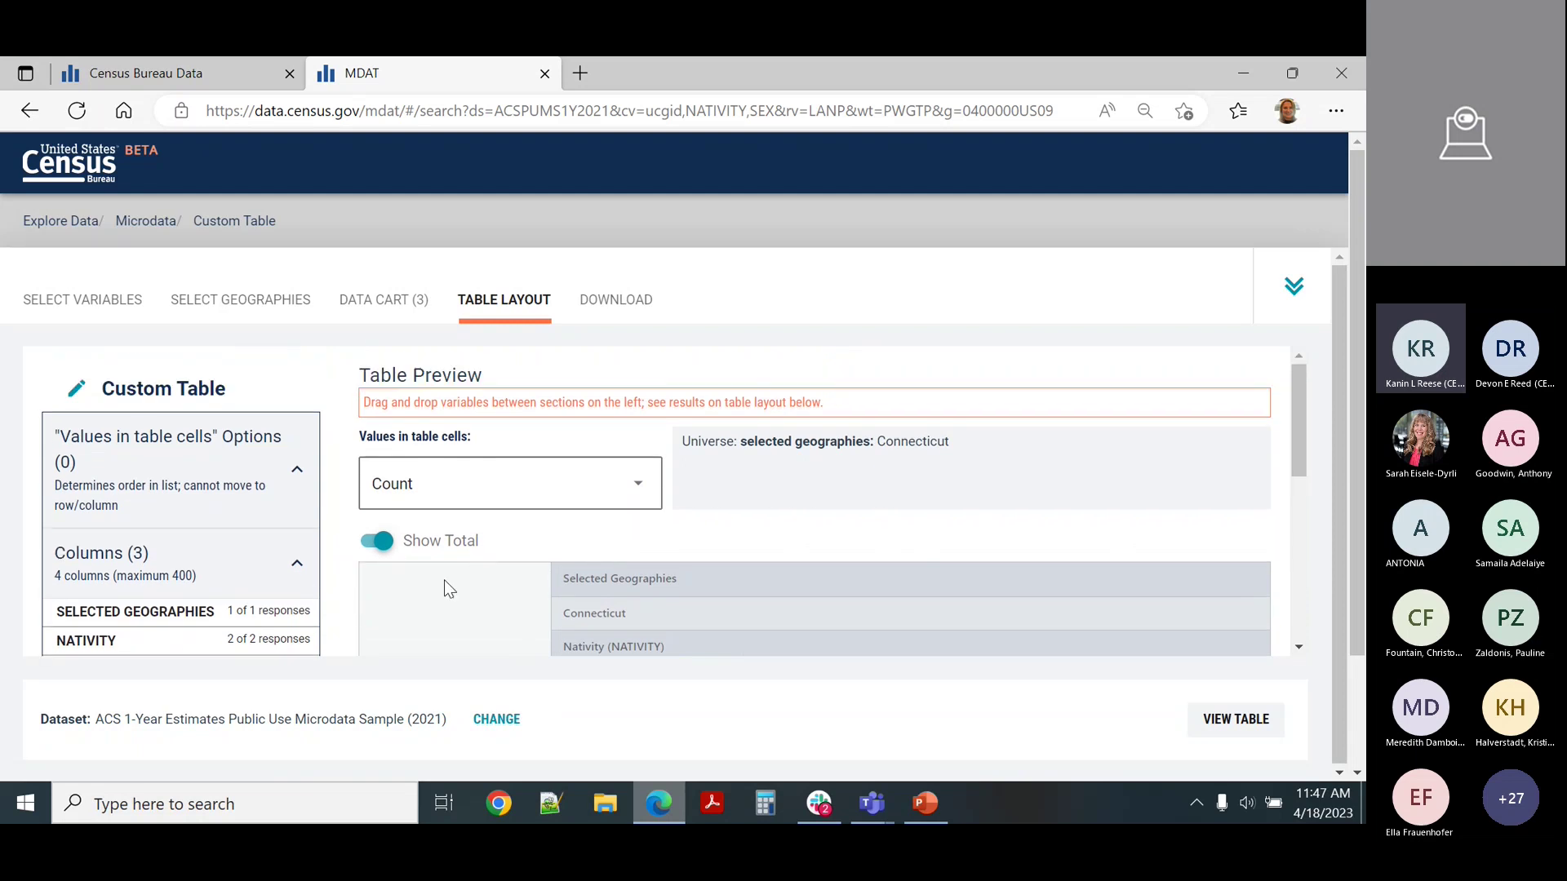
scroll(569, 545, down, 2)
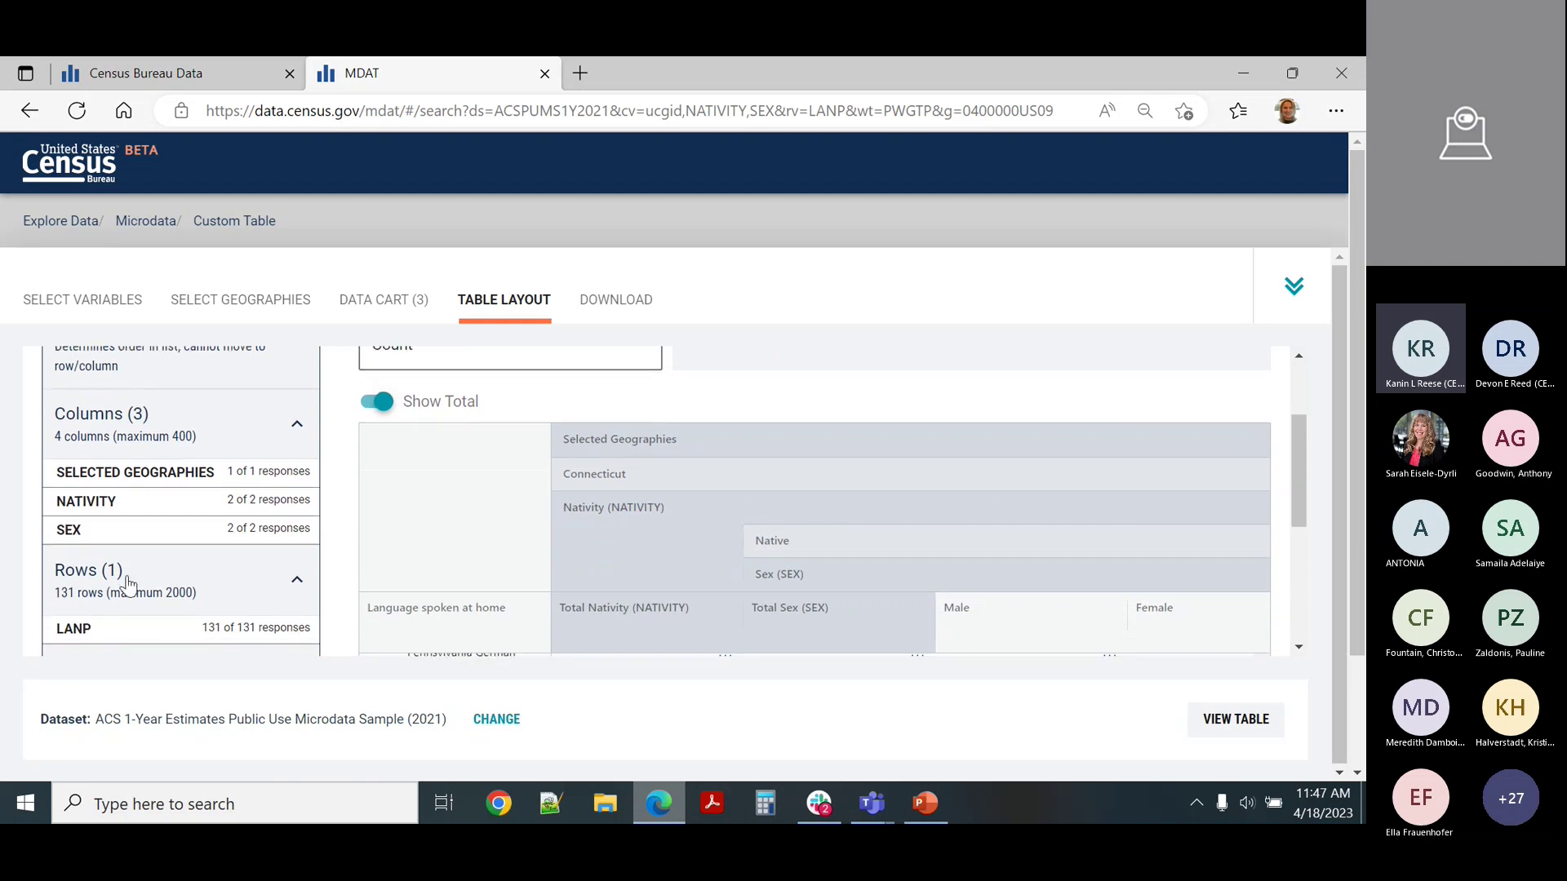
scroll(702, 557, down, 1)
scroll(716, 547, down, 1)
scroll(1030, 566, down, 3)
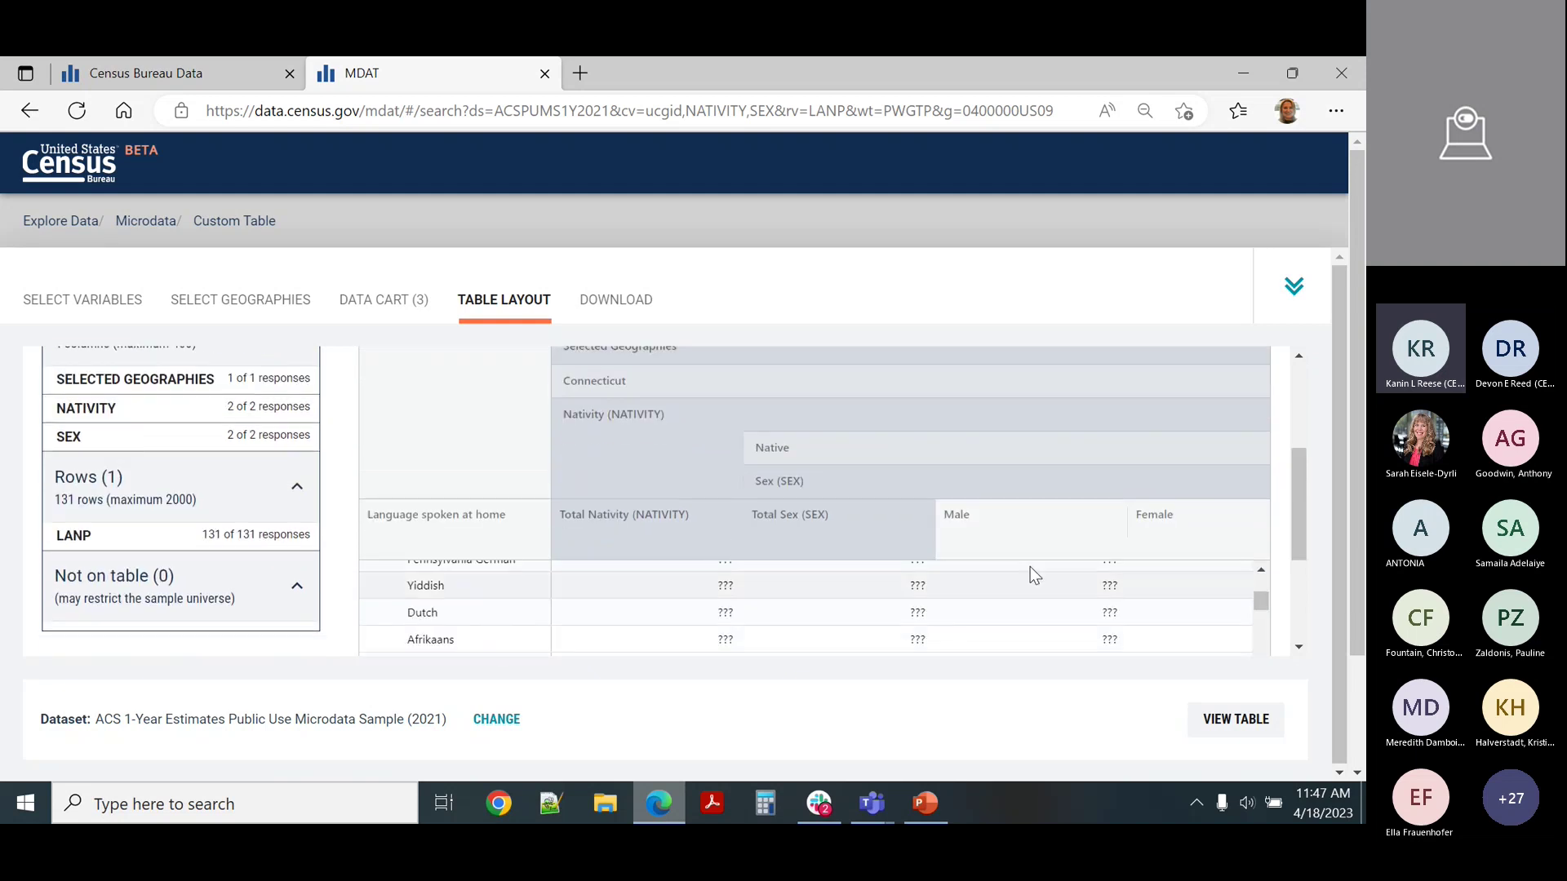
scroll(1303, 552, down, 3)
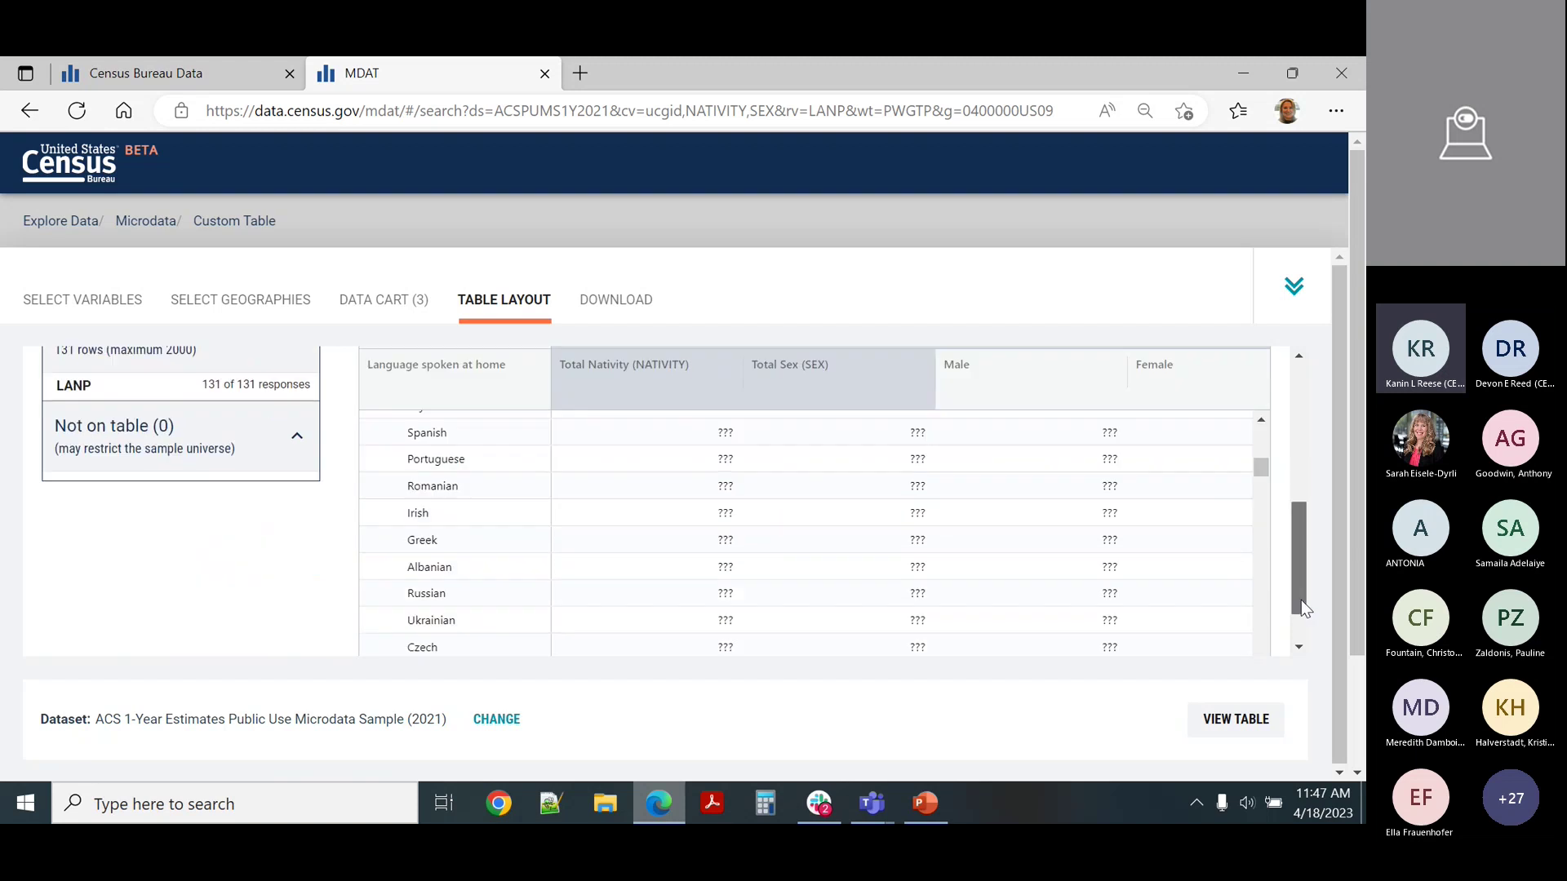
scroll(822, 549, up, 5)
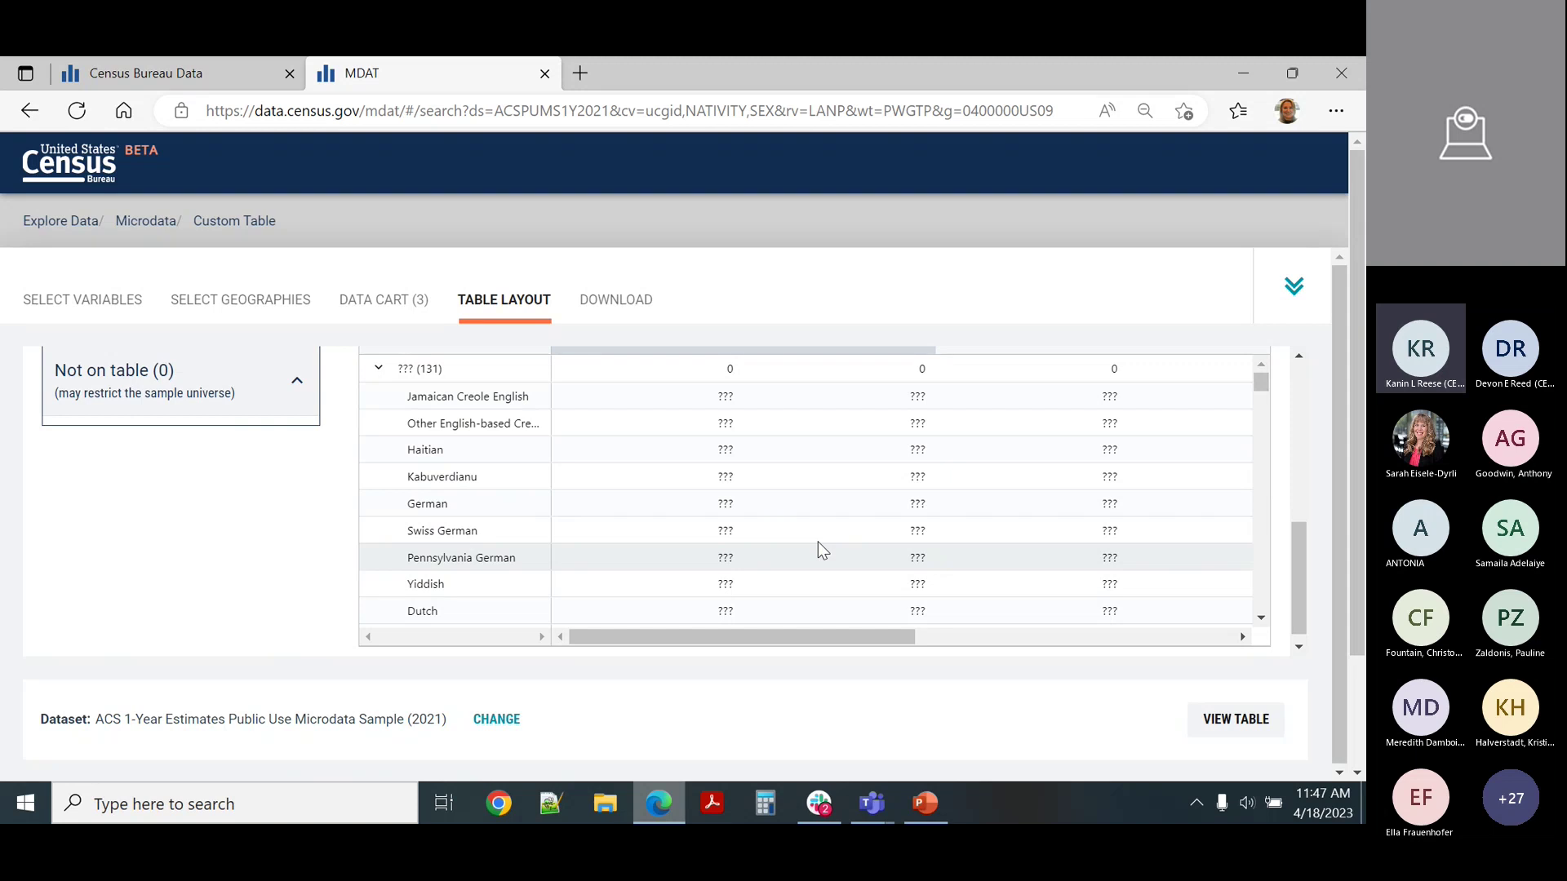
scroll(822, 549, up, 2)
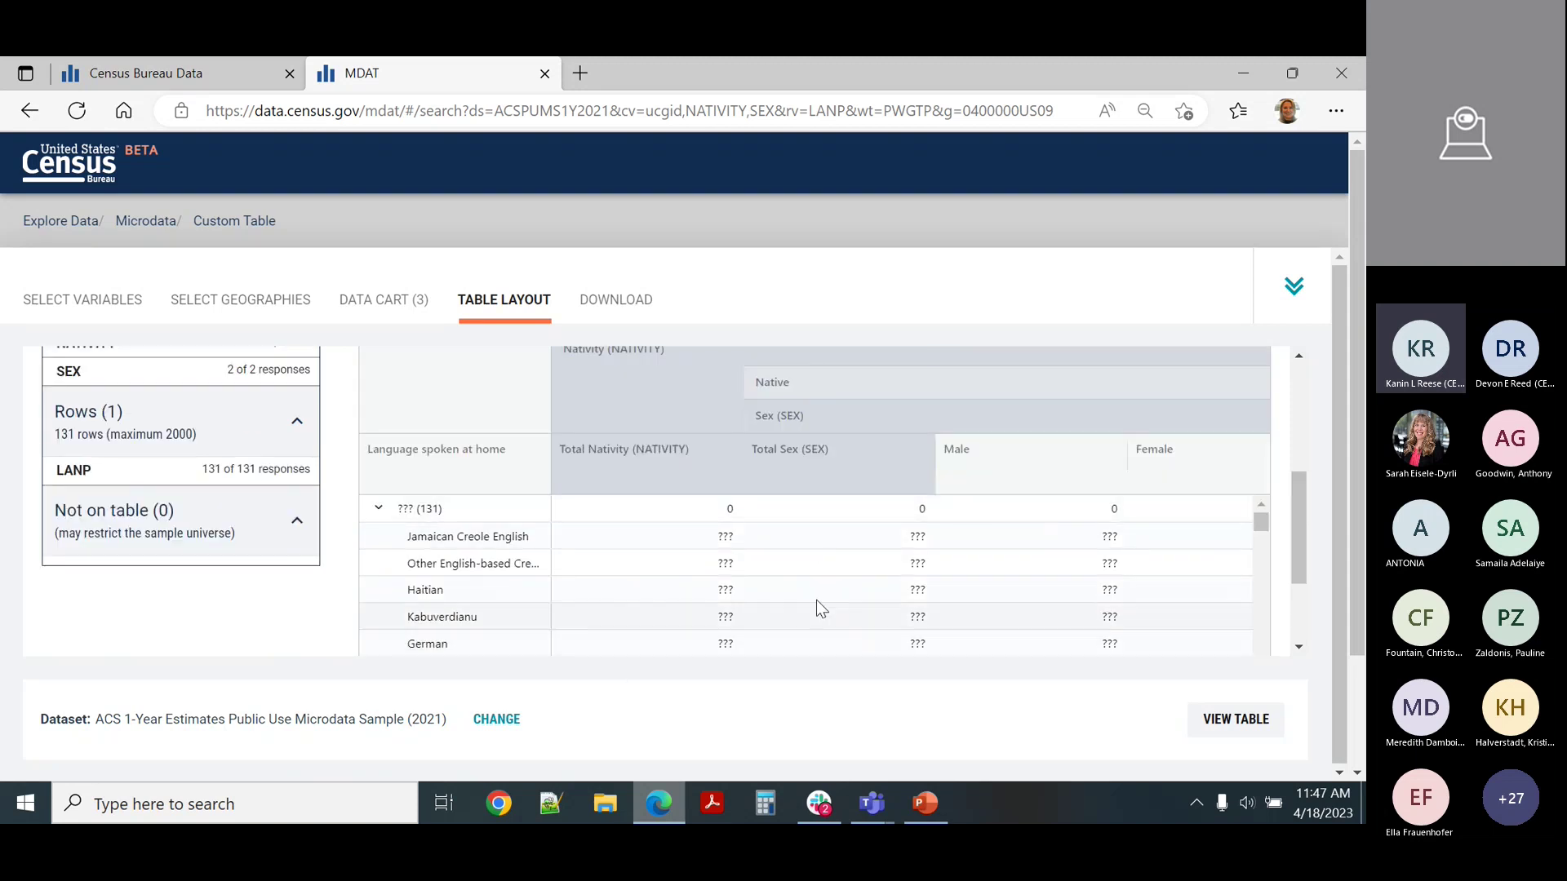
scroll(914, 604, down, 4)
drag(1299, 565, 1300, 618)
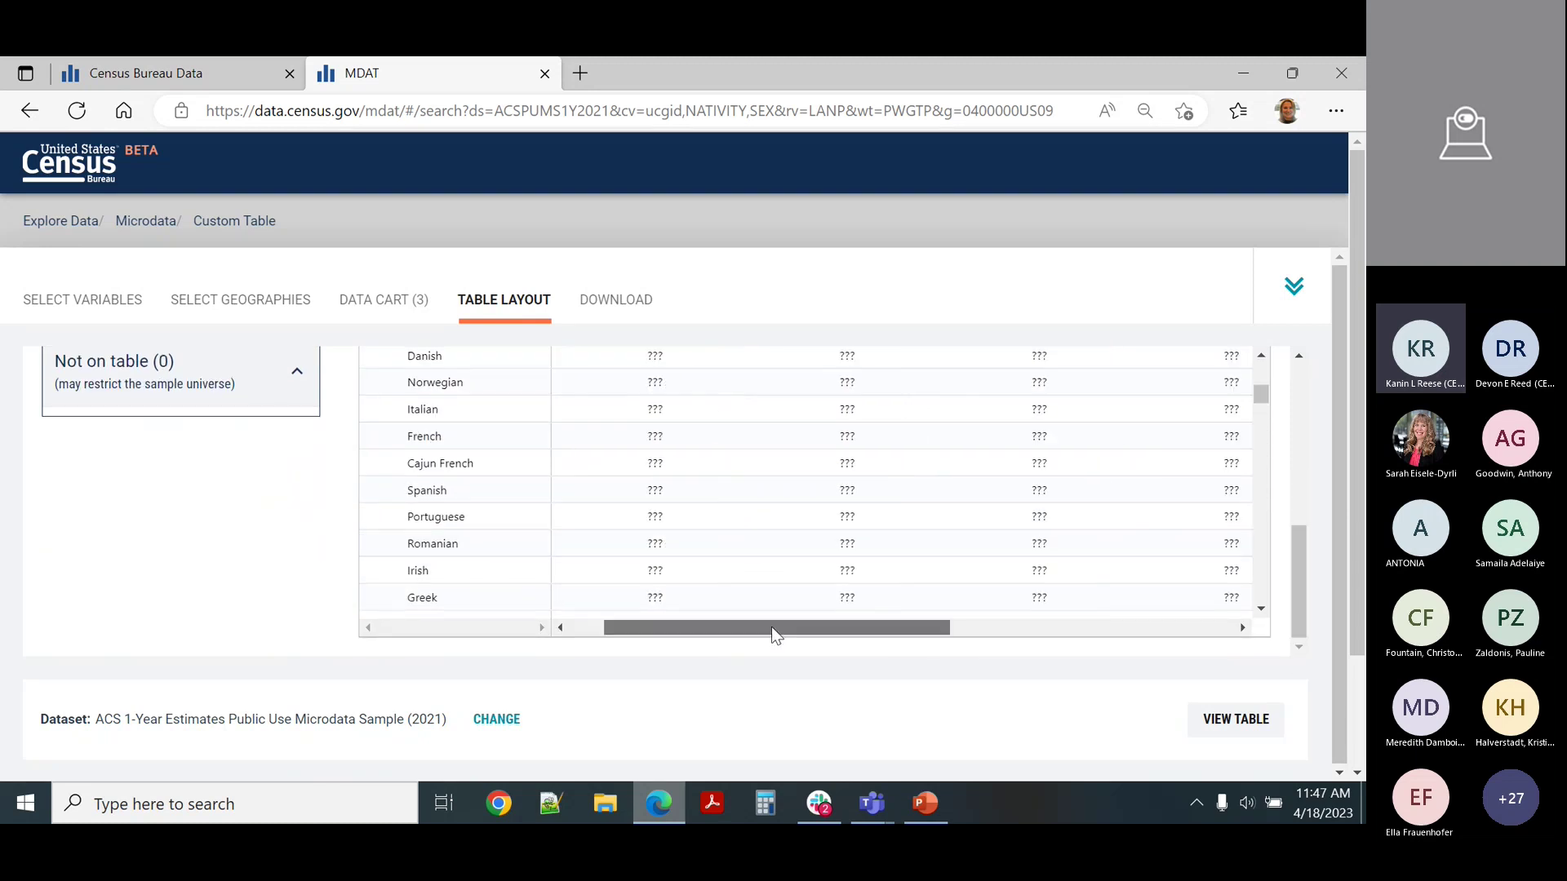
drag(776, 635, 1040, 633)
scroll(843, 538, up, 2)
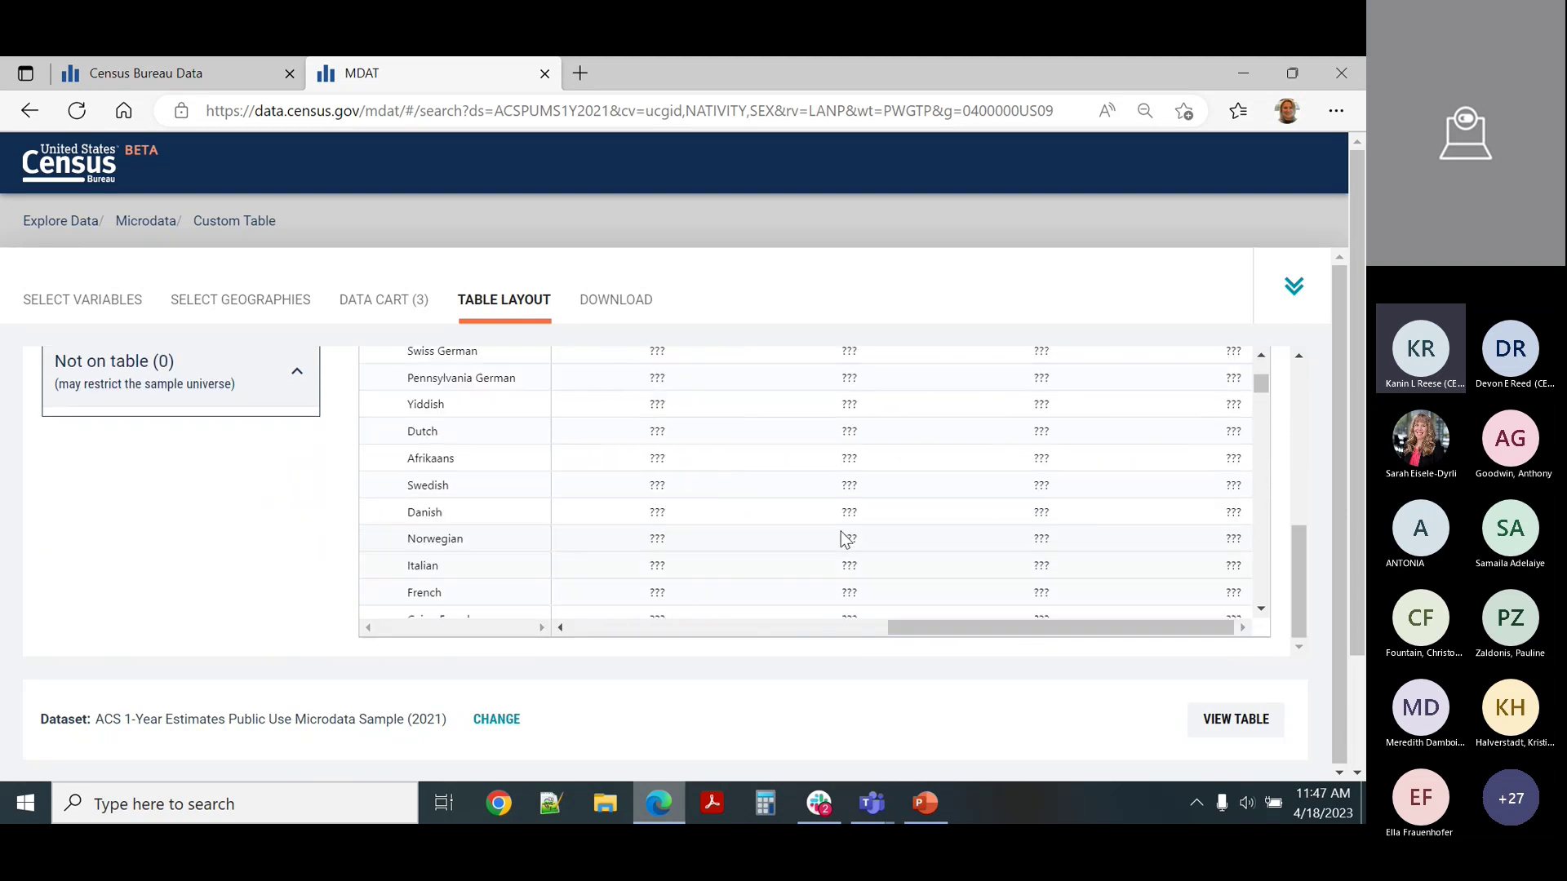
- Check the Values in table cells choices, keeping Count, and display the finished table
scroll(844, 539, up, 3)
scroll(1030, 525, up, 5)
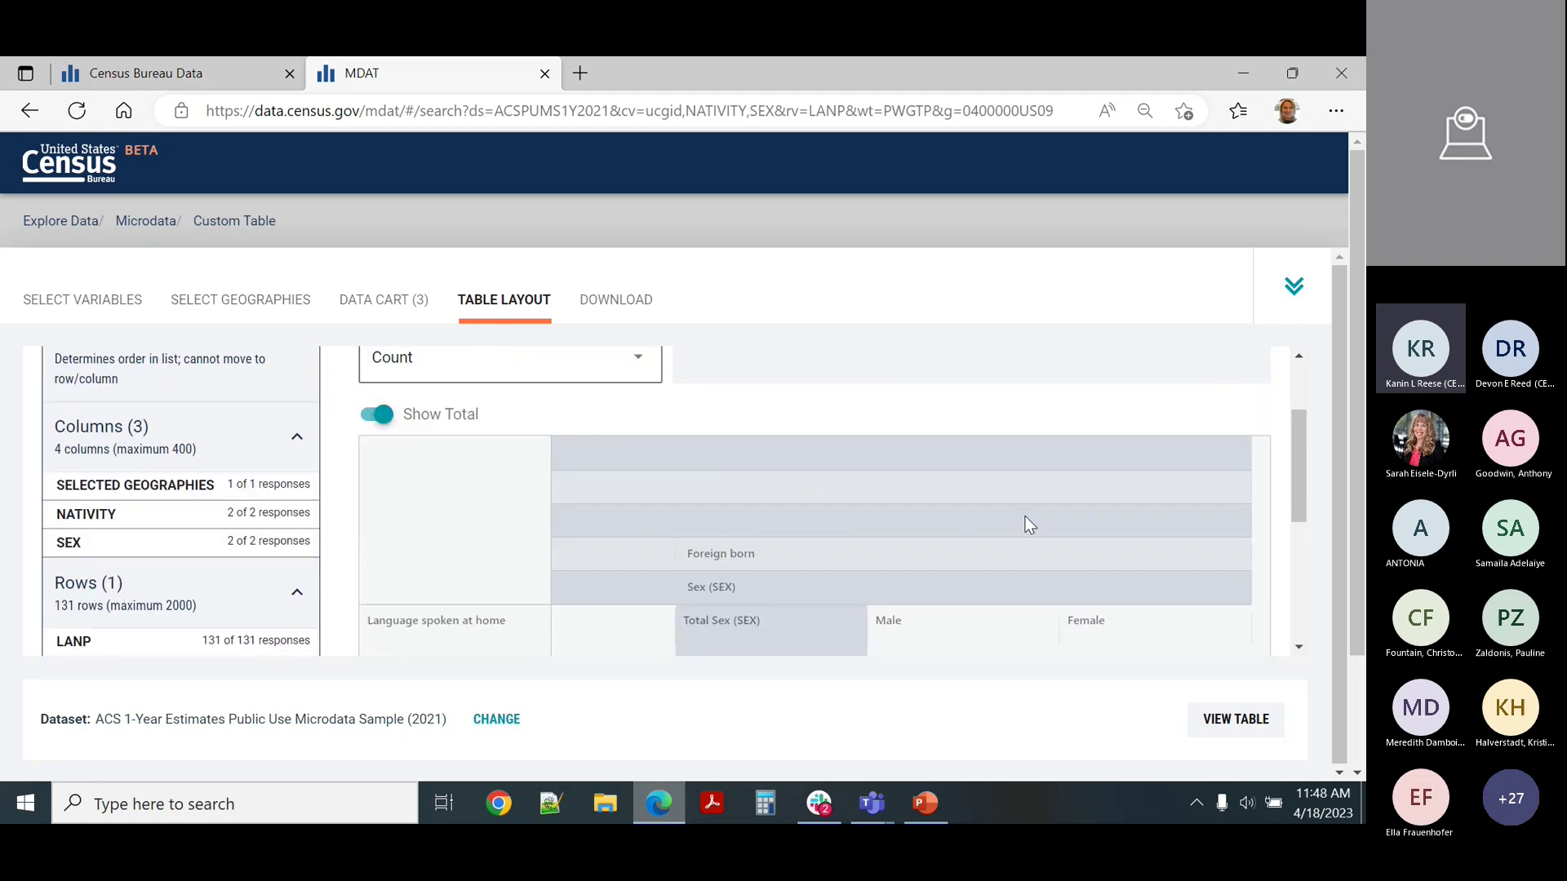
scroll(410, 591, down, 1)
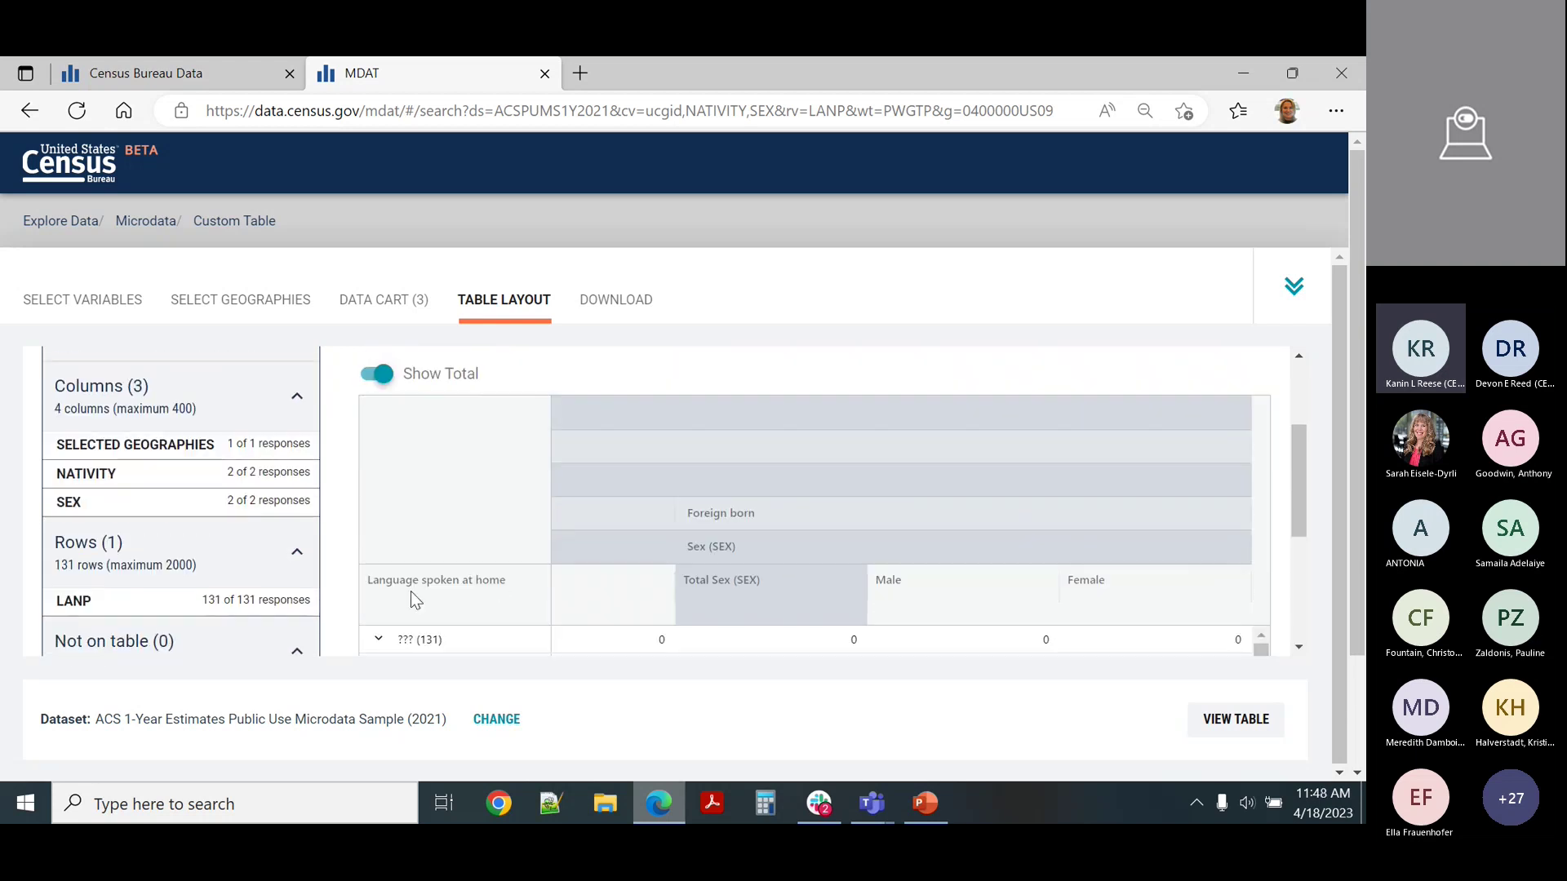
scroll(410, 591, up, 1)
click(480, 427)
click(482, 412)
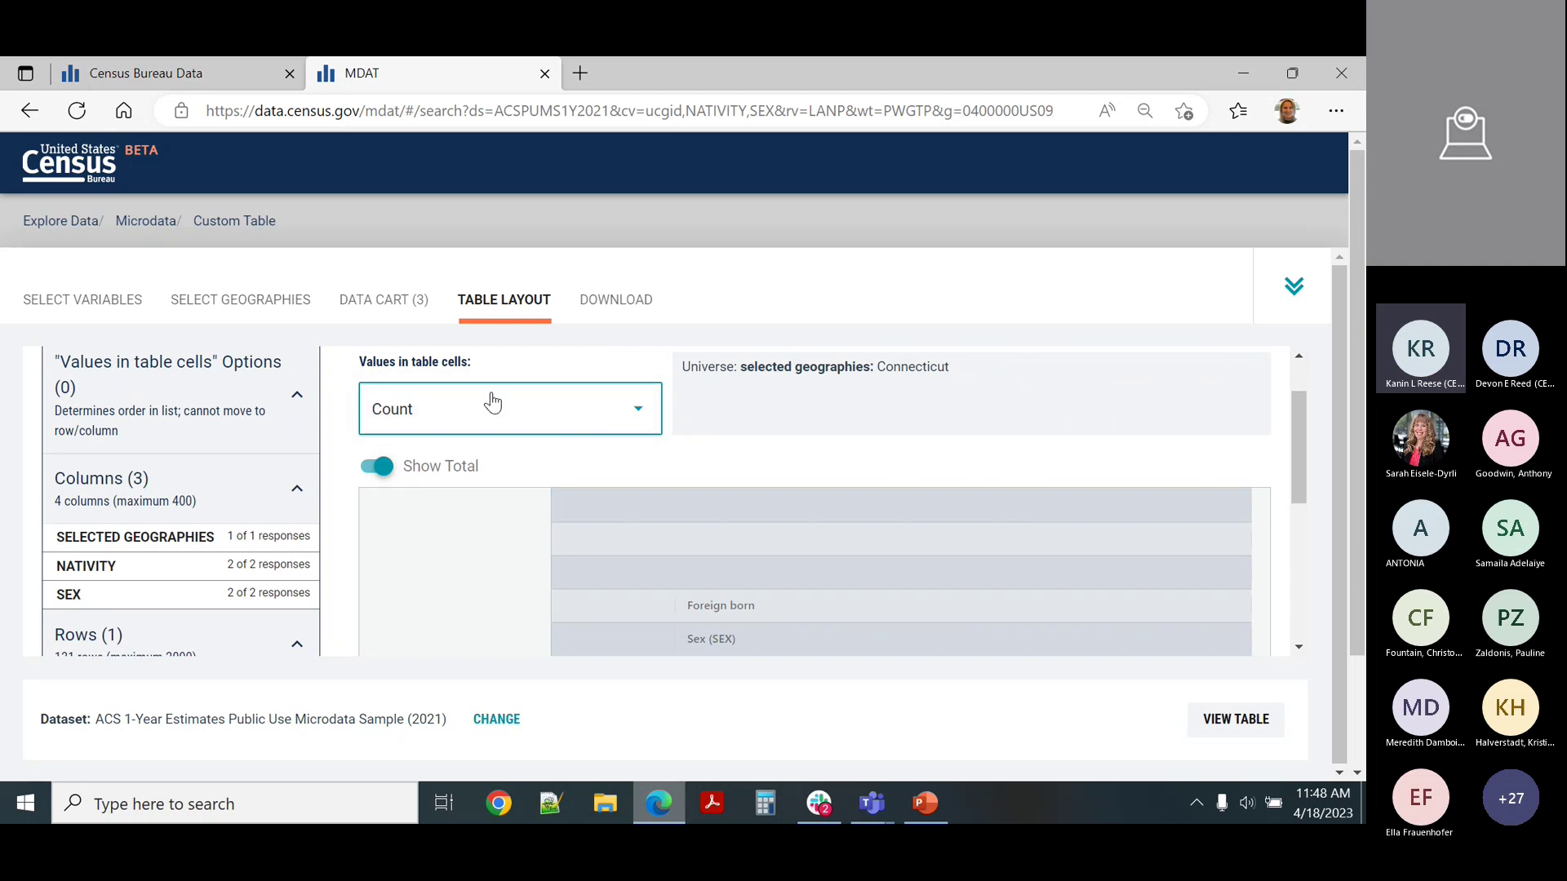
click(1236, 719)
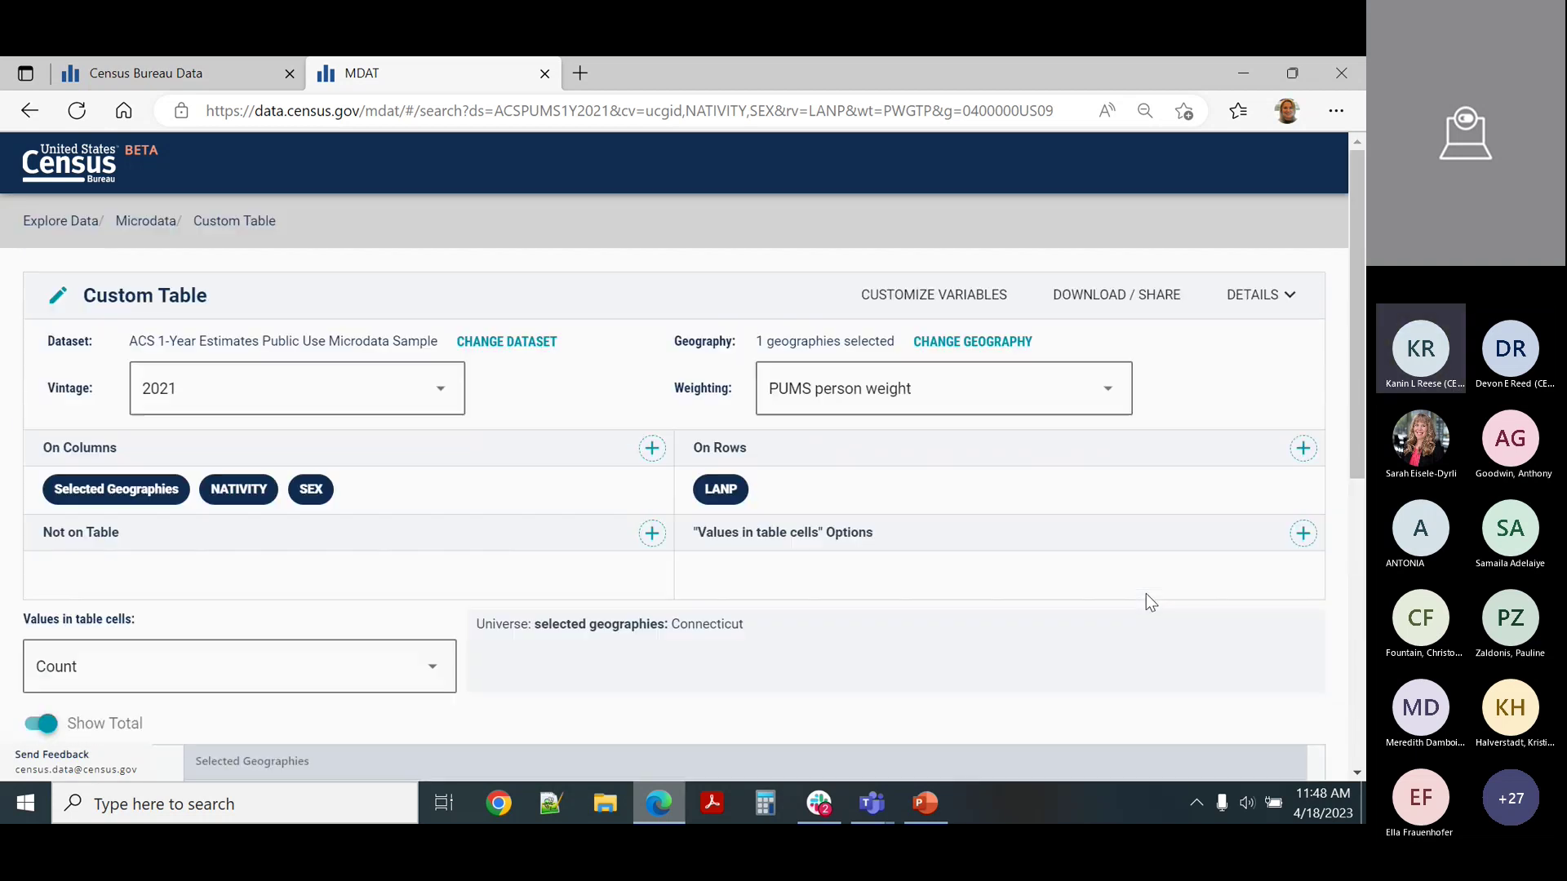
- Review the weighting options and examine the table of languages spoken at home by nativity and sex
click(971, 396)
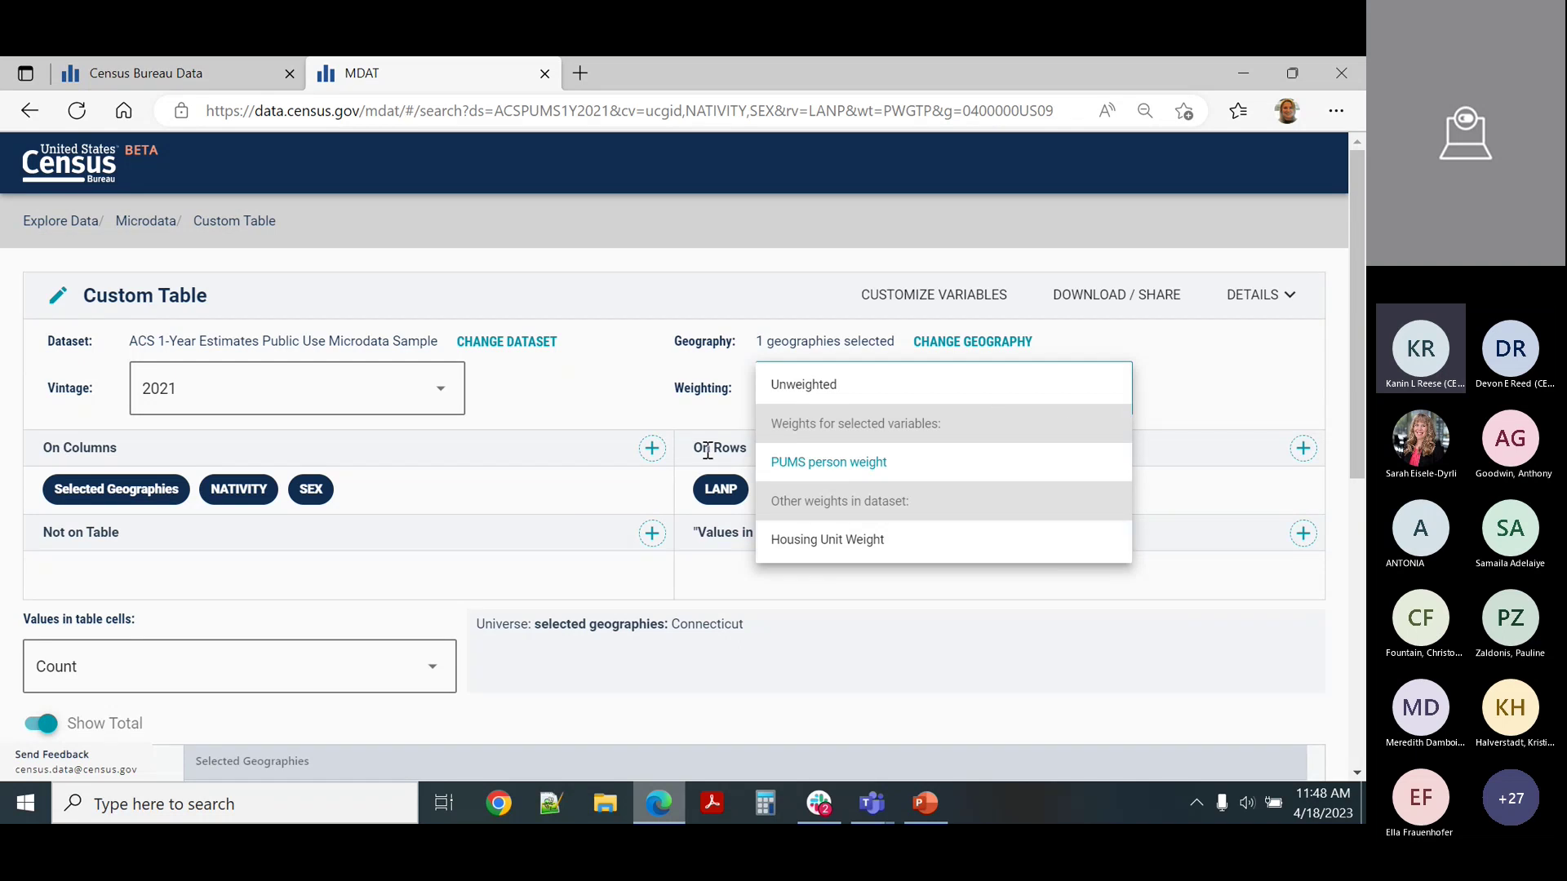
click(599, 393)
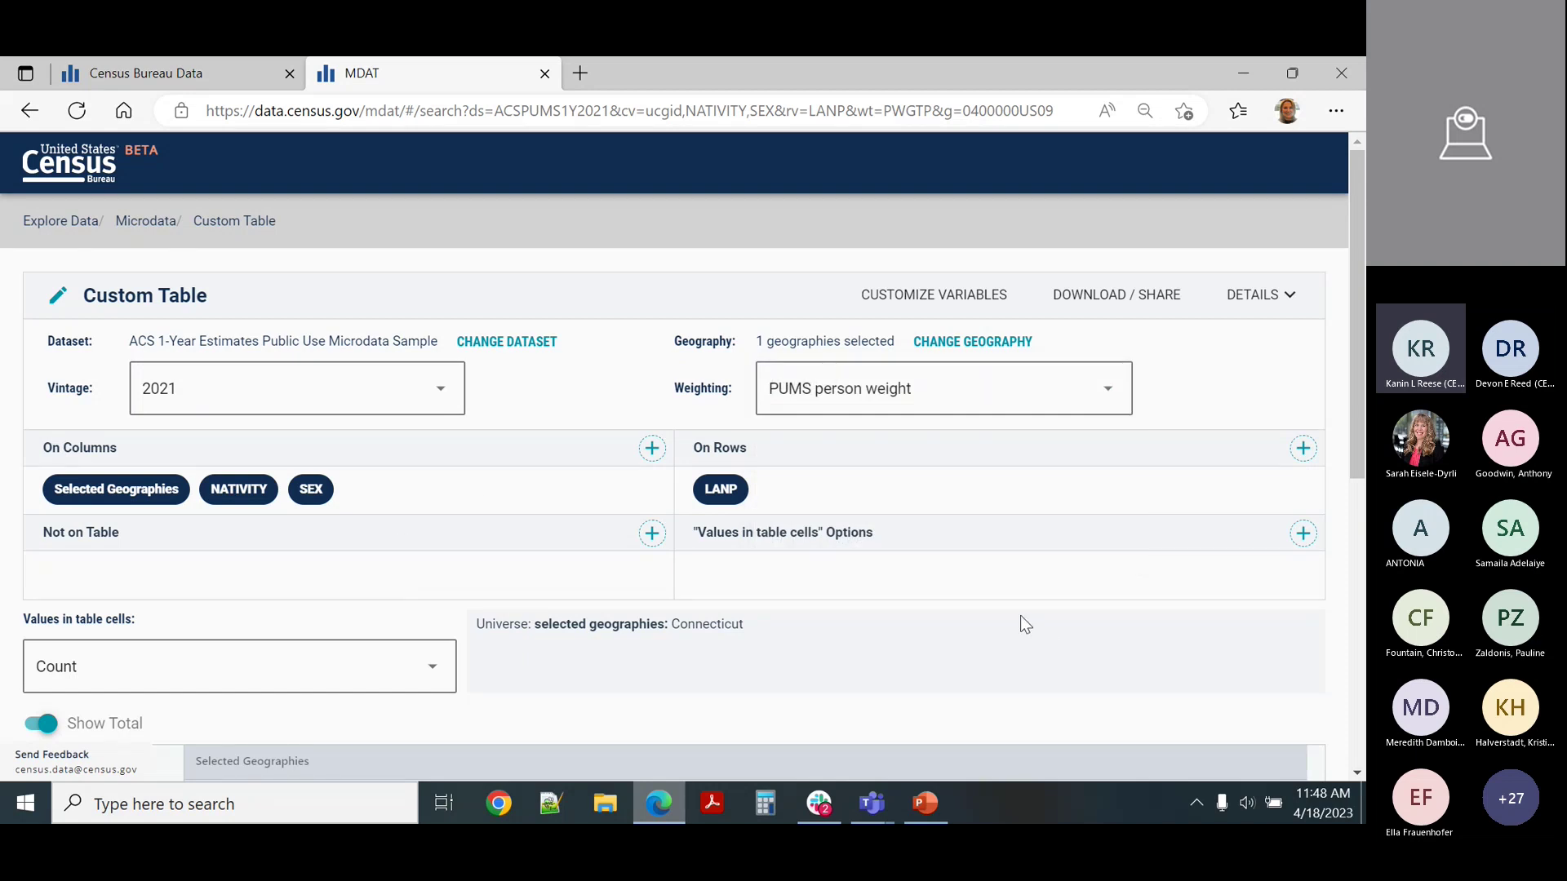
scroll(1006, 601, down, 4)
scroll(998, 602, down, 6)
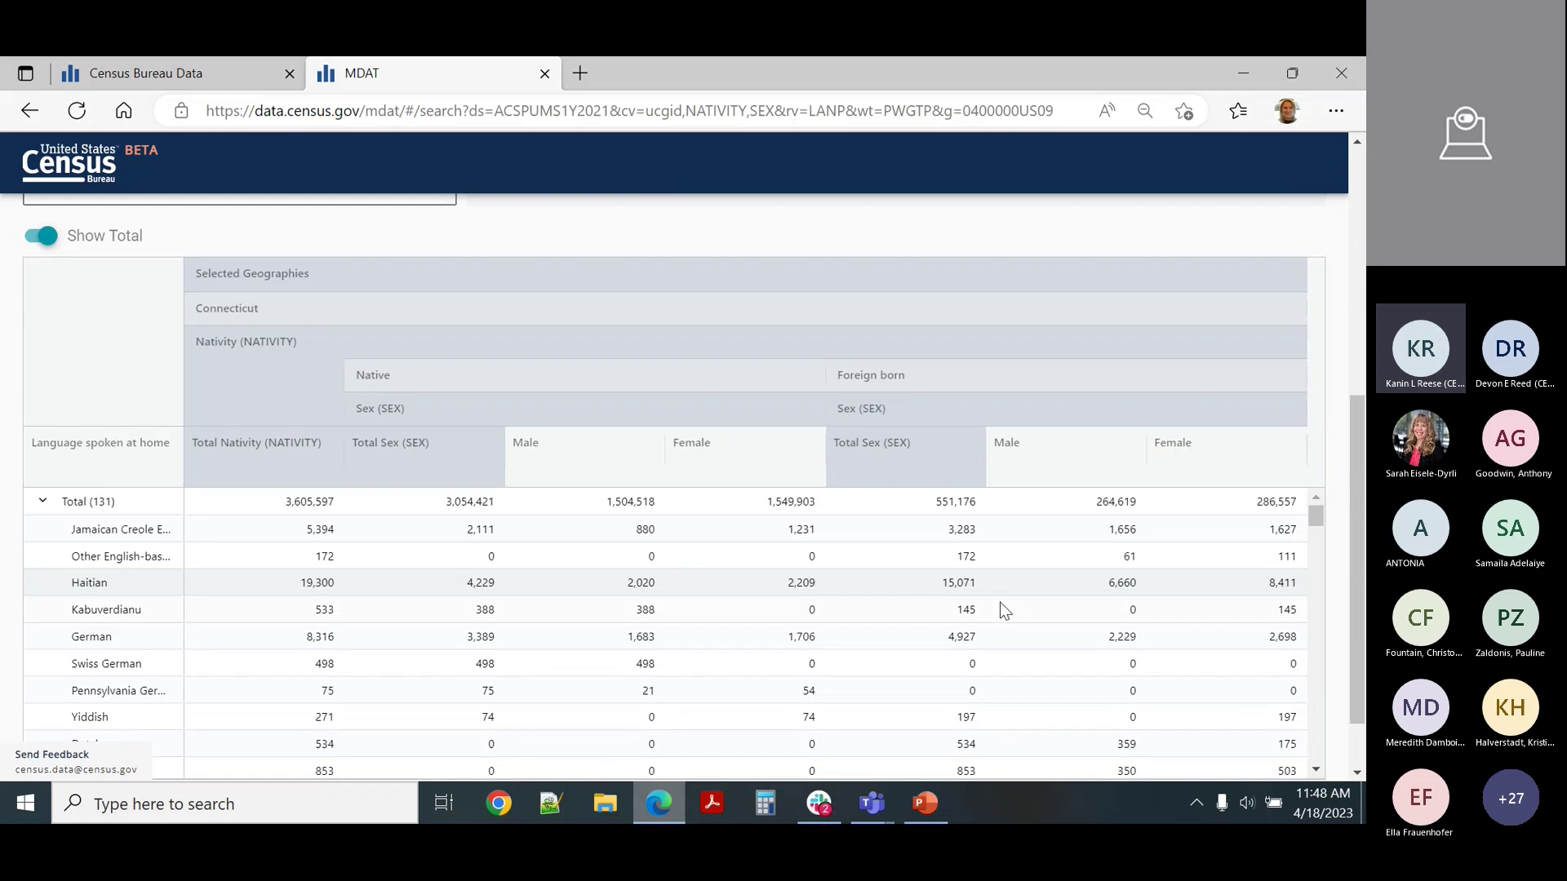
scroll(980, 661, down, 4)
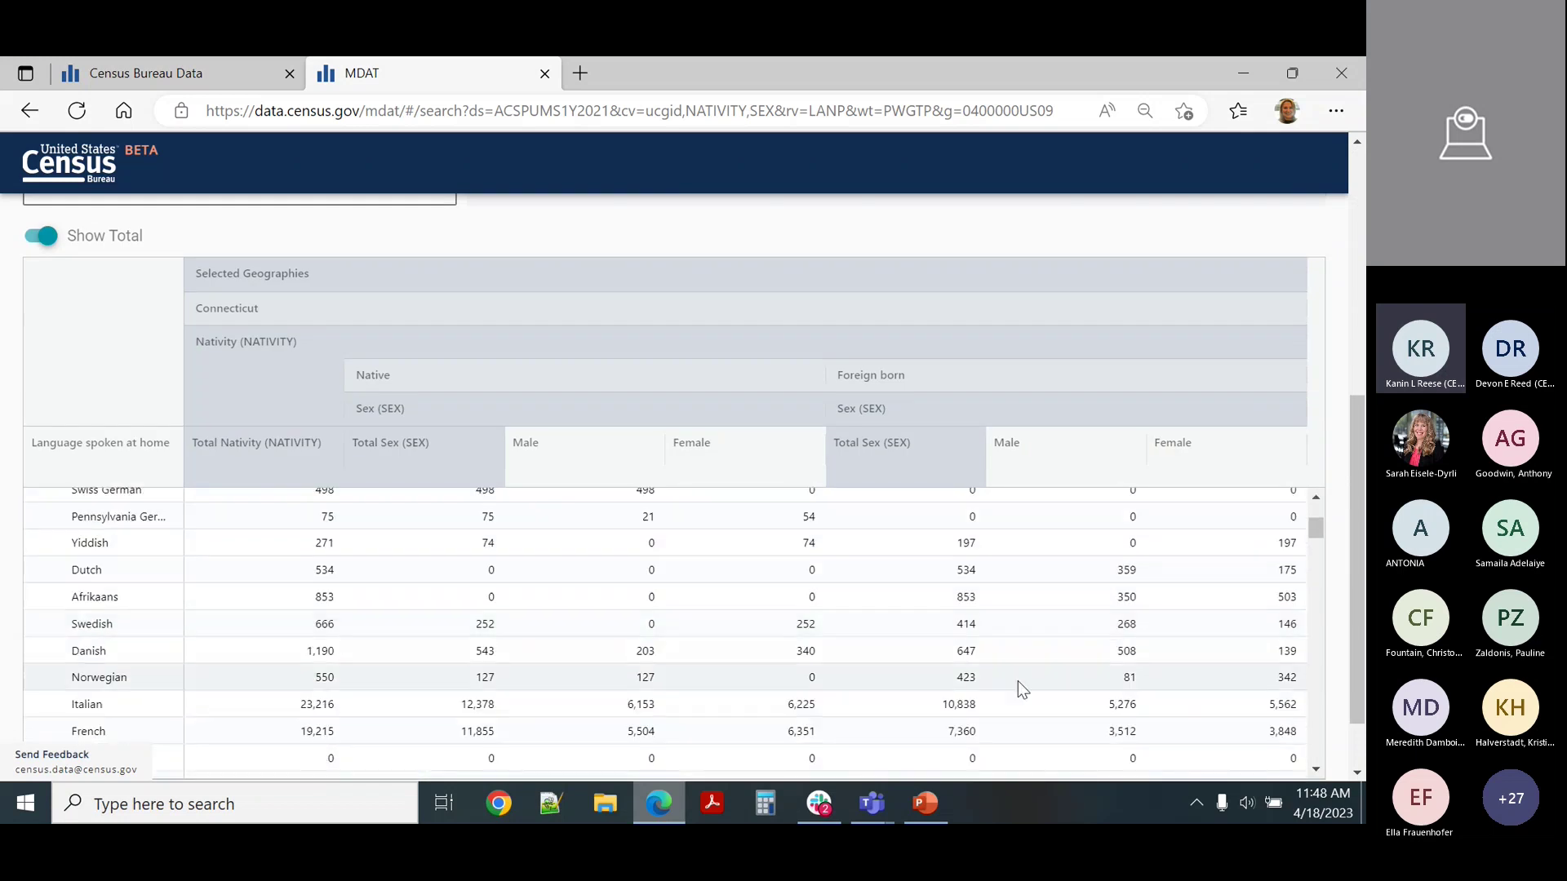
scroll(997, 671, up, 4)
scroll(996, 676, up, 2)
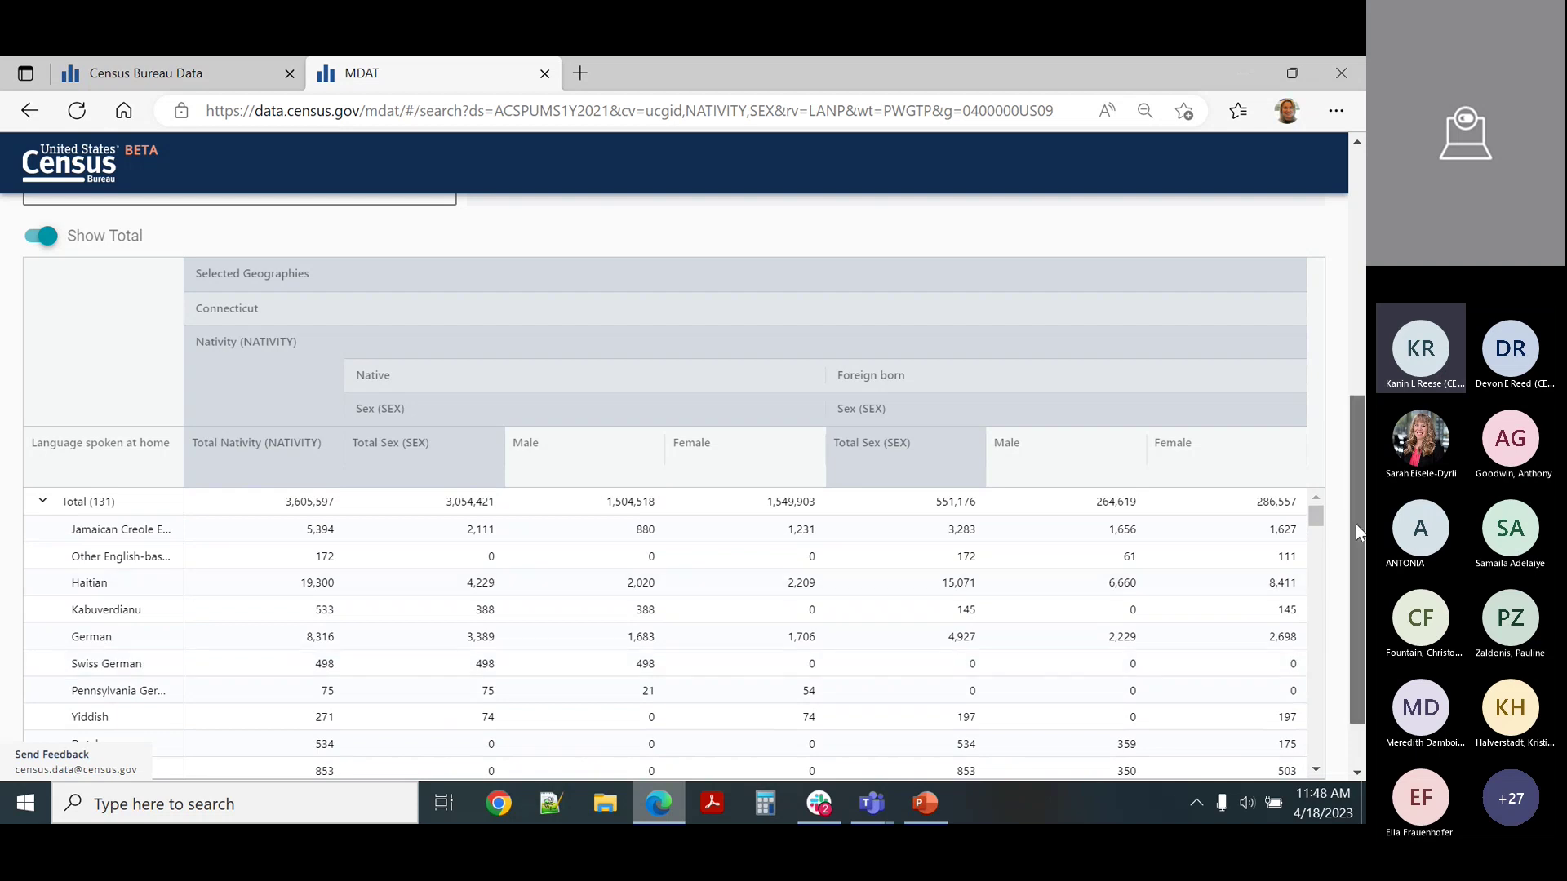
scroll(1355, 524, down, 1)
scroll(932, 487, up, 7)
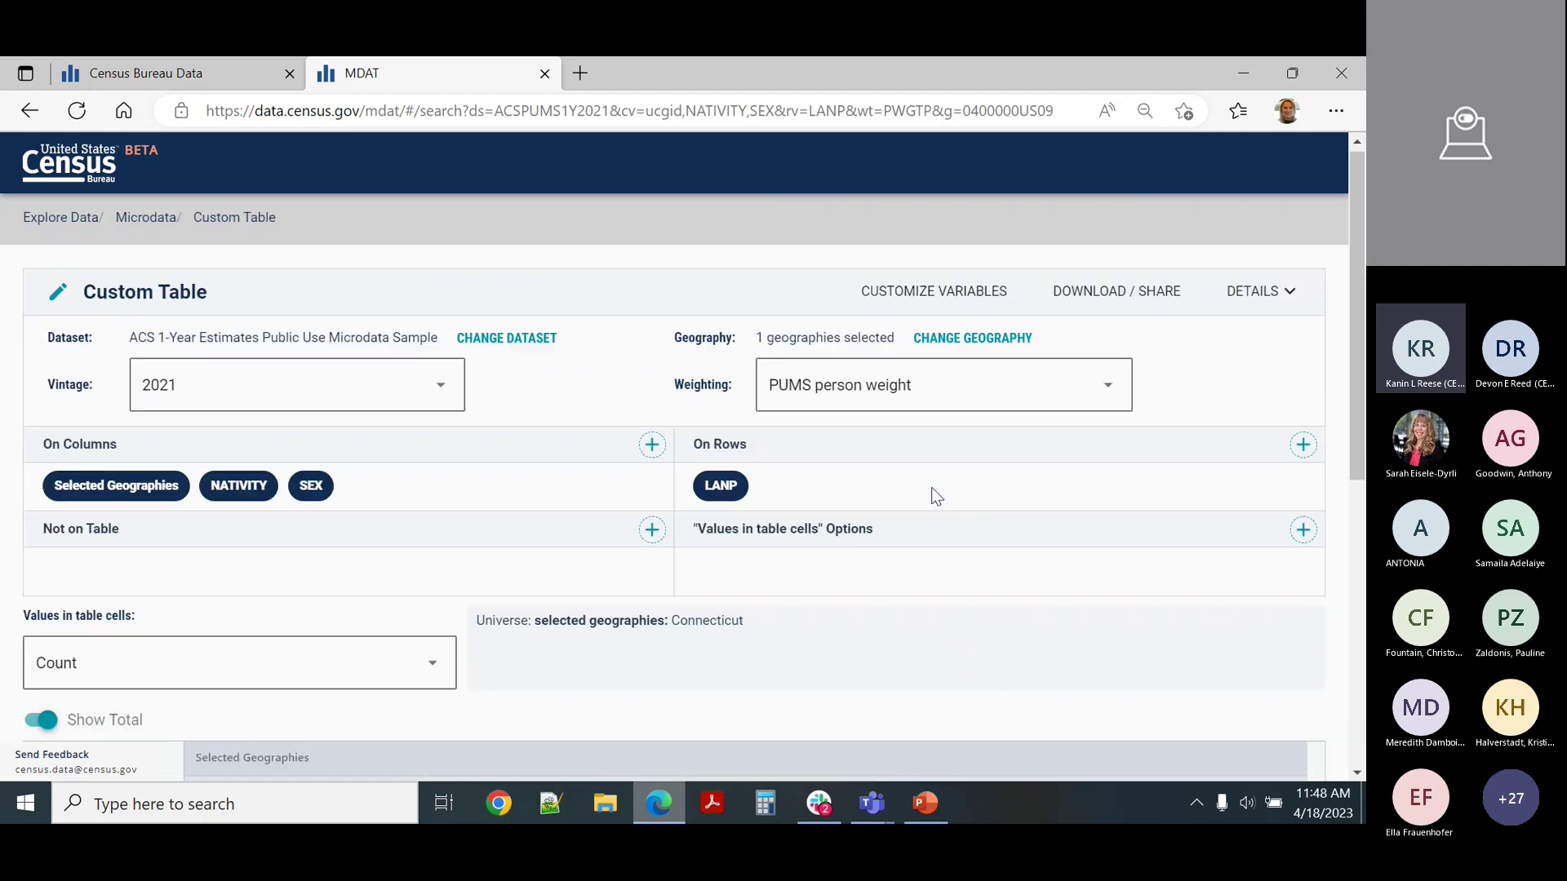
- Exclude Native from the NATIVITY universe and move NATIVITY from the columns to Not on table
click(894, 299)
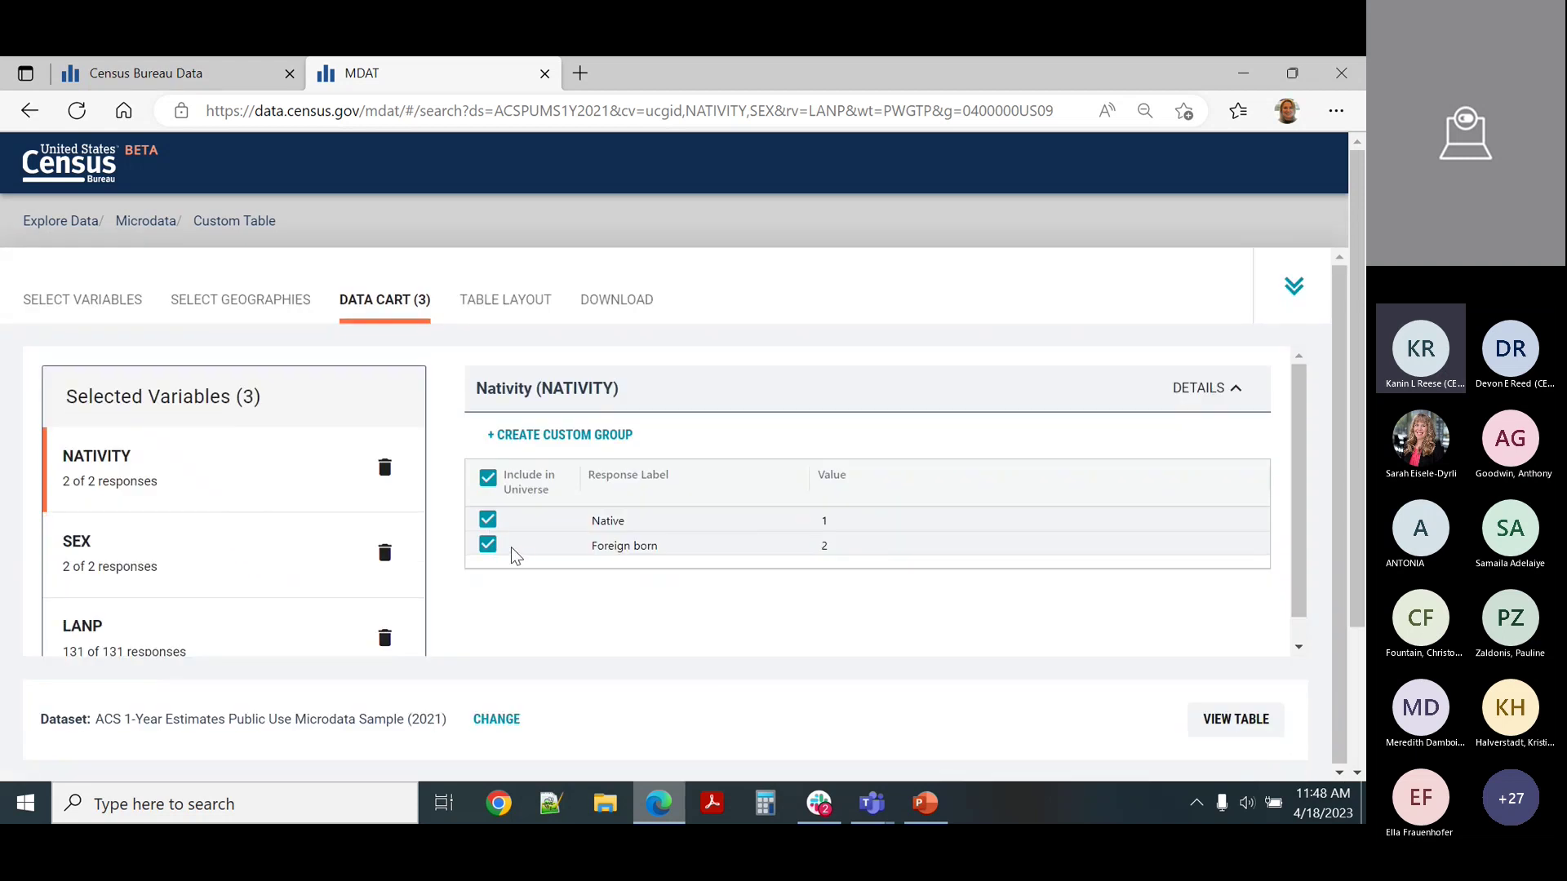
click(488, 520)
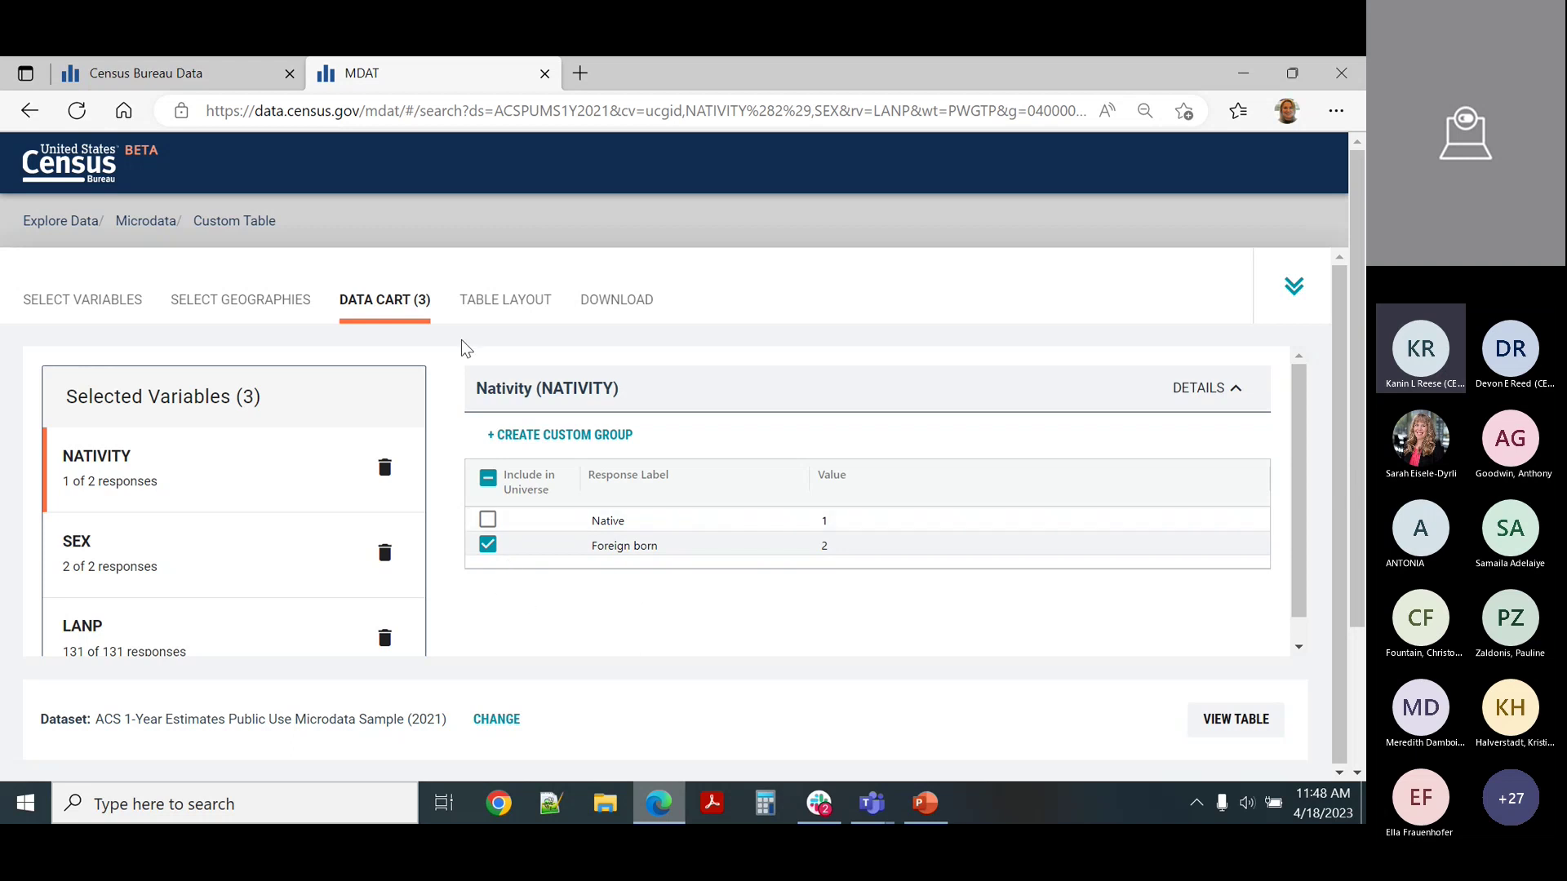
click(485, 299)
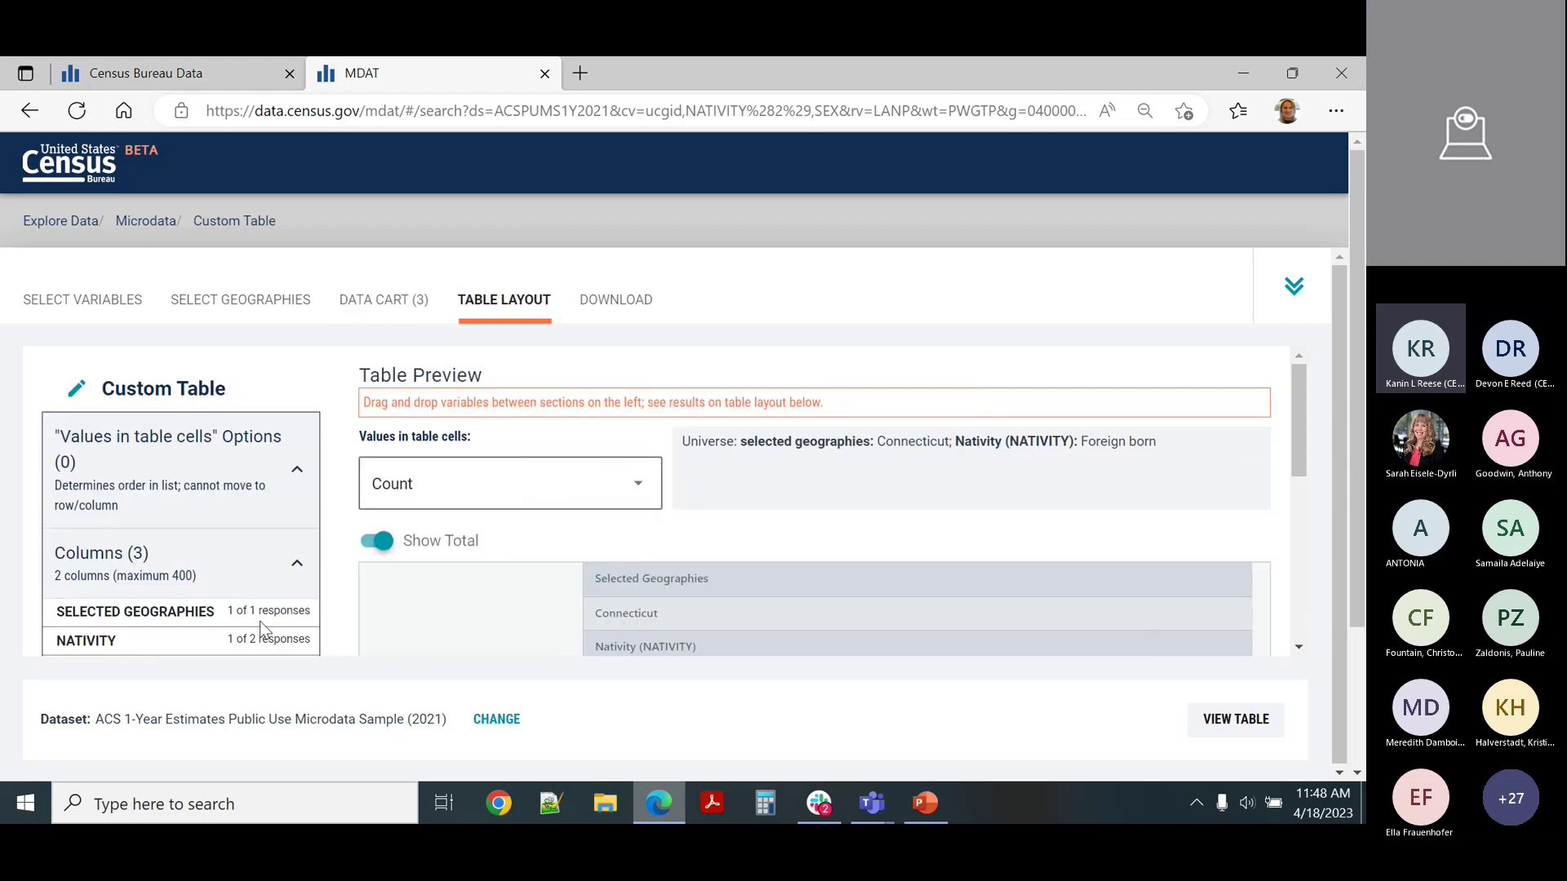
scroll(262, 628, down, 3)
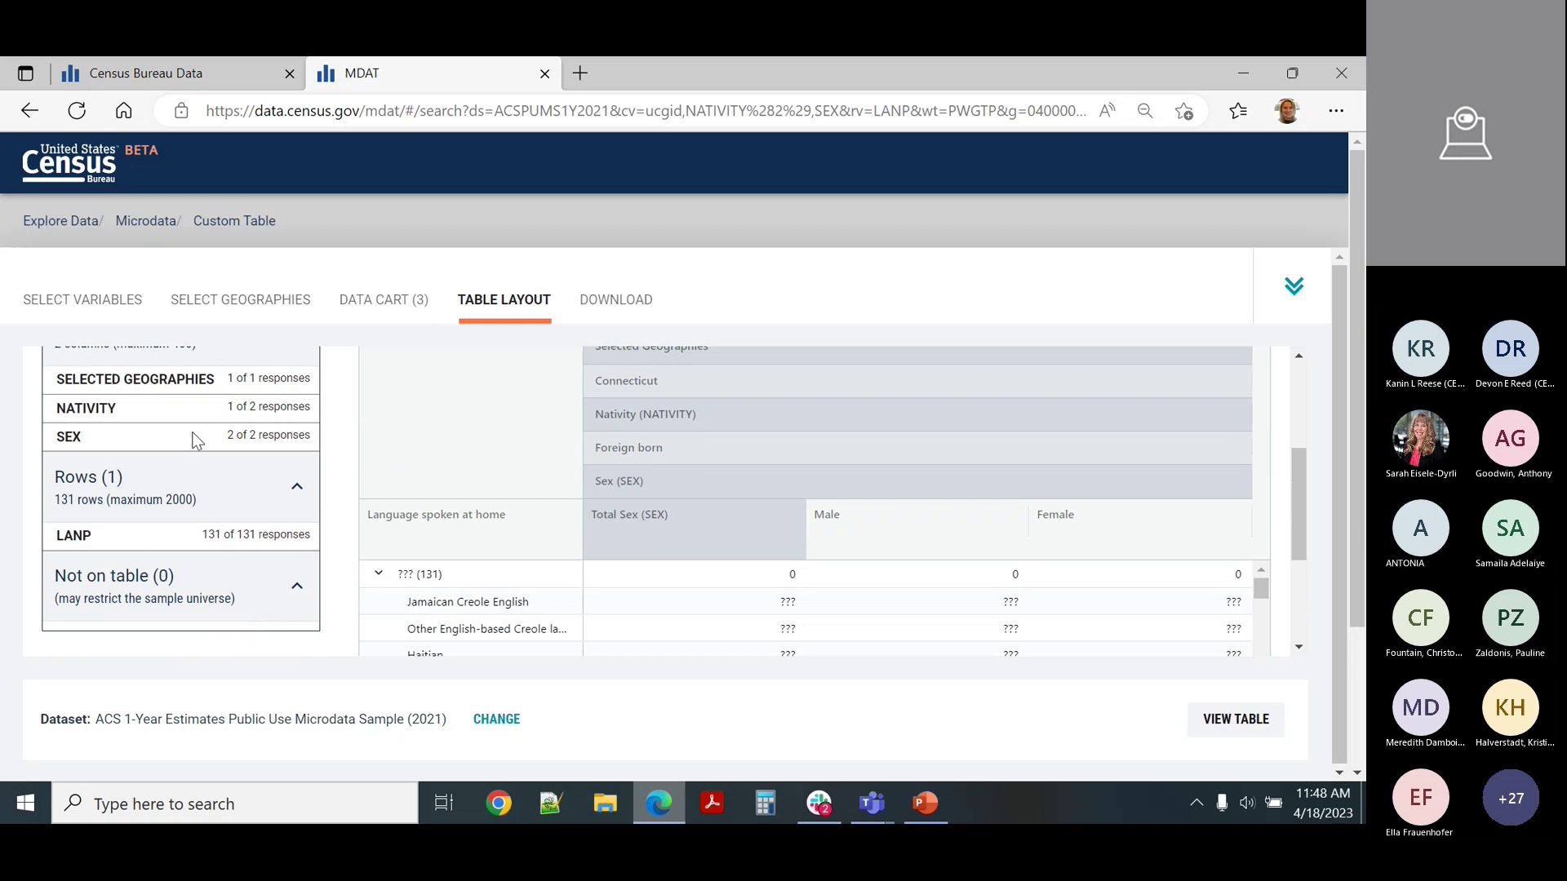
drag(150, 406, 167, 618)
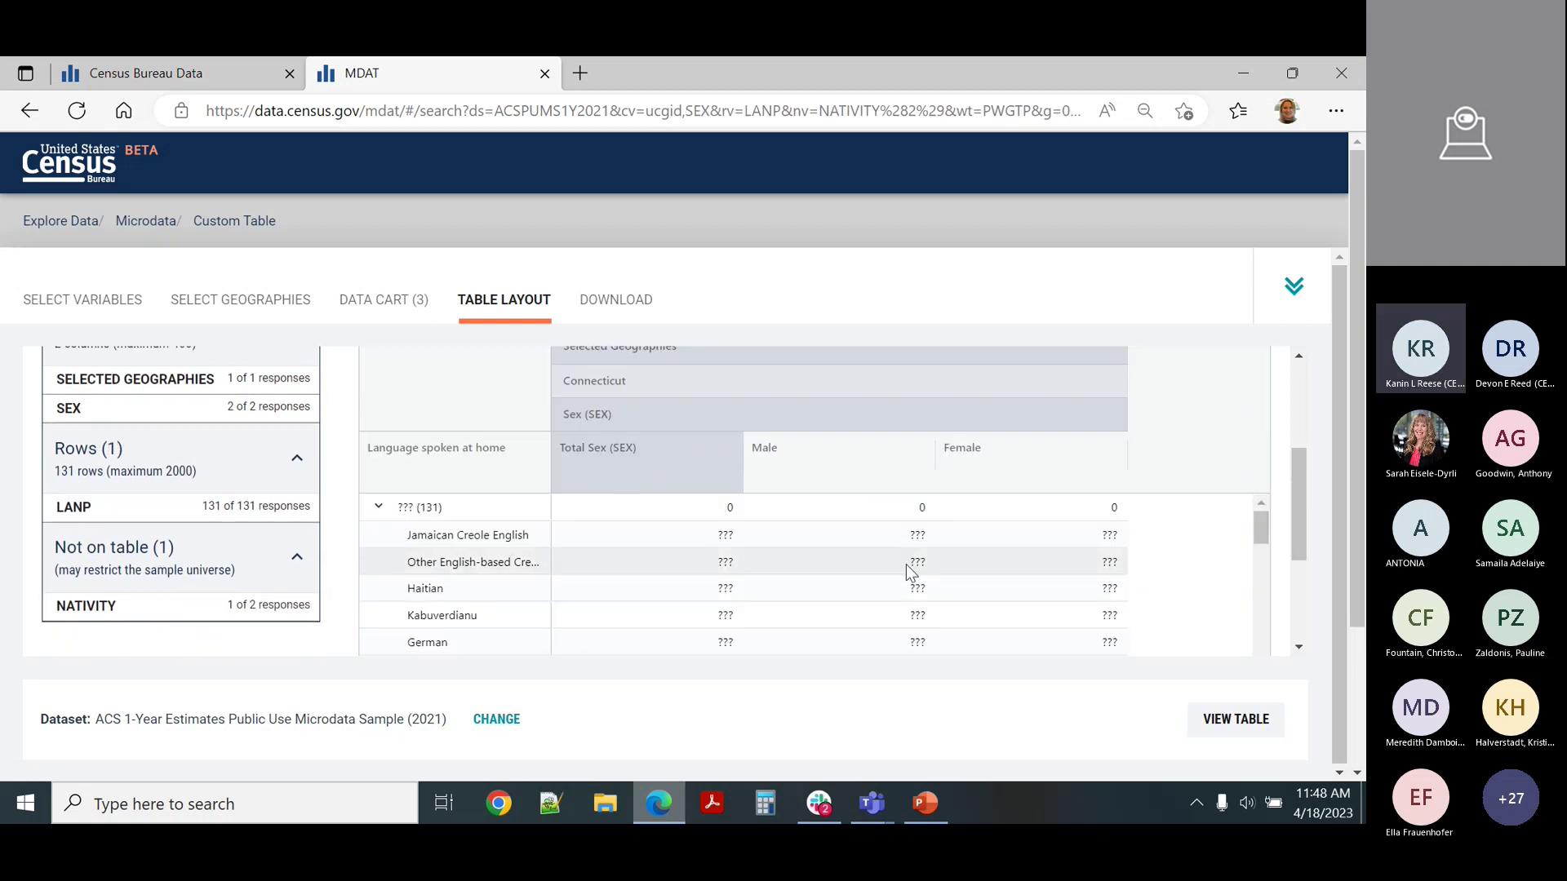
- Check the universe statement and the preview of the layout without NATIVITY, and display the updated table
drag(1301, 522, 1302, 469)
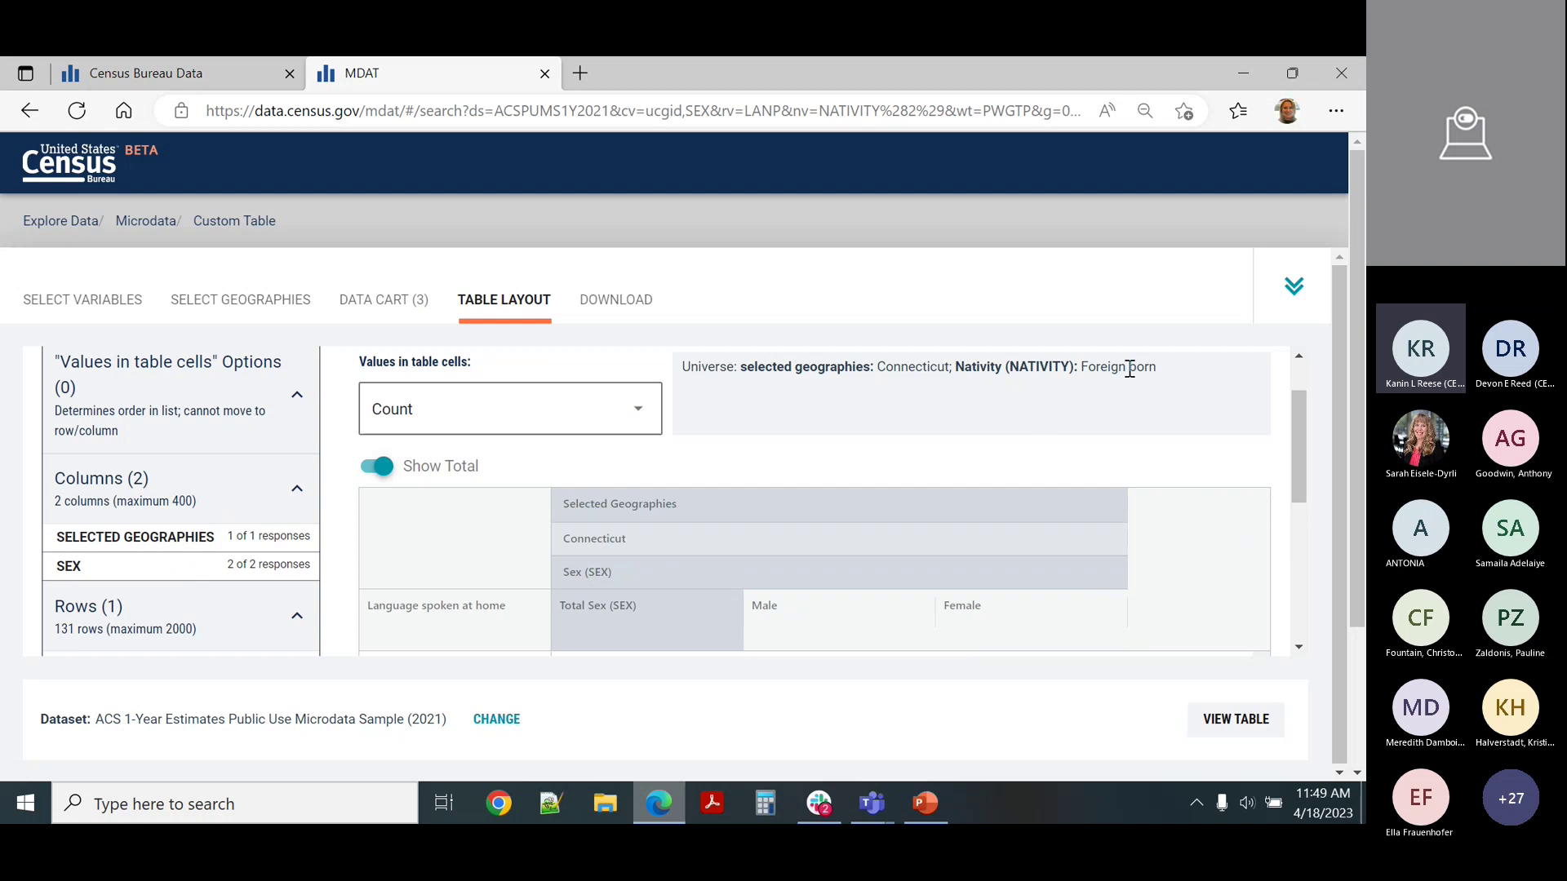
scroll(806, 524, down, 3)
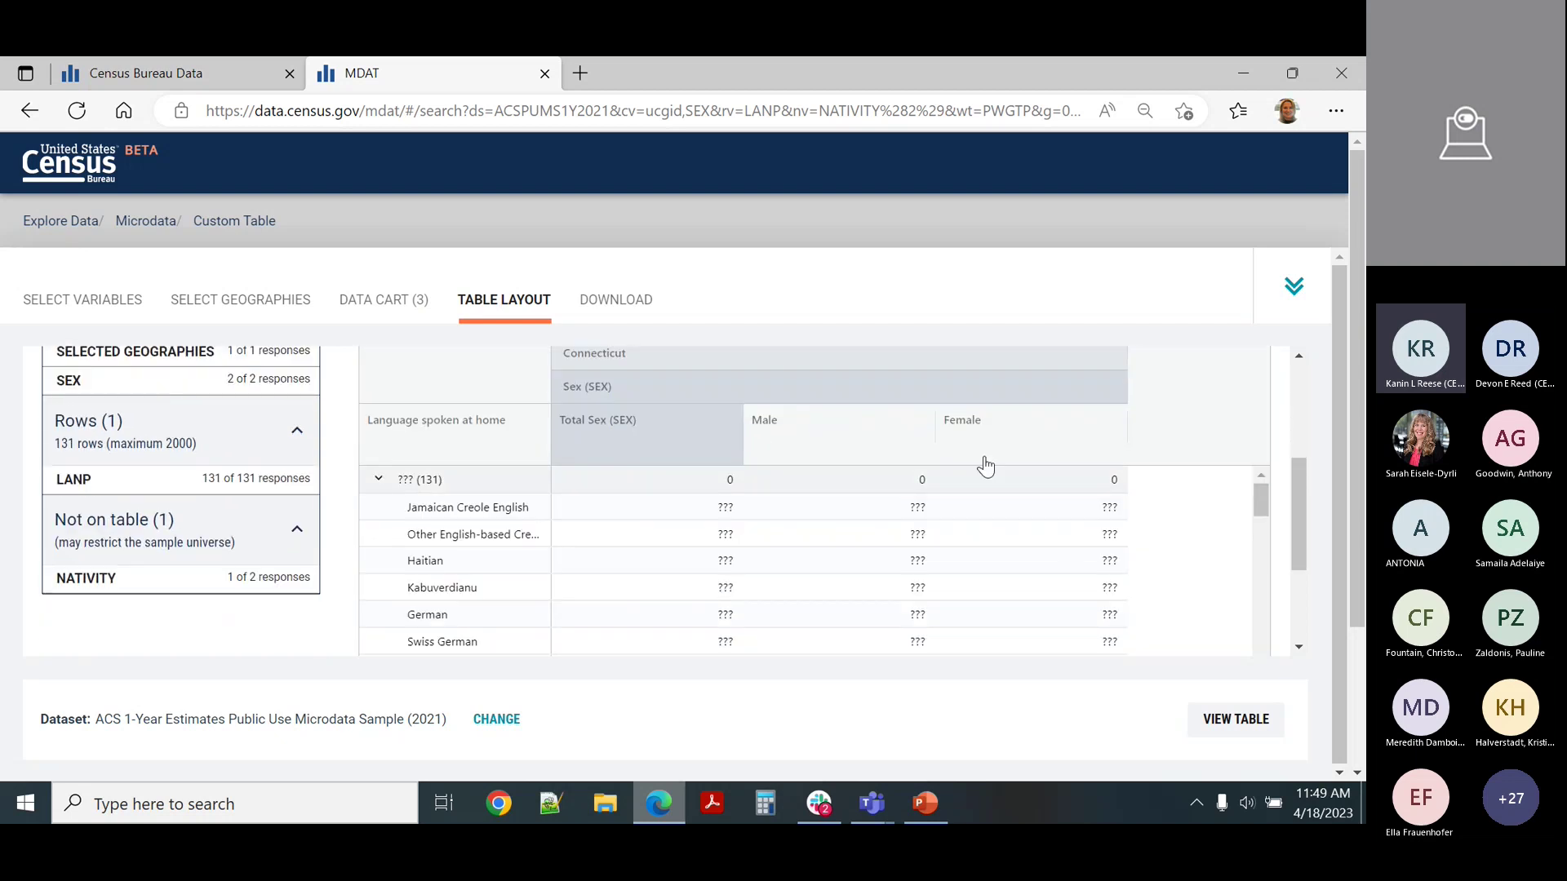
scroll(1139, 532, up, 3)
scroll(1167, 612, down, 3)
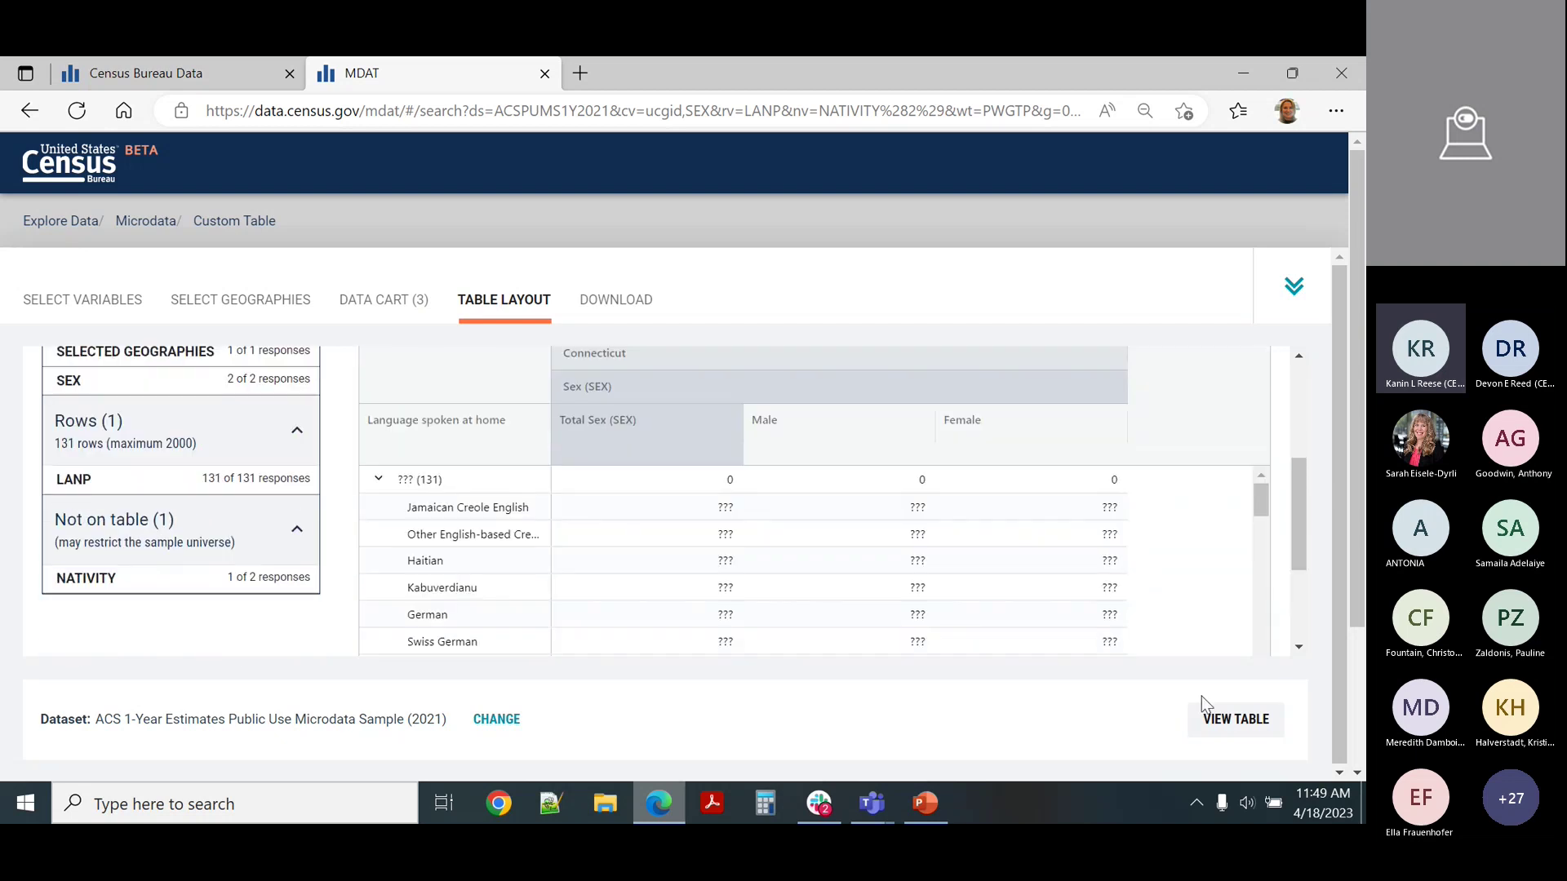
click(1232, 719)
- Examine the table of languages spoken at home by sex for Connecticut's foreign-born population, including its selections and universe
scroll(1066, 595, down, 3)
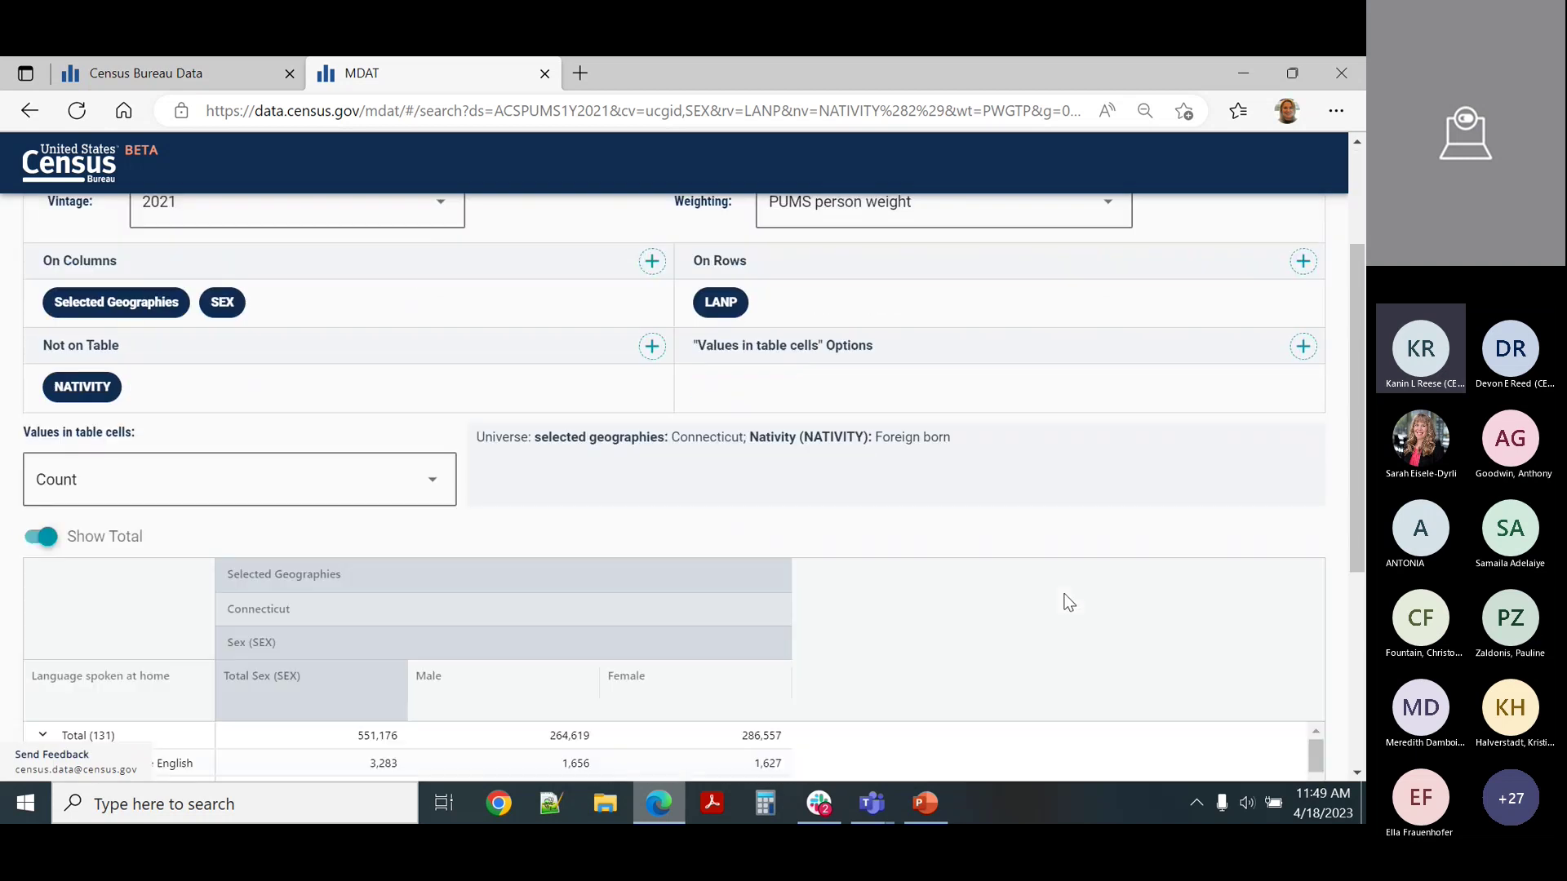
scroll(1071, 595, down, 4)
scroll(679, 647, down, 2)
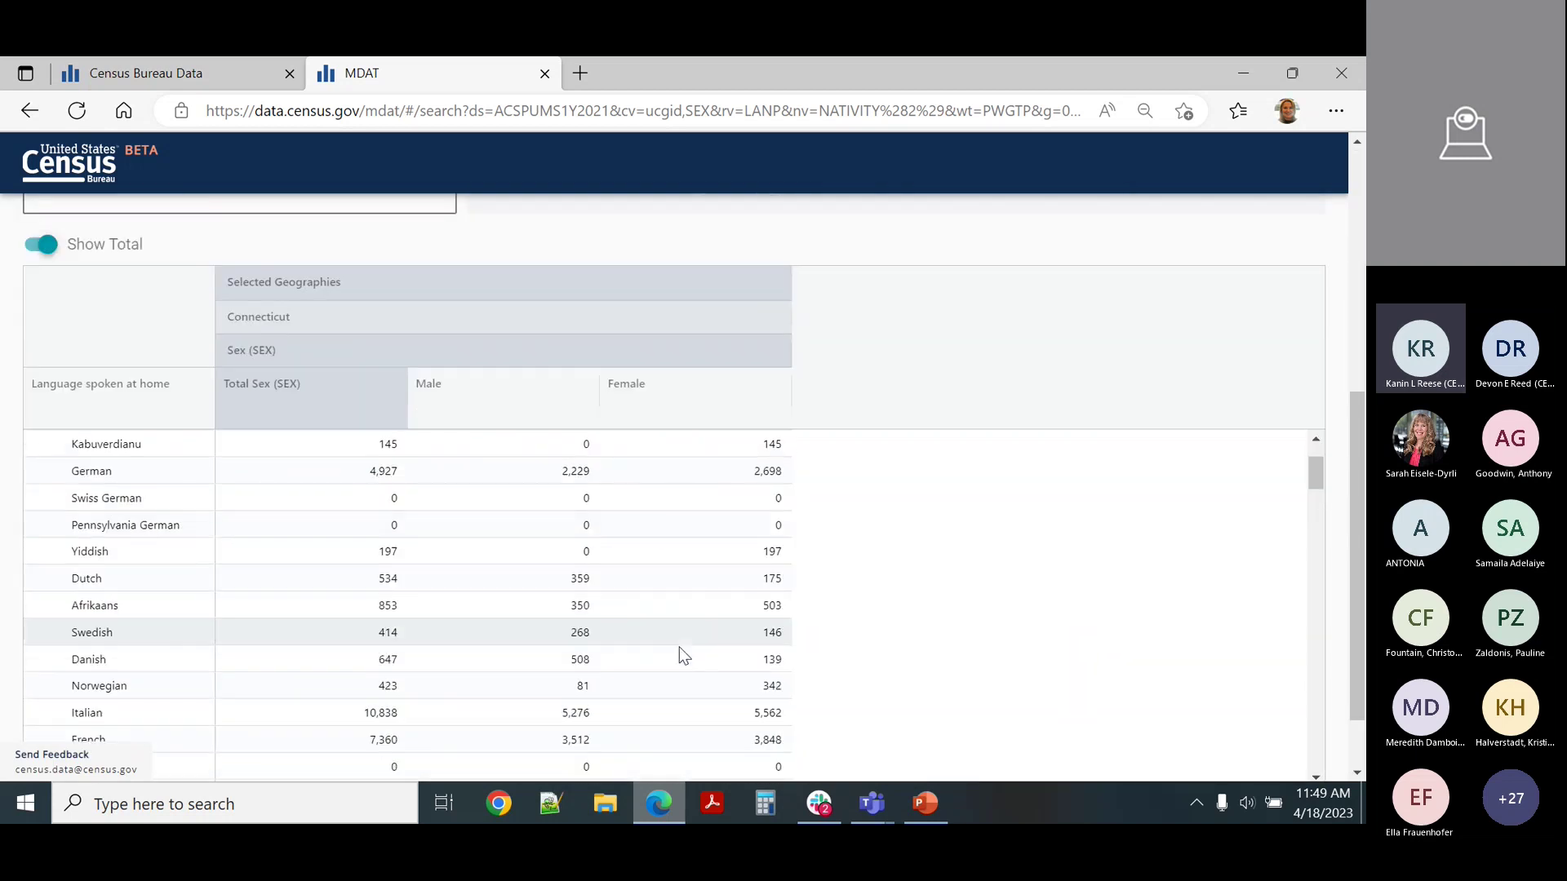
scroll(938, 608, down, 1)
scroll(881, 602, up, 2)
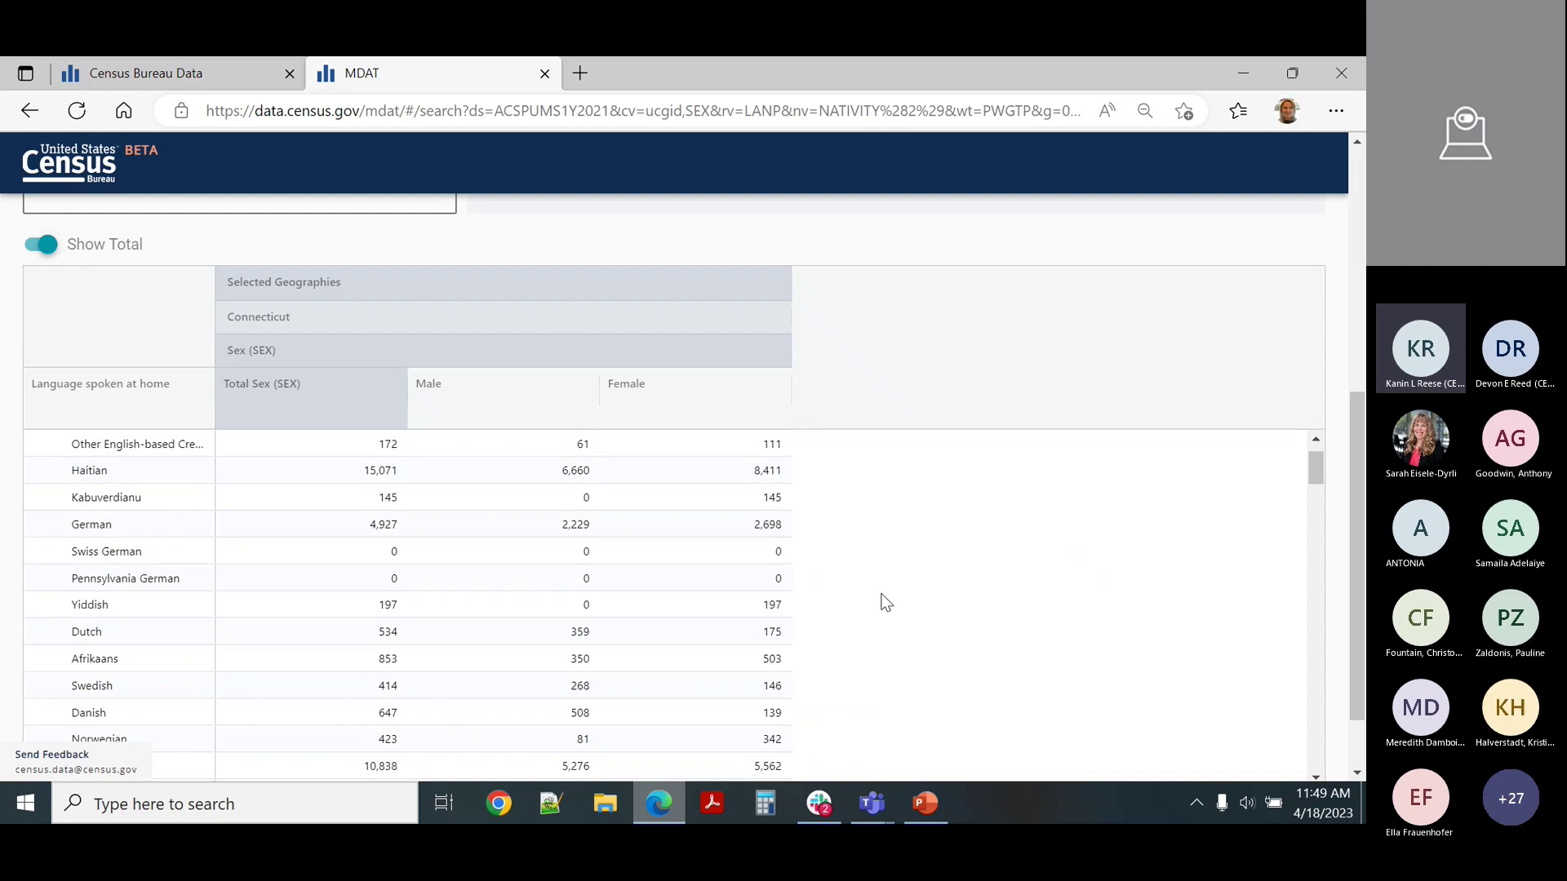
scroll(889, 565, up, 1)
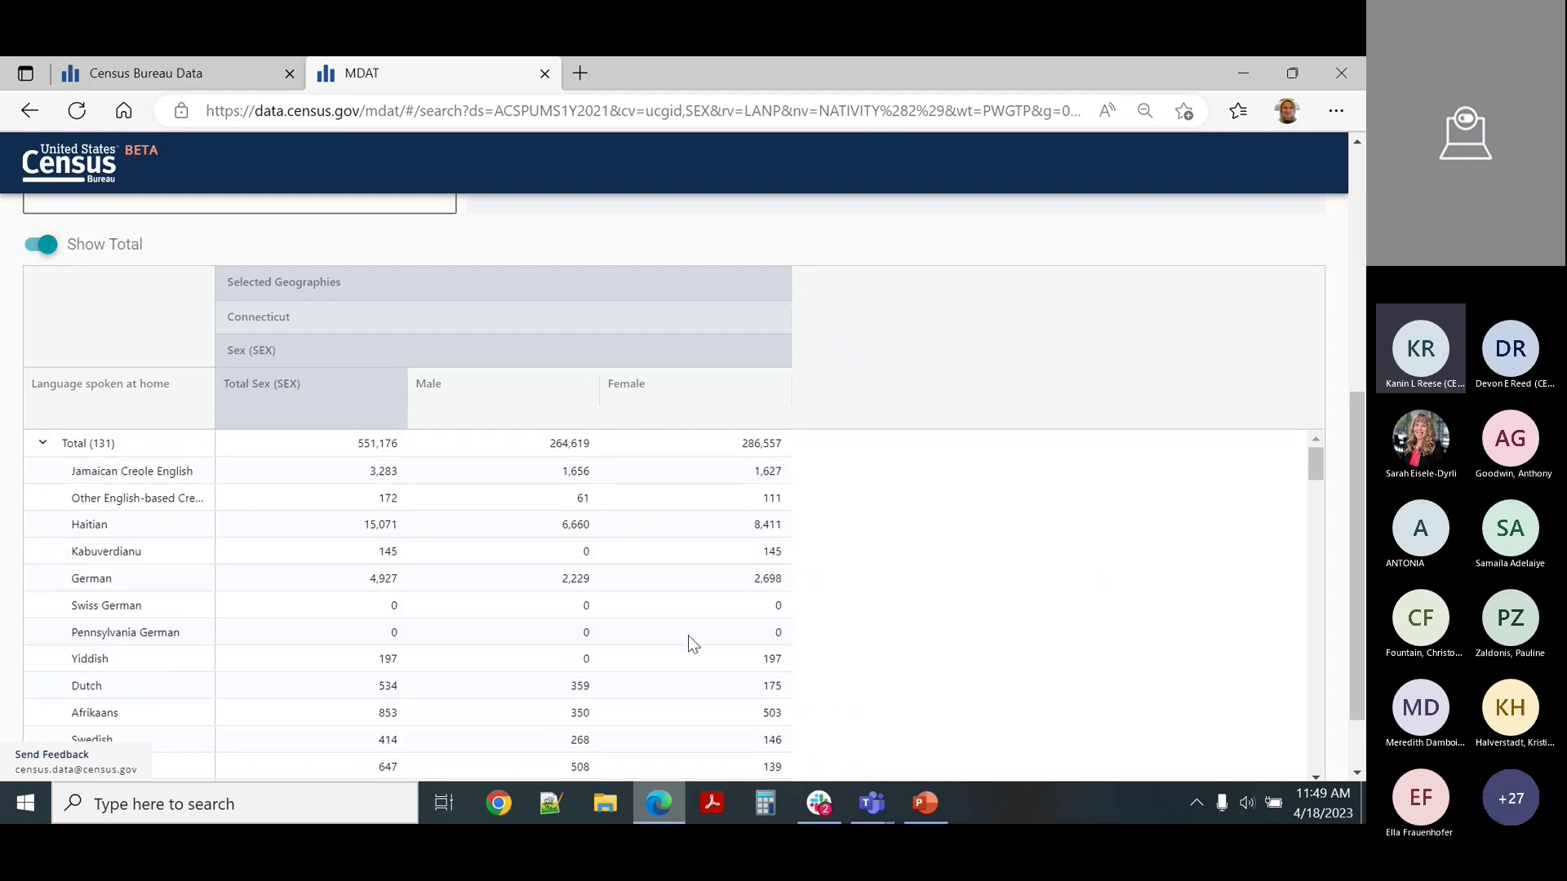
scroll(713, 674, down, 4)
scroll(835, 679, down, 9)
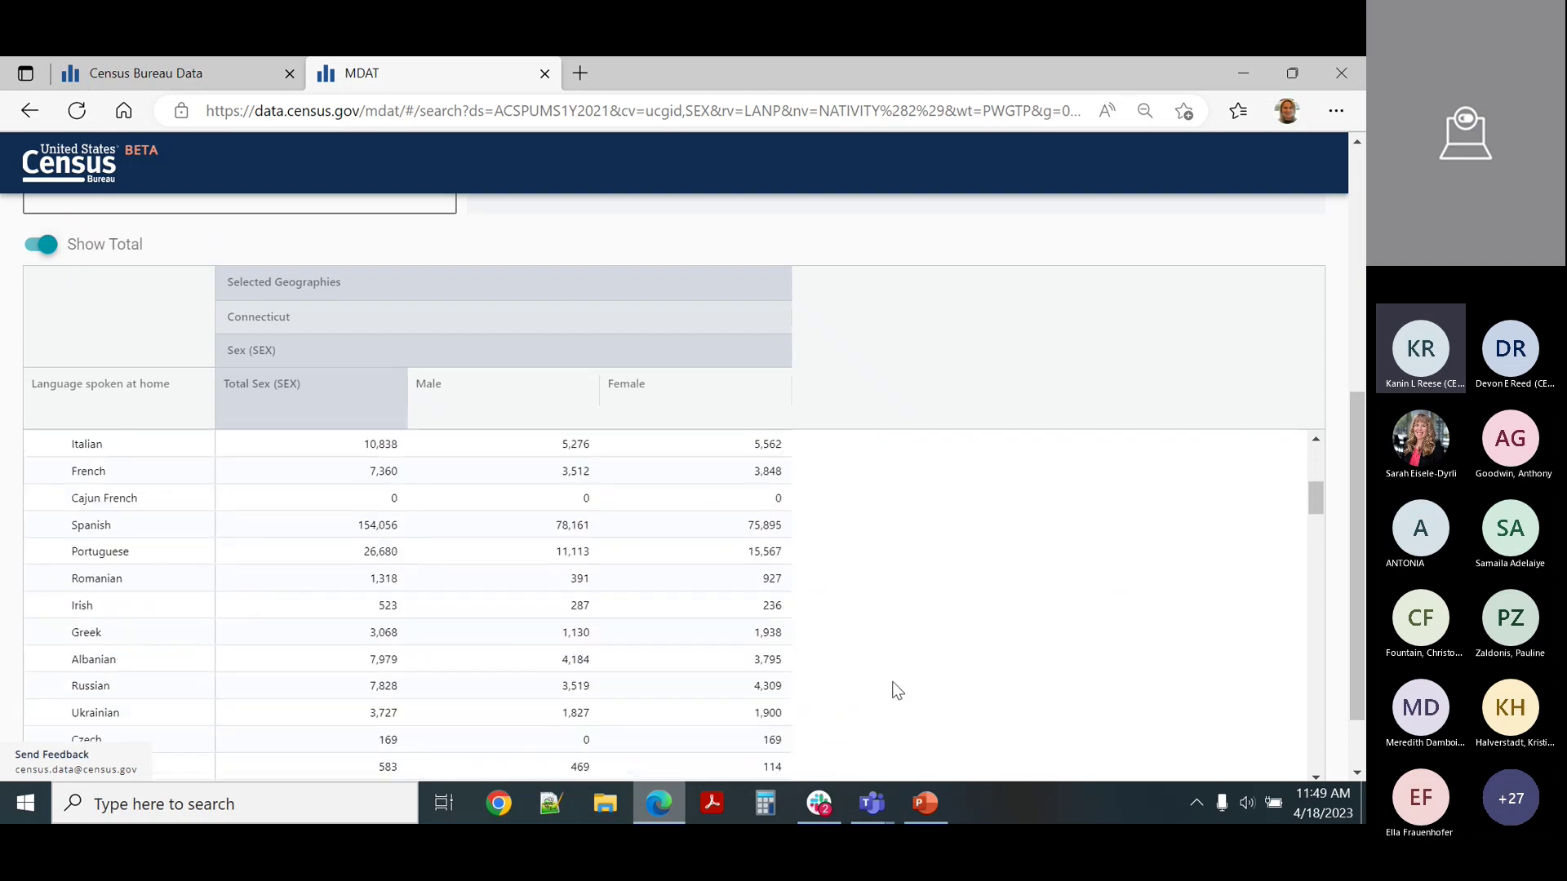
scroll(1039, 682, down, 7)
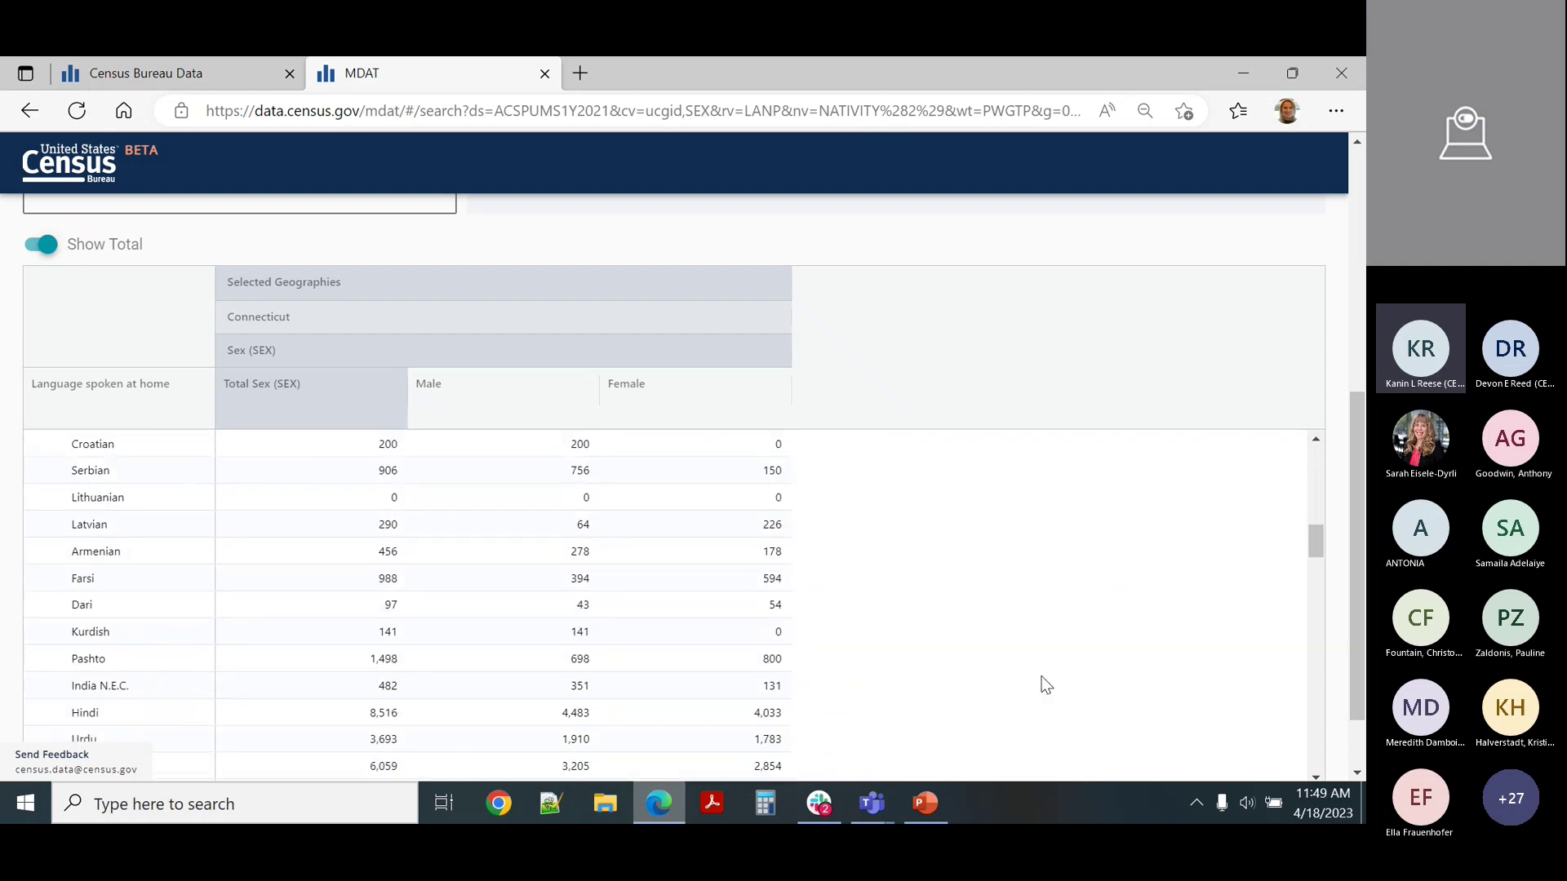
drag(1324, 562, 1320, 395)
scroll(490, 616, up, 5)
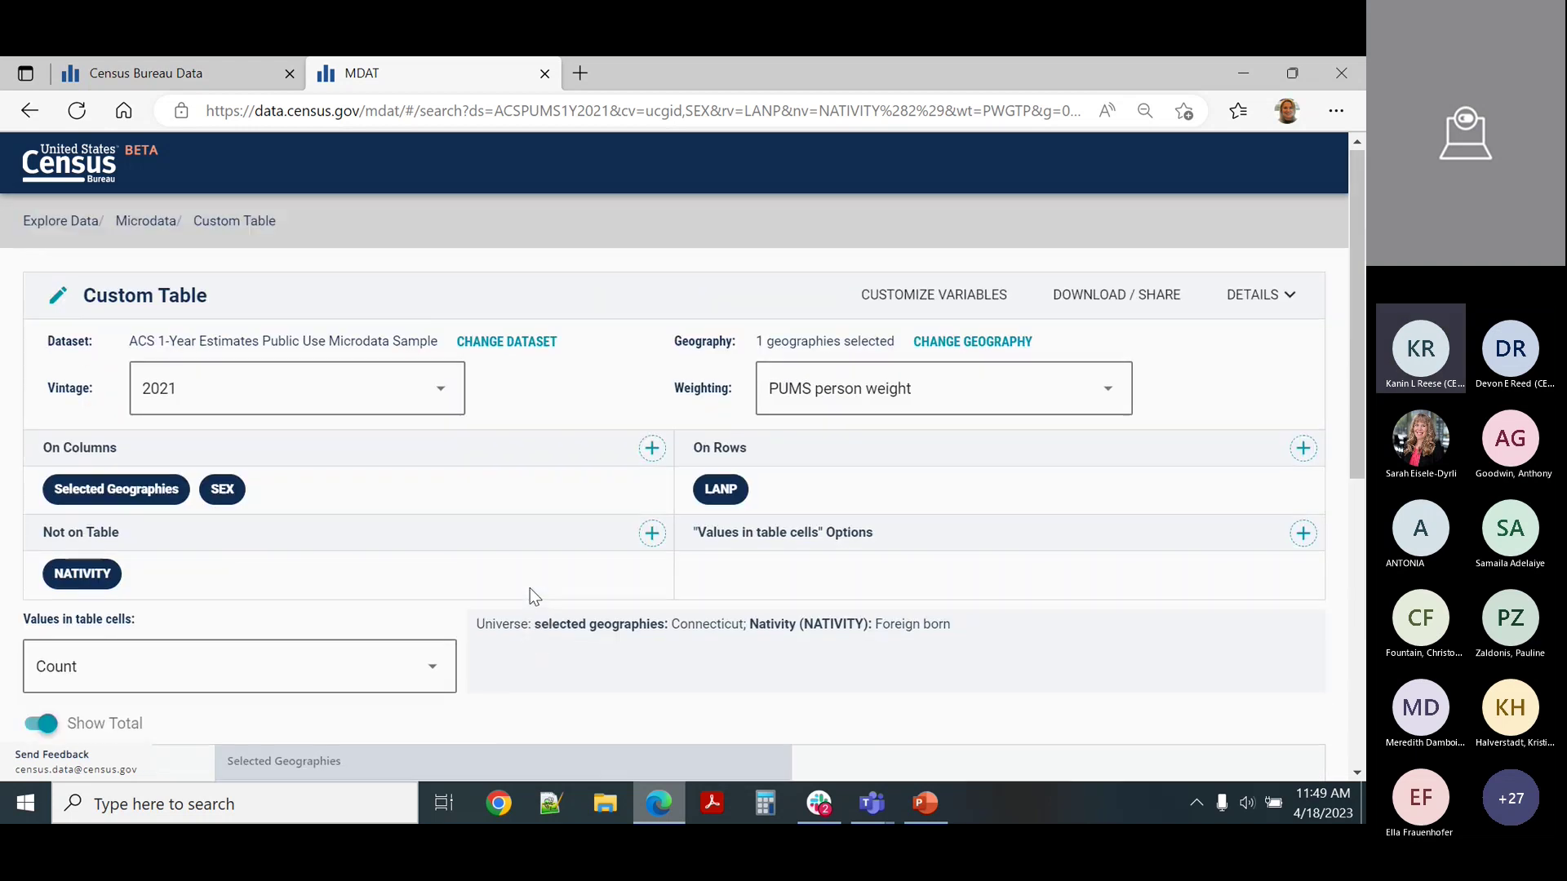
- Download the table view as a CSV file
click(1128, 300)
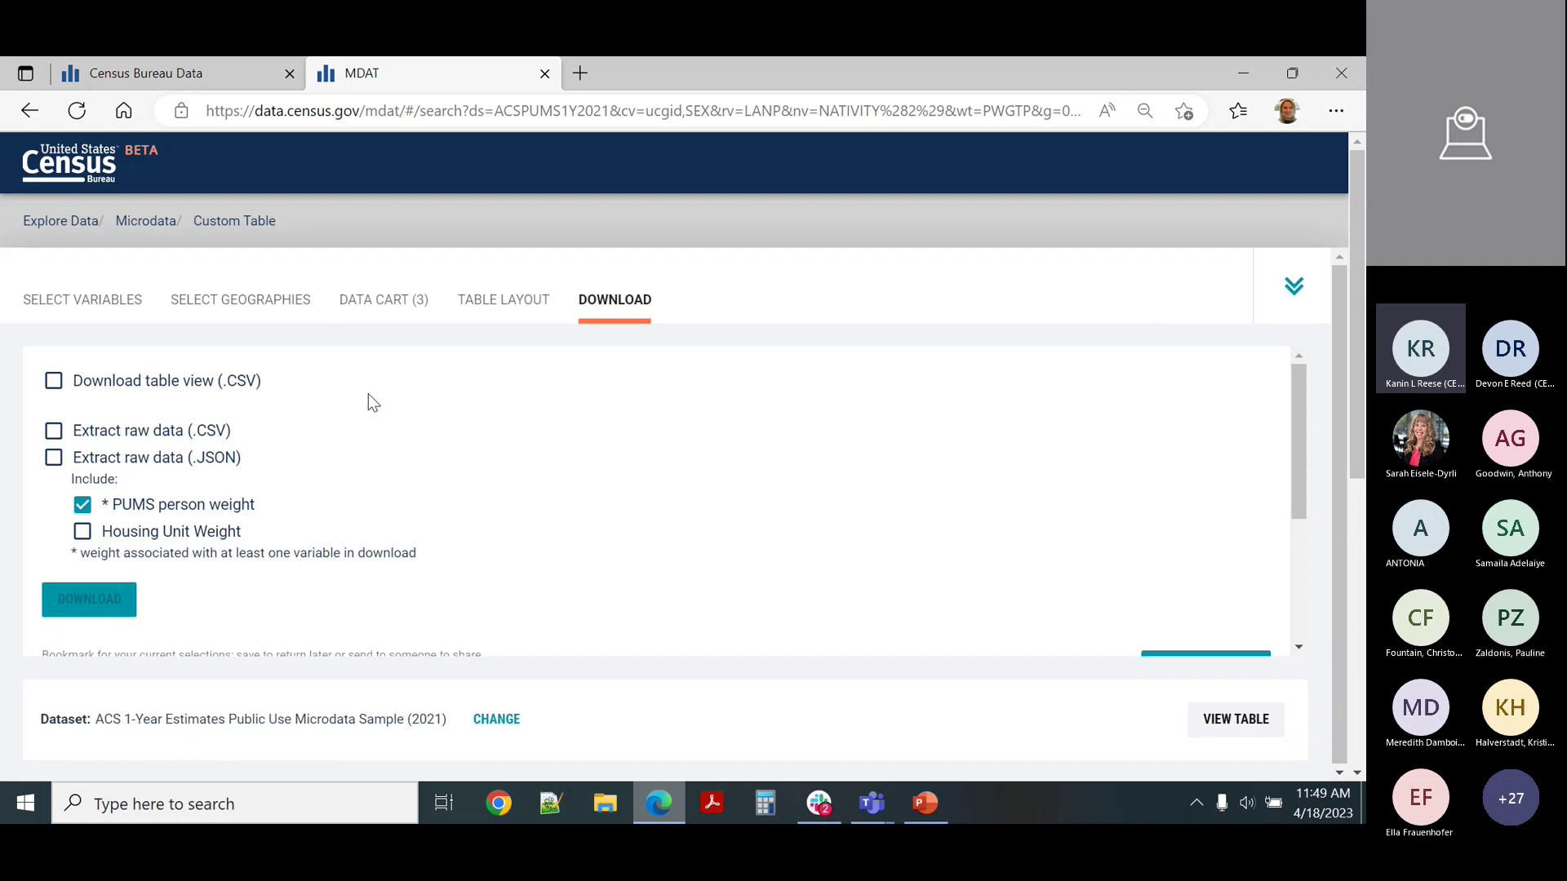
click(53, 384)
click(91, 600)
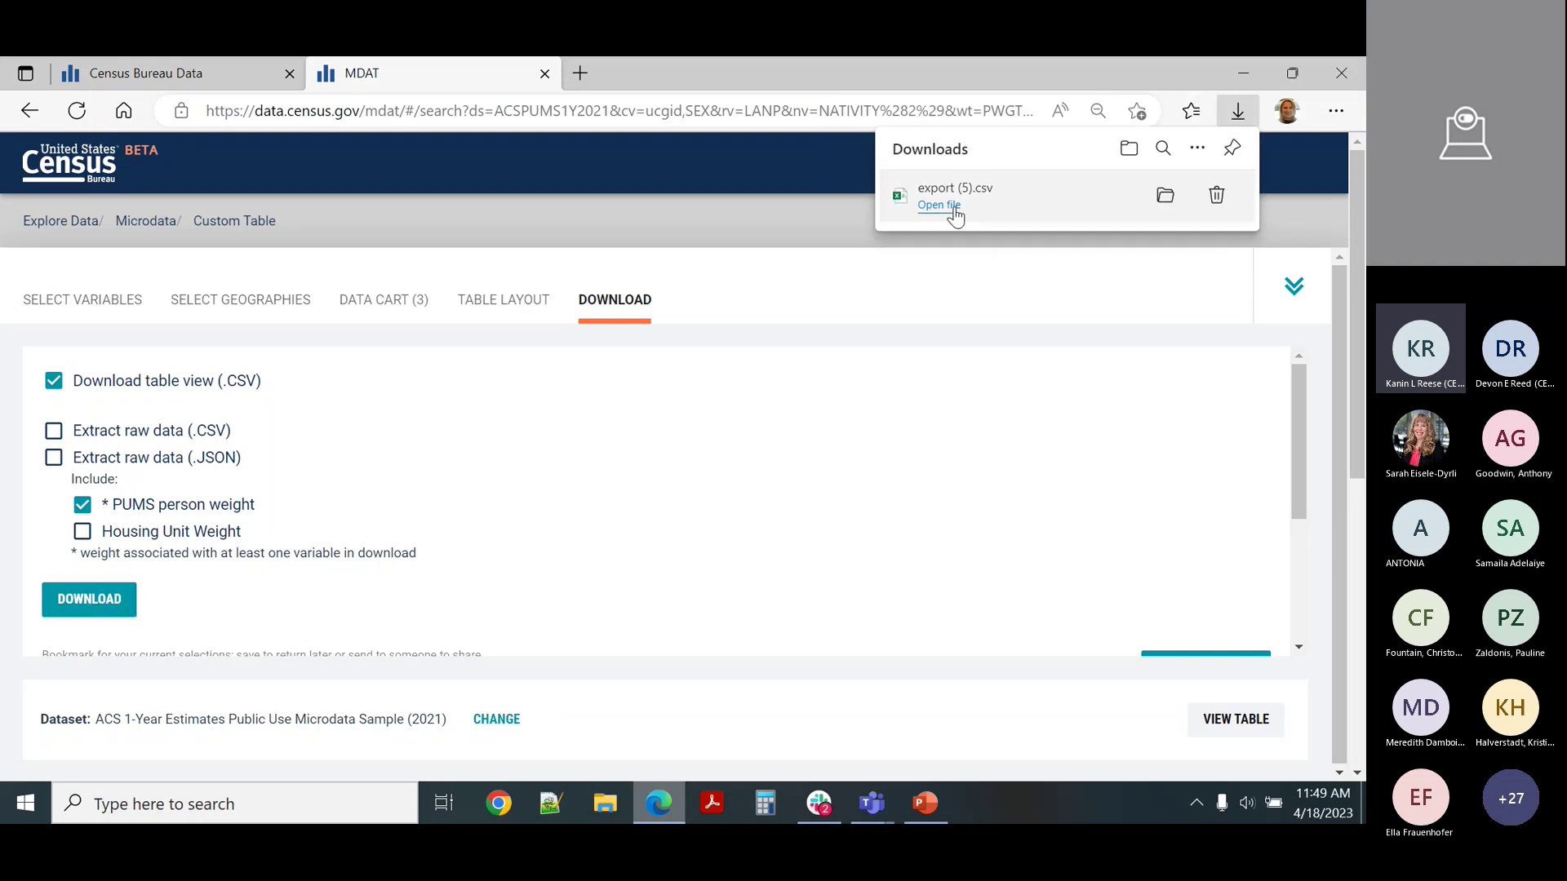
- Examine the downloaded export (5).csv in Excel, including its source, weight and universe lines and the language rows, and close it
click(954, 208)
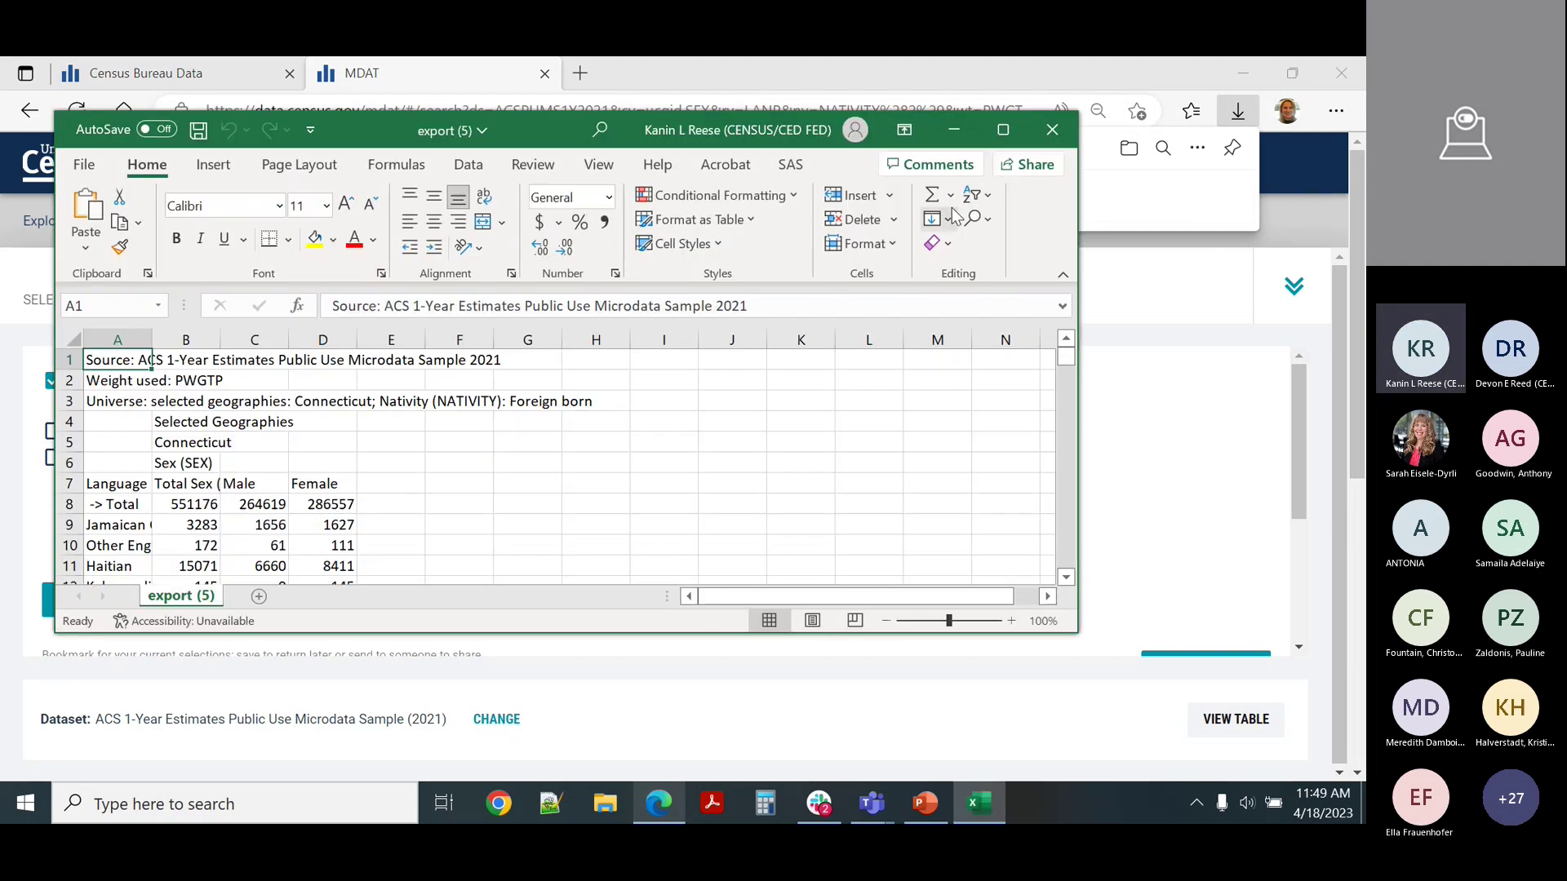
click(1003, 130)
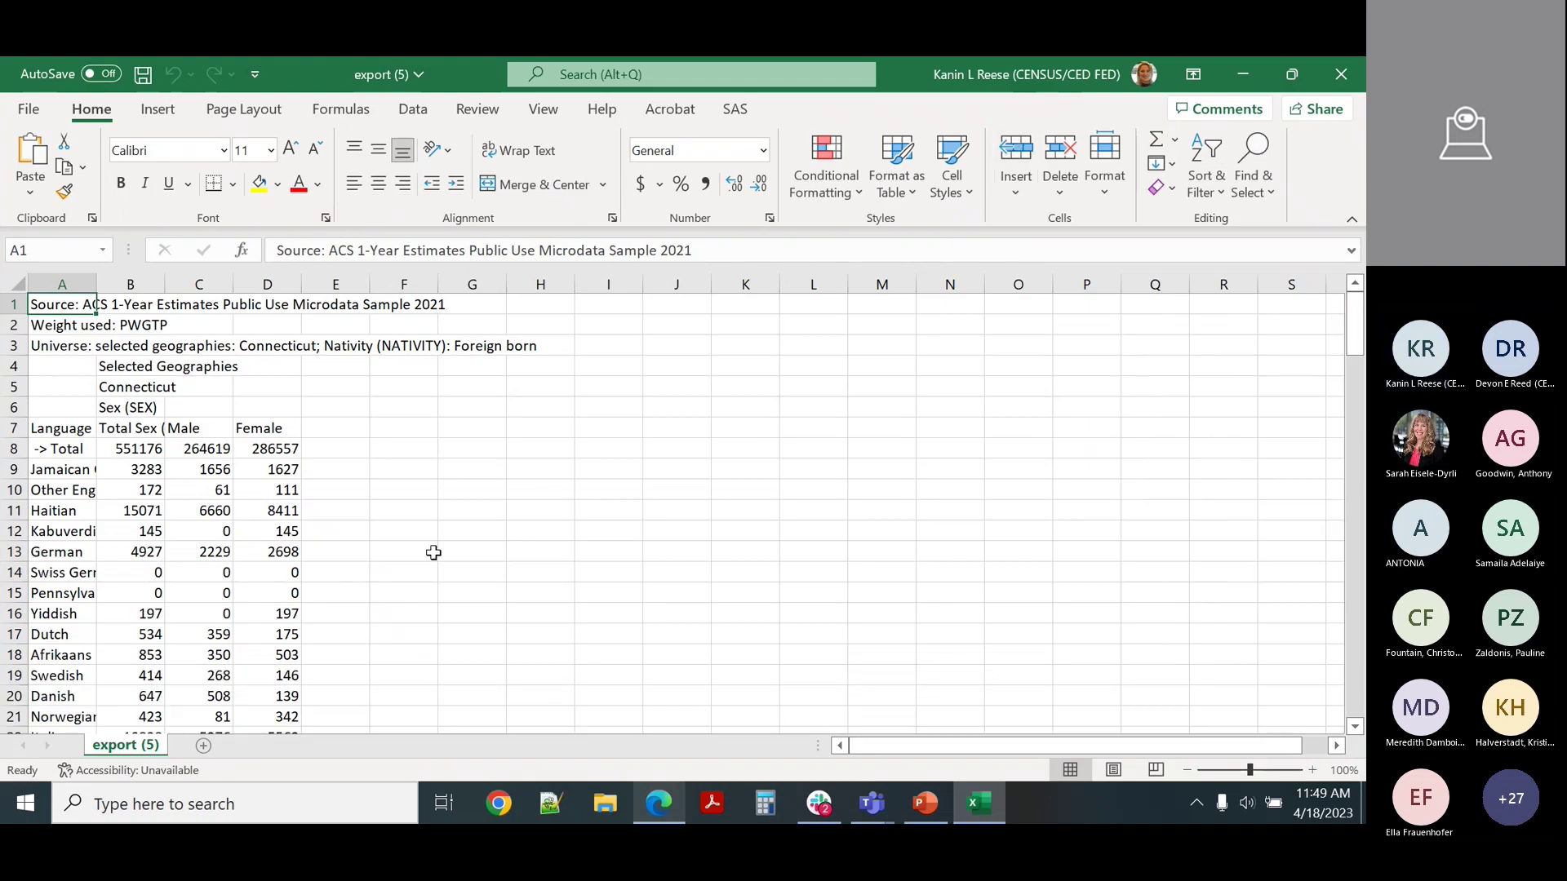
scroll(434, 563, down, 7)
scroll(435, 571, up, 7)
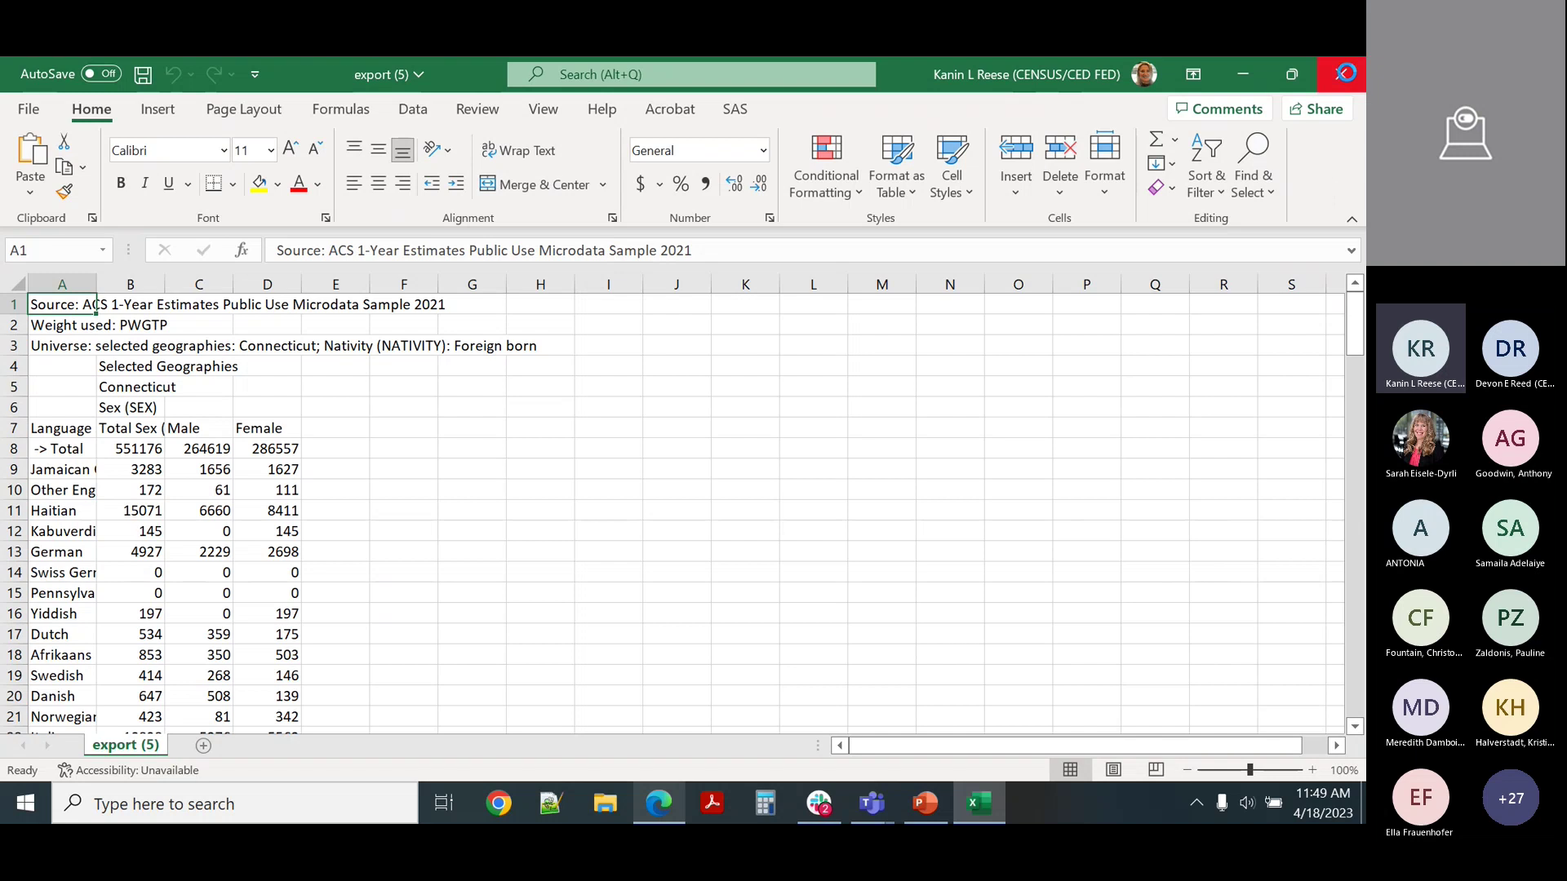
click(1345, 73)
- Copy the bookmark link for the current selections and open its custom table in a new browser tab, keeping the 2021 ACS 1-Year PUMS dataset
scroll(424, 575, down, 3)
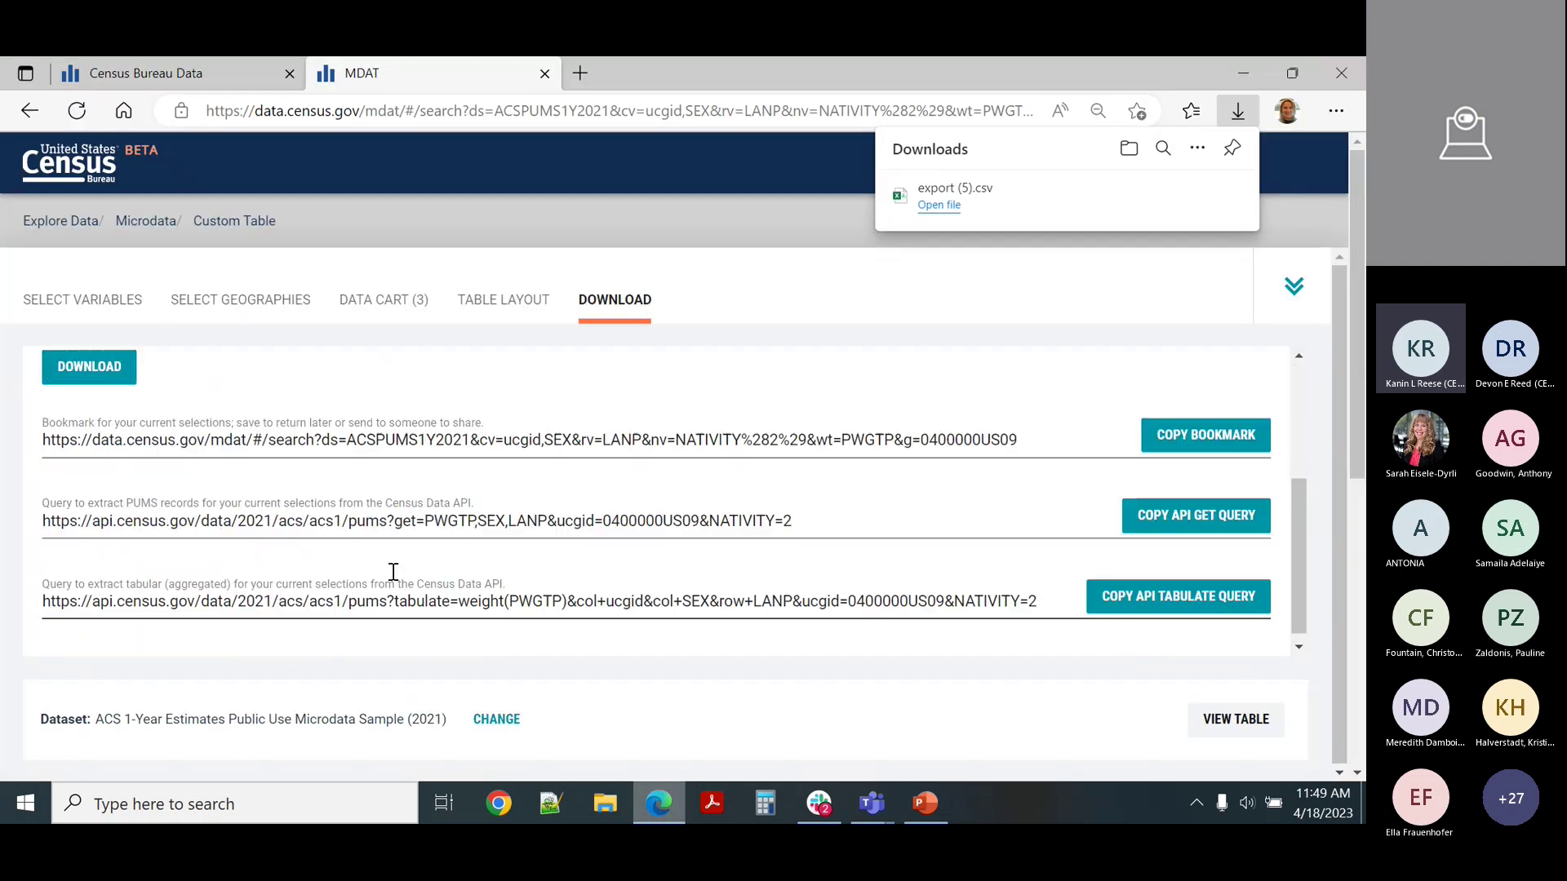
click(1213, 438)
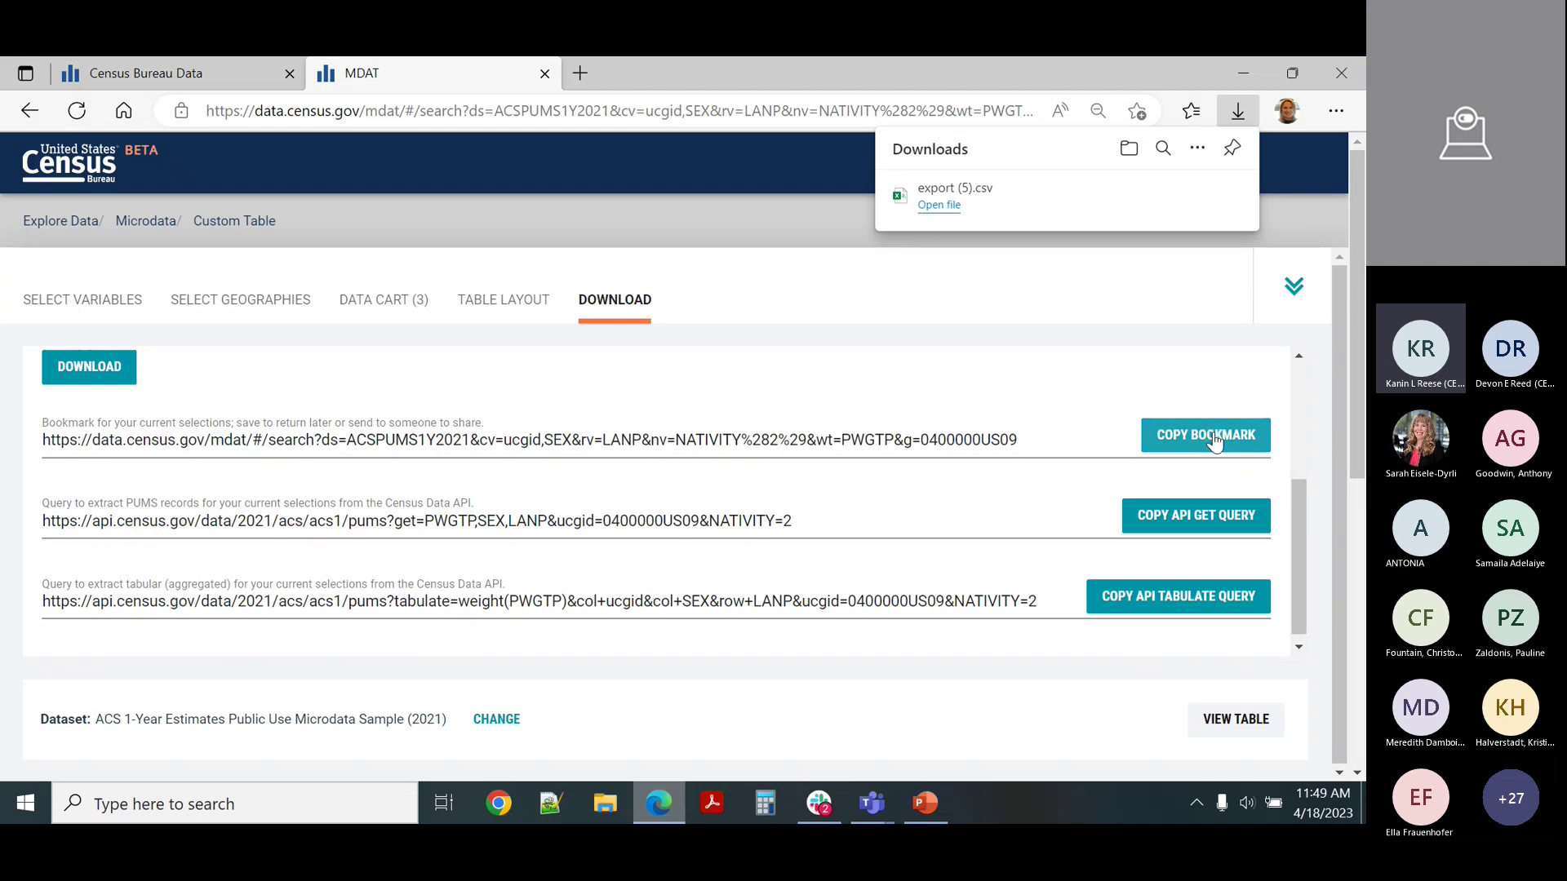
click(581, 73)
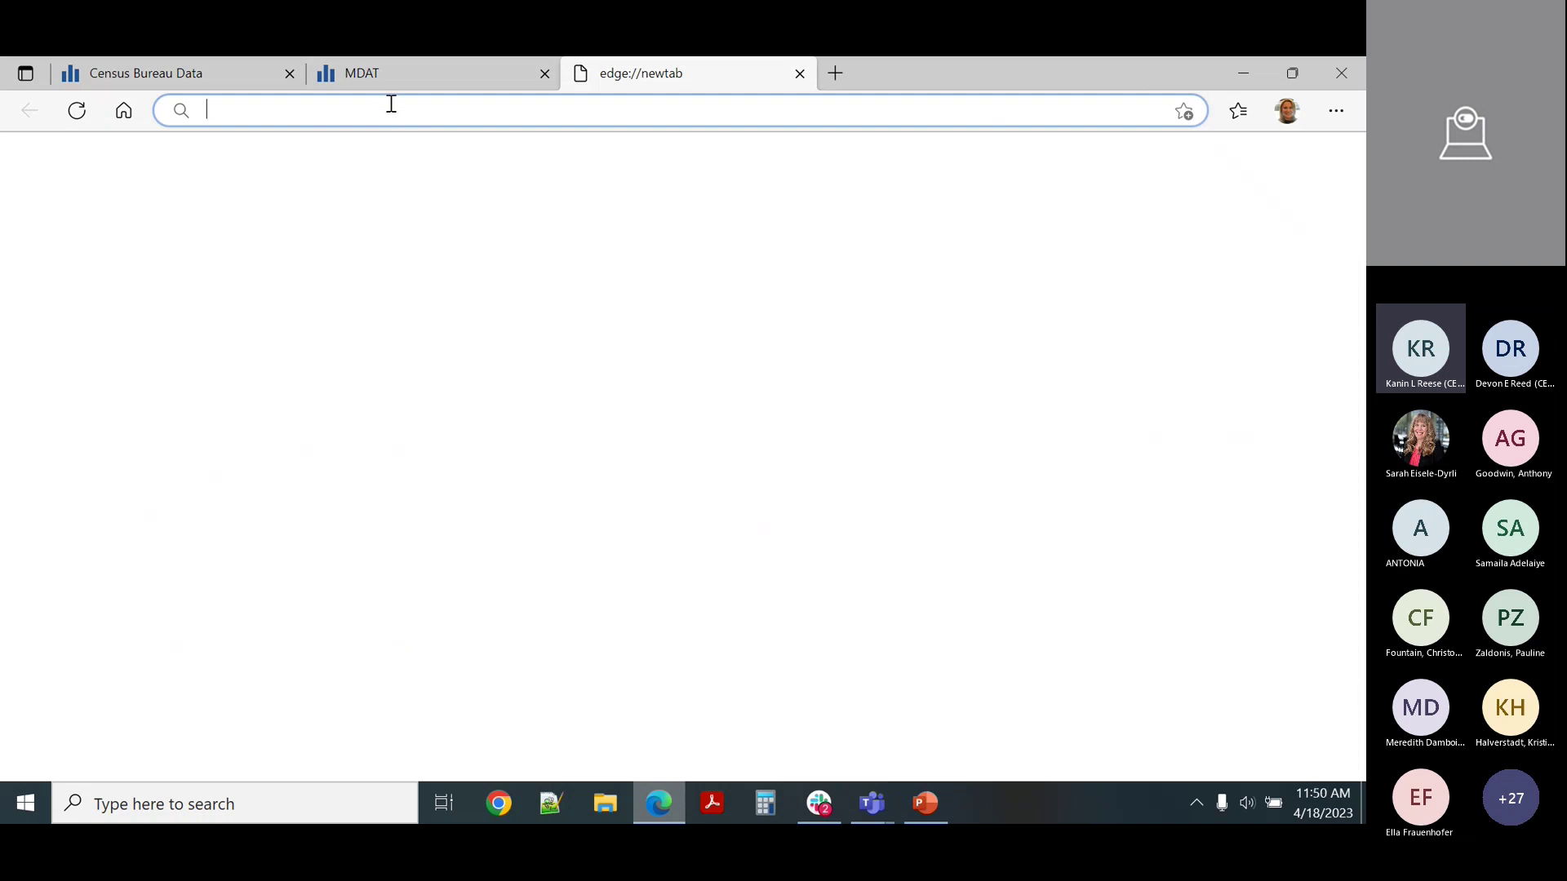
right_click(392, 105)
click(488, 338)
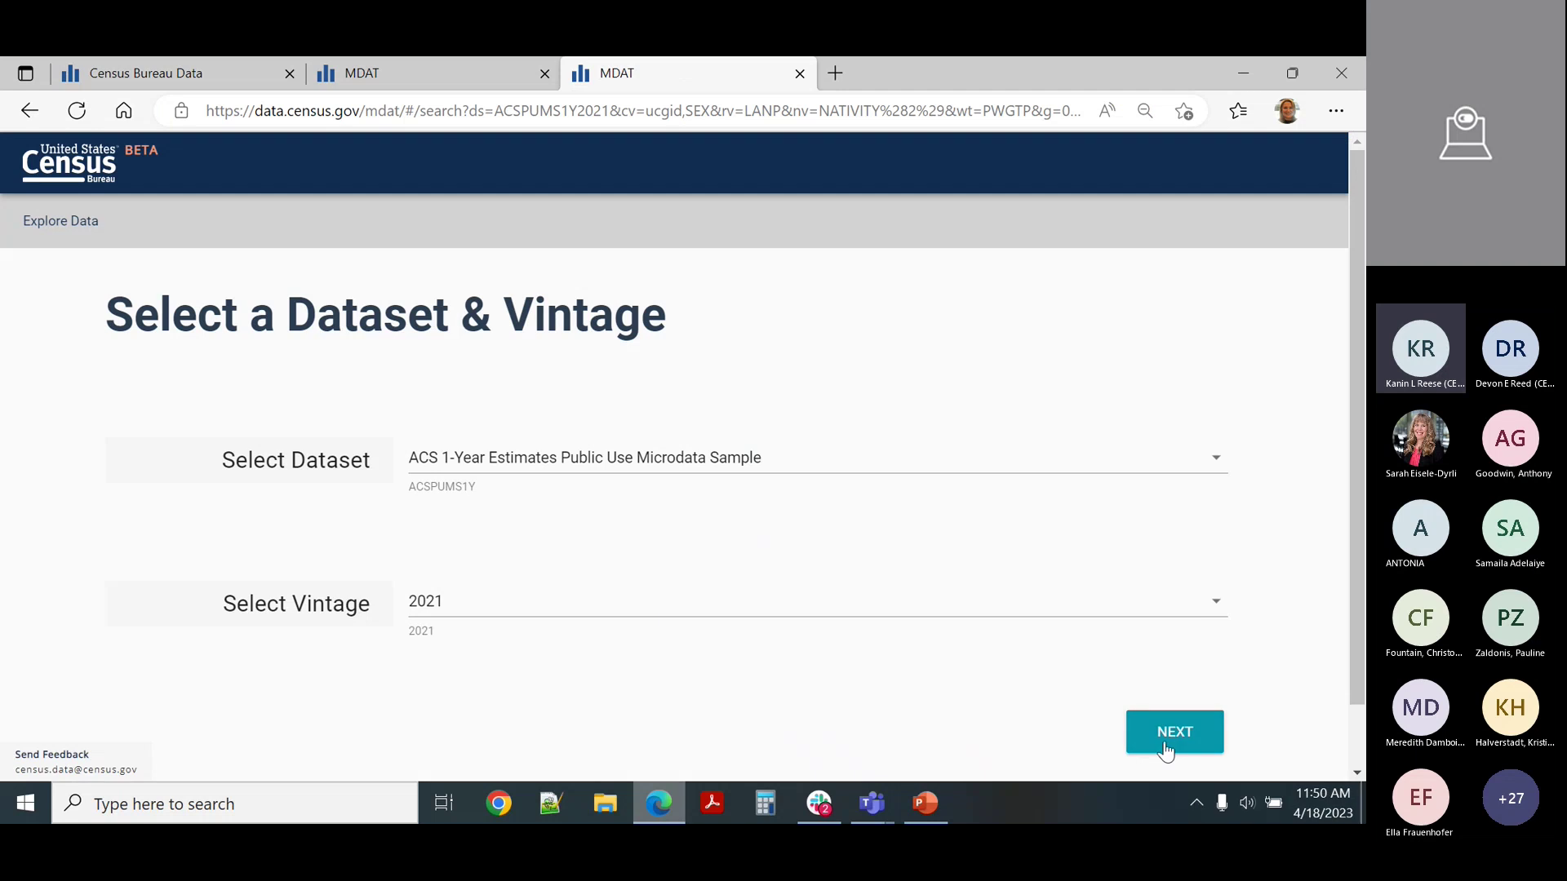
click(1165, 738)
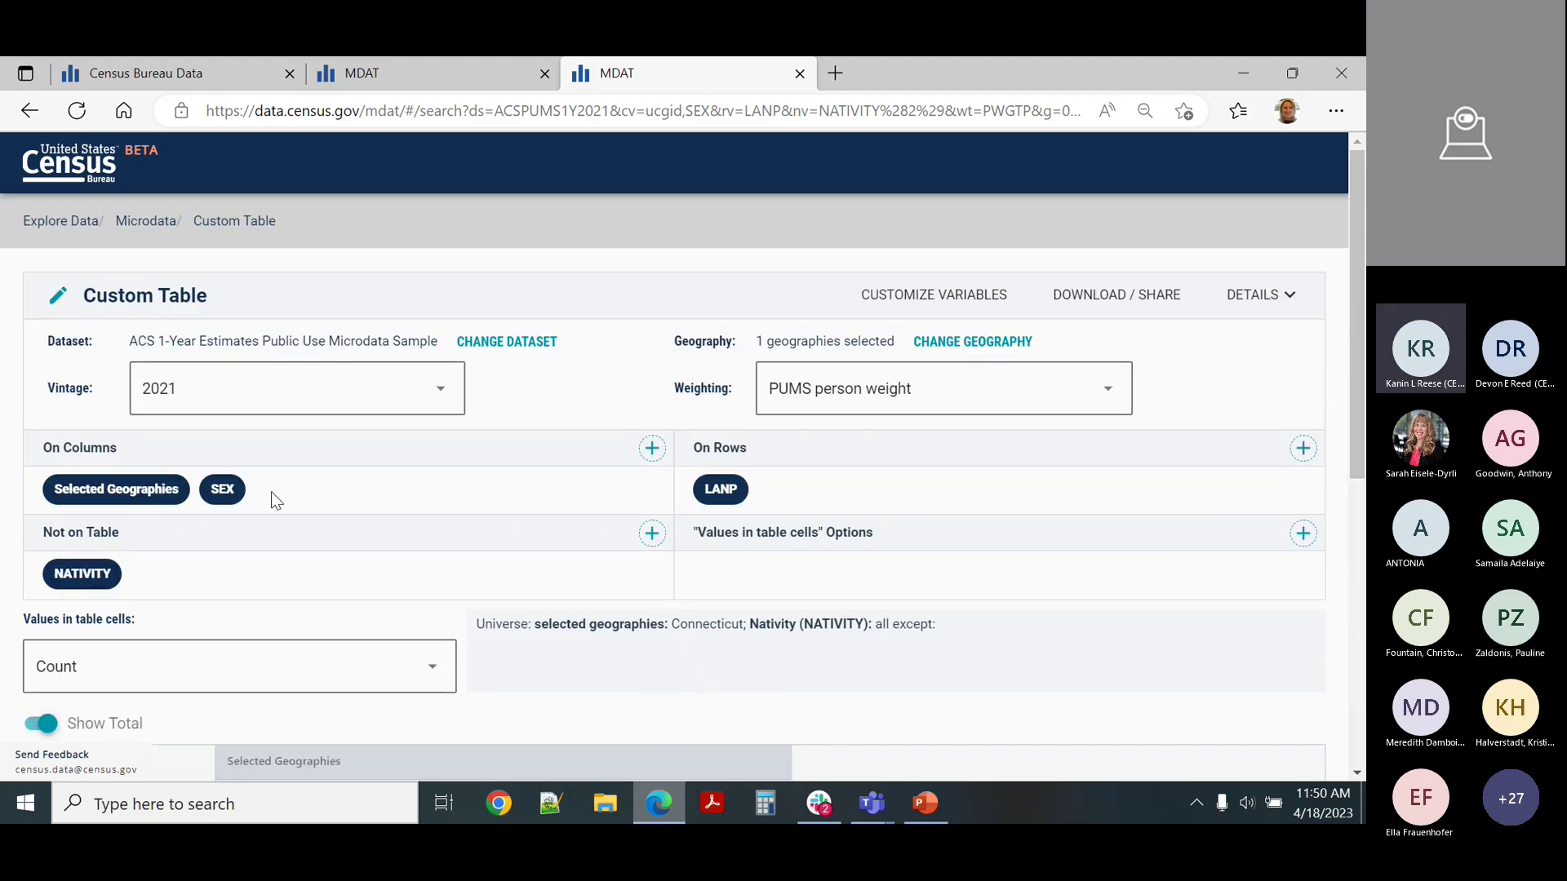
- Examine the table opened from the bookmark link, including its language rows, sex columns and selections
scroll(764, 620, down, 2)
scroll(763, 621, down, 3)
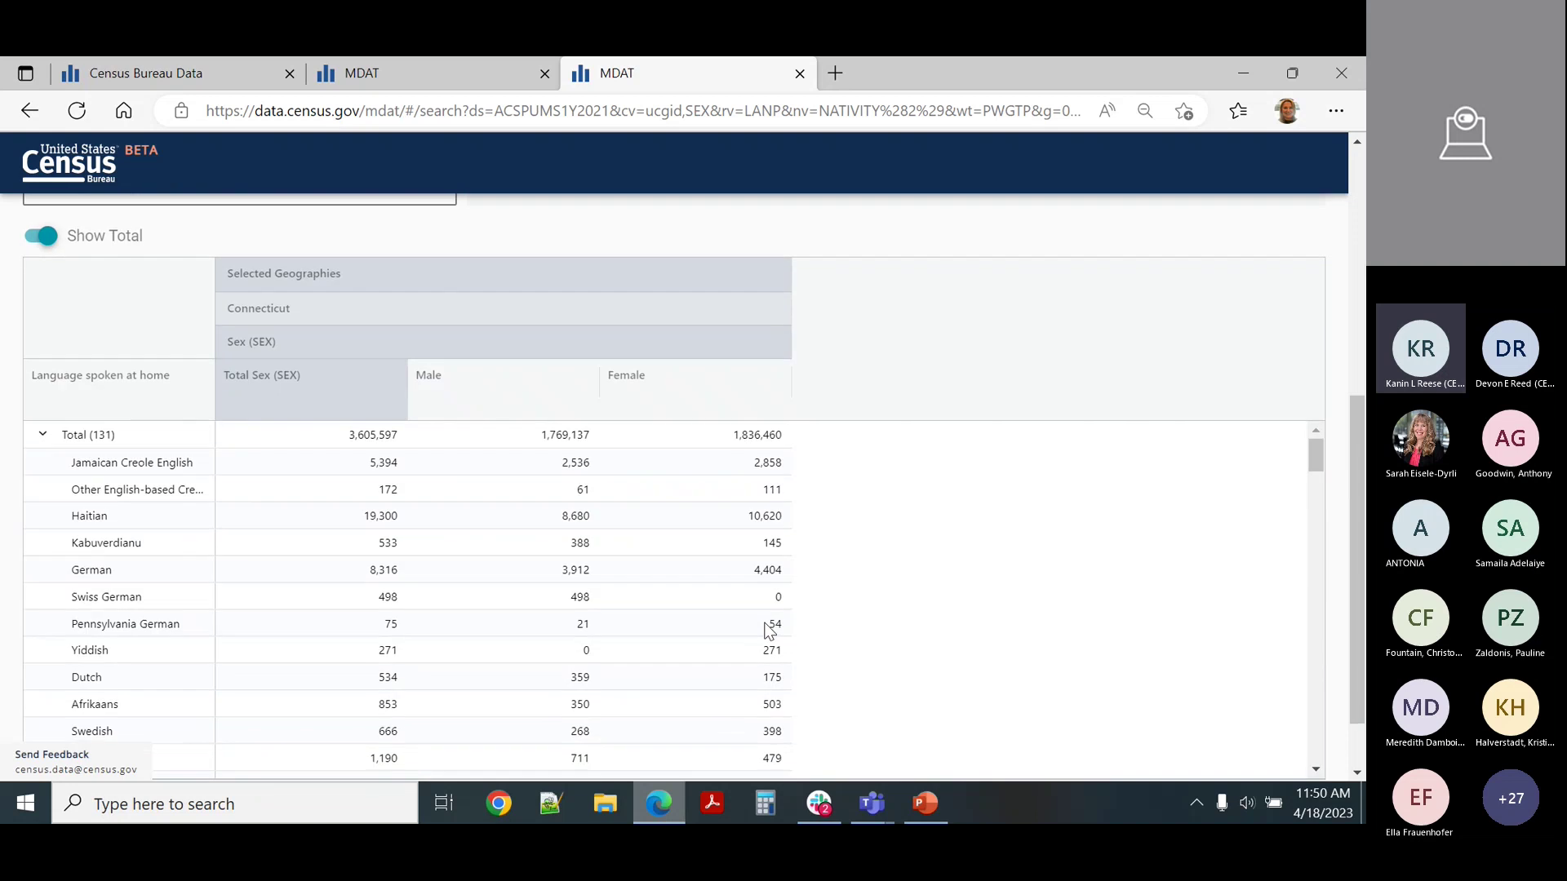
scroll(764, 622, up, 6)
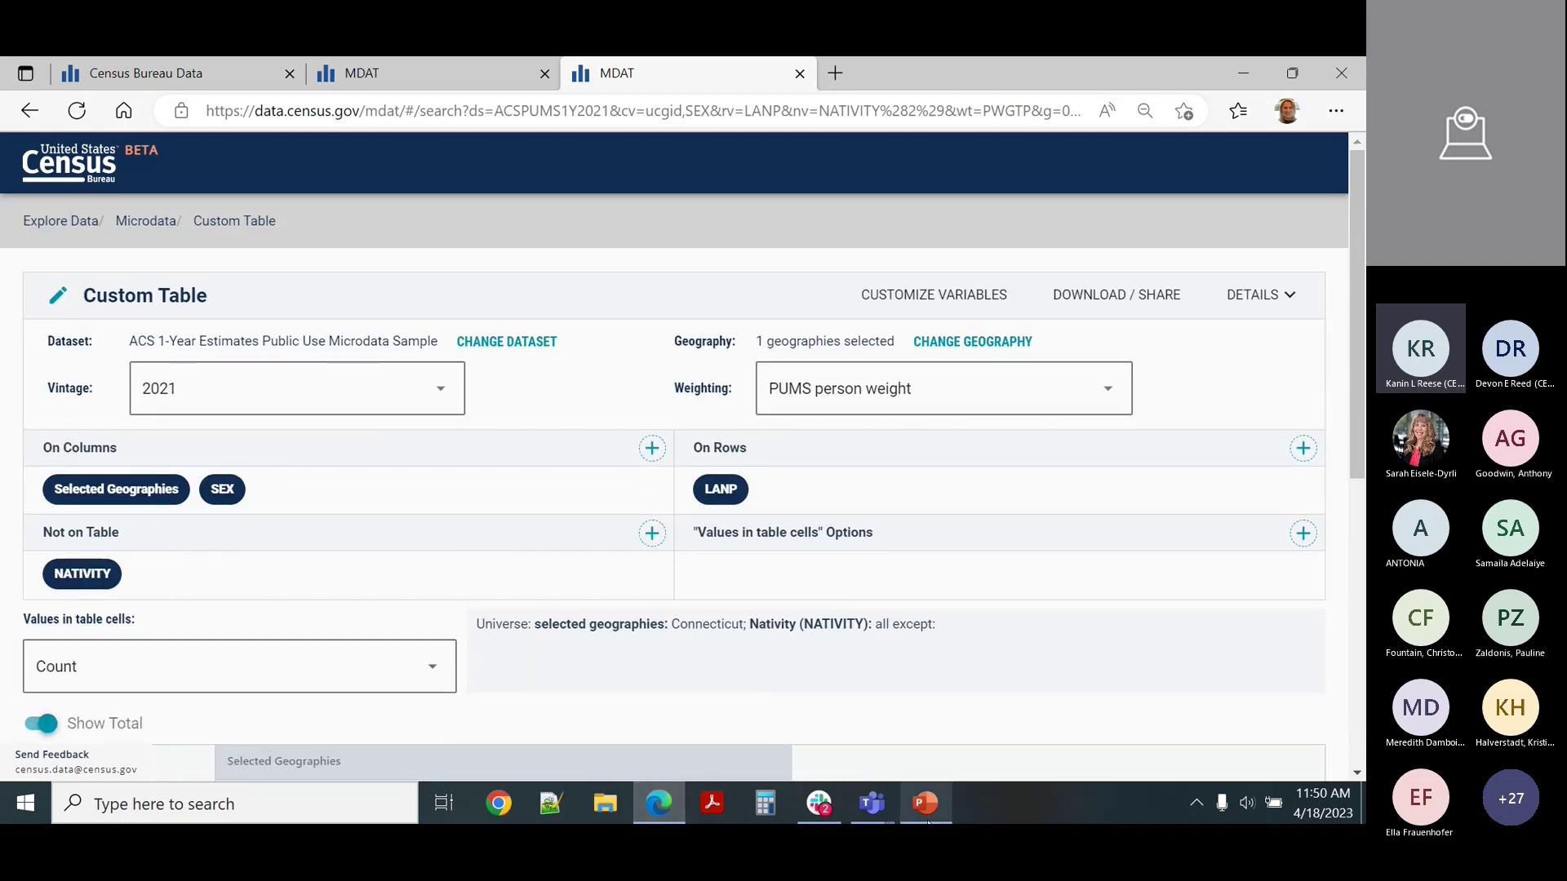
- Switch to the PowerPoint presentation and show the Example 2 demo slide, followed by the slide on Table B06001, Place of Birth by Age
click(925, 803)
scroll(68, 608, down, 4)
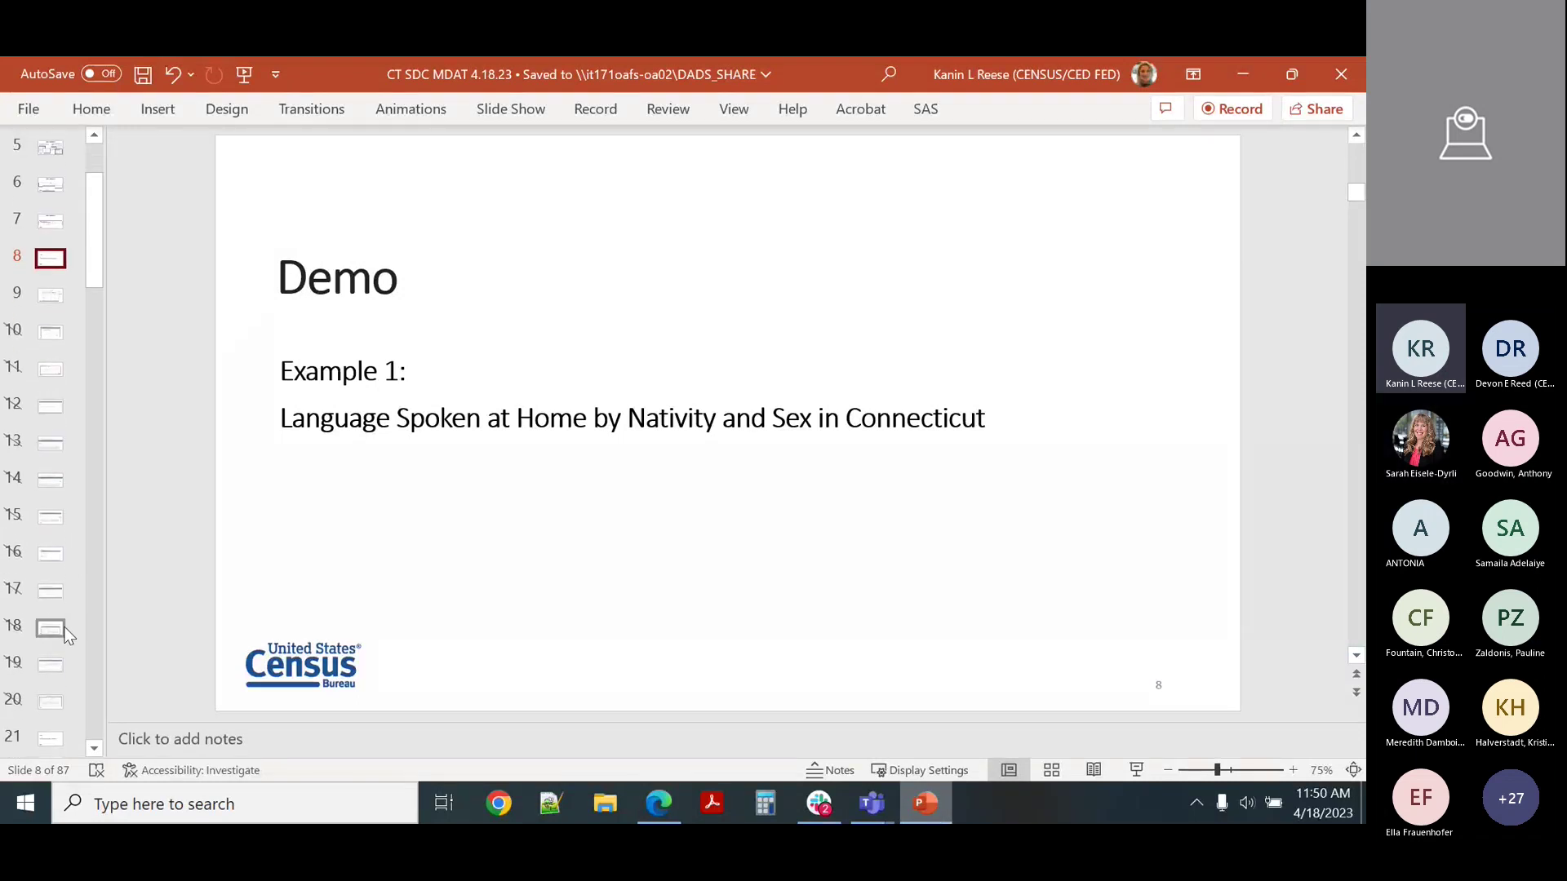
scroll(69, 635, down, 1)
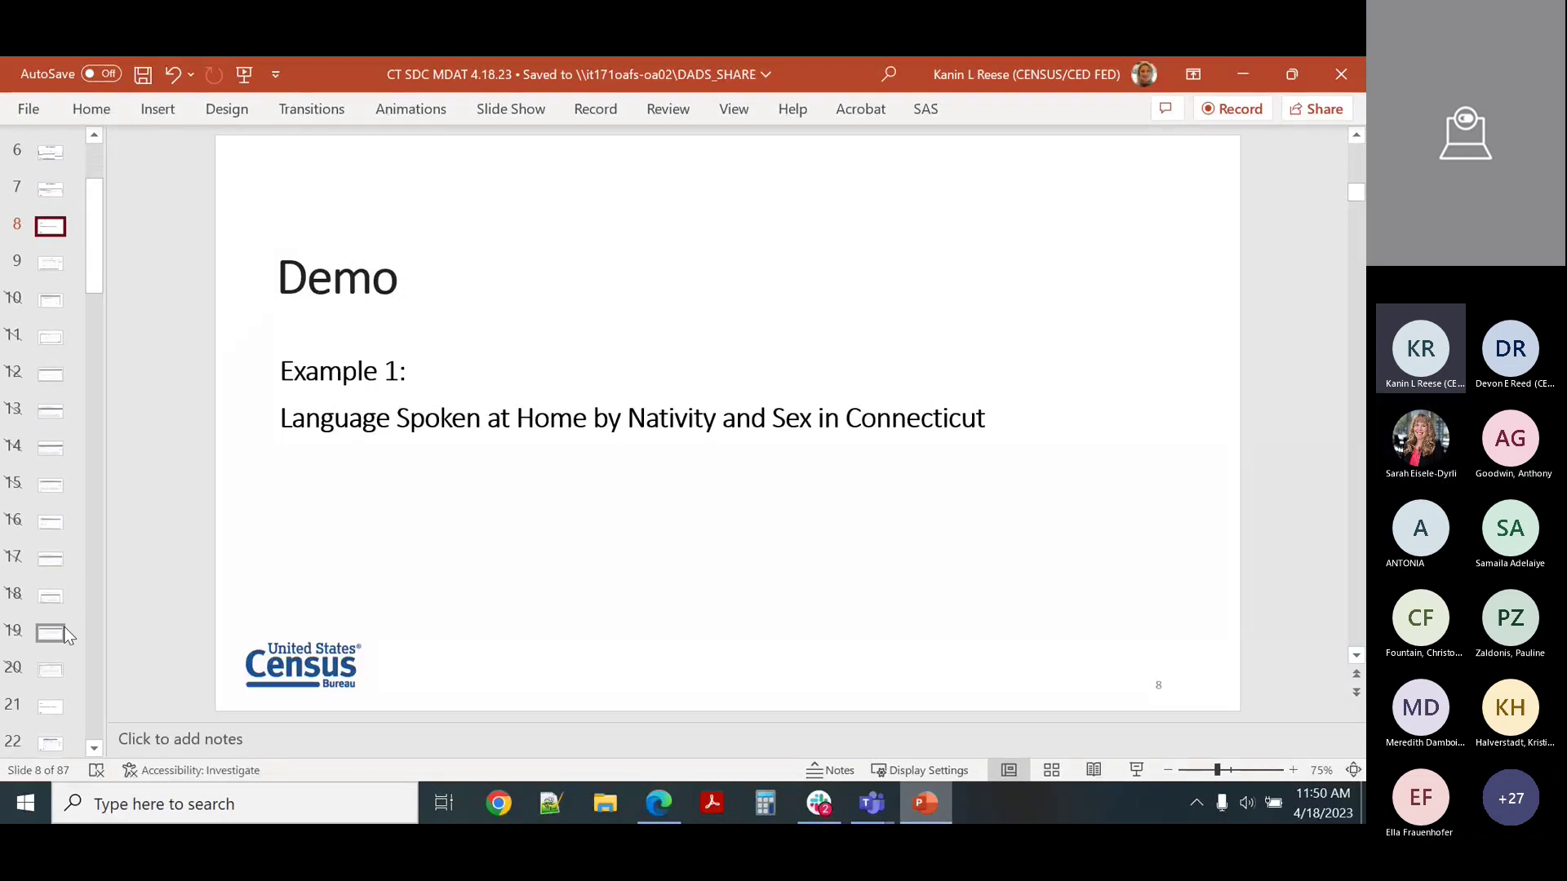
click(52, 693)
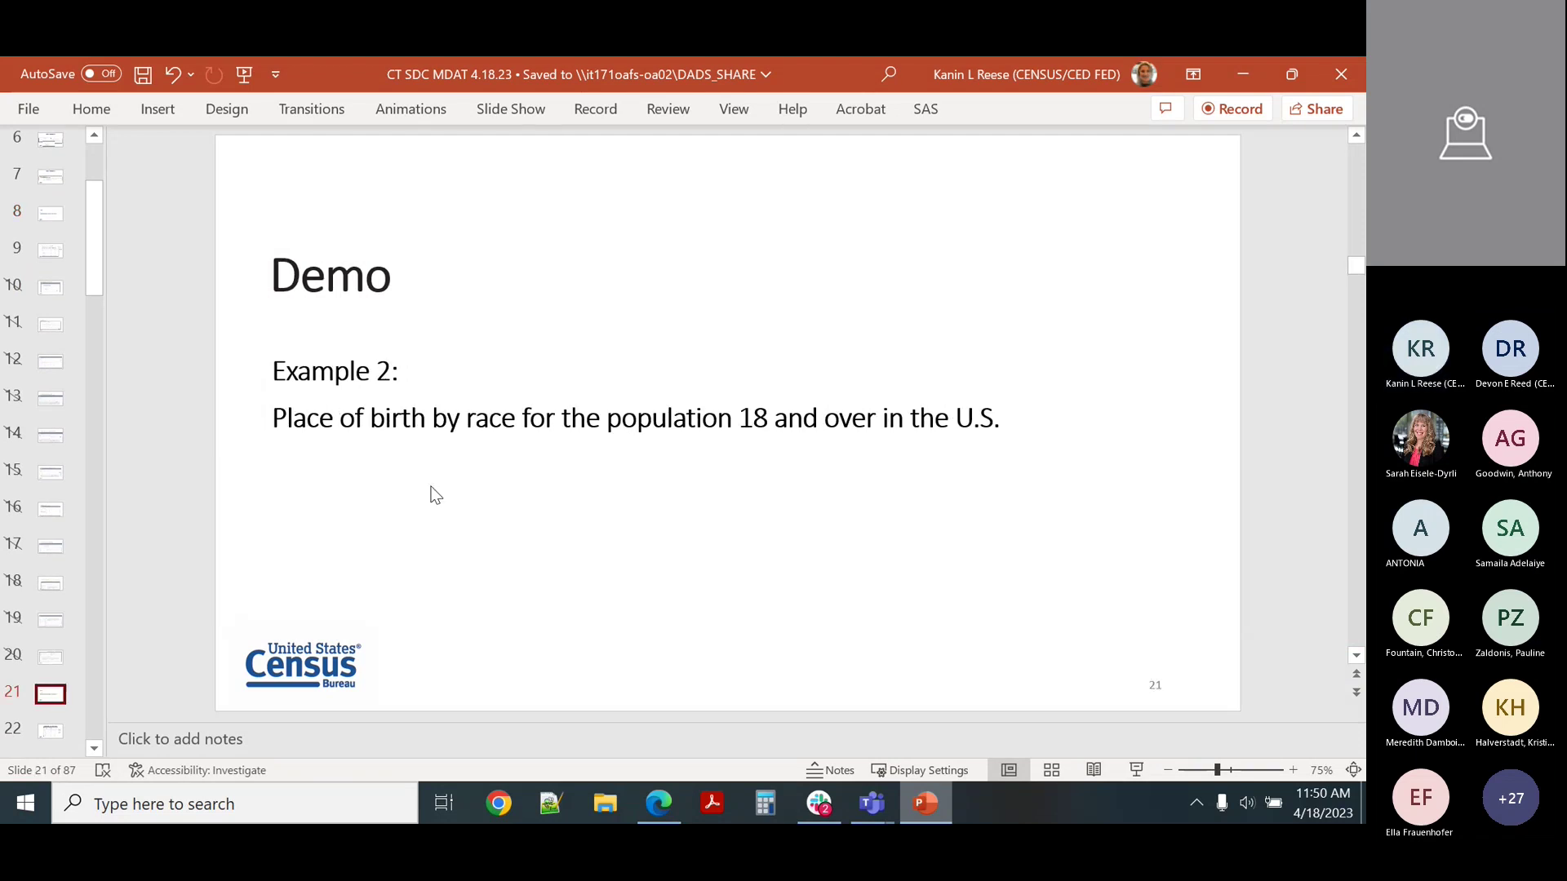
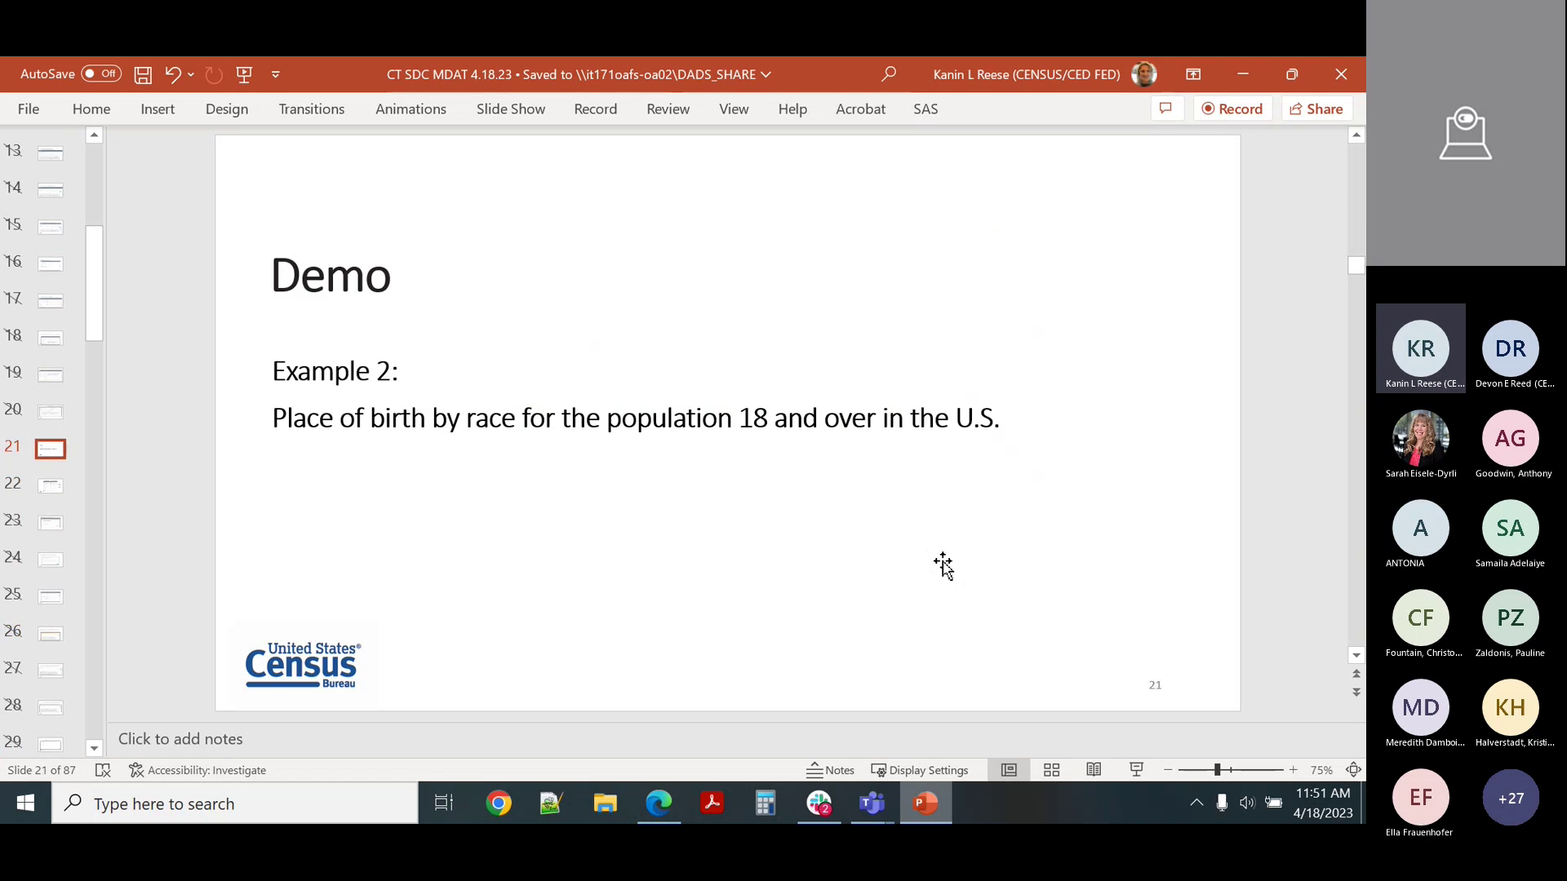
key(Page_Up)
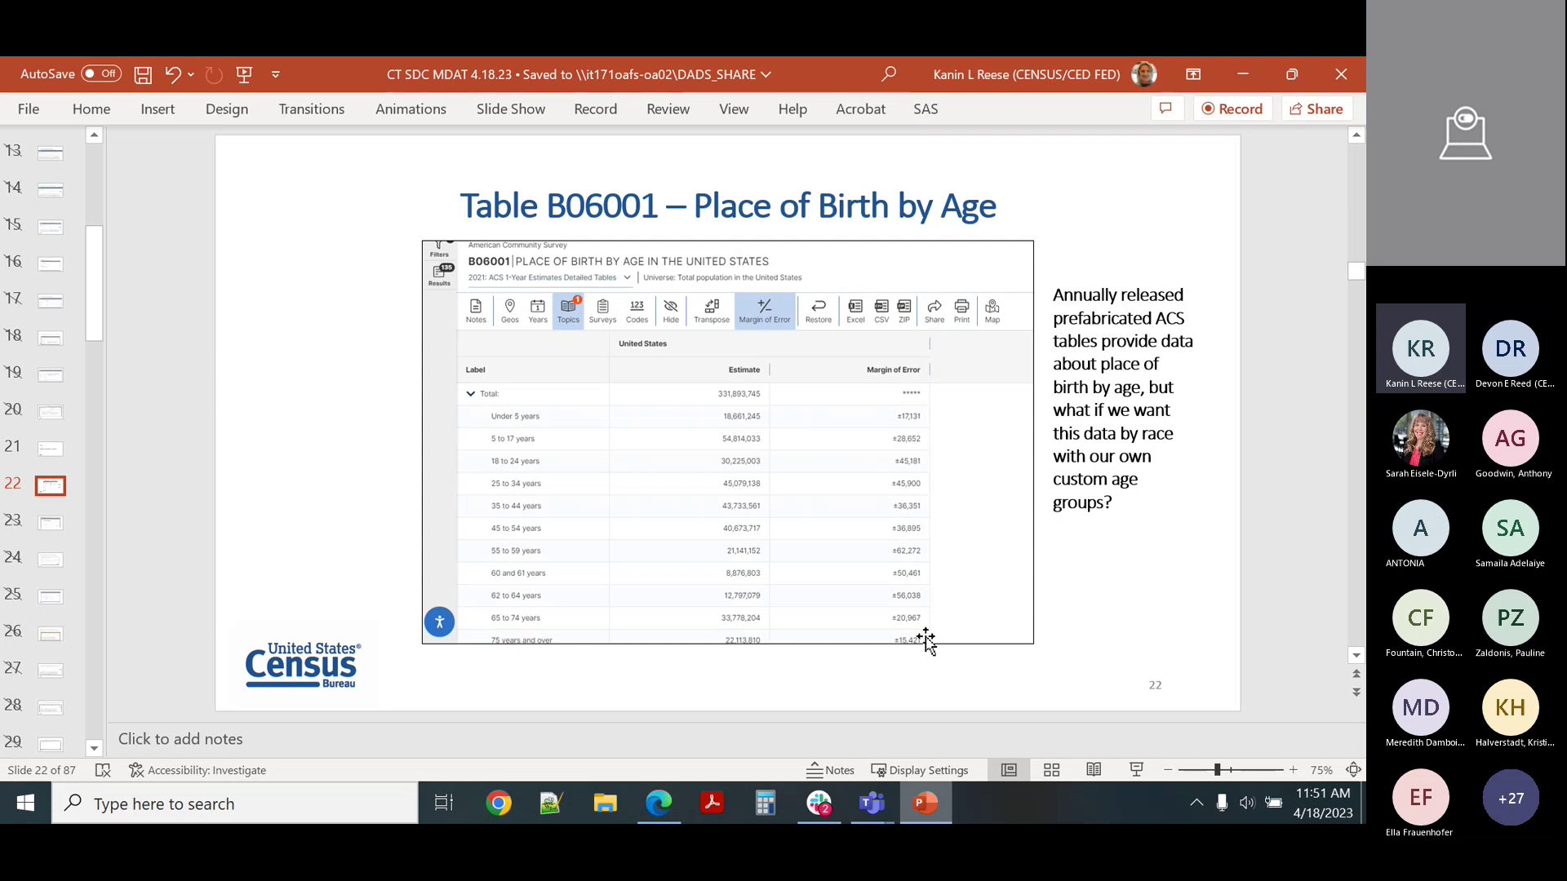
- Switch back to Edge, return to the data.census.gov home page and open the Microdata tool from there
click(657, 804)
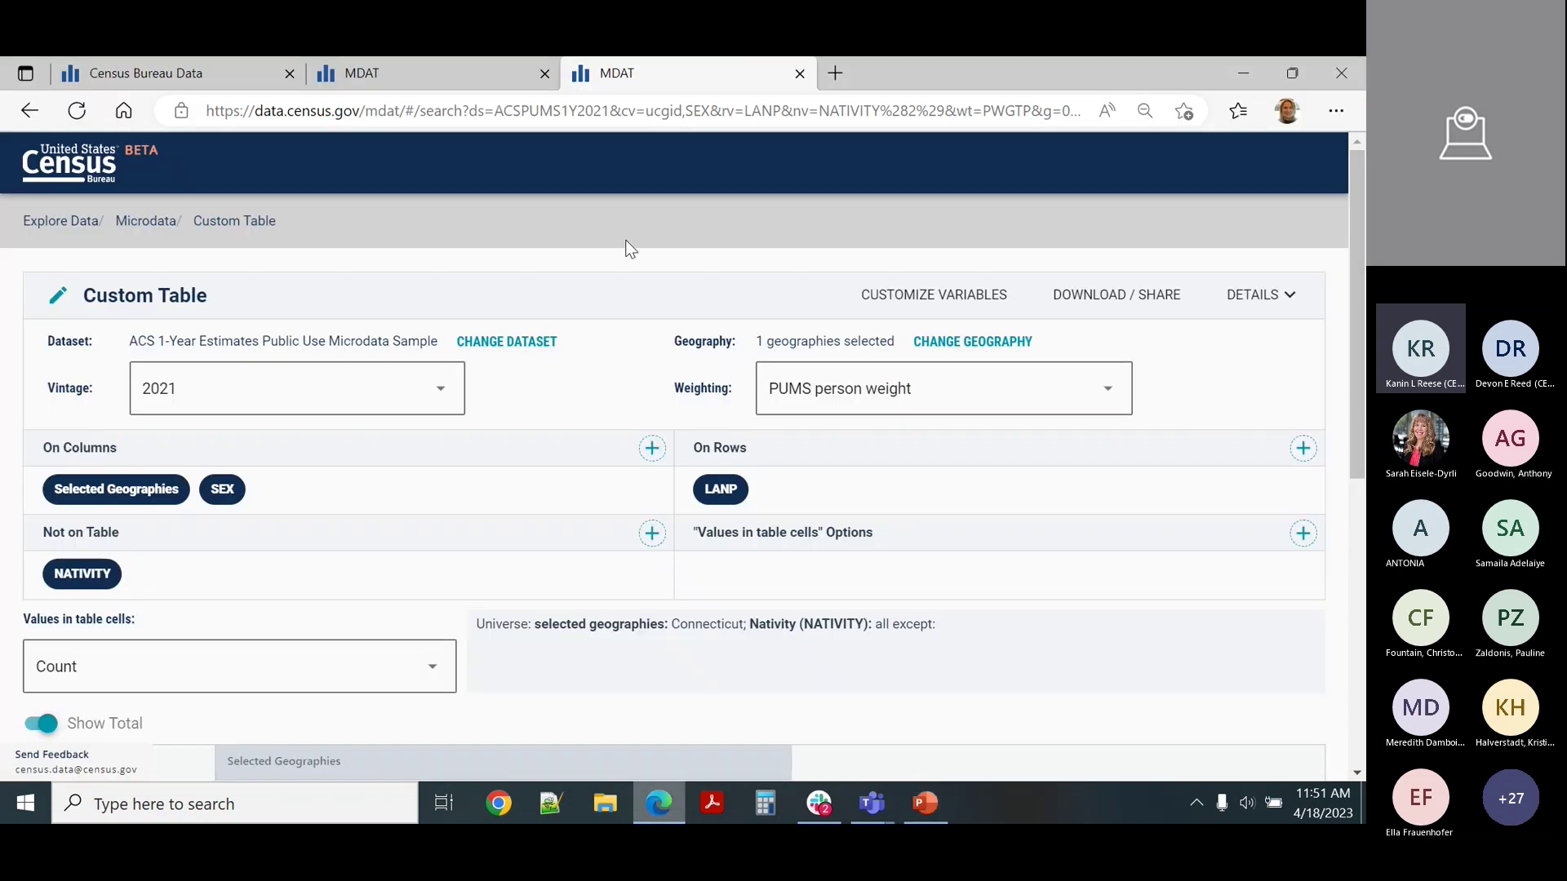
click(78, 181)
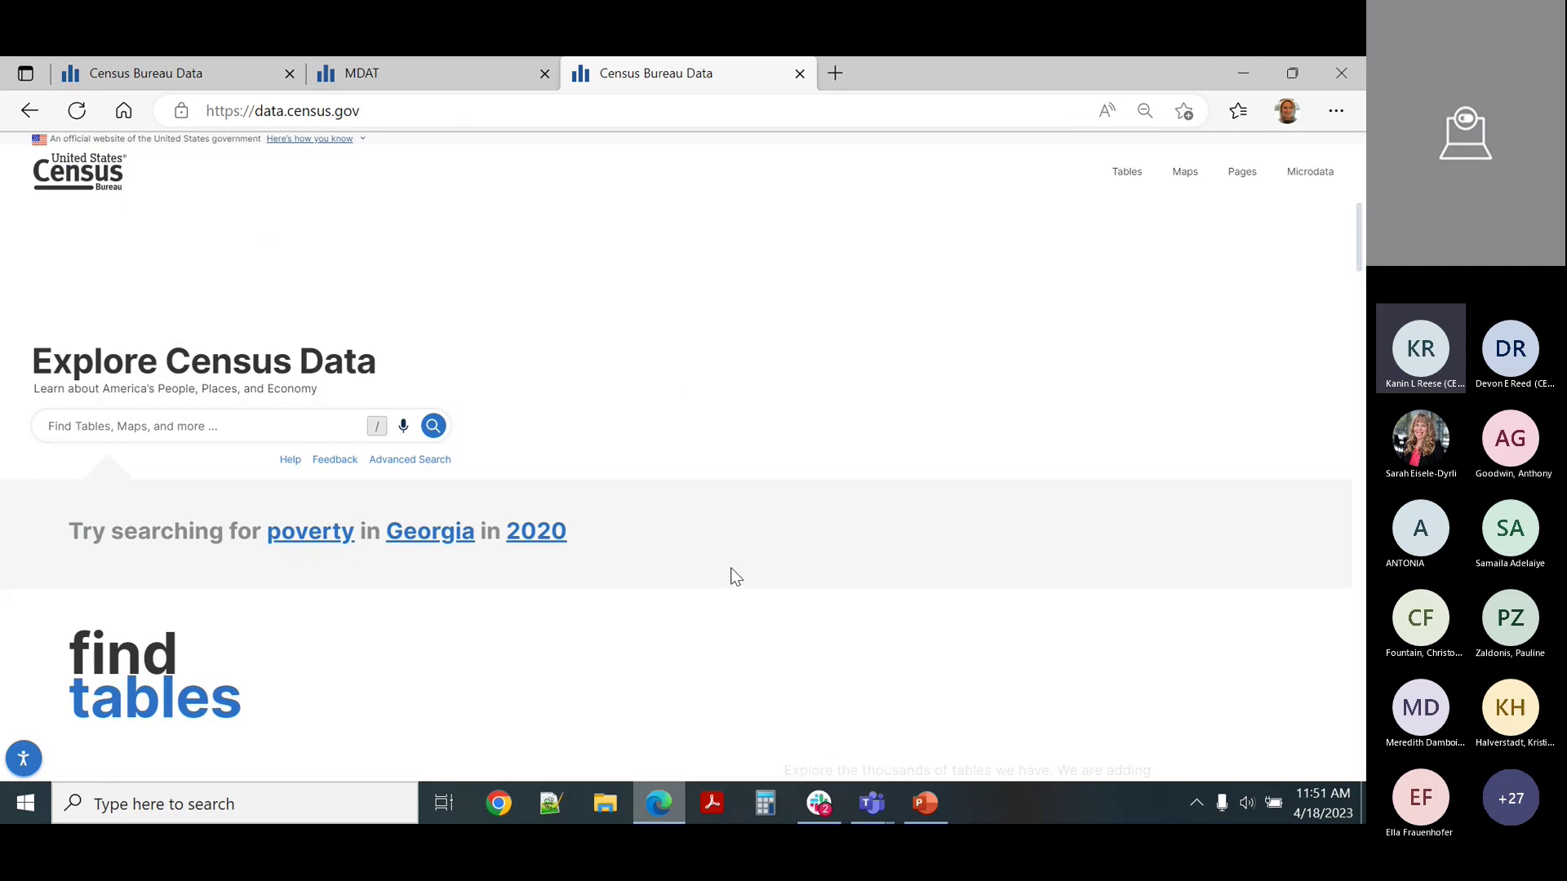
click(1322, 180)
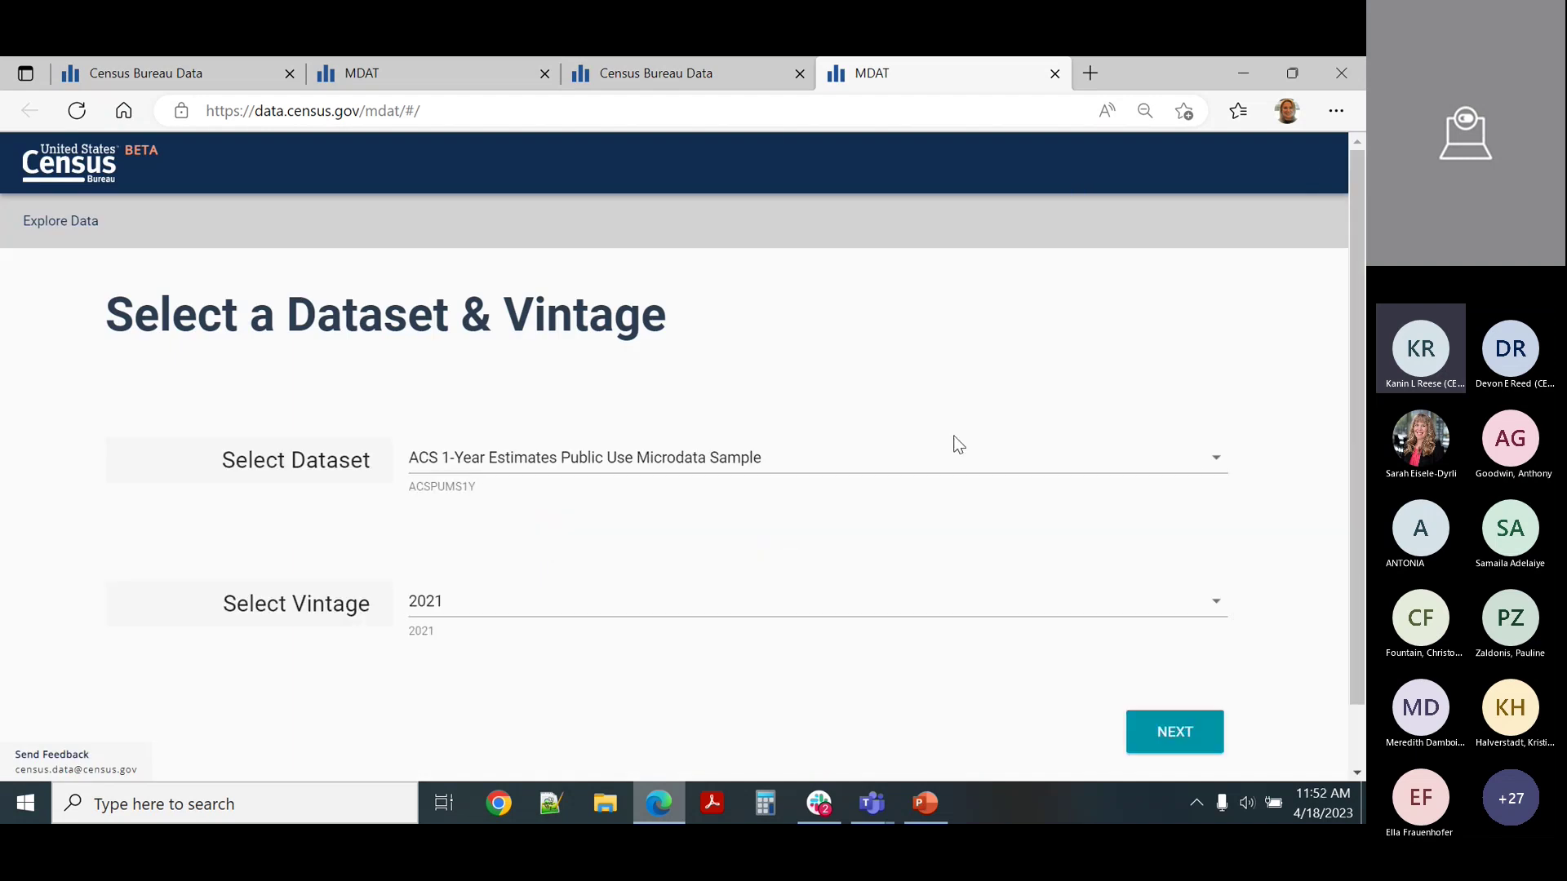
scroll(991, 498, down, 1)
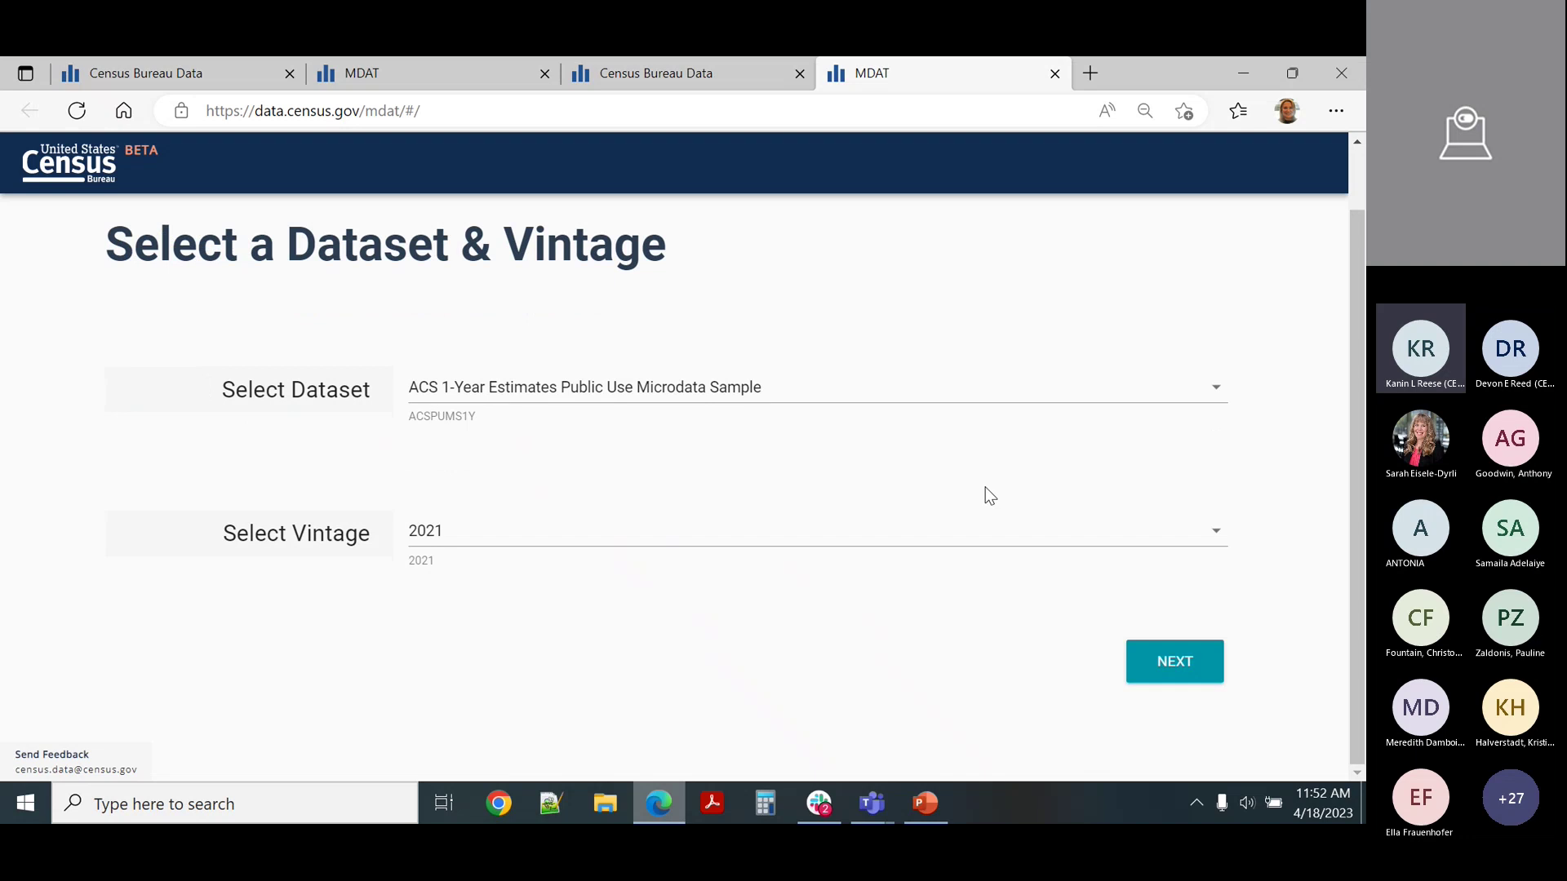
- Continue with the ACS 1-Year Estimates Public Use Microdata Sample dataset and the 2021 vintage to reach variable selection
click(1180, 680)
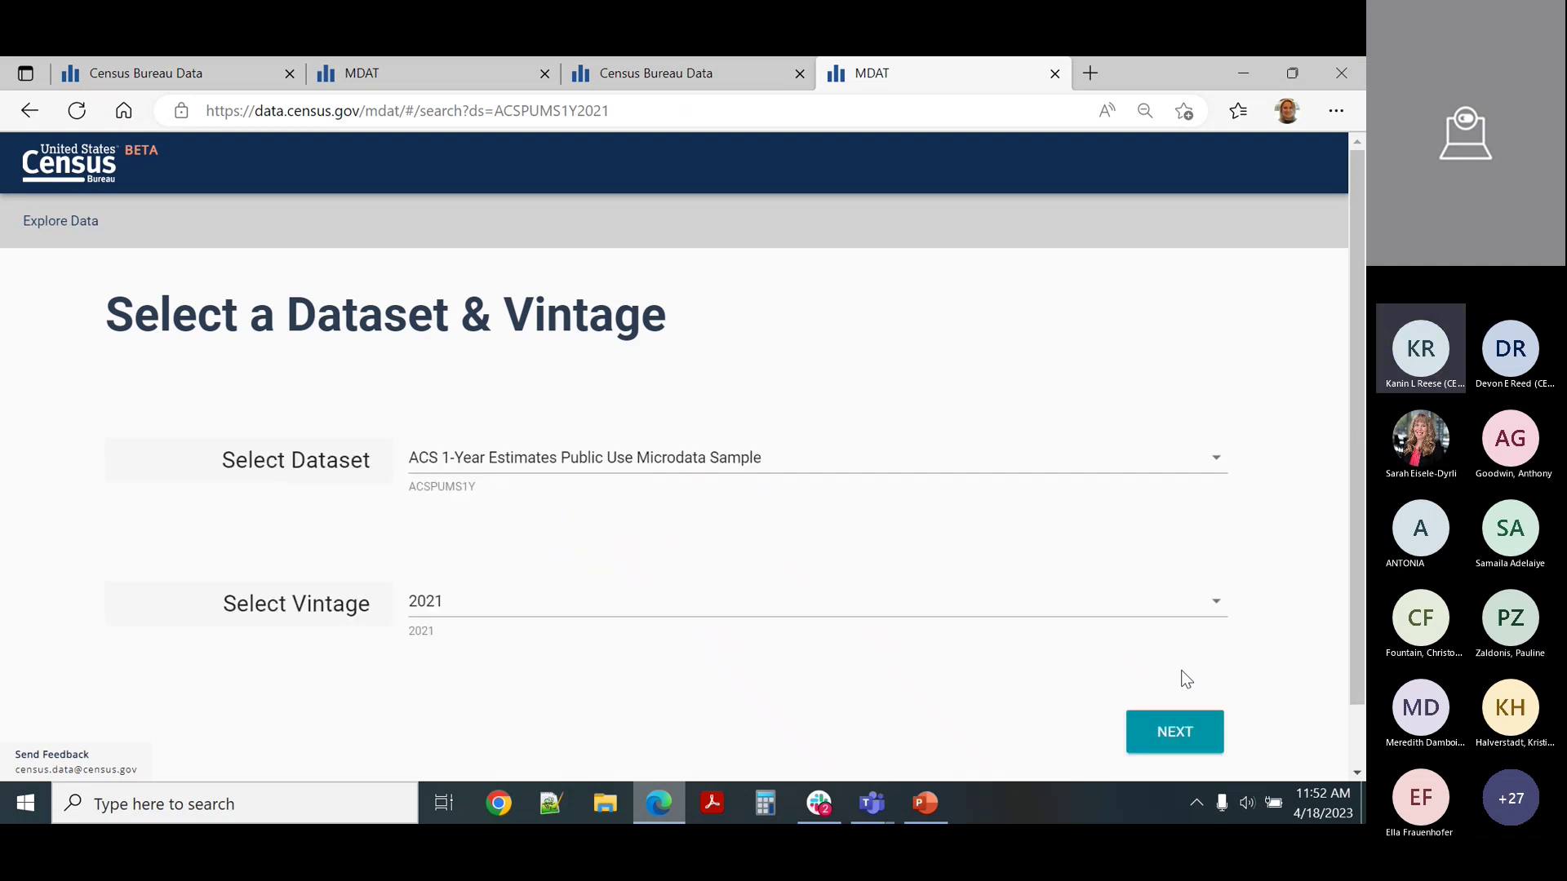
click(1187, 729)
click(1188, 729)
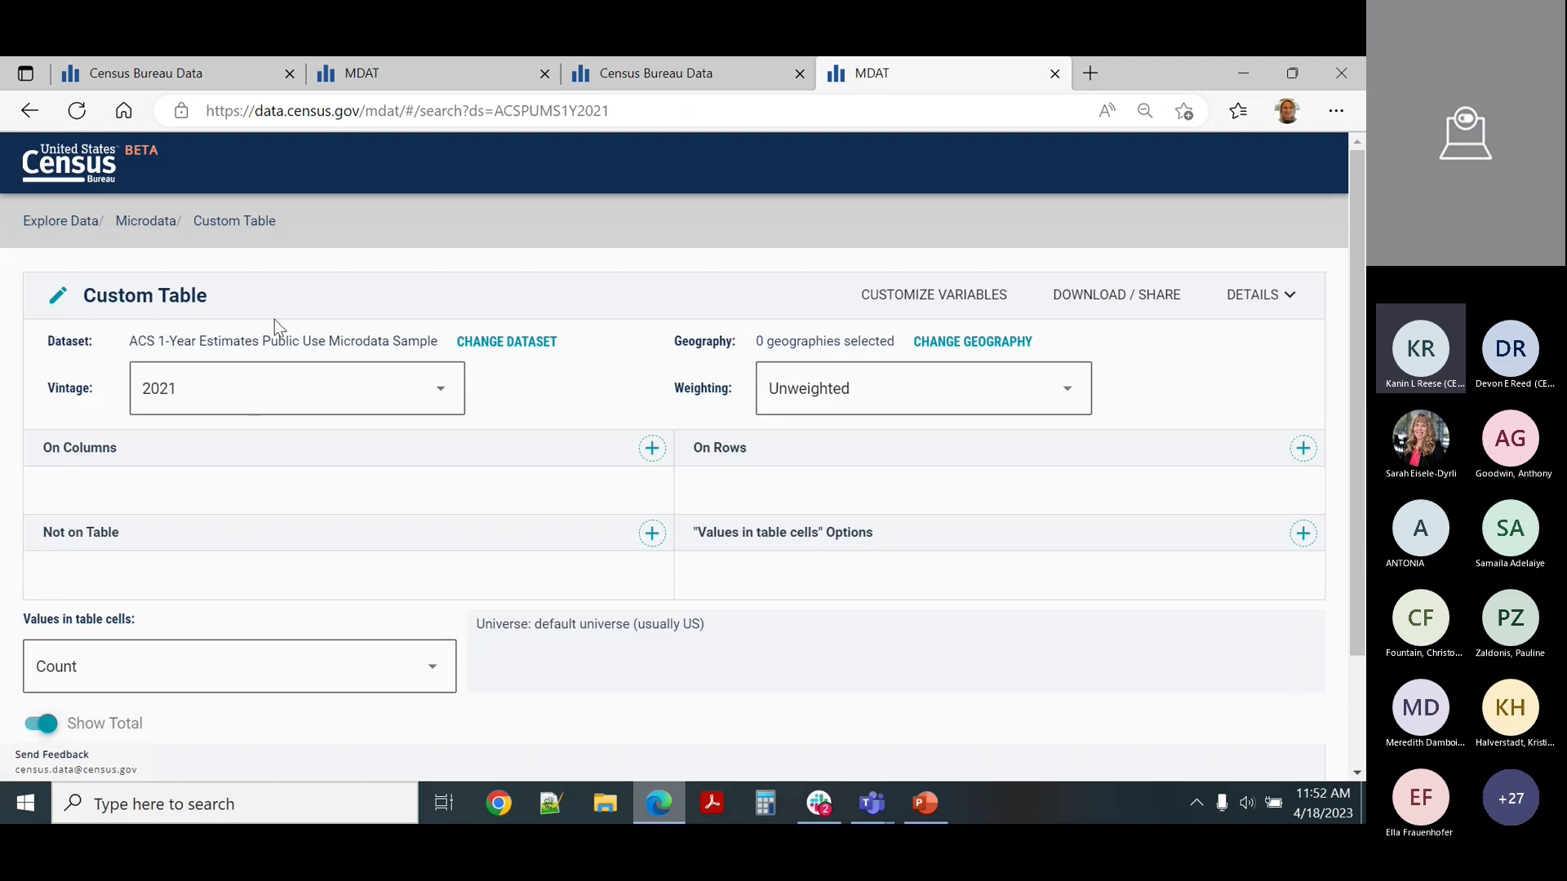
click(131, 222)
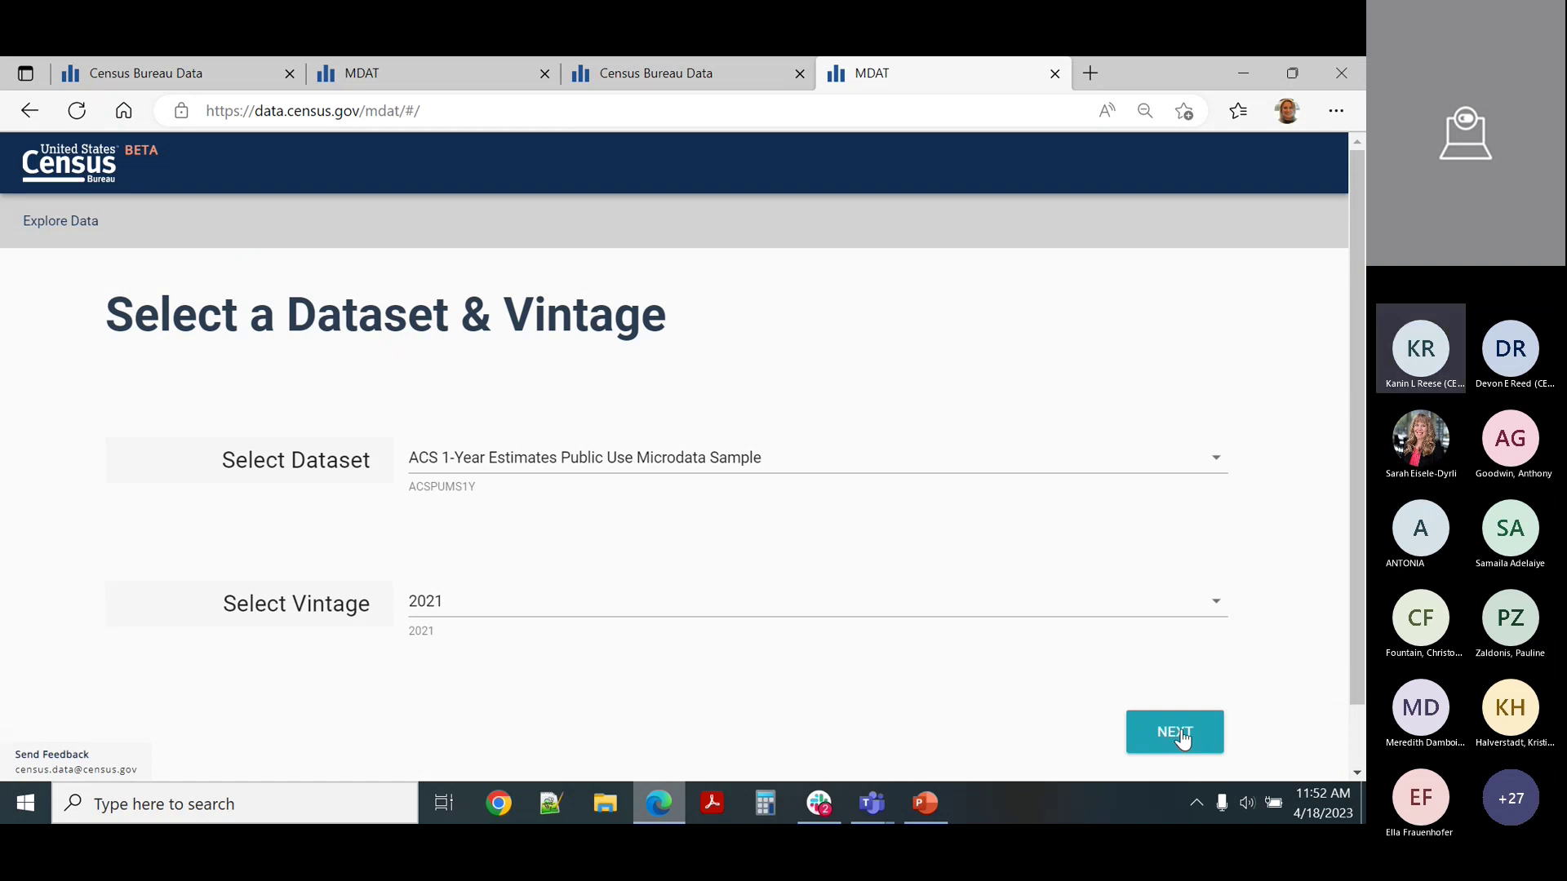
click(1179, 735)
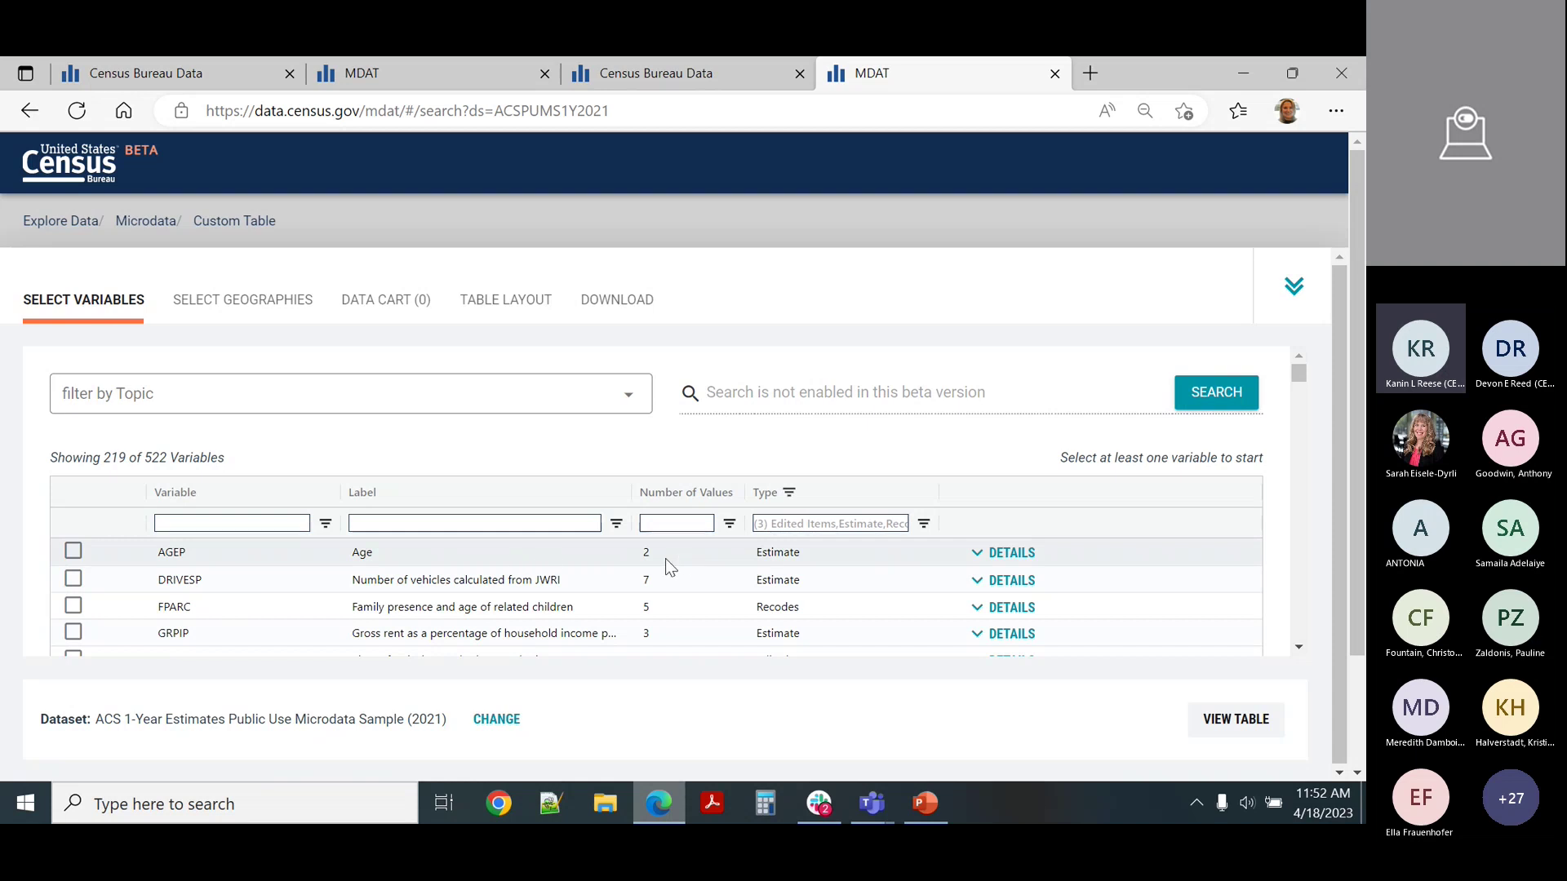
- View the details of the AGEP age variable, add it to the data cart, and filter the variable labels by "race"
click(1005, 554)
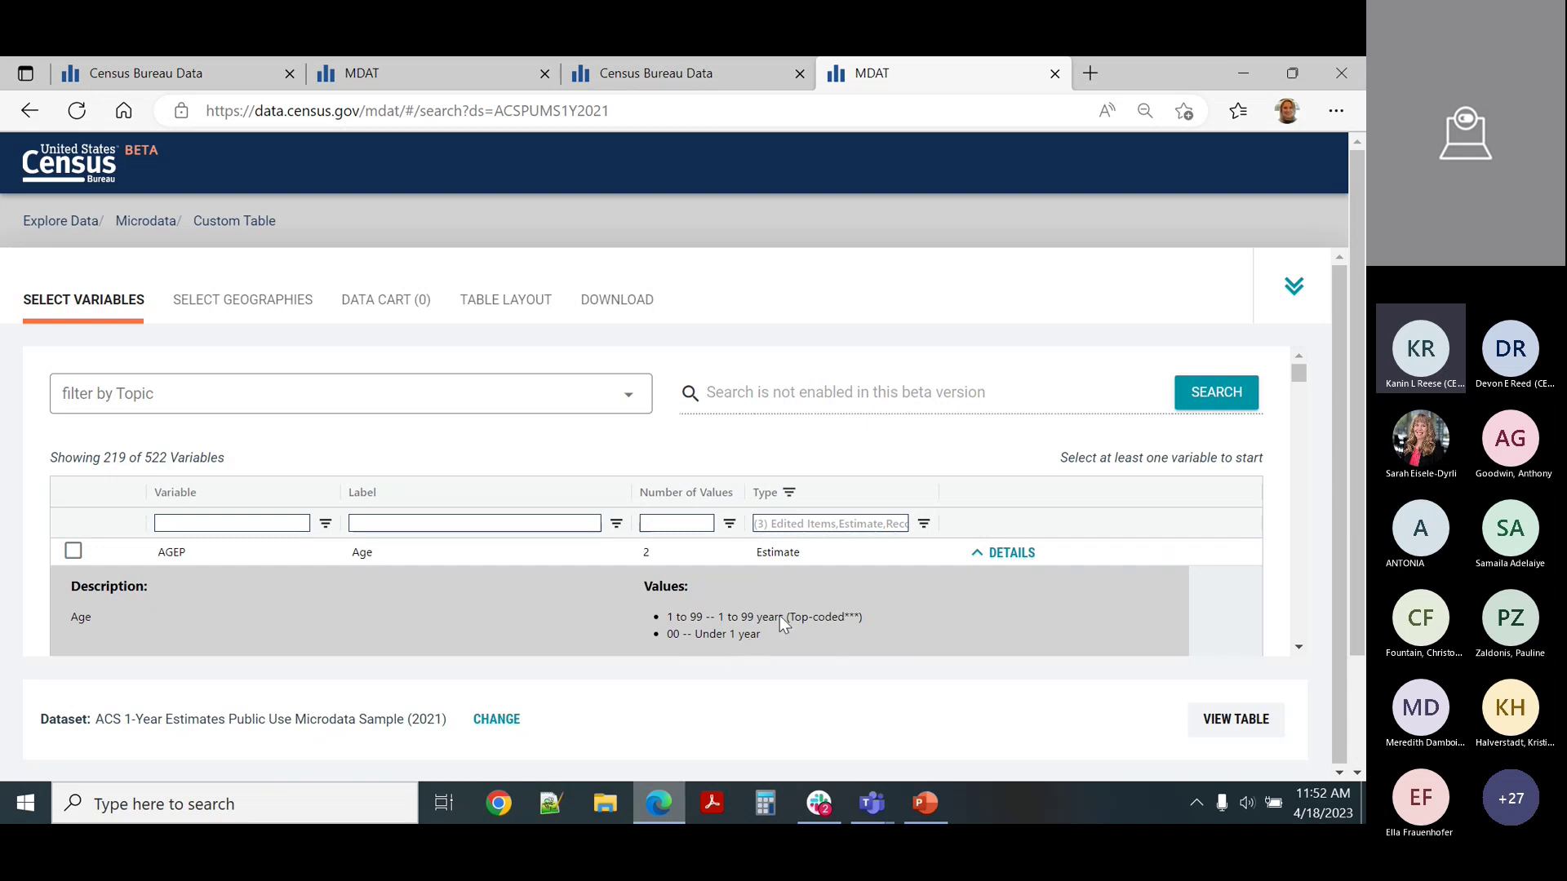
click(73, 552)
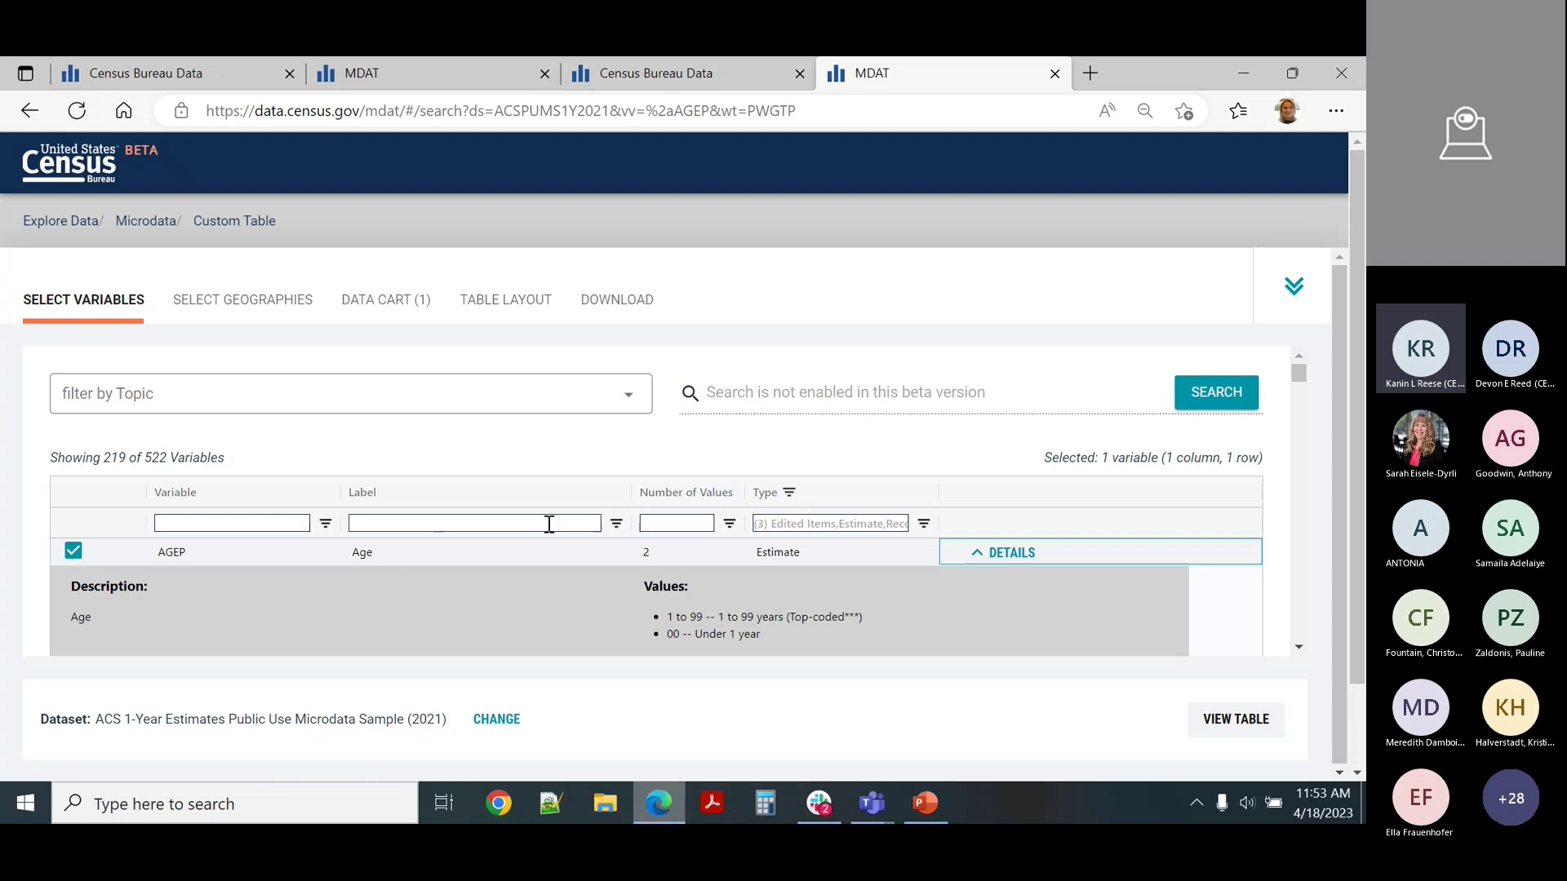
click(398, 523)
text(race)
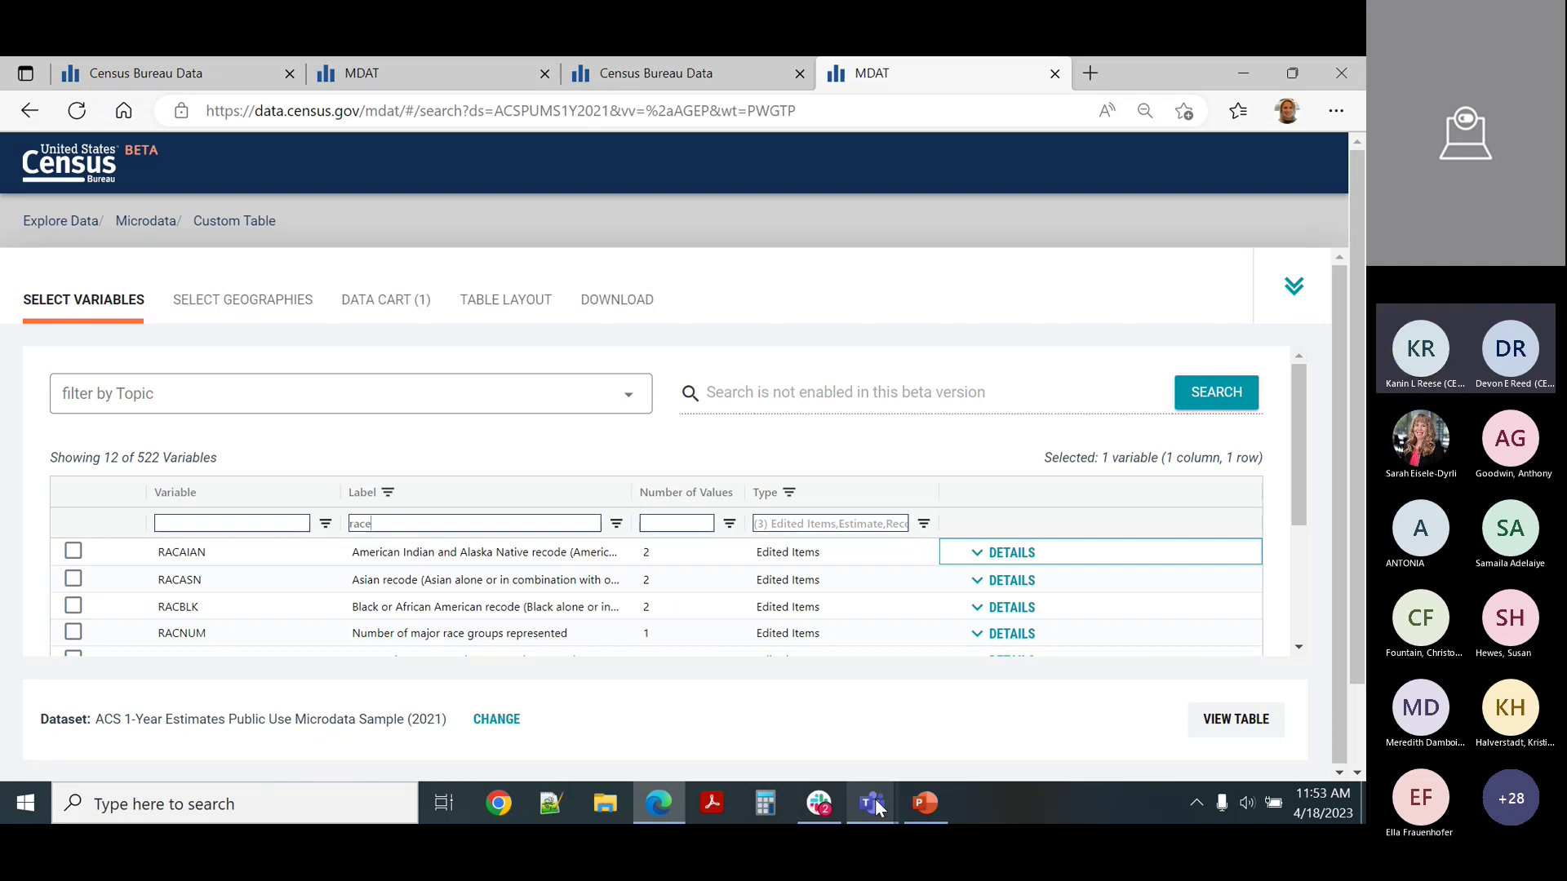
- Check the meeting chat in Teams for questions and return to the microdata tool in Edge
mouse_move(876, 806)
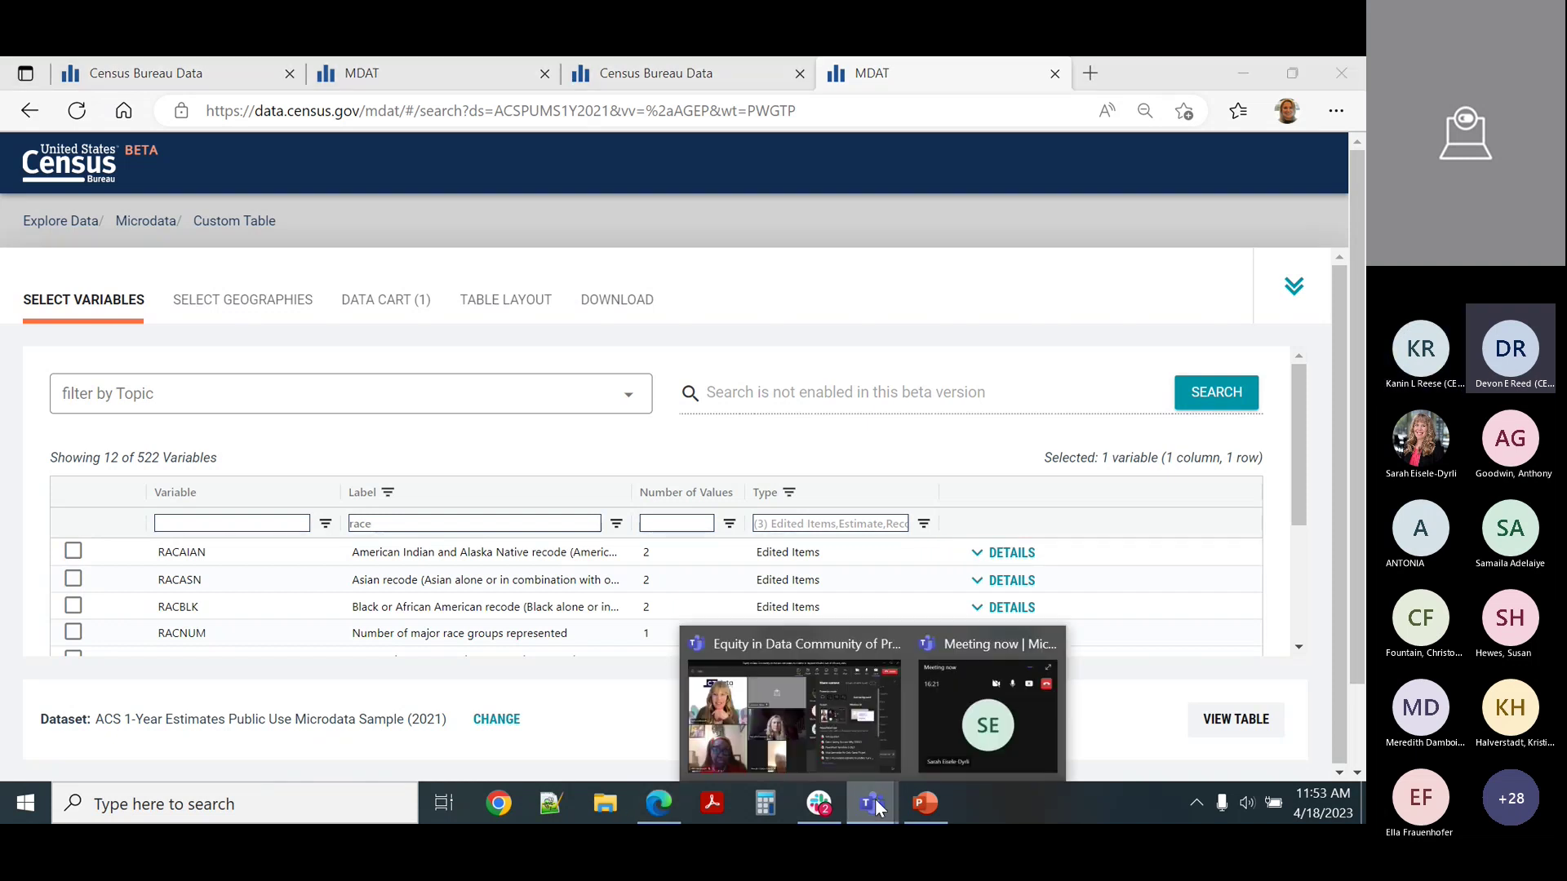
click(878, 765)
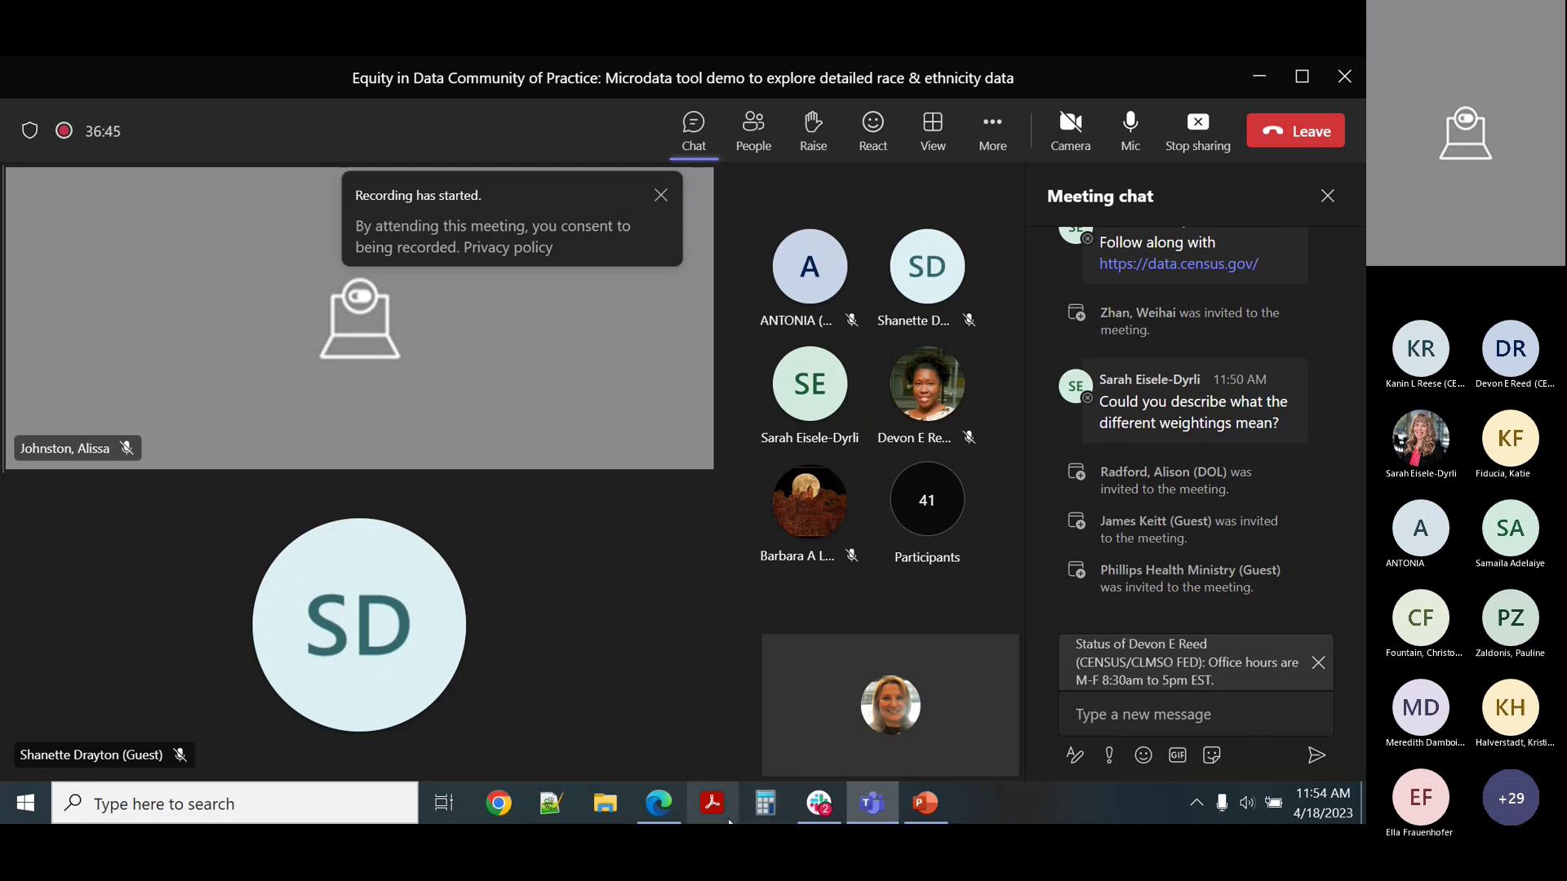
mouse_move(676, 808)
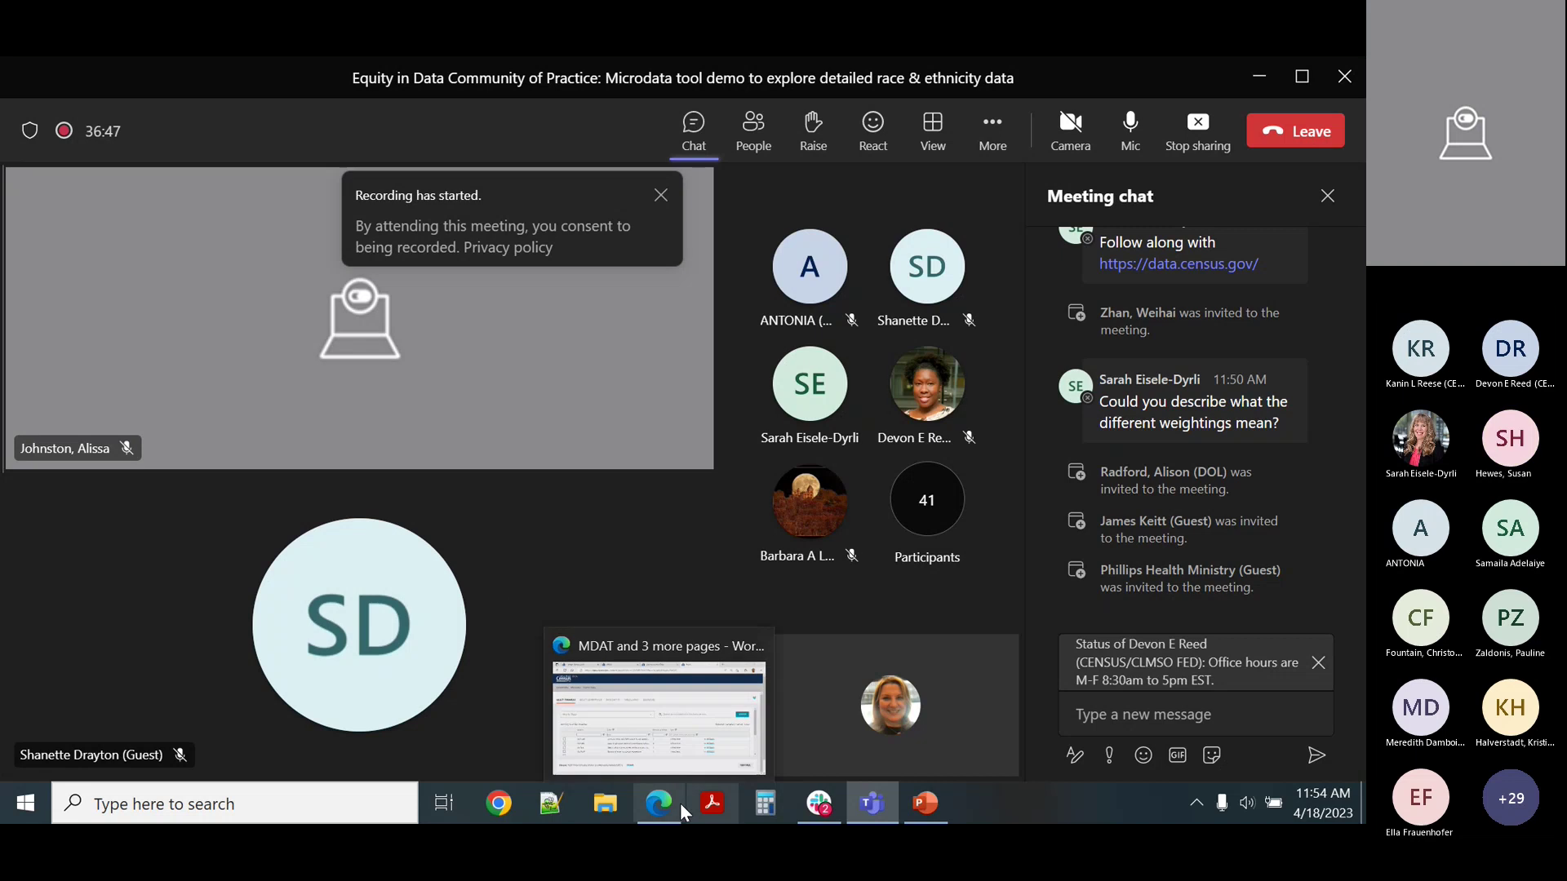
click(673, 803)
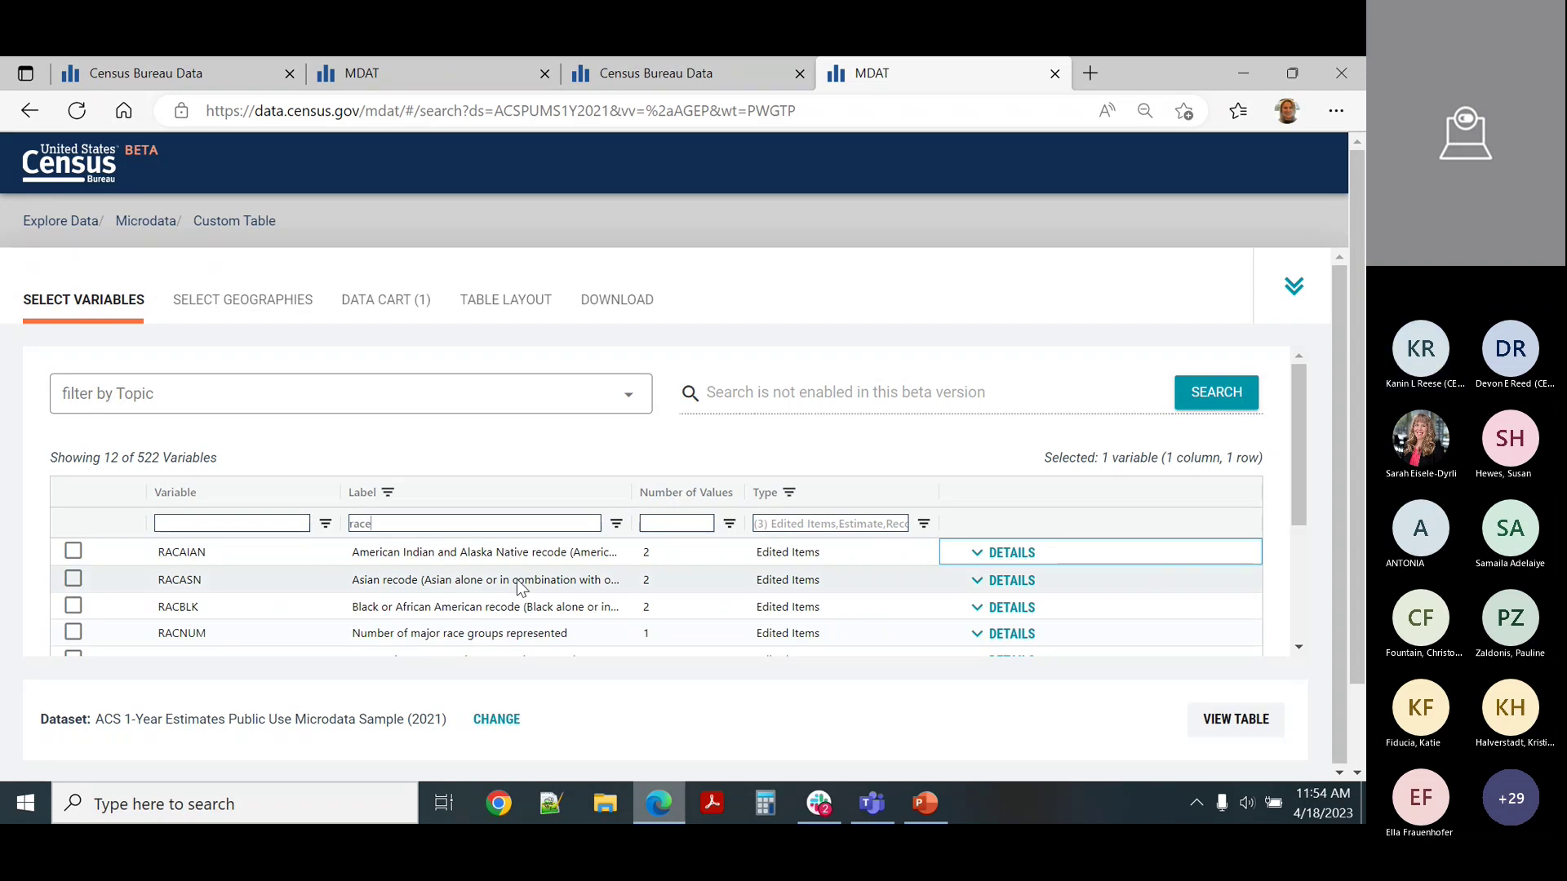
- Examine the list of race variables, including the value details of RACAIAN and RAC3P
scroll(1306, 524, down, 2)
drag(1311, 543, 1322, 604)
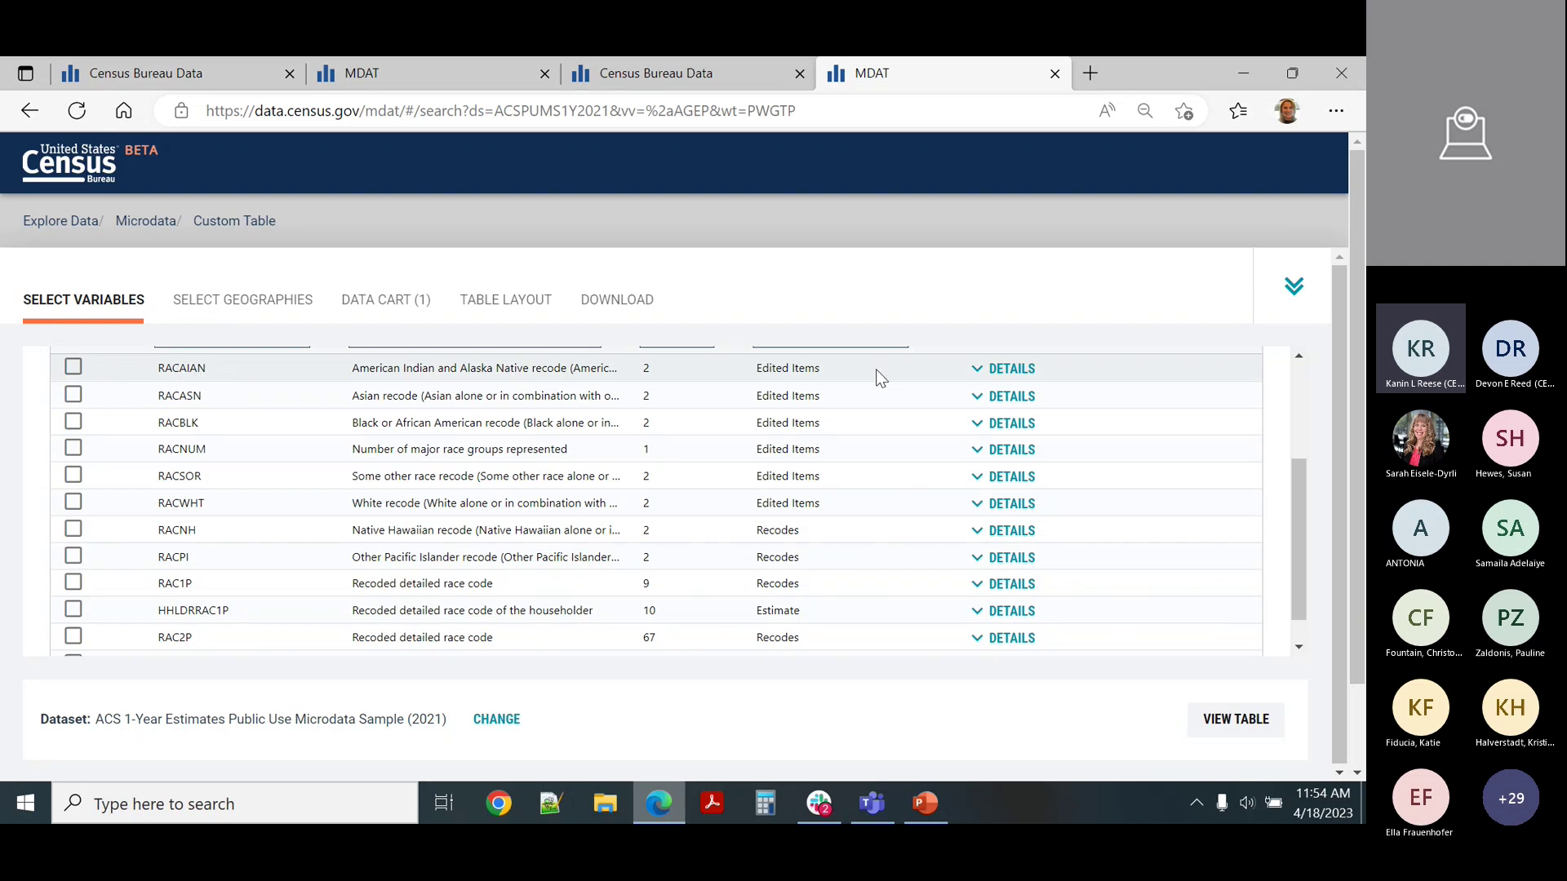
click(1018, 374)
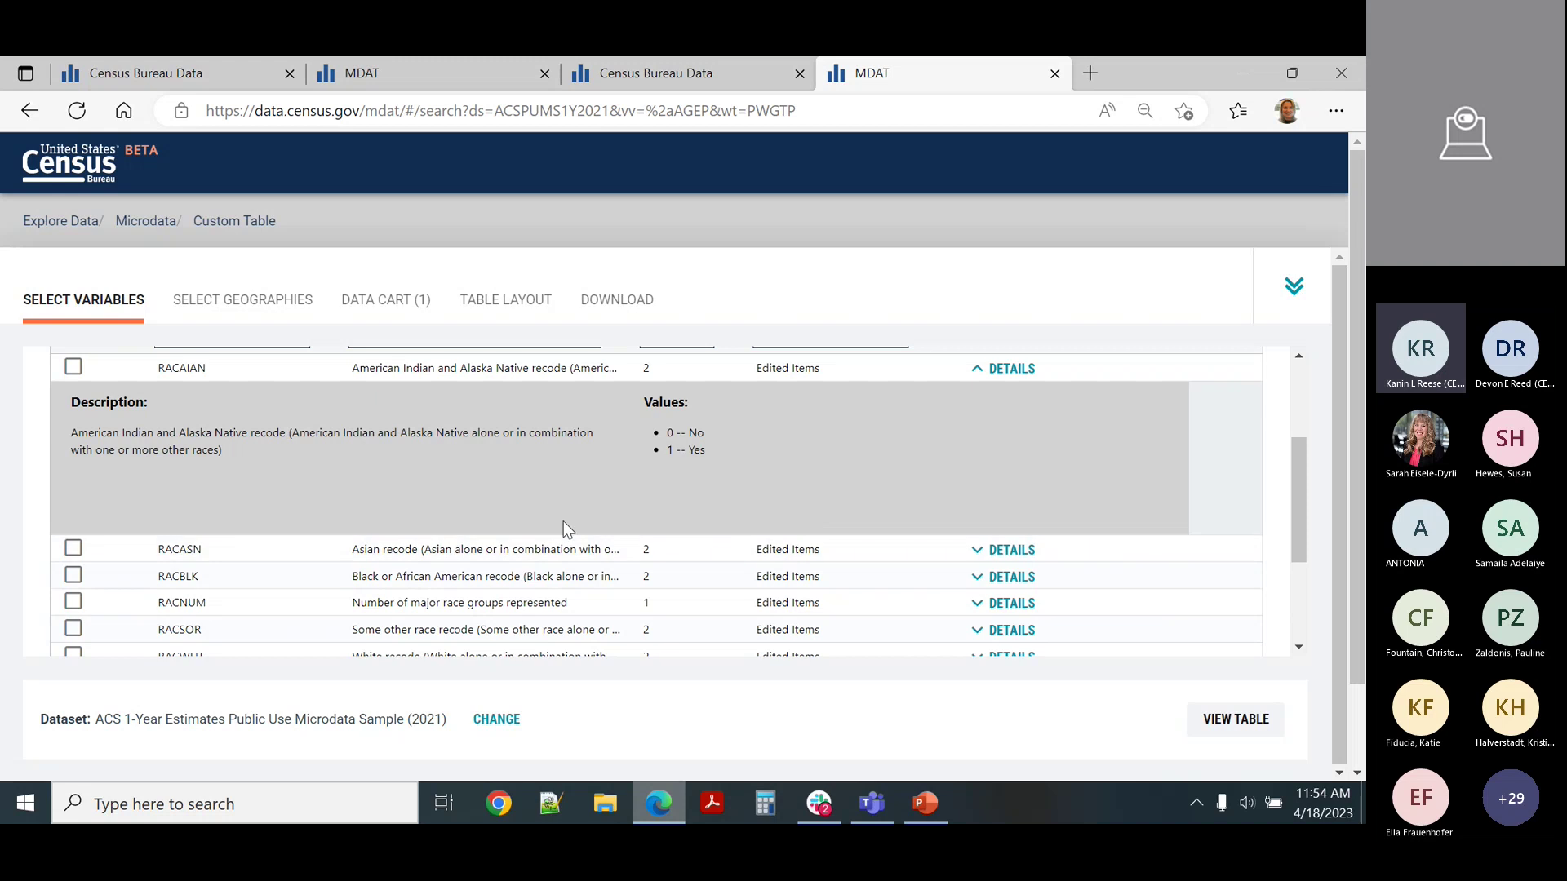
scroll(597, 548, down, 2)
scroll(596, 516, down, 1)
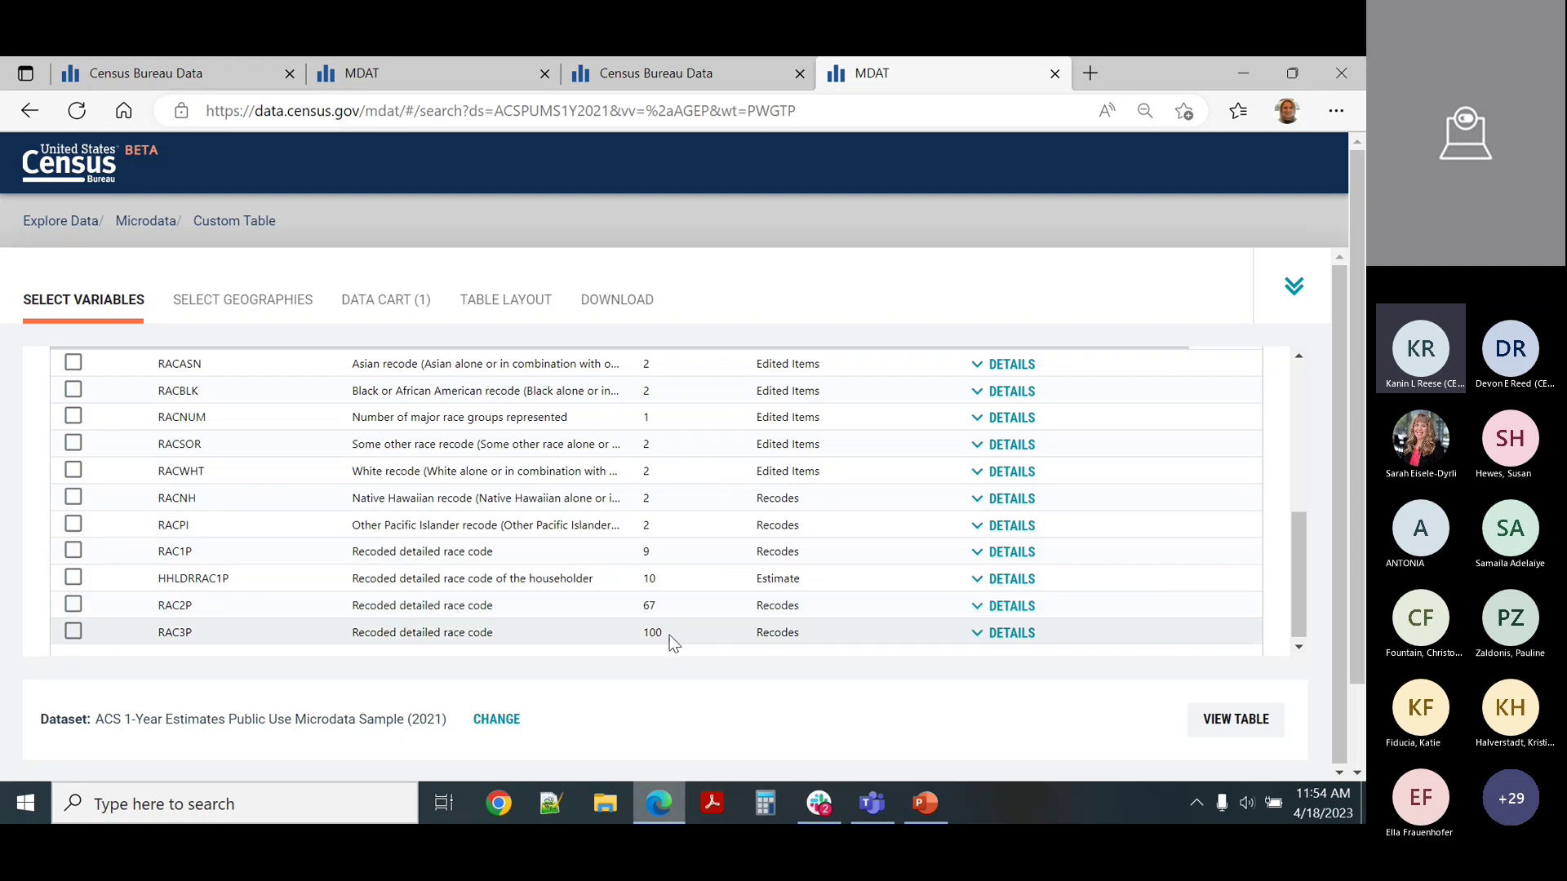
click(1016, 636)
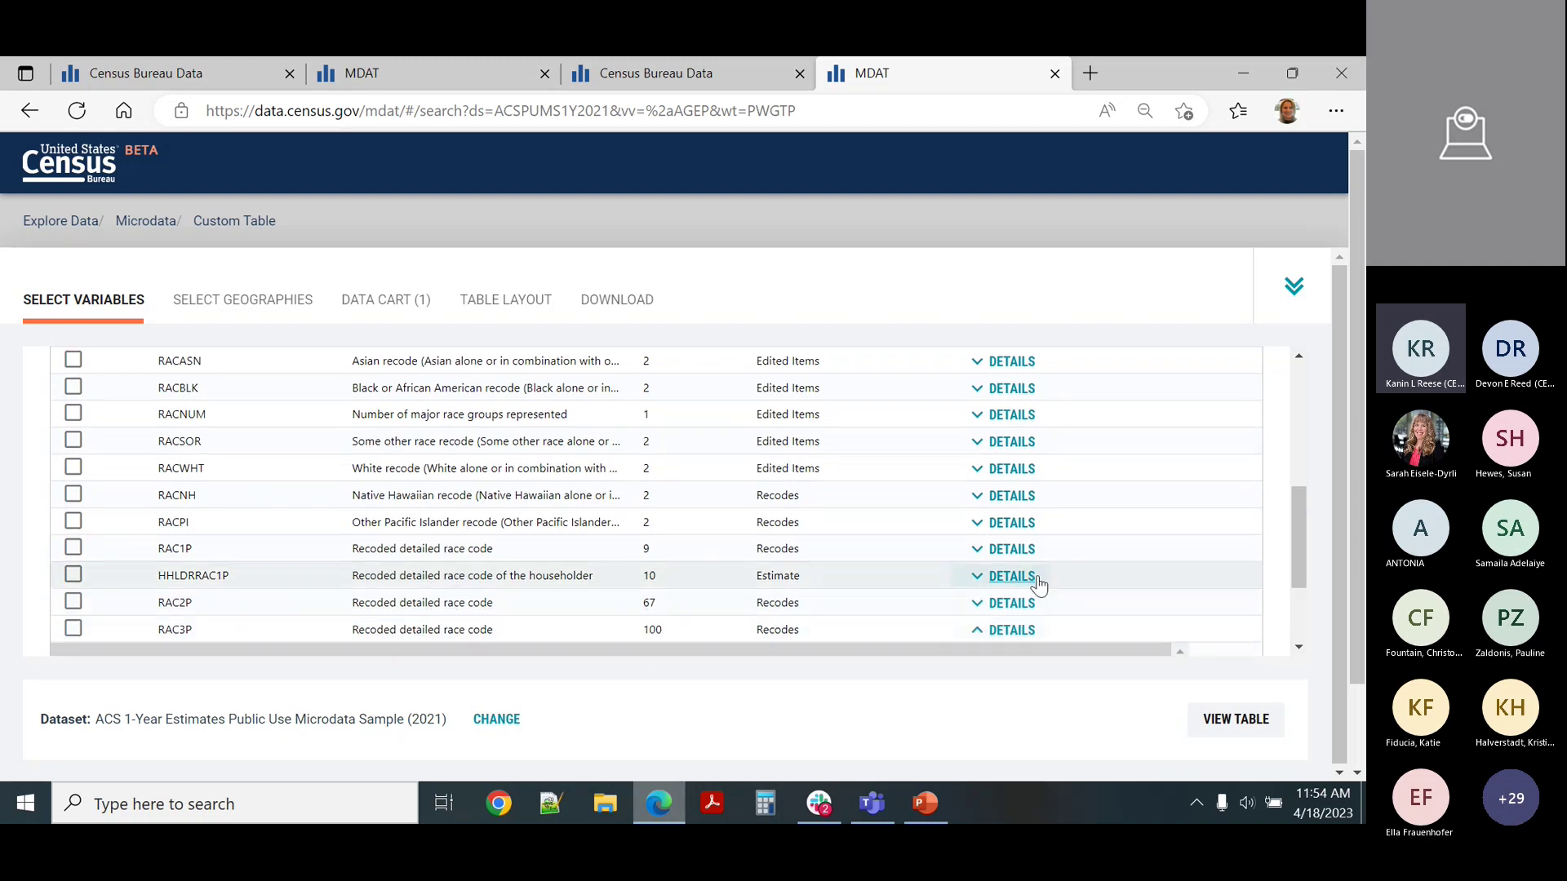
scroll(1036, 571, down, 4)
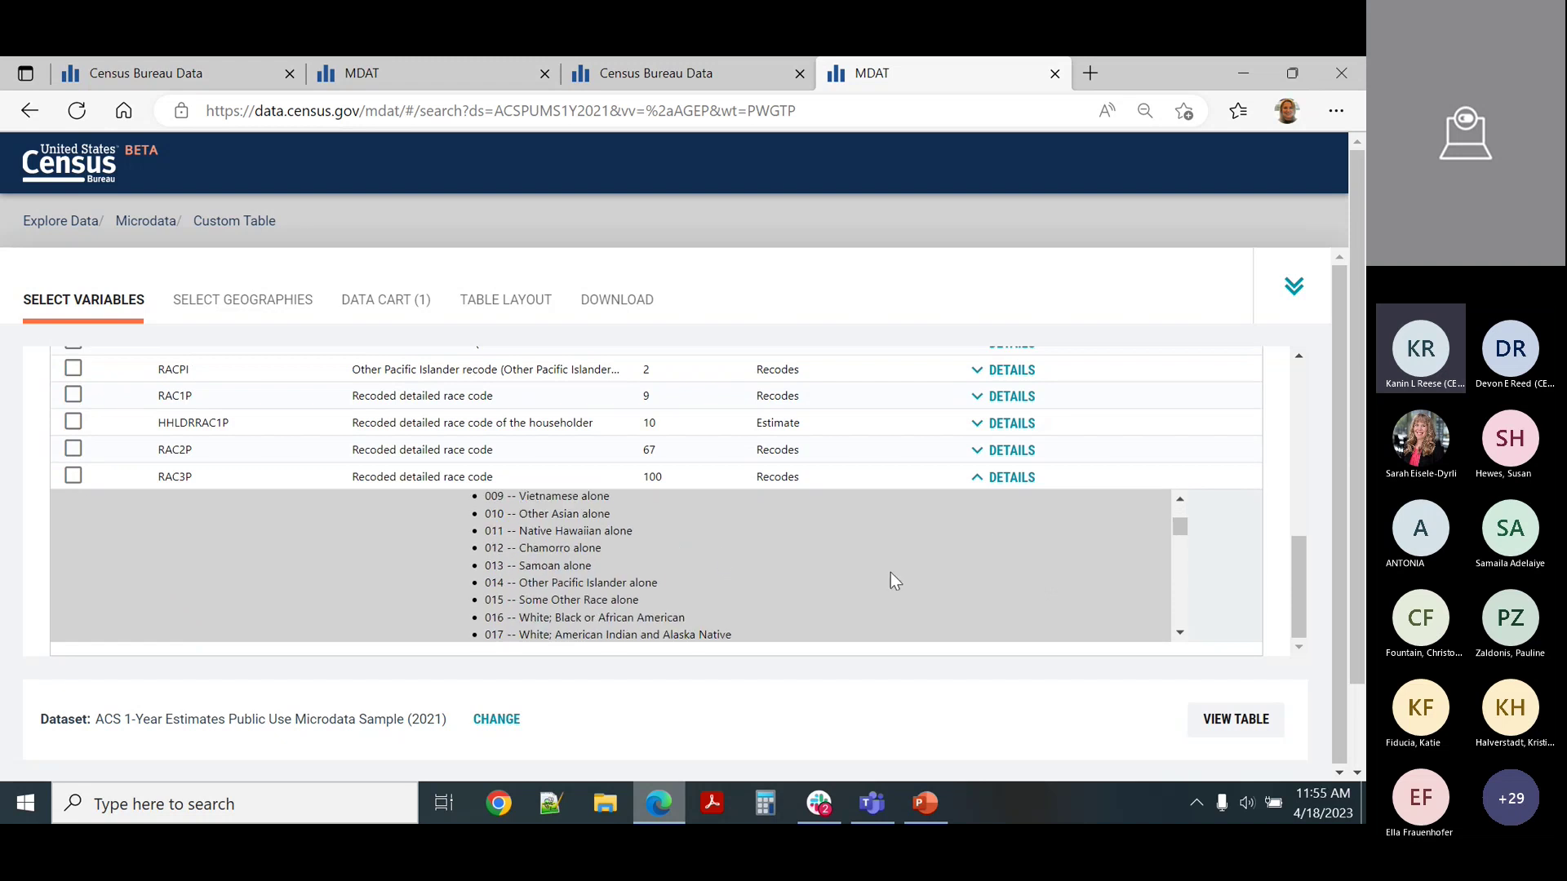
scroll(890, 572, up, 5)
scroll(791, 517, up, 1)
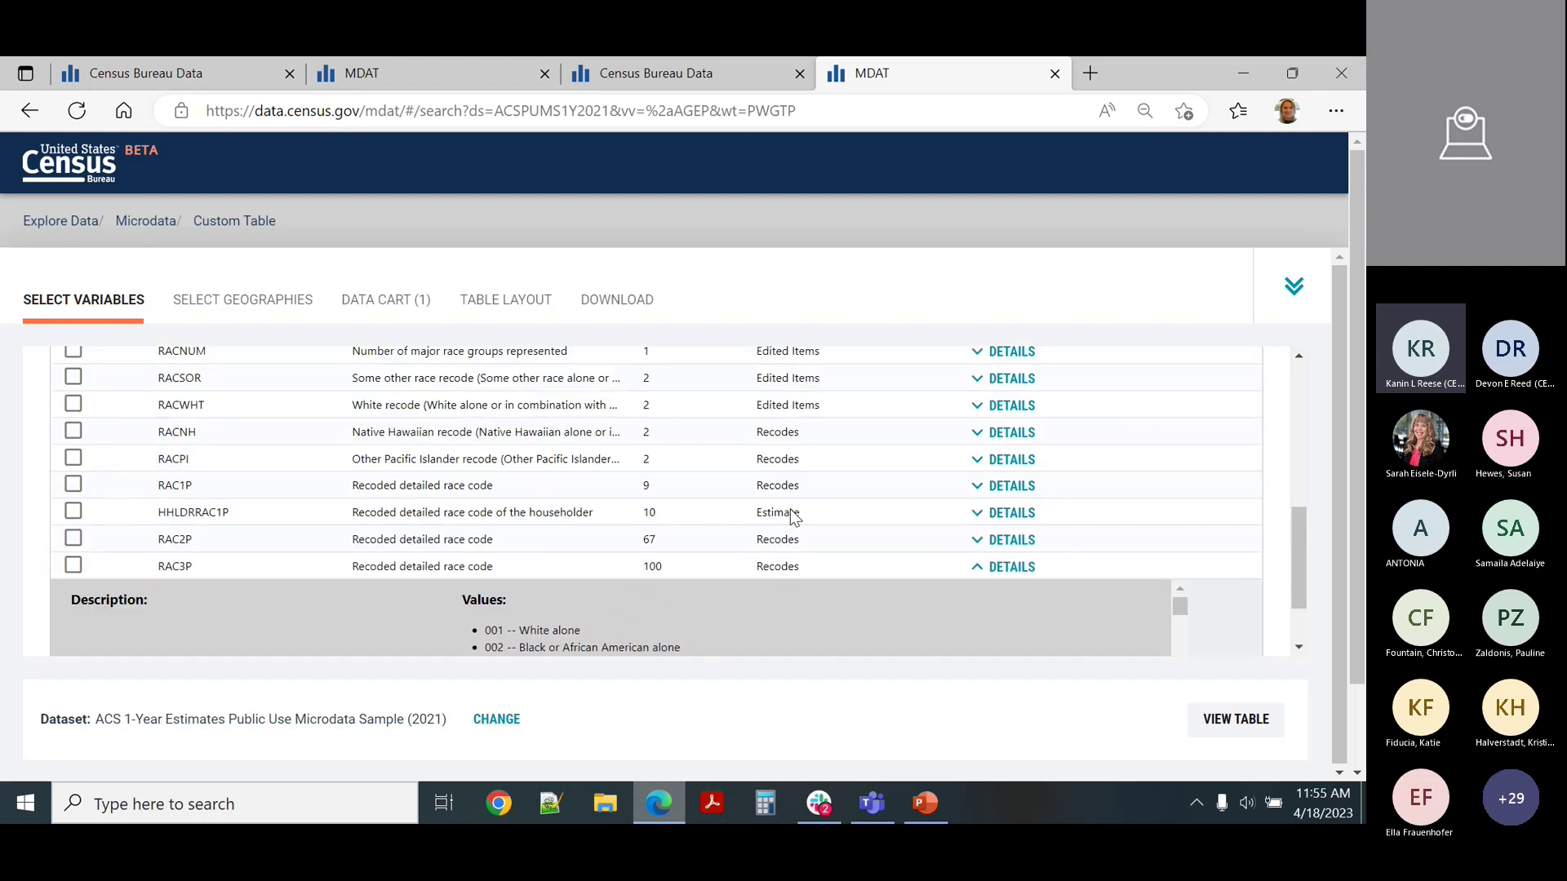
- Review the value details of the RAC1P recoded detailed race code and add the variable to the data cart
click(985, 492)
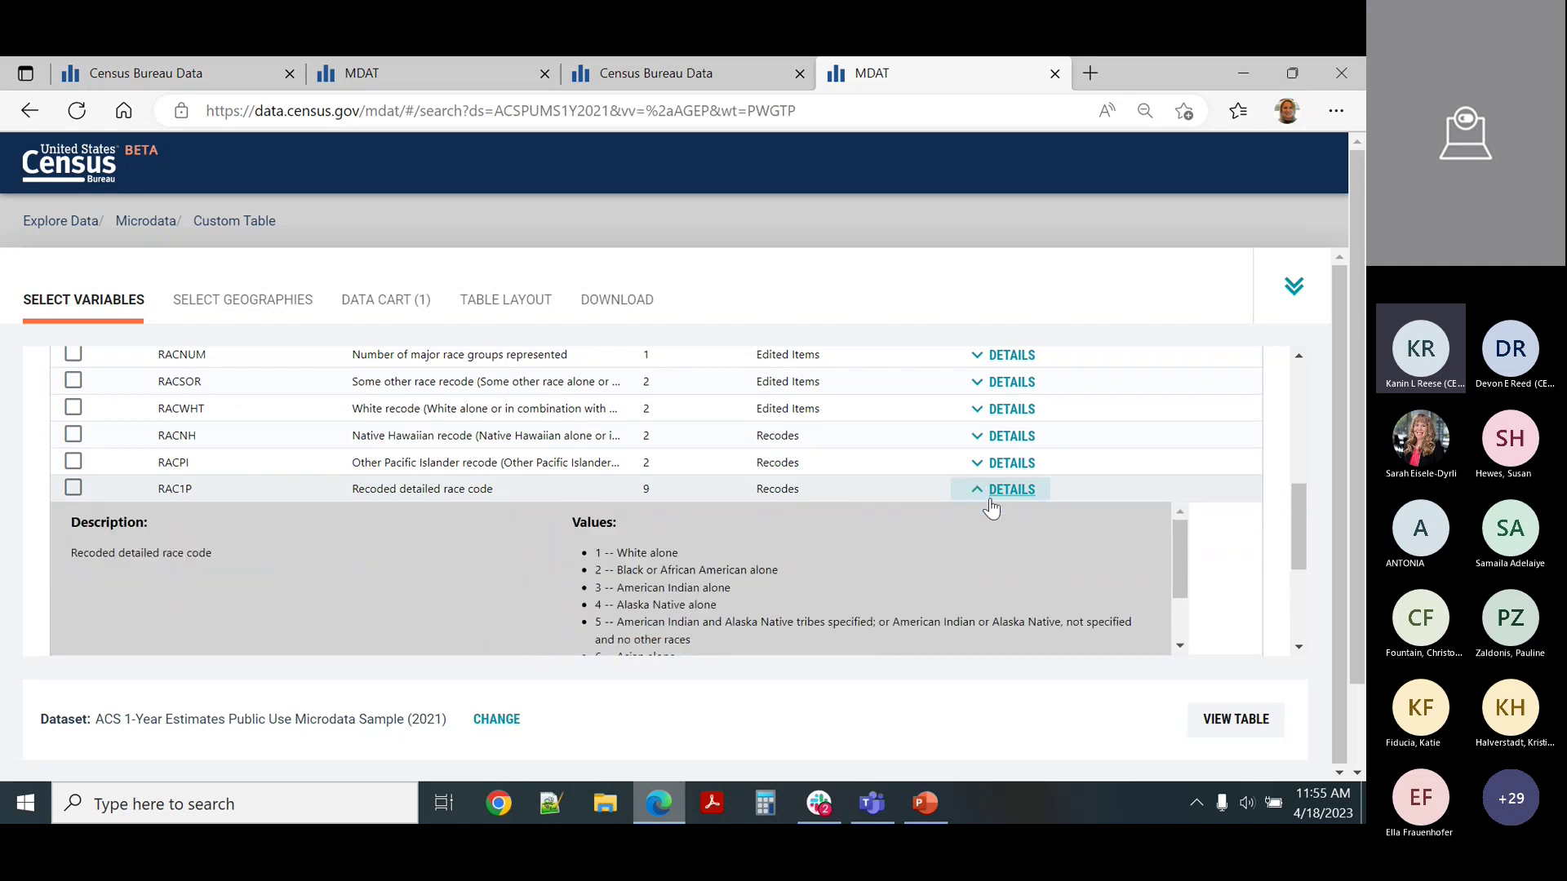
scroll(1035, 551, down, 1)
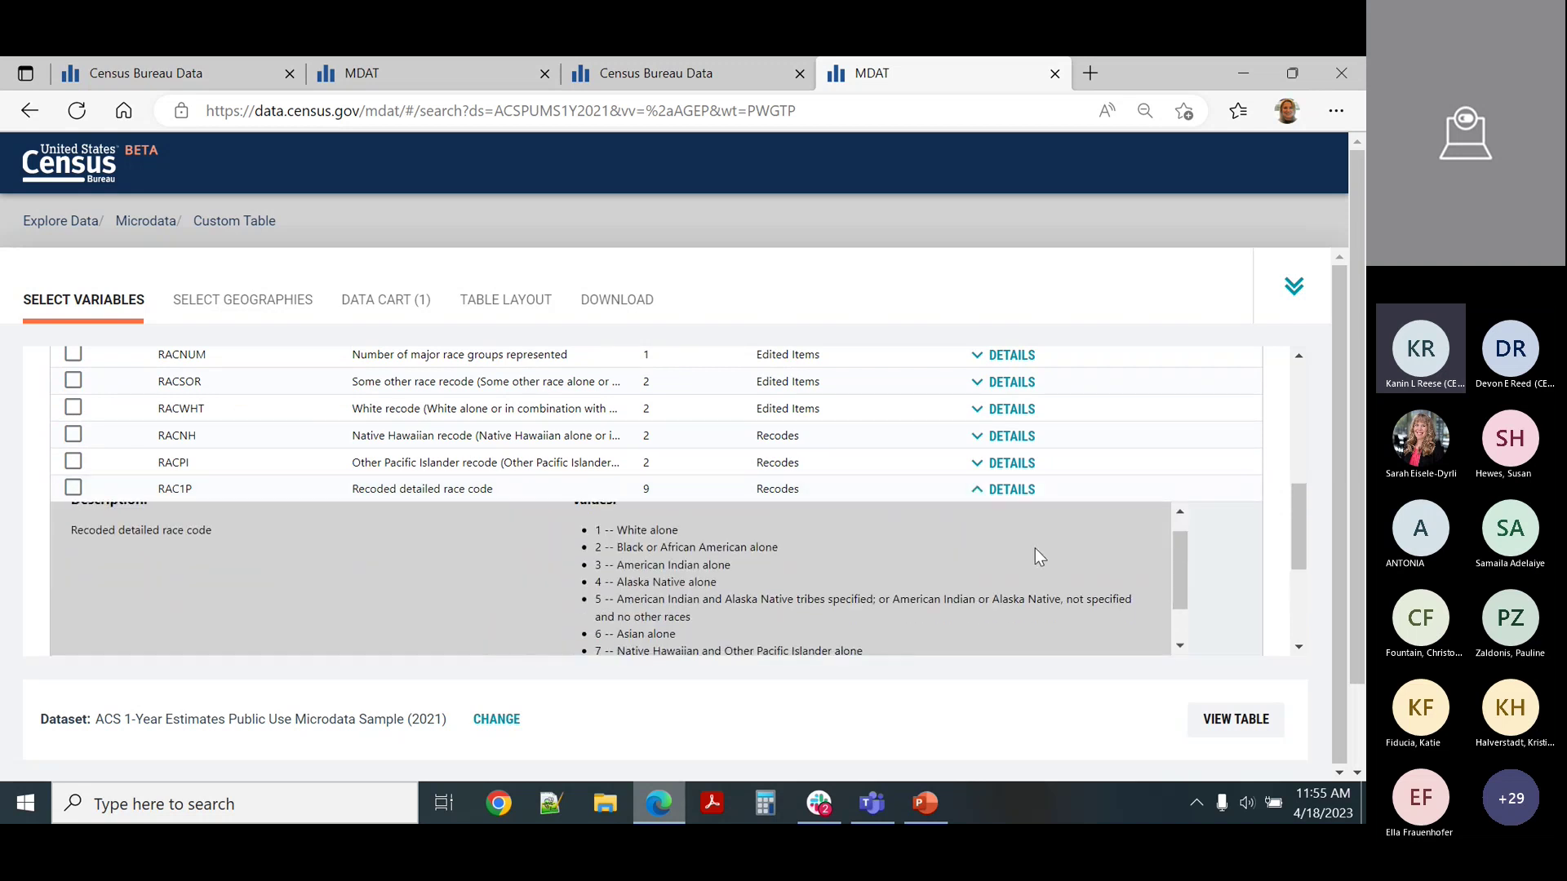
scroll(1035, 549, down, 1)
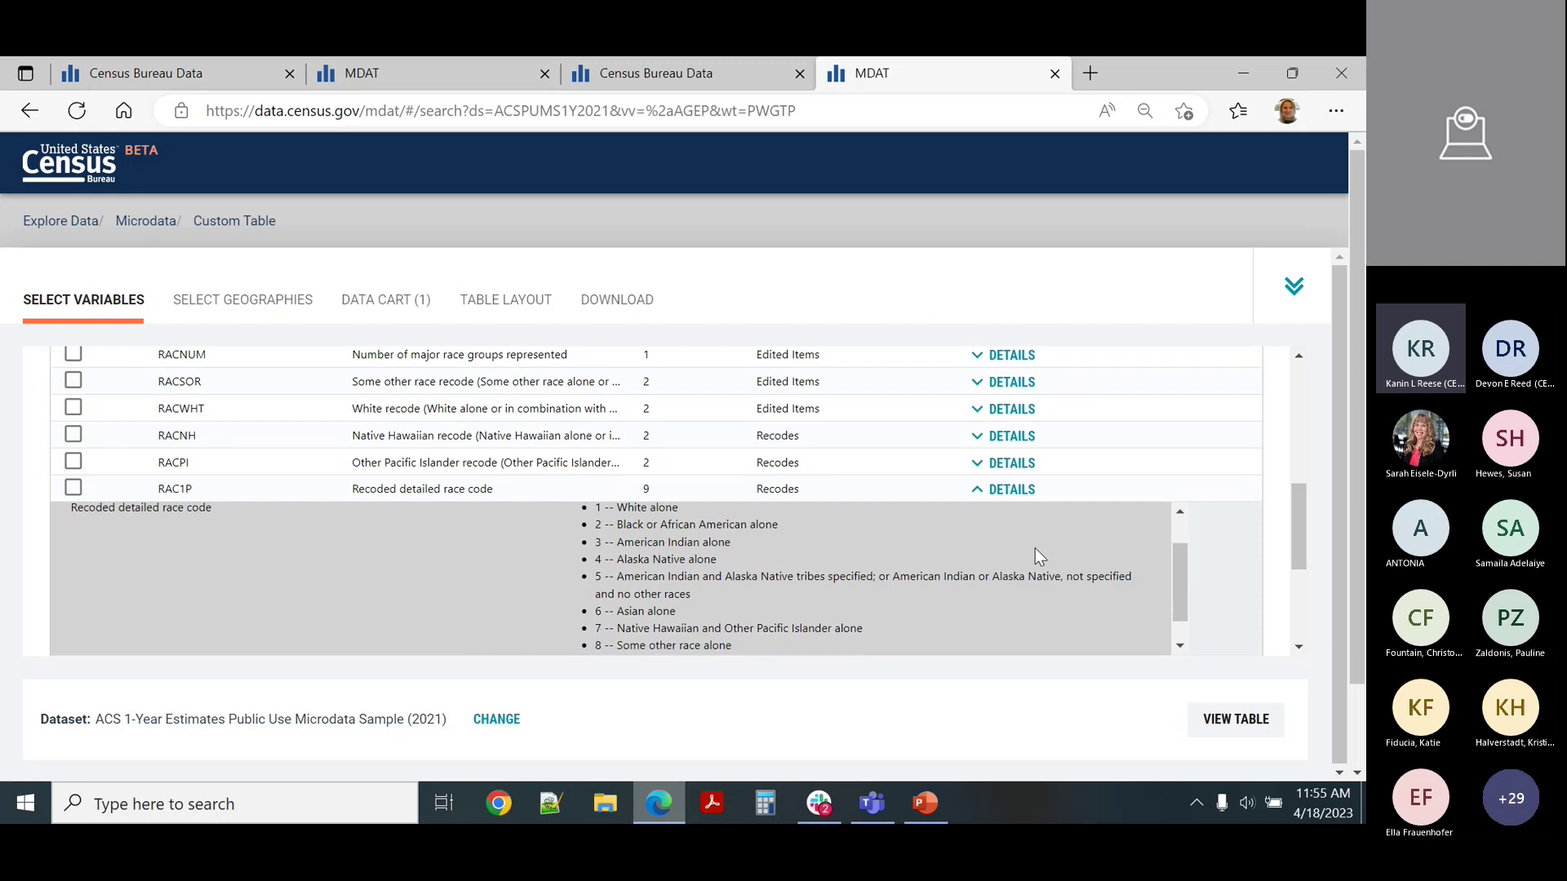
scroll(1035, 551, down, 1)
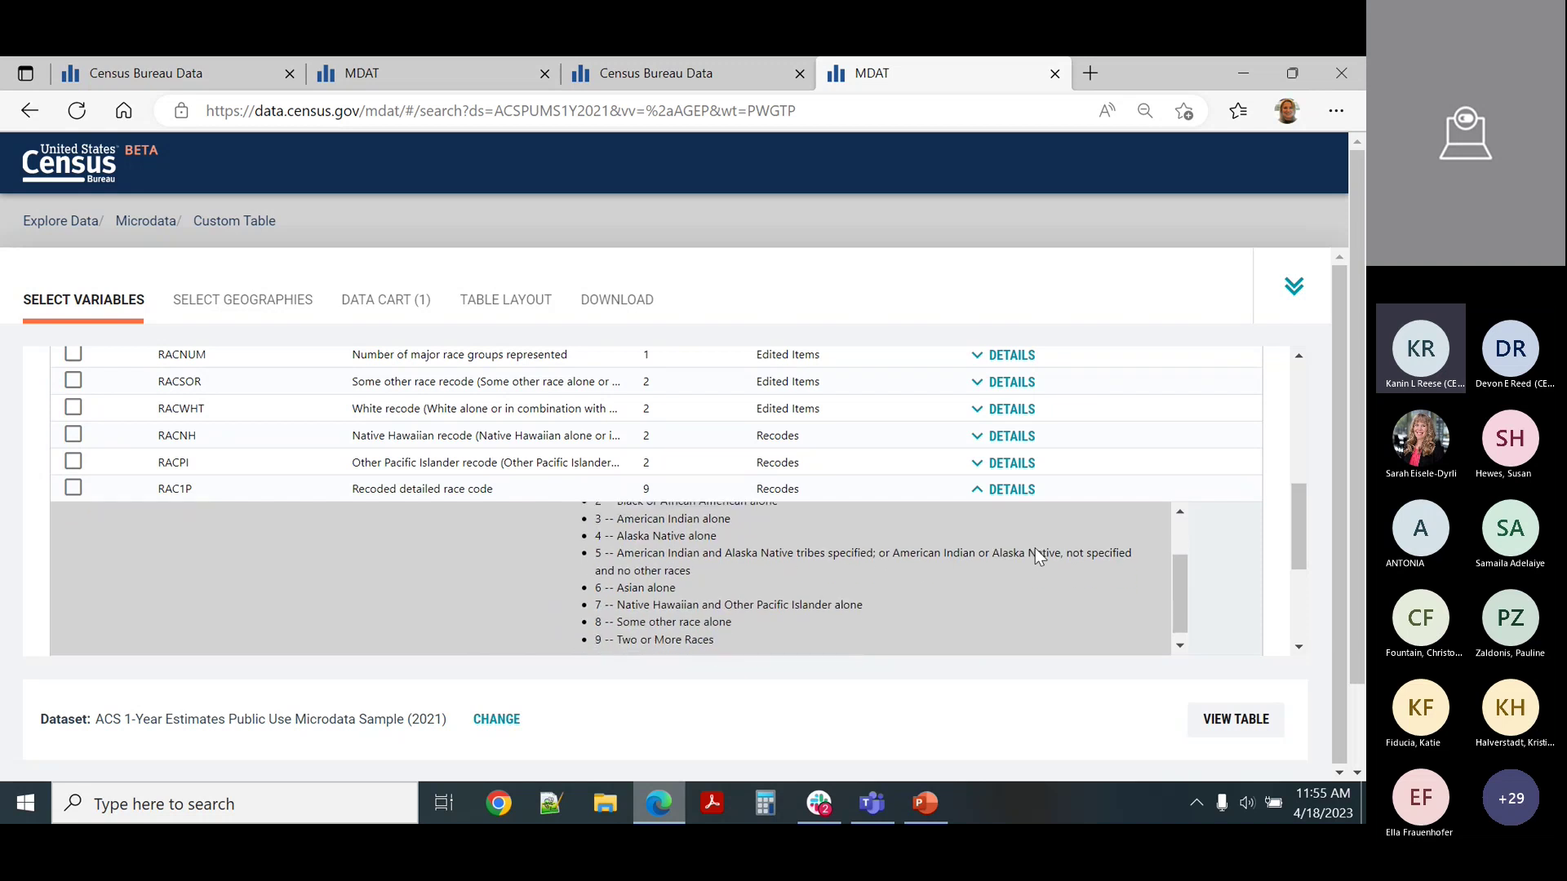
scroll(1035, 550, up, 3)
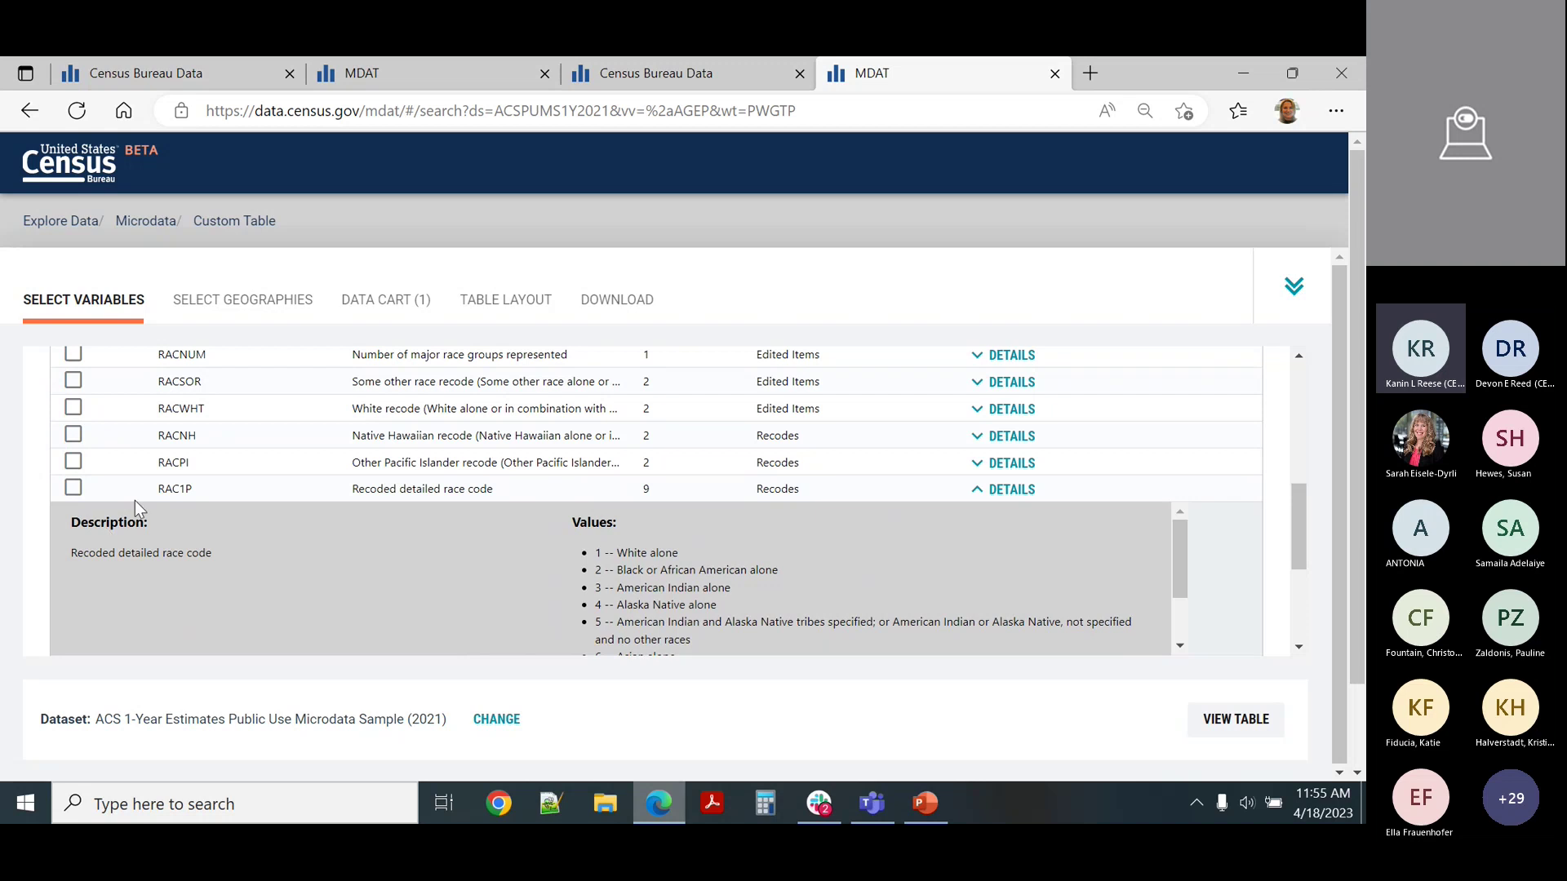
click(74, 491)
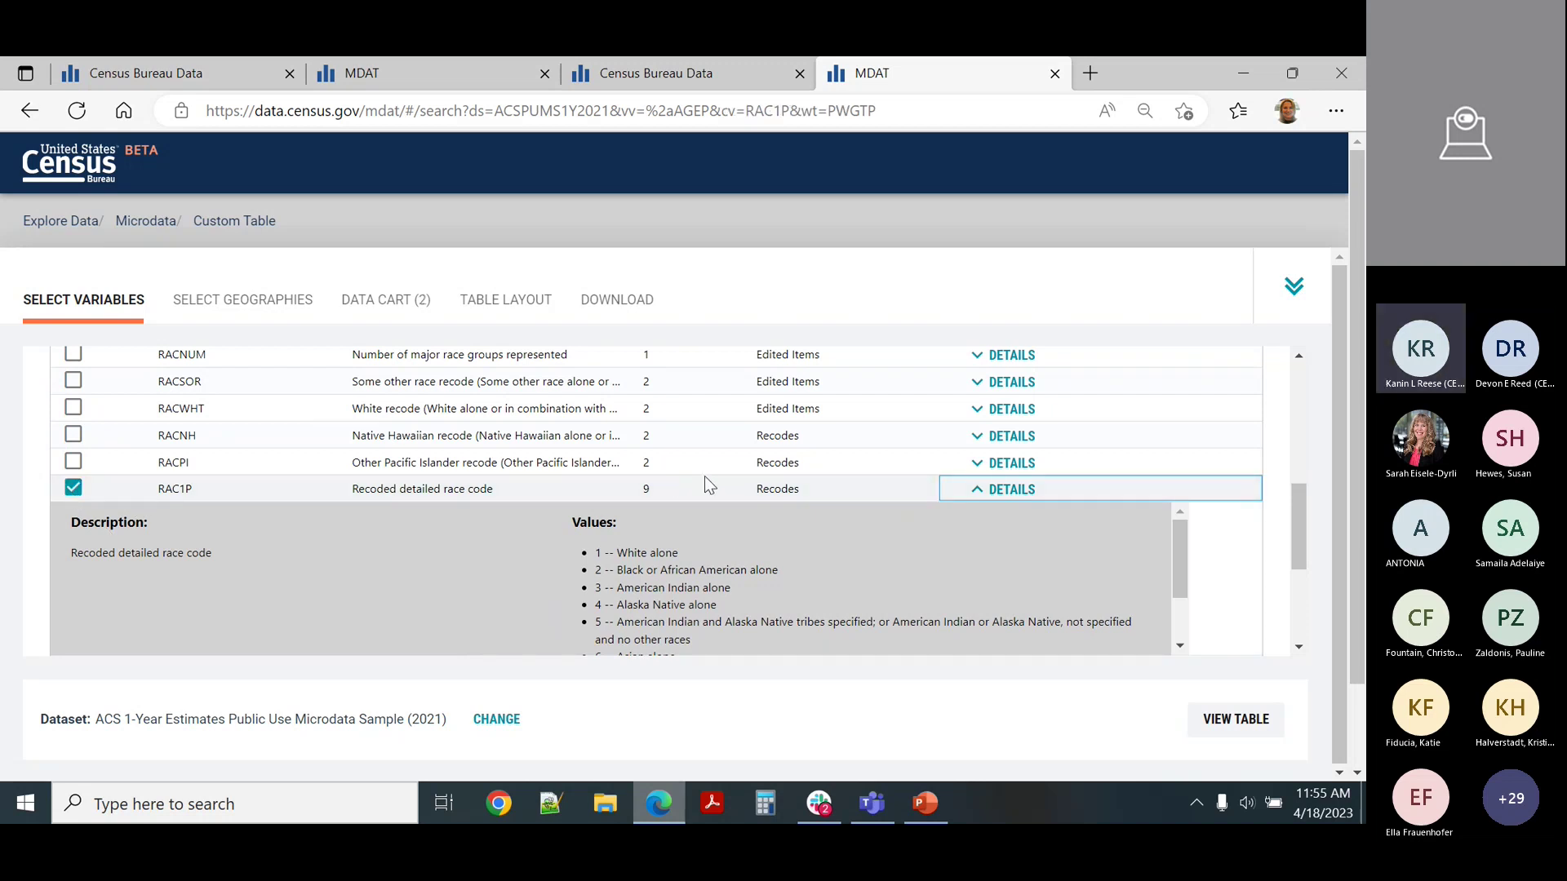
scroll(653, 449, up, 5)
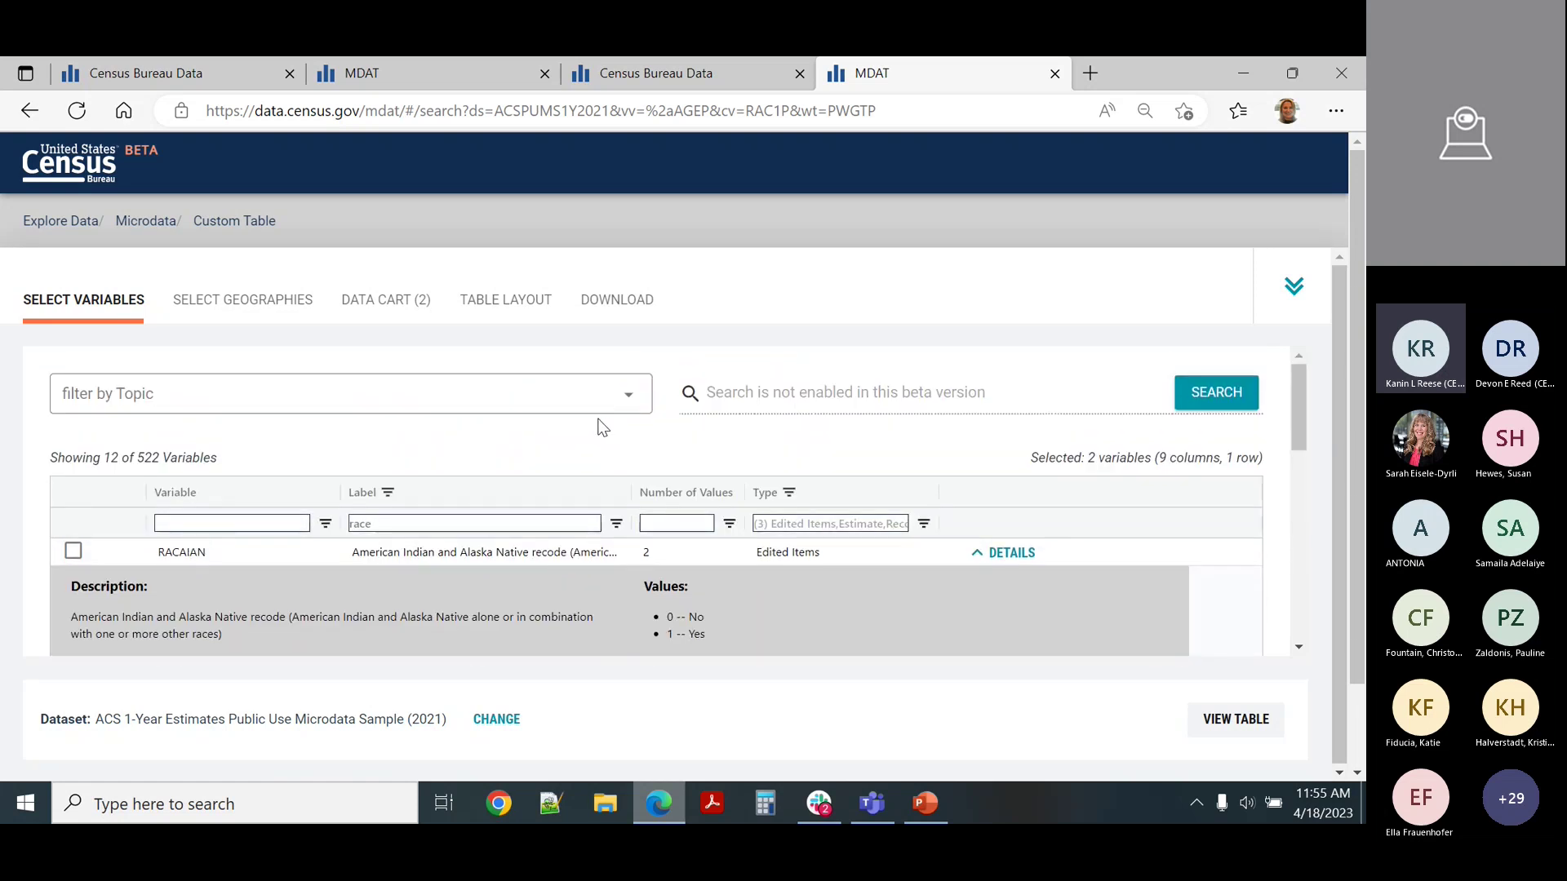
- Filter the variable labels by "place of birth" instead of "race"
drag(438, 523, 333, 519)
text(place of b)
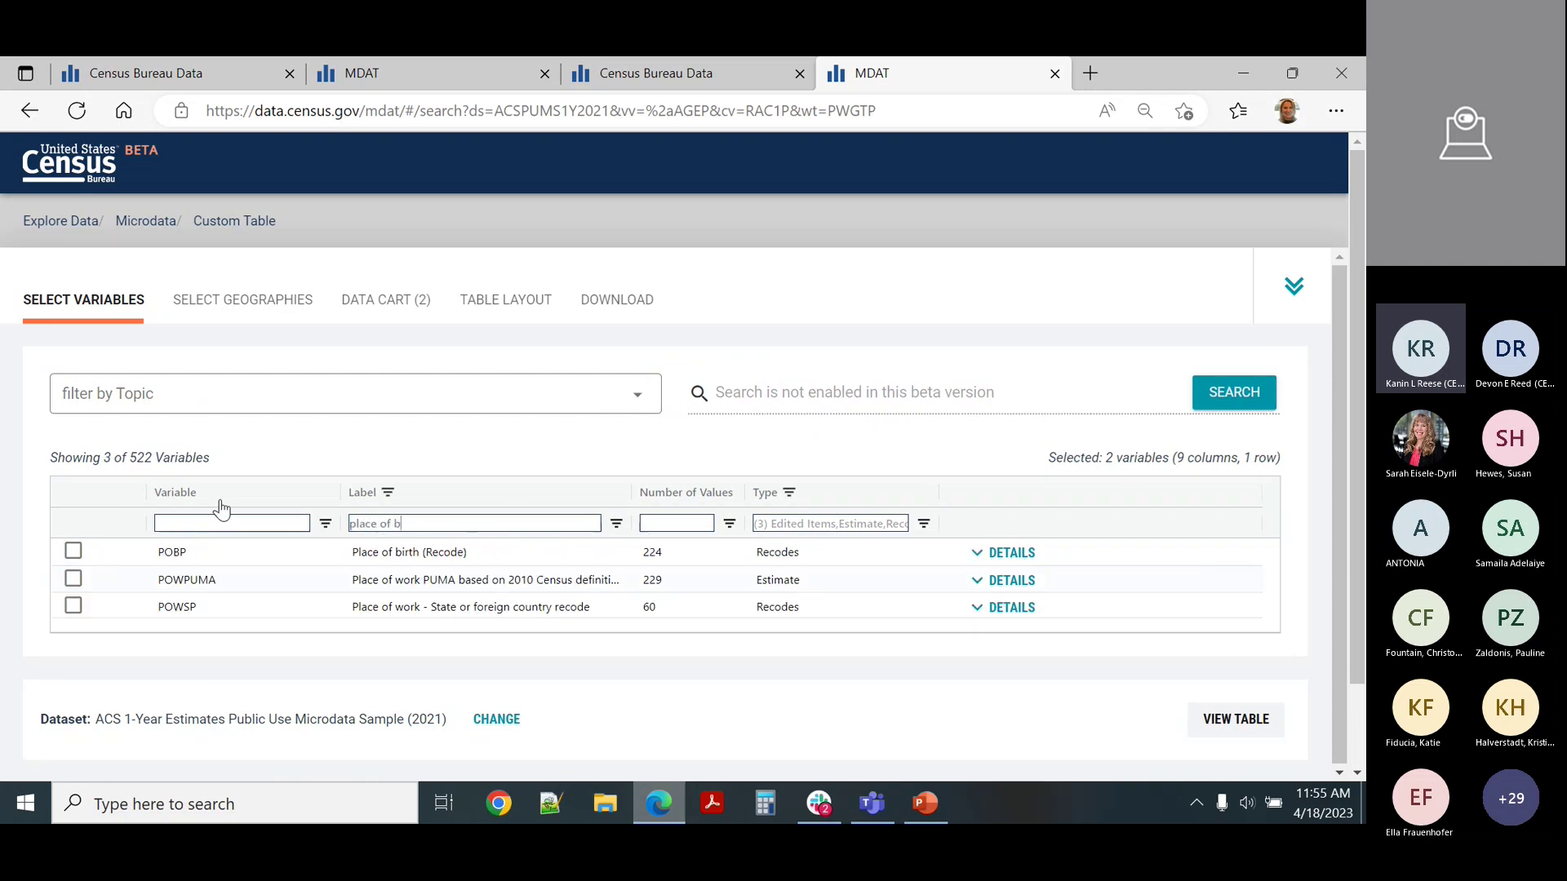
text(irth)
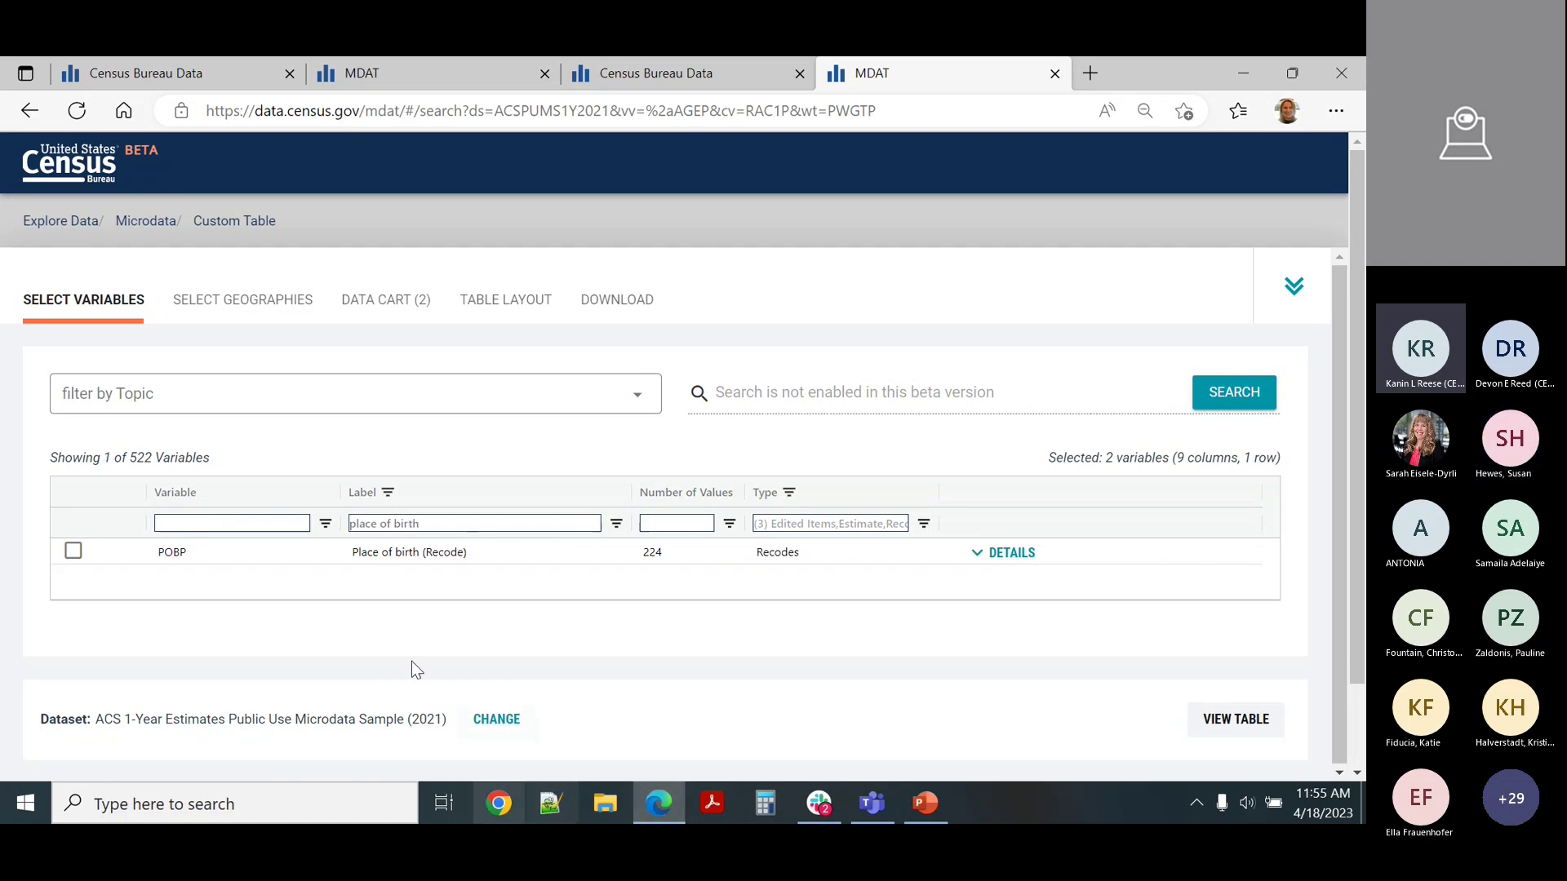
- Review the value details of the POBP place of birth recode and add the variable to the data cart
click(995, 559)
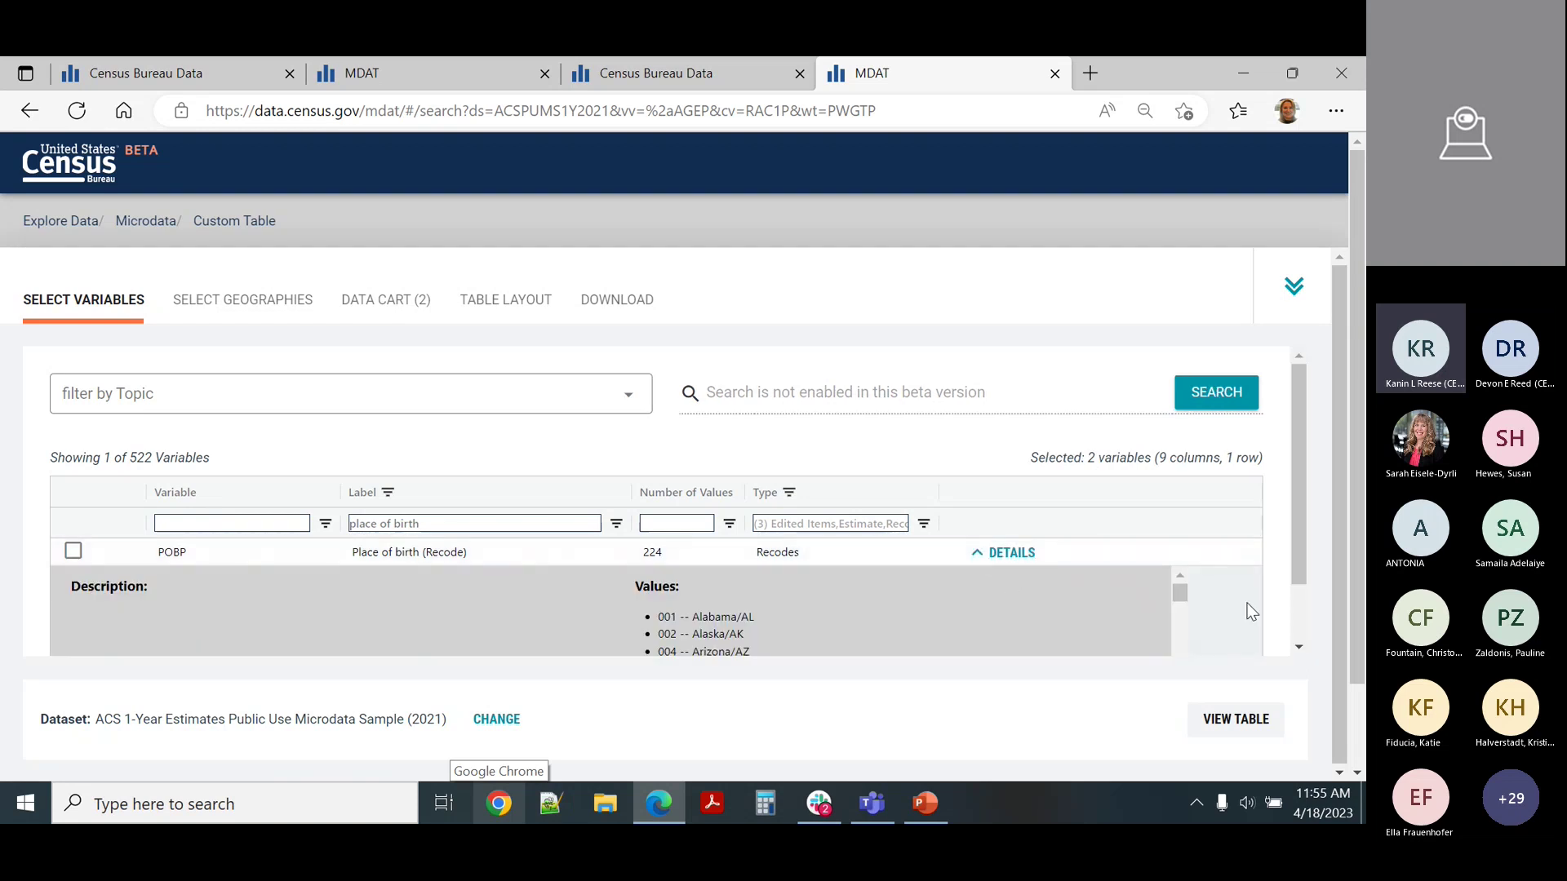
drag(1296, 551, 1305, 628)
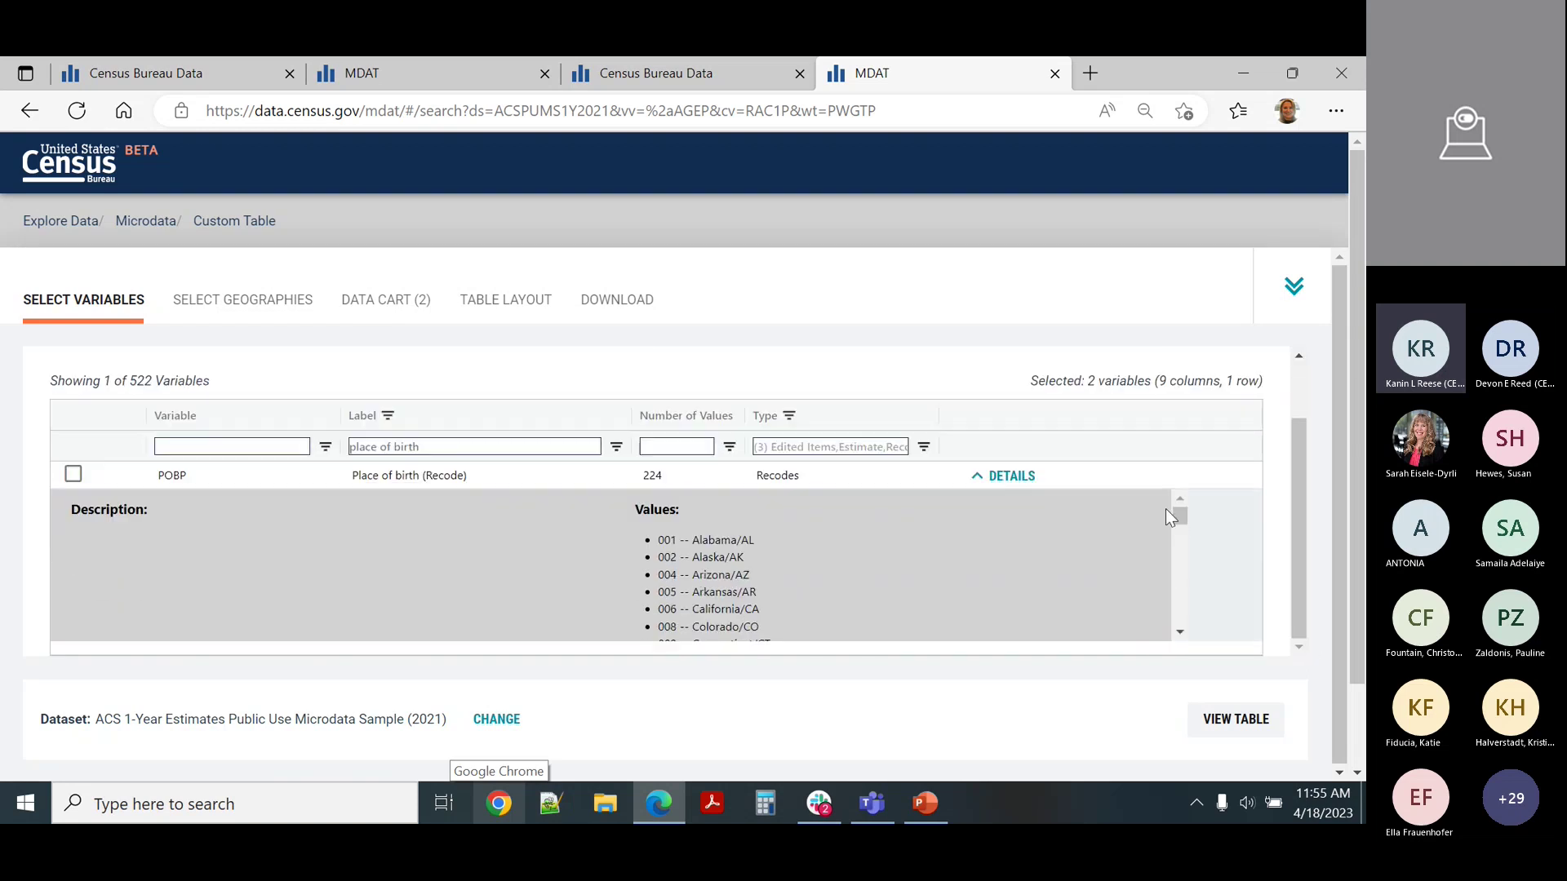
drag(1180, 519, 1193, 549)
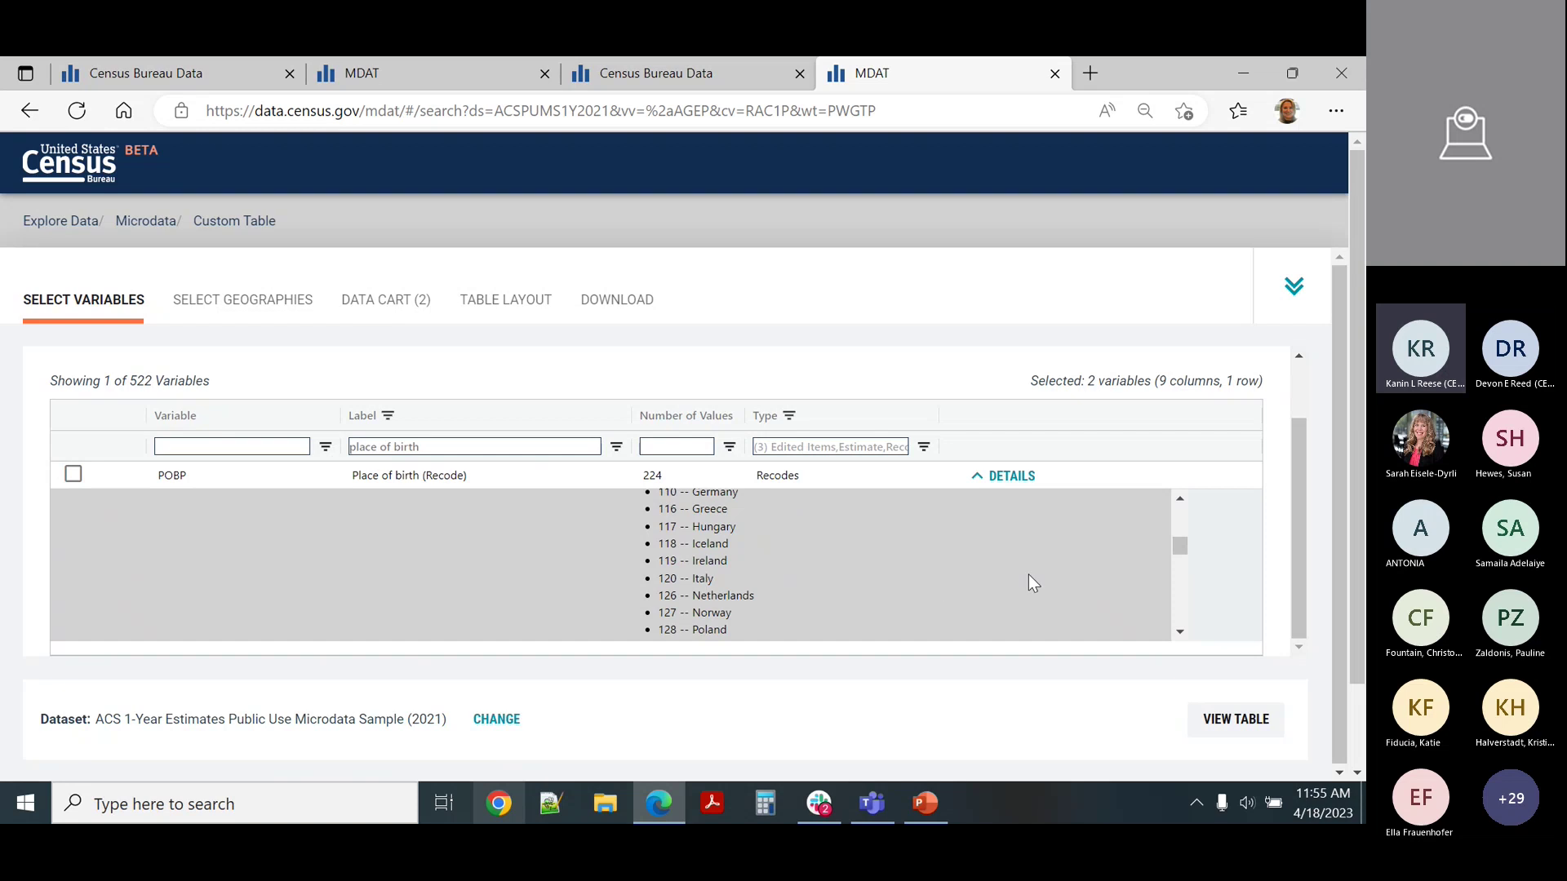
scroll(1099, 579, up, 6)
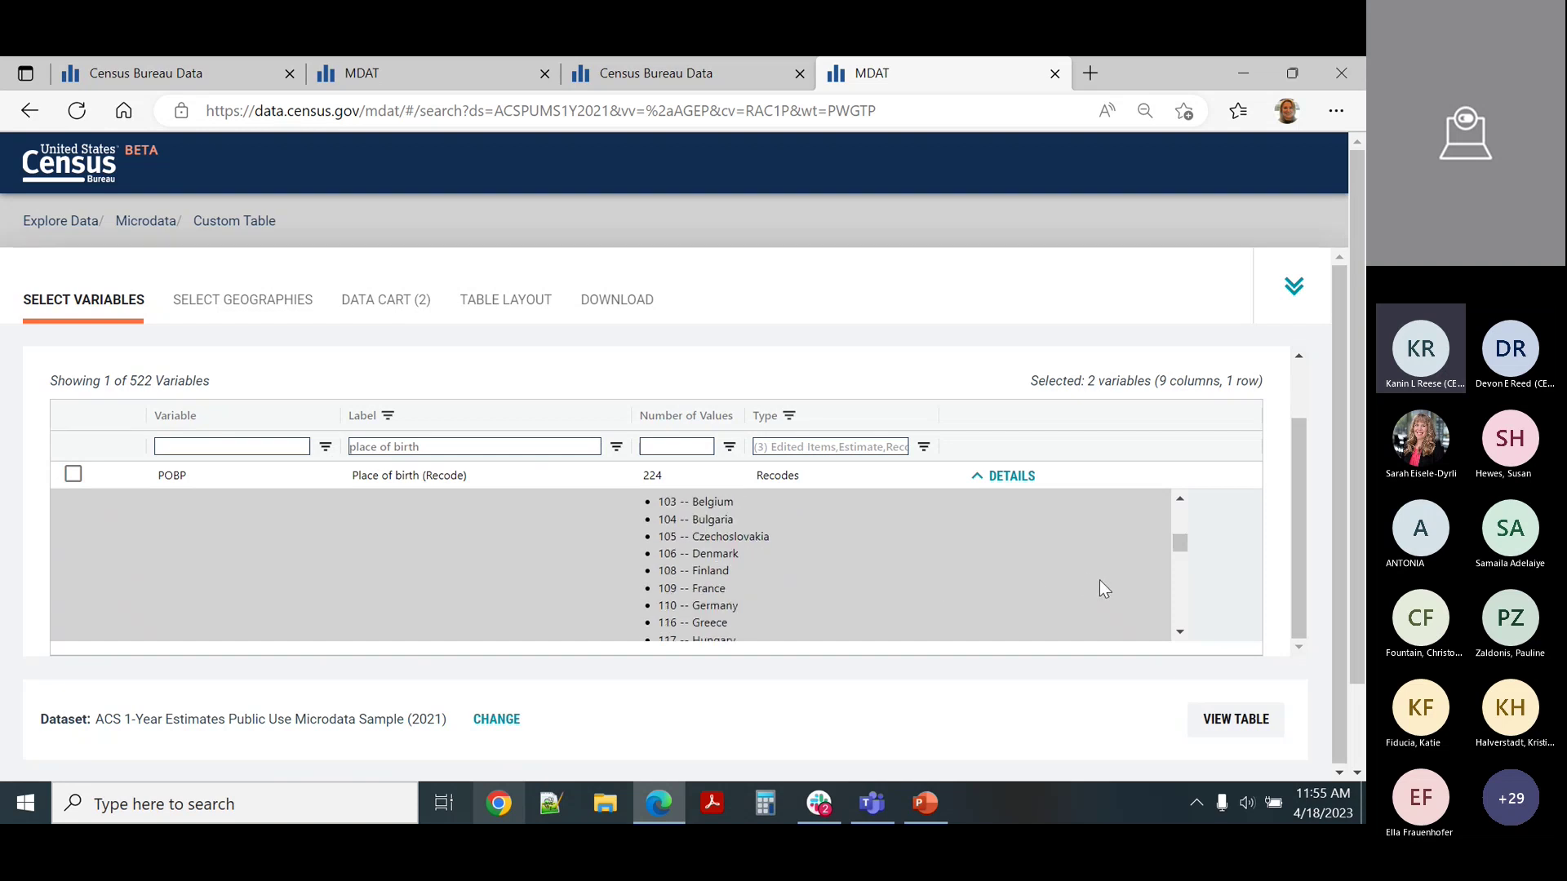
scroll(1099, 580, up, 2)
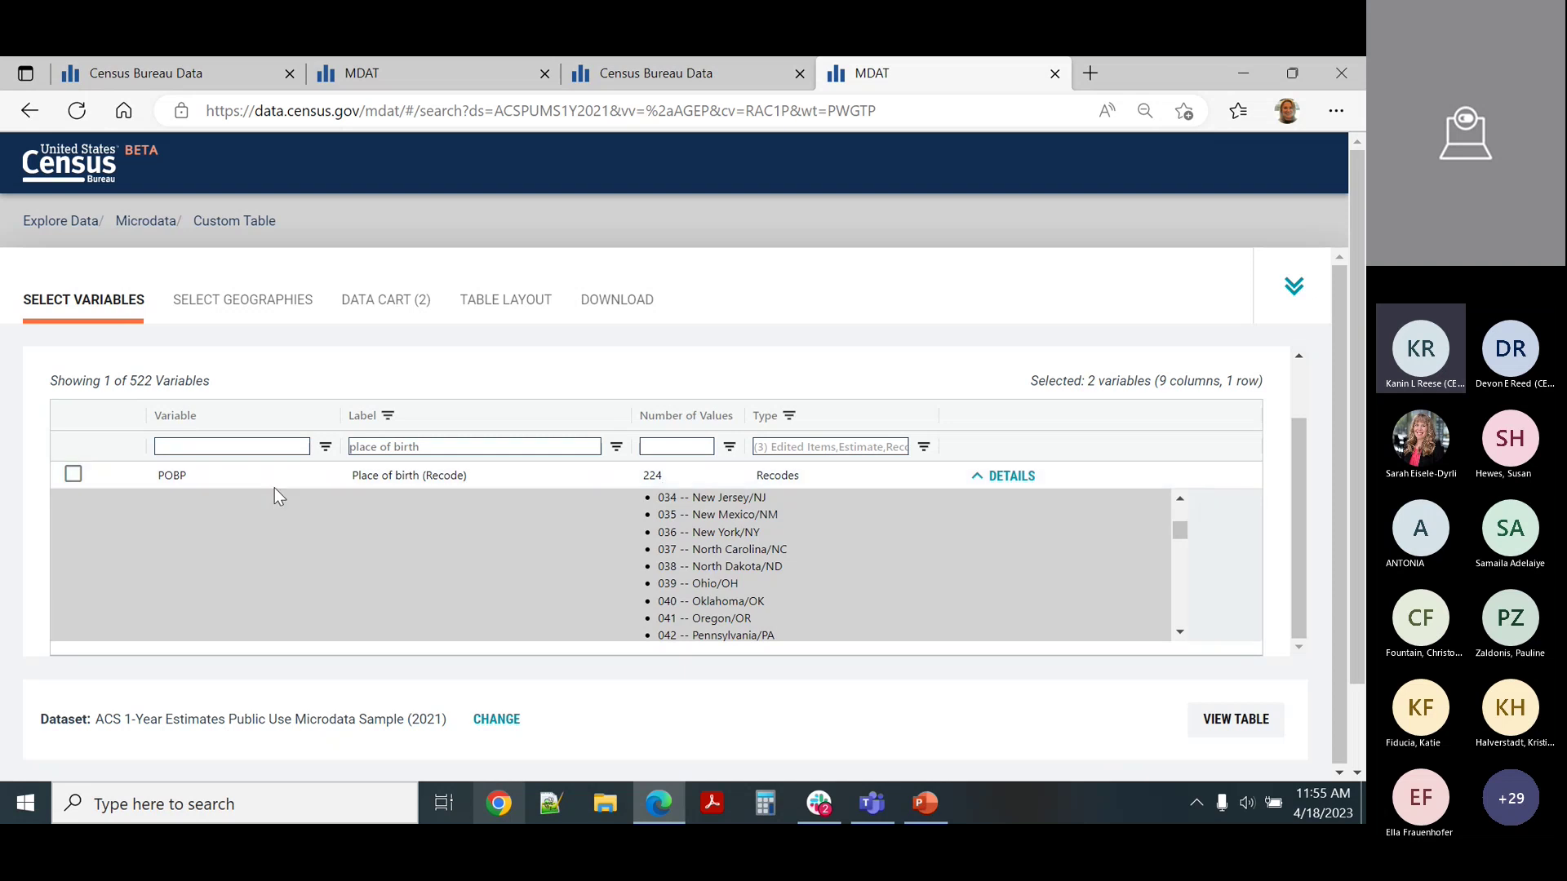
click(75, 476)
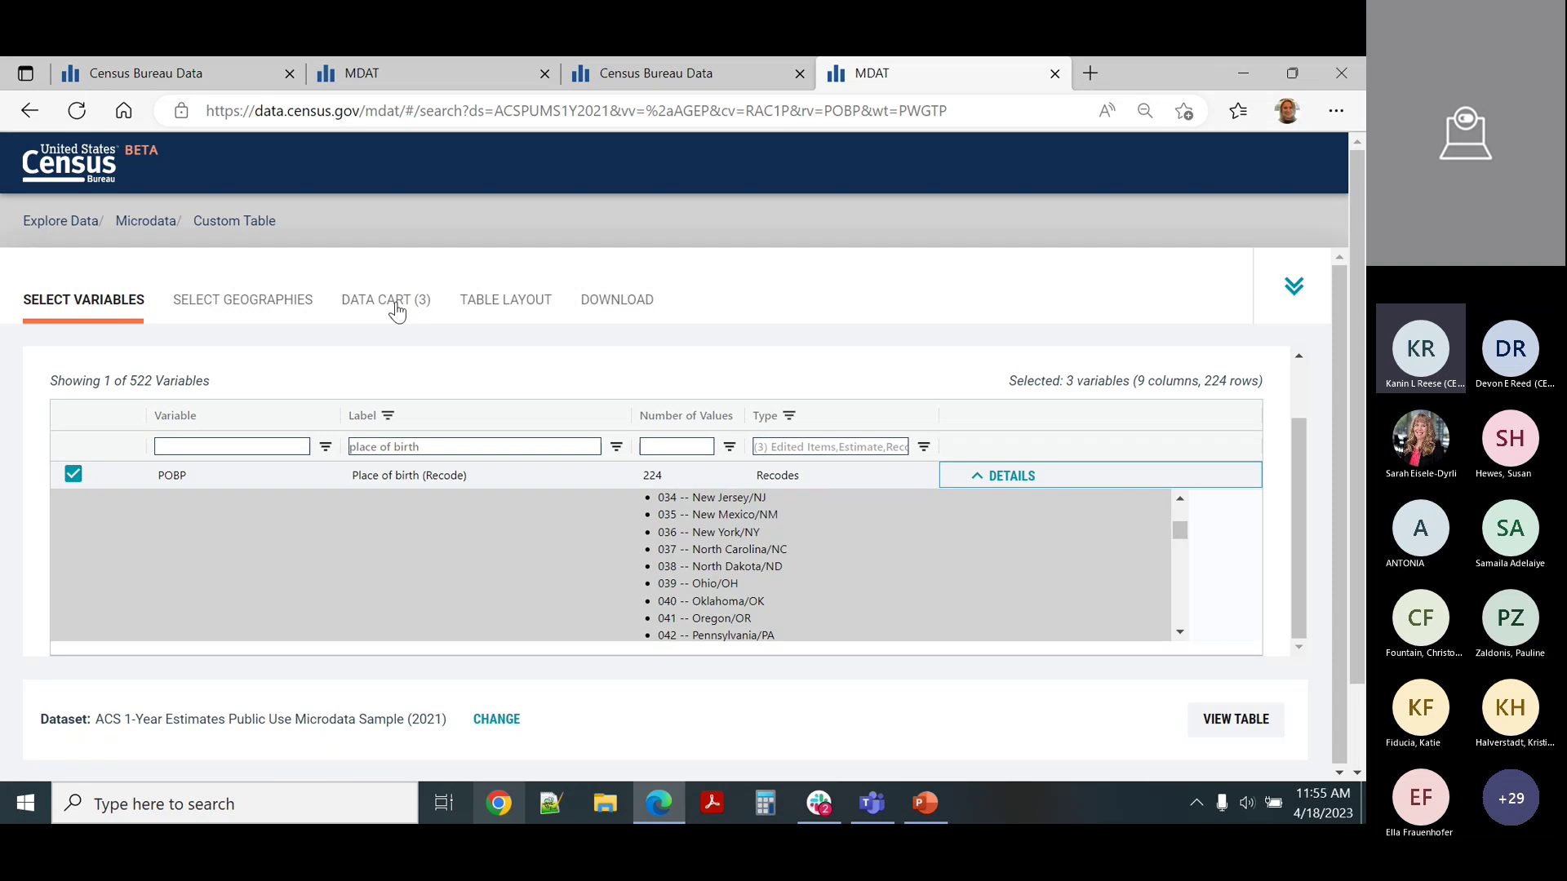
- View the geography levels and, in the data cart, create a custom AGEP group covering under 1 year and ages 1 to 17
click(226, 311)
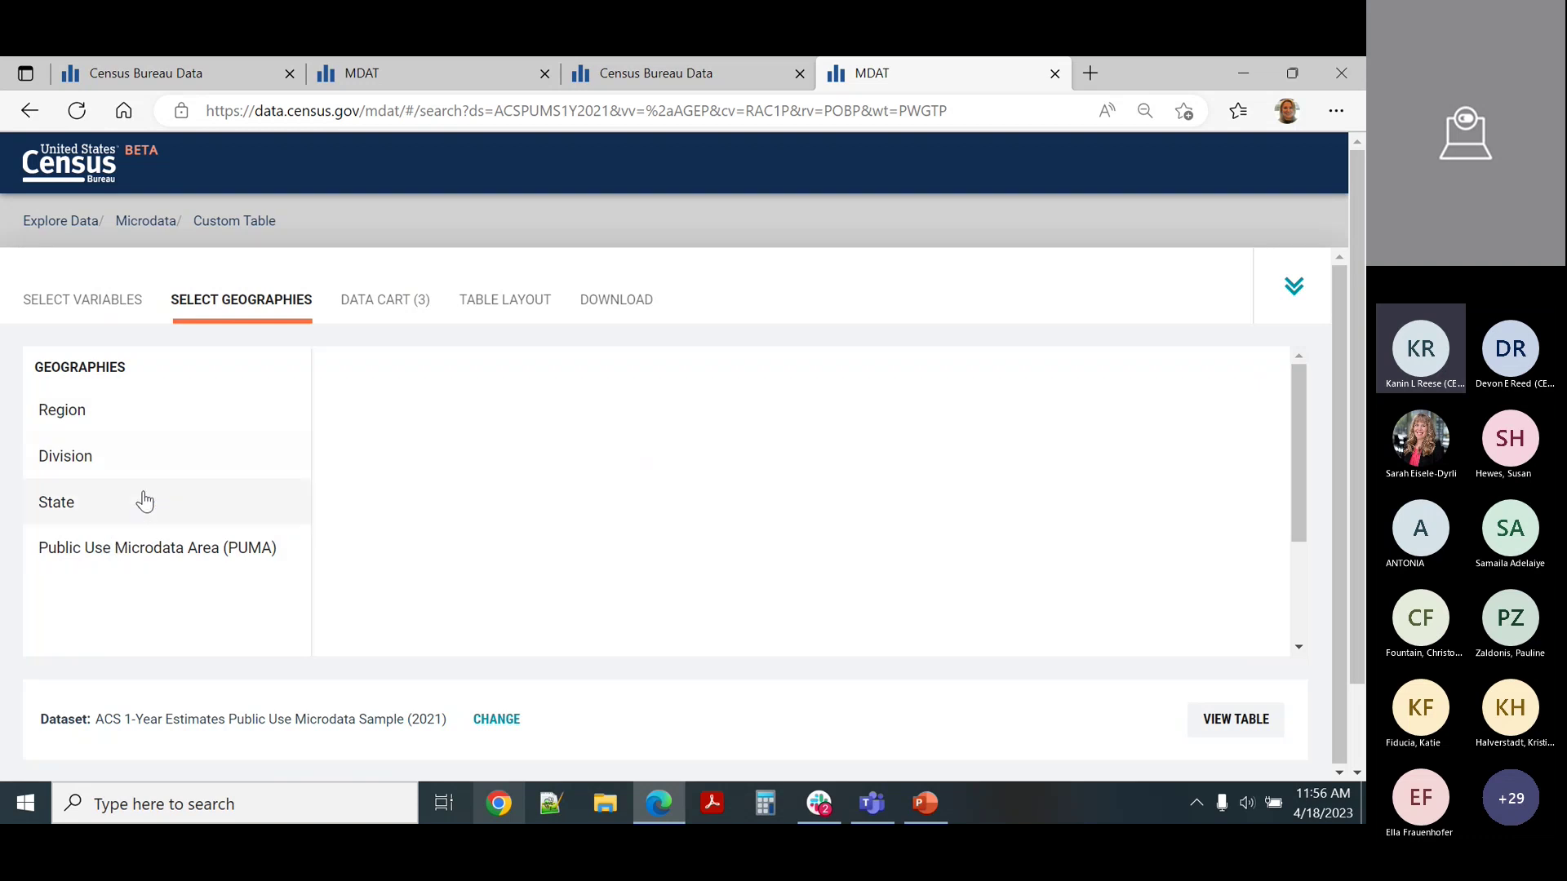
click(364, 308)
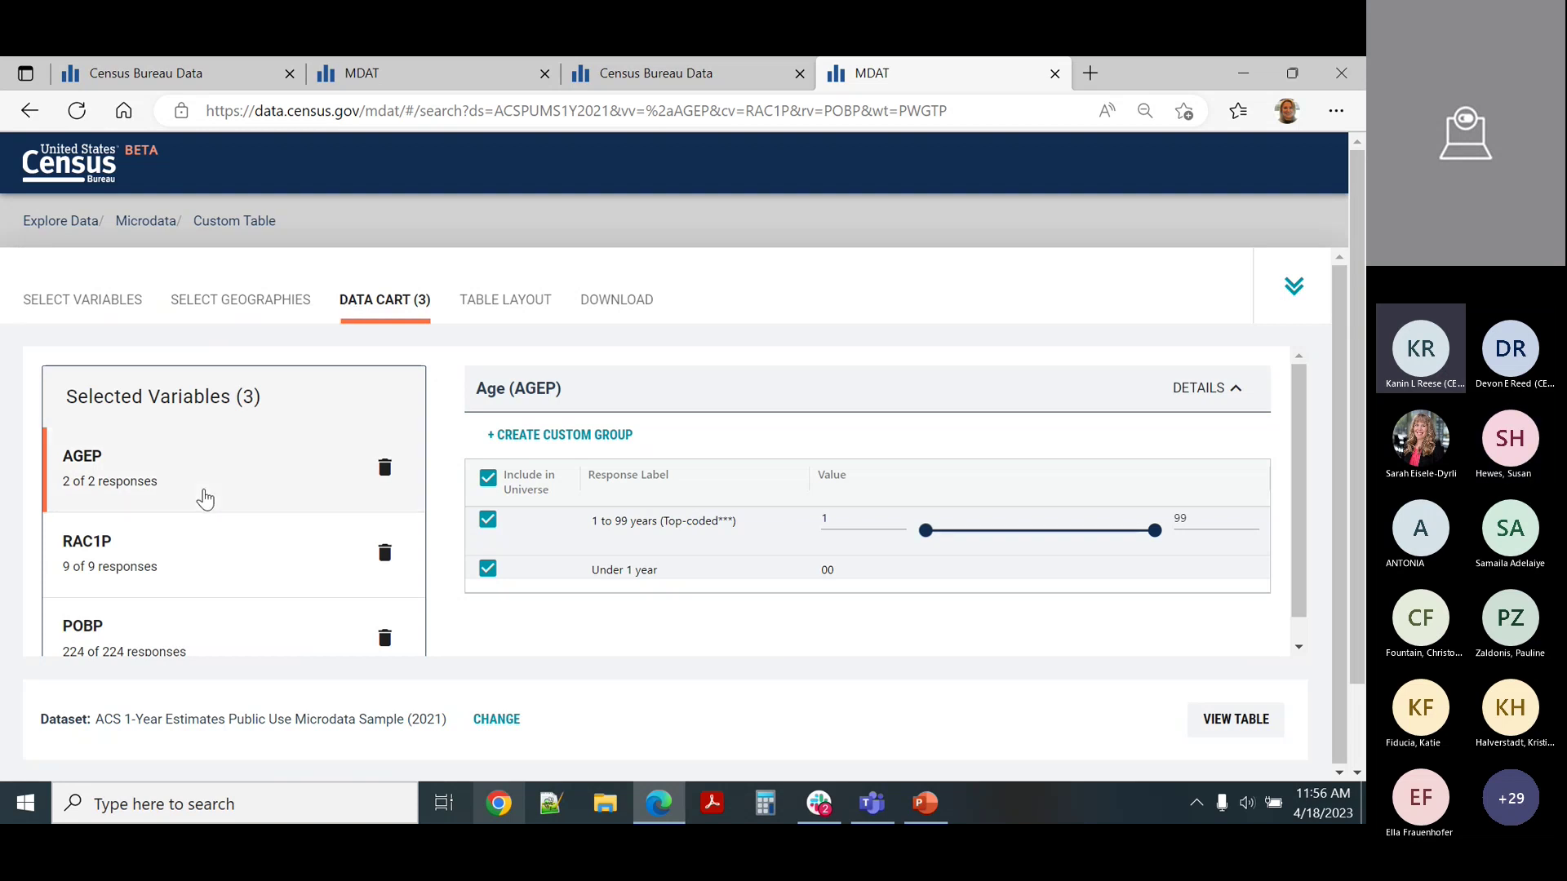
click(604, 441)
scroll(929, 508, down, 1)
scroll(928, 507, down, 1)
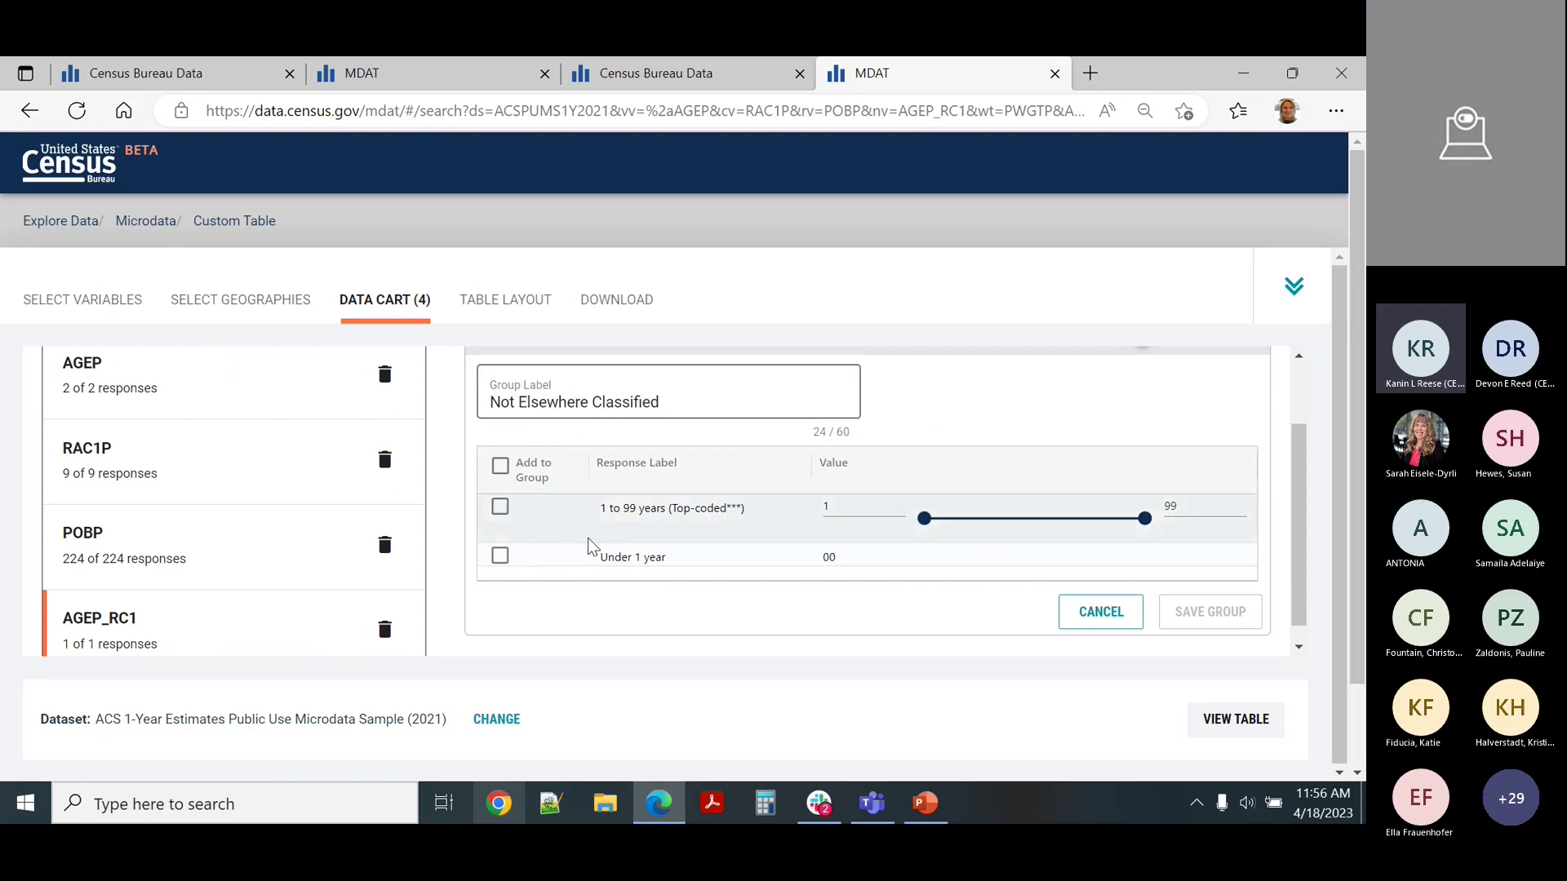
scroll(774, 560, down, 1)
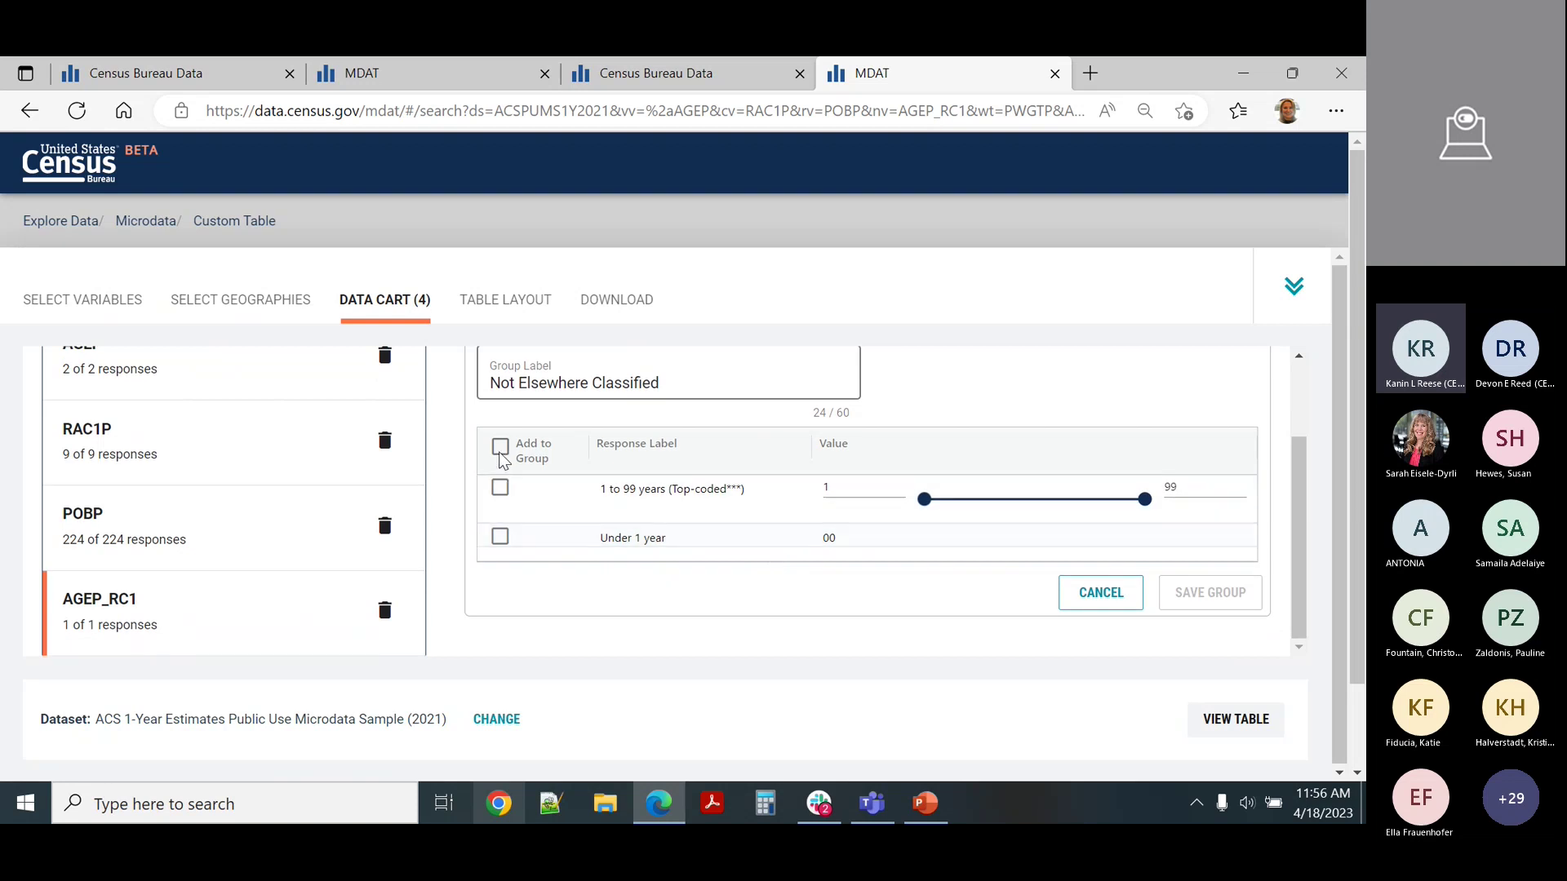
click(501, 537)
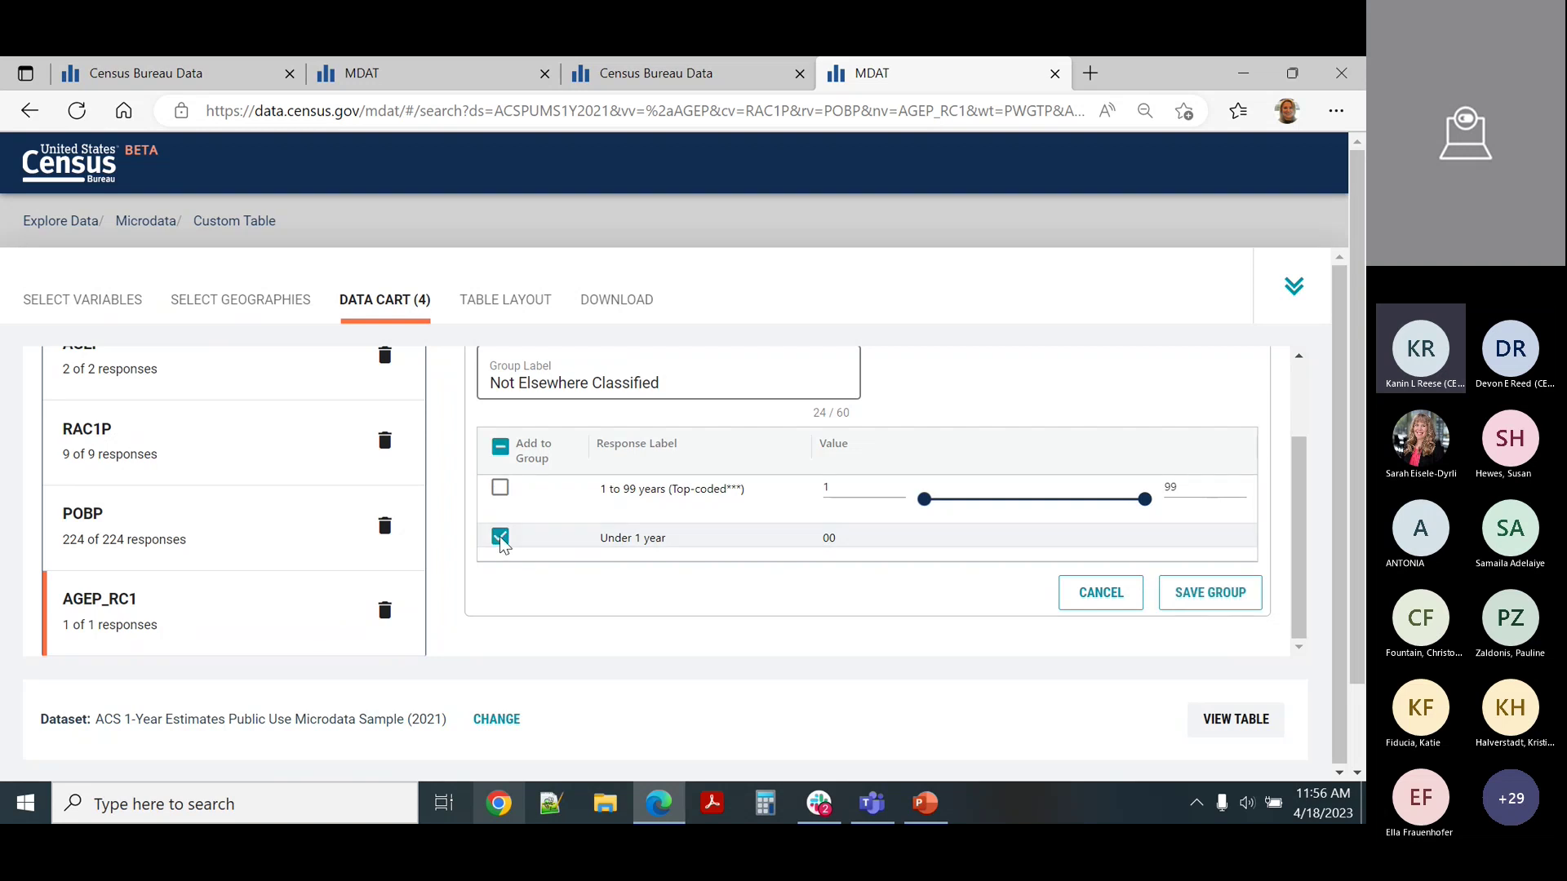
click(501, 488)
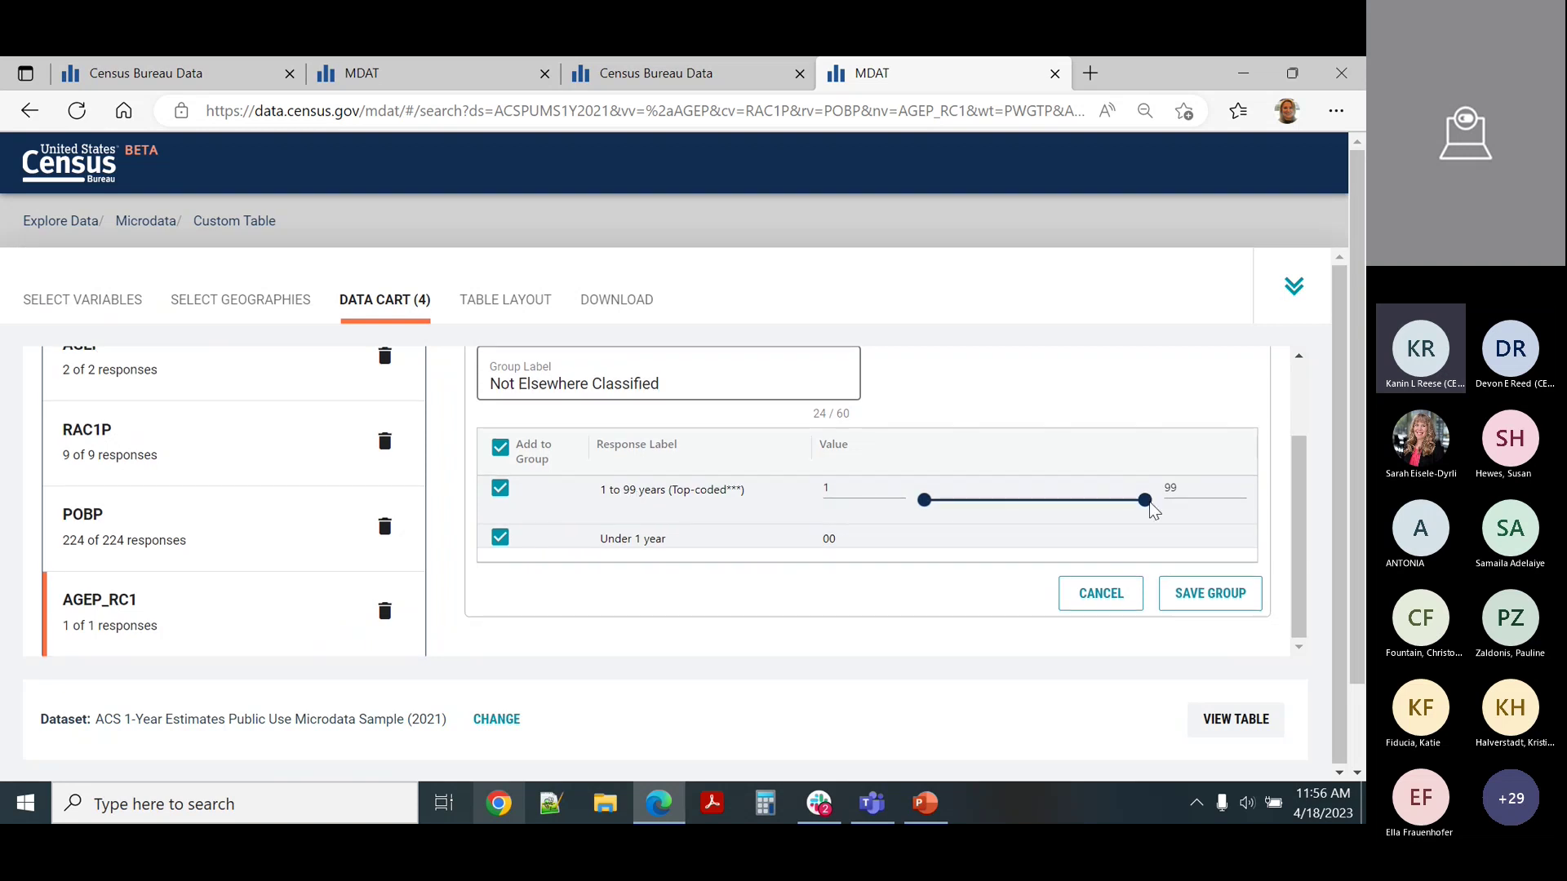
drag(1151, 507, 966, 511)
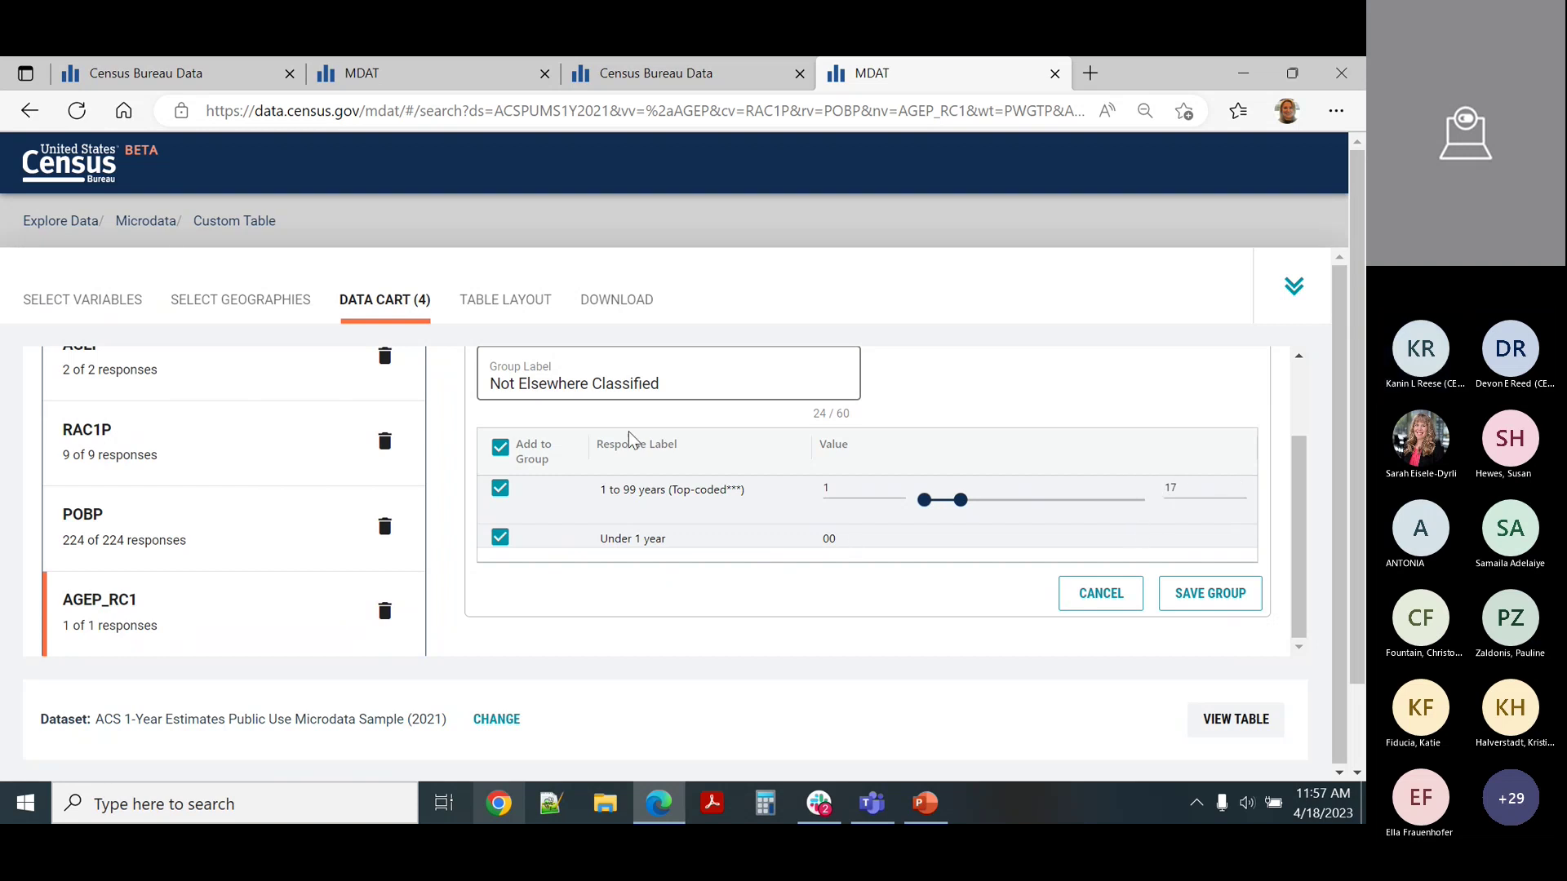
- Label the new age group "Under 18 years" and save it
drag(664, 384, 268, 410)
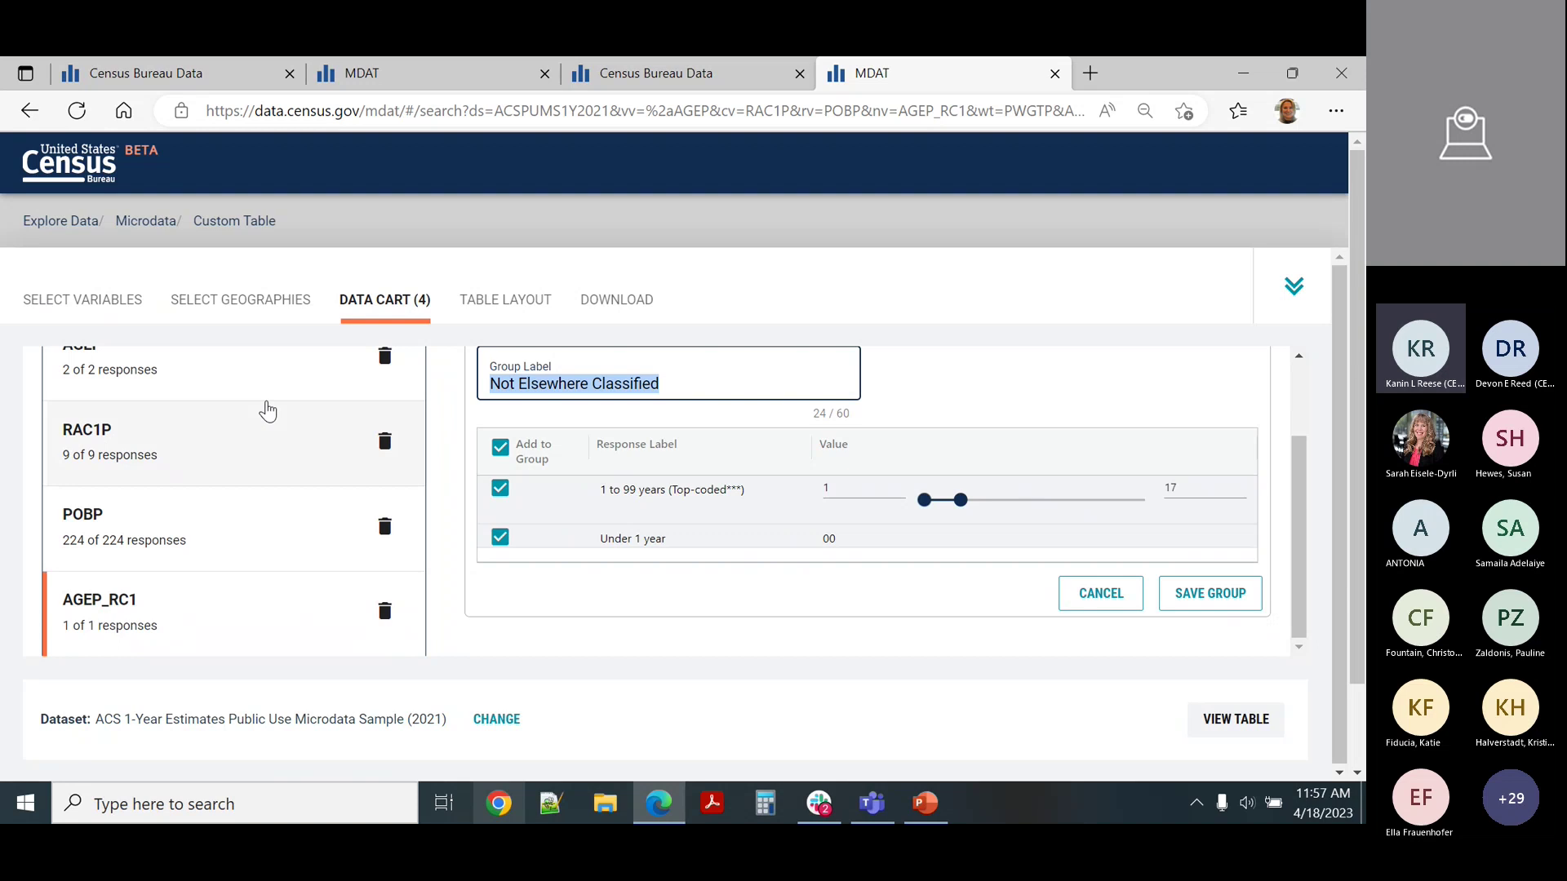
text(Under 18)
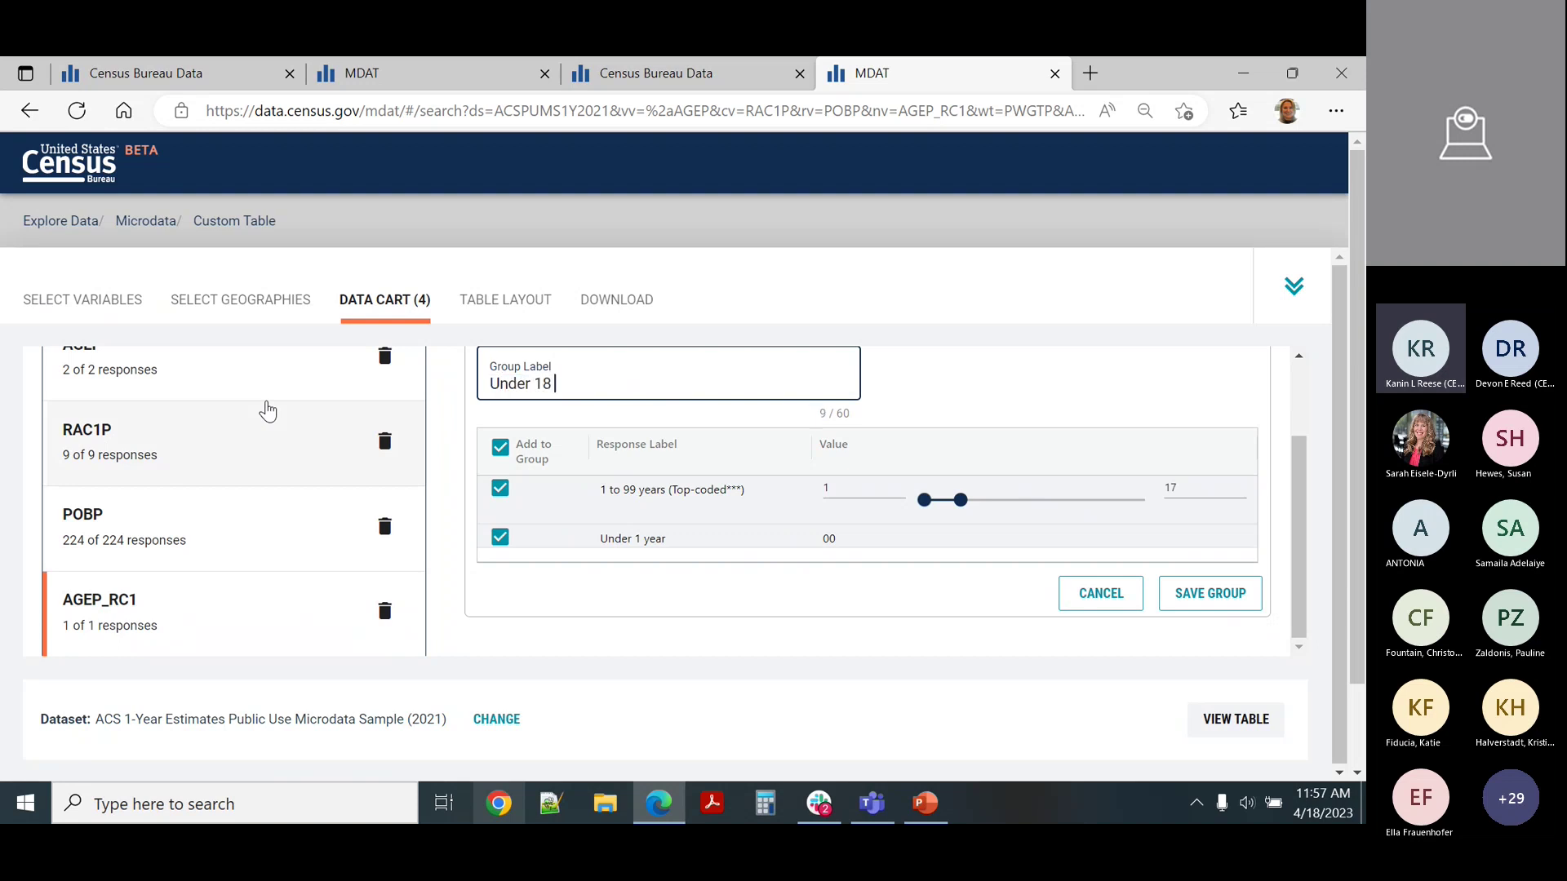
text( years)
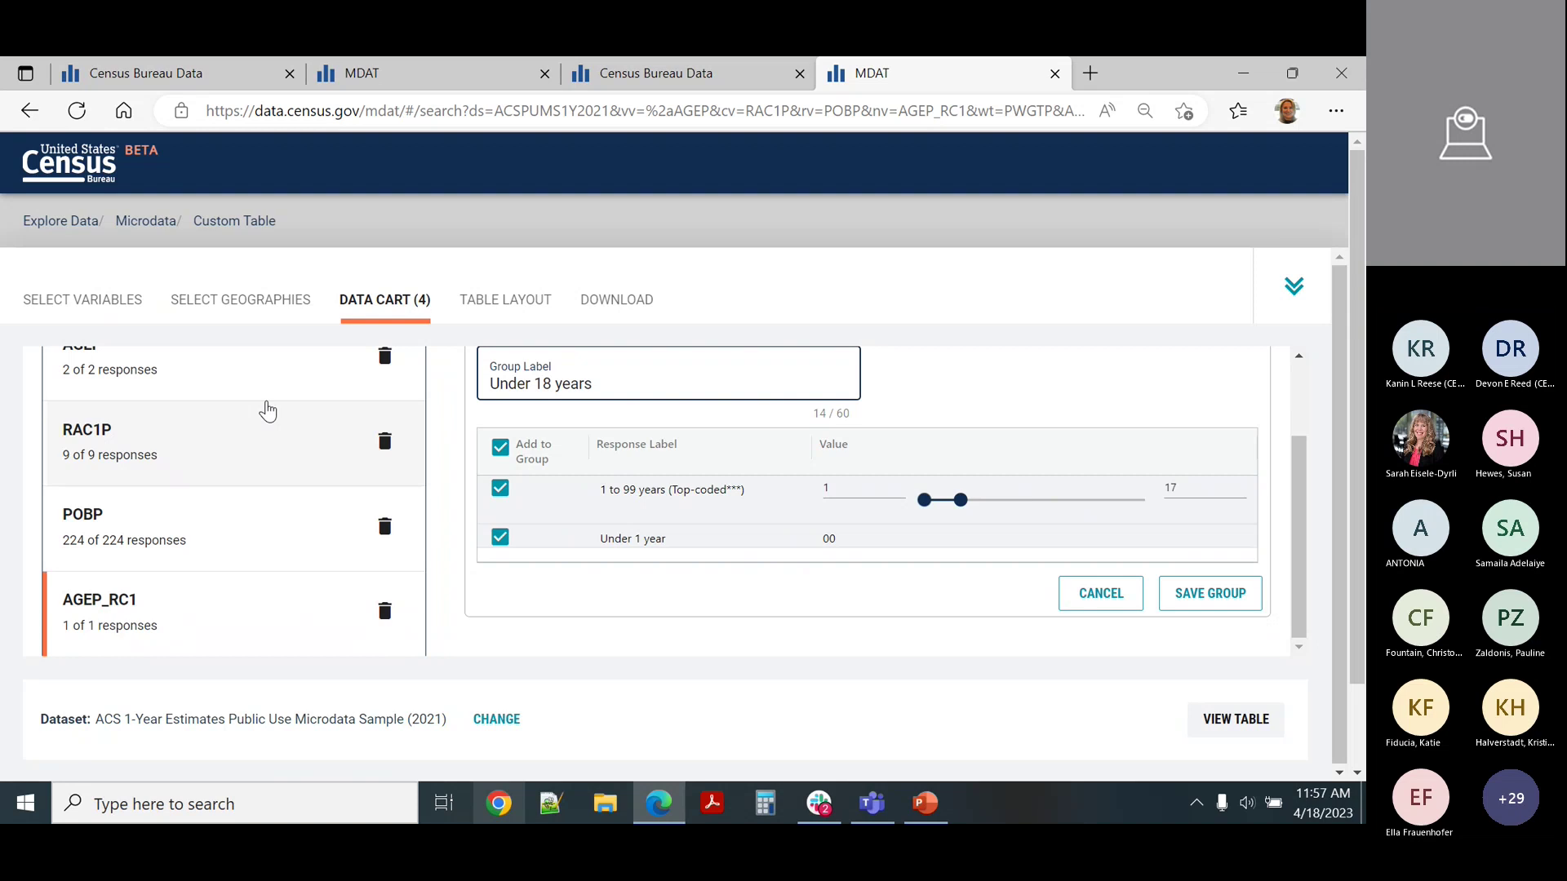
scroll(955, 391, up, 1)
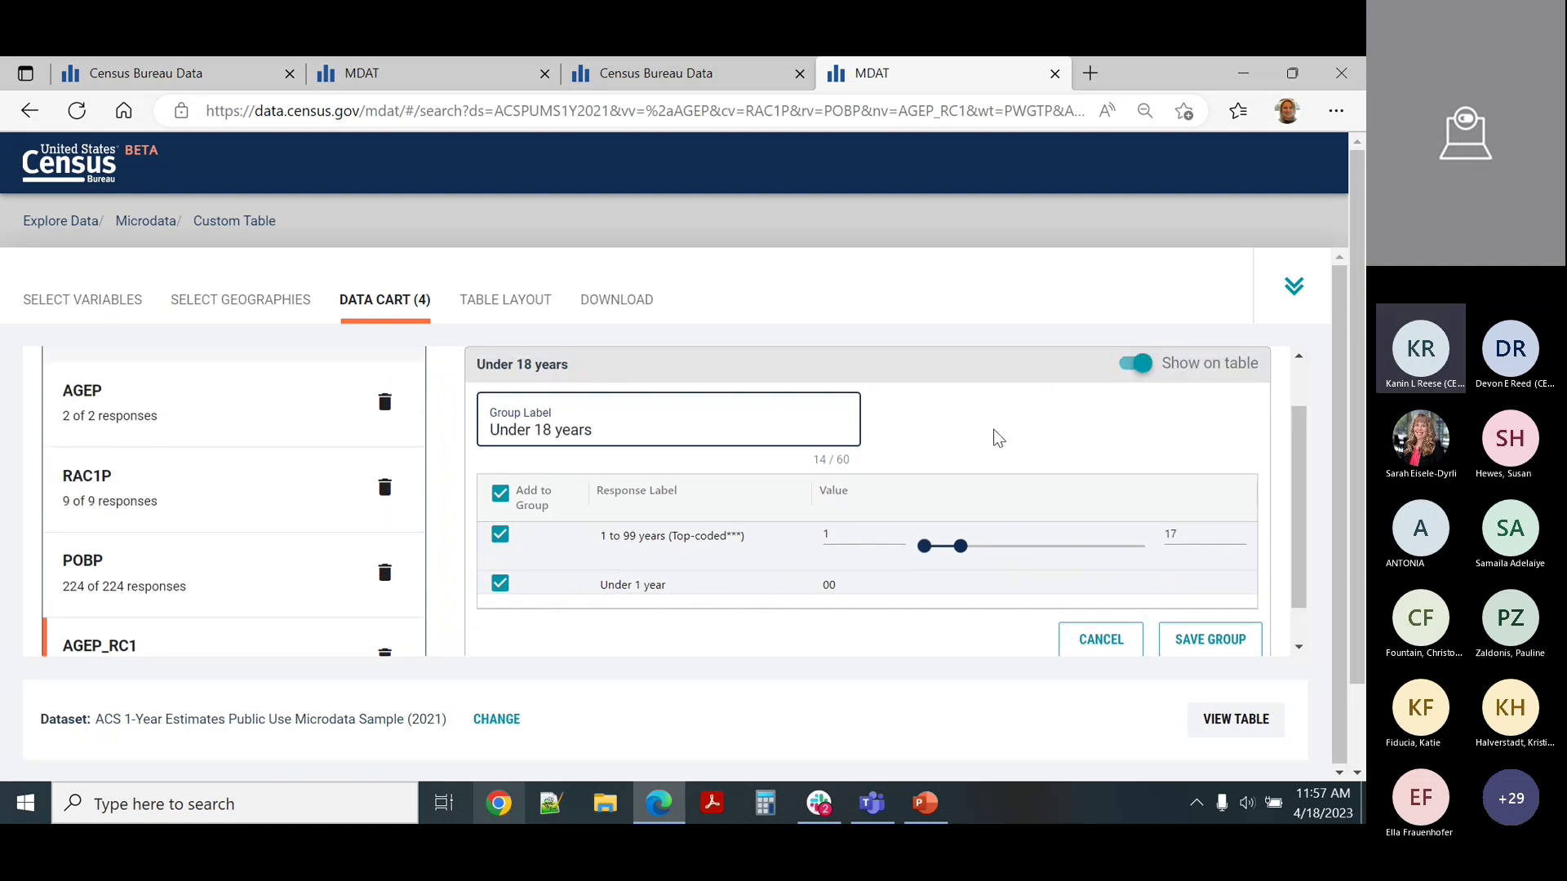
click(1202, 642)
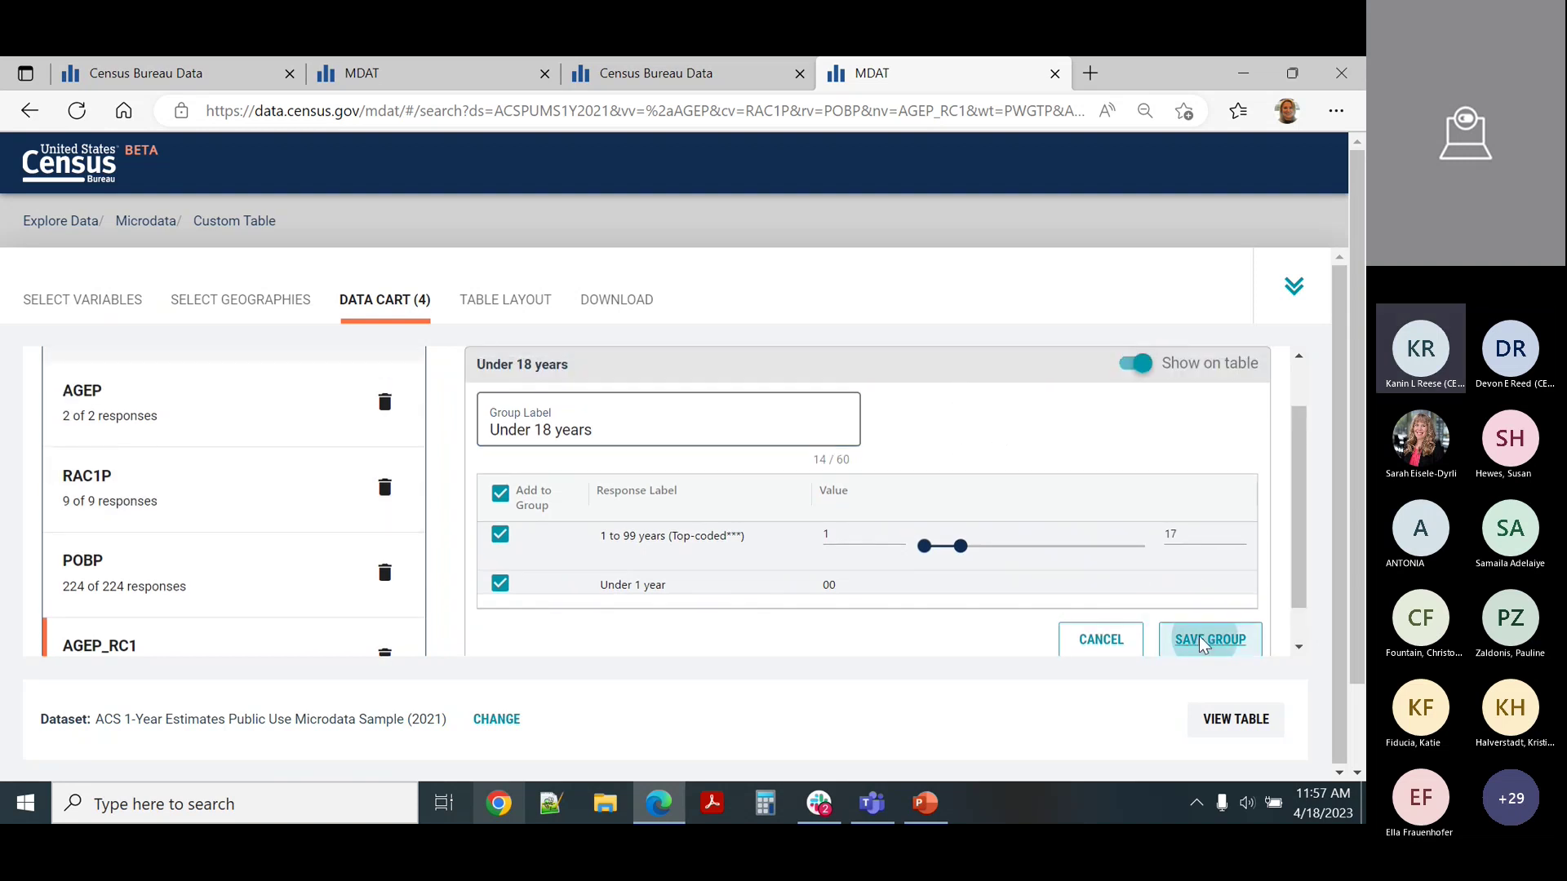
scroll(1123, 584, up, 1)
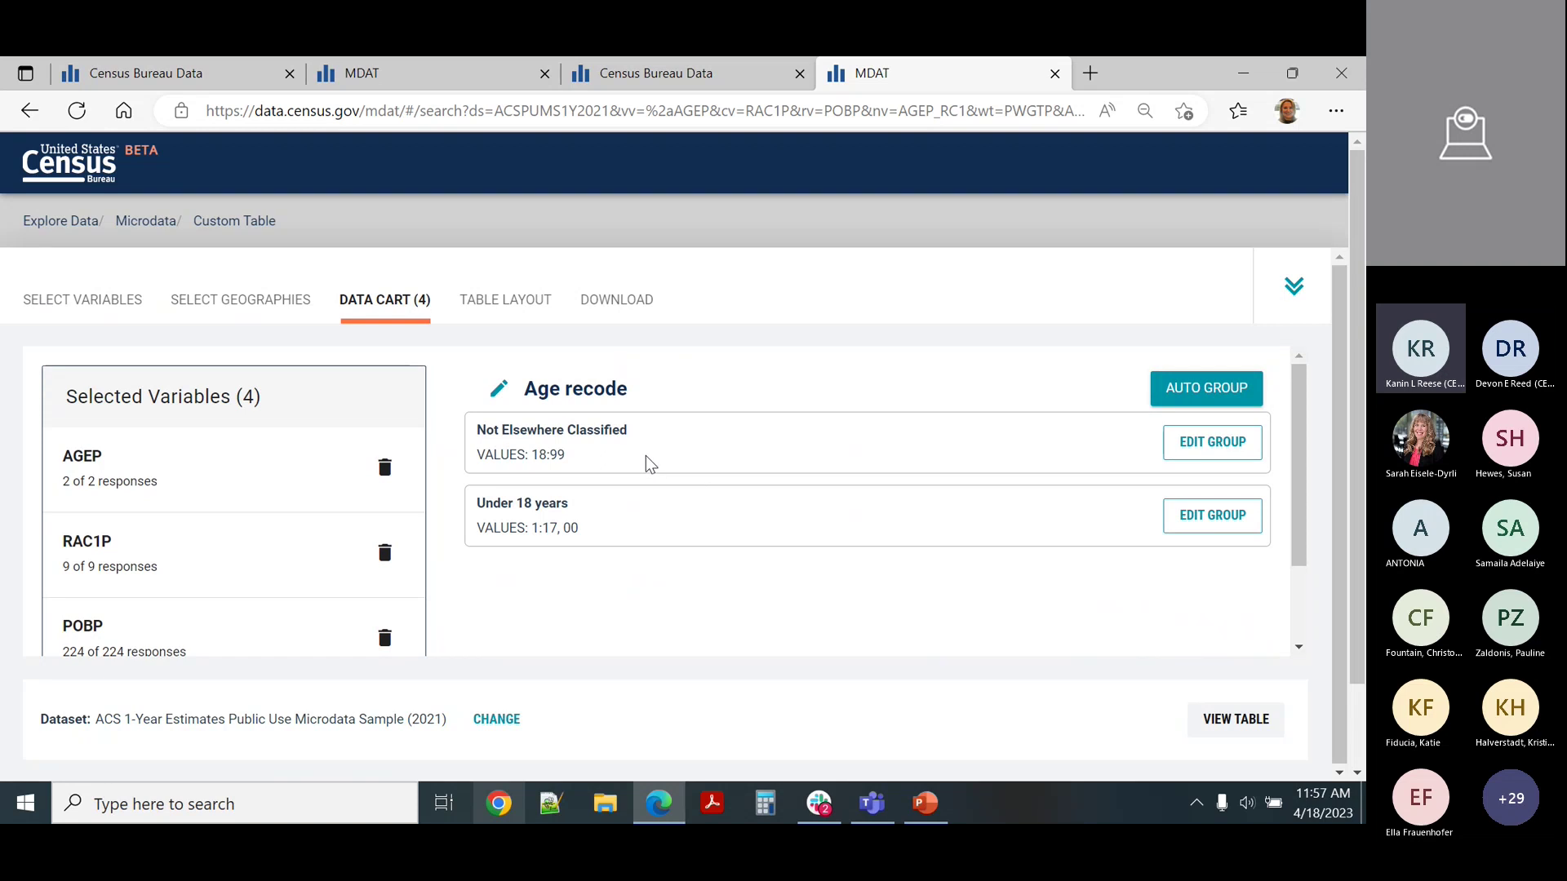
- Rename the age recode's "Not Elsewhere Classified" group as "18 and over" and save it
click(1211, 450)
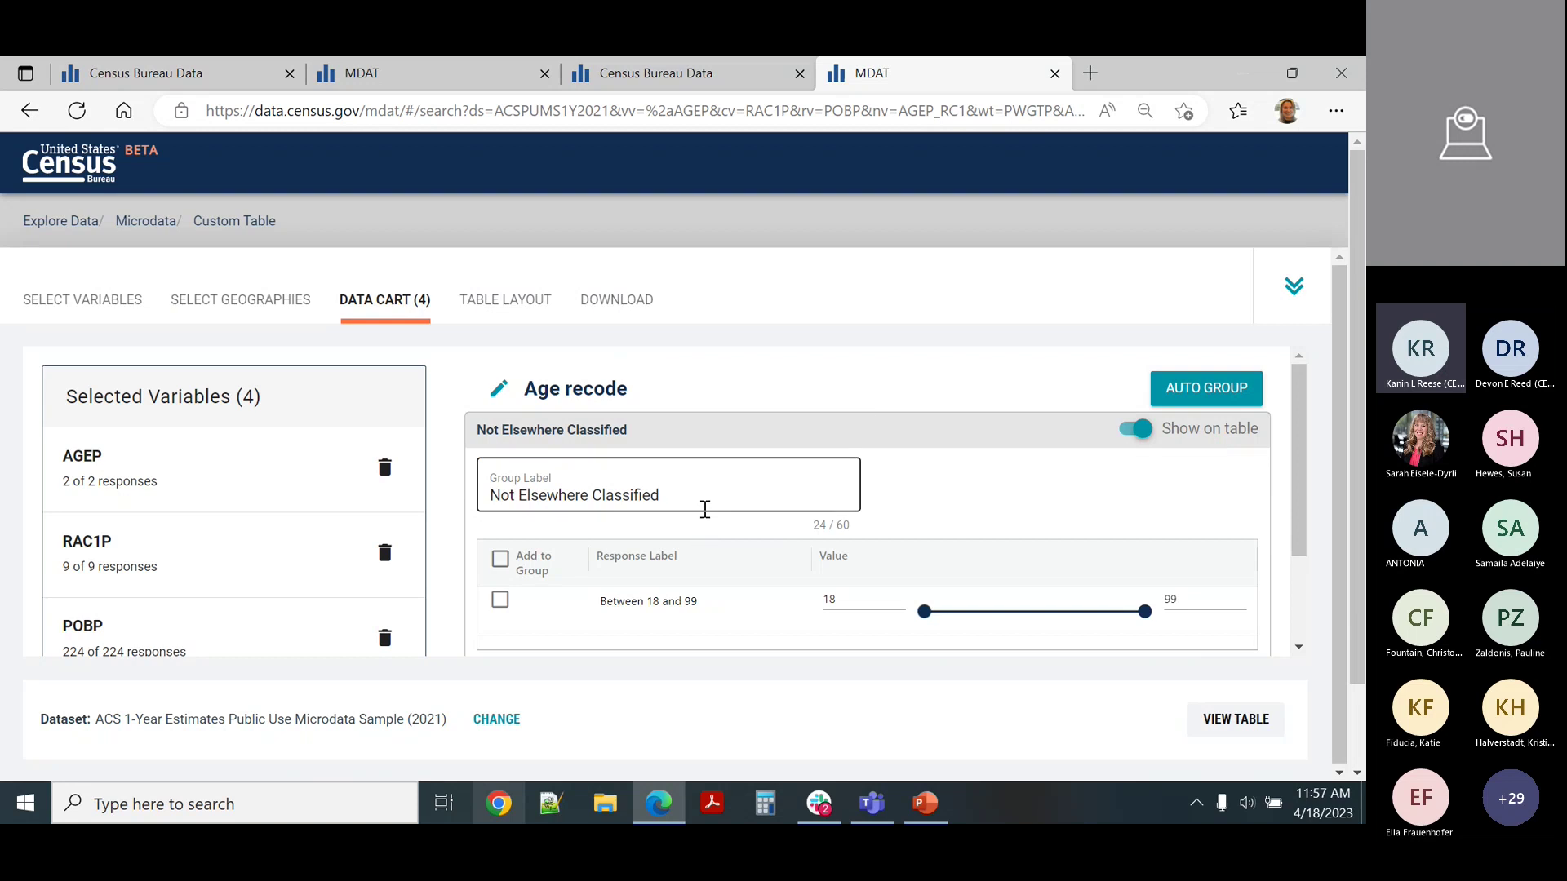
key(ctrl+a)
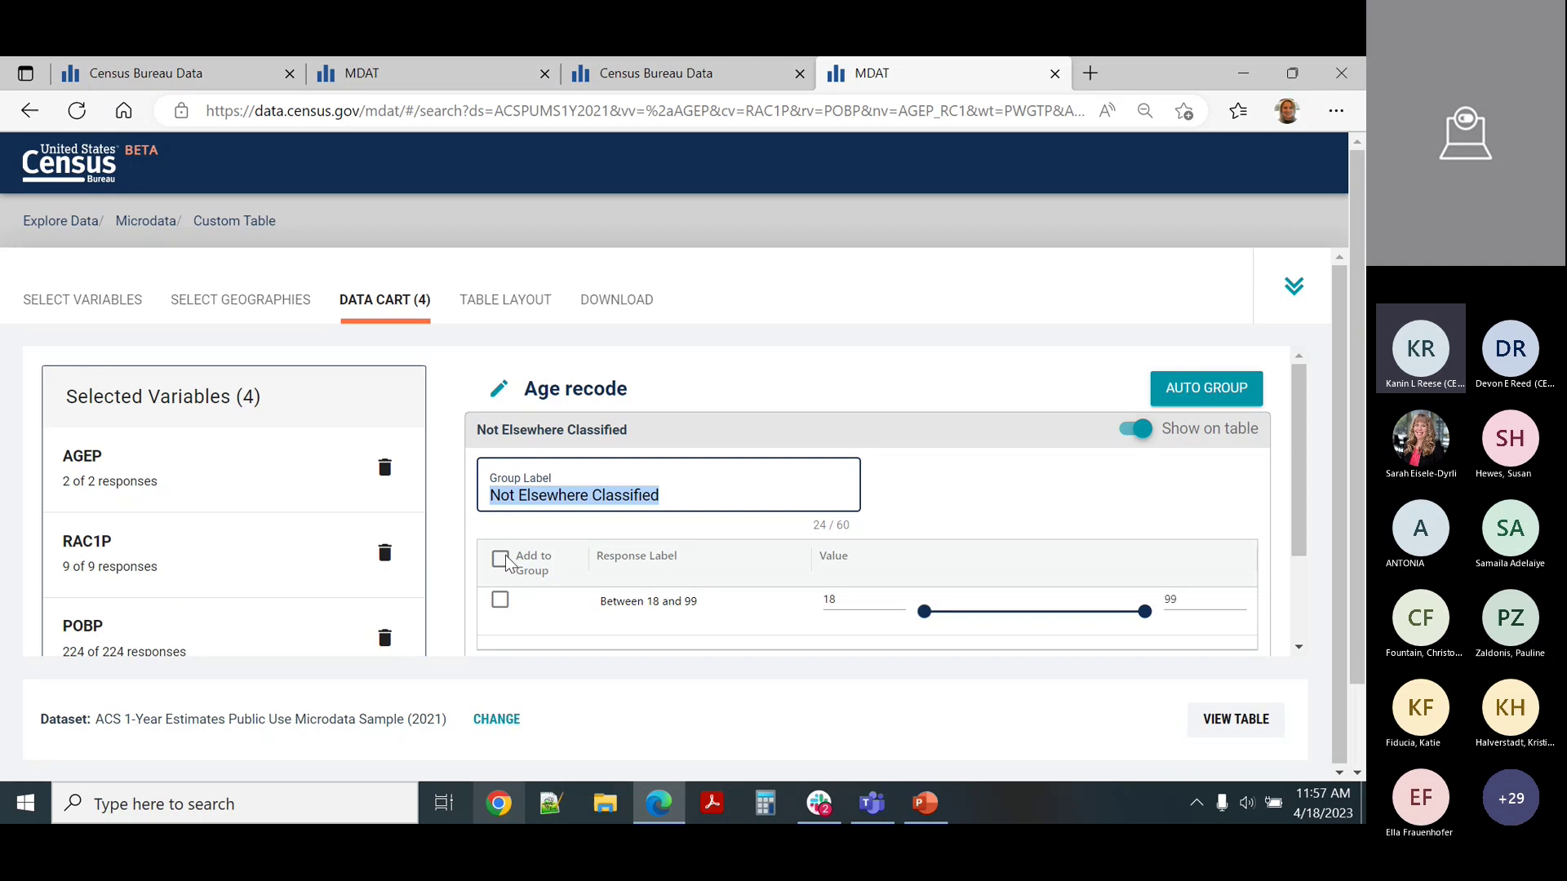
text(18 yea)
key(BackSpace)
key(BackSpace)
key(BackSpace)
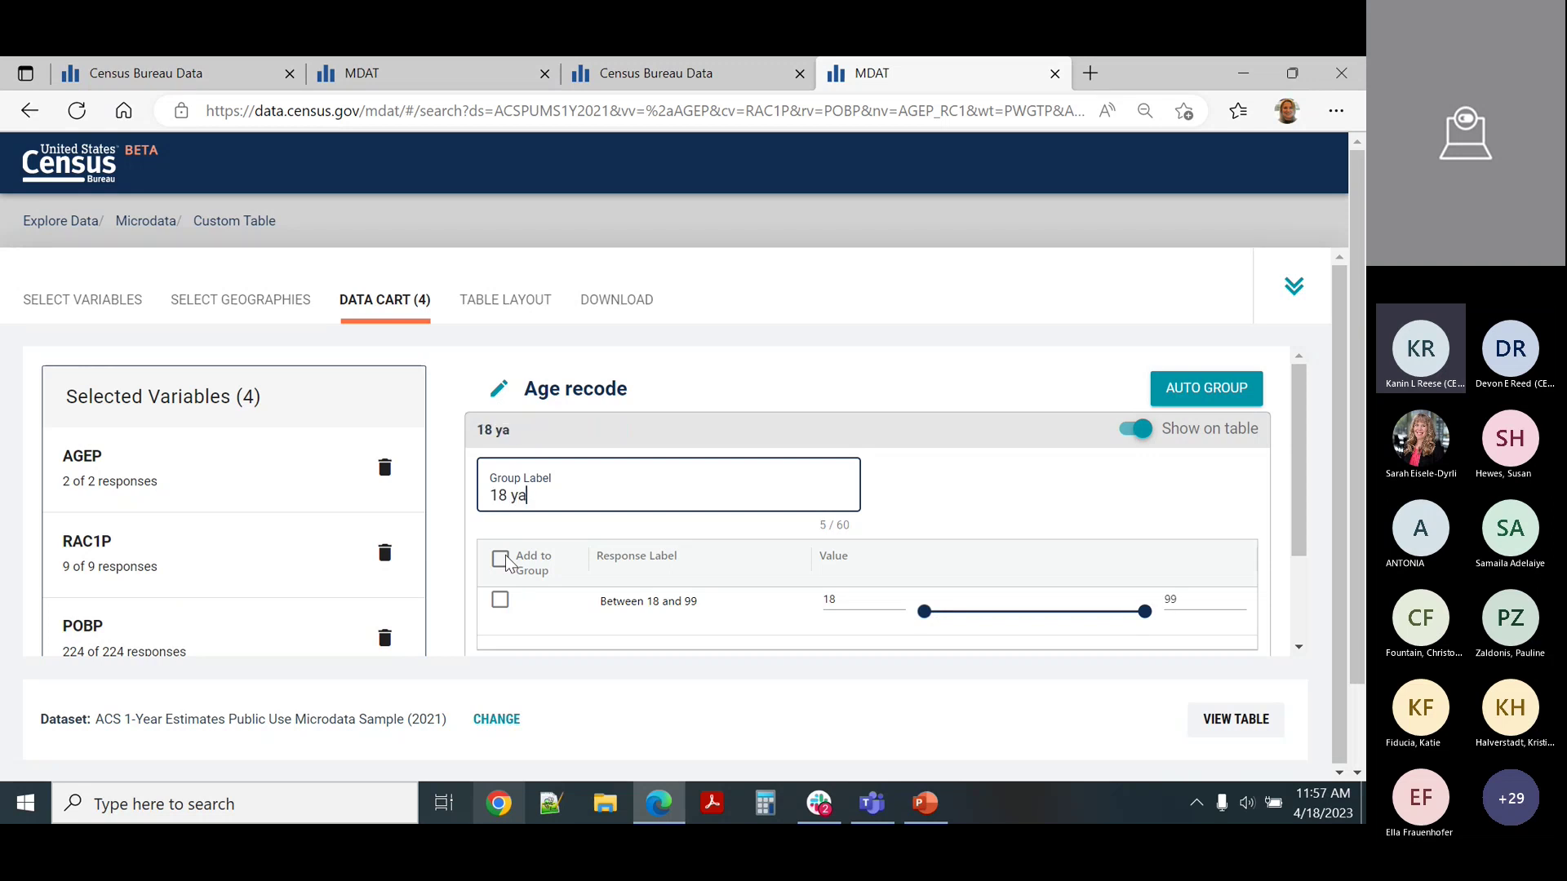
text(and over)
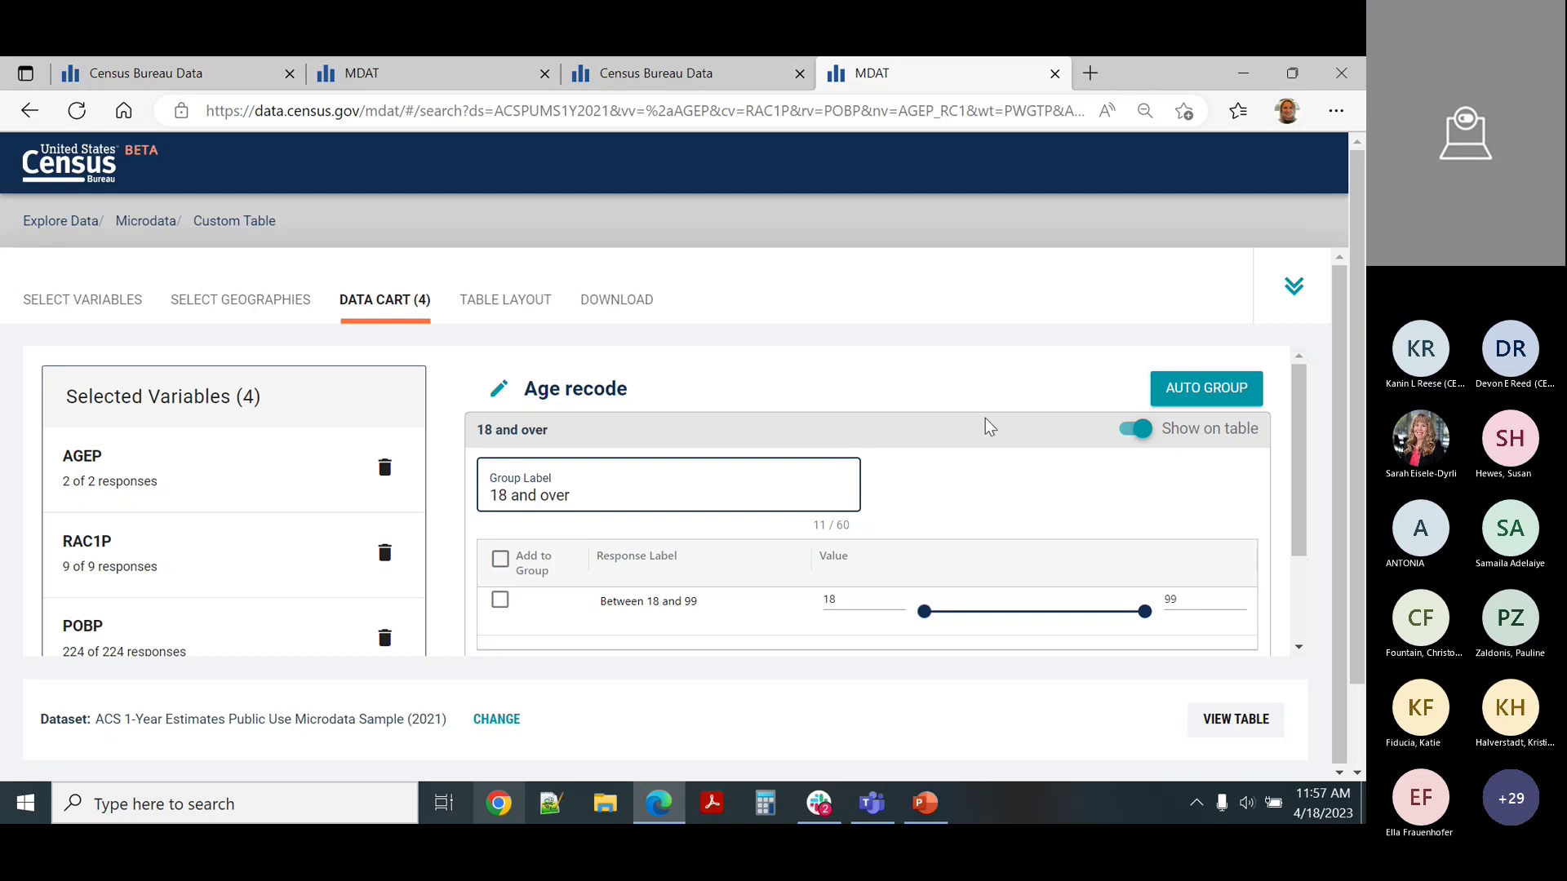
scroll(1170, 489, down, 2)
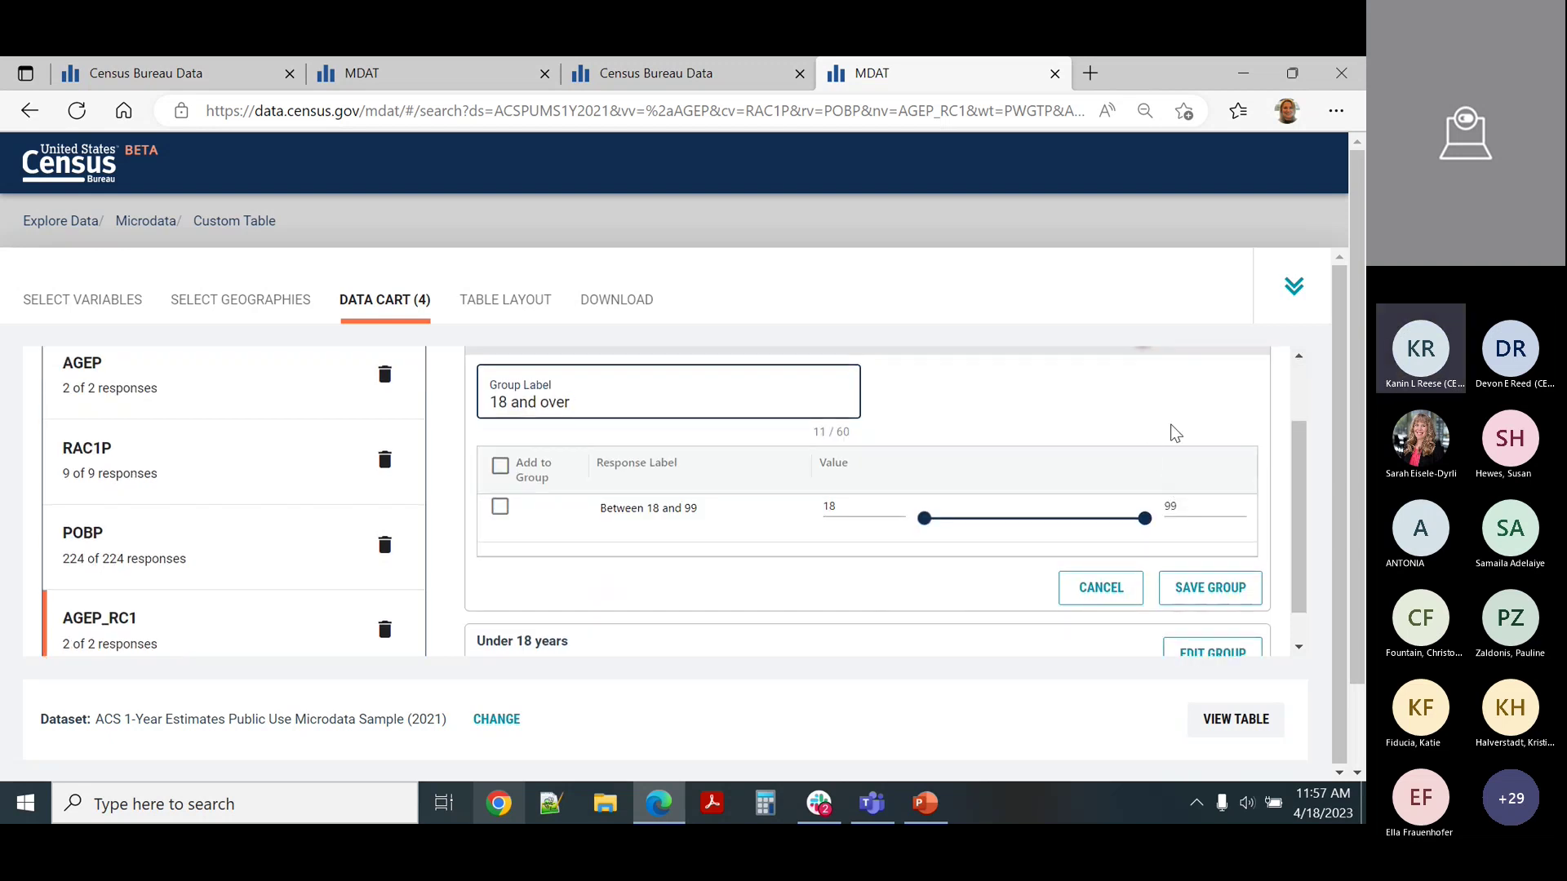
scroll(1173, 430, down, 1)
click(1228, 555)
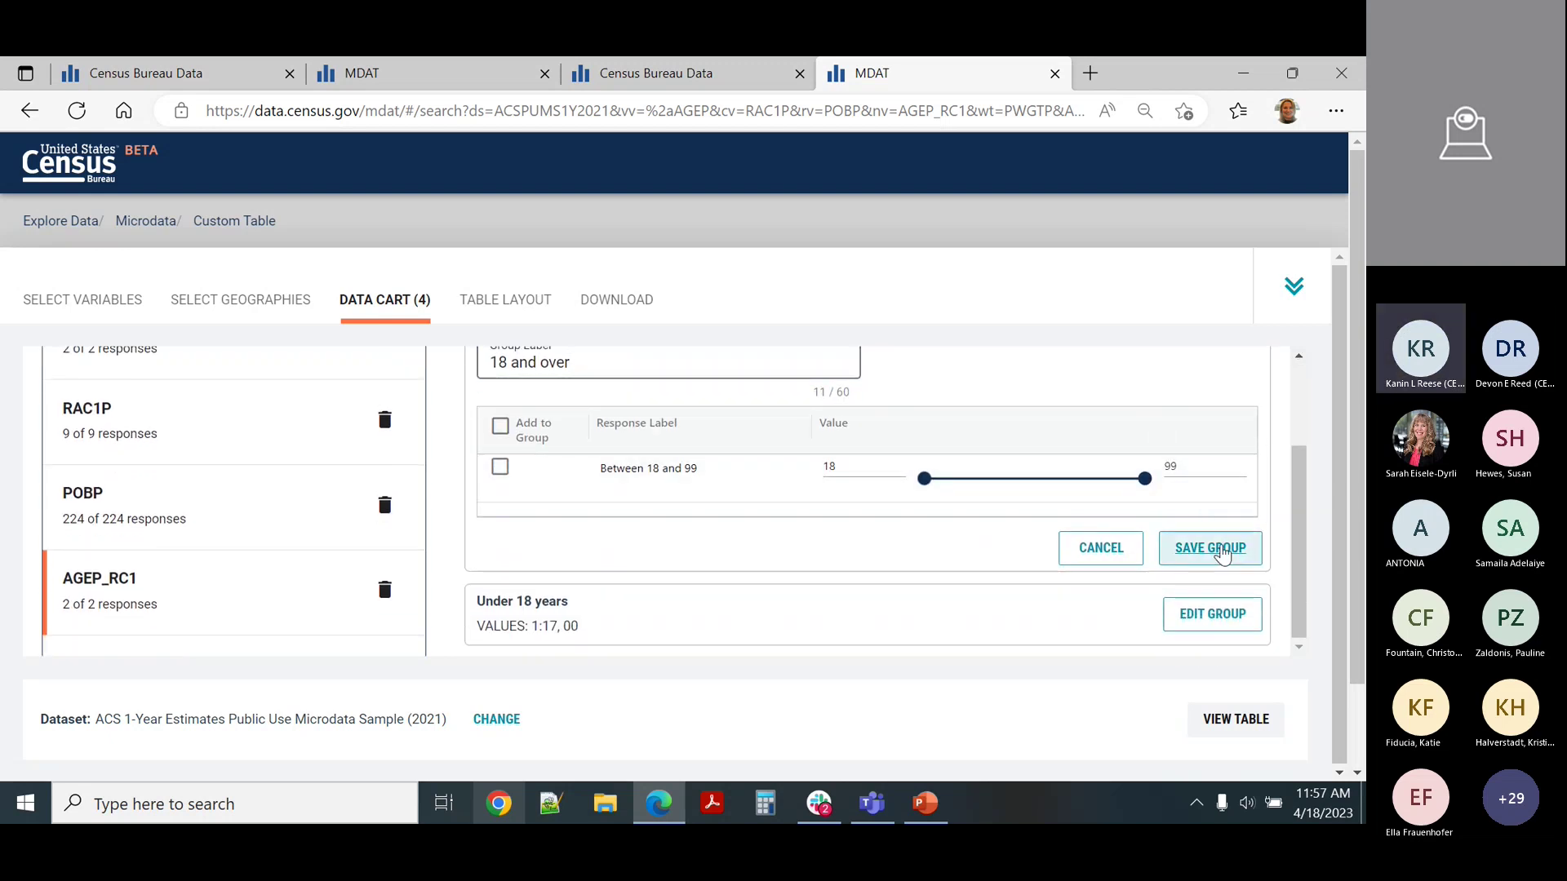
scroll(1003, 541, up, 2)
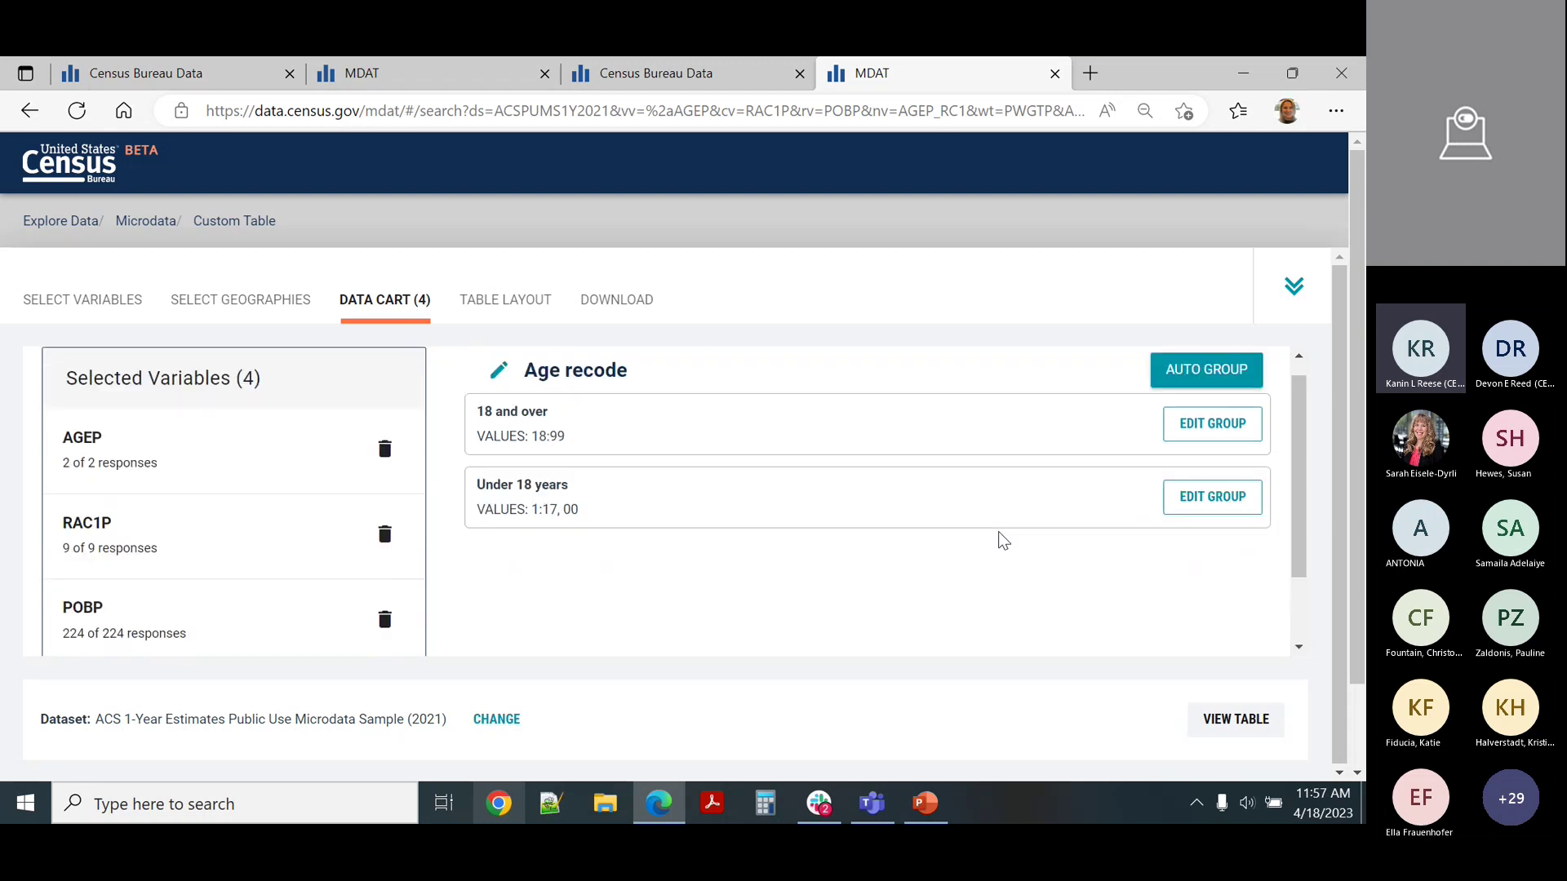
scroll(1003, 541, up, 1)
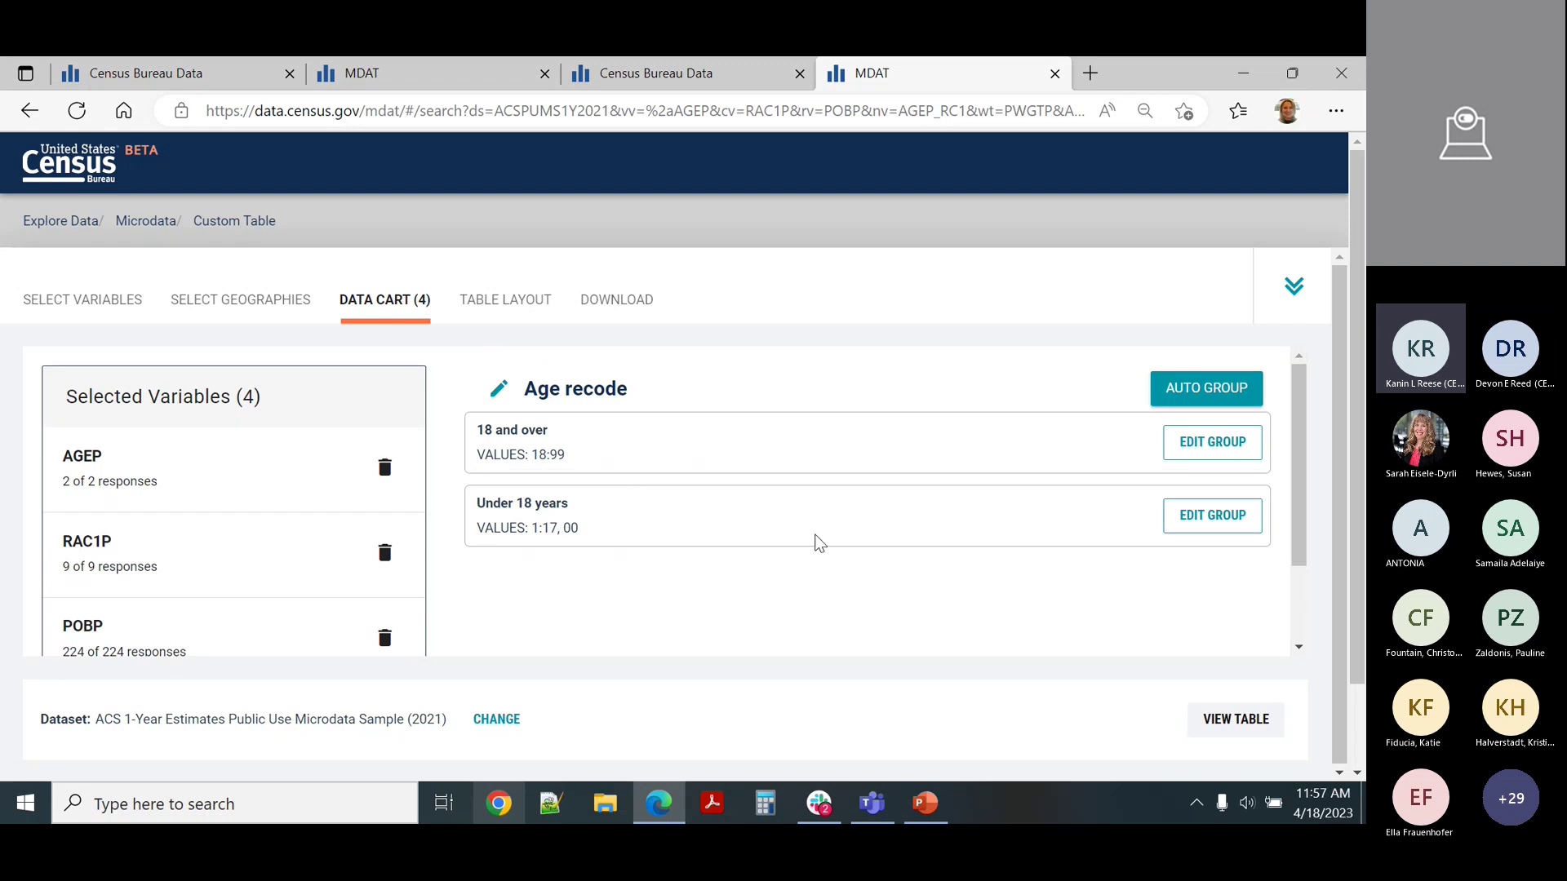
- Check the age recode groups in the data cart and set the values in the table layout's cells to Count
scroll(819, 543, down, 1)
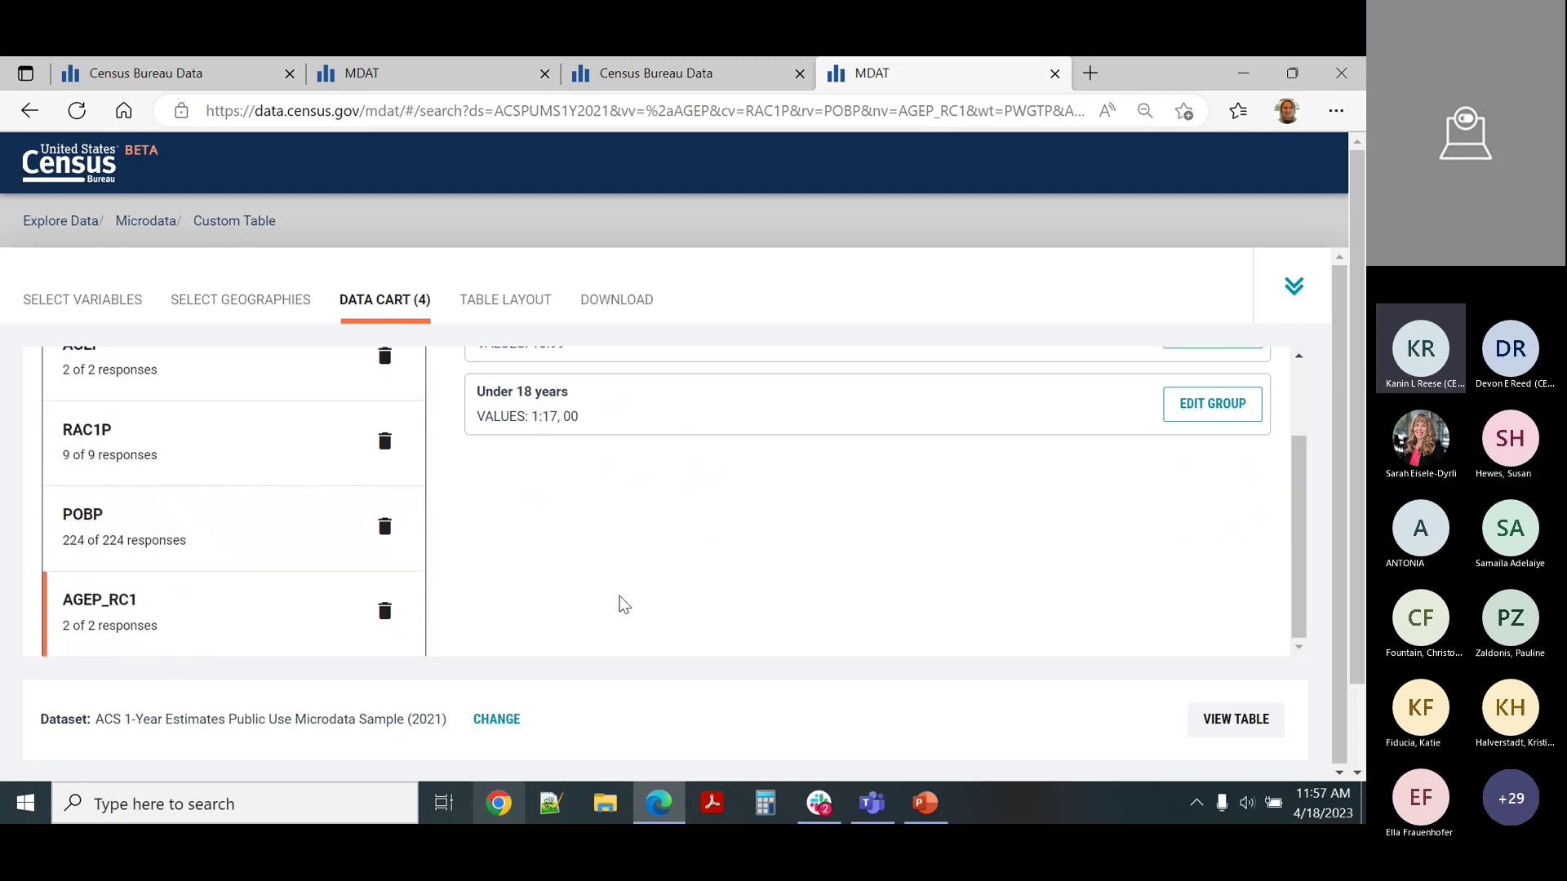
scroll(636, 577, up, 1)
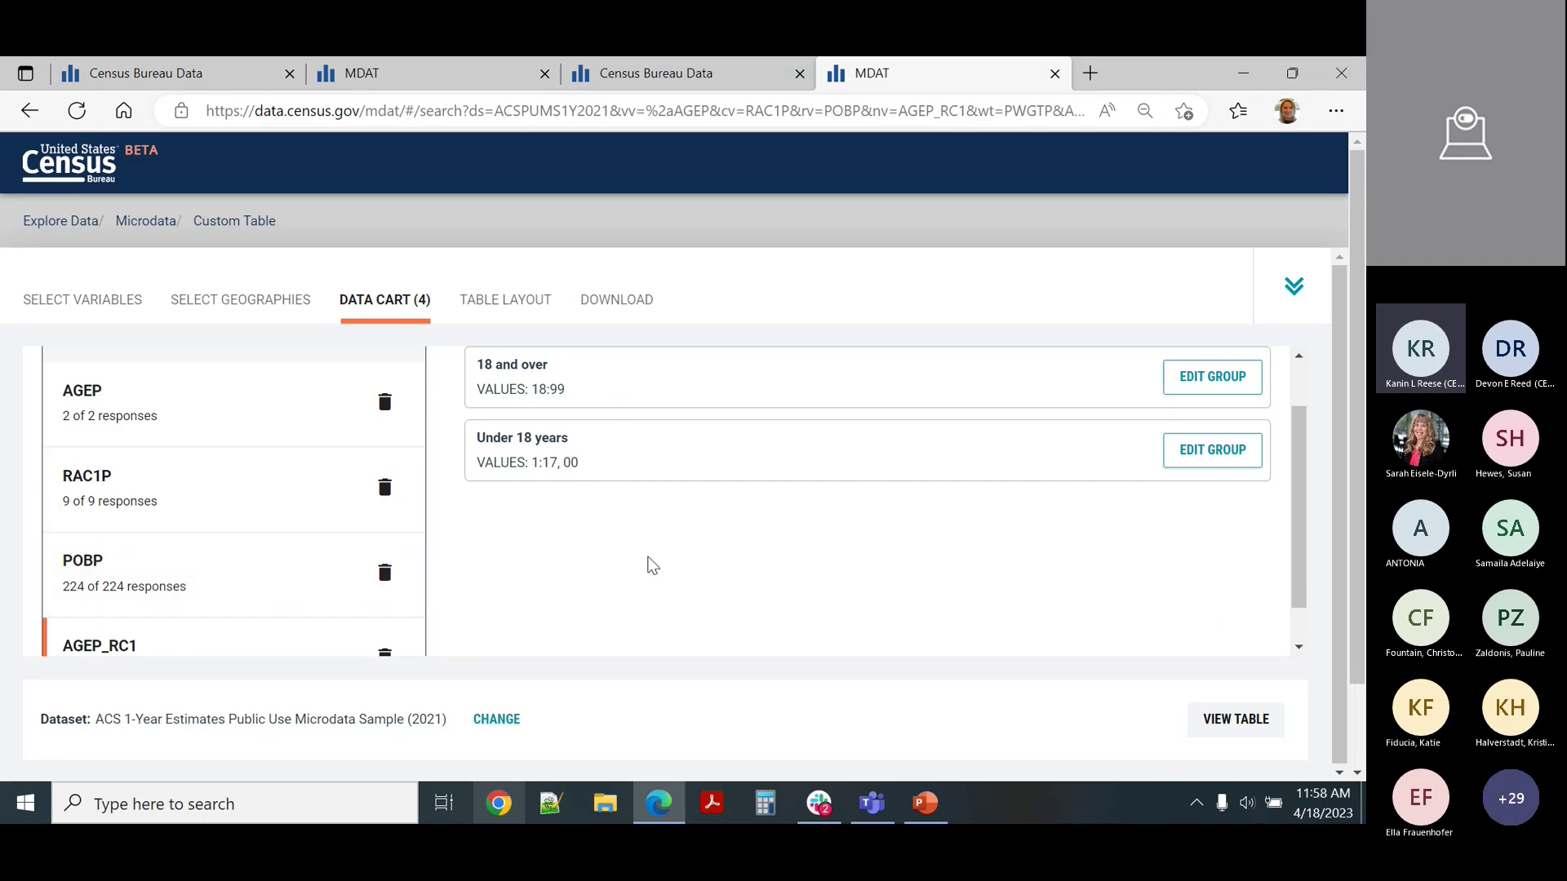
scroll(663, 586, up, 2)
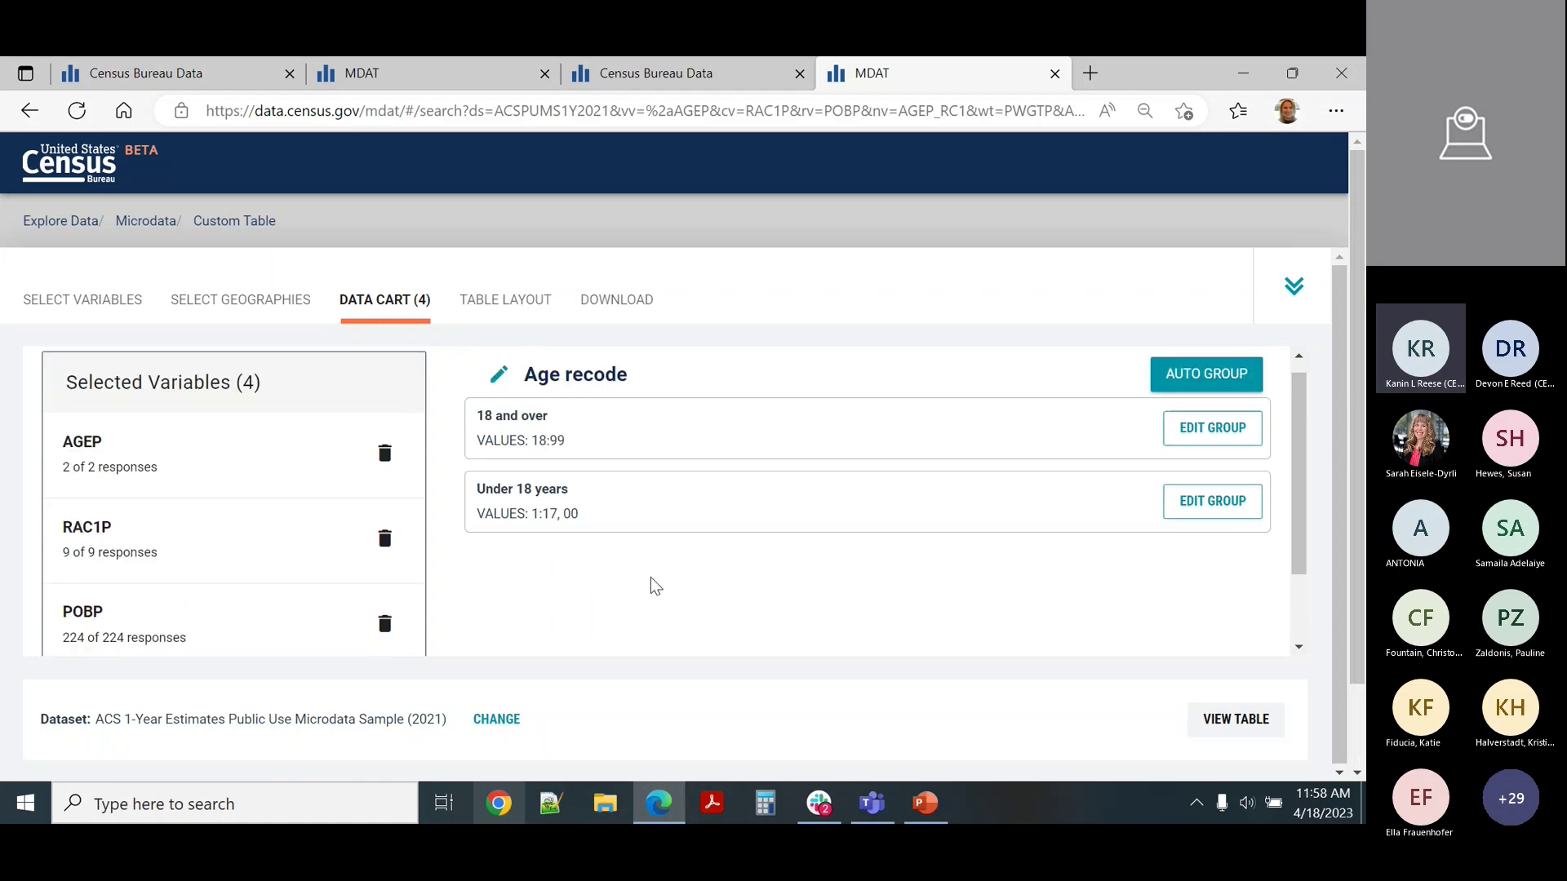
click(483, 310)
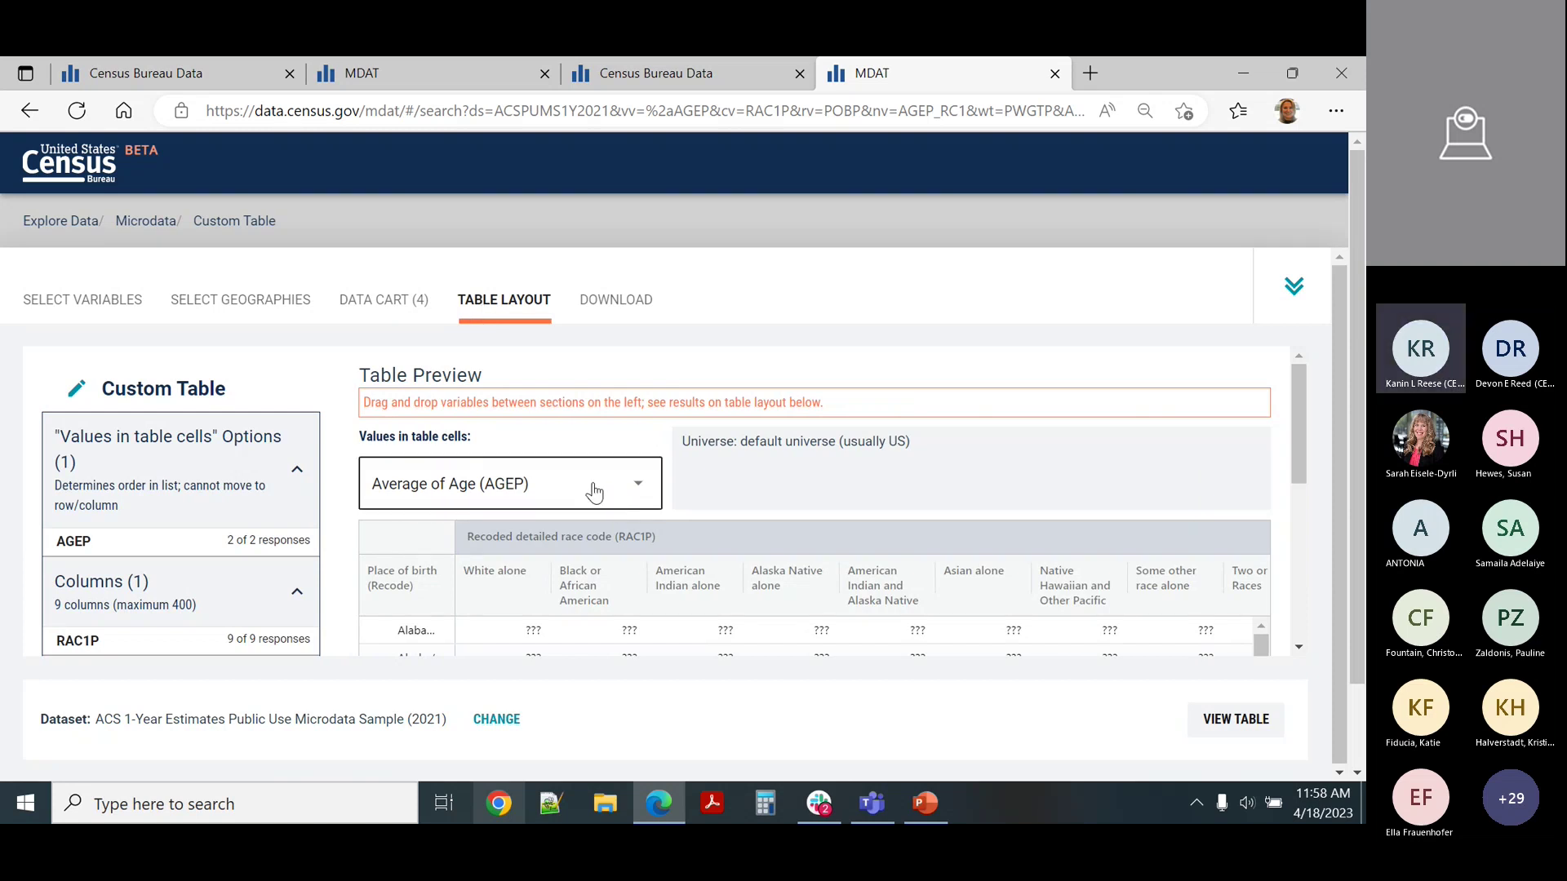
click(638, 491)
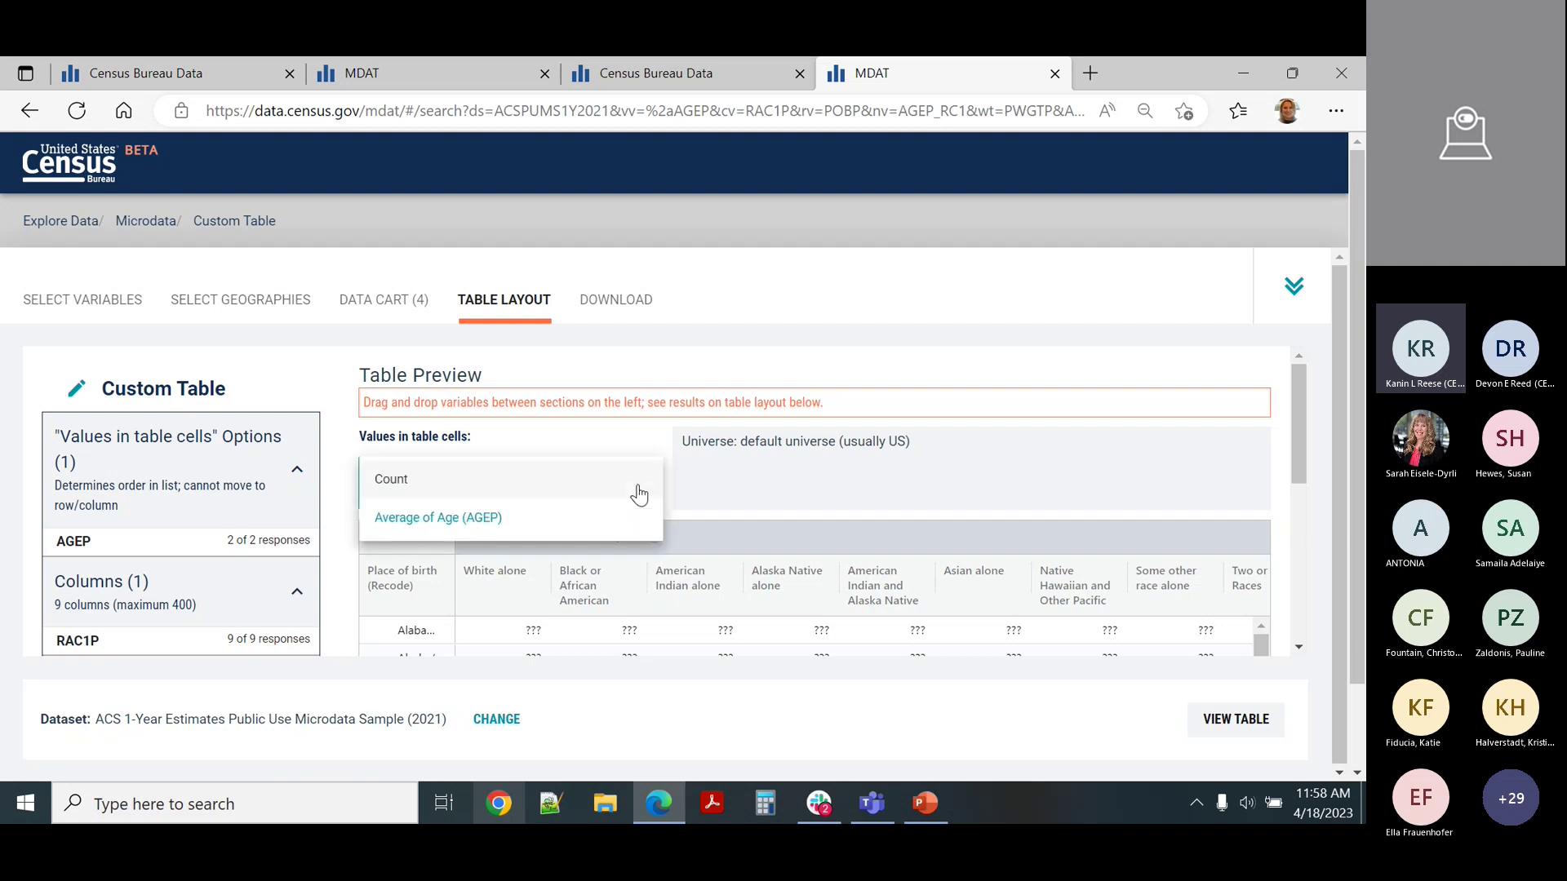
click(499, 497)
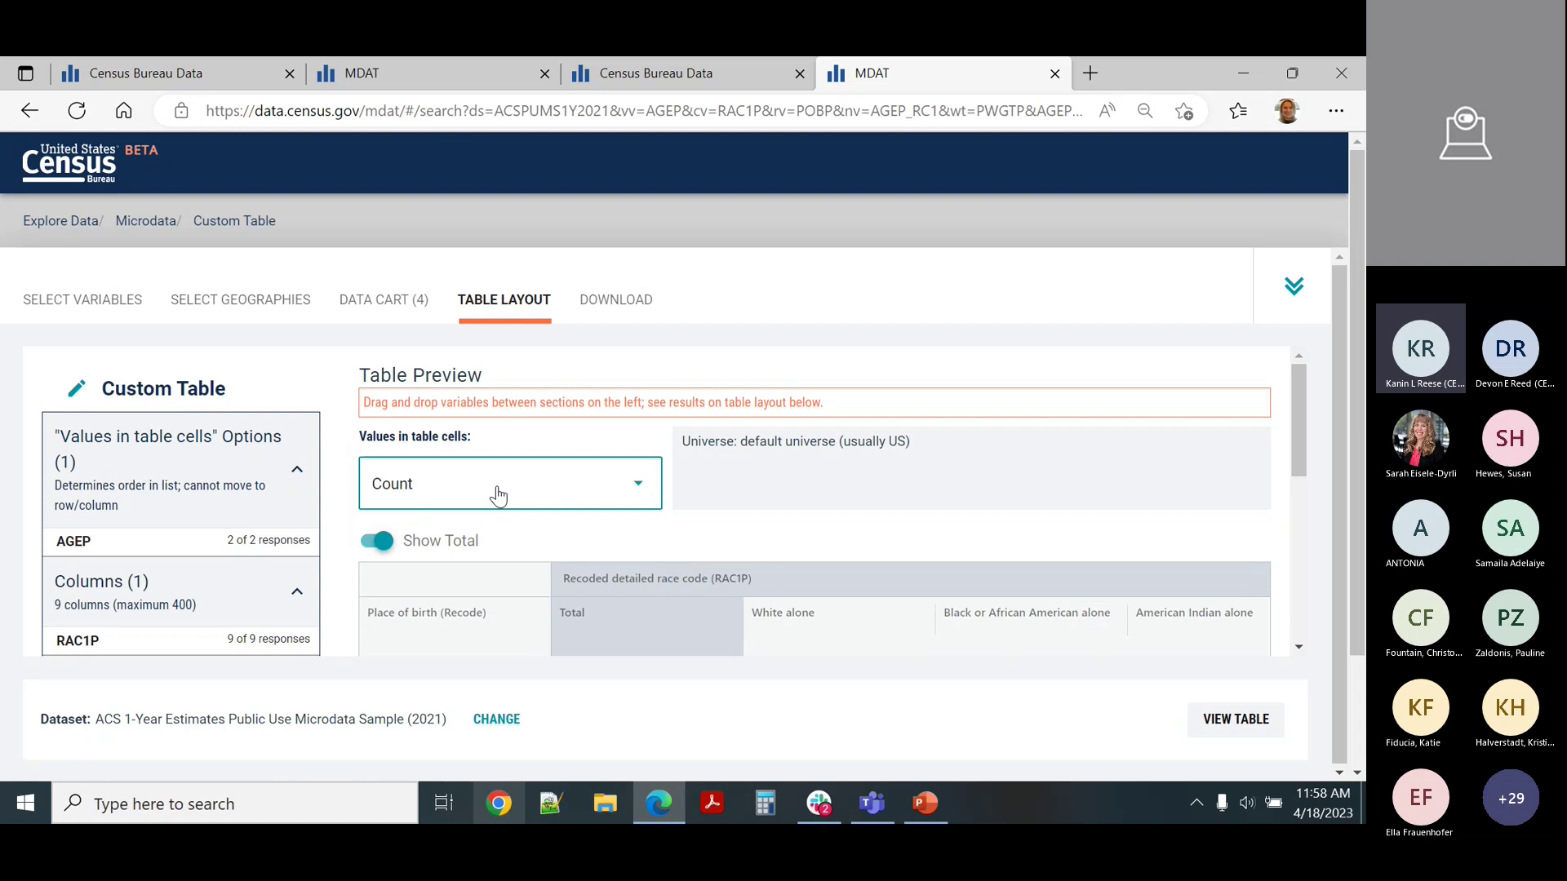
- Move the age recode AGEP_RC1 onto the table columns under RAC1P and check the layout preview
scroll(341, 542, down, 1)
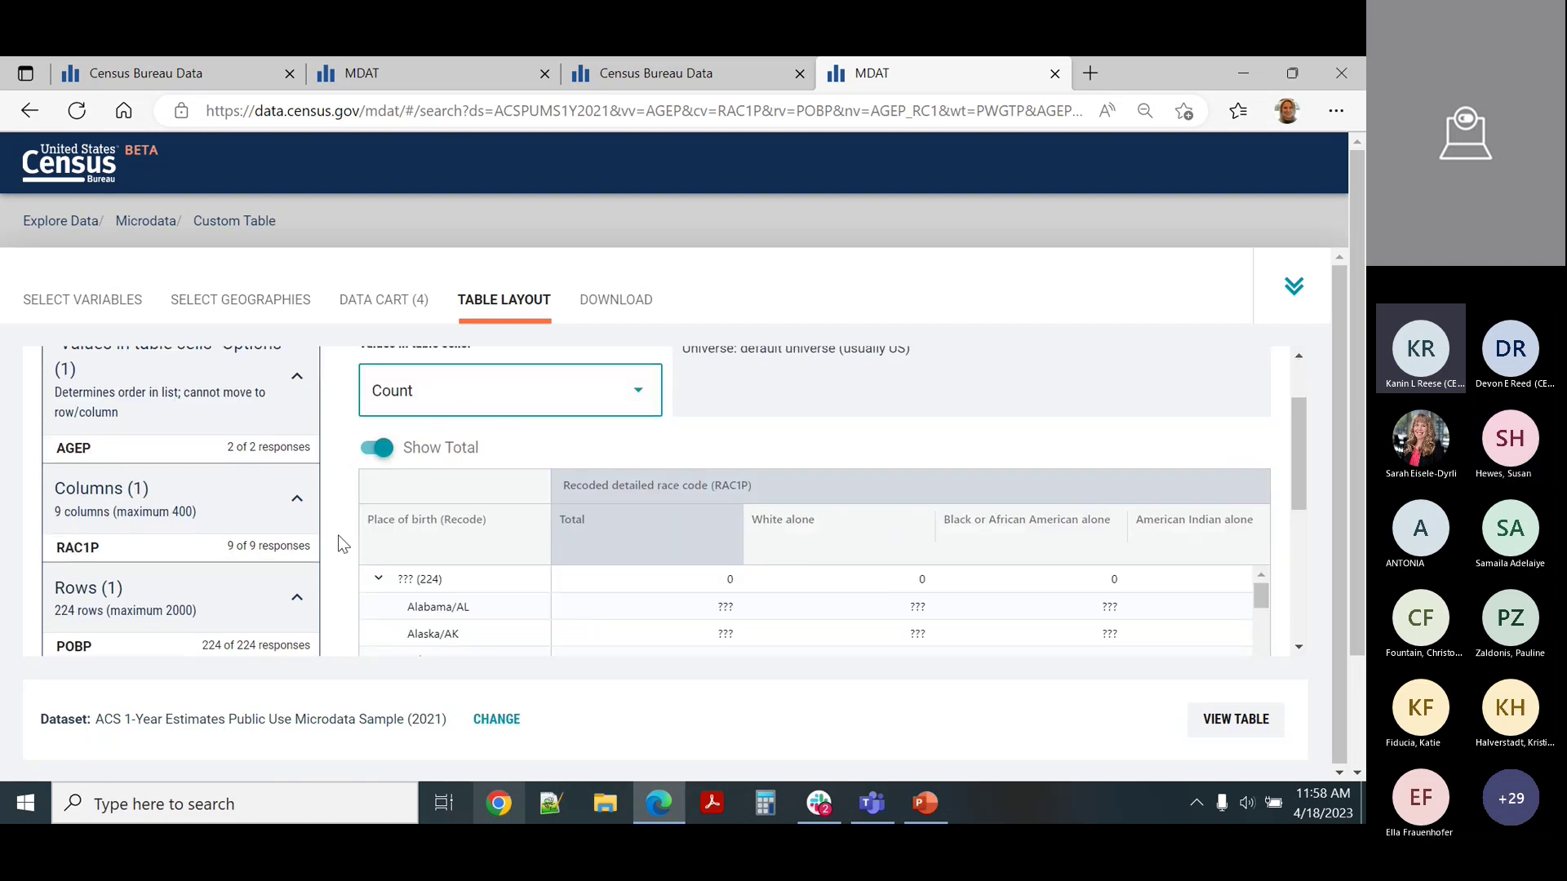
scroll(345, 532, down, 1)
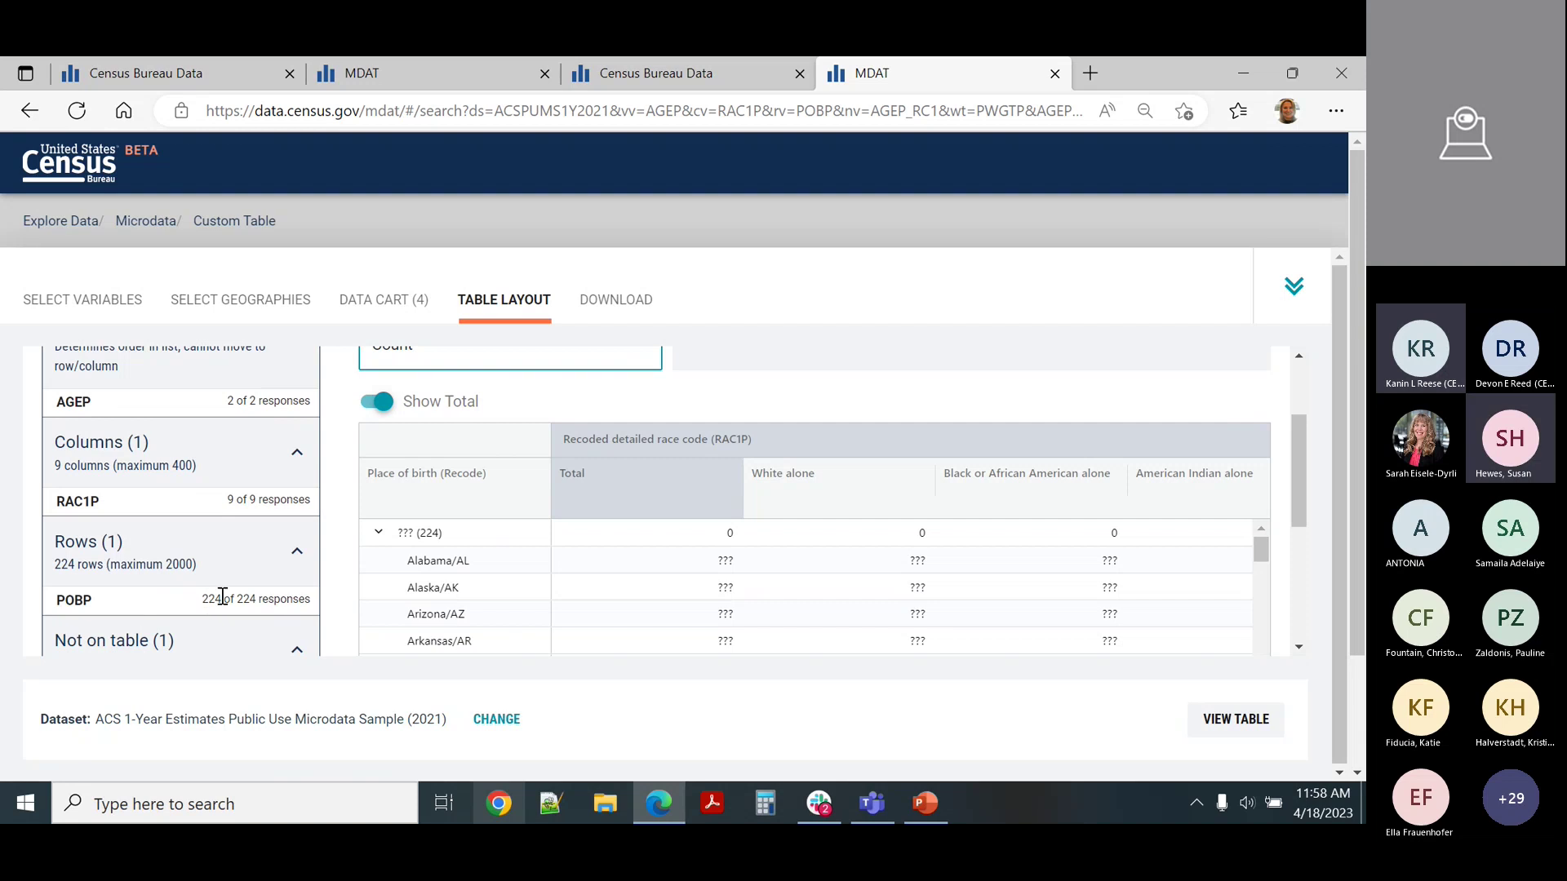
scroll(210, 600, down, 1)
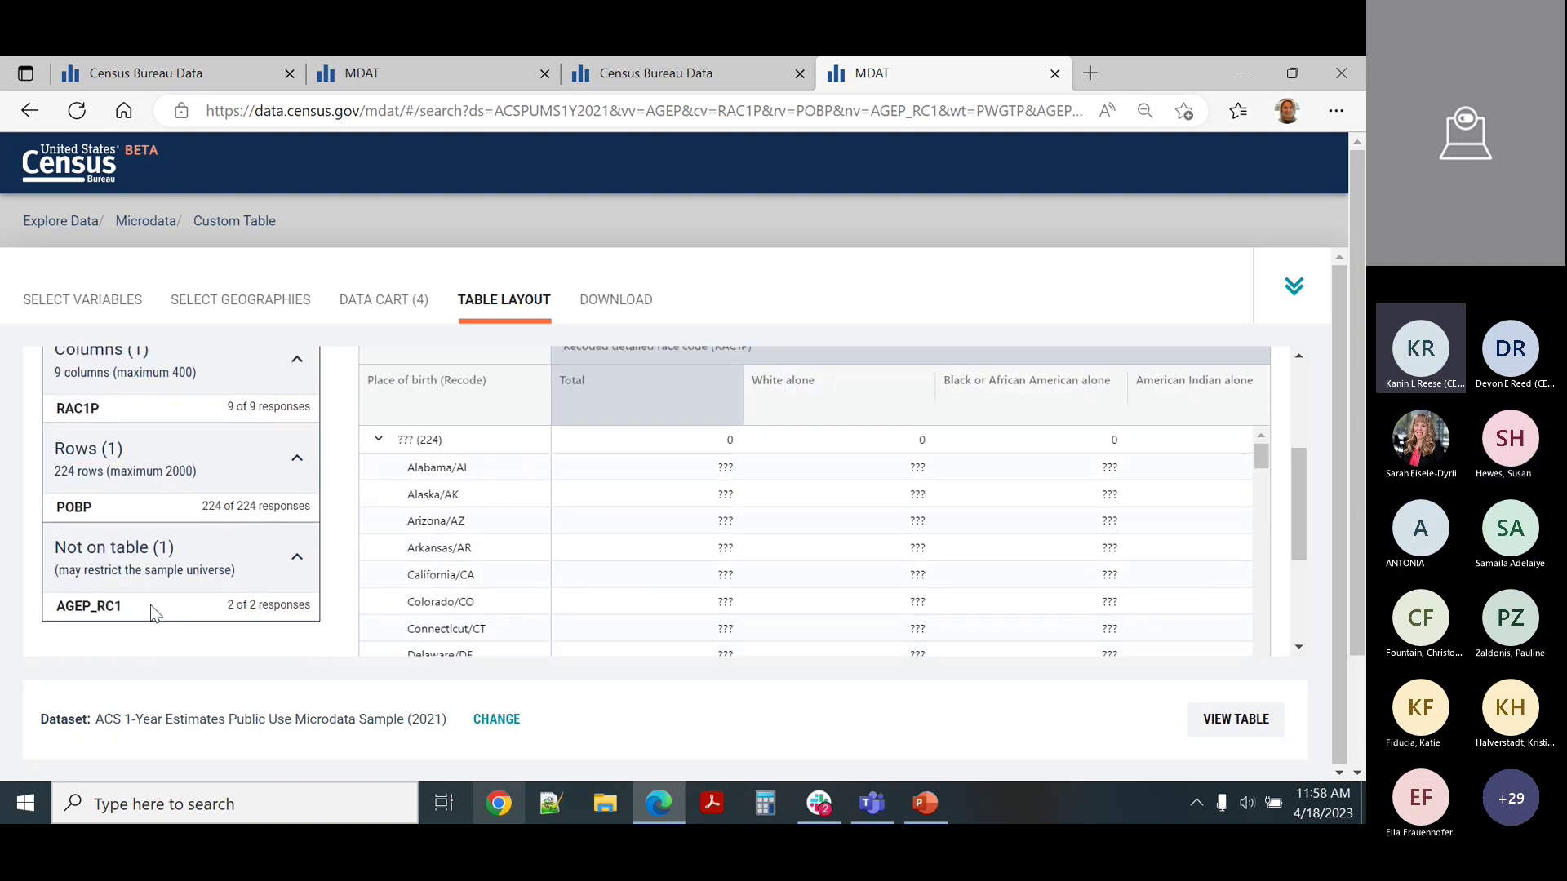
drag(150, 606, 143, 424)
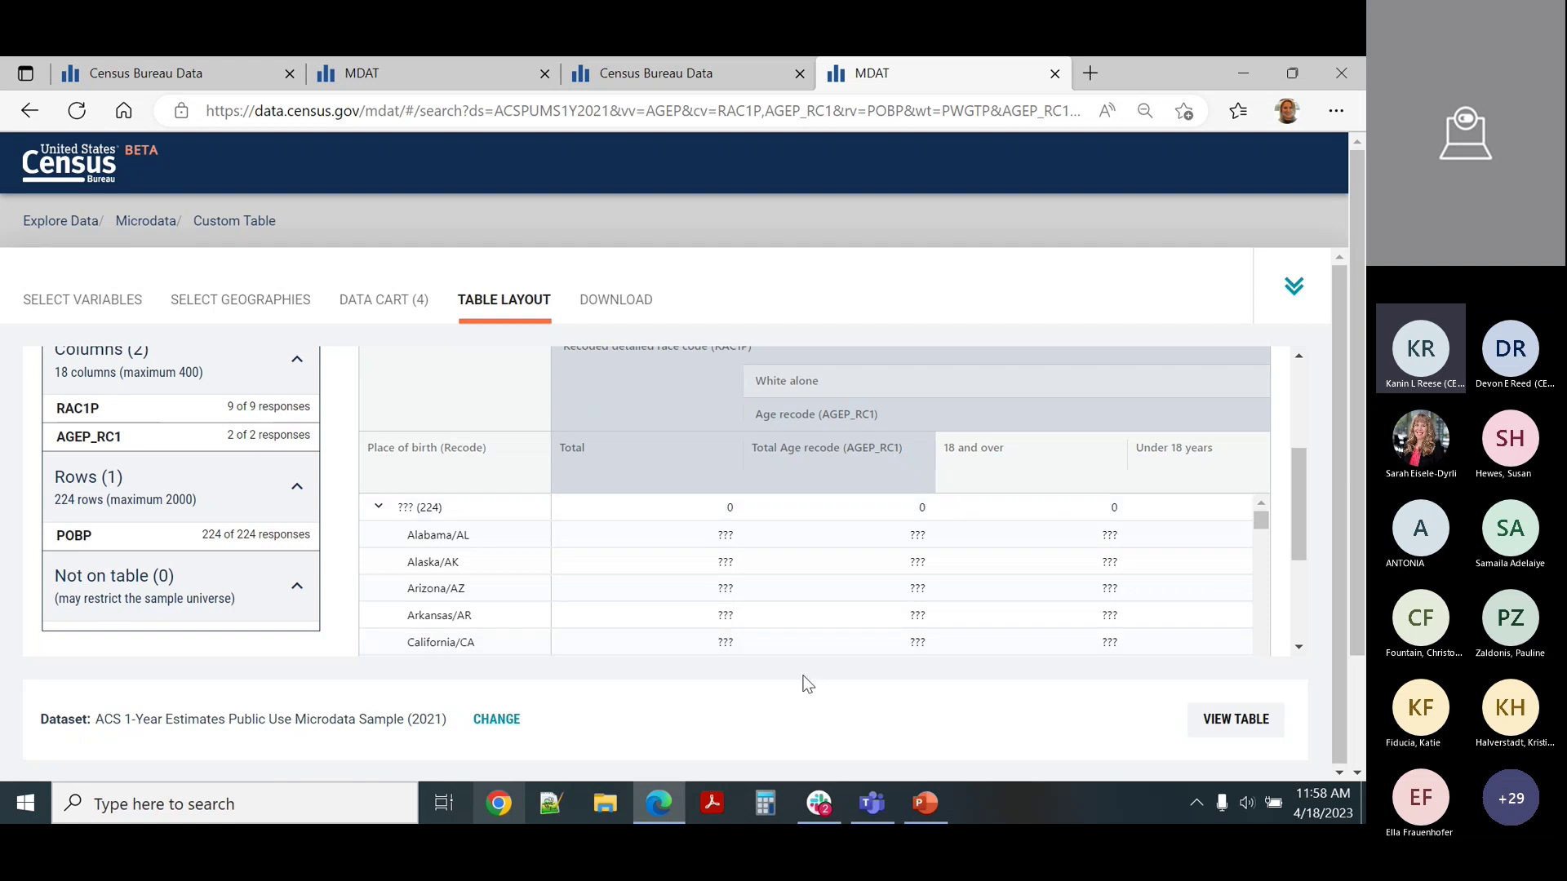
scroll(906, 525, up, 1)
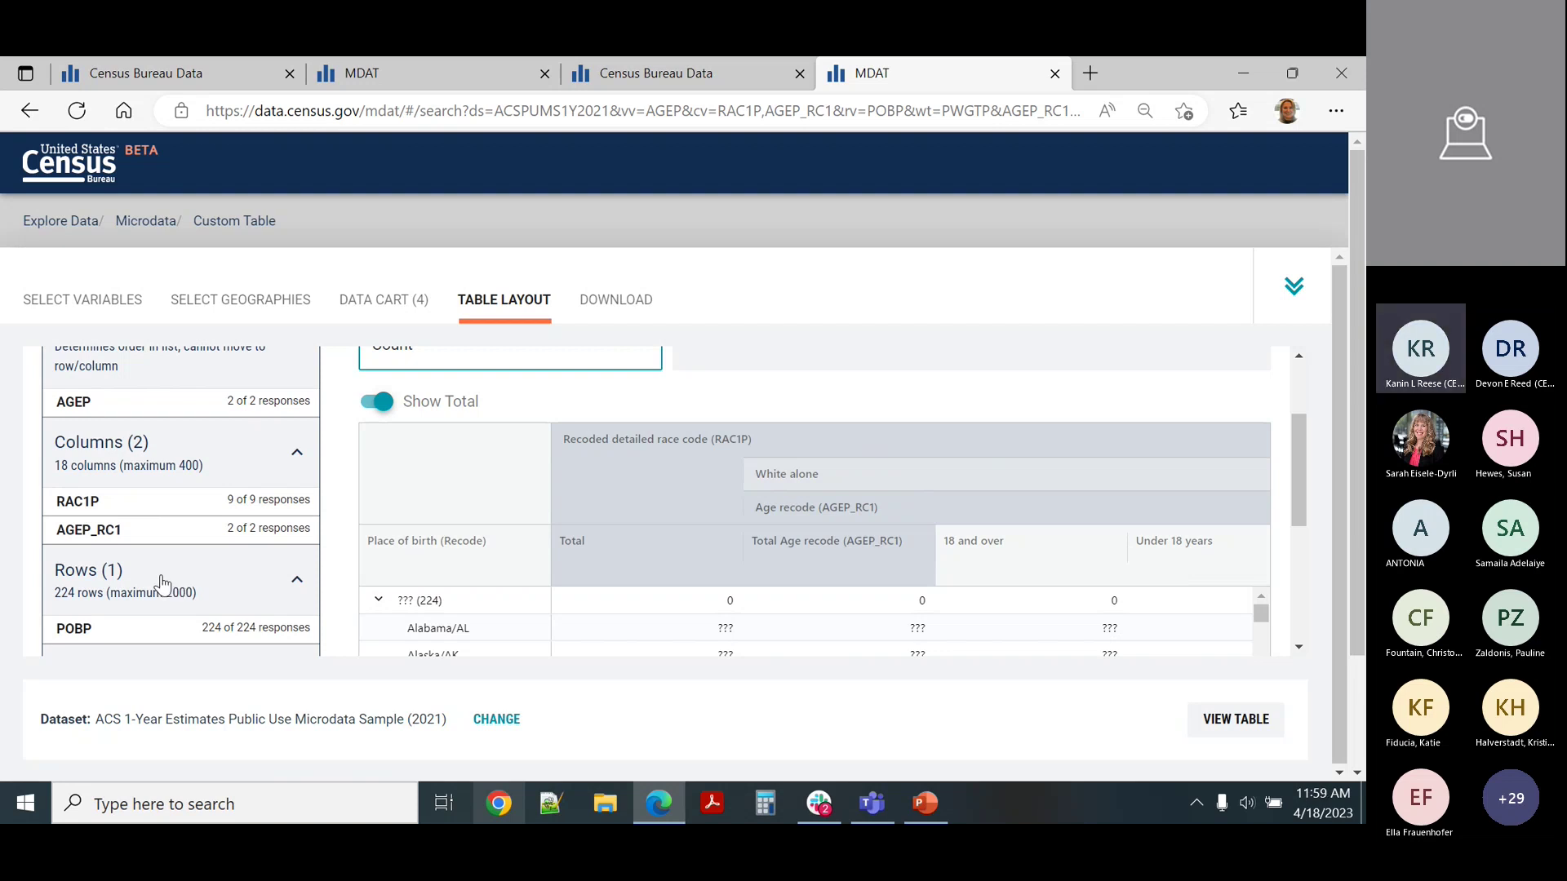
scroll(164, 583, down, 1)
scroll(502, 587, down, 3)
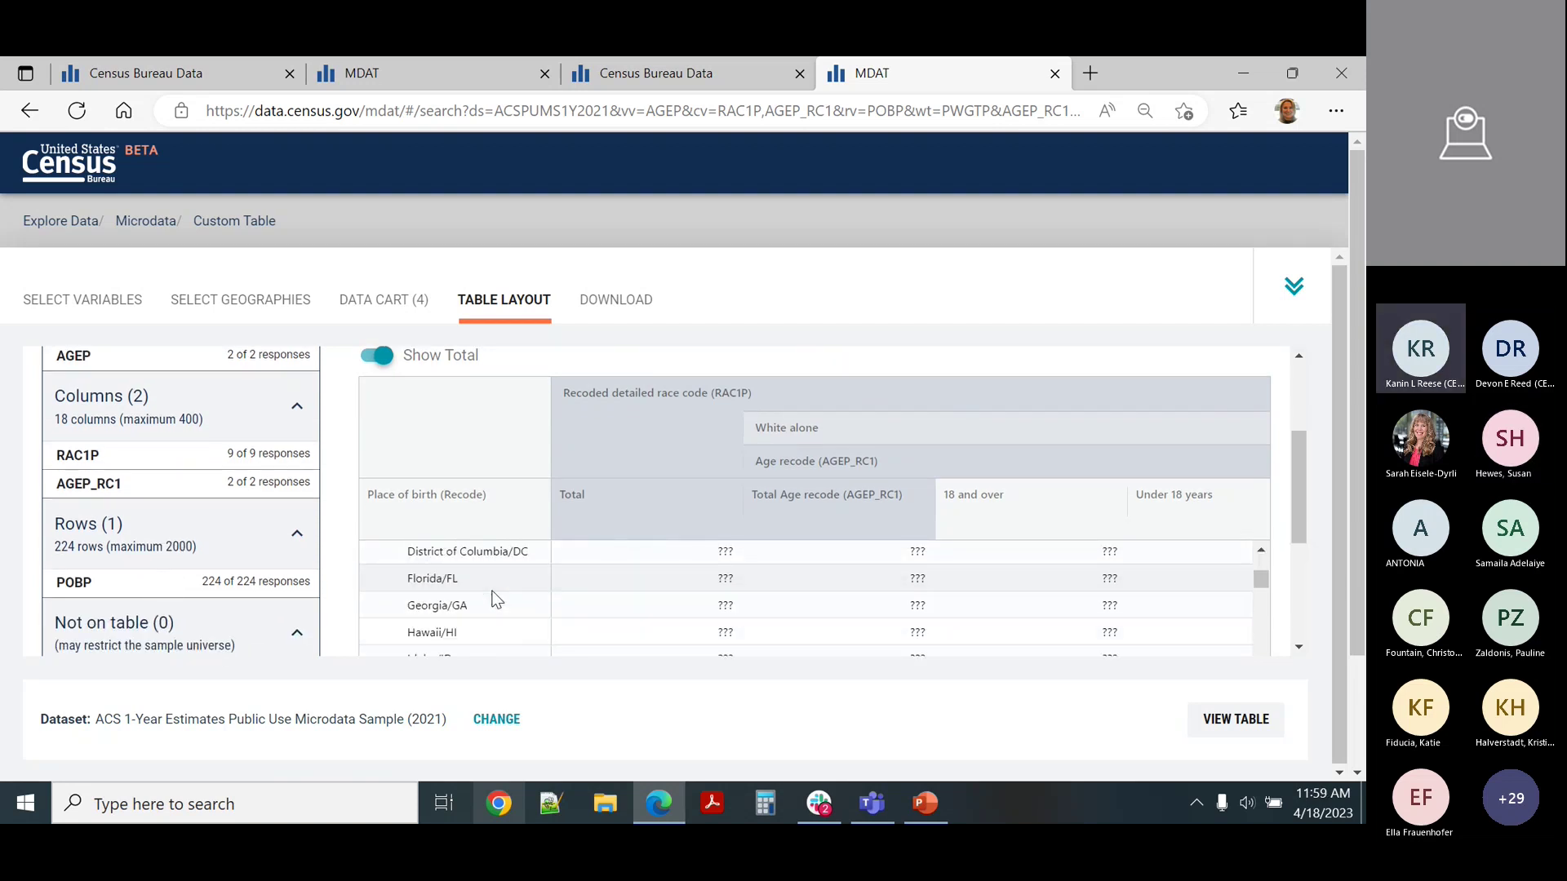
scroll(493, 599, down, 3)
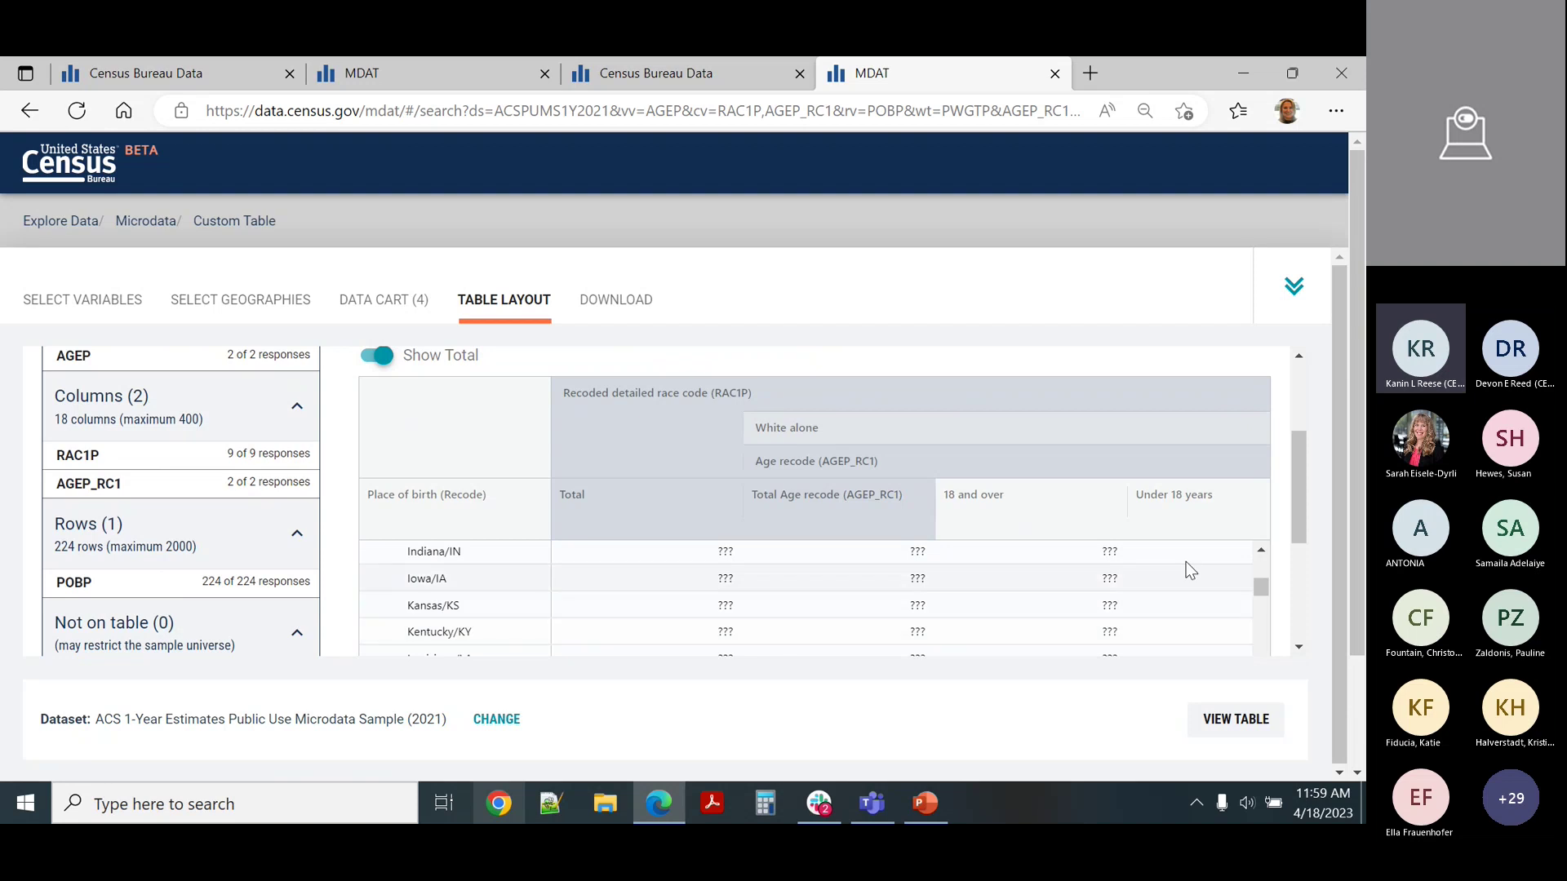
scroll(1303, 496, down, 2)
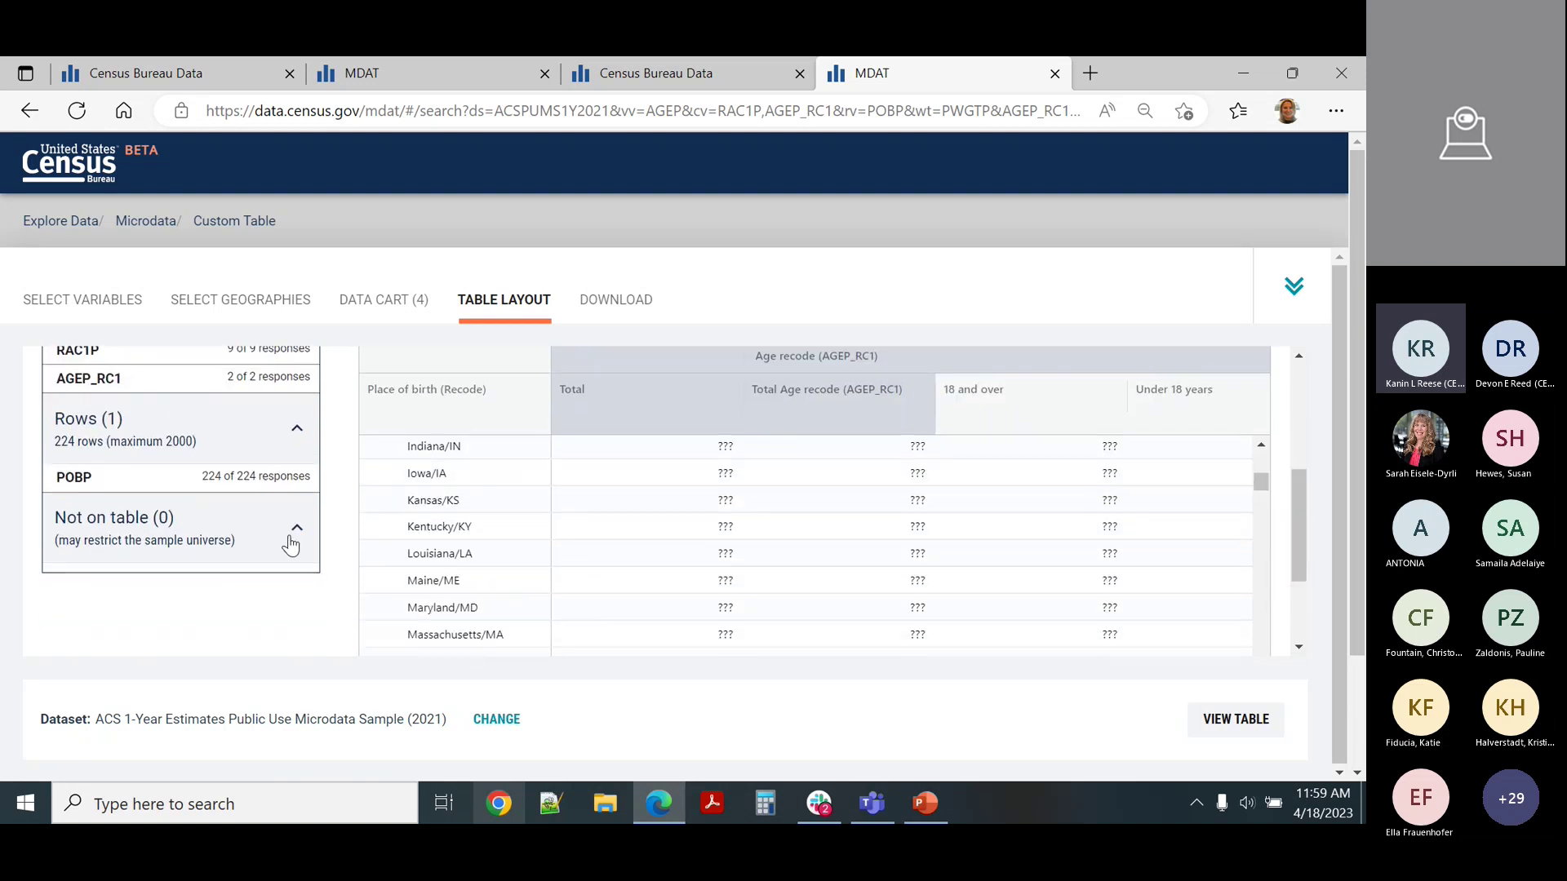
- Try the age recode AGEP_RC1 off the table and on the rows, and return it to the columns
scroll(278, 539, up, 3)
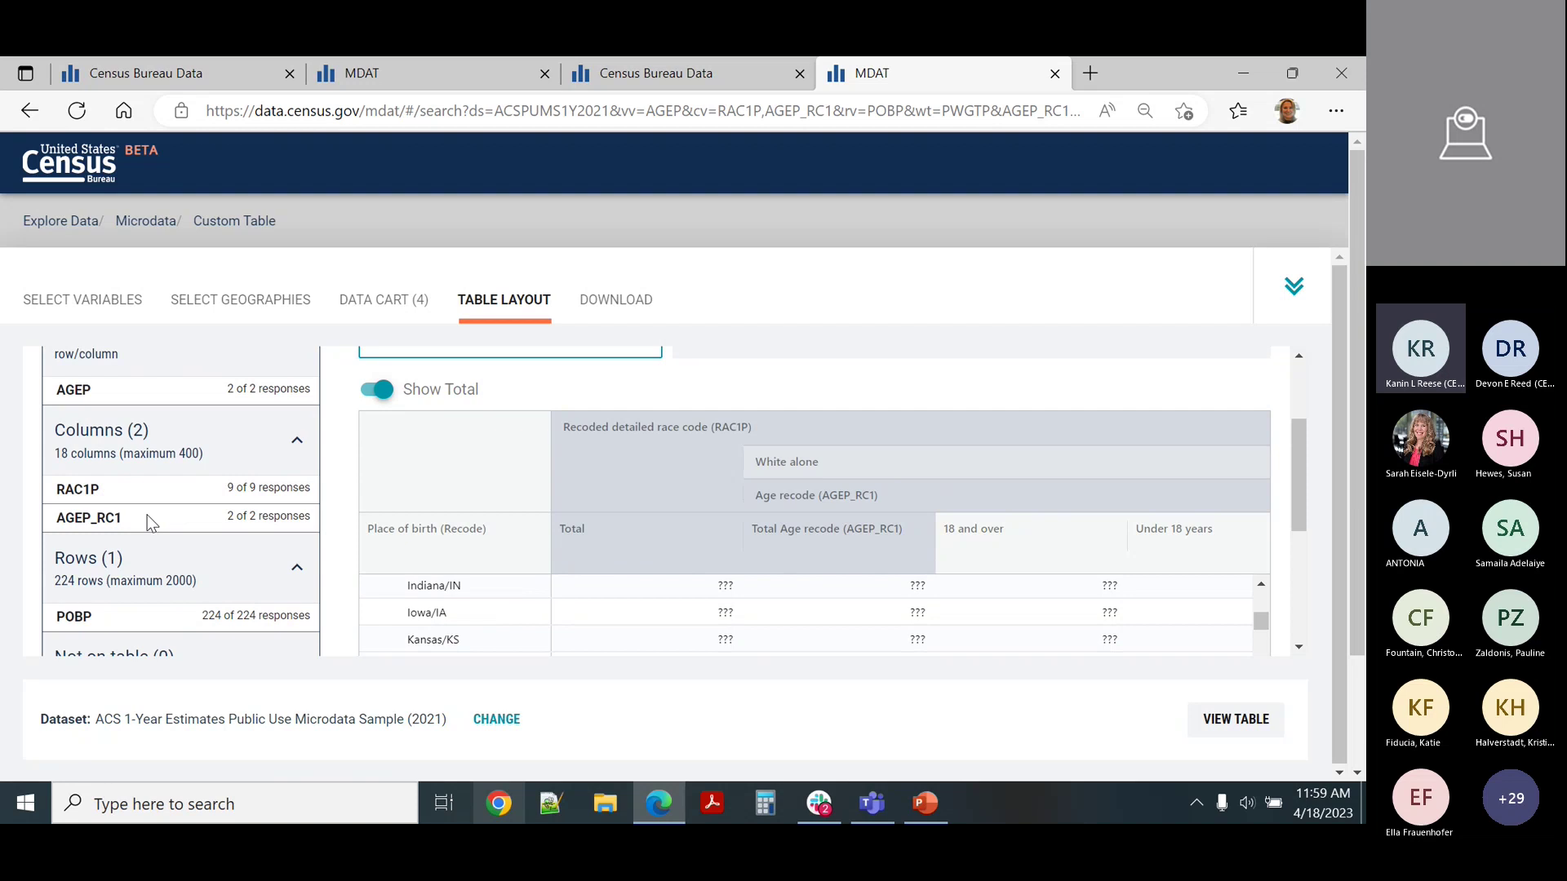
drag(147, 518, 130, 590)
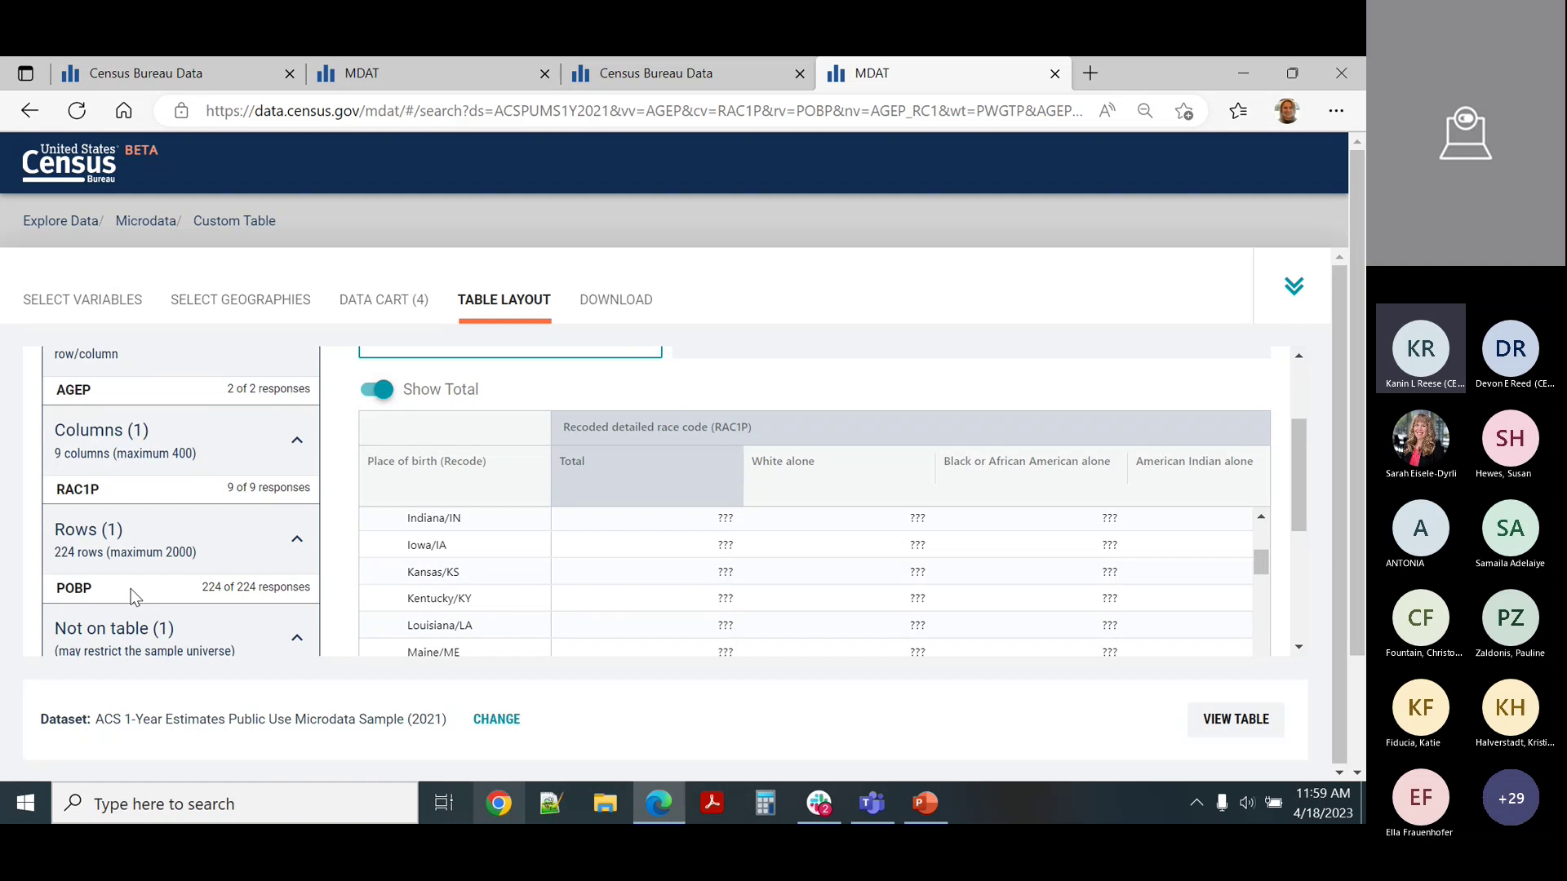
scroll(191, 591, up, 1)
scroll(191, 591, down, 2)
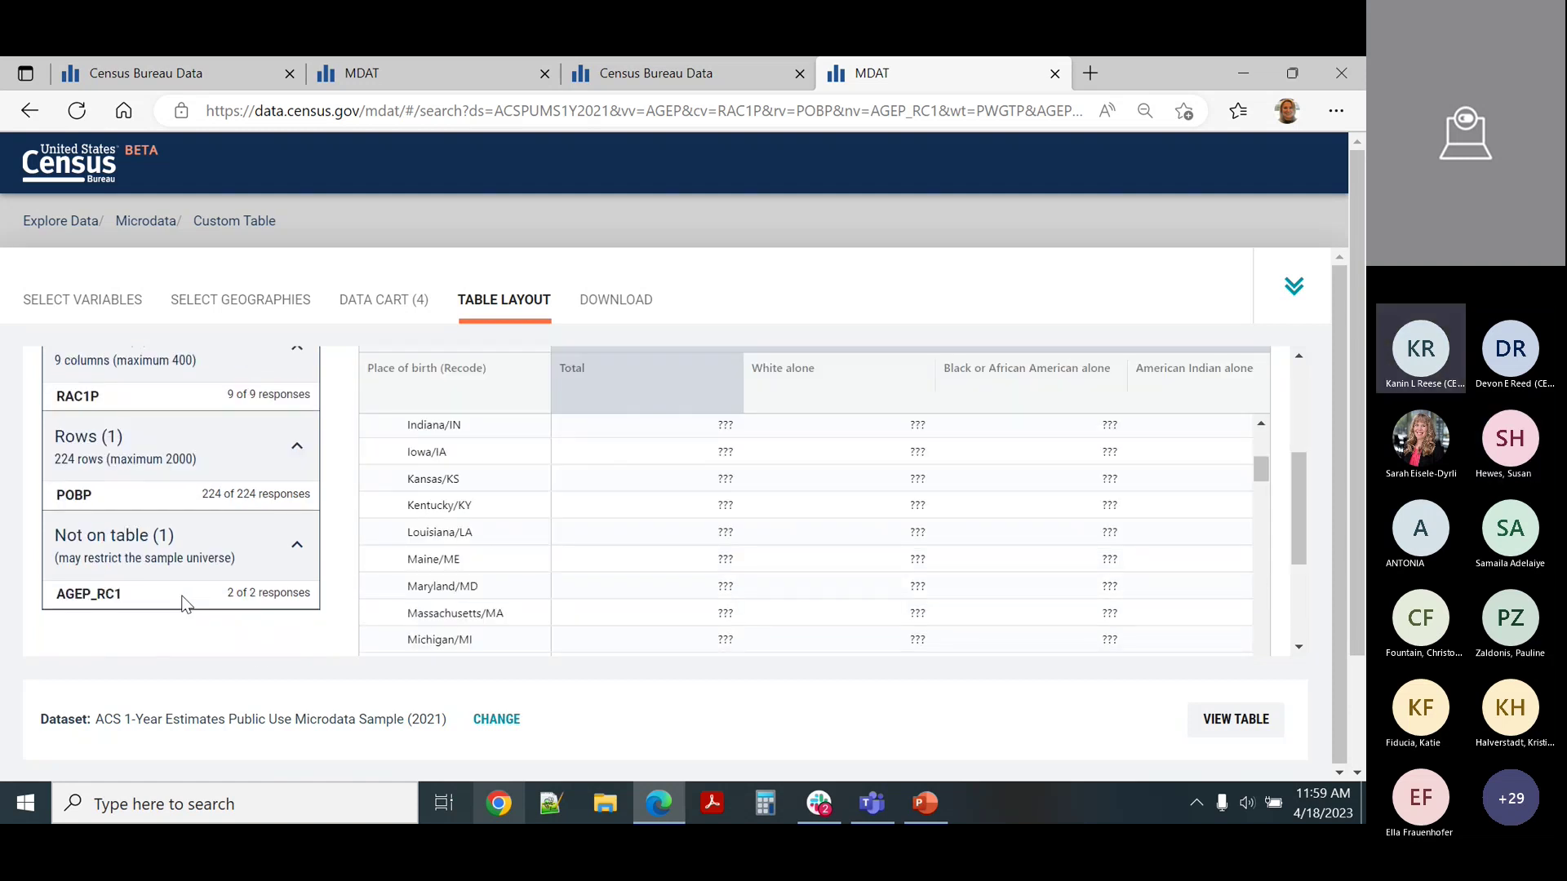
drag(191, 590, 160, 506)
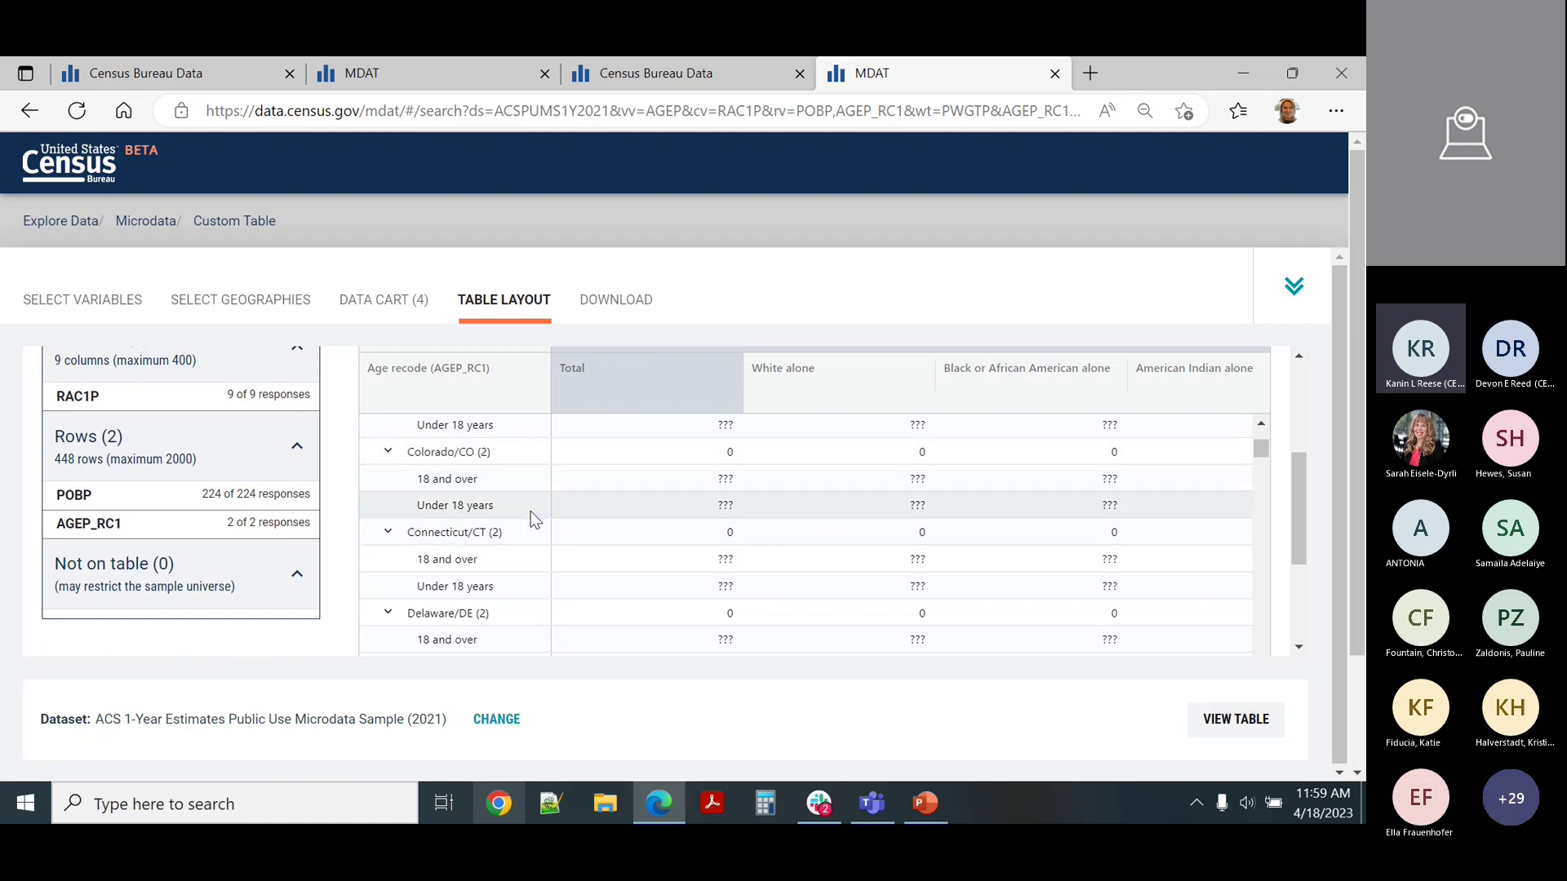
drag(169, 532, 155, 426)
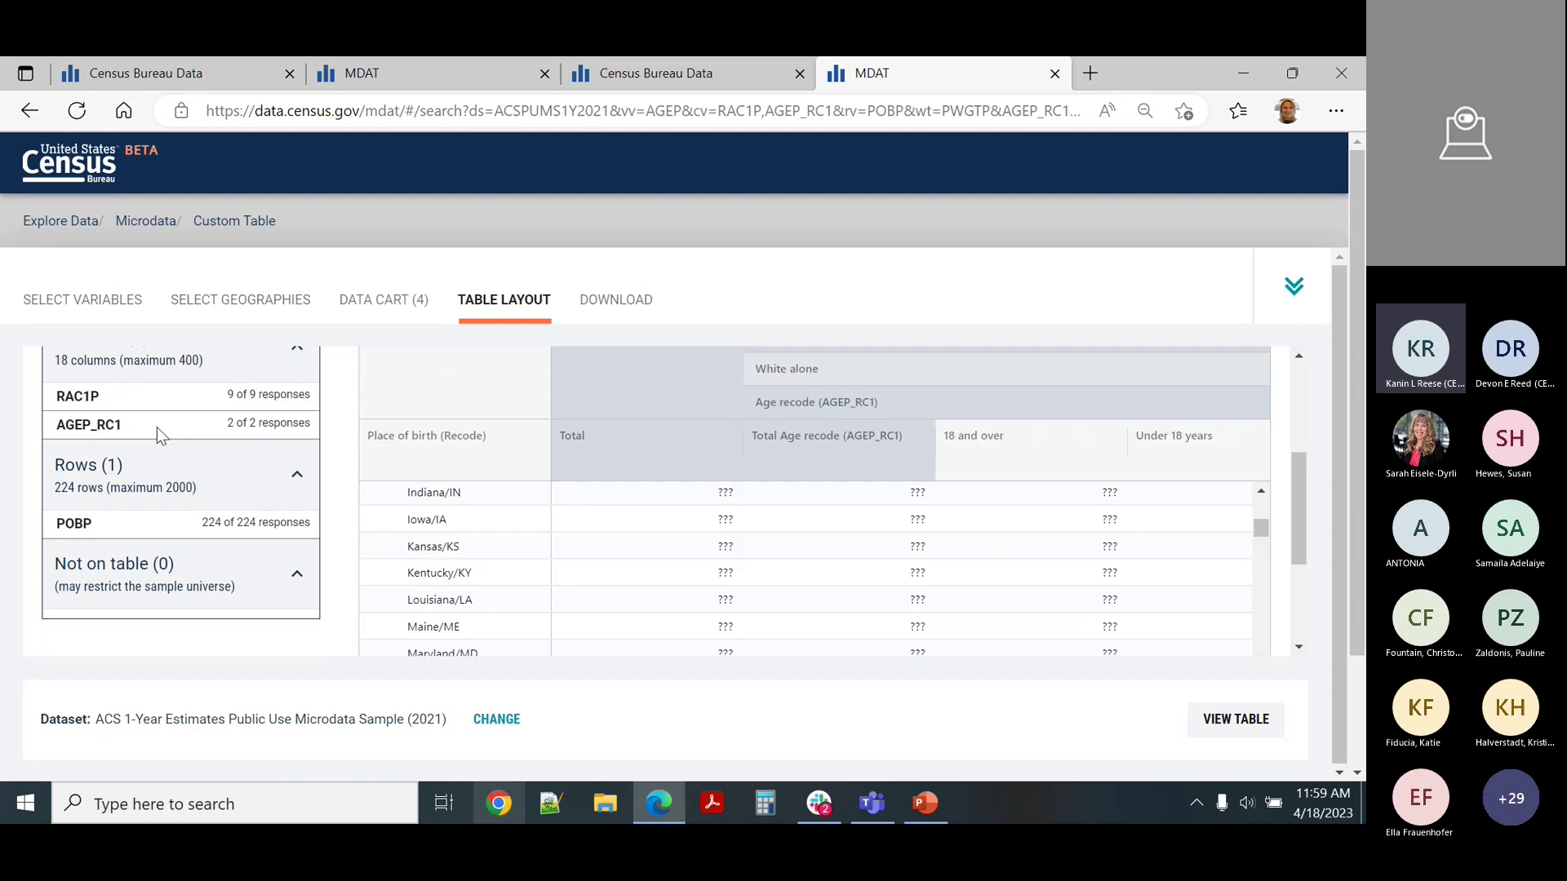
- View the finished custom table and check its available weighting and vintage options without changing them
scroll(1197, 508, down, 1)
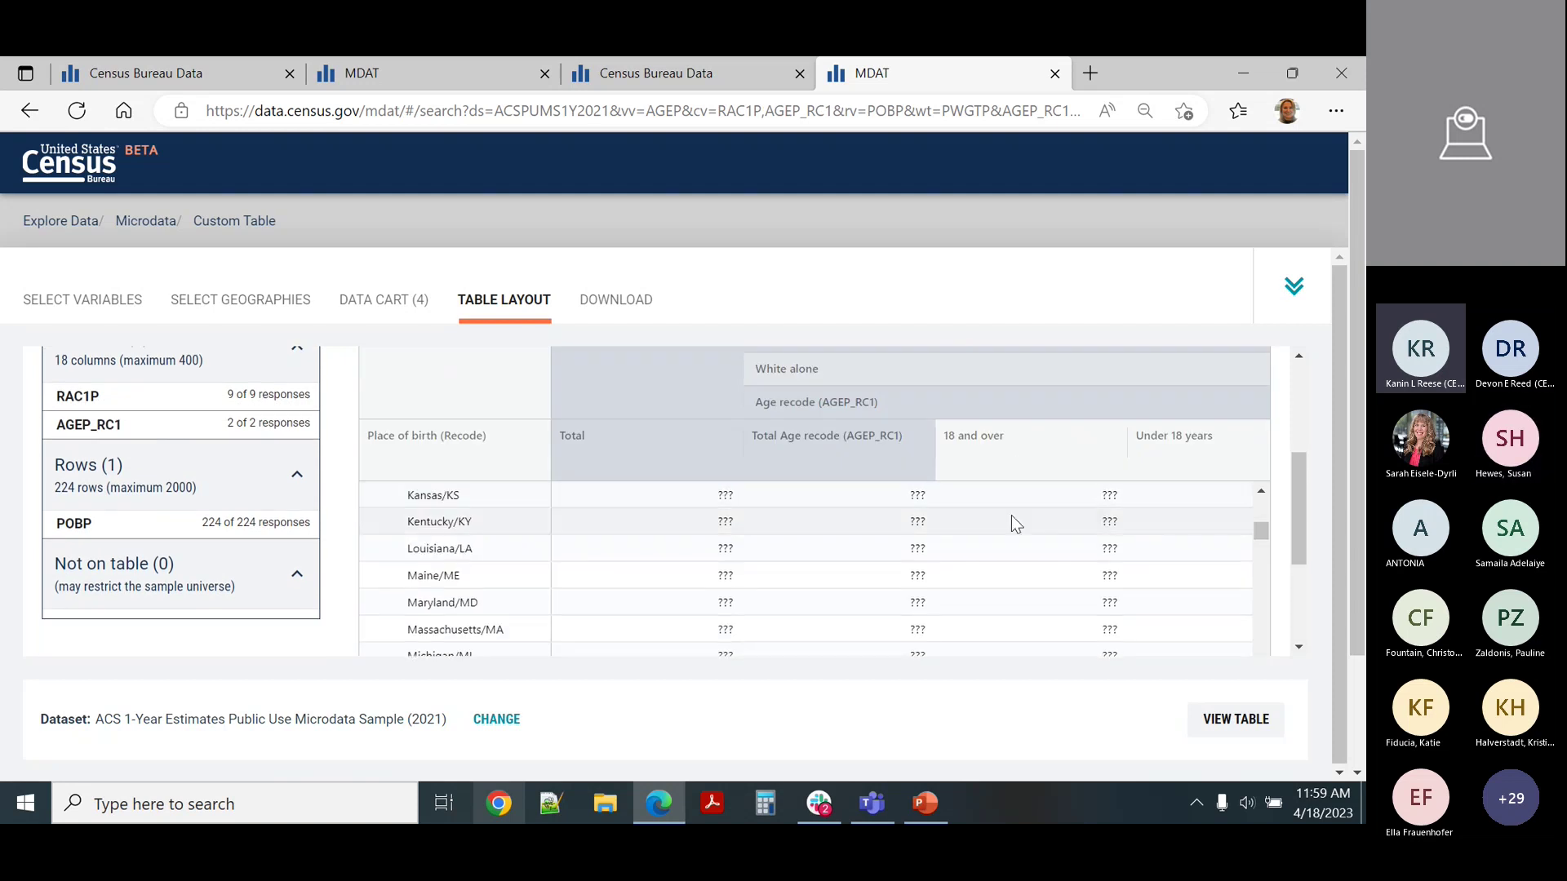
click(1233, 723)
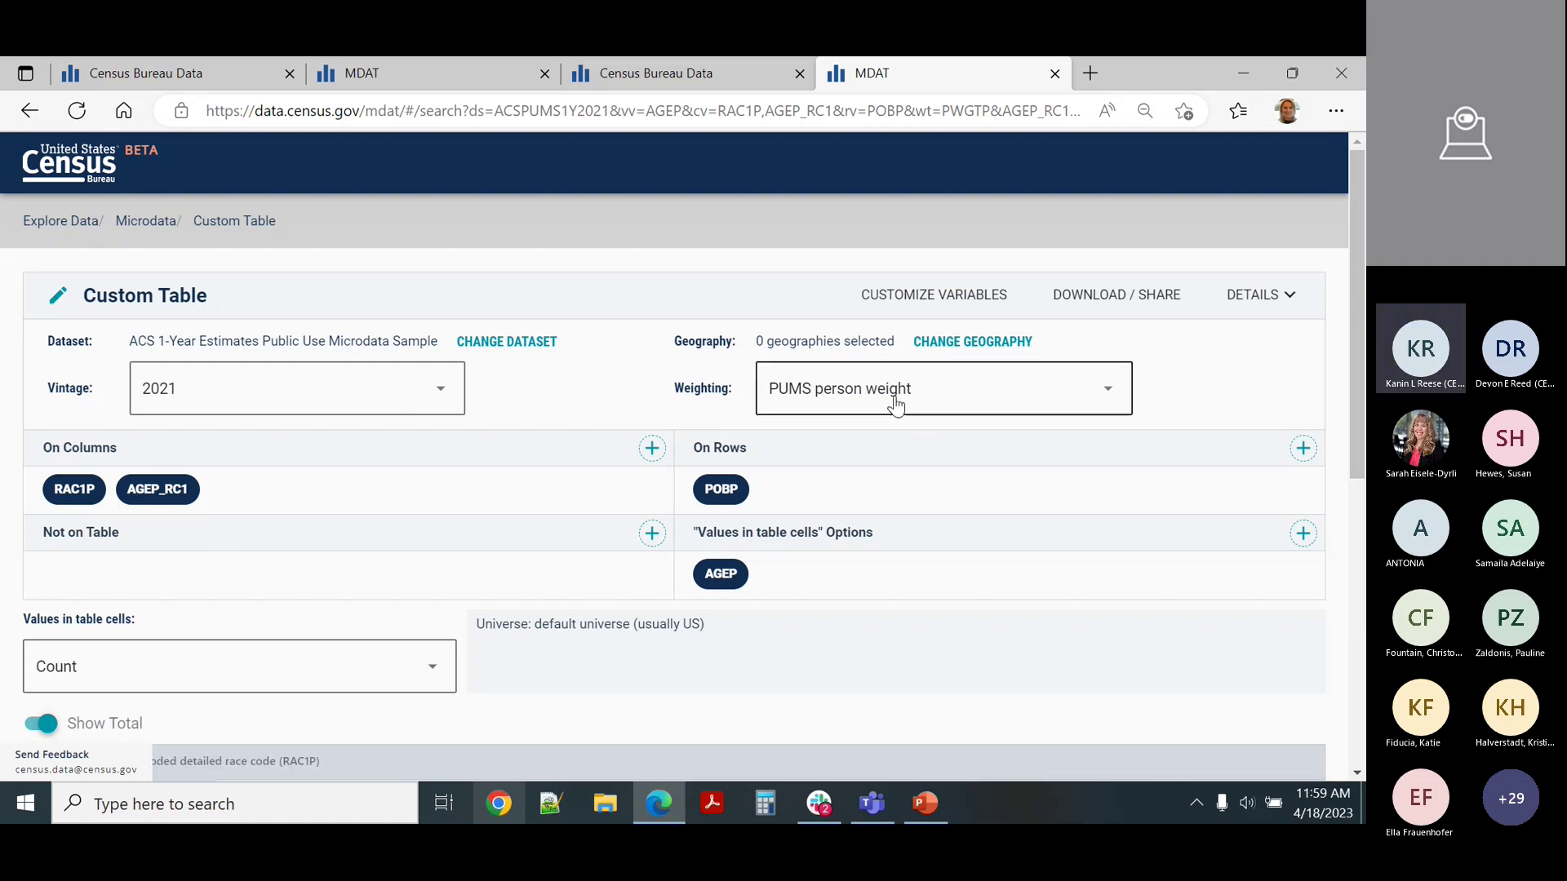
click(1100, 392)
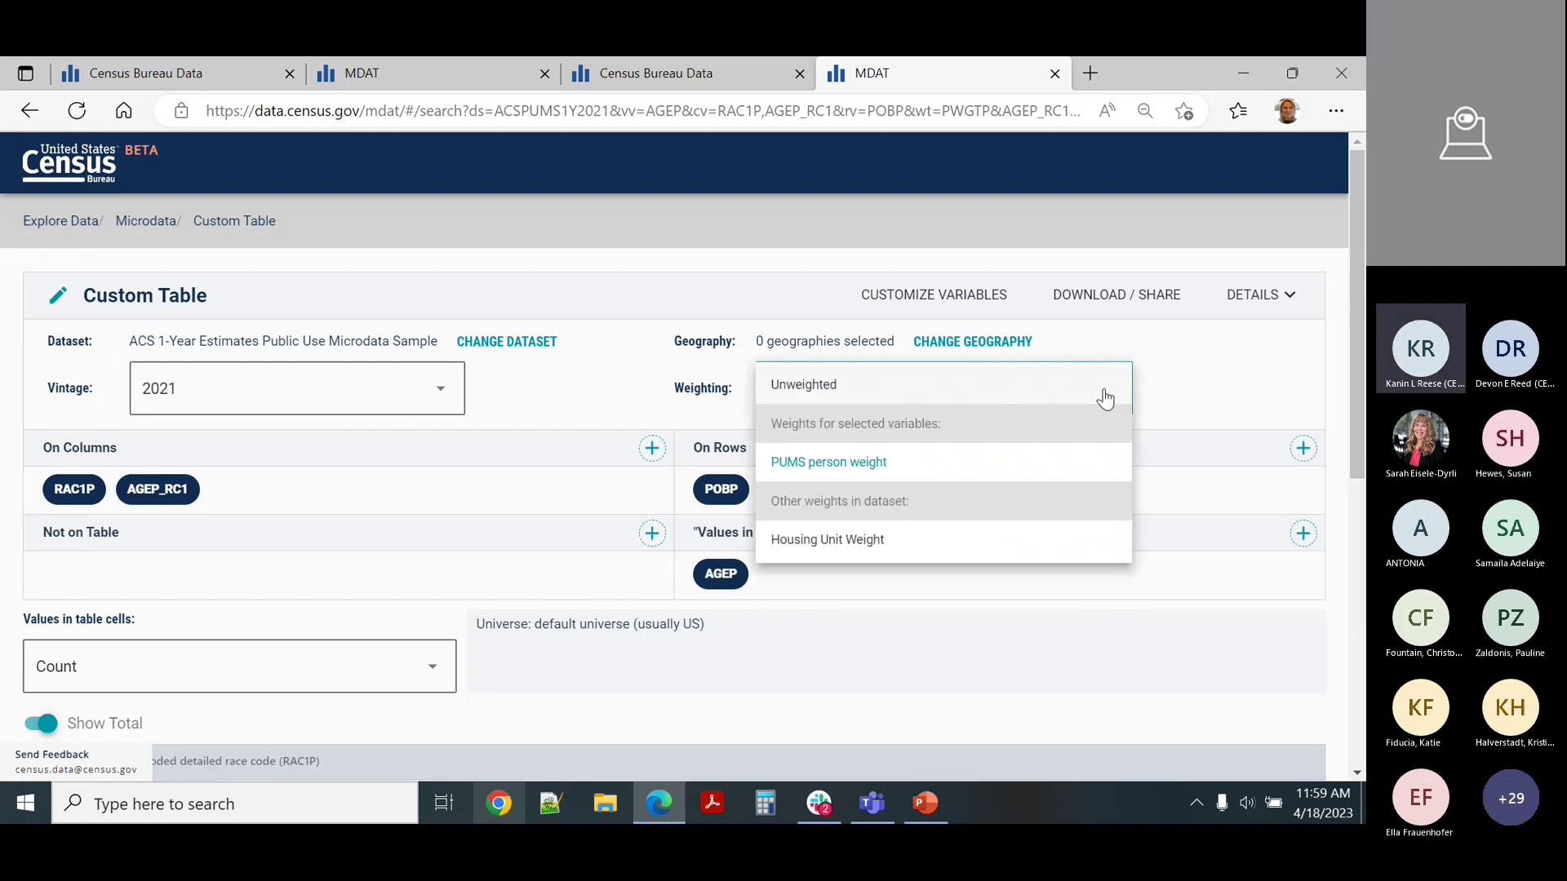
click(577, 395)
click(394, 405)
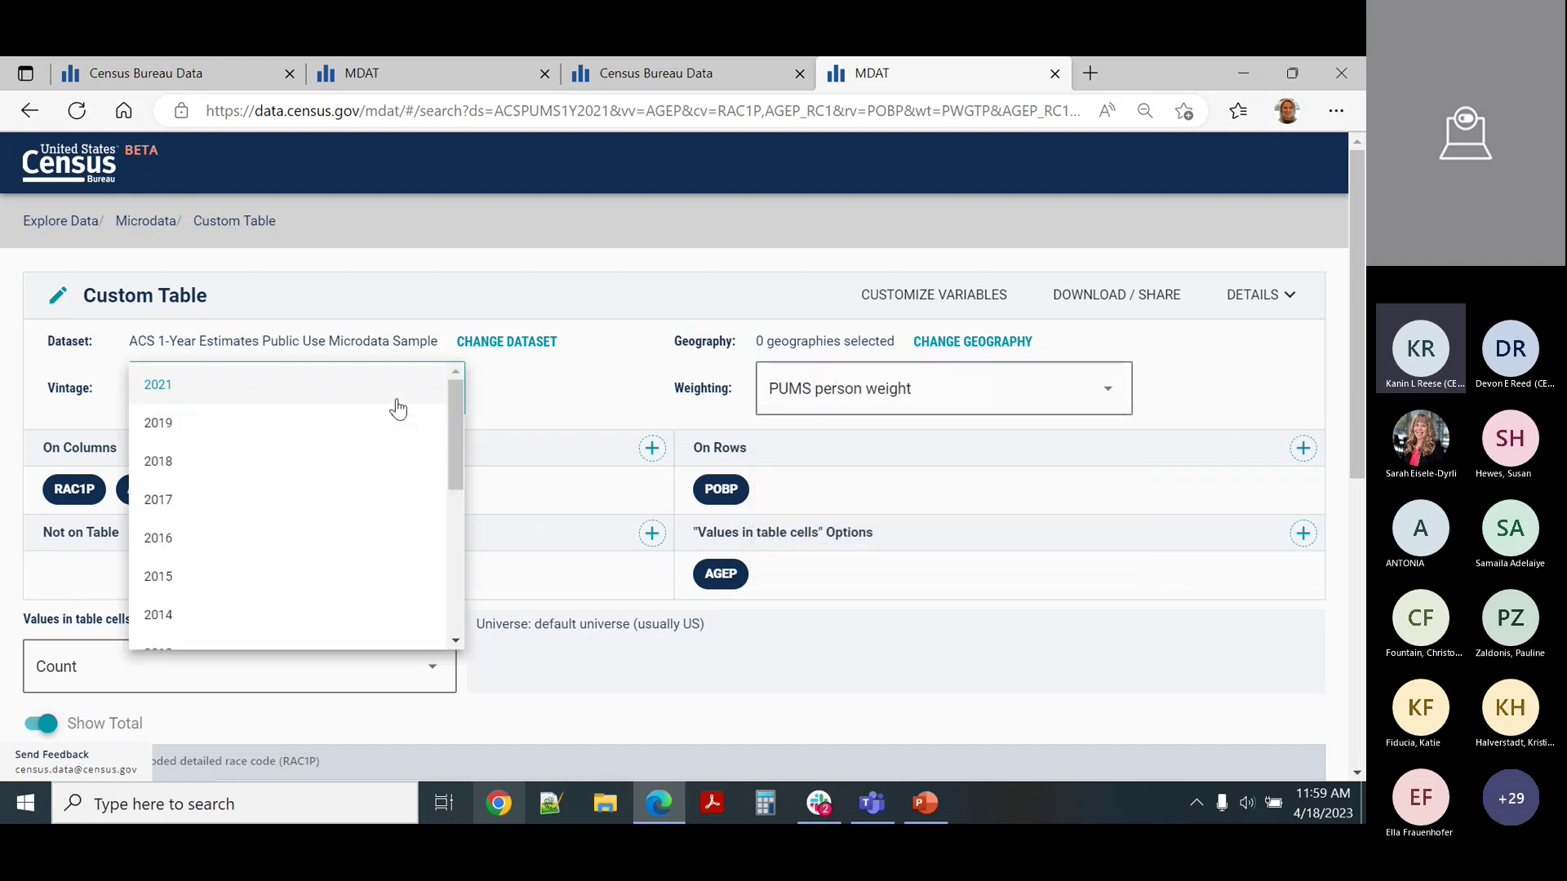
click(526, 406)
- Try the finished table with AGEP_RC1 on the rows beside POBP, and move it back to the columns
scroll(537, 446, down, 5)
scroll(537, 446, up, 4)
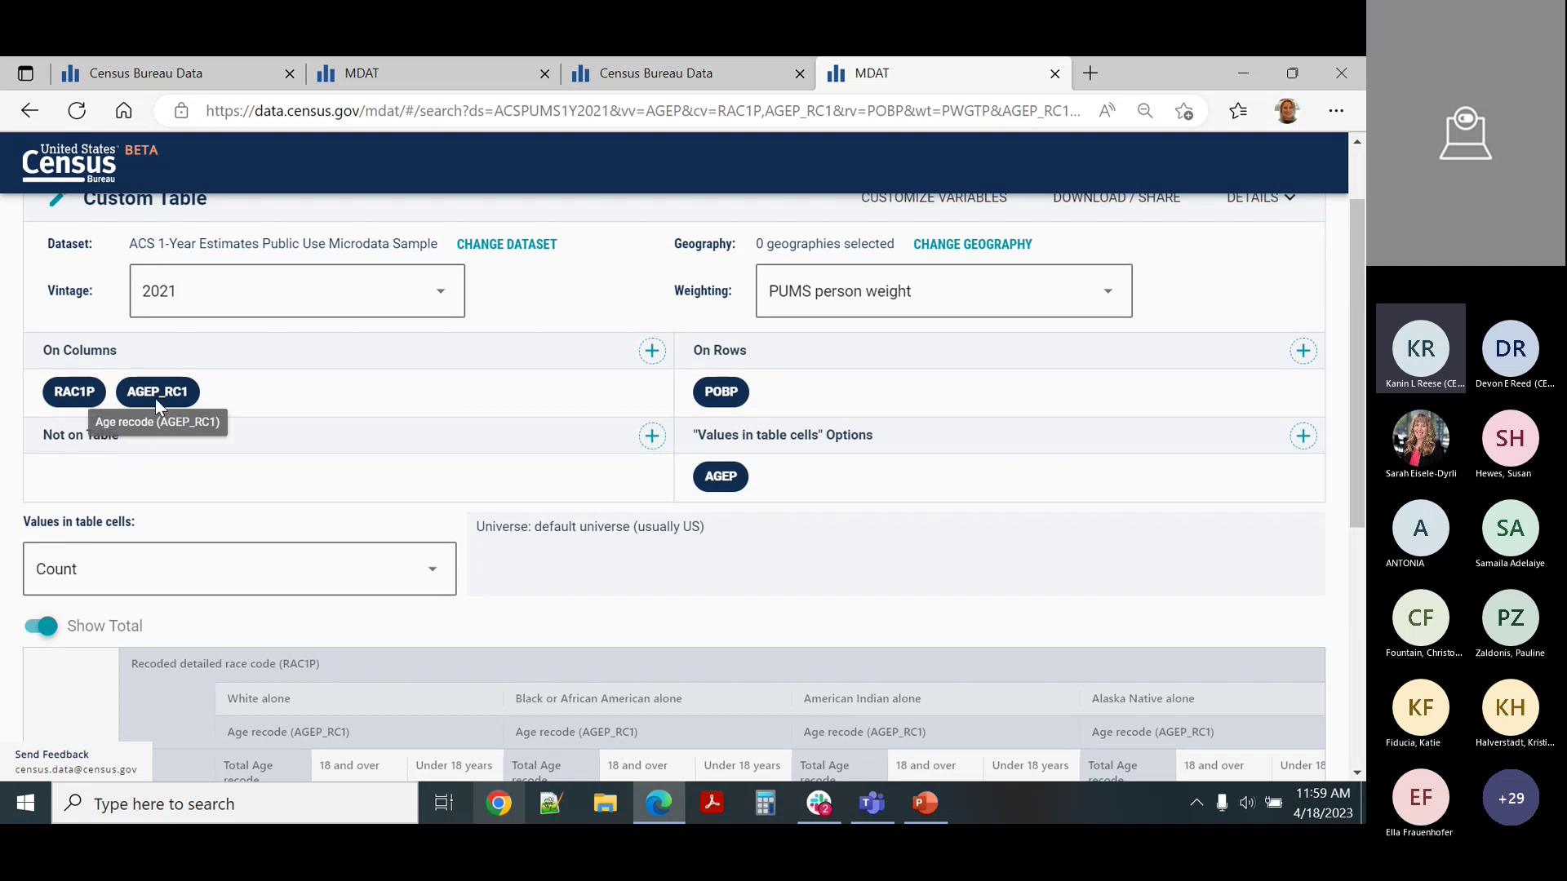
drag(182, 391, 802, 395)
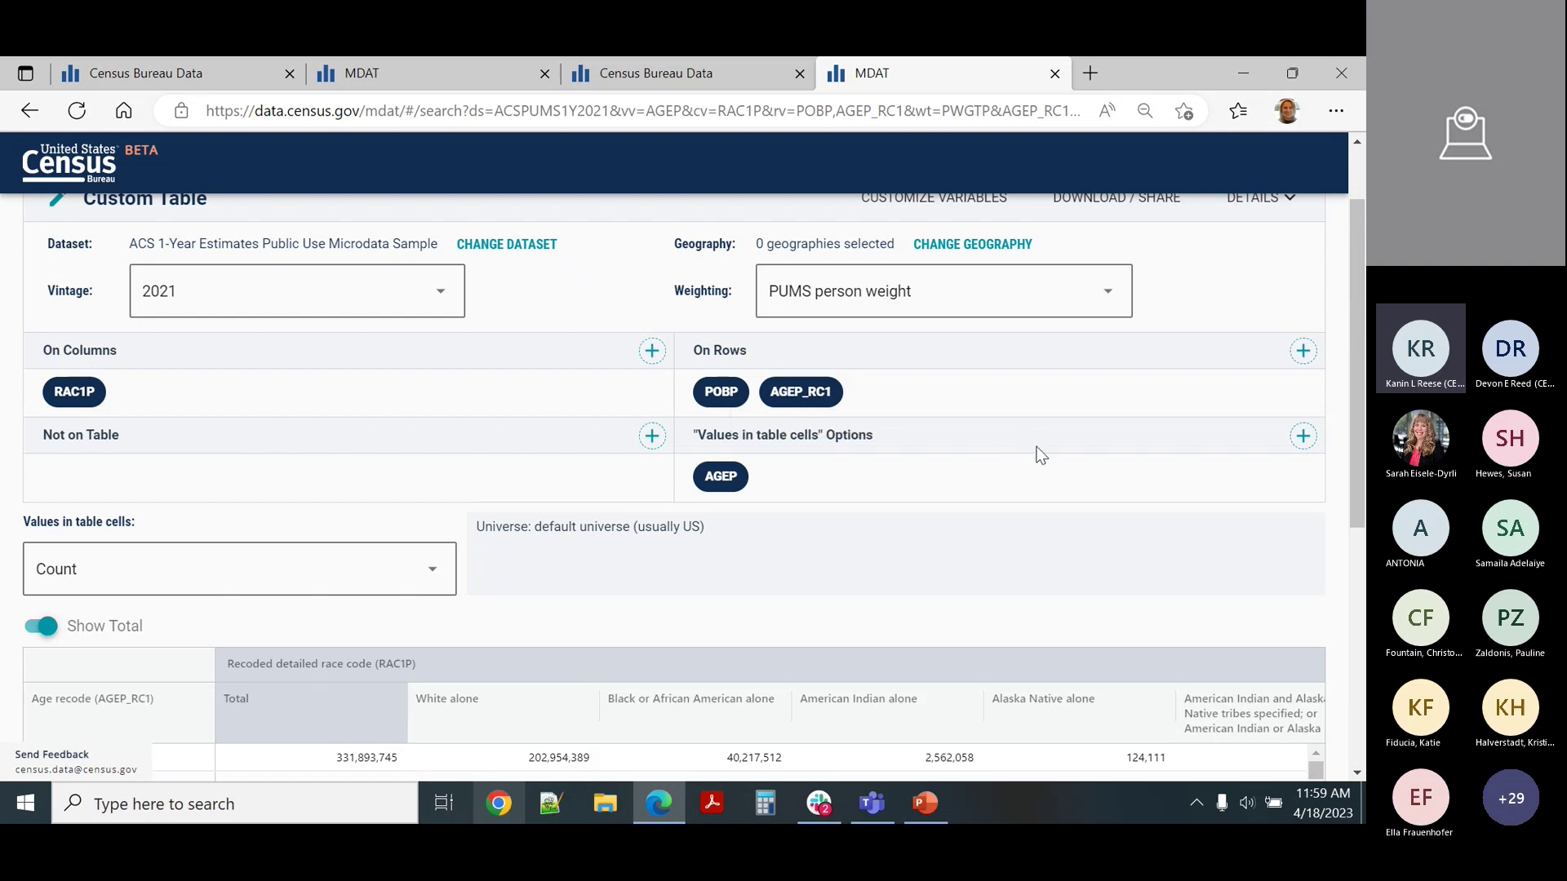
scroll(1037, 449, down, 2)
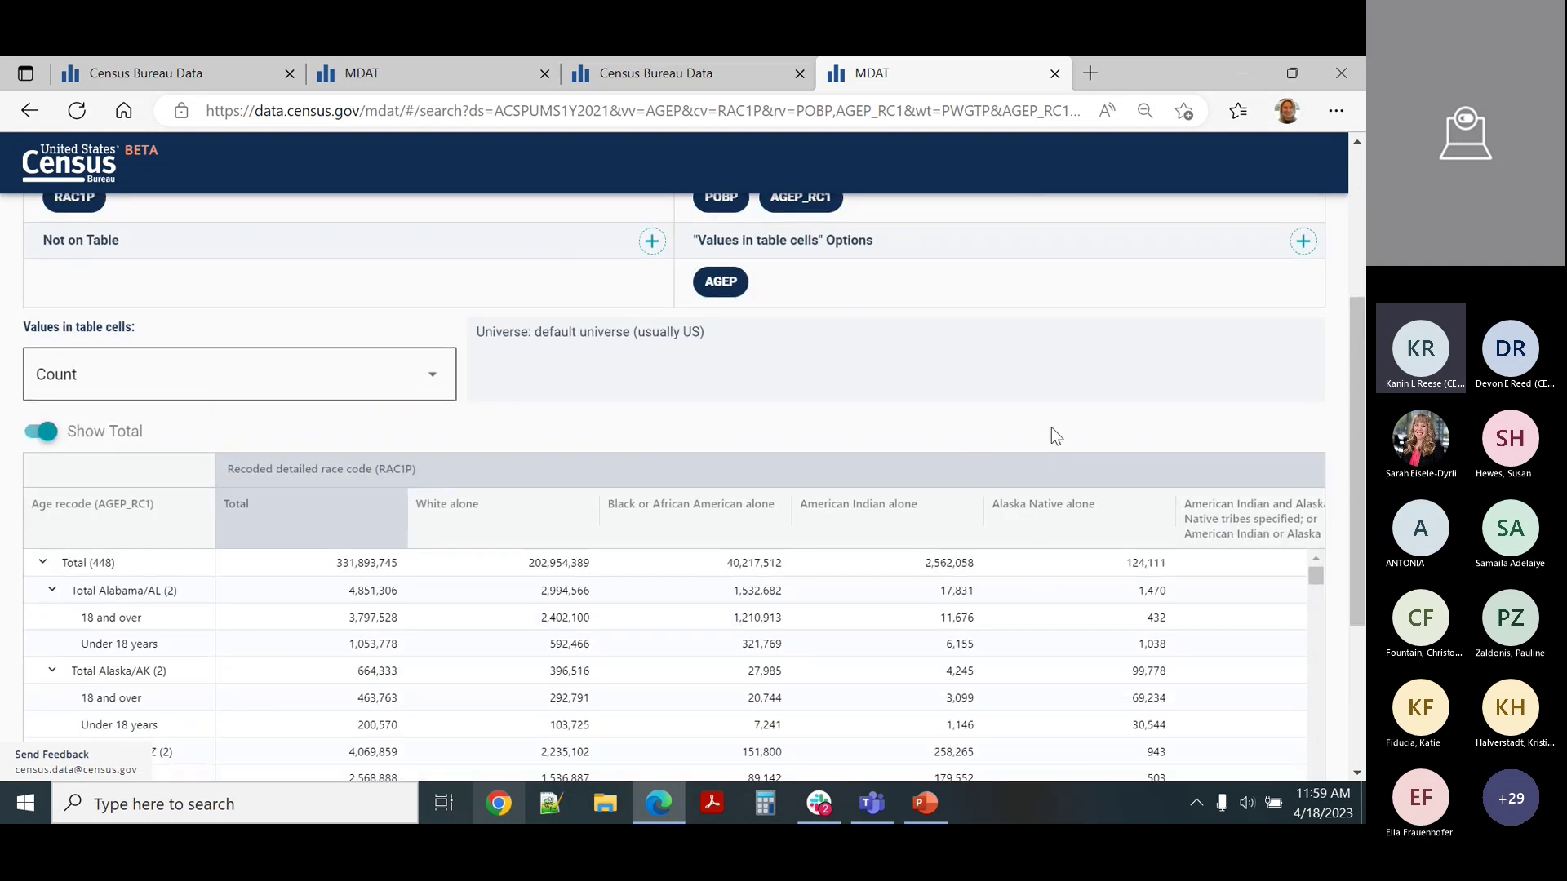
scroll(1051, 428, up, 3)
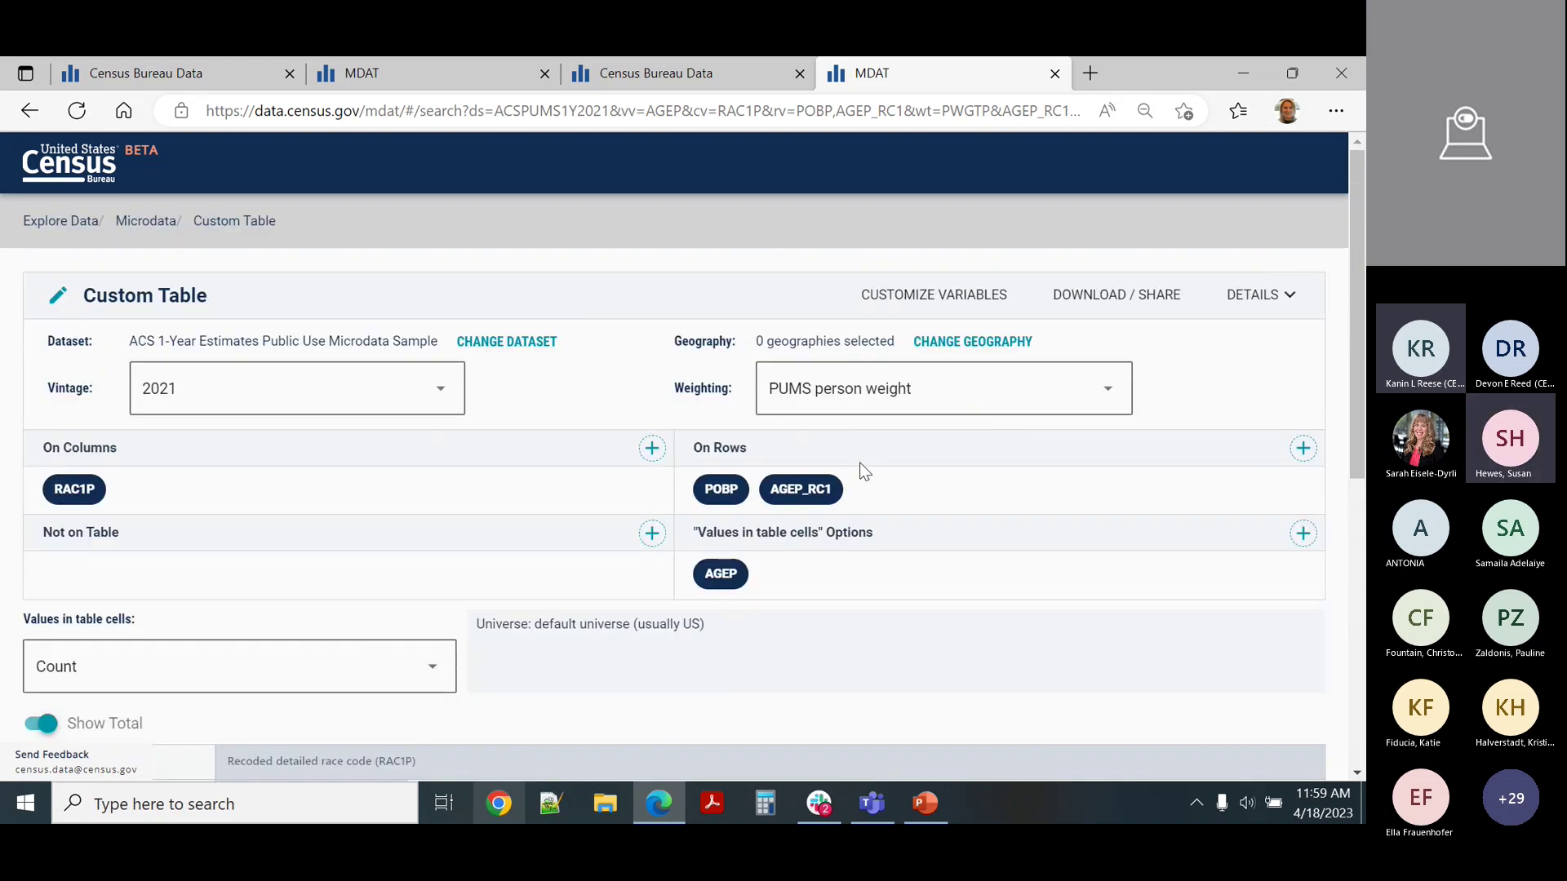
drag(785, 491, 276, 497)
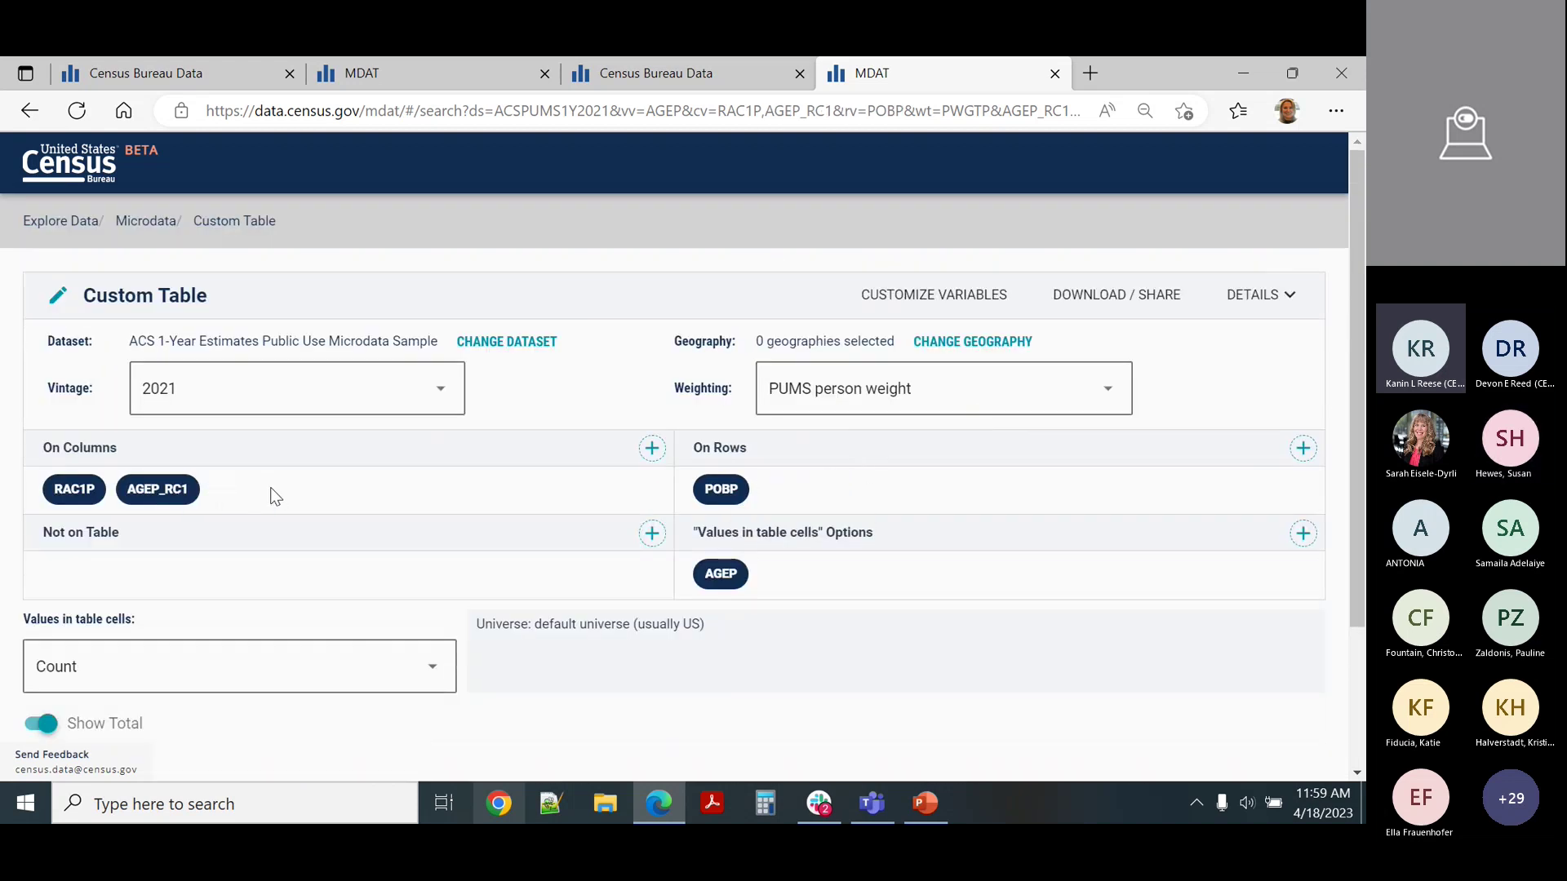
- Examine the table's counts by race and age group for birthplaces across the states, territories and foreign countries
scroll(806, 524, down, 5)
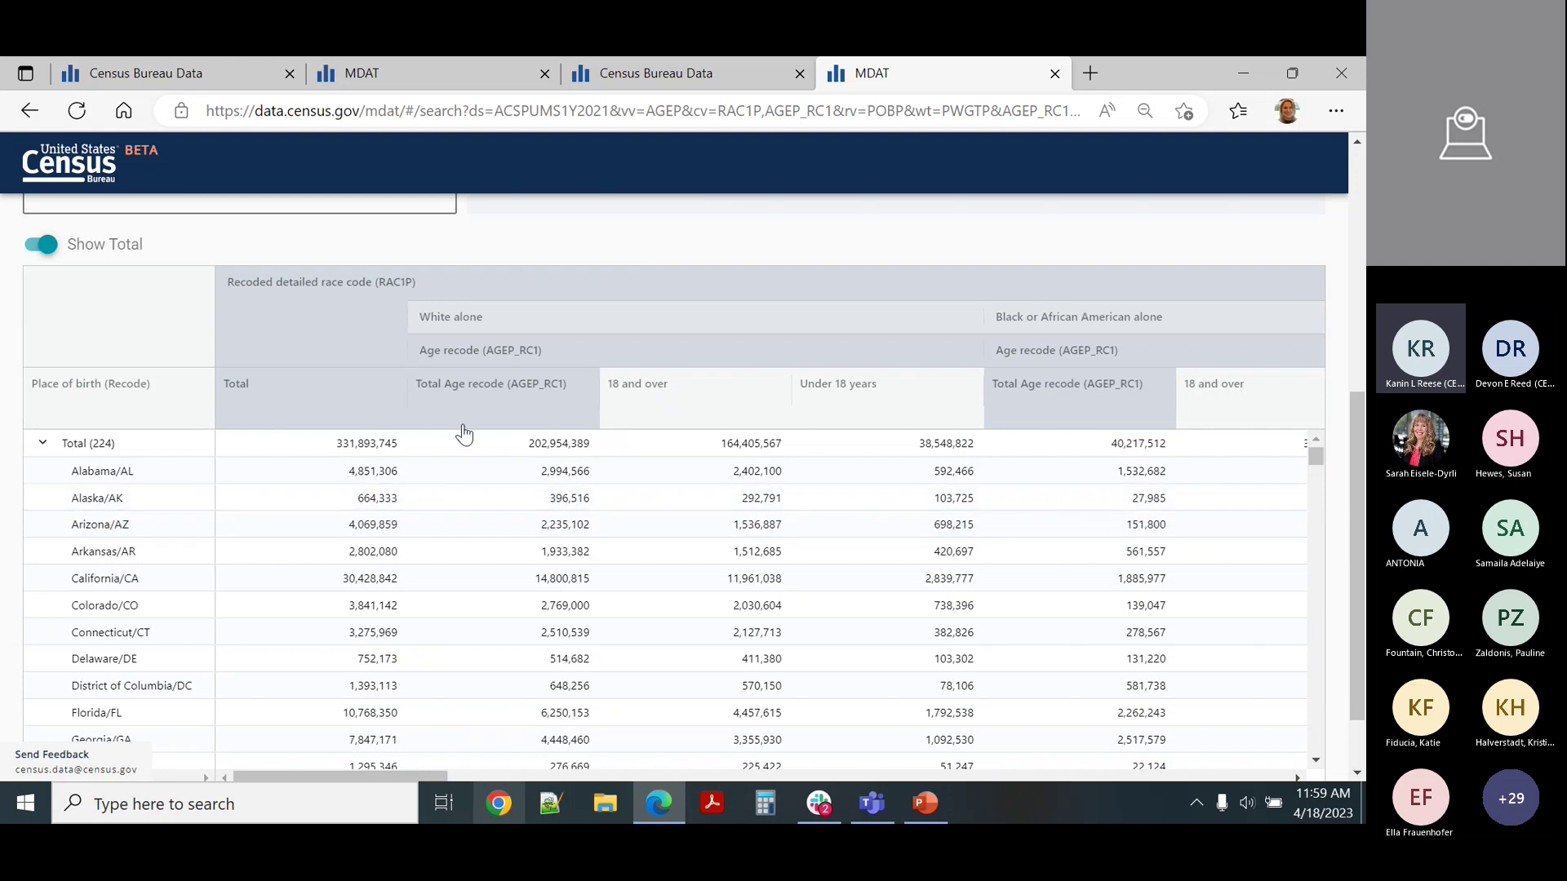
scroll(410, 522, down, 1)
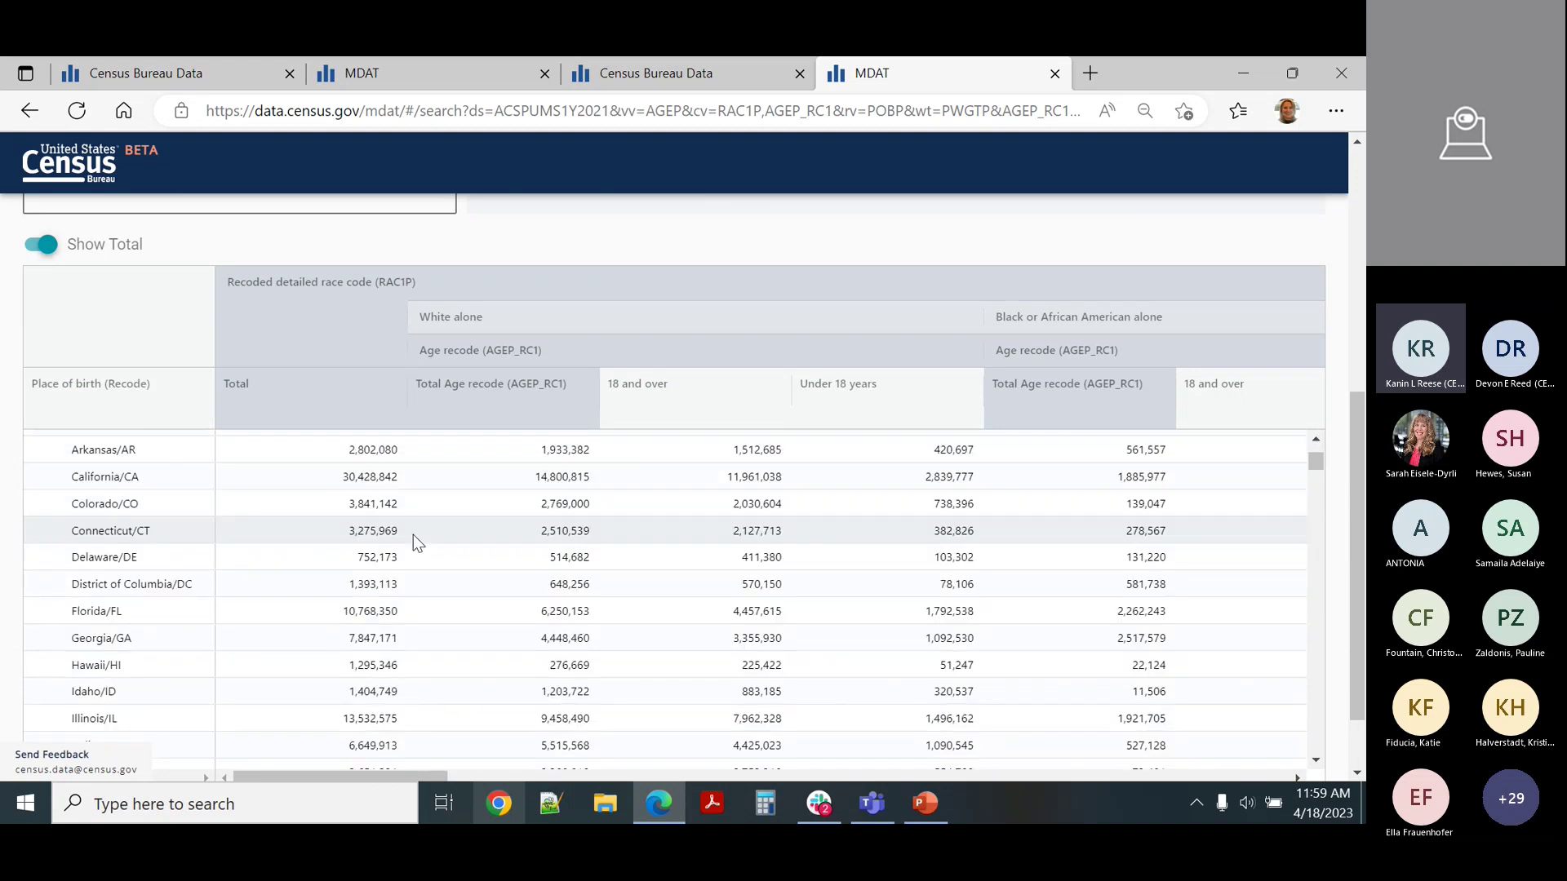
scroll(412, 535, down, 1)
scroll(413, 535, down, 1)
scroll(413, 536, down, 2)
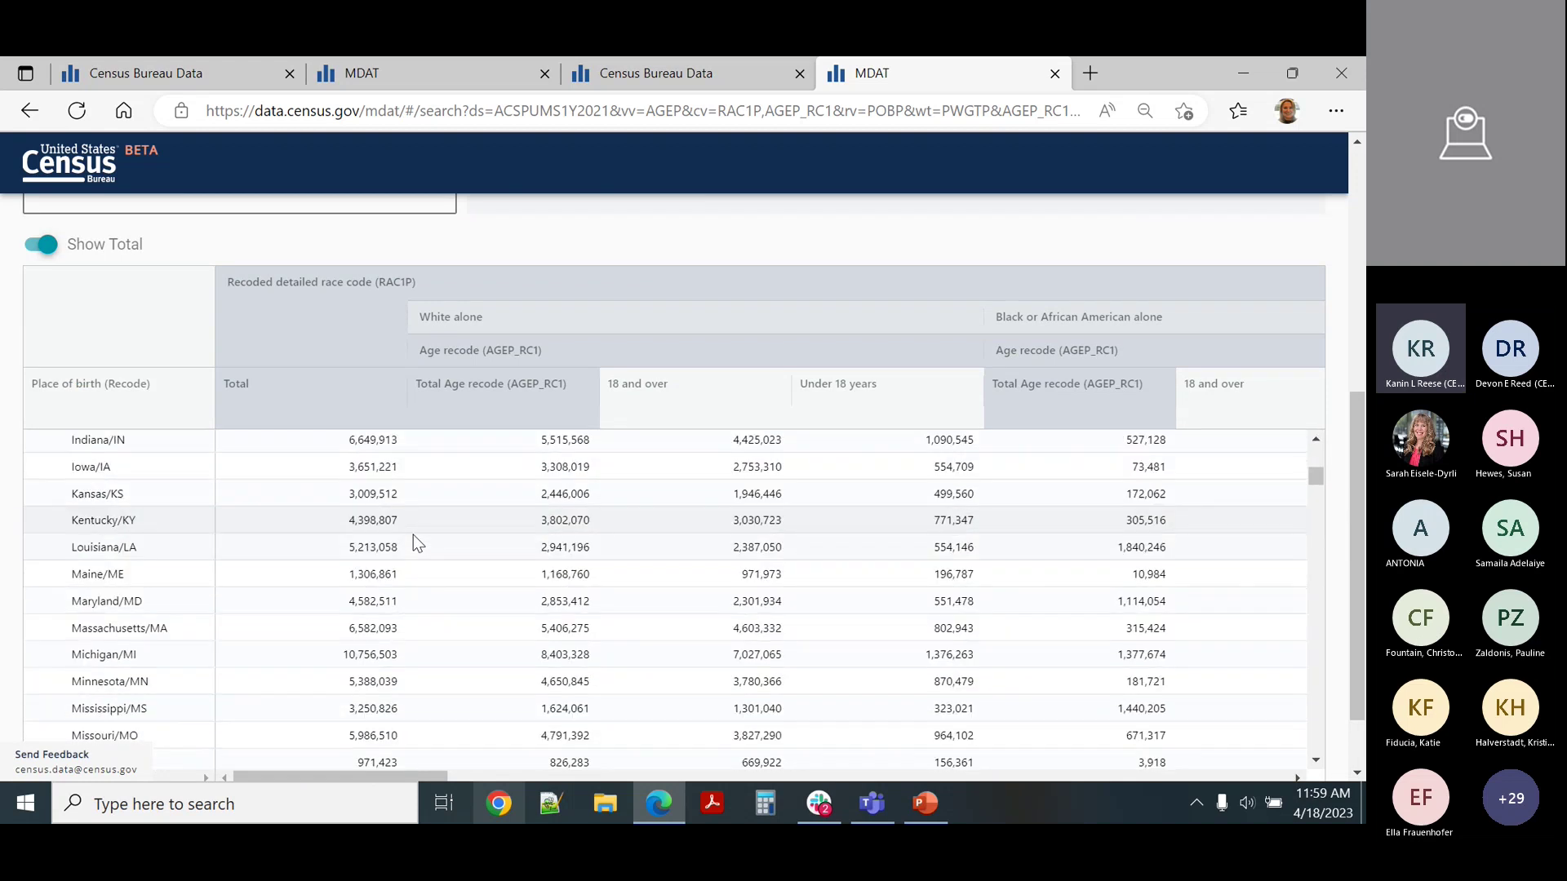
scroll(604, 625, down, 3)
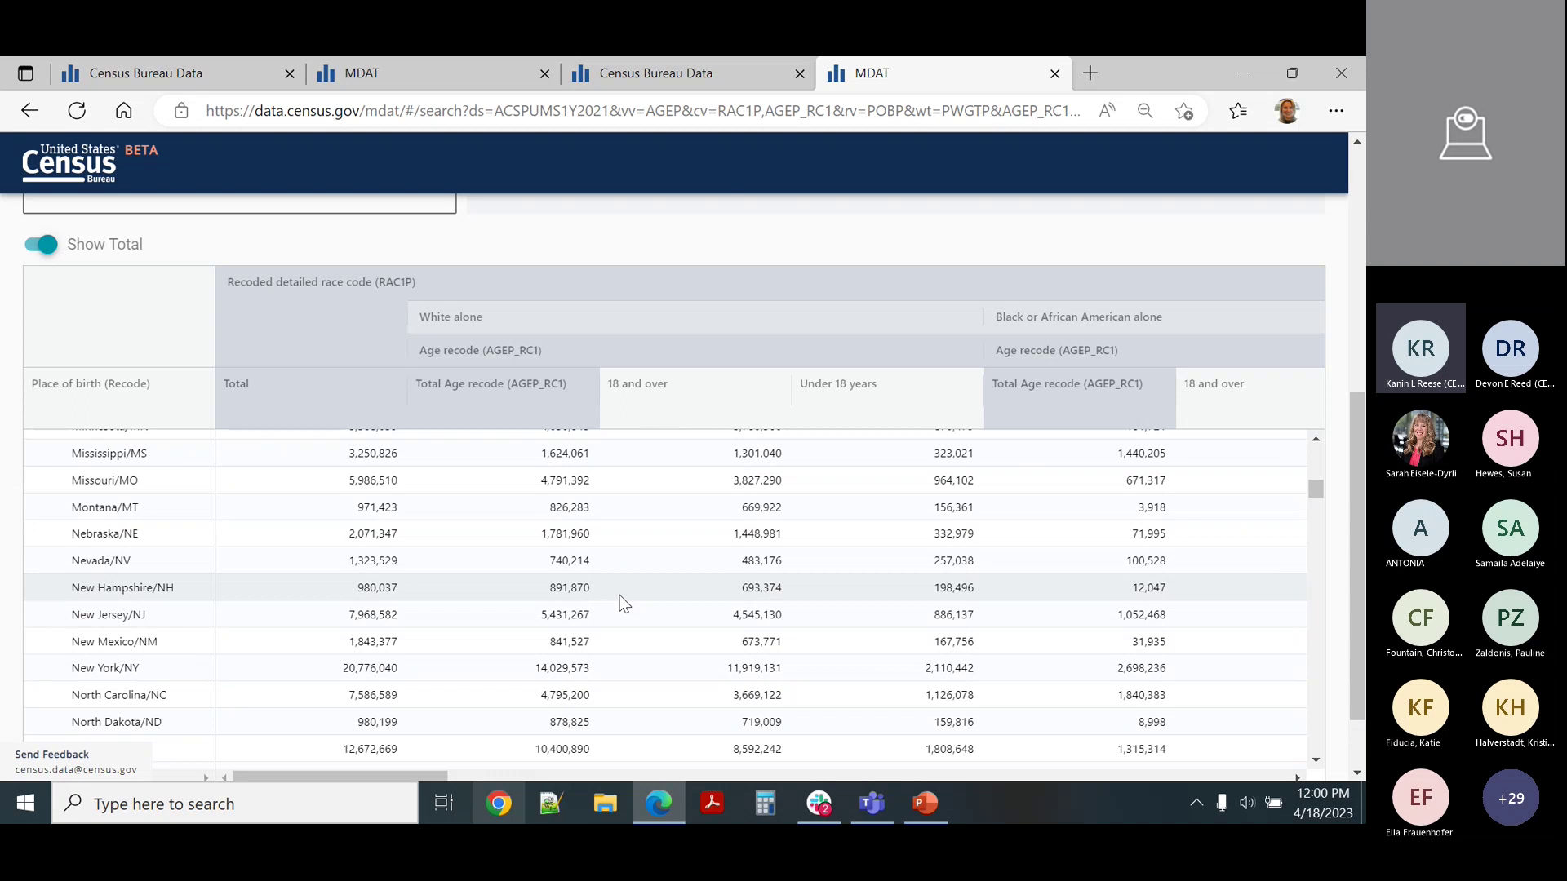
scroll(779, 585, down, 8)
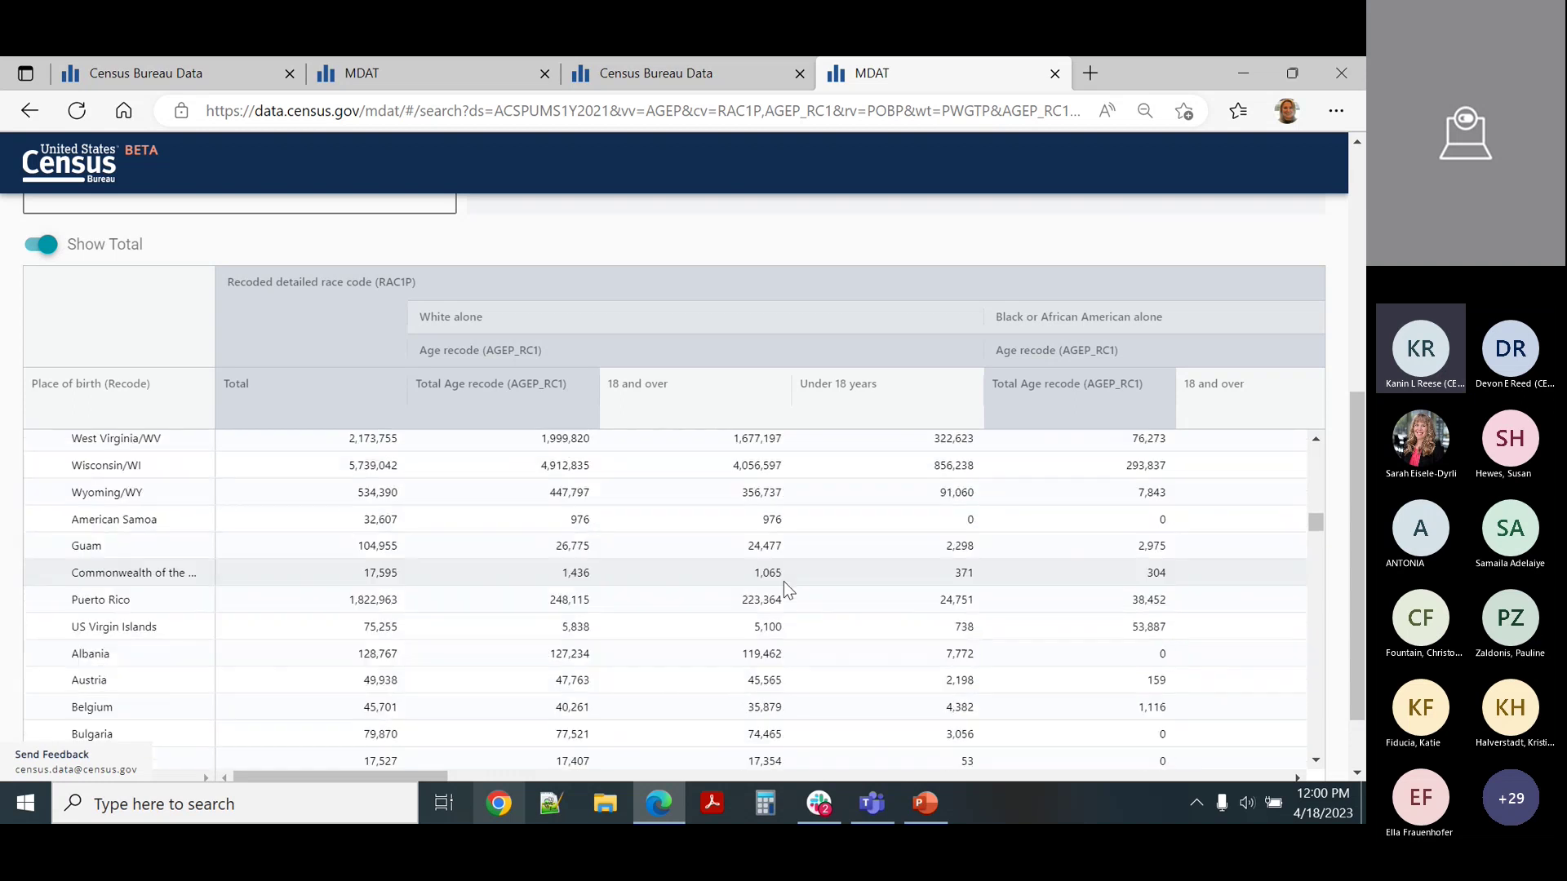
scroll(1352, 620, down, 1)
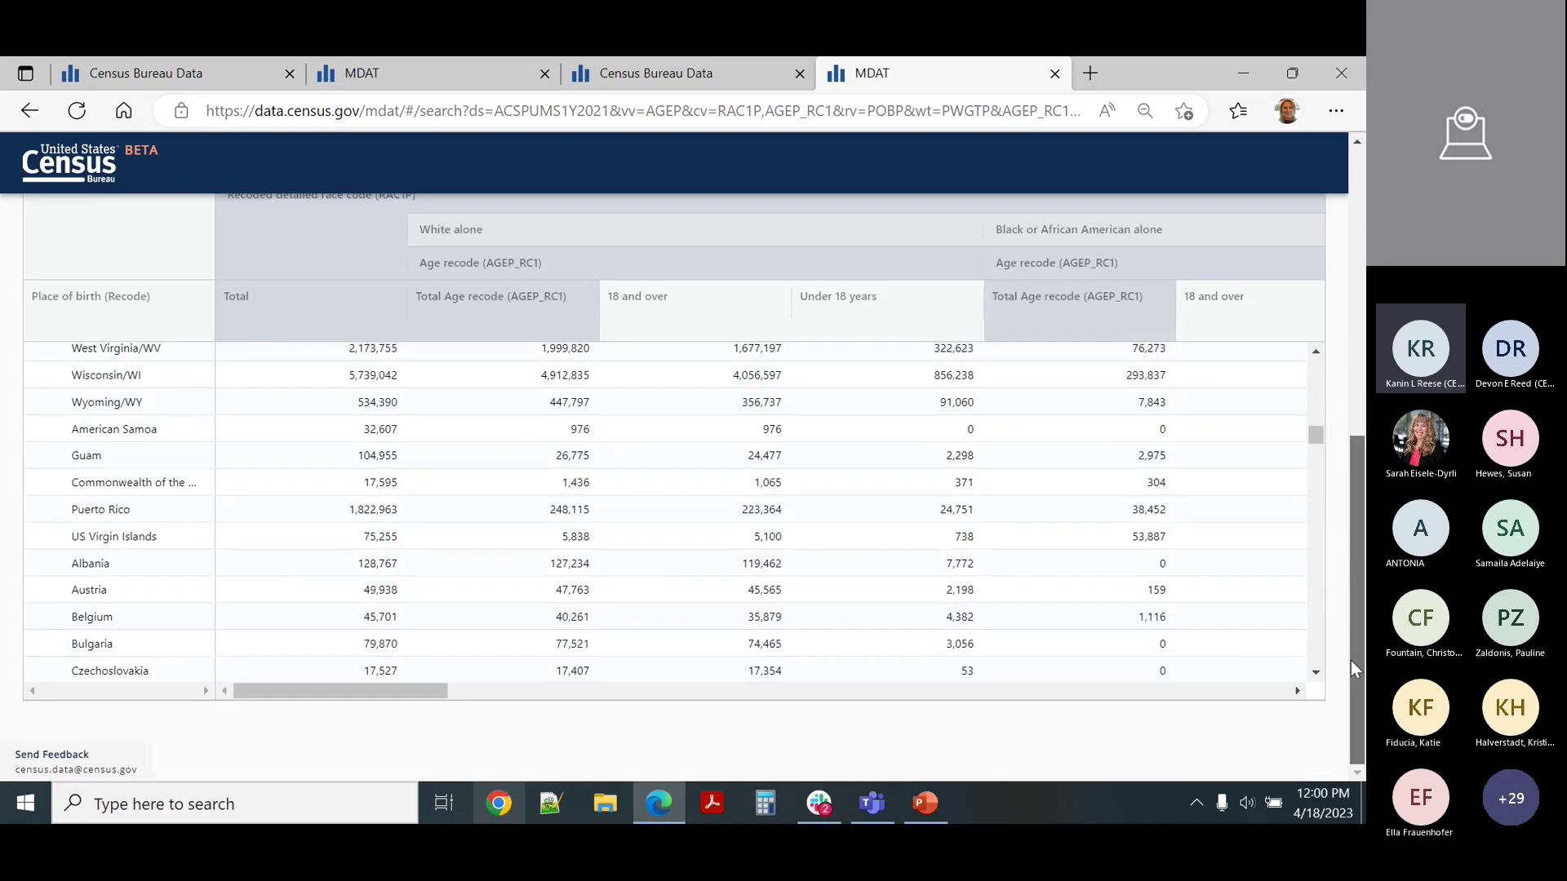
scroll(1063, 555, up, 8)
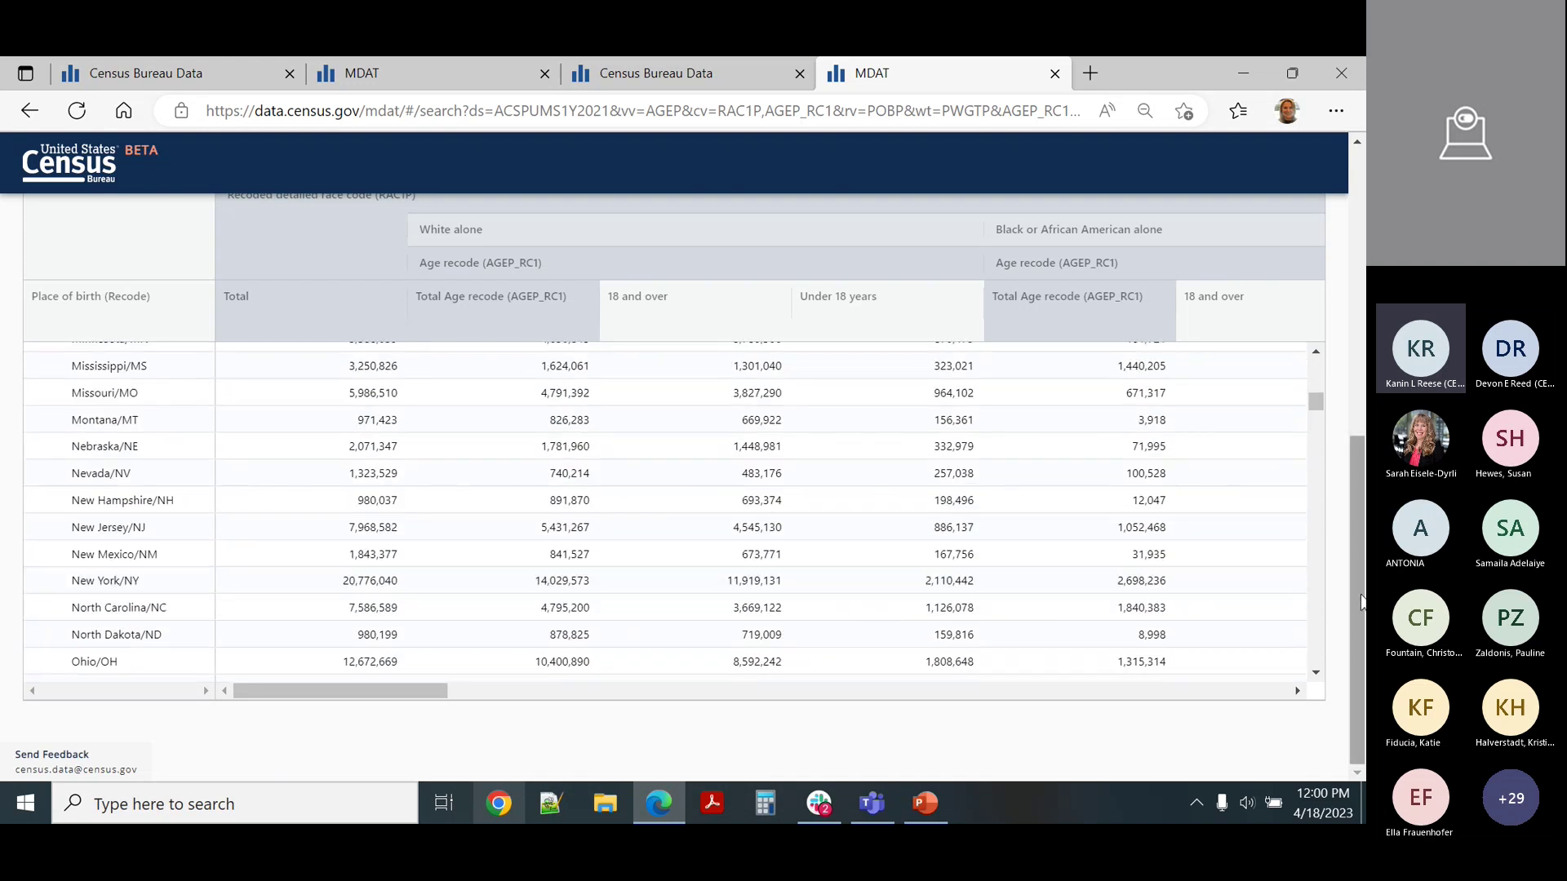
drag(1358, 601, 1319, 272)
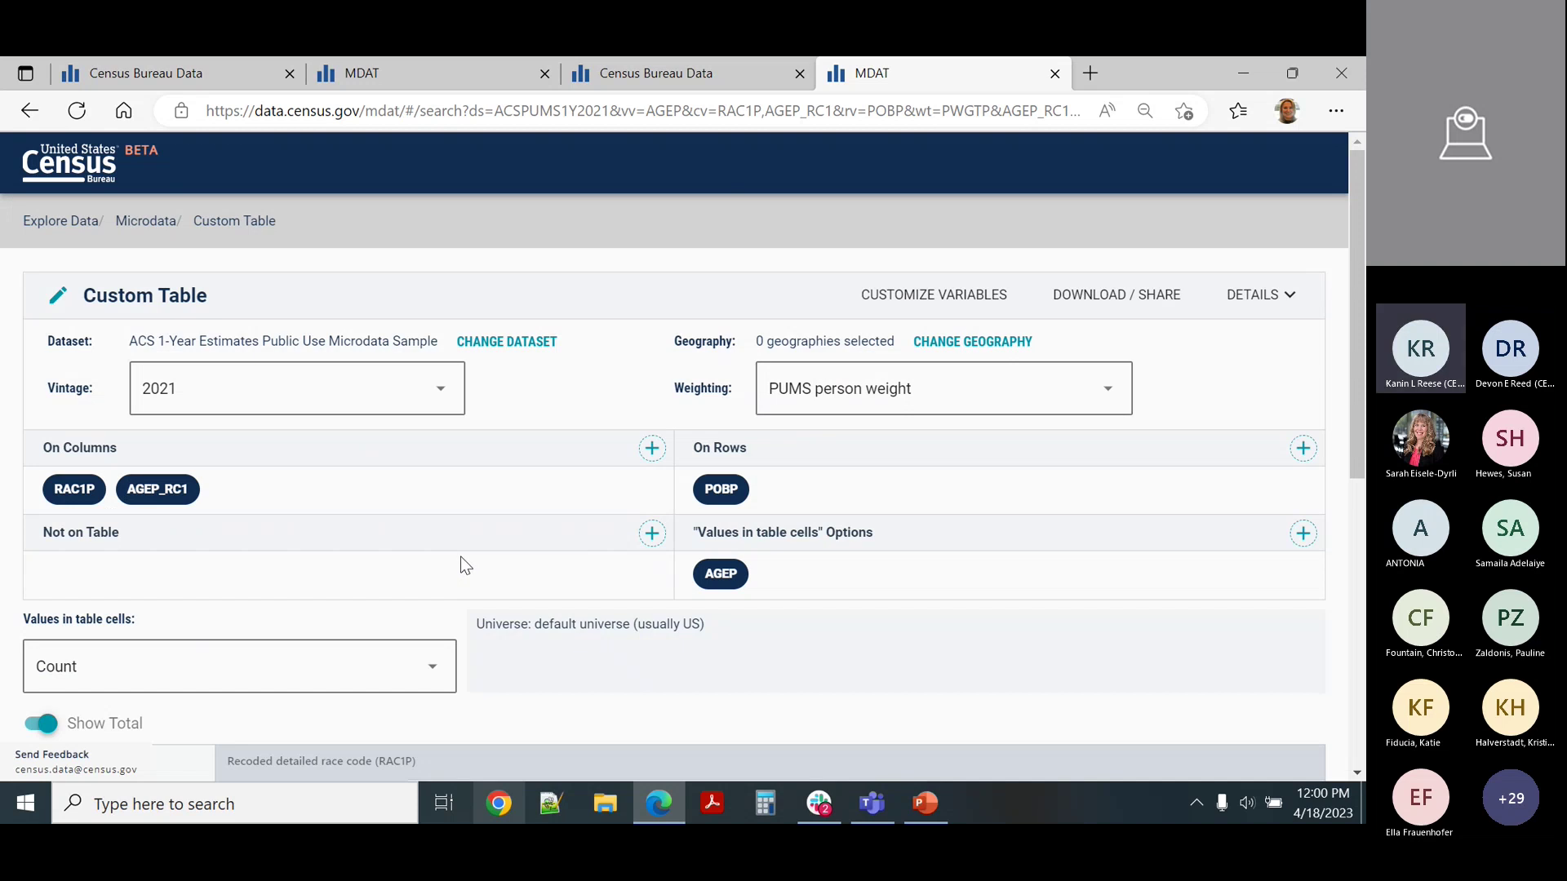
- Switch to the PowerPoint presentation and show slides 42 to 44, starting with Example 3 on sex by citizenship by poverty in Connecticut
key(alt+Tab)
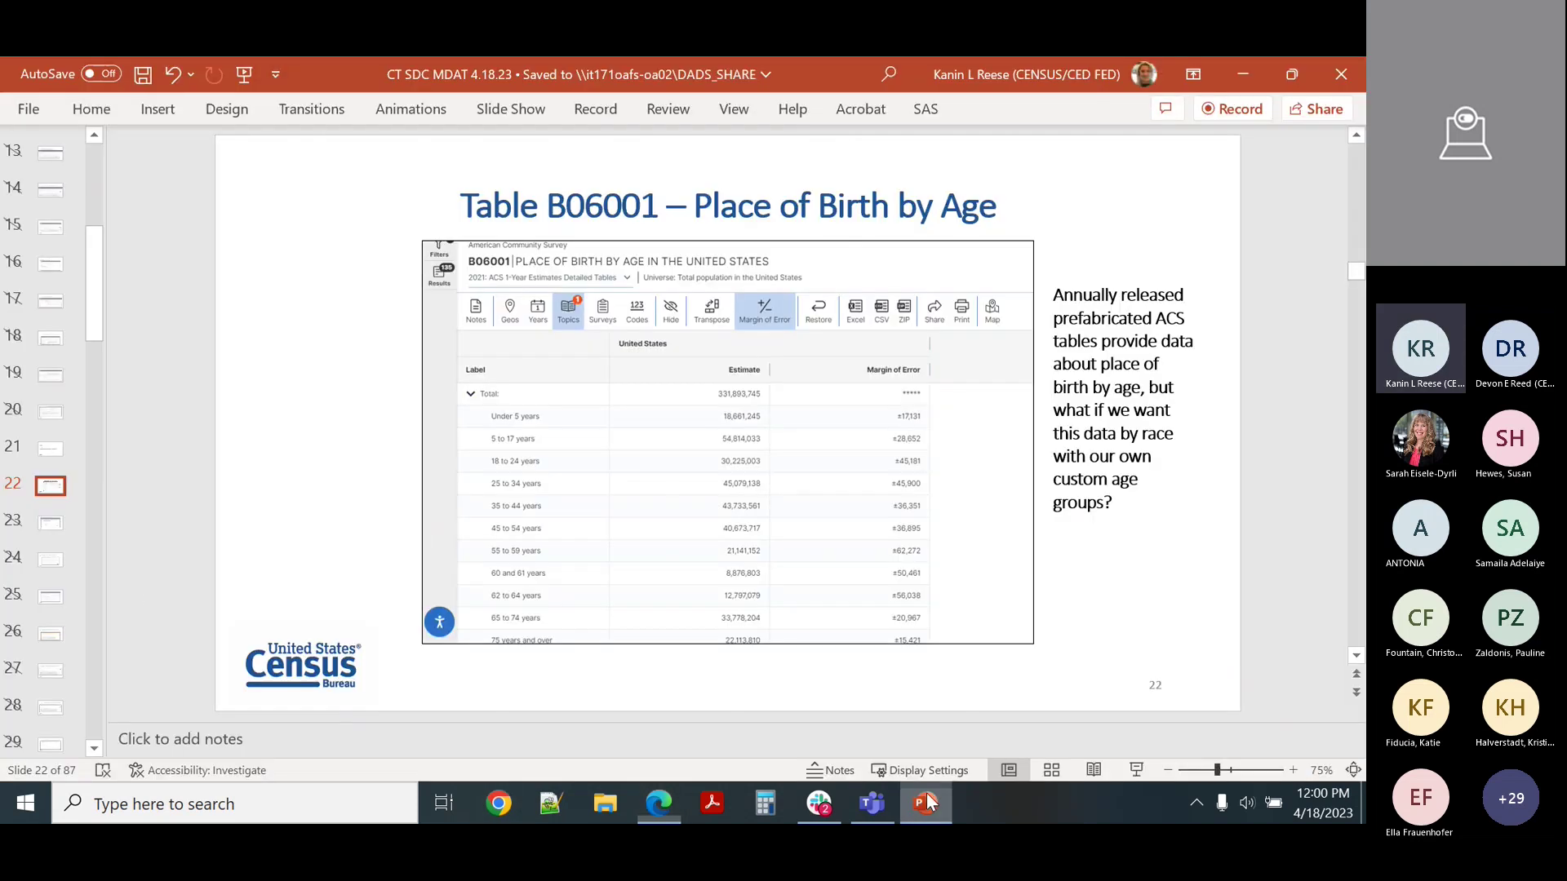
scroll(22, 651, down, 3)
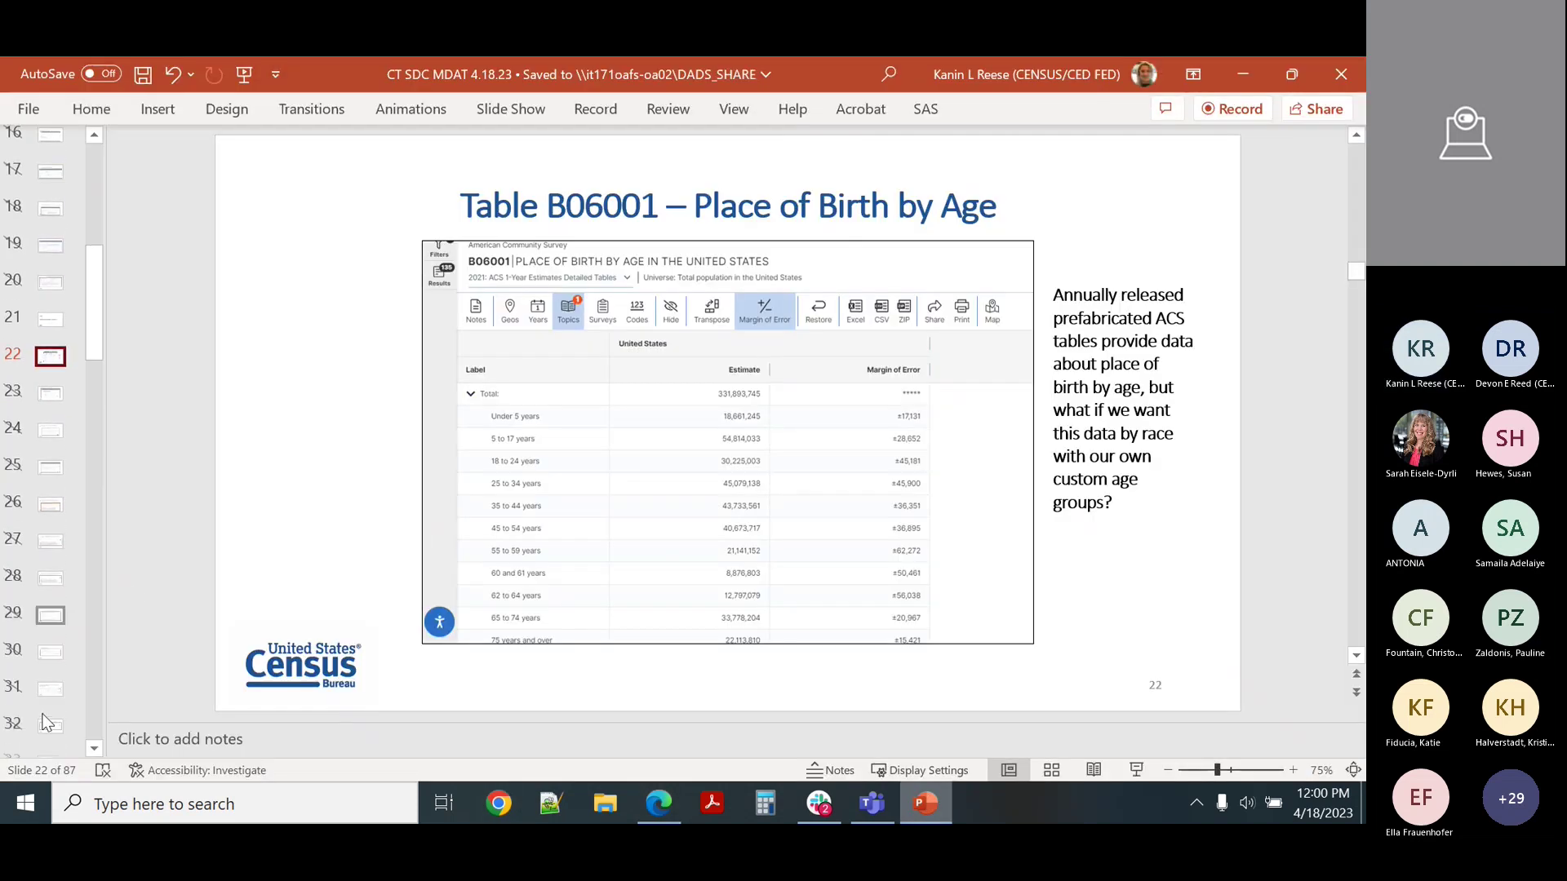
drag(96, 364, 88, 475)
click(51, 410)
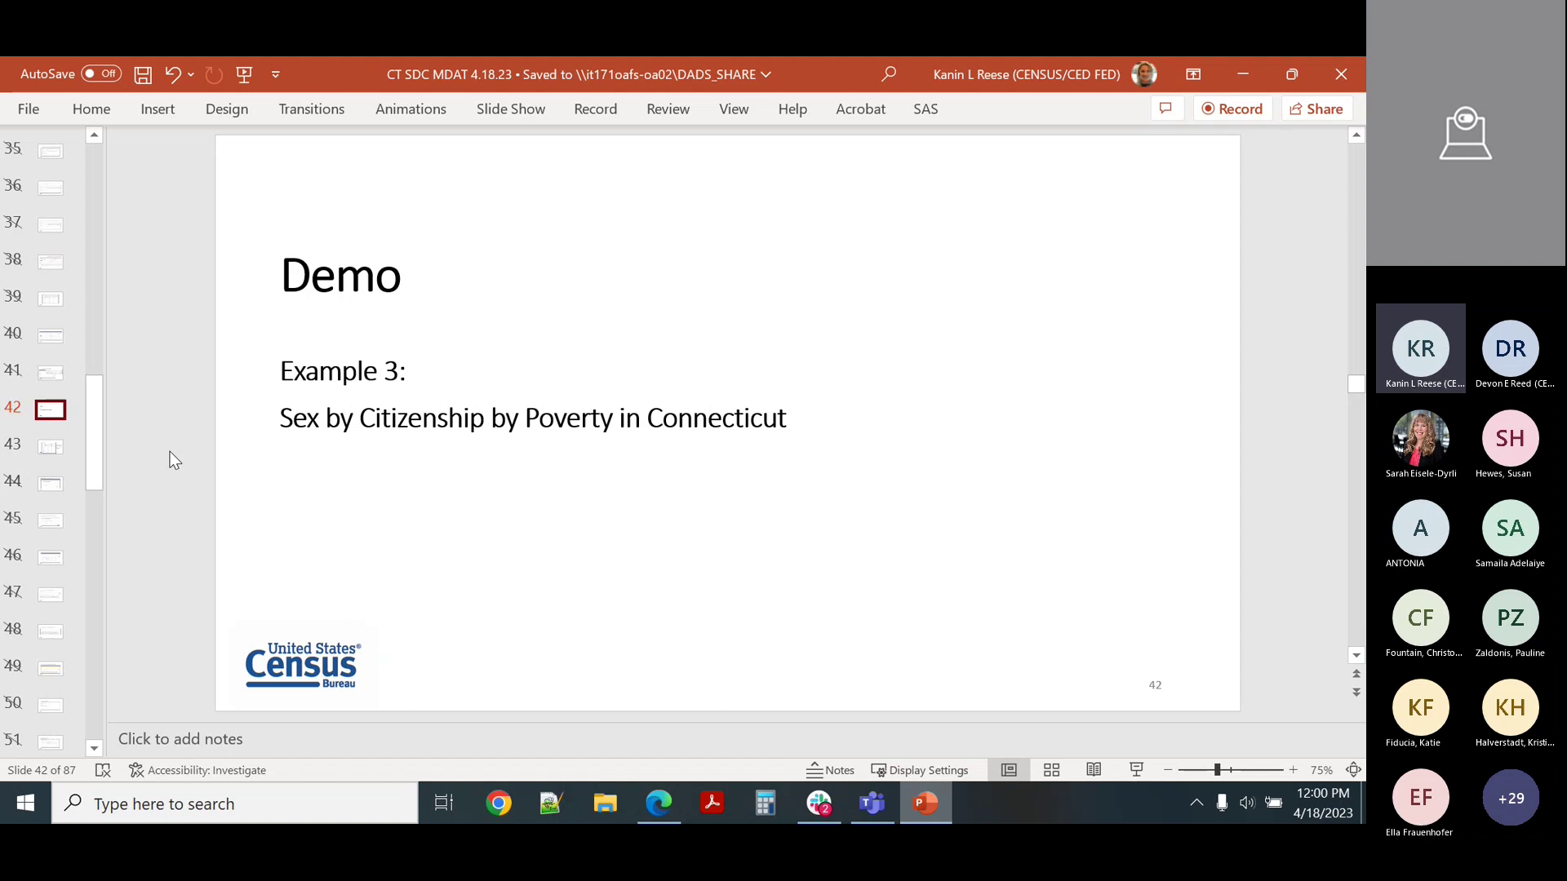
click(52, 449)
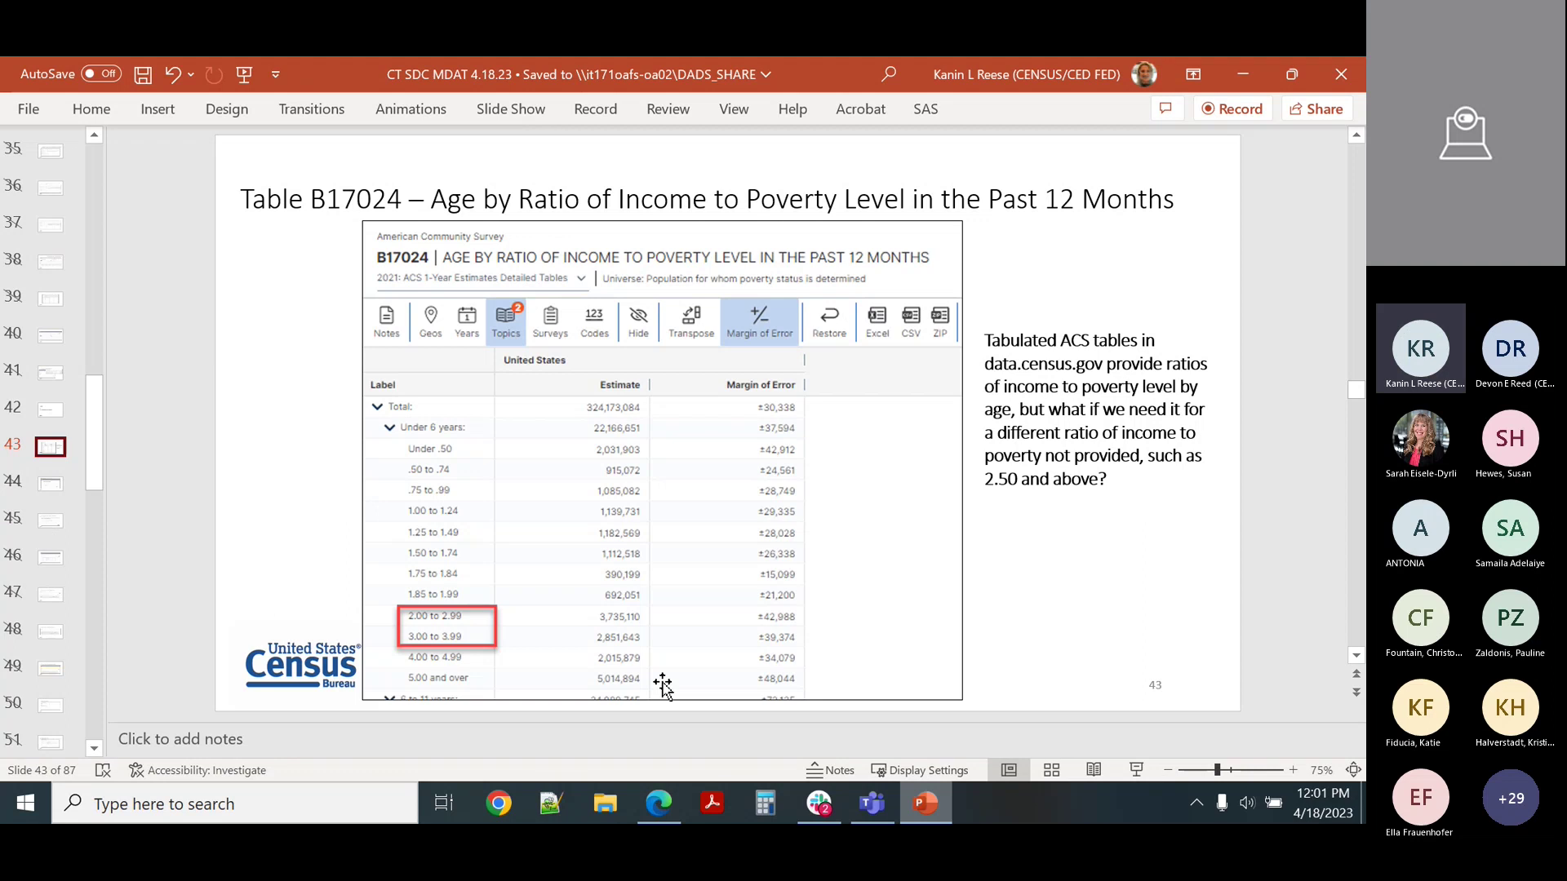
key(Down)
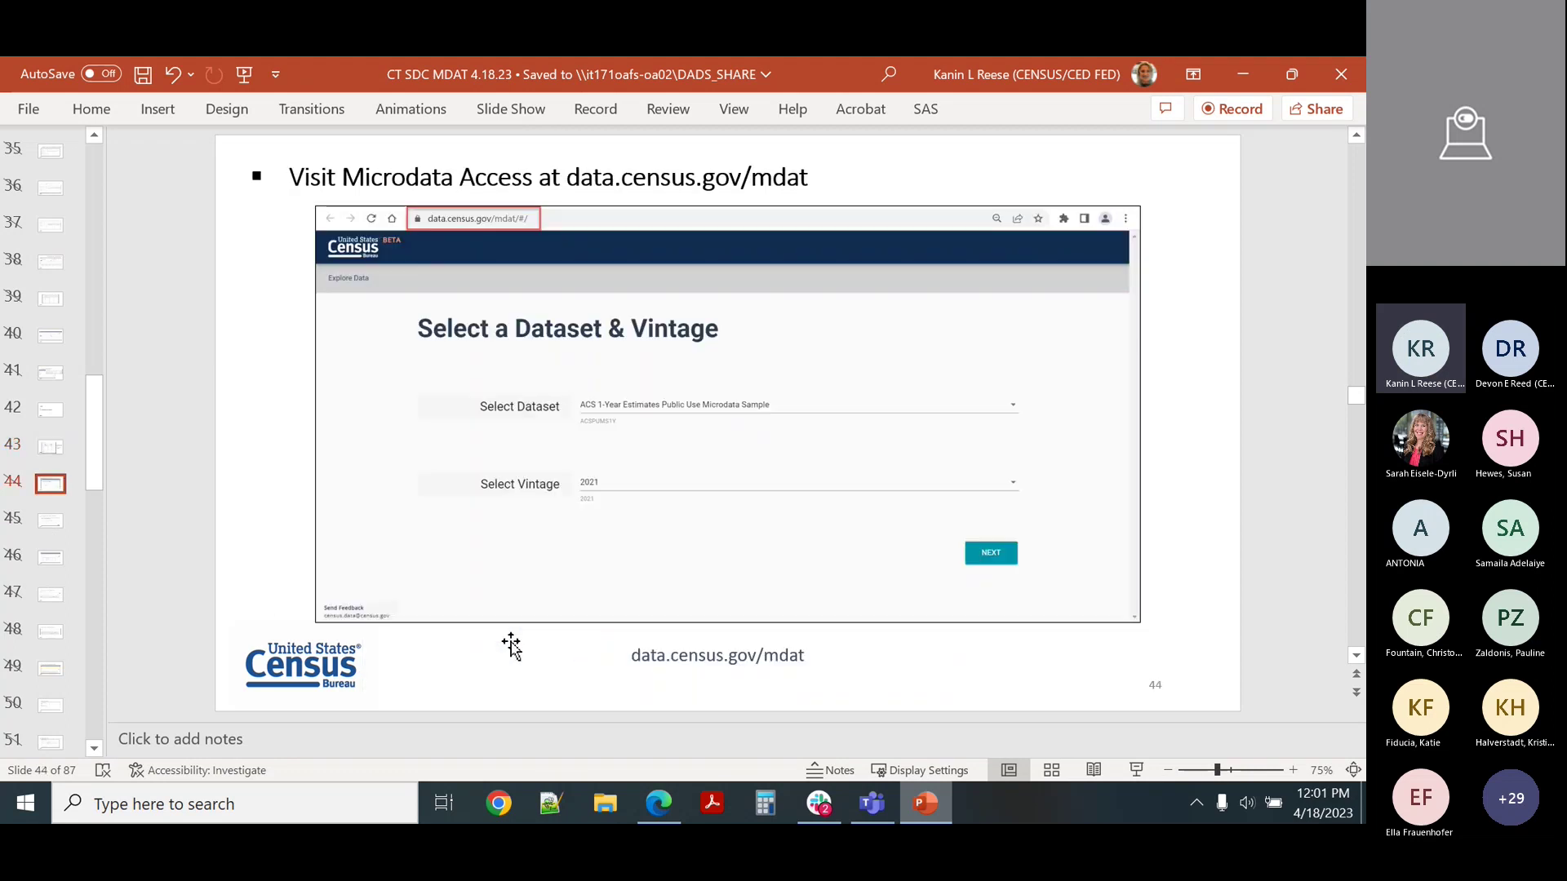
- Switch to Edge and start a new custom table from the 2021 ACS 1-Year Estimates Public Use Microdata Sample
key(Up)
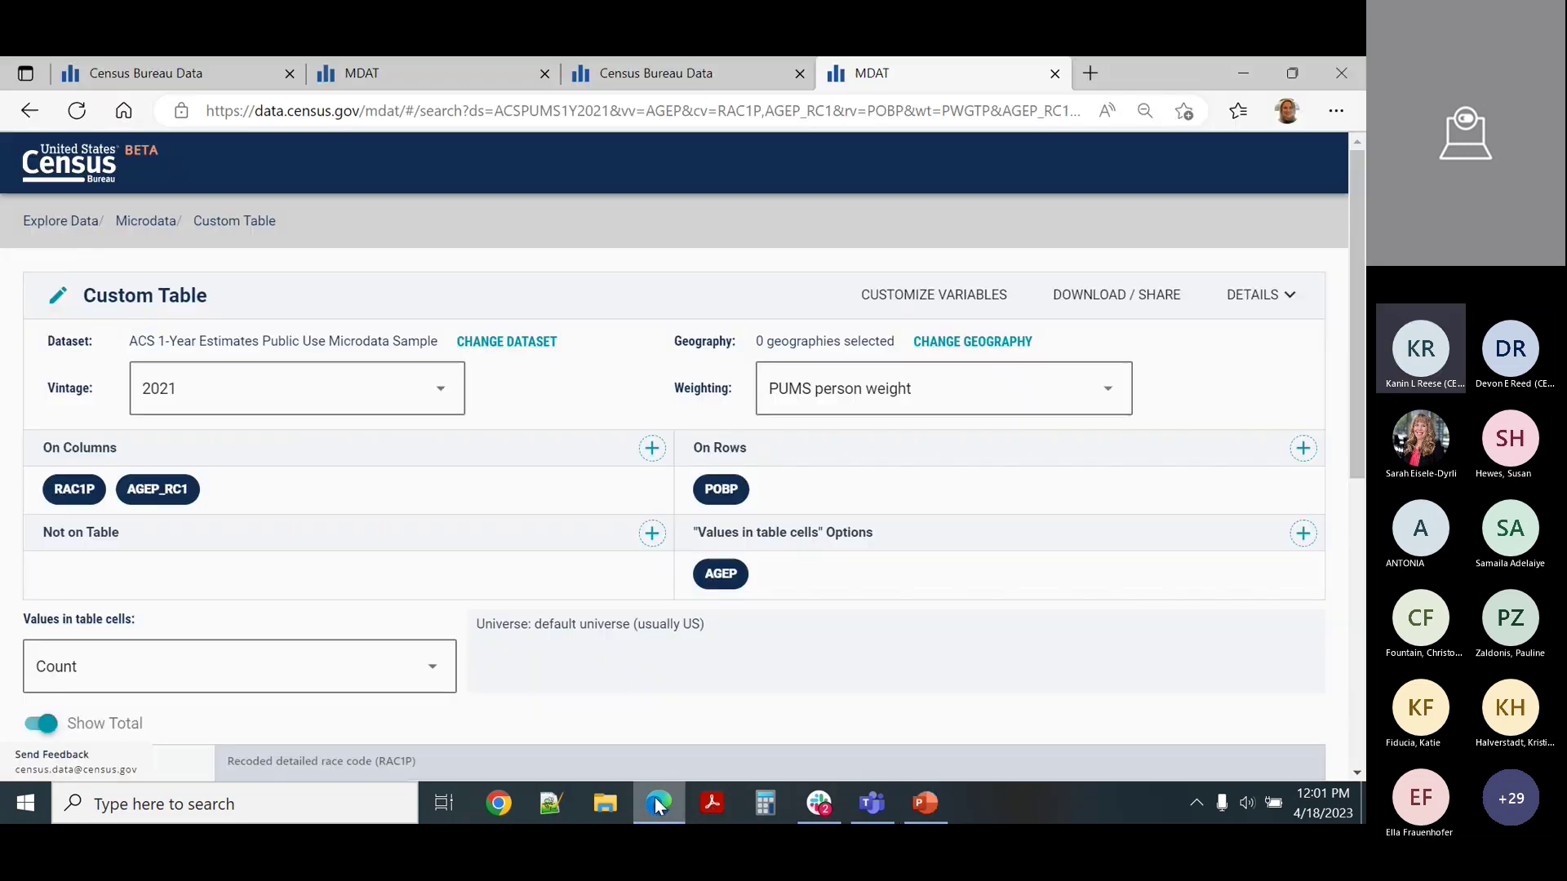
click(659, 804)
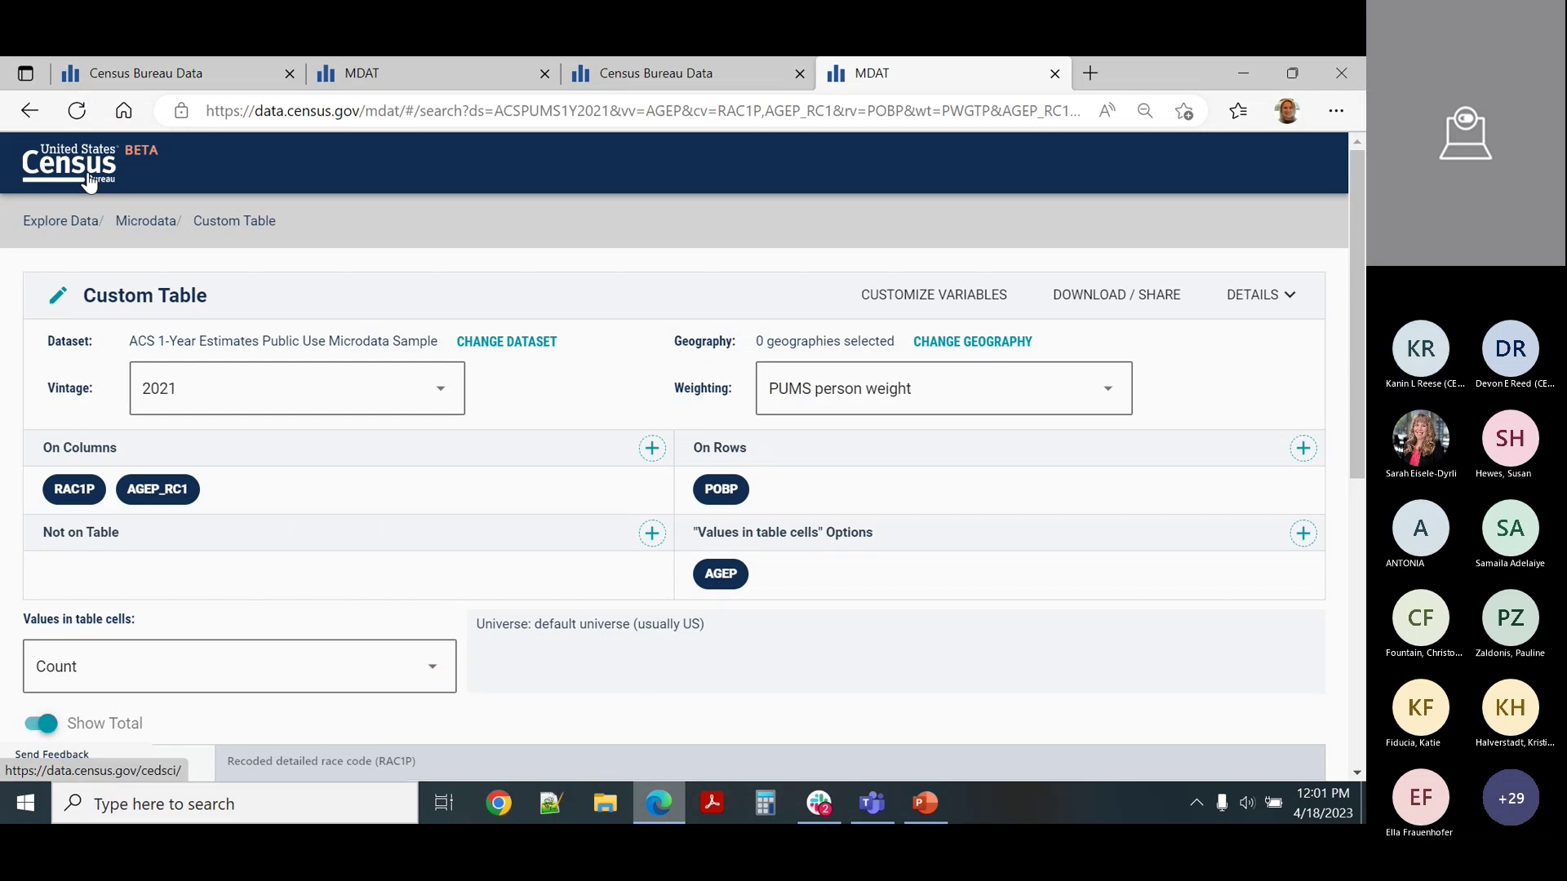
click(82, 222)
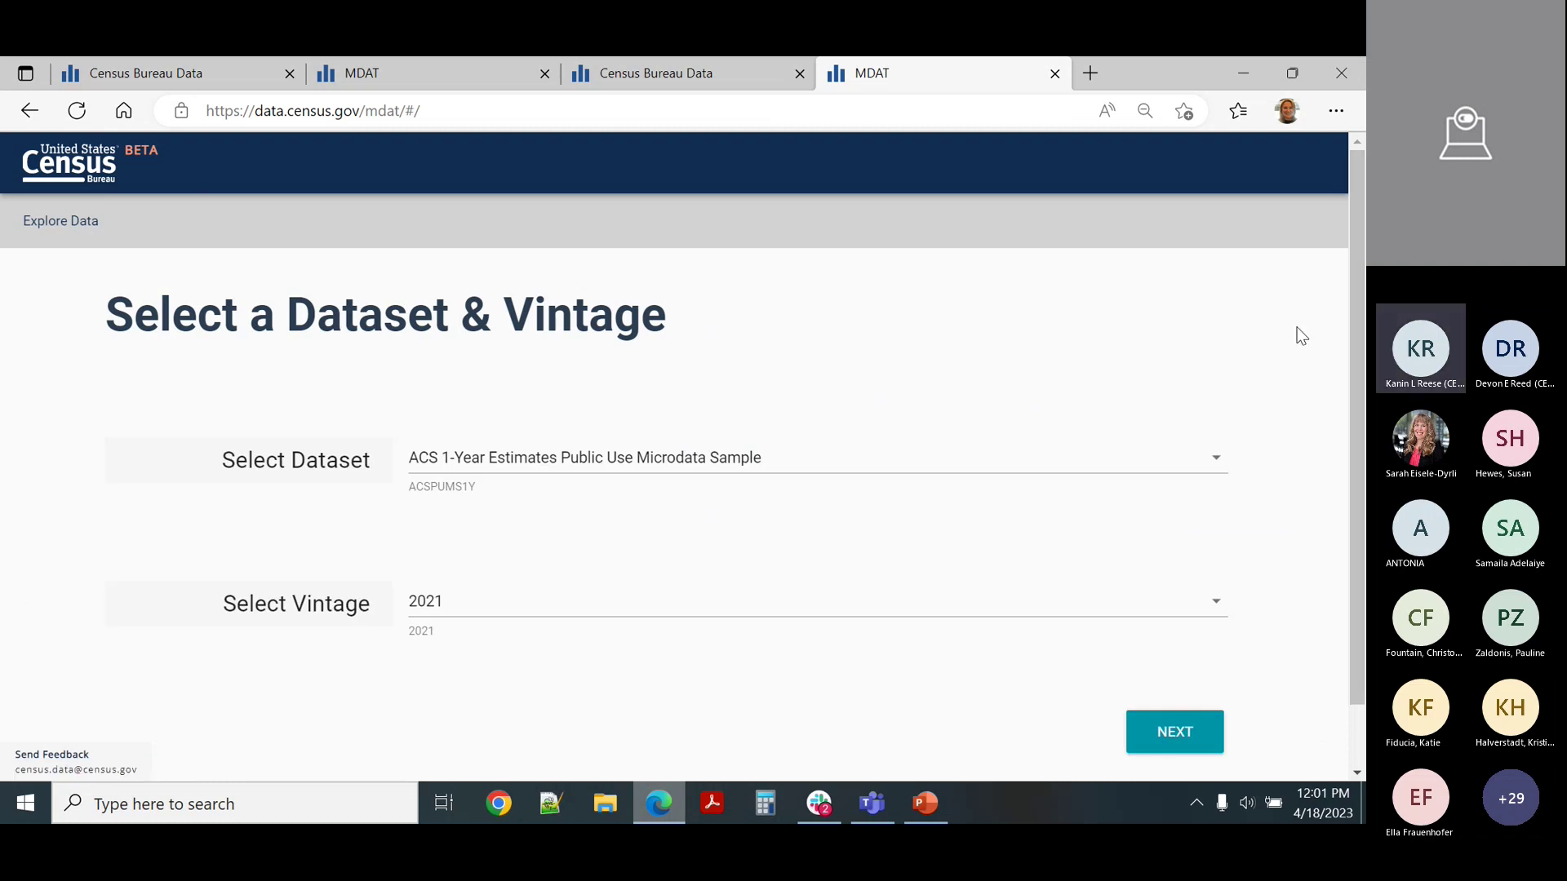
click(1166, 733)
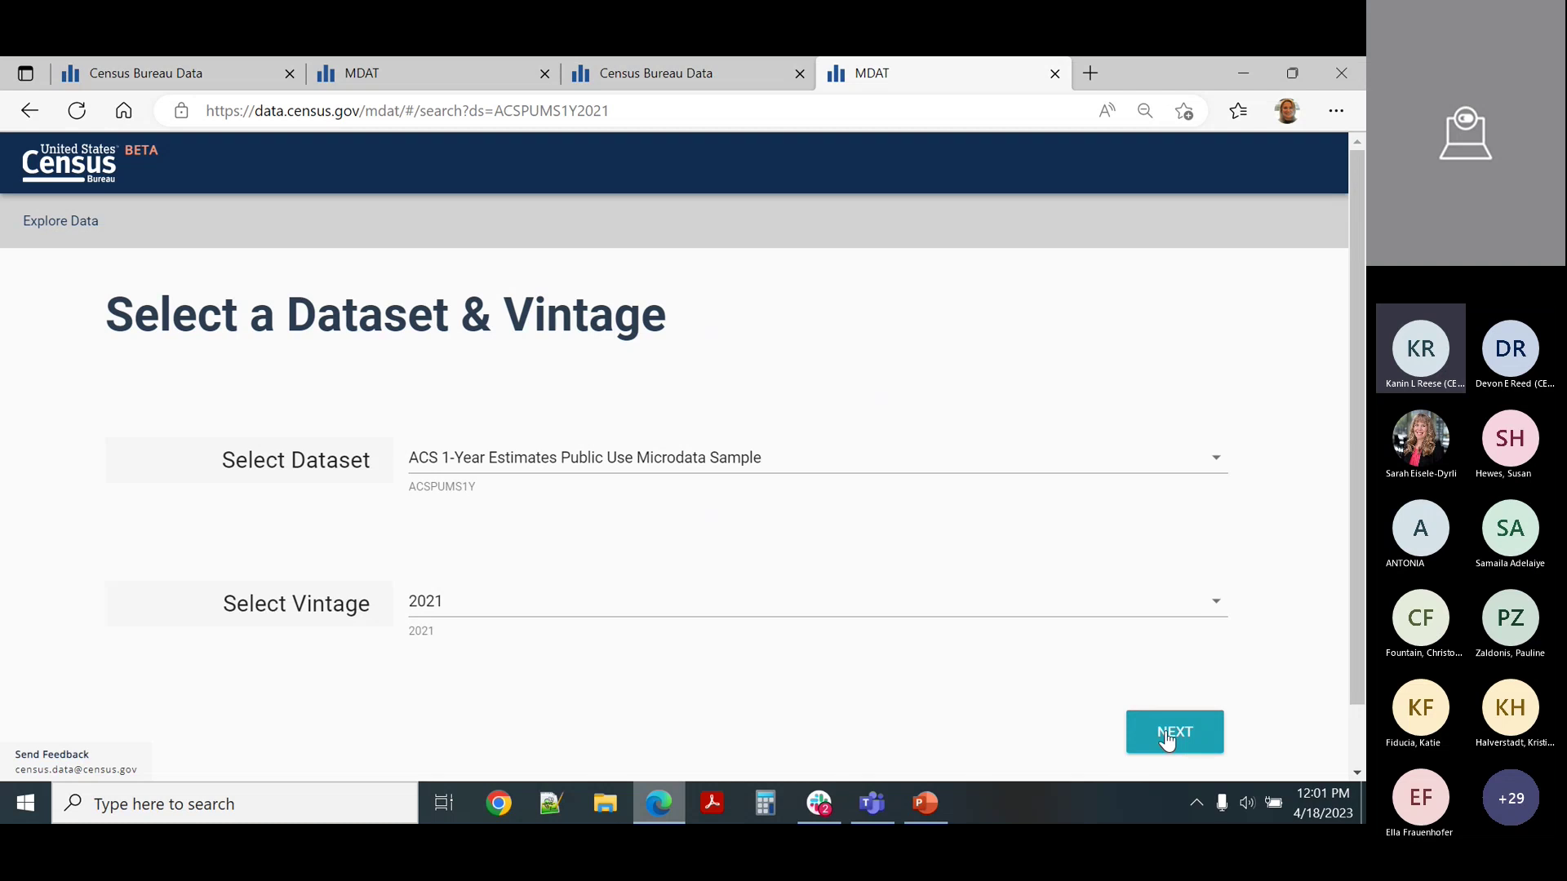
click(1165, 735)
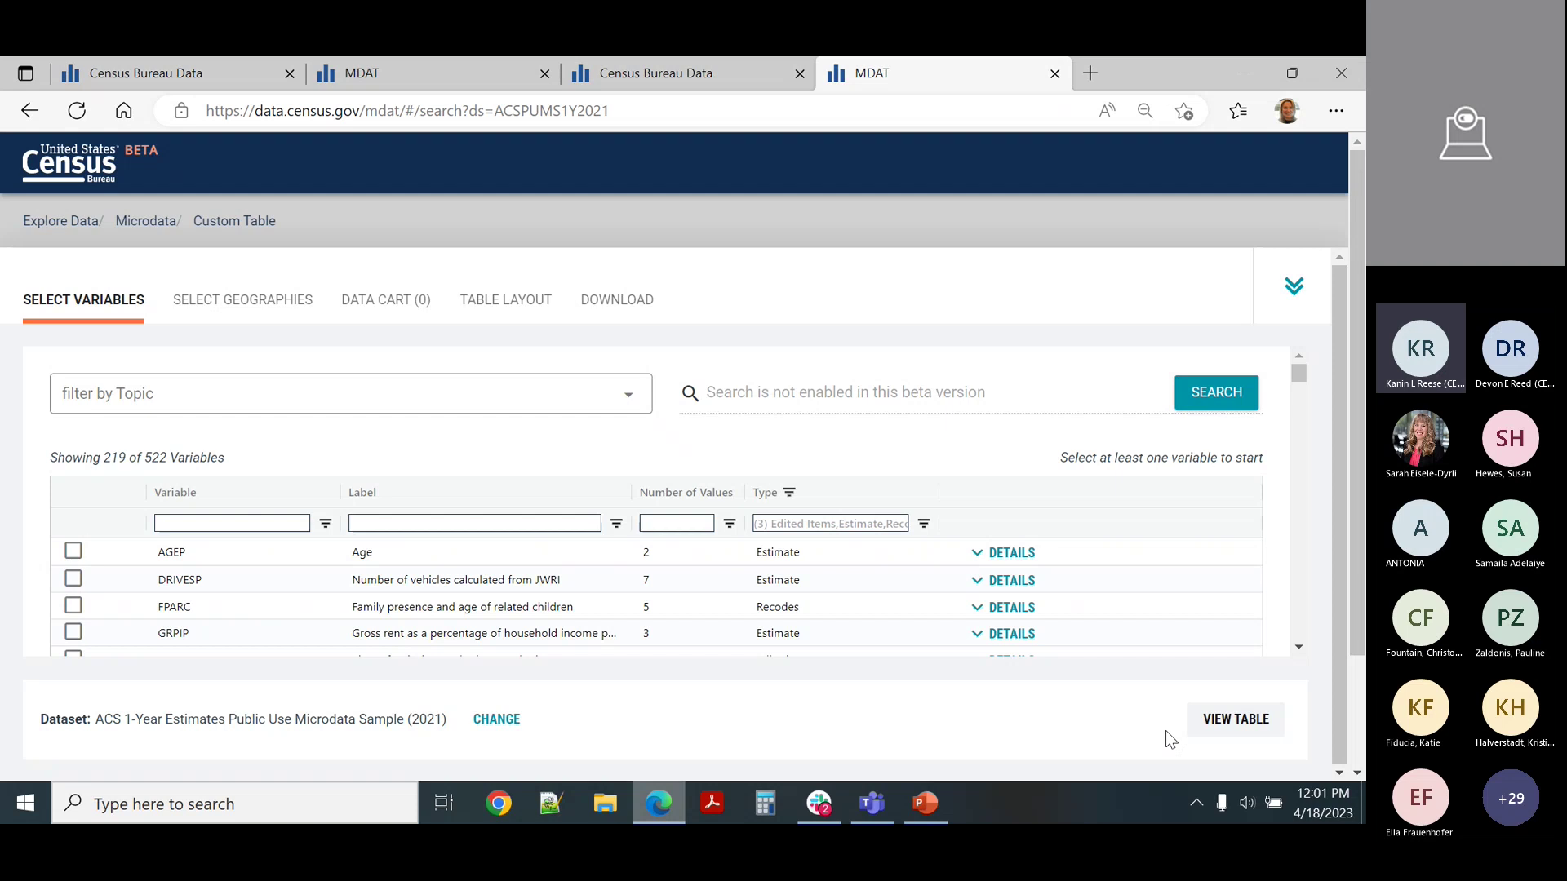
- Filter the variable labels by "sex", check the variable's details and add SEX to the data cart
click(540, 522)
text(sex)
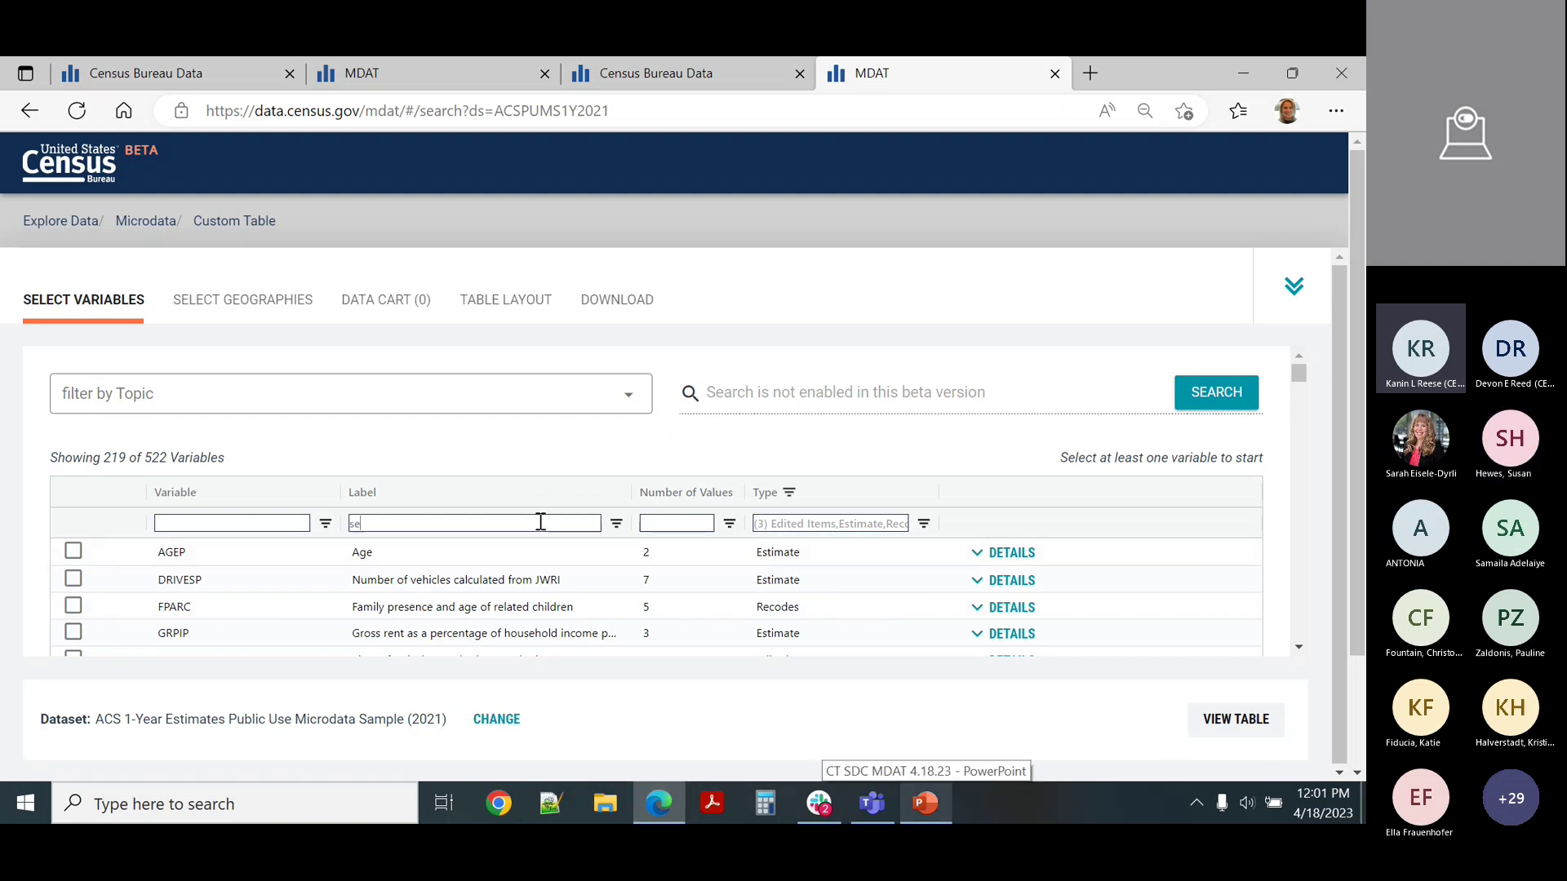
click(1009, 554)
click(1009, 555)
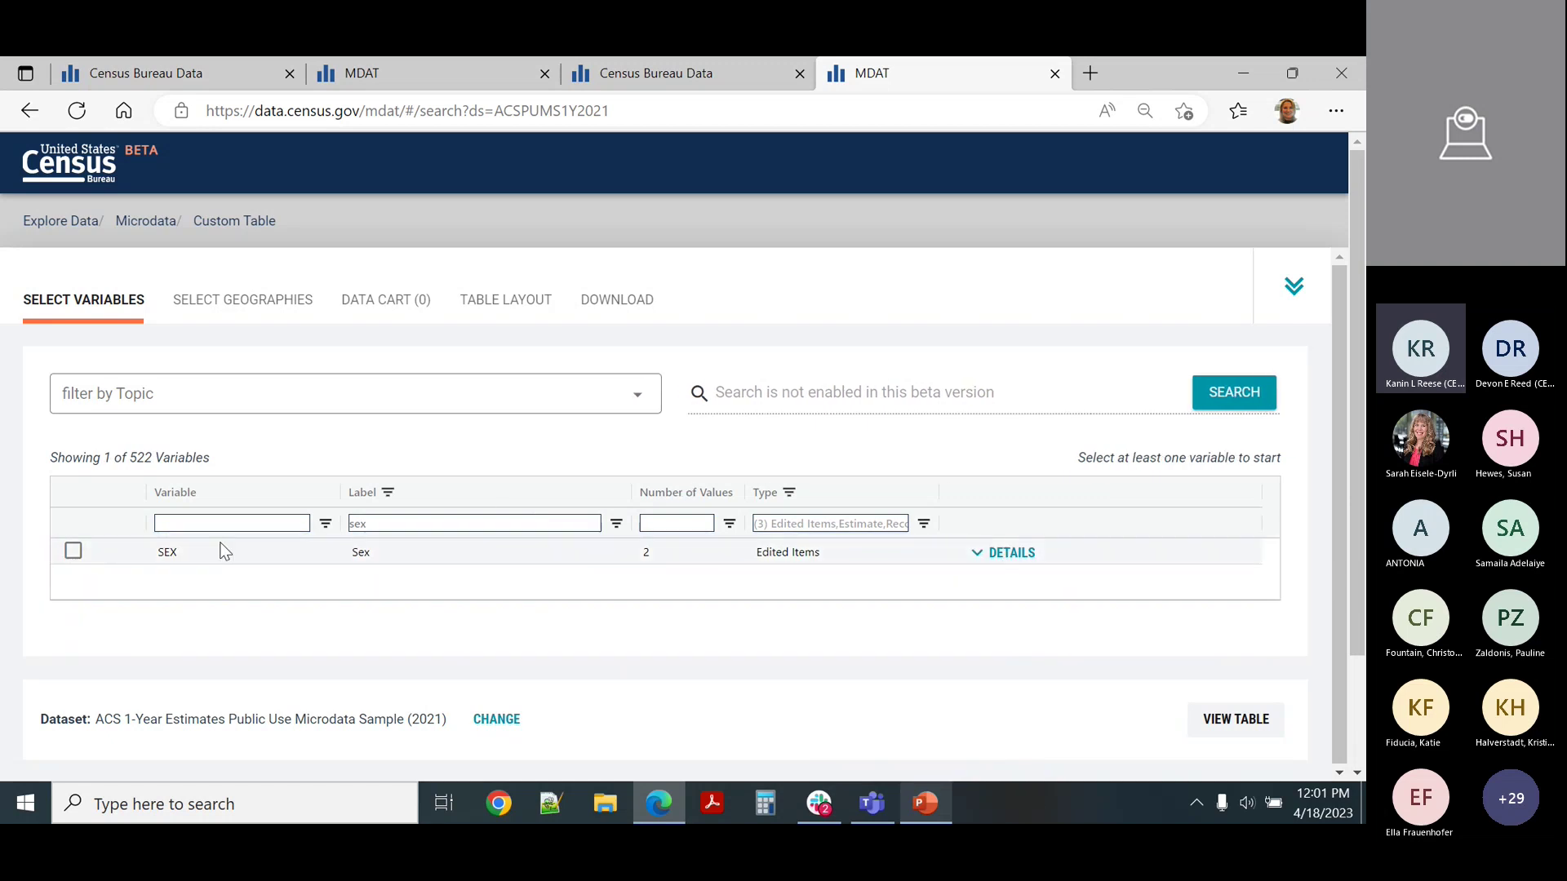
click(73, 551)
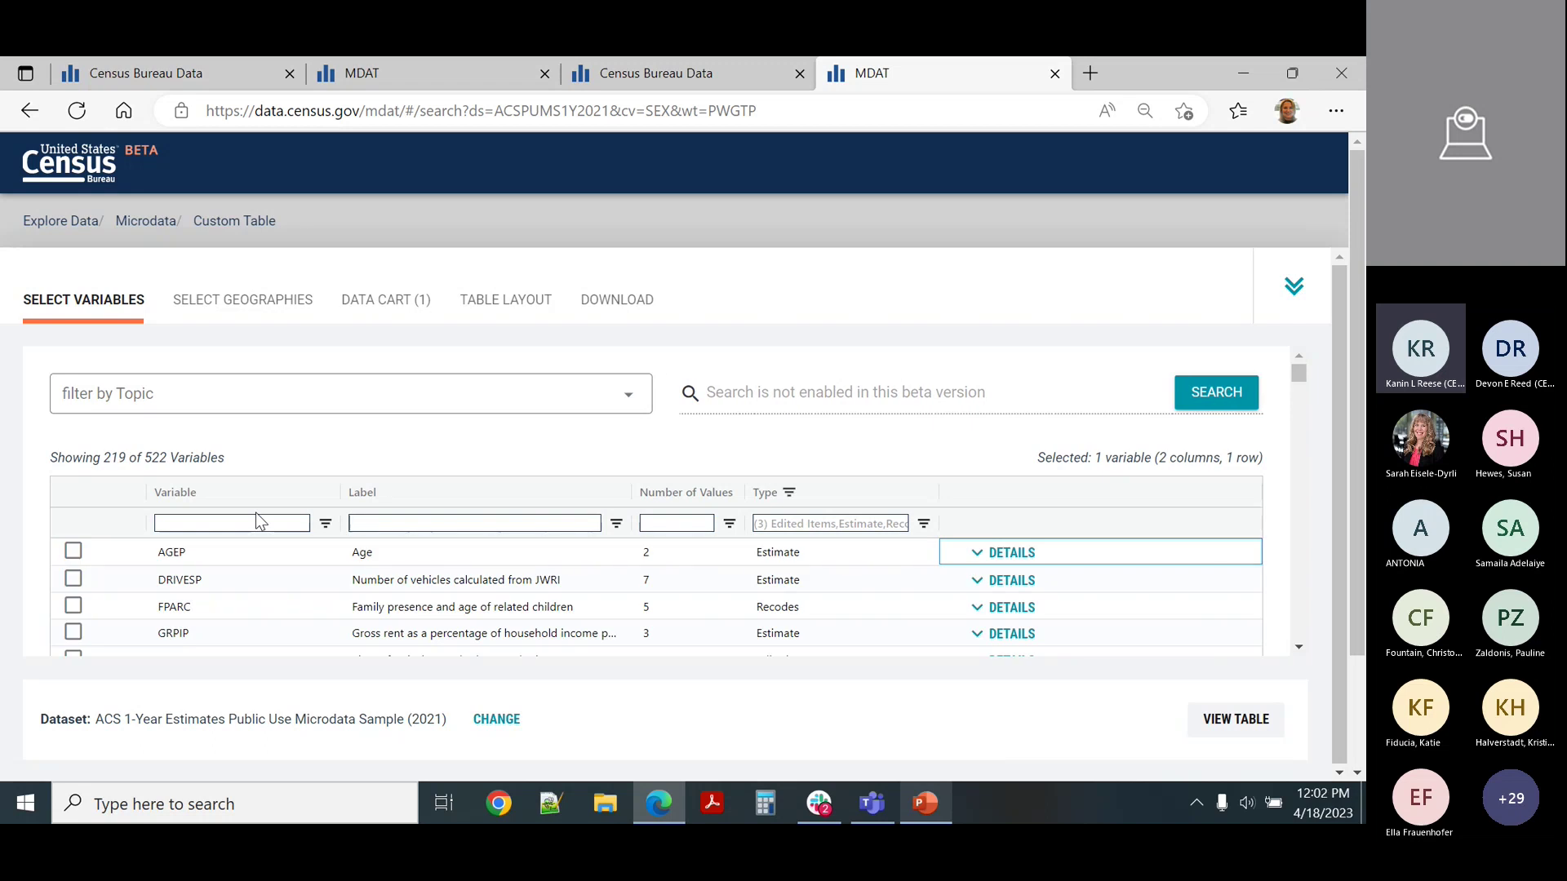
- Filter the variable labels by "citizenship", review the citizenship status values and add CIT to the data cart
text(citizenship)
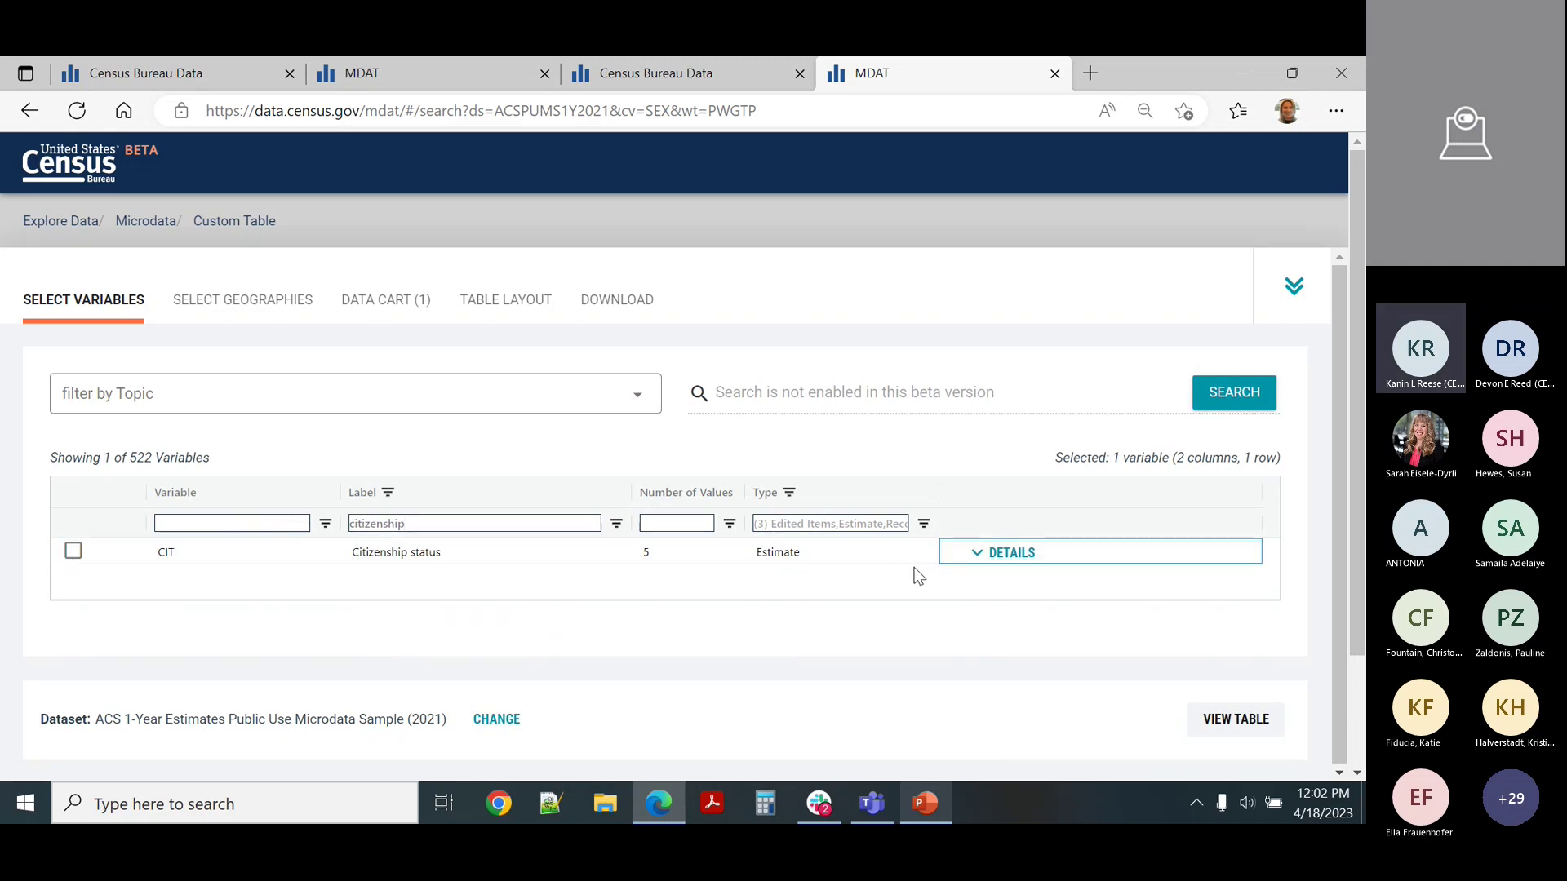
click(973, 555)
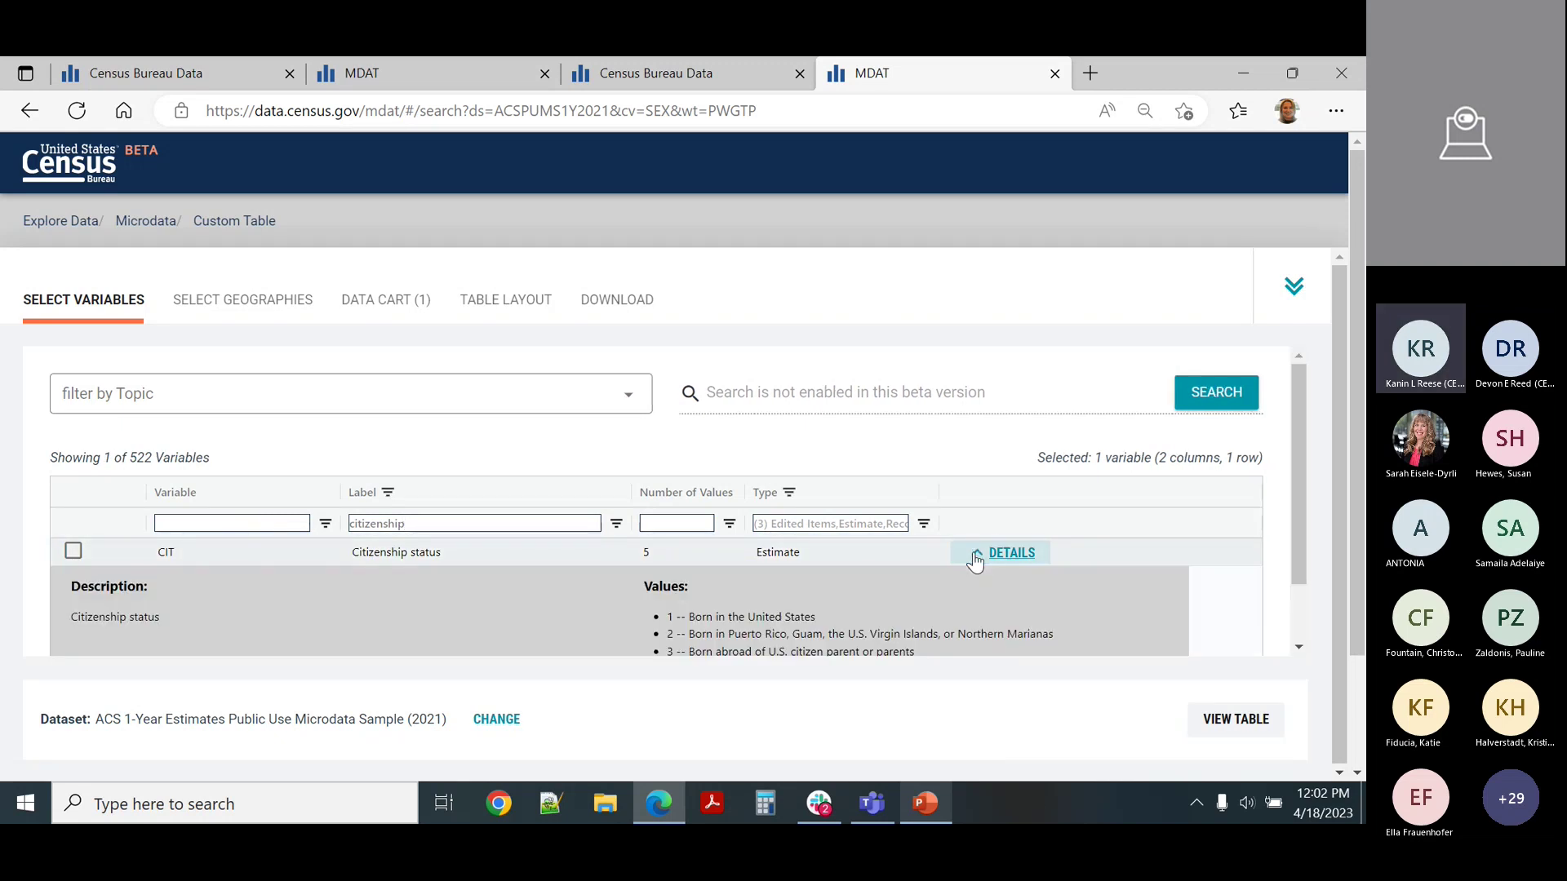
scroll(1147, 586, down, 1)
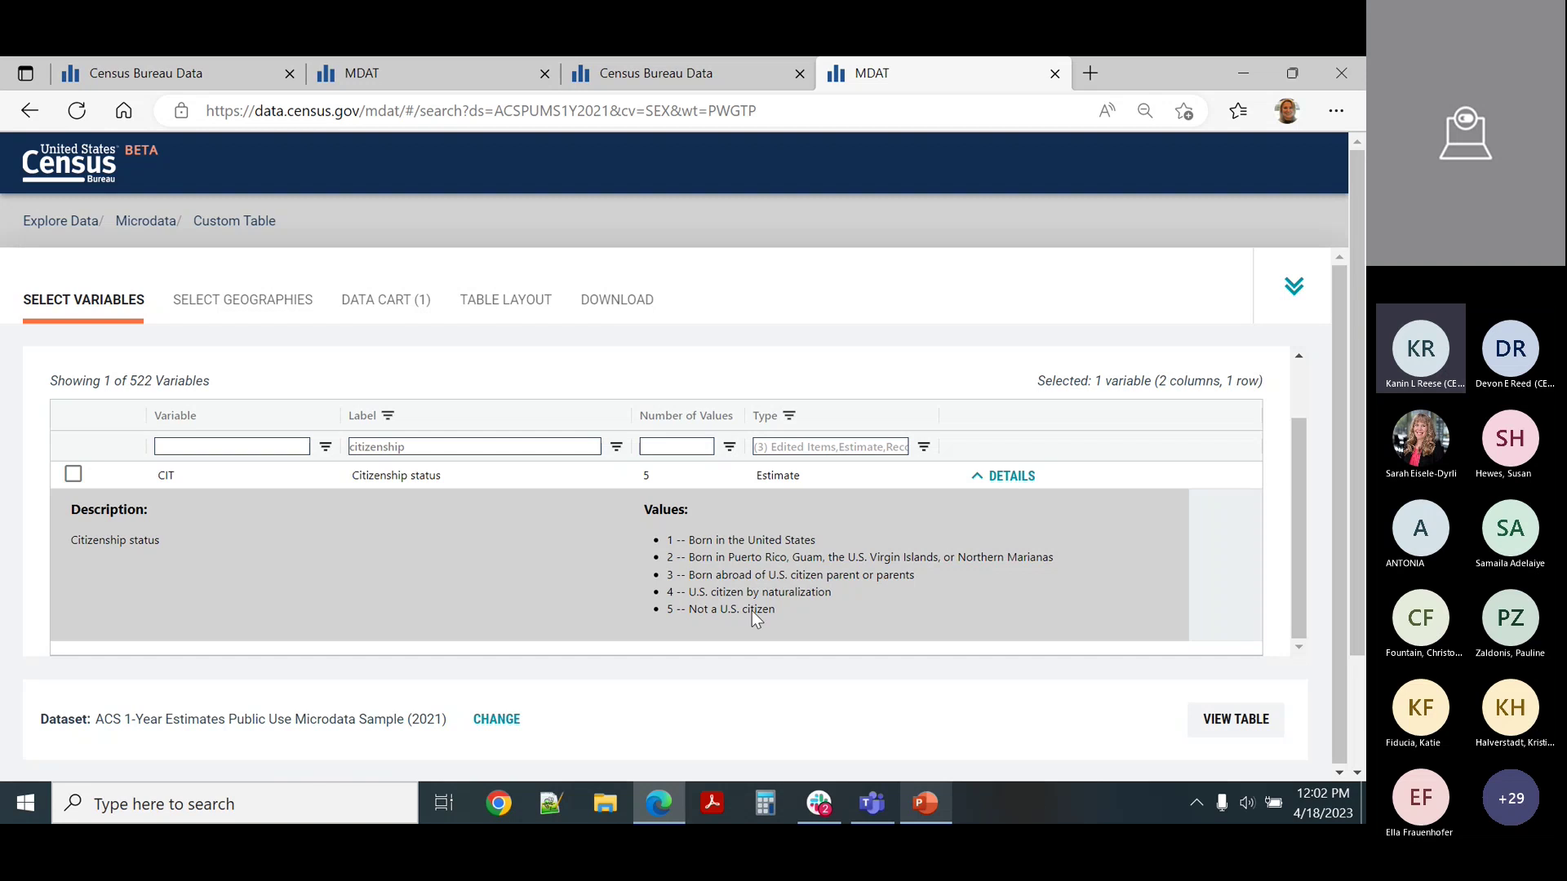
click(72, 475)
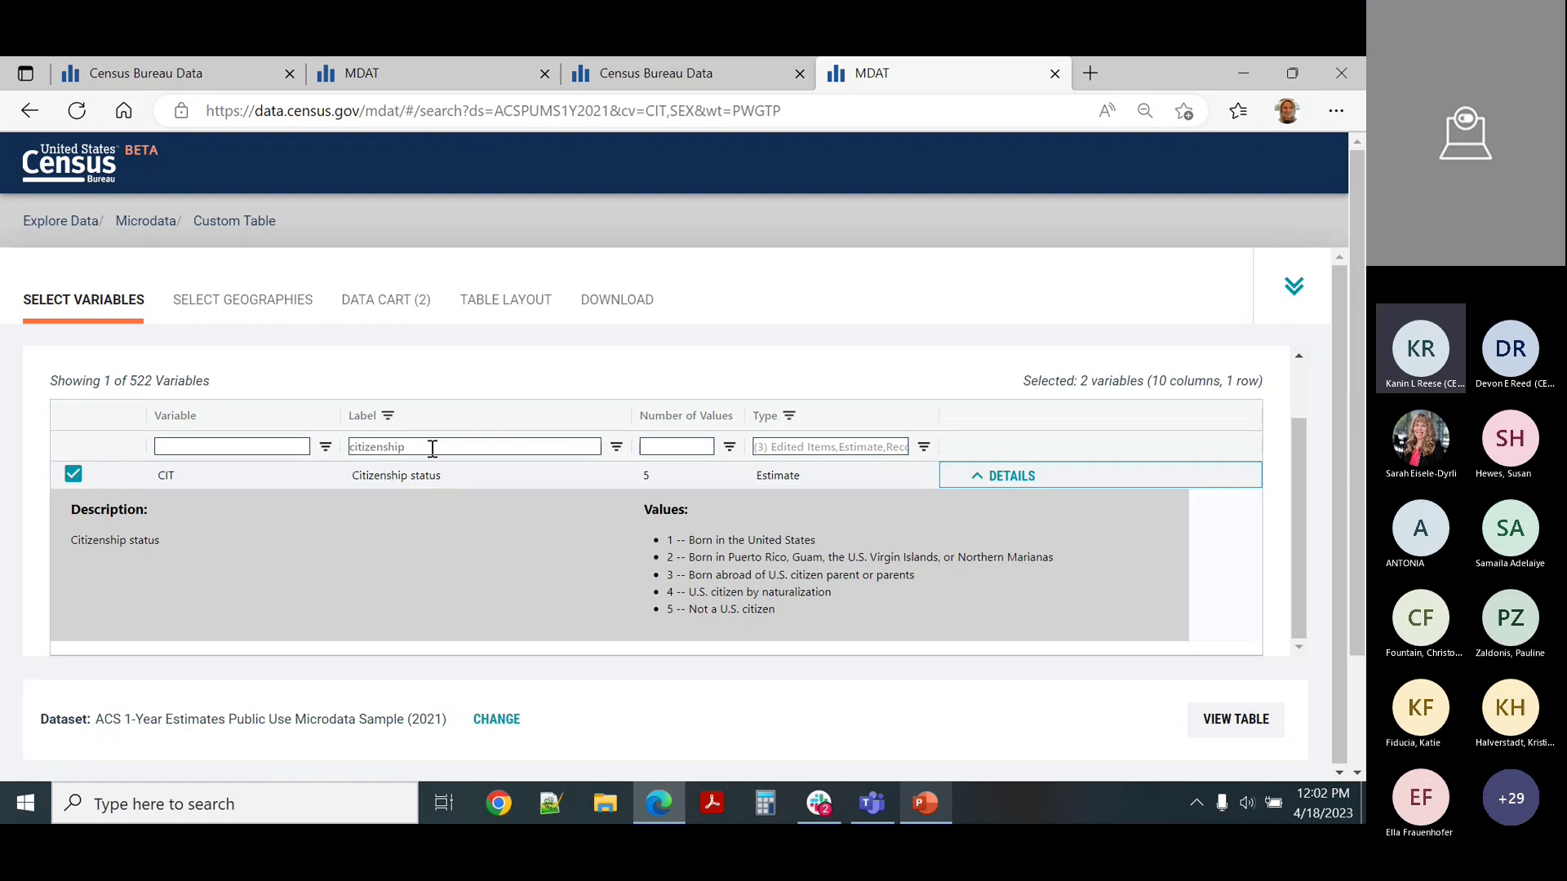
- Filter the variable labels by "poverty", review the income-to-poverty ratio values and add POVPIP to the data cart
drag(433, 449, 283, 457)
key(BackSpace)
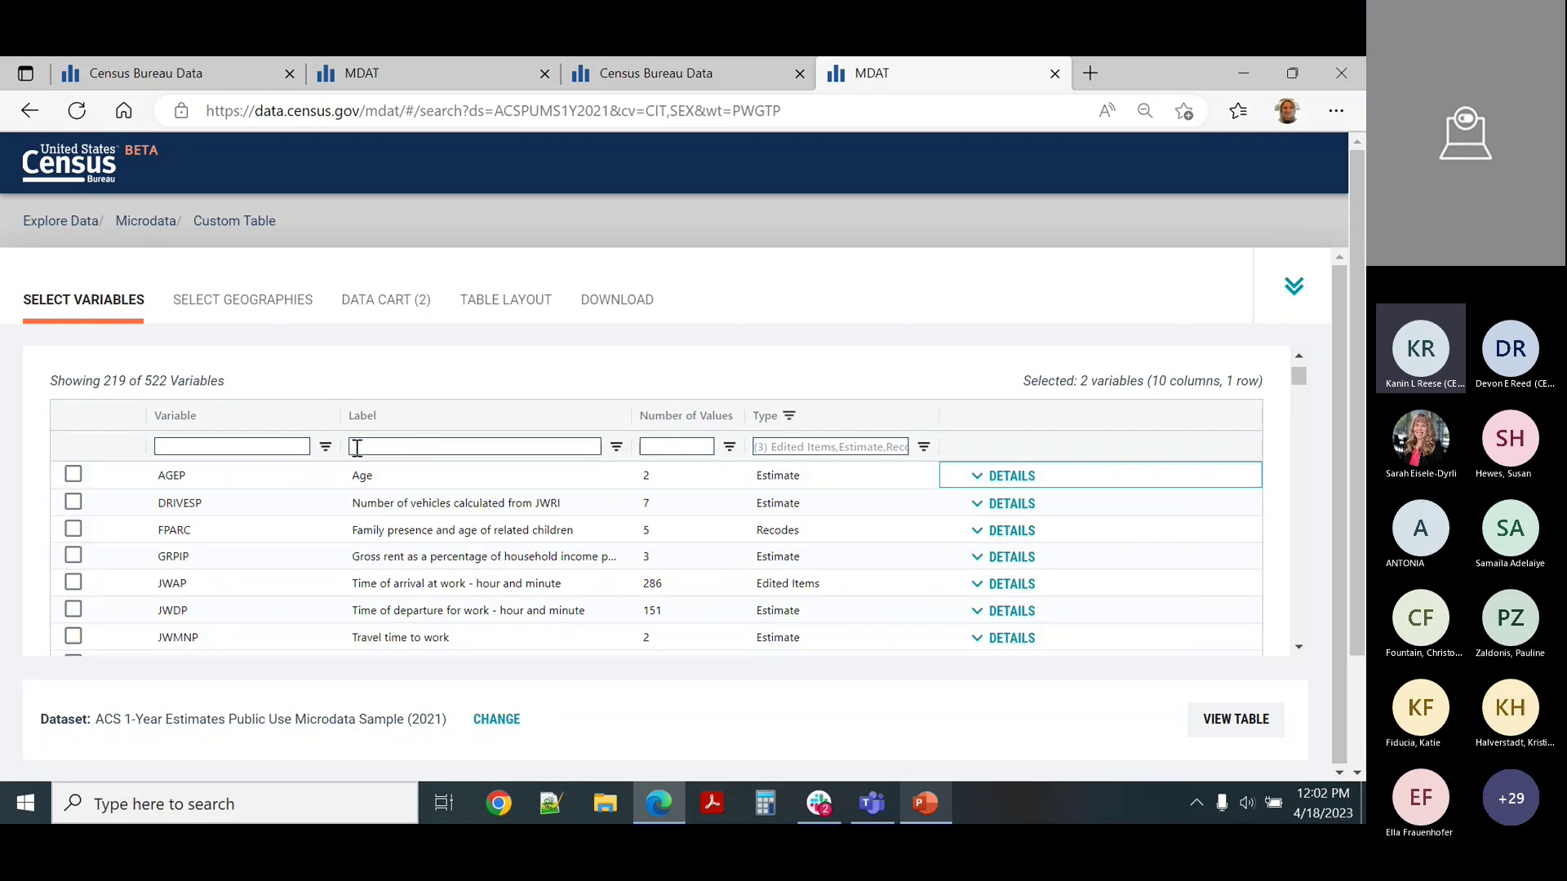
text(poverty)
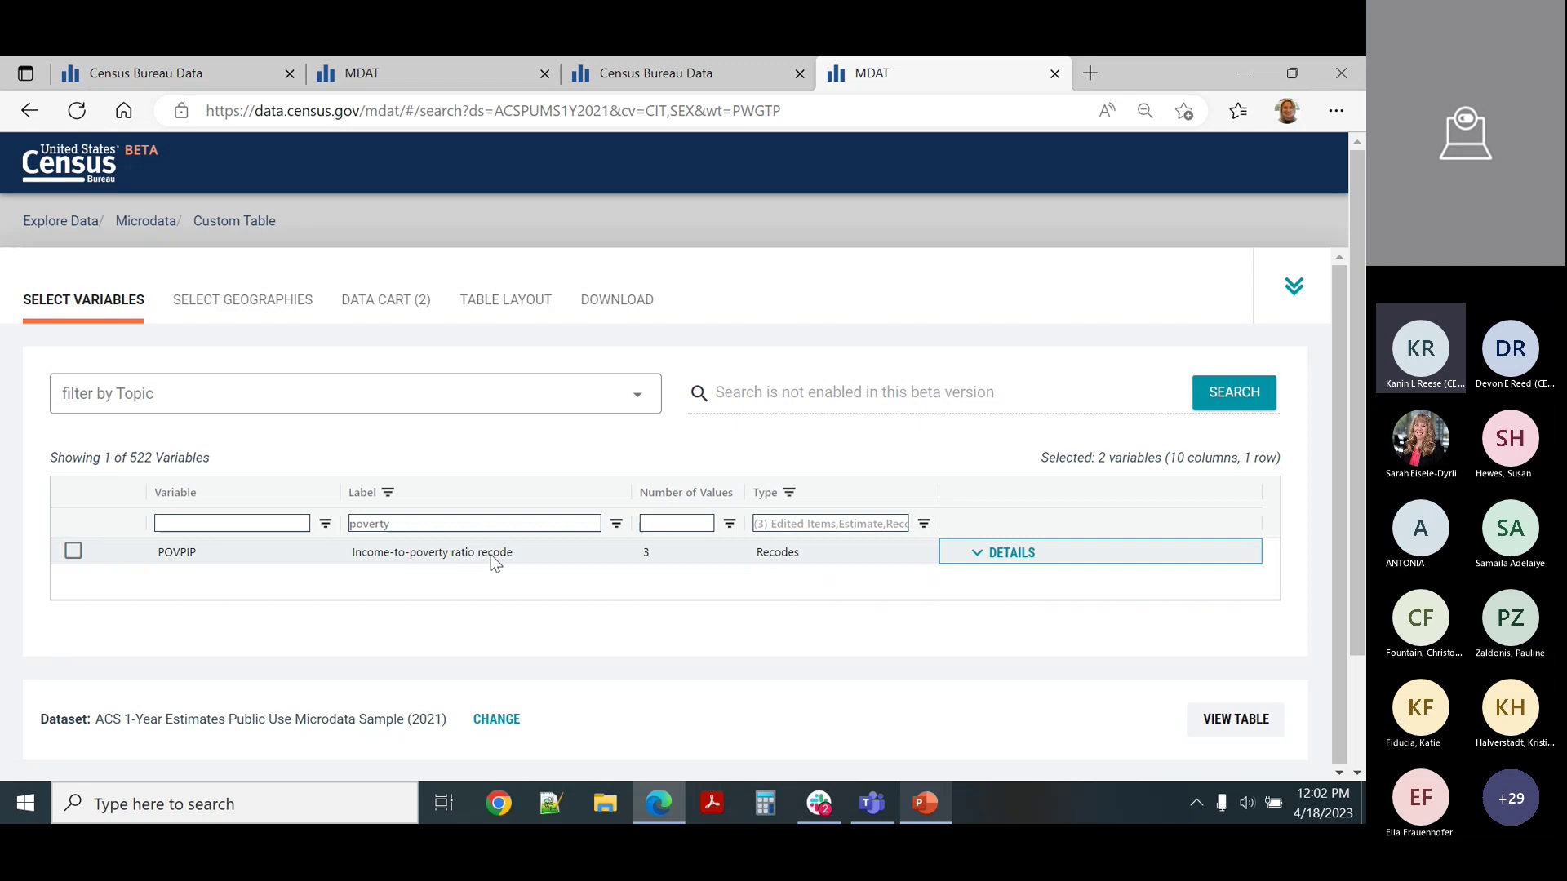
click(1012, 555)
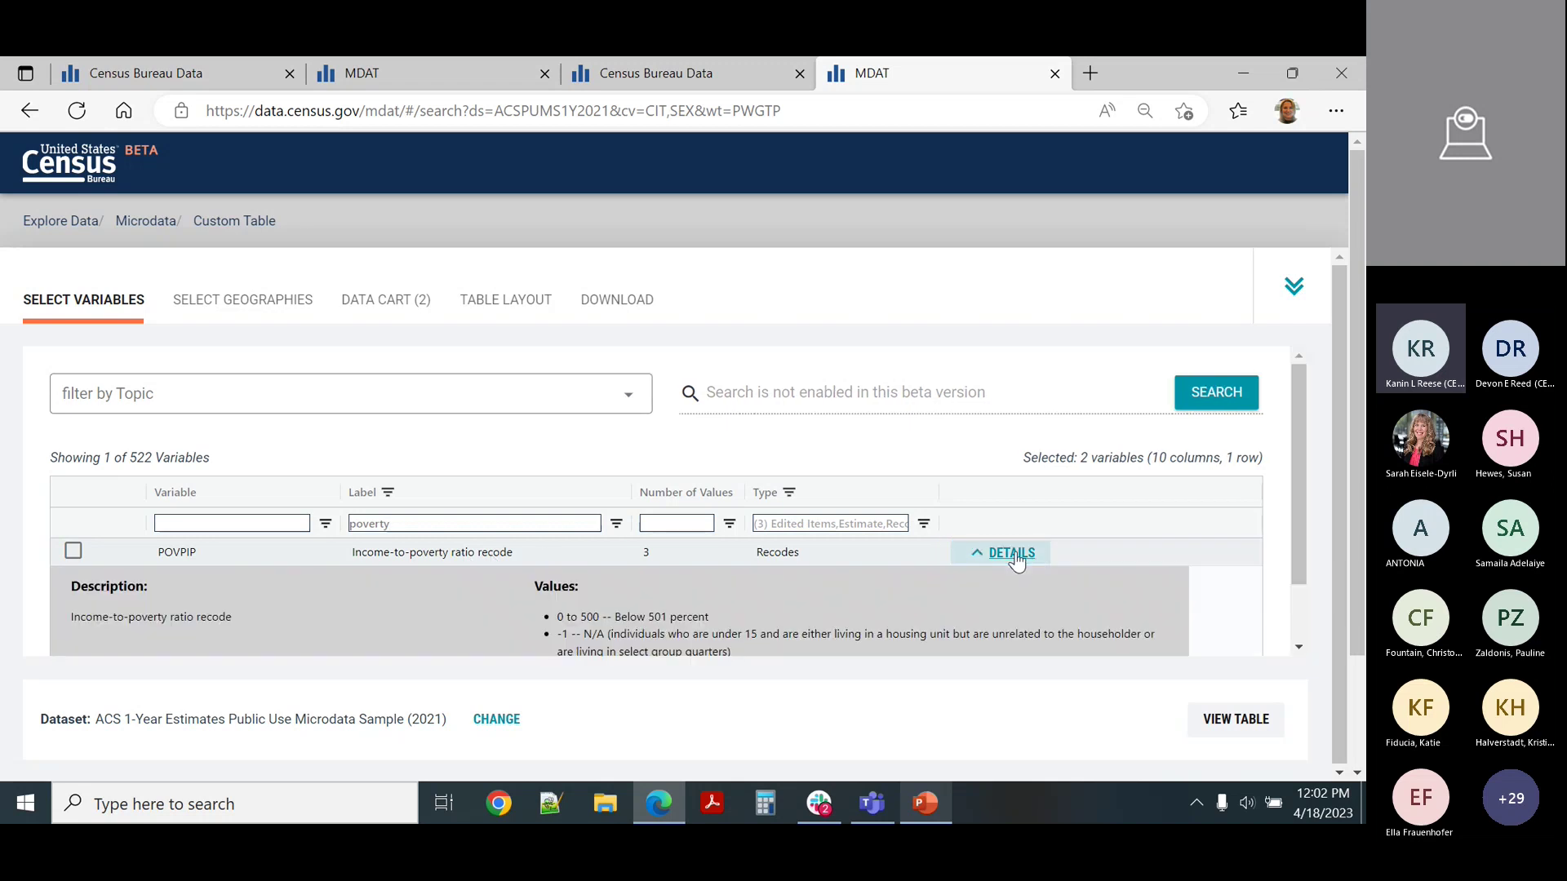
scroll(1005, 579, down, 1)
scroll(1006, 580, down, 1)
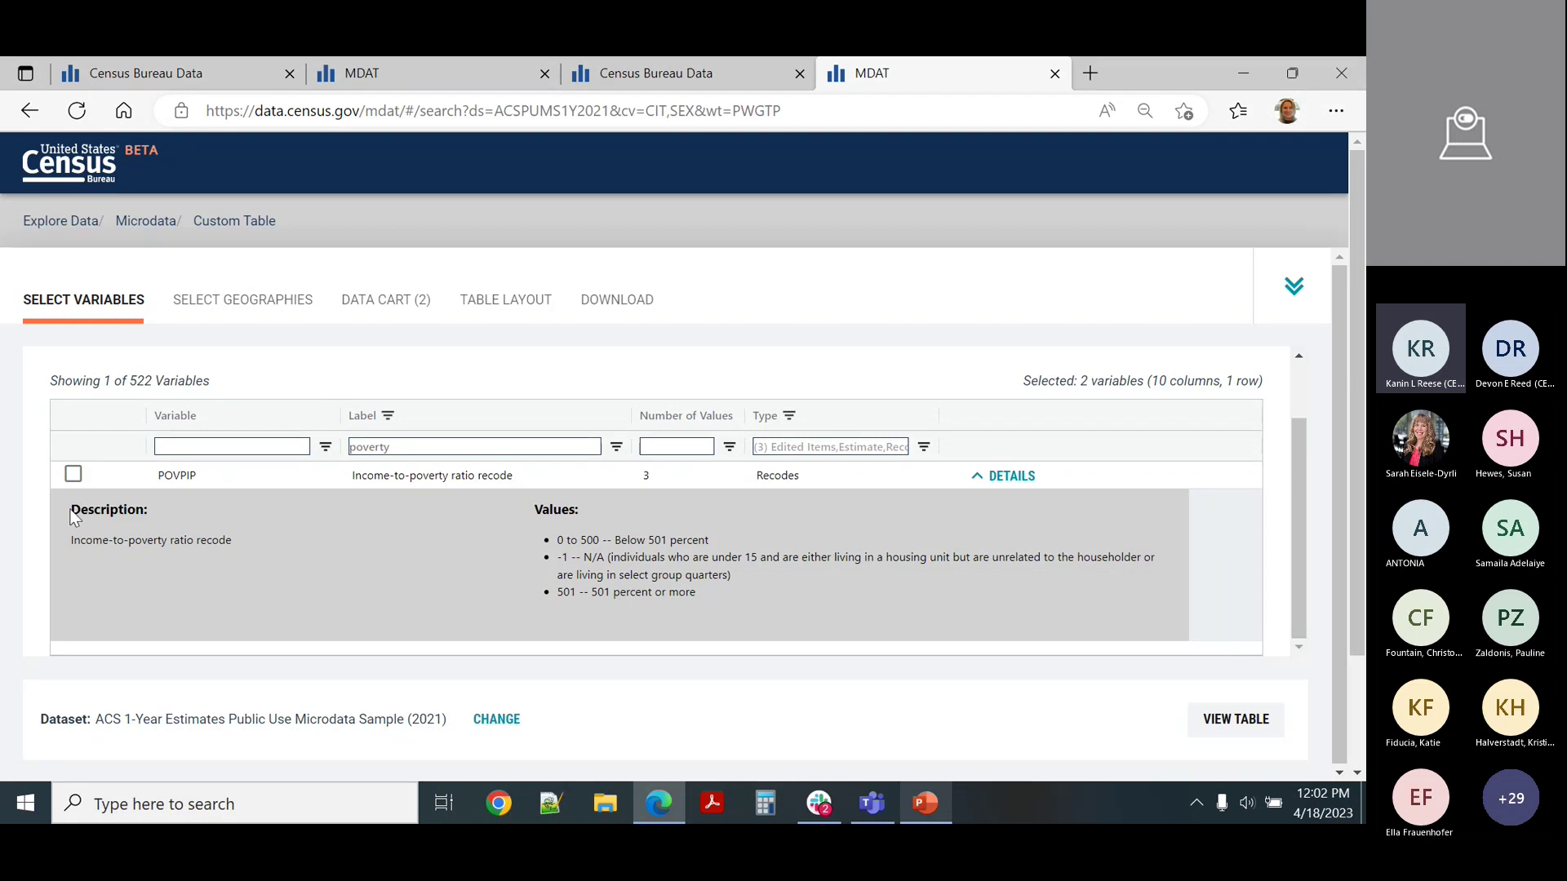
click(73, 475)
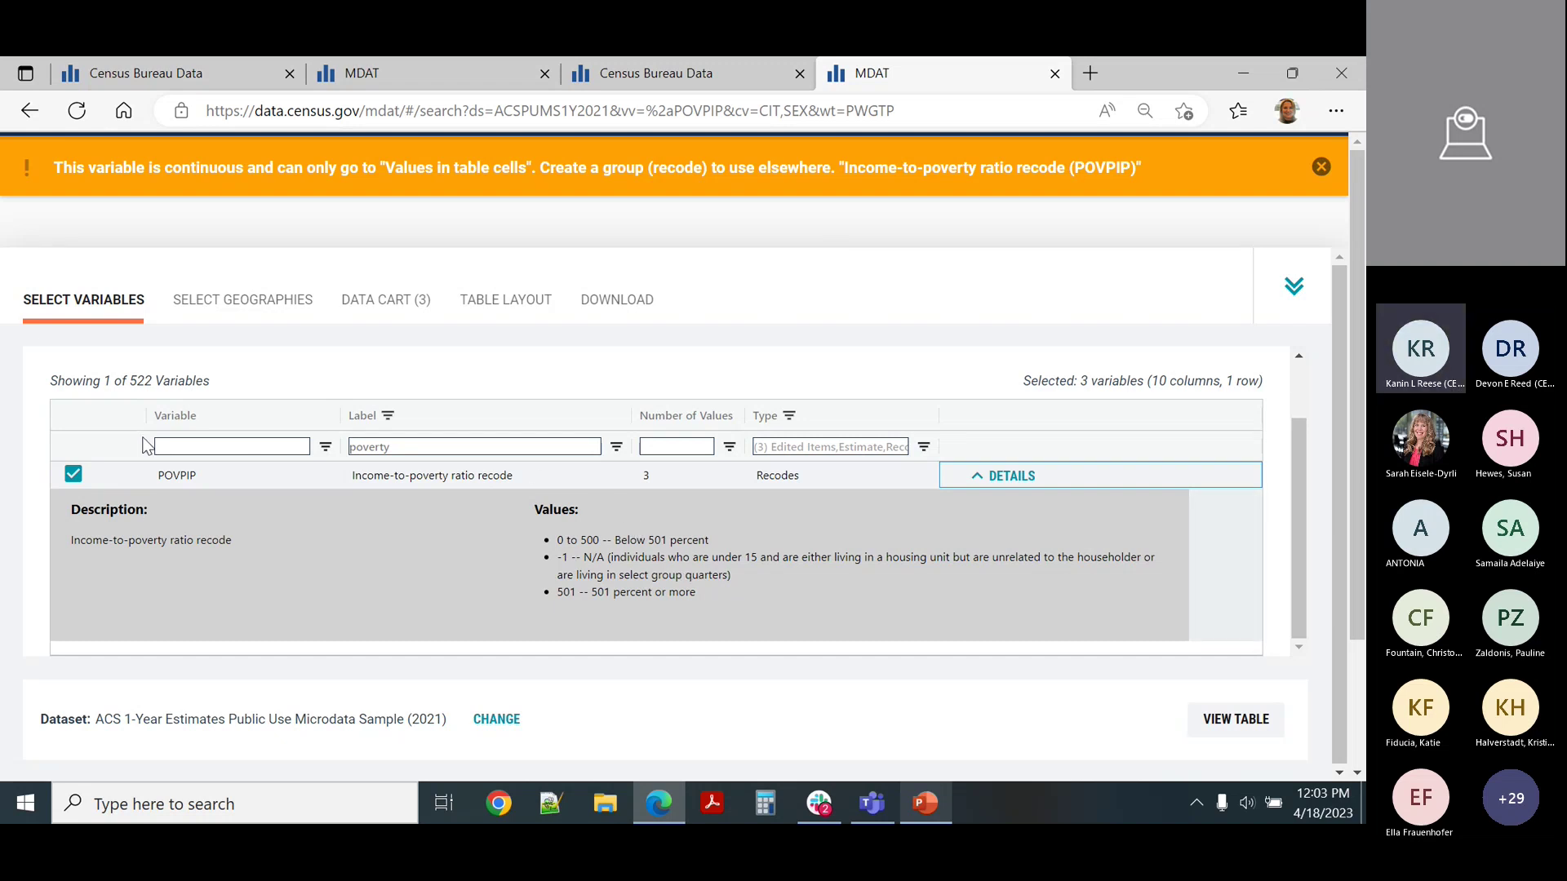
- Select Connecticut as the state geography for the table
click(209, 307)
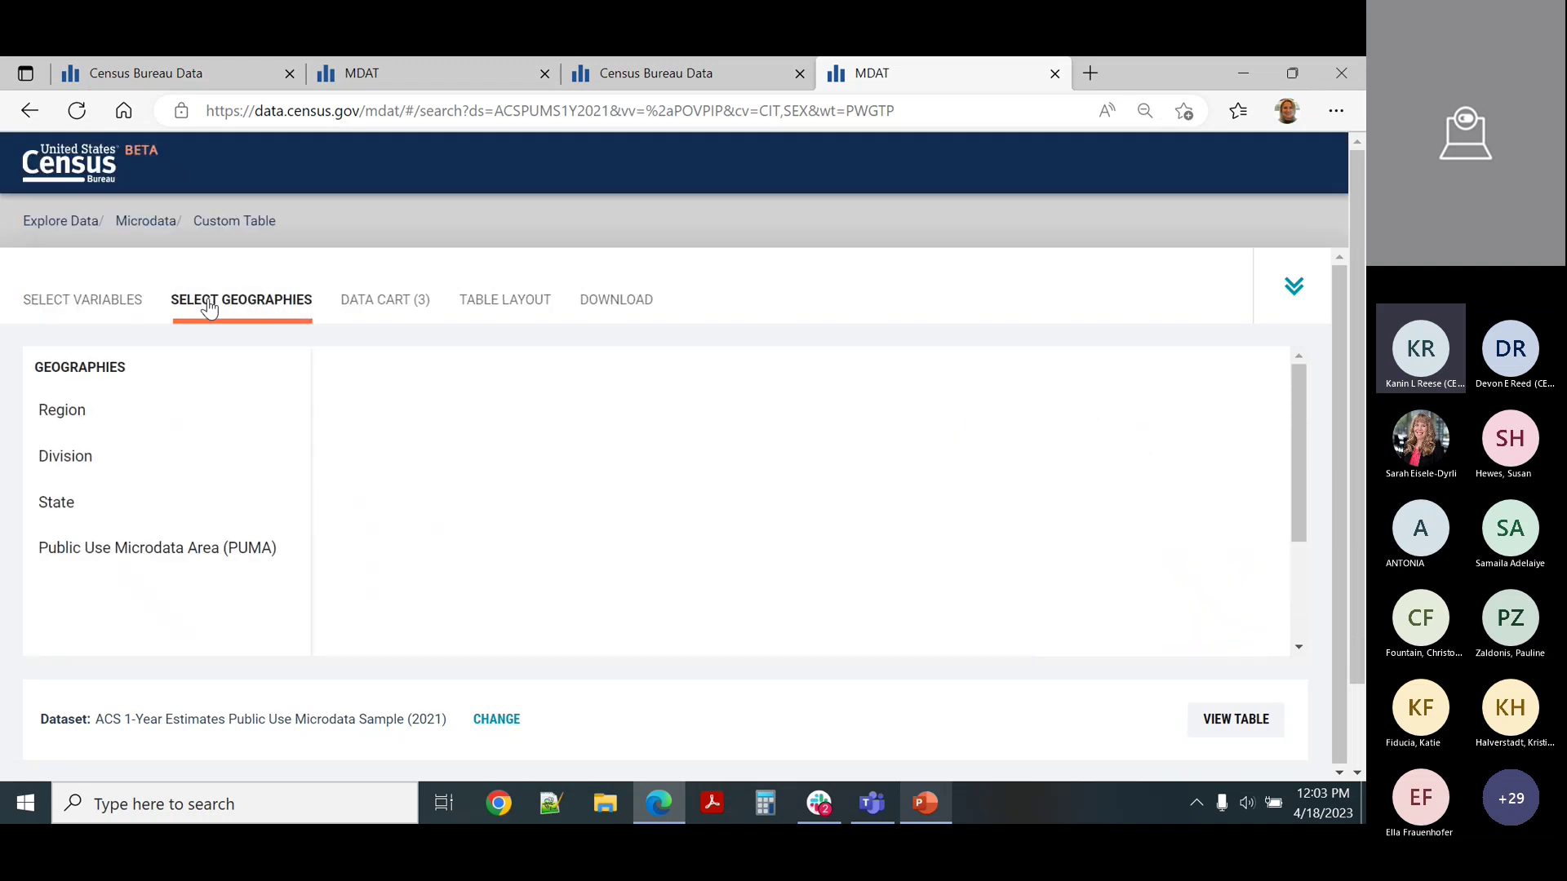
click(124, 519)
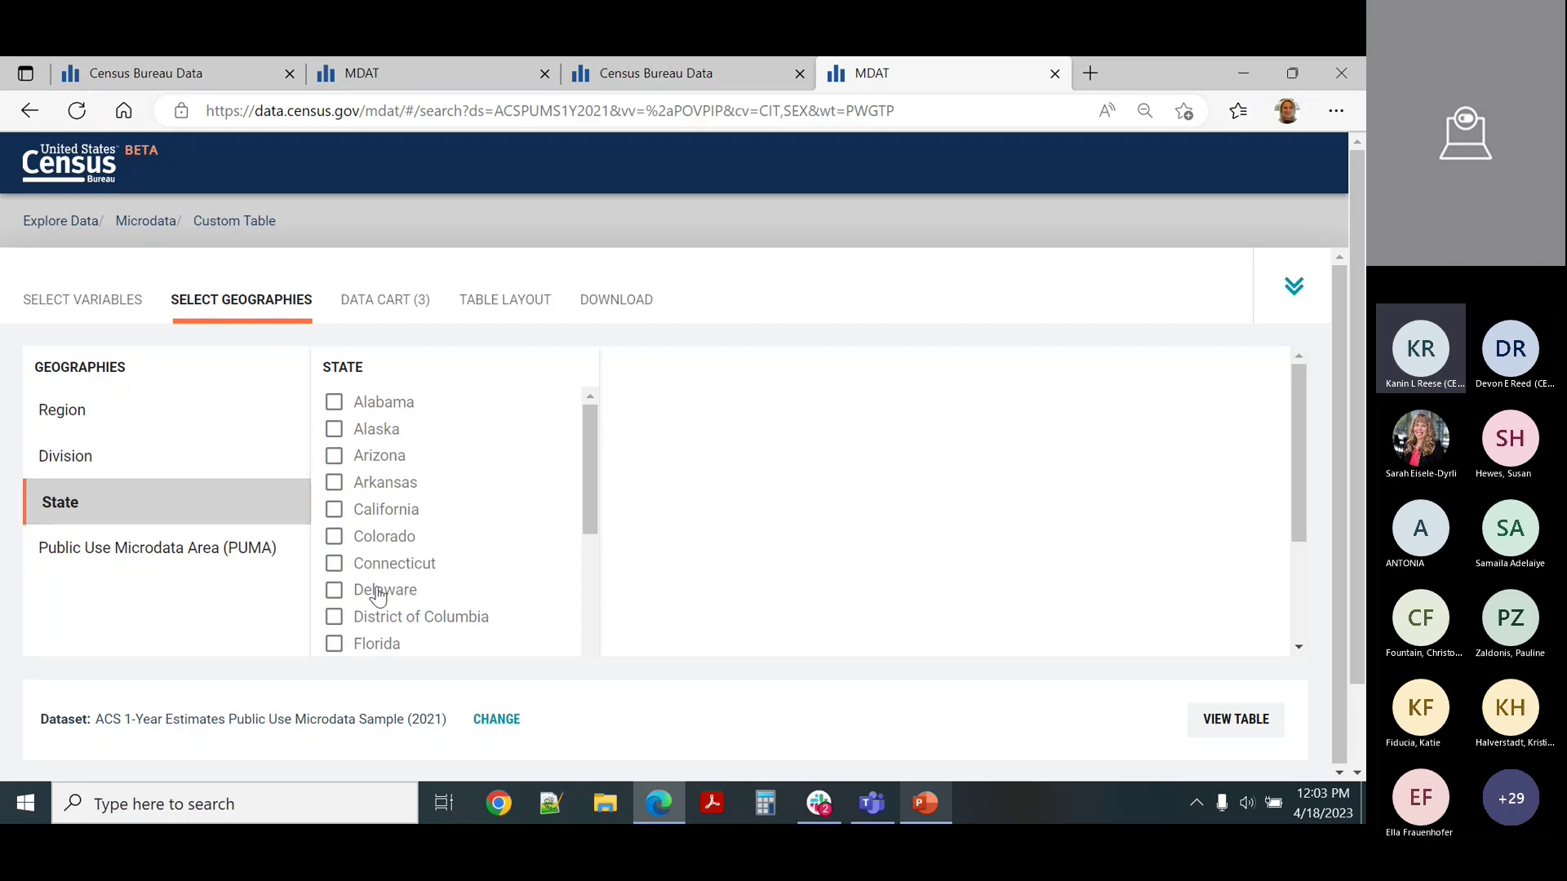
click(336, 567)
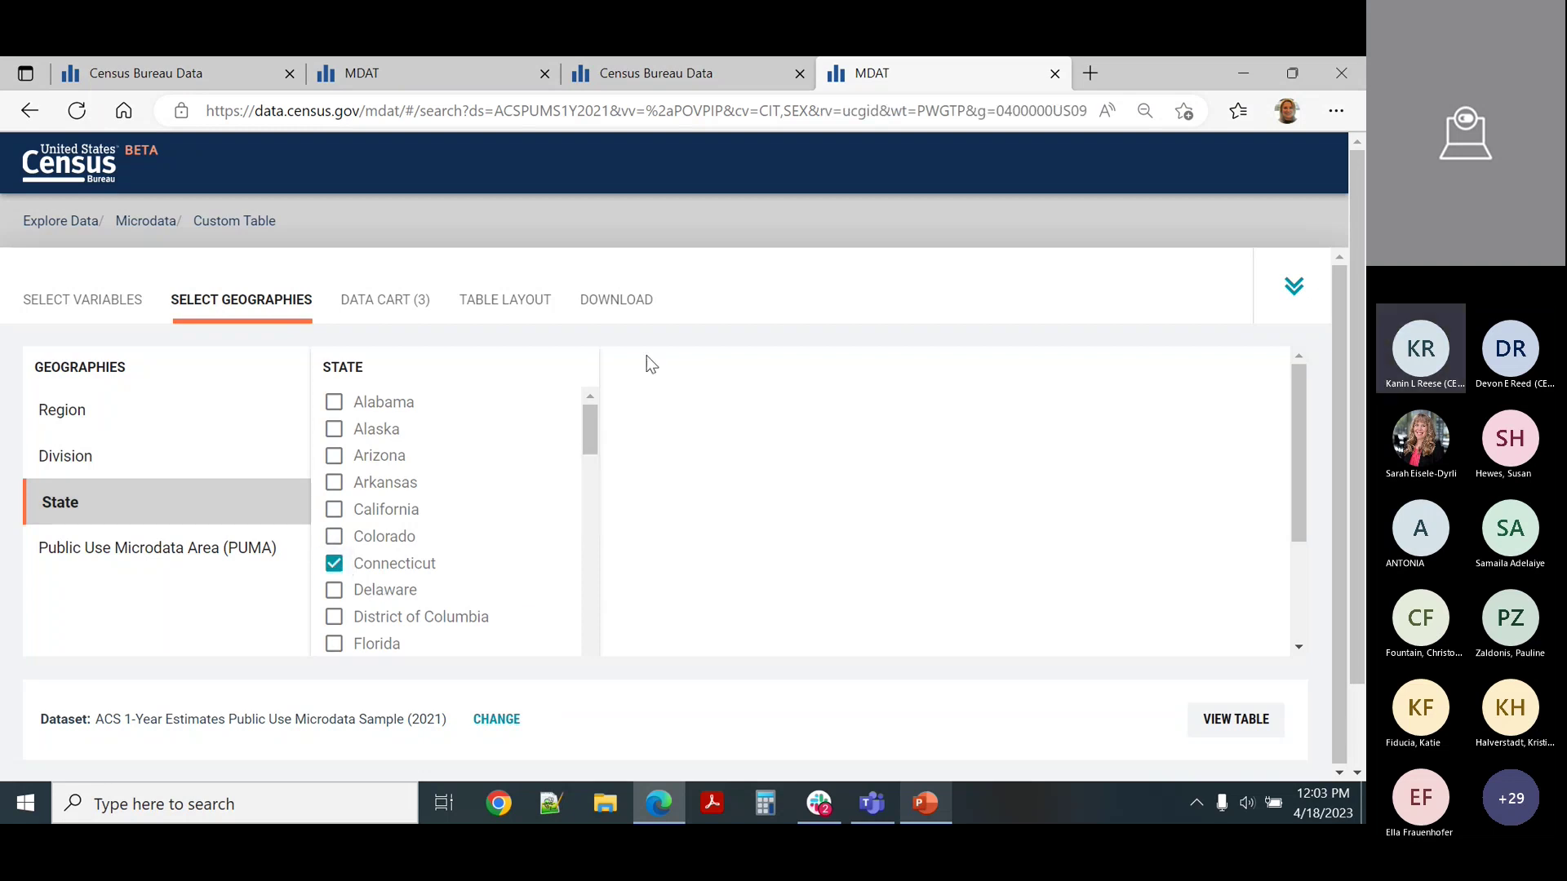
- Create a custom POVPIP recode and save its N/A response (-1) as a group labelled "Not in universe"
click(369, 311)
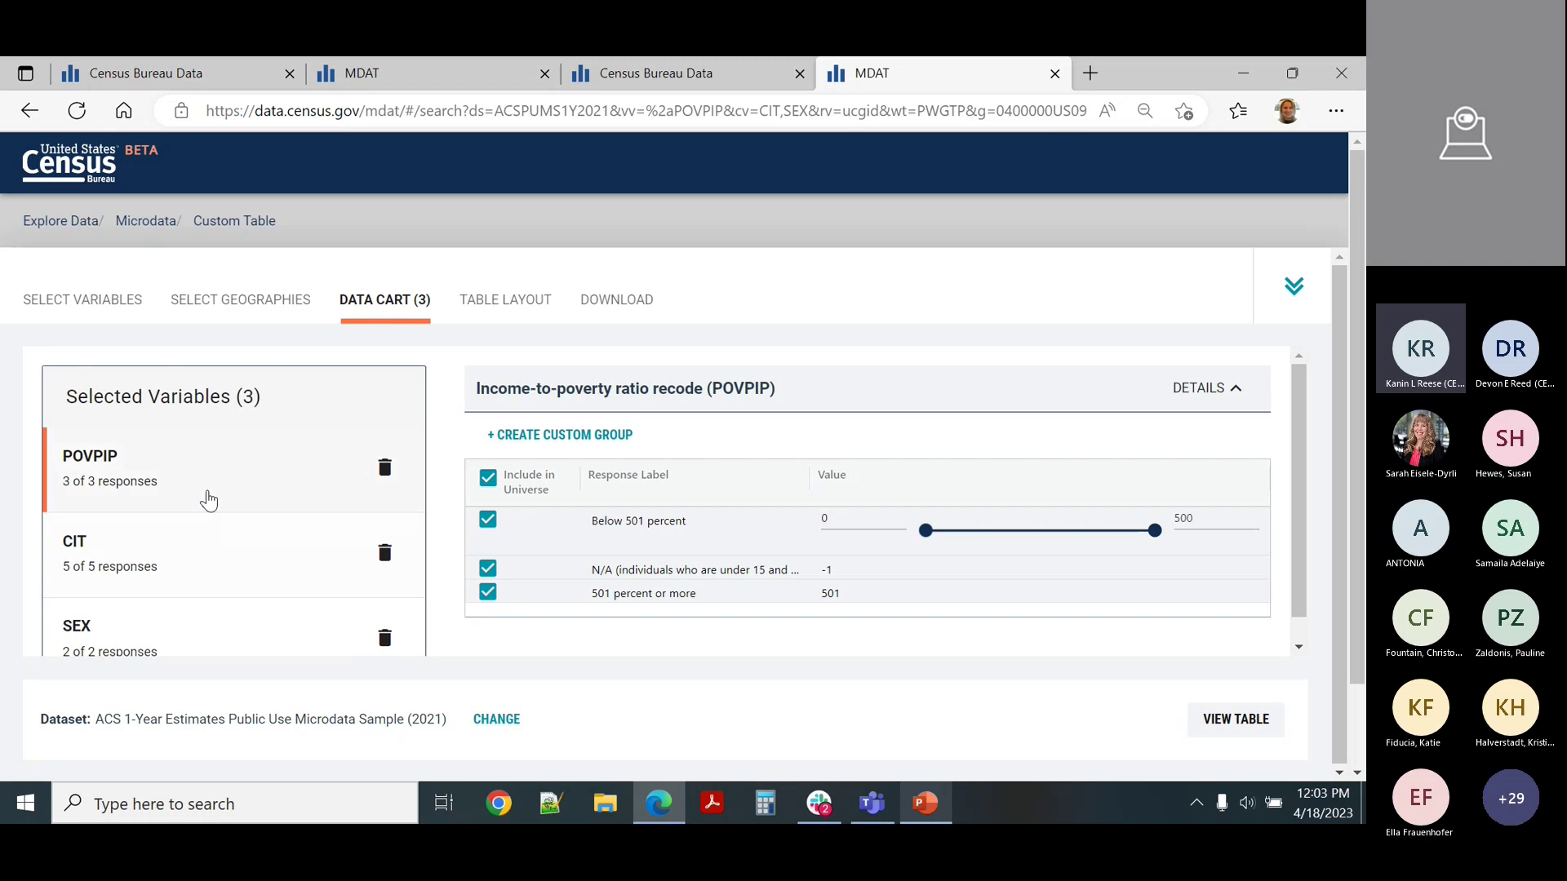
click(588, 437)
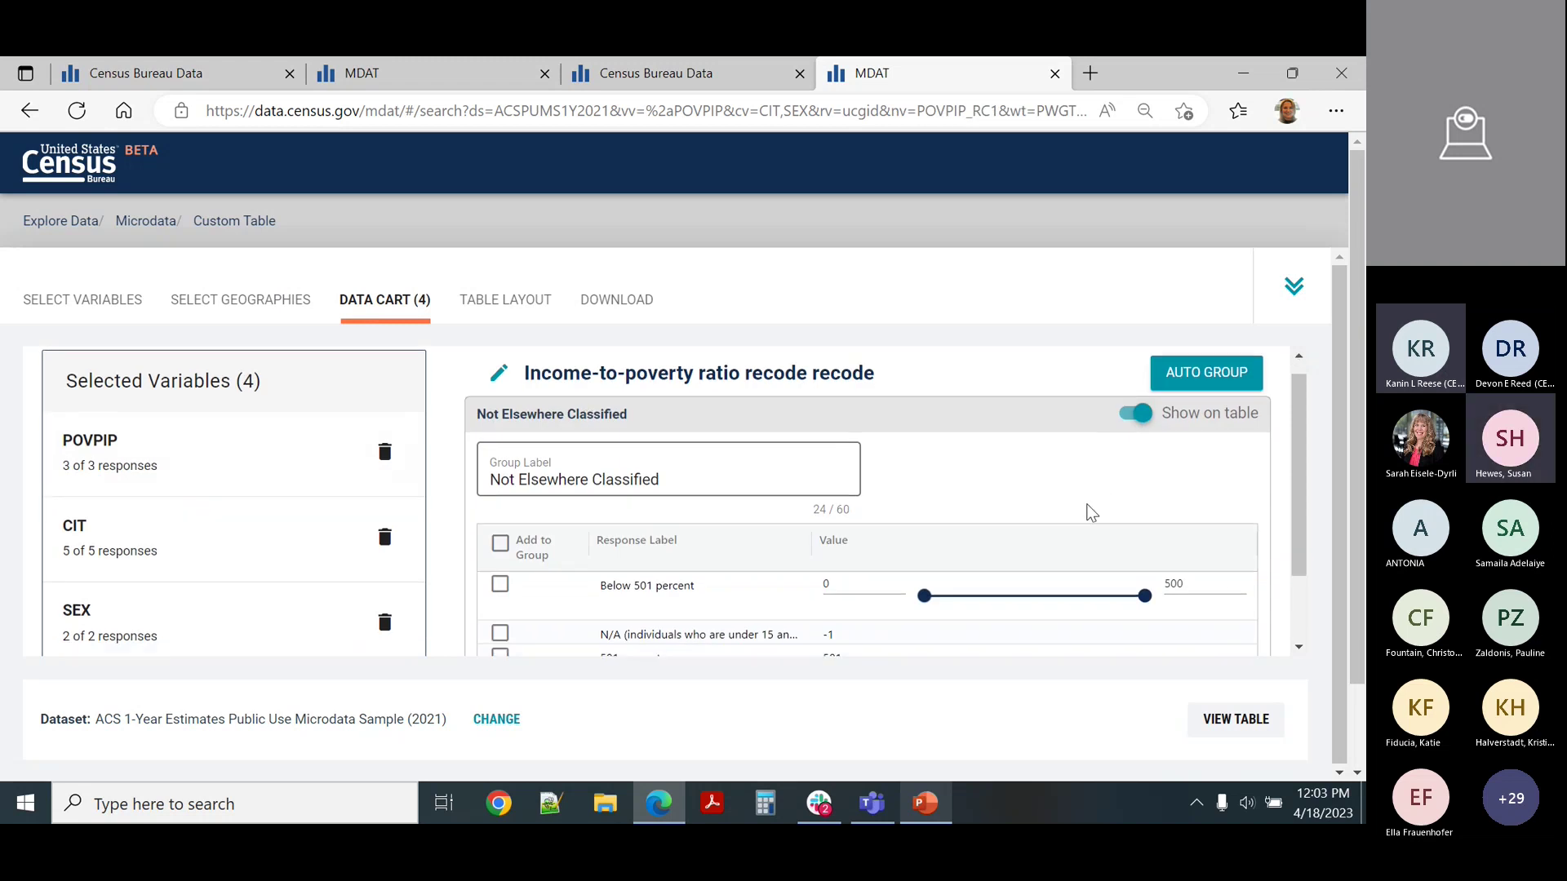
scroll(1085, 511, down, 1)
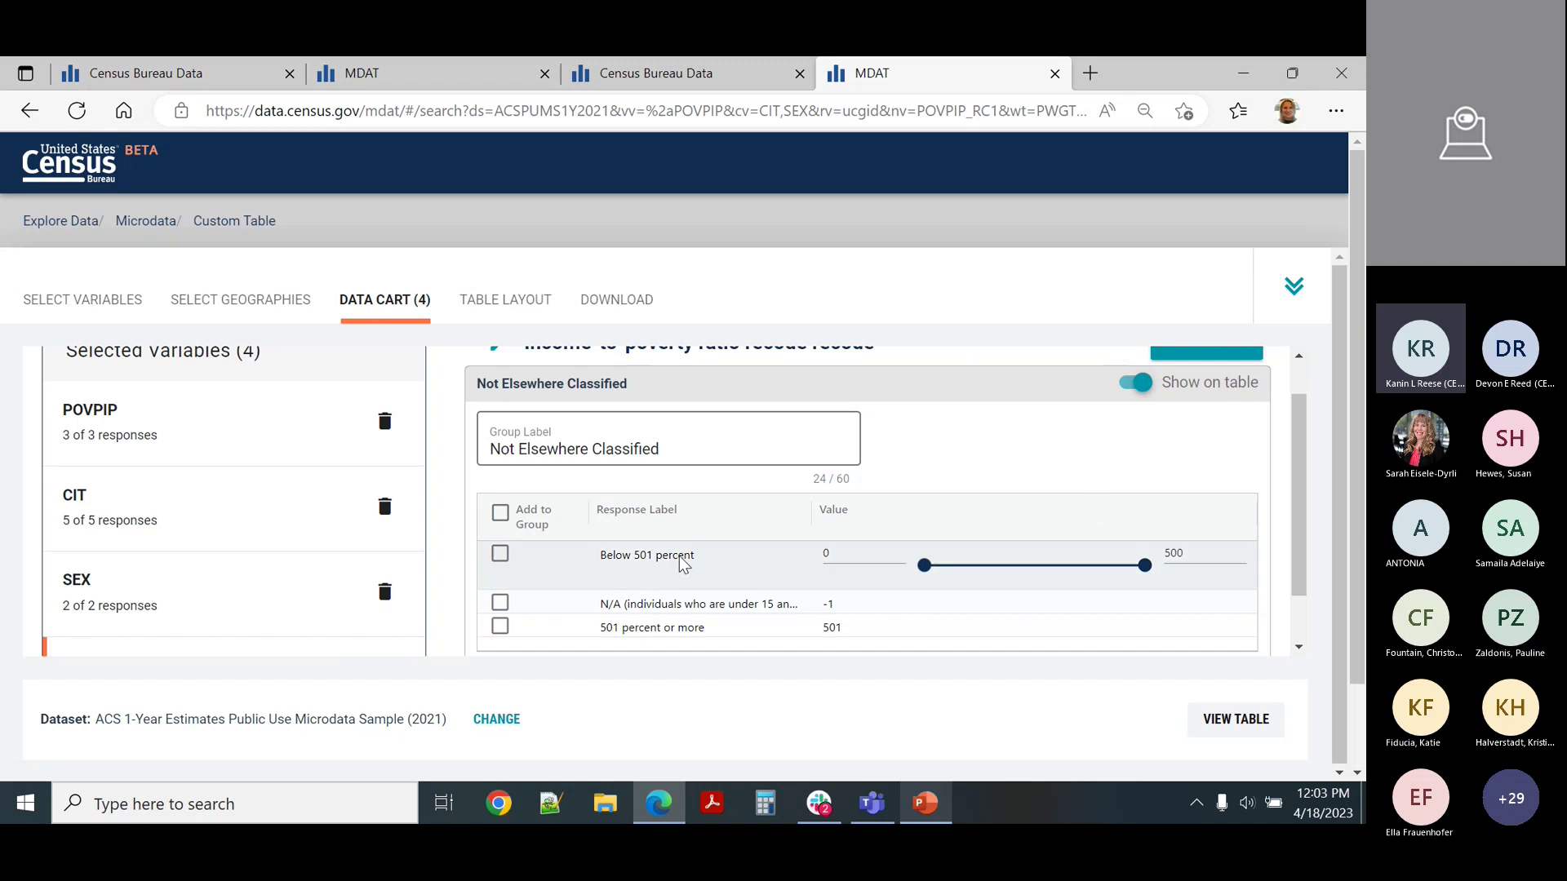
click(499, 602)
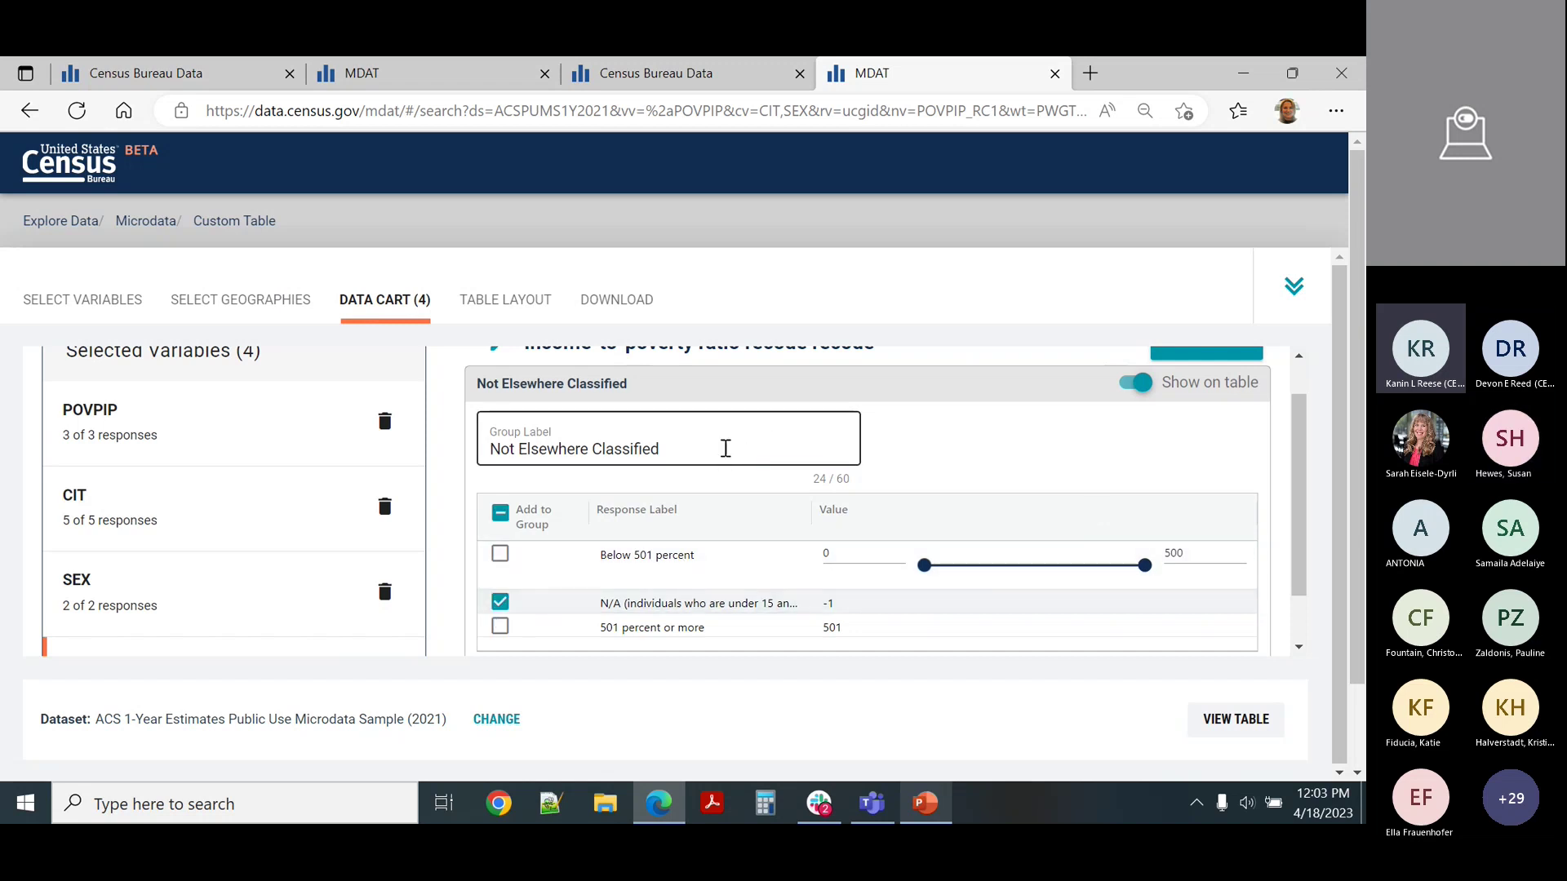
drag(726, 454, 159, 442)
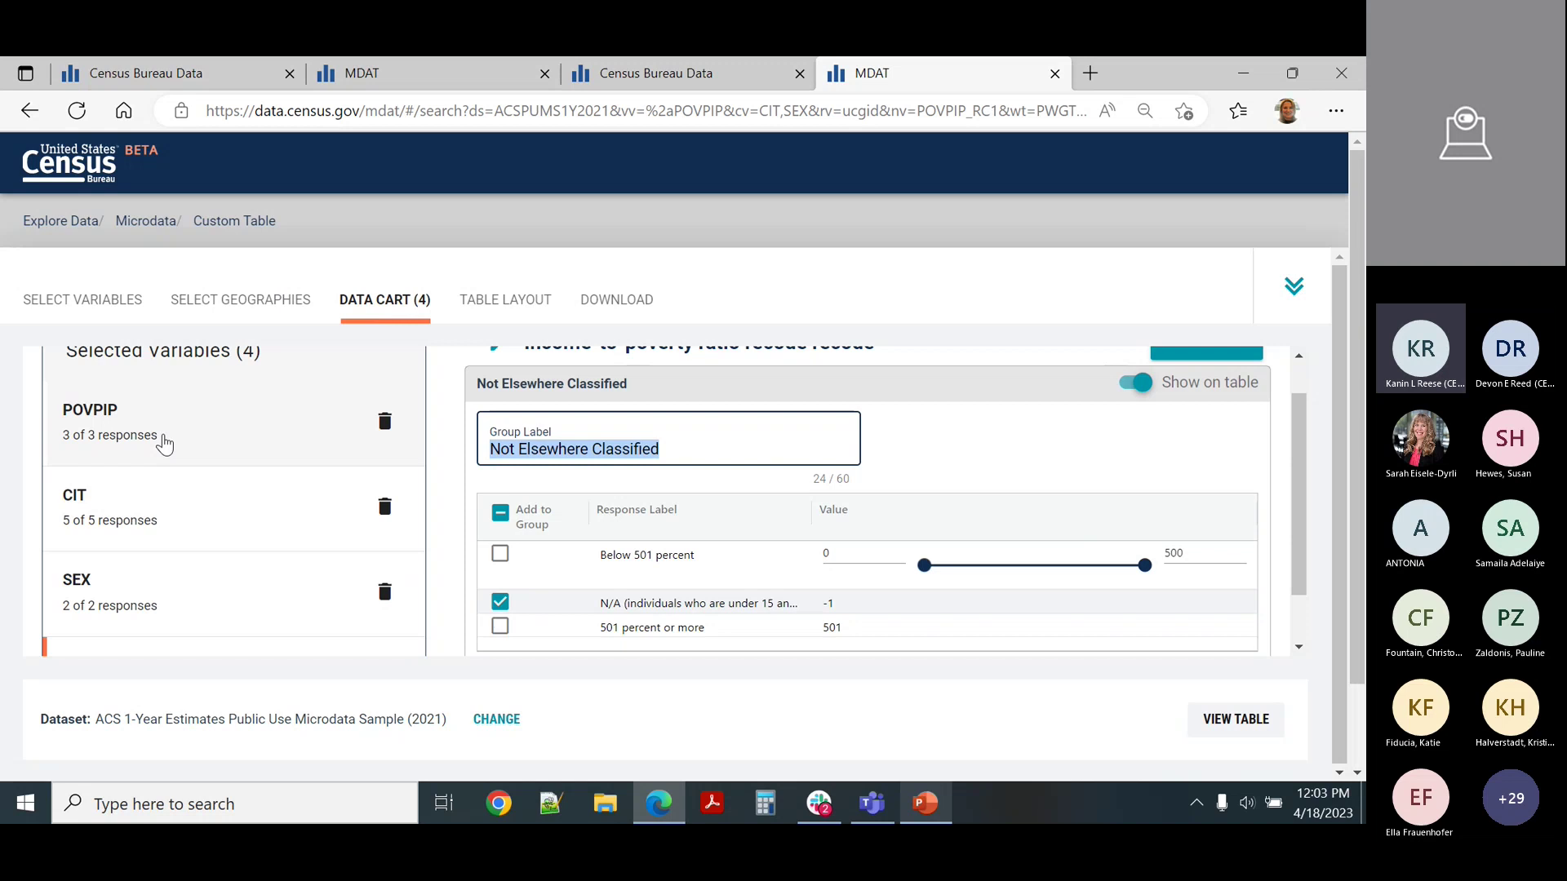
text(Not )
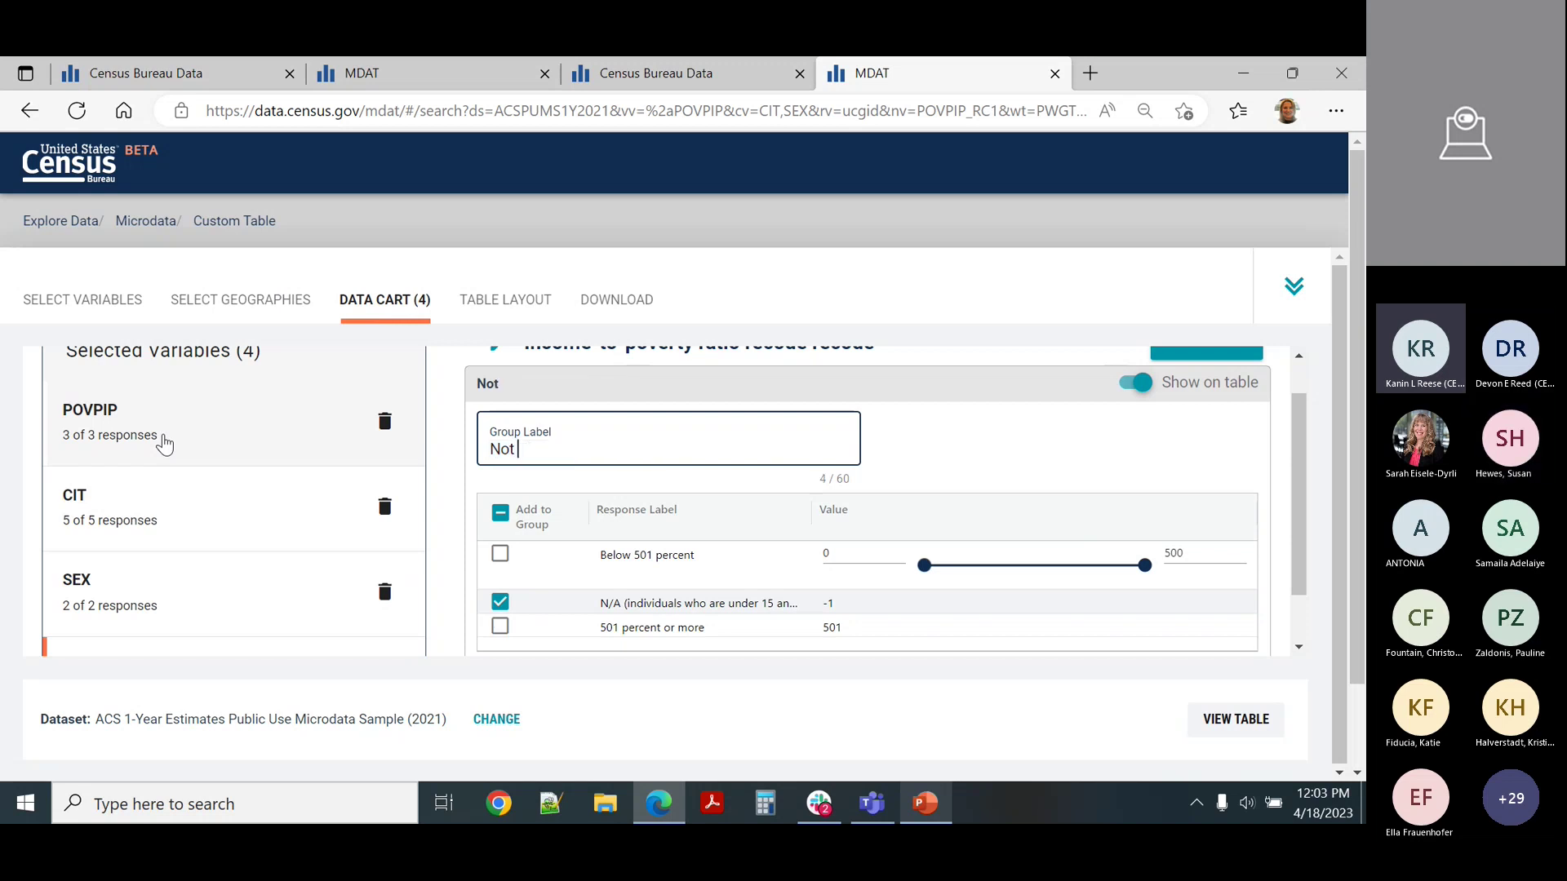
text(in universe)
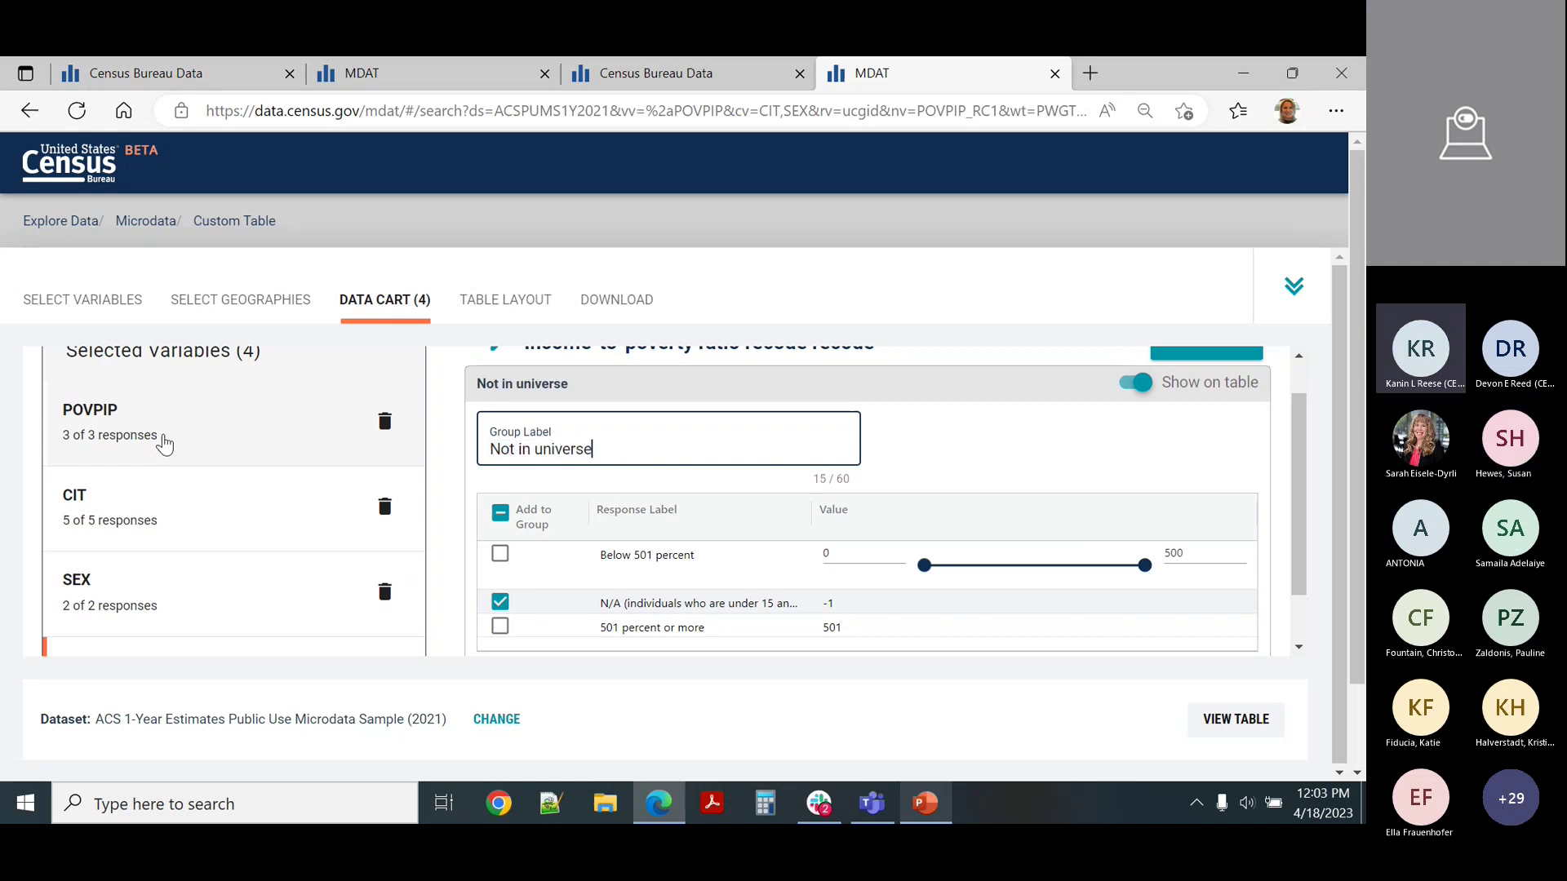
scroll(1259, 577, down, 1)
click(1196, 633)
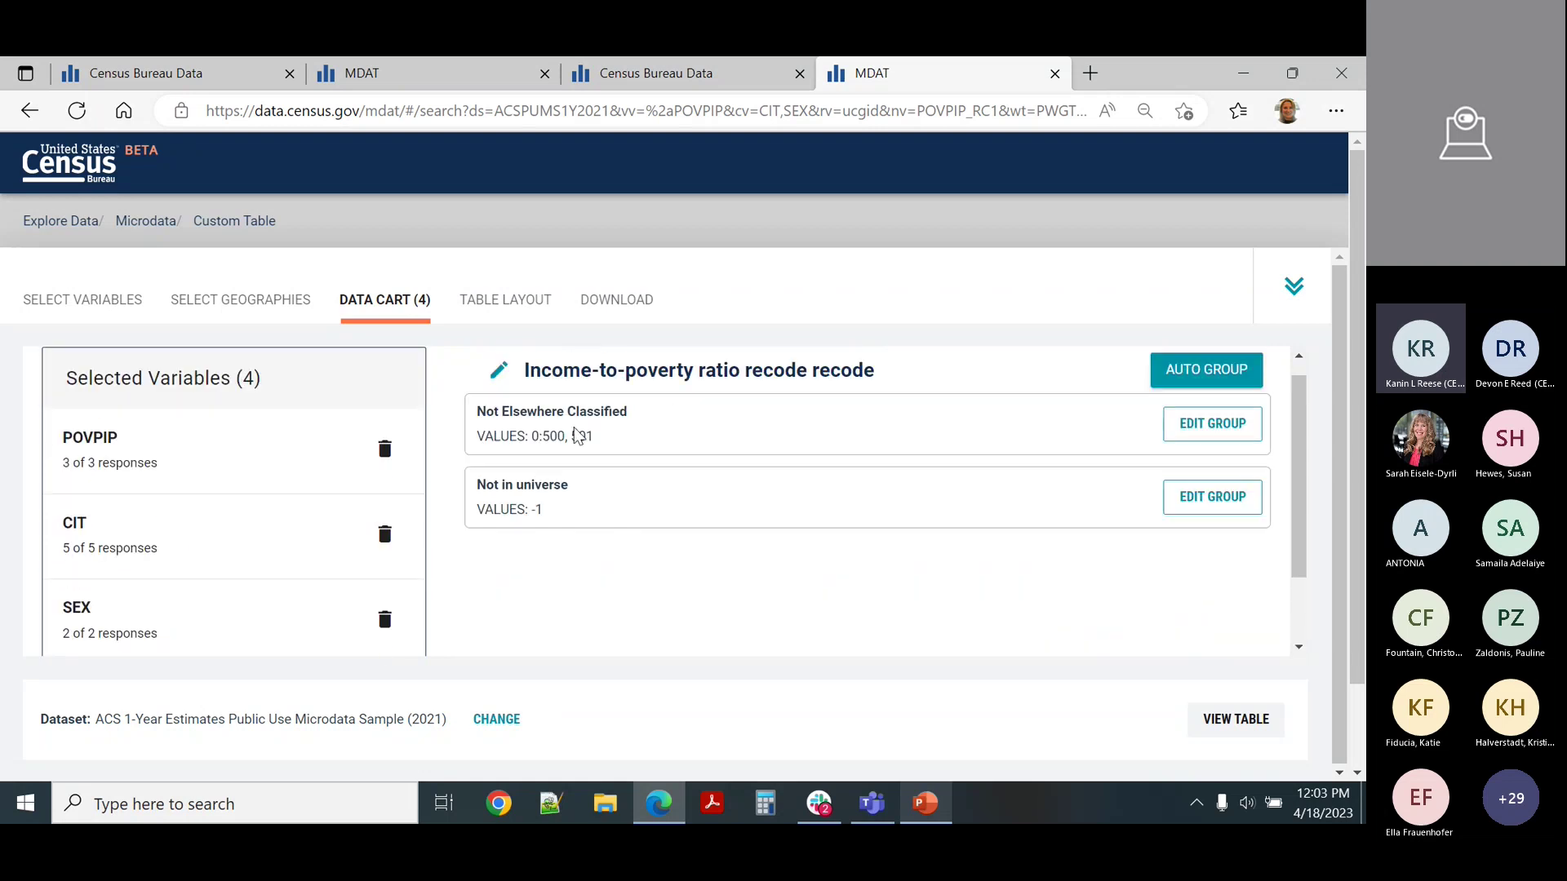
- Group POVPIP values 0 to 99 from the unclassified responses and save the group labelled "Below 100% poverty"
click(1213, 424)
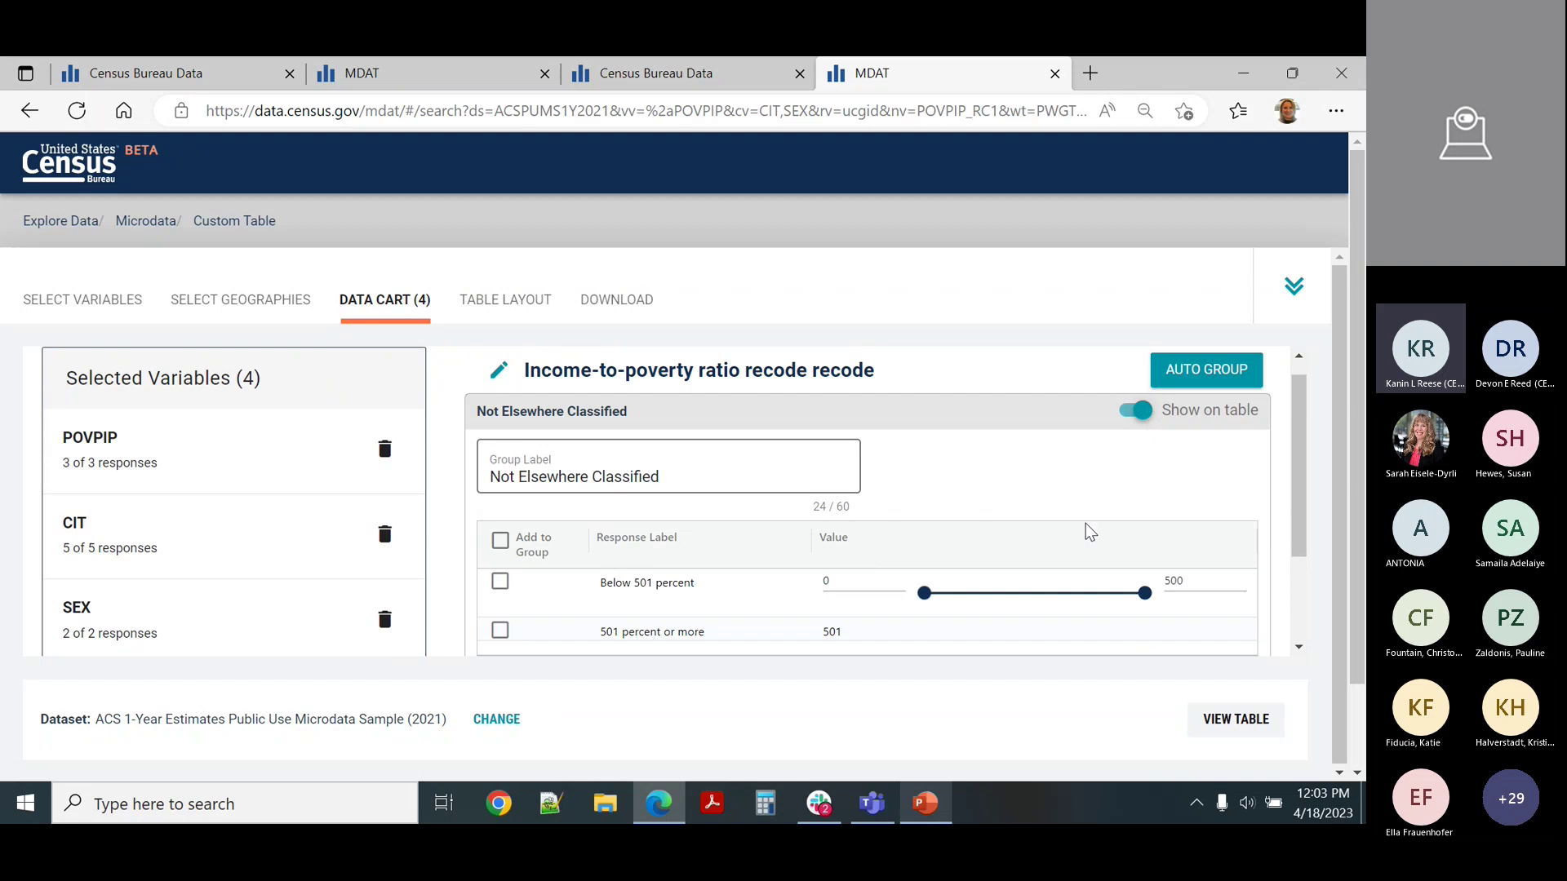
click(502, 583)
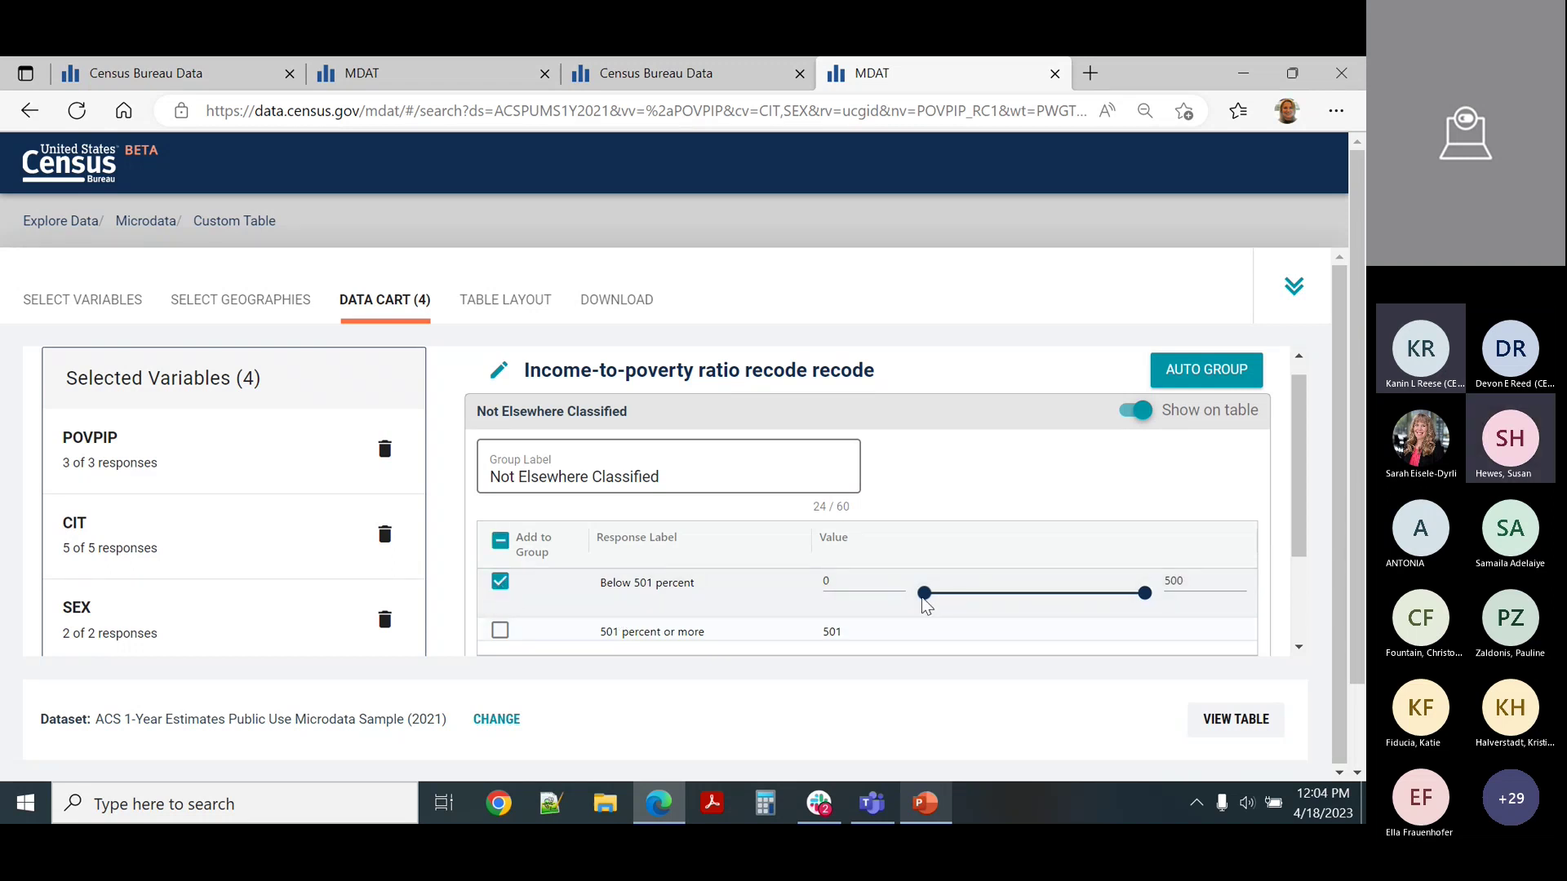
double_click(1191, 582)
text(99)
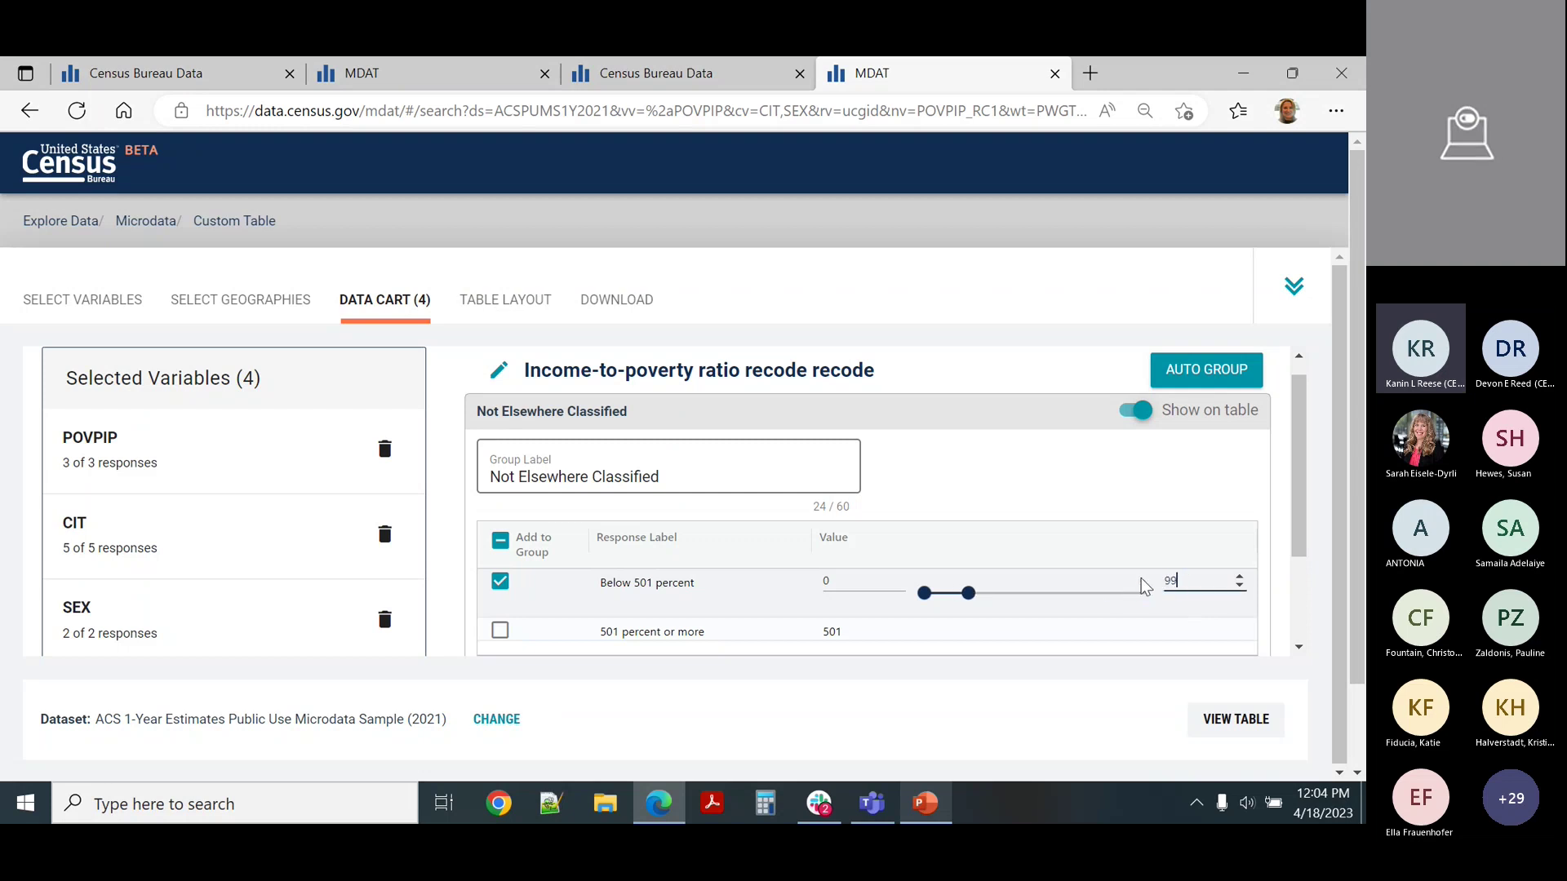
scroll(1071, 582, down, 1)
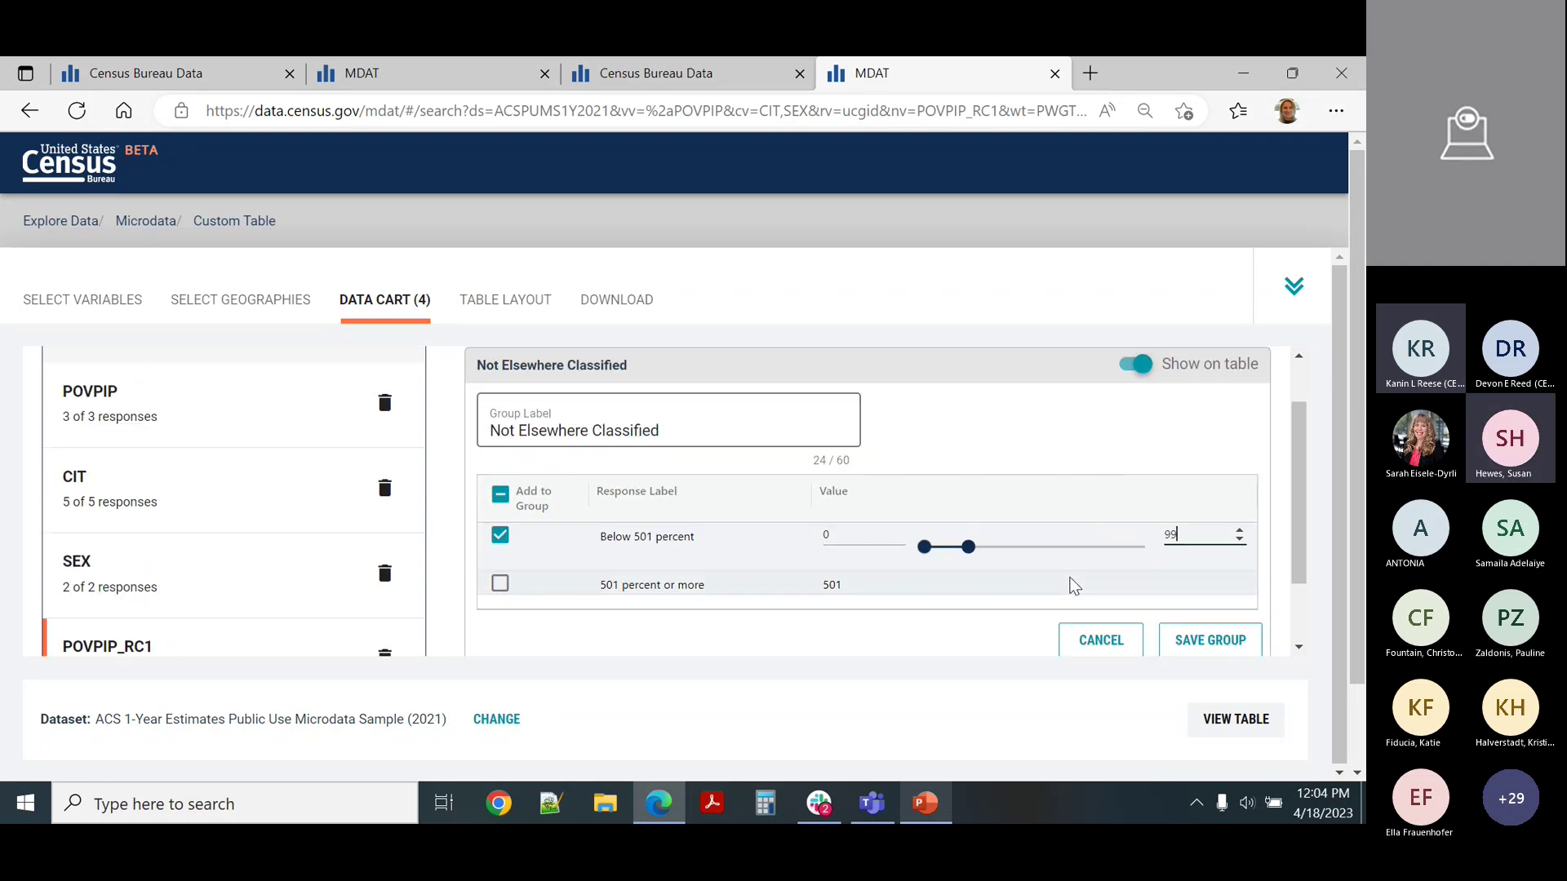
click(686, 427)
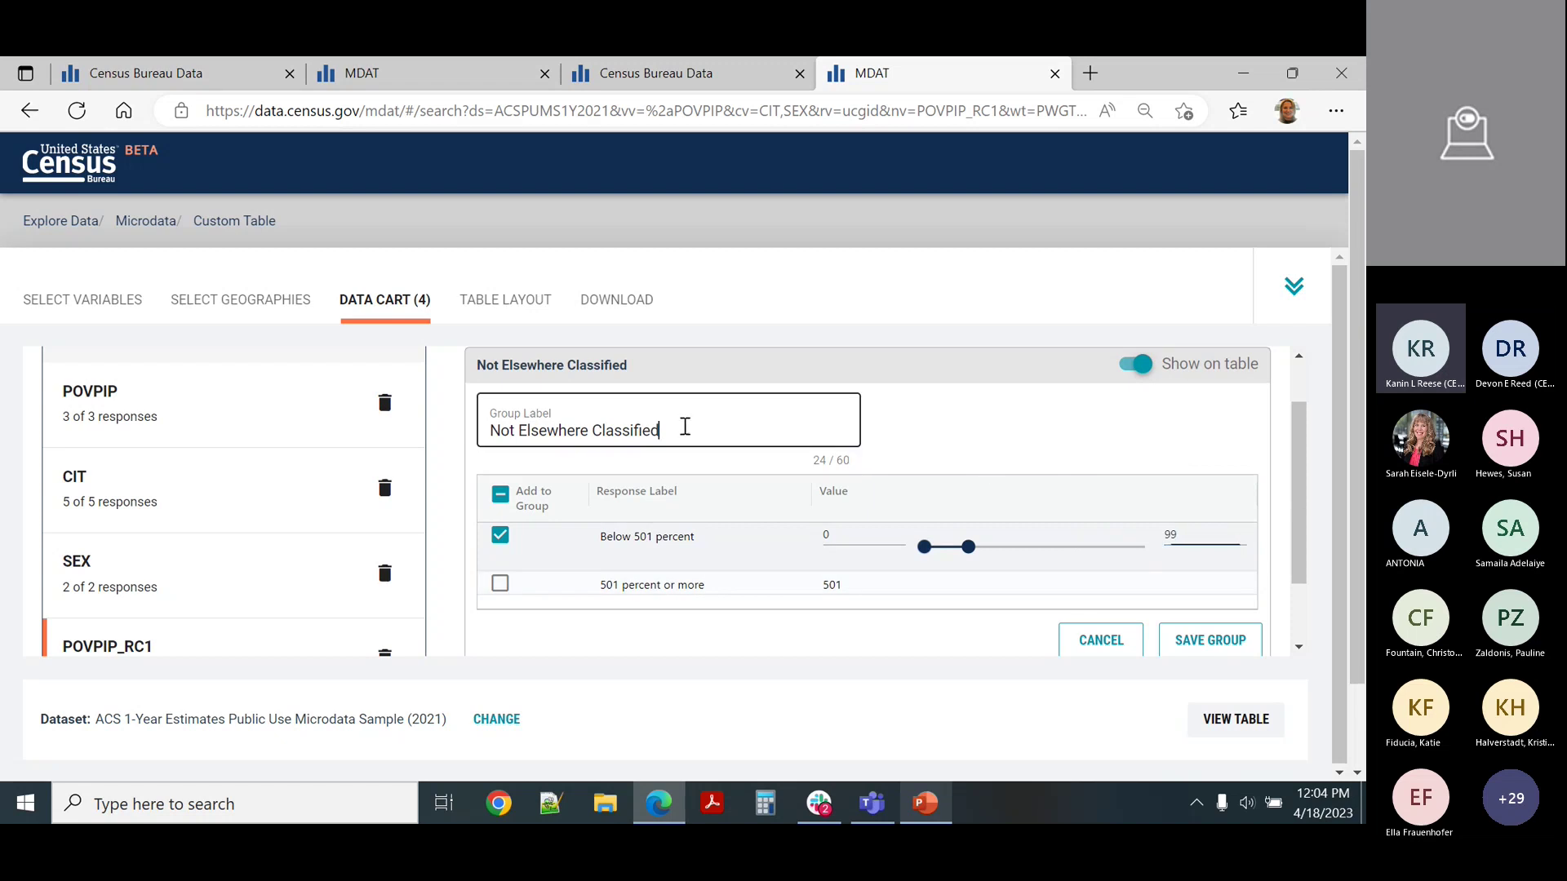
drag(685, 427, 51, 418)
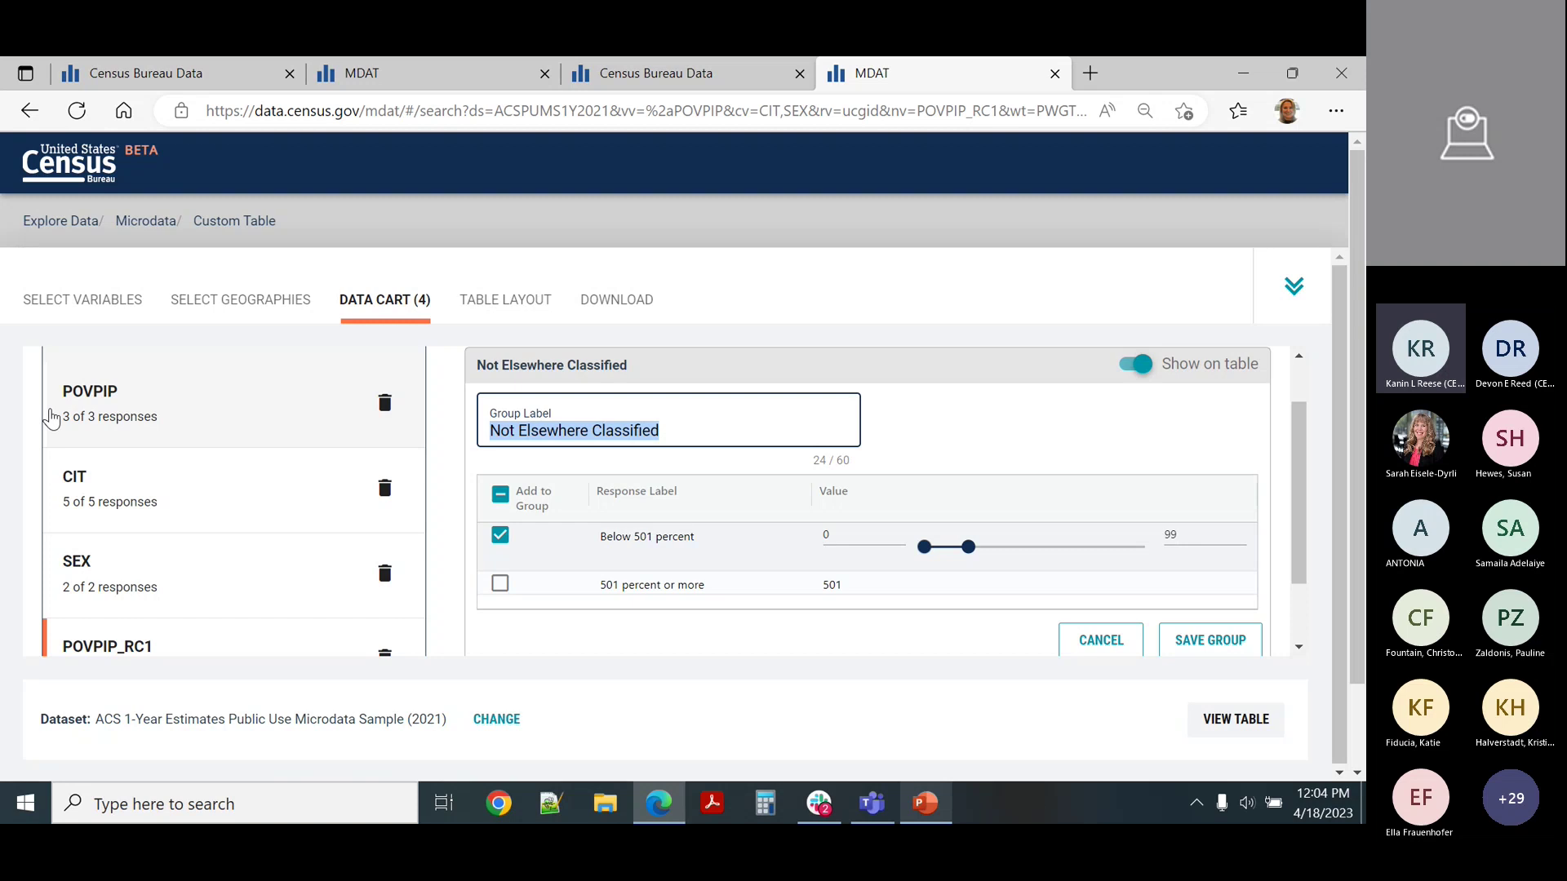
text(Below 100)
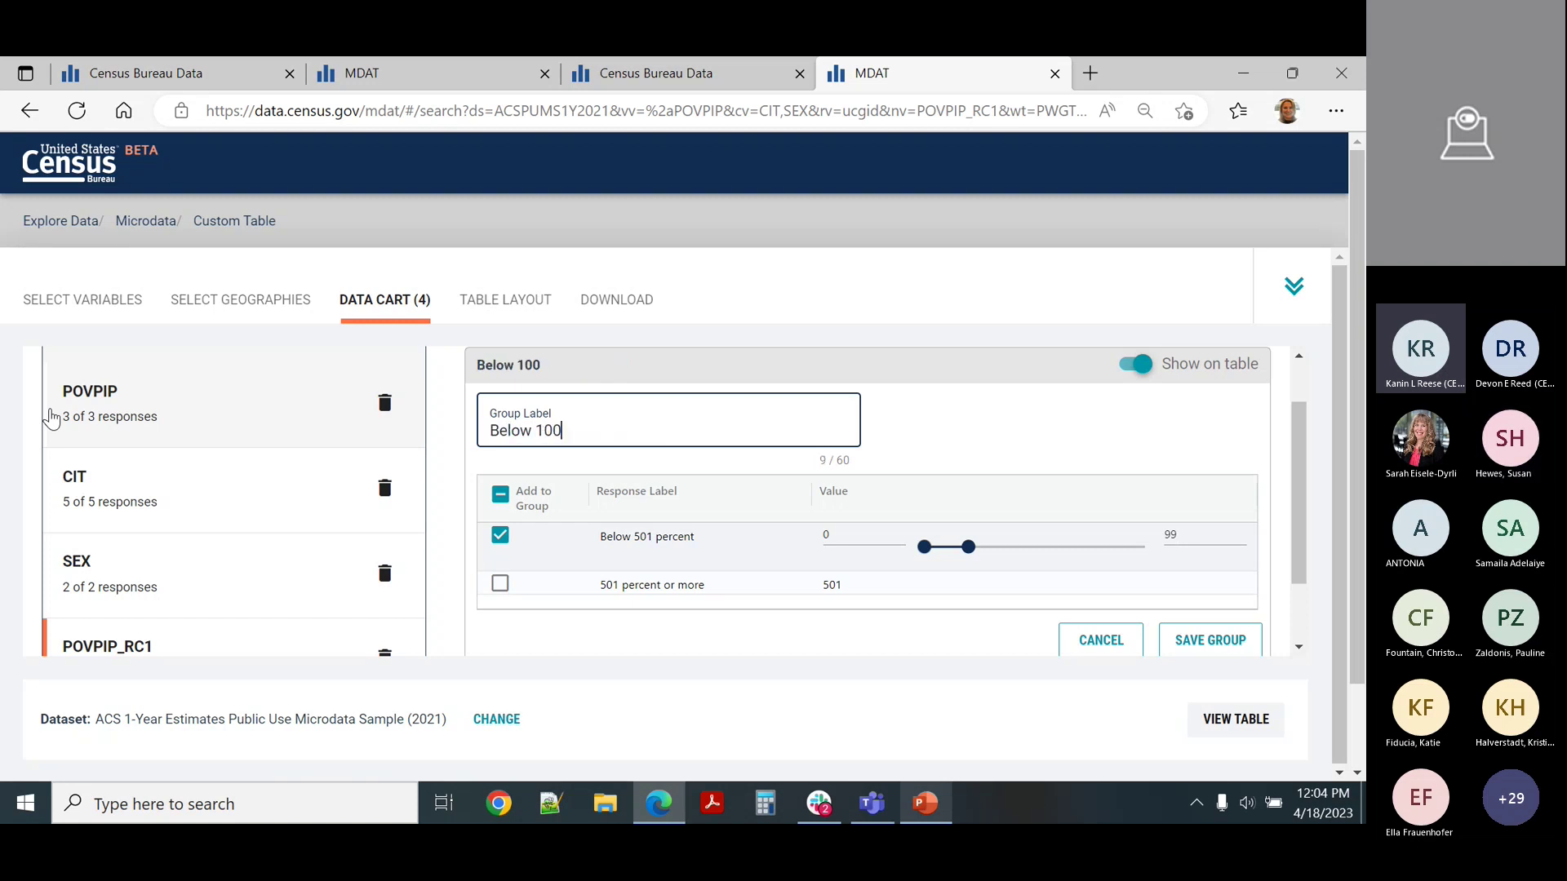
text(% poverty)
click(1207, 639)
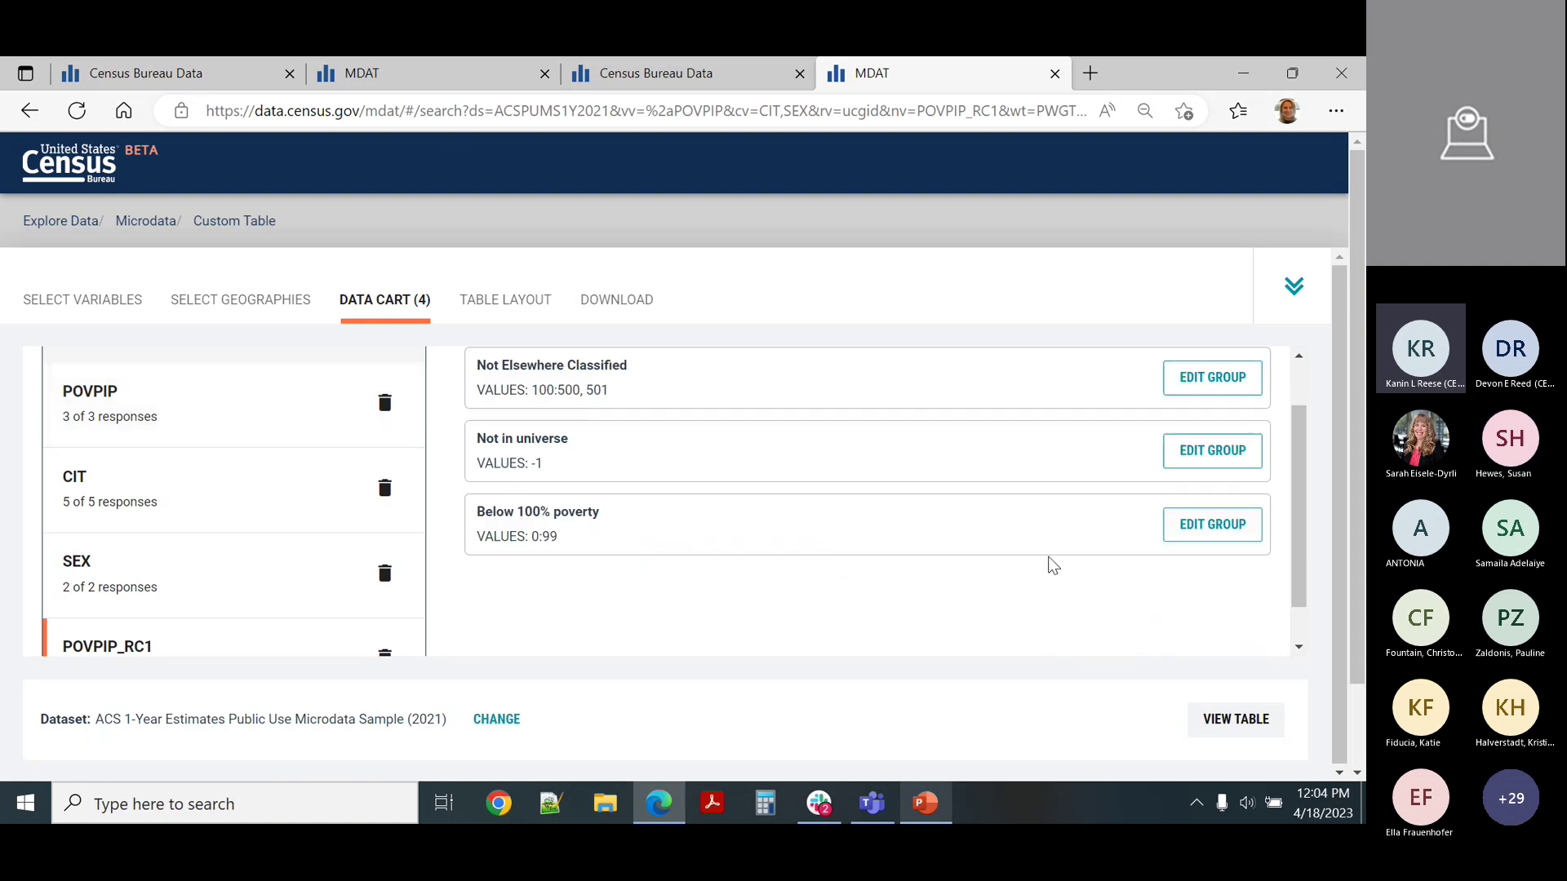
- Group the remaining POVPIP values 100 to 249 and save the group labelled "100% to 249% poverty"
scroll(1052, 566, up, 1)
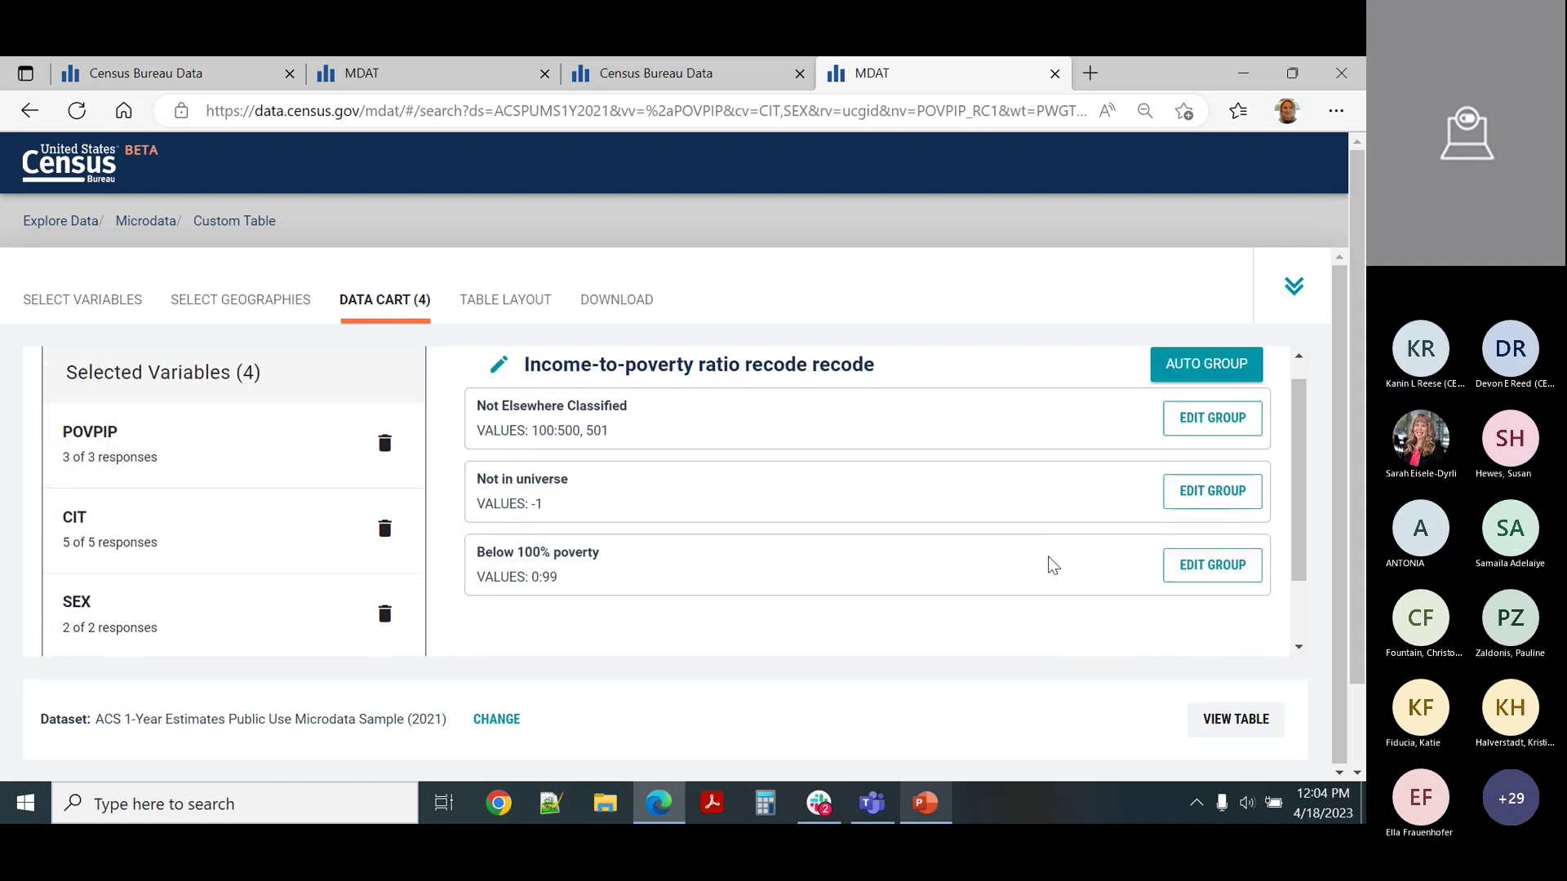
click(1211, 426)
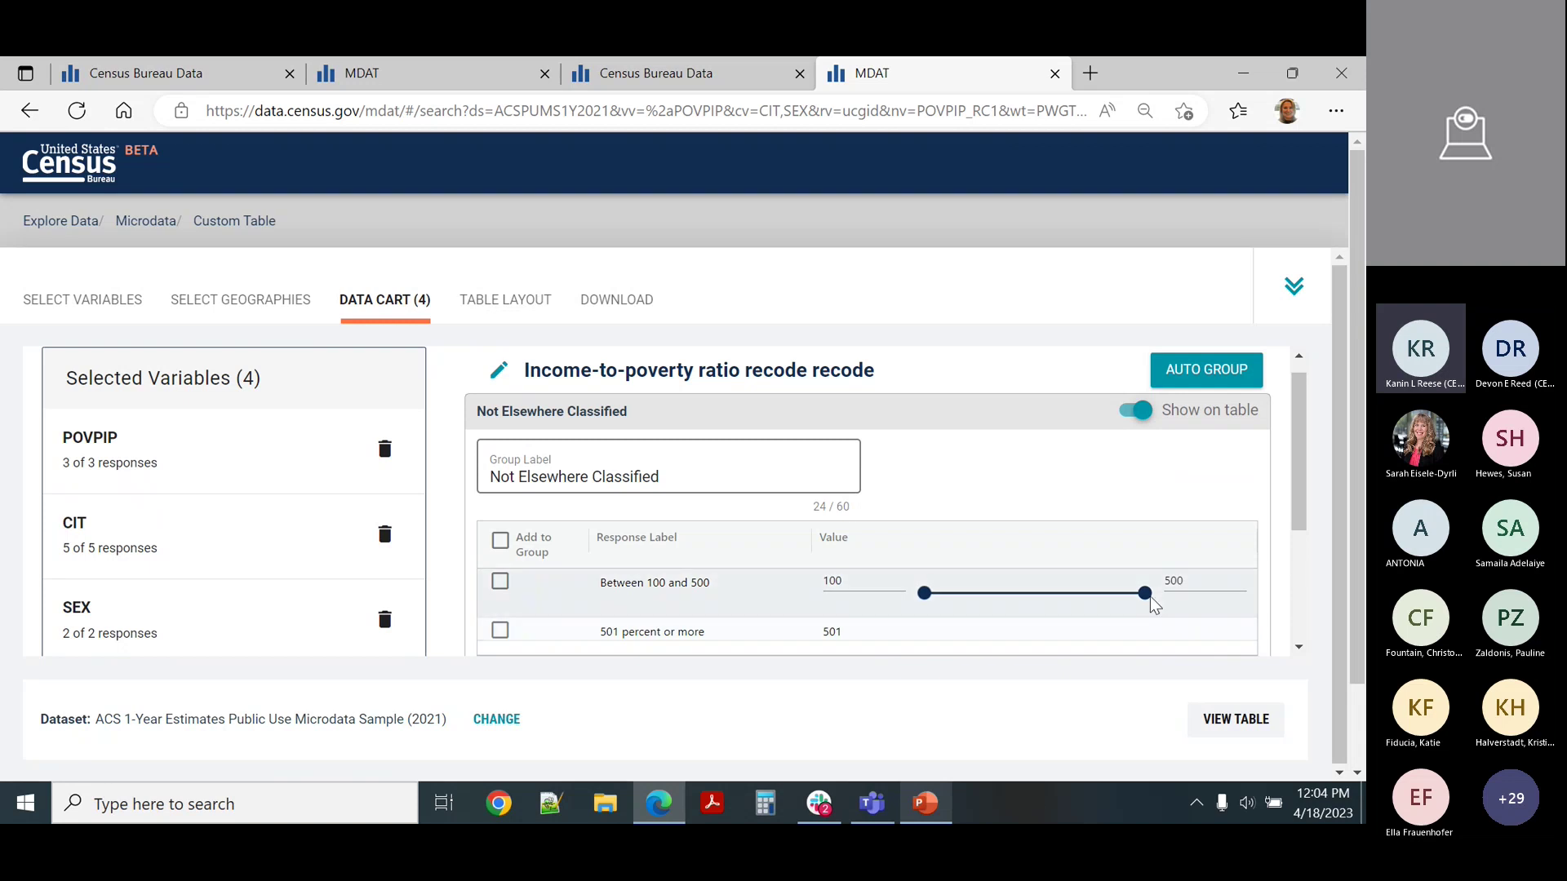
drag(1146, 597, 1007, 595)
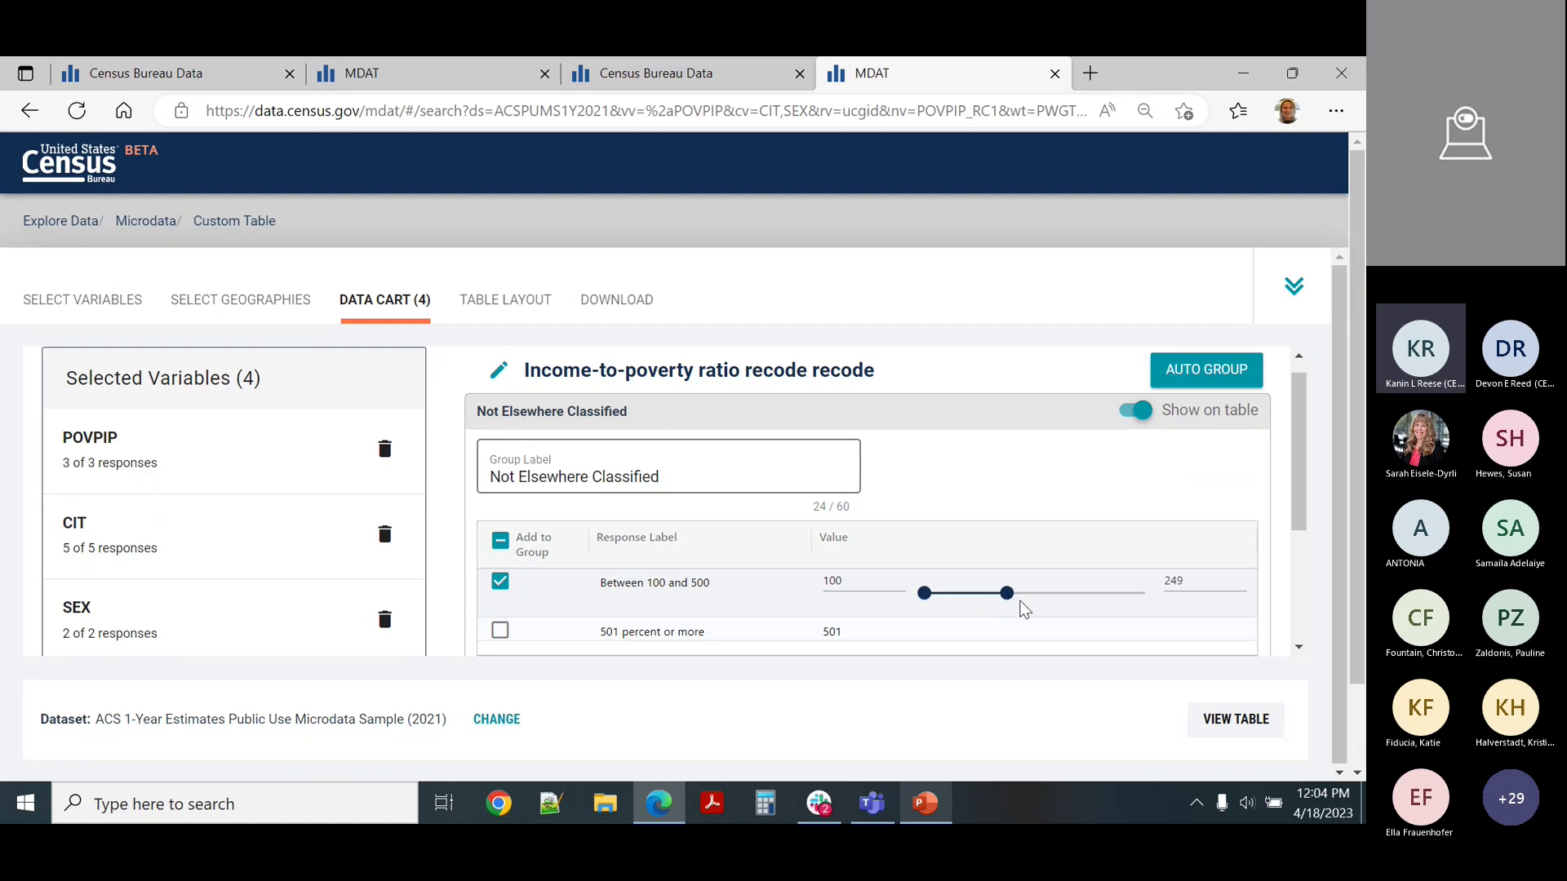
drag(727, 468, 8, 451)
text(1)
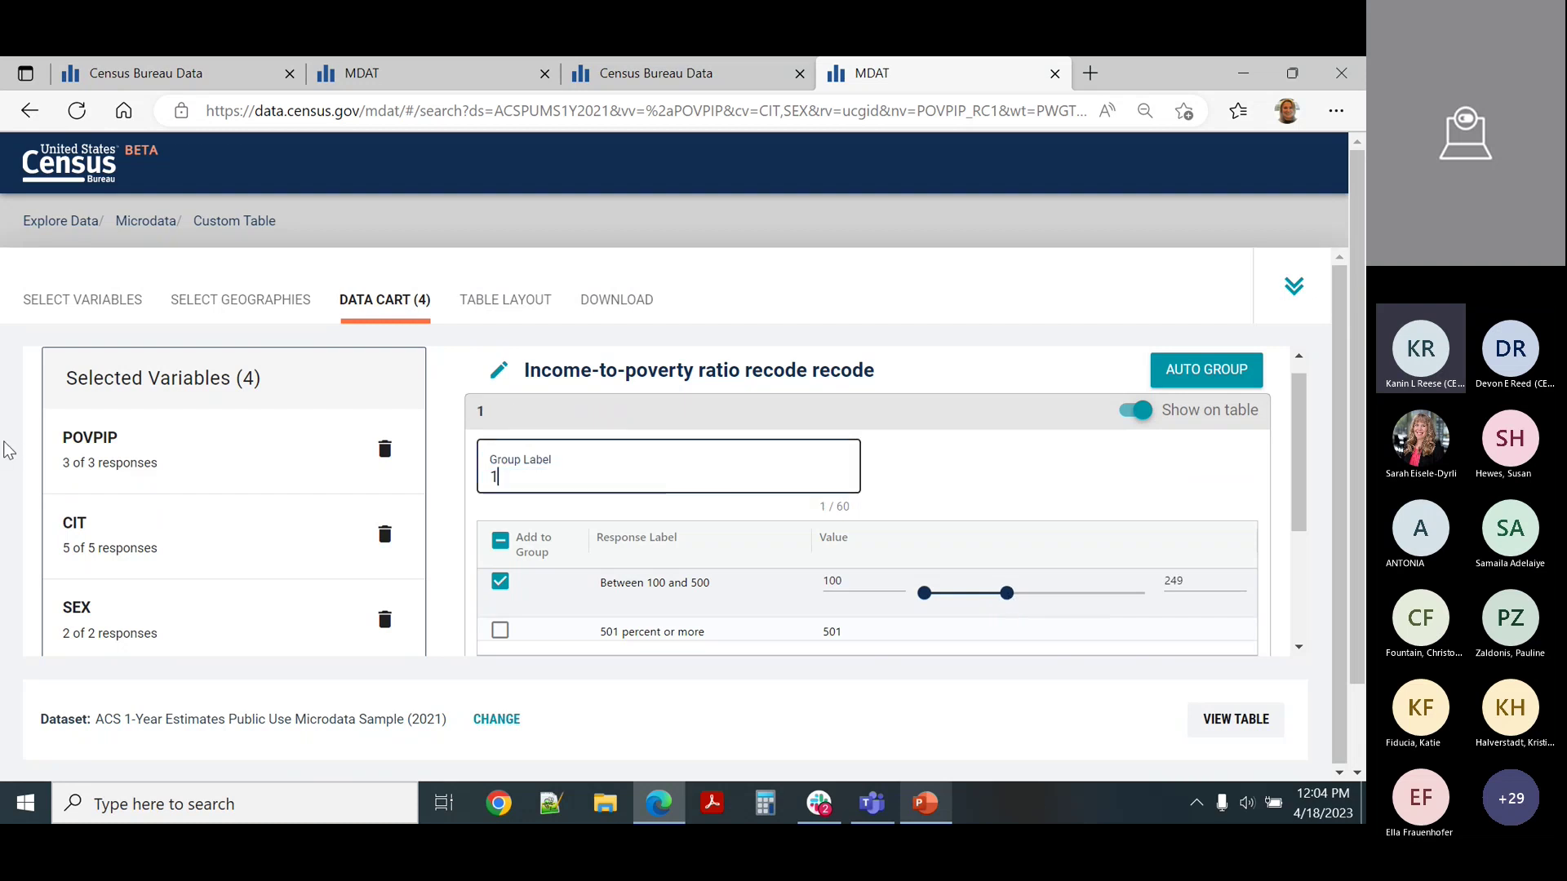
text(00% to 249)
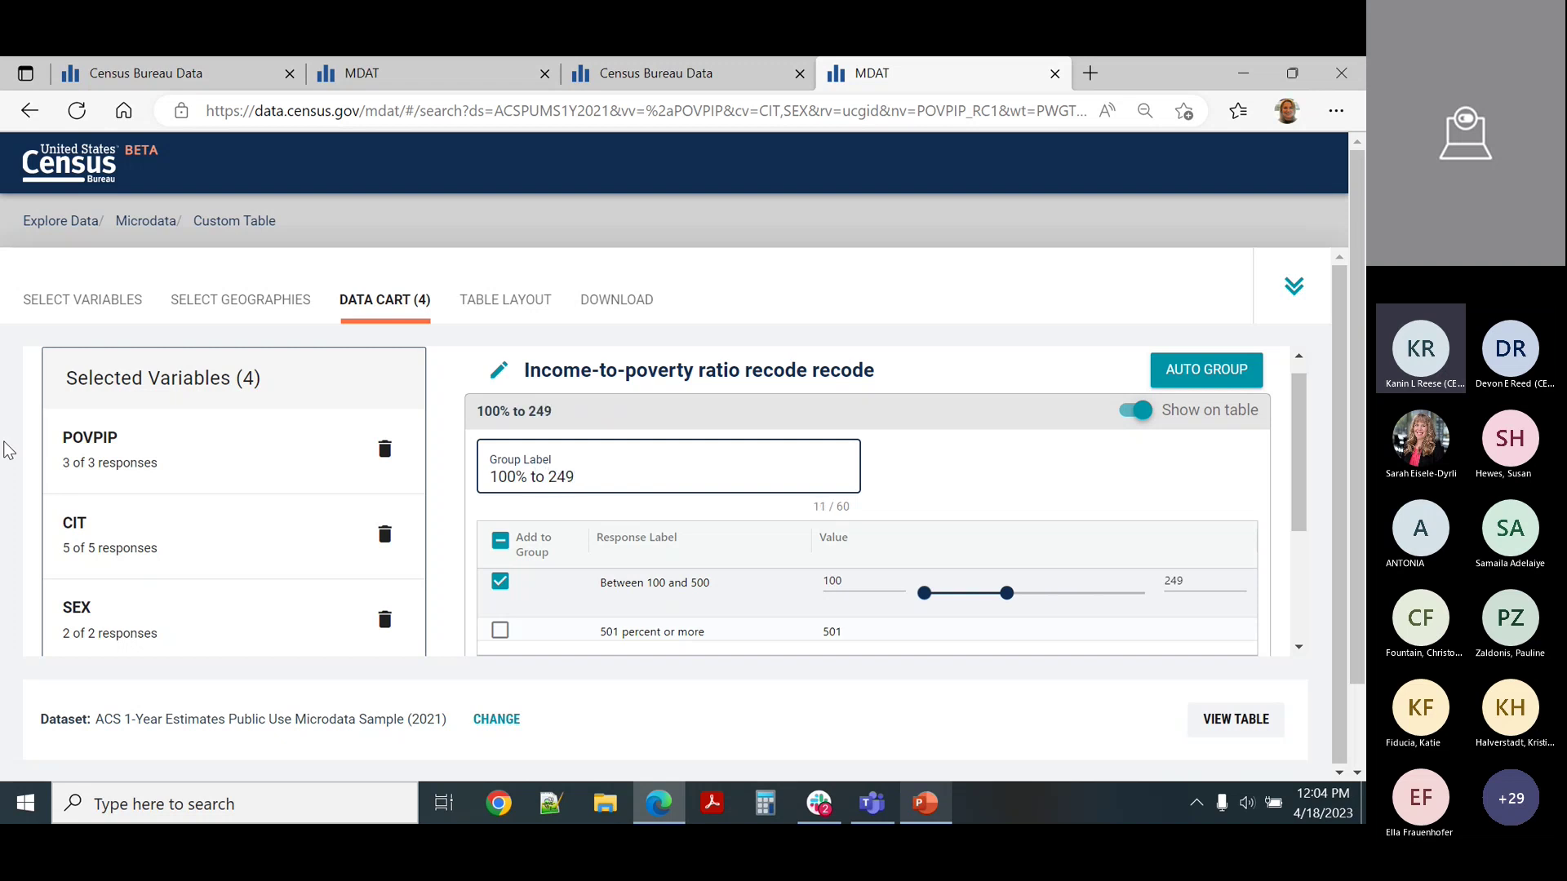
text(% poverty)
scroll(1033, 504, down, 1)
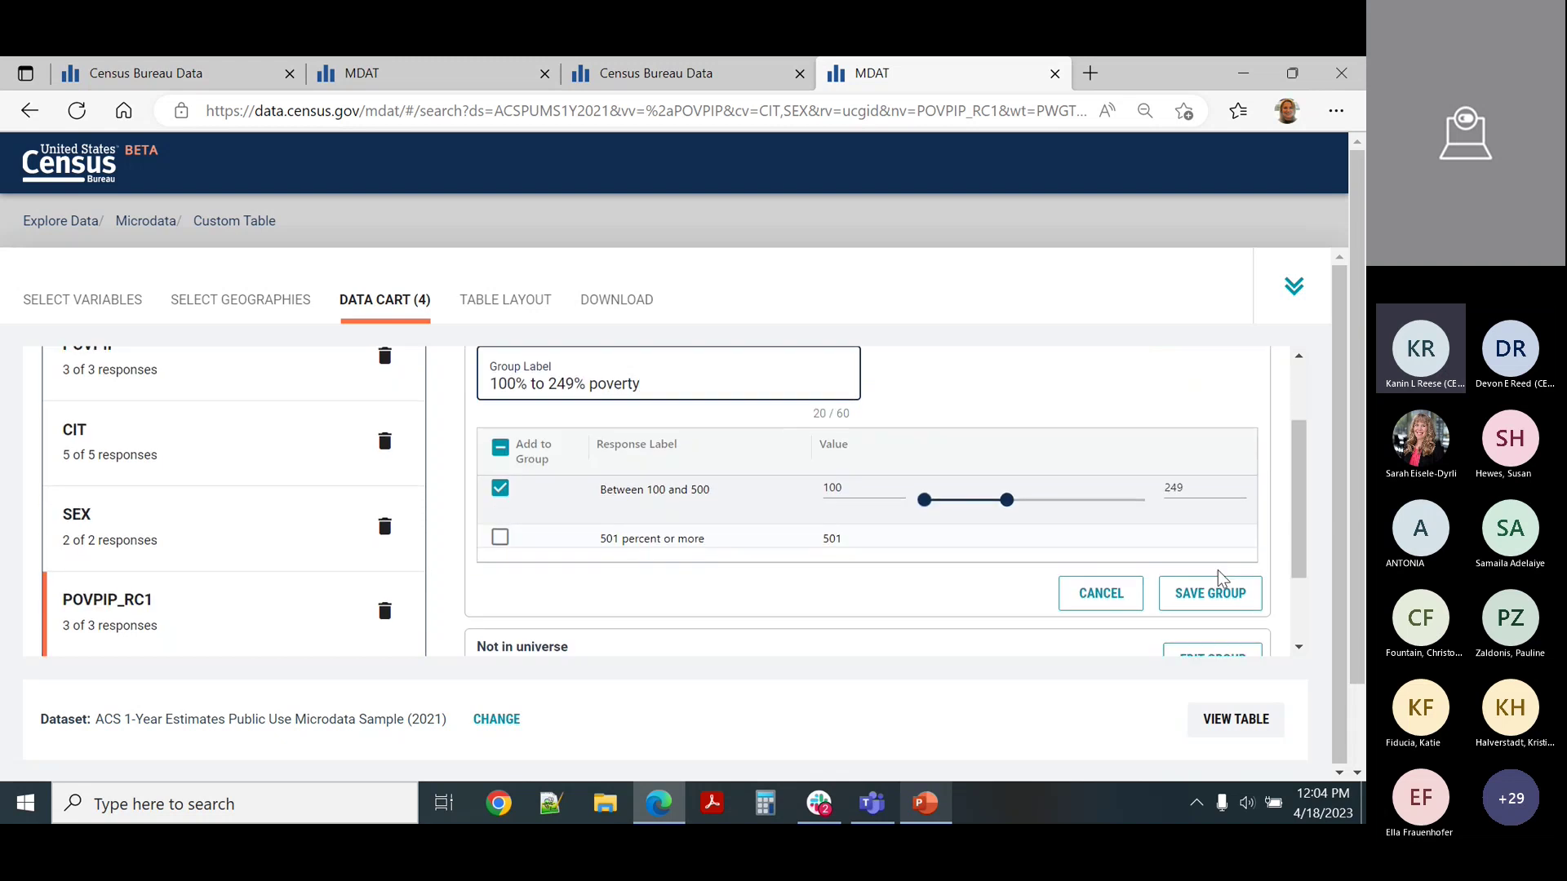
click(1210, 593)
- Group all remaining POVPIP values, 250 to 500 and 501, and save the group labelled "At or above 250% poverty"
scroll(836, 528, up, 1)
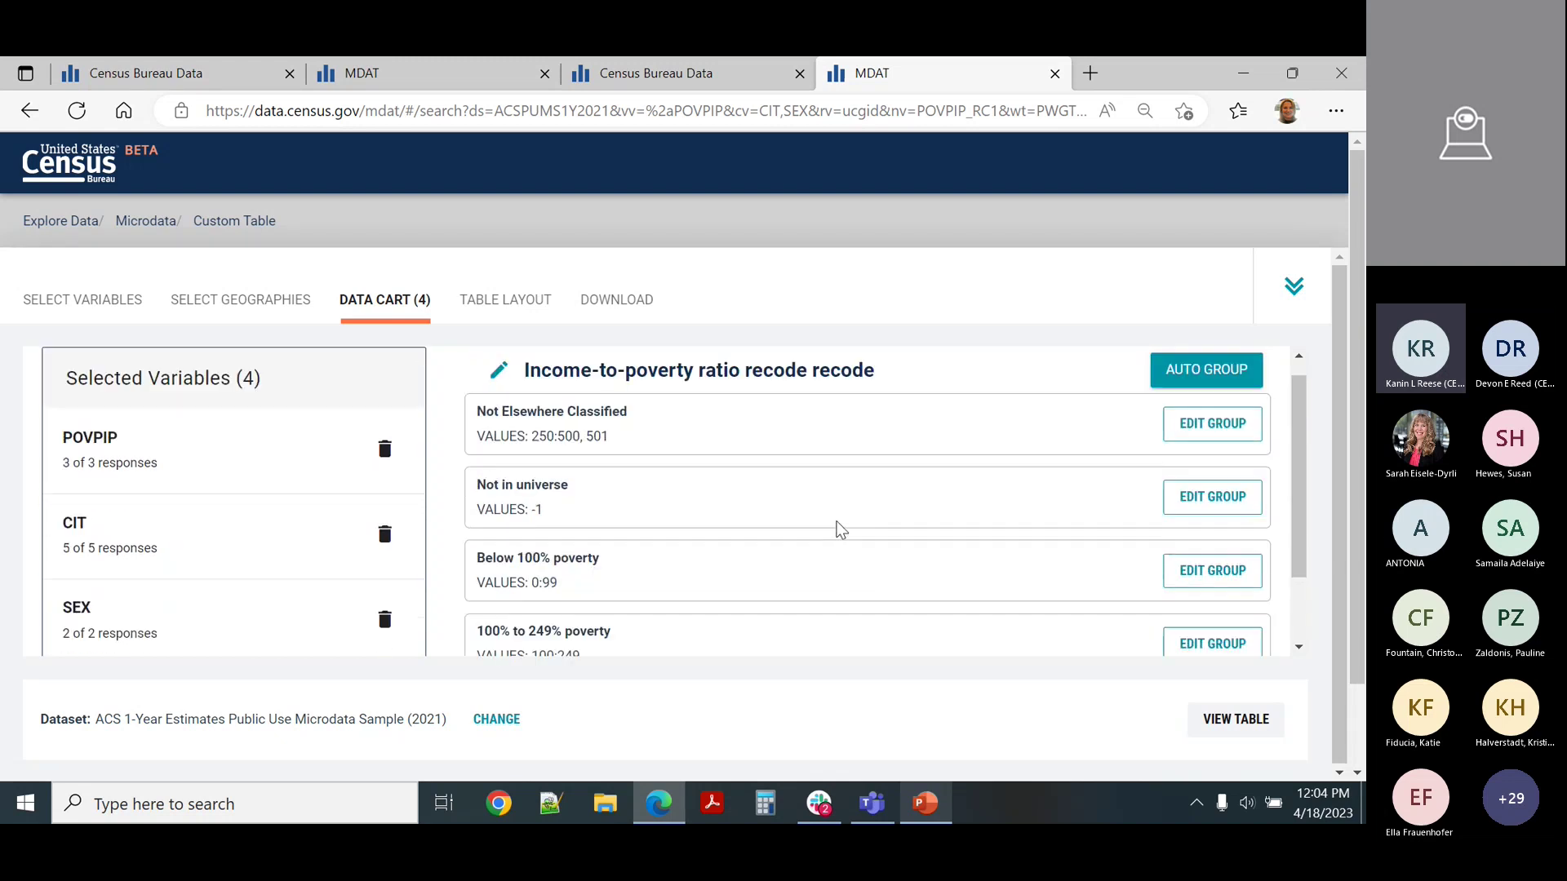
click(1193, 434)
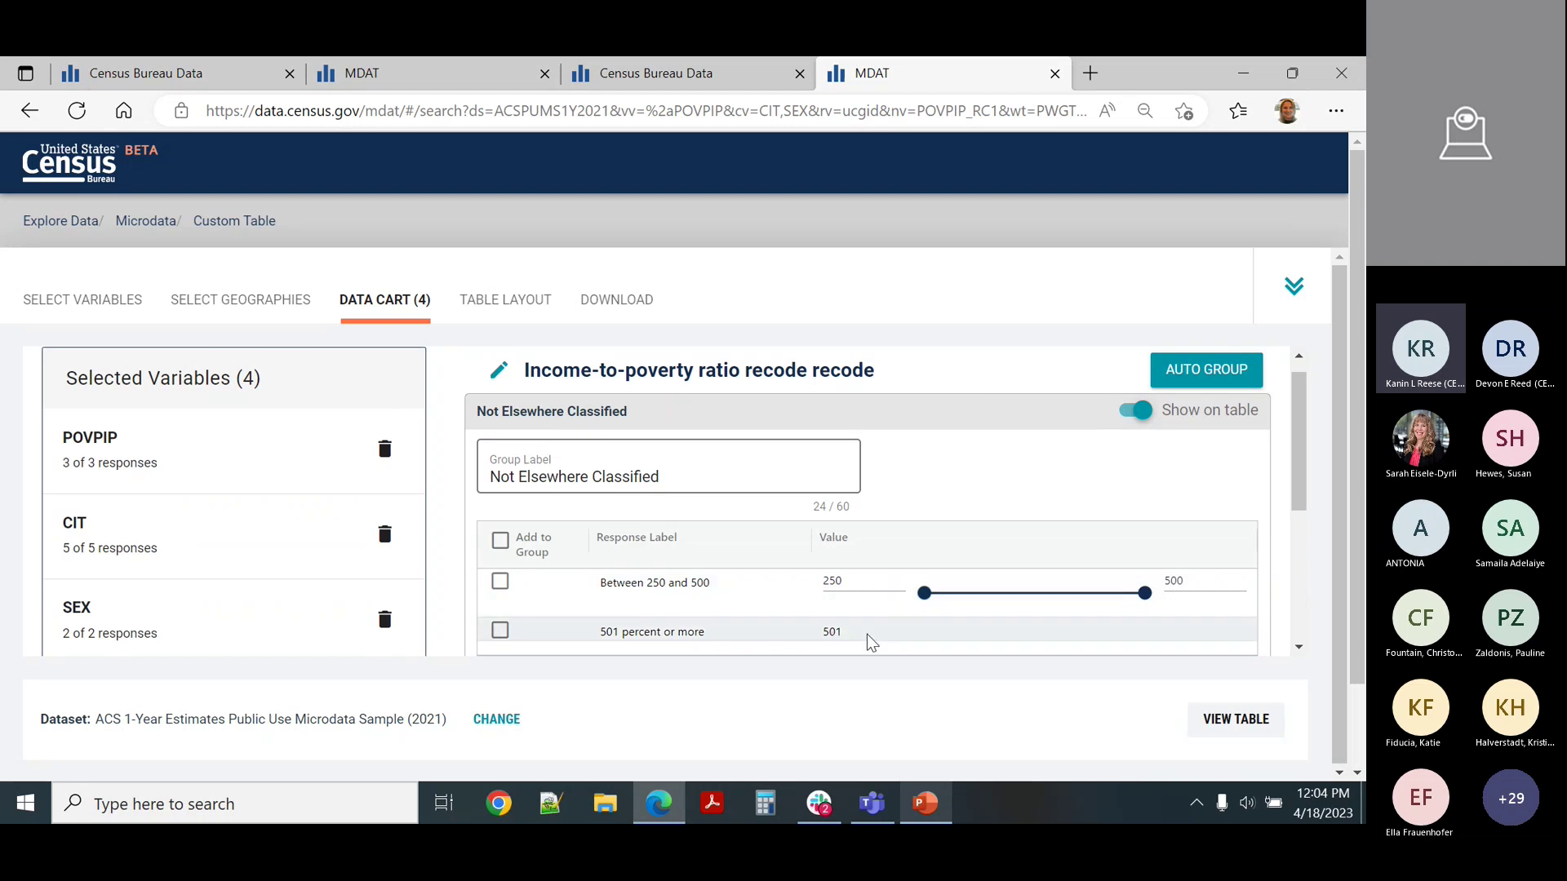
click(500, 541)
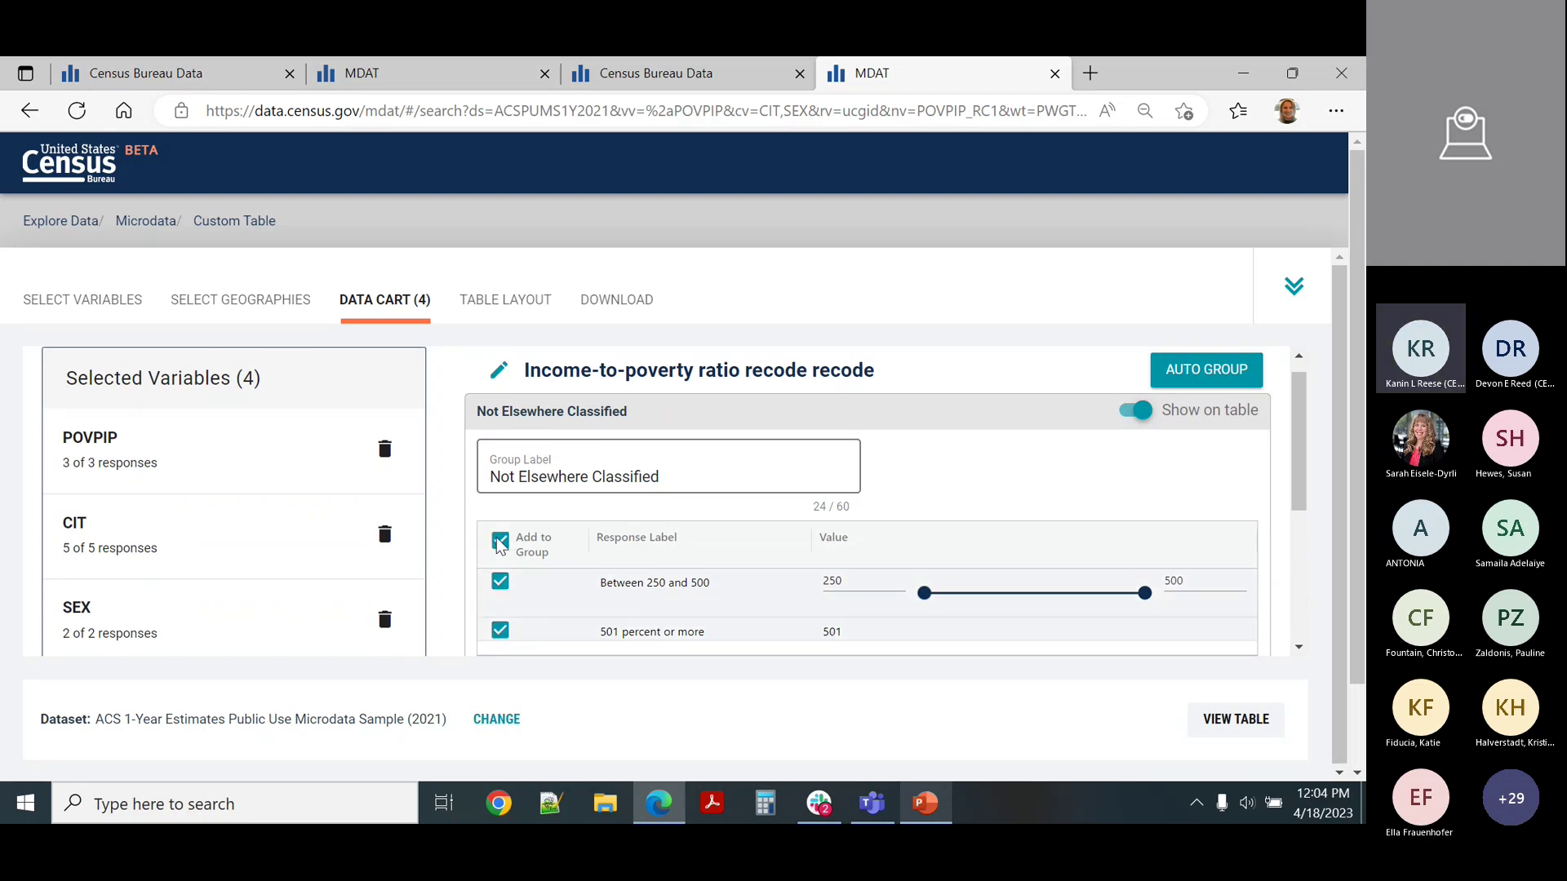
scroll(898, 605, down, 1)
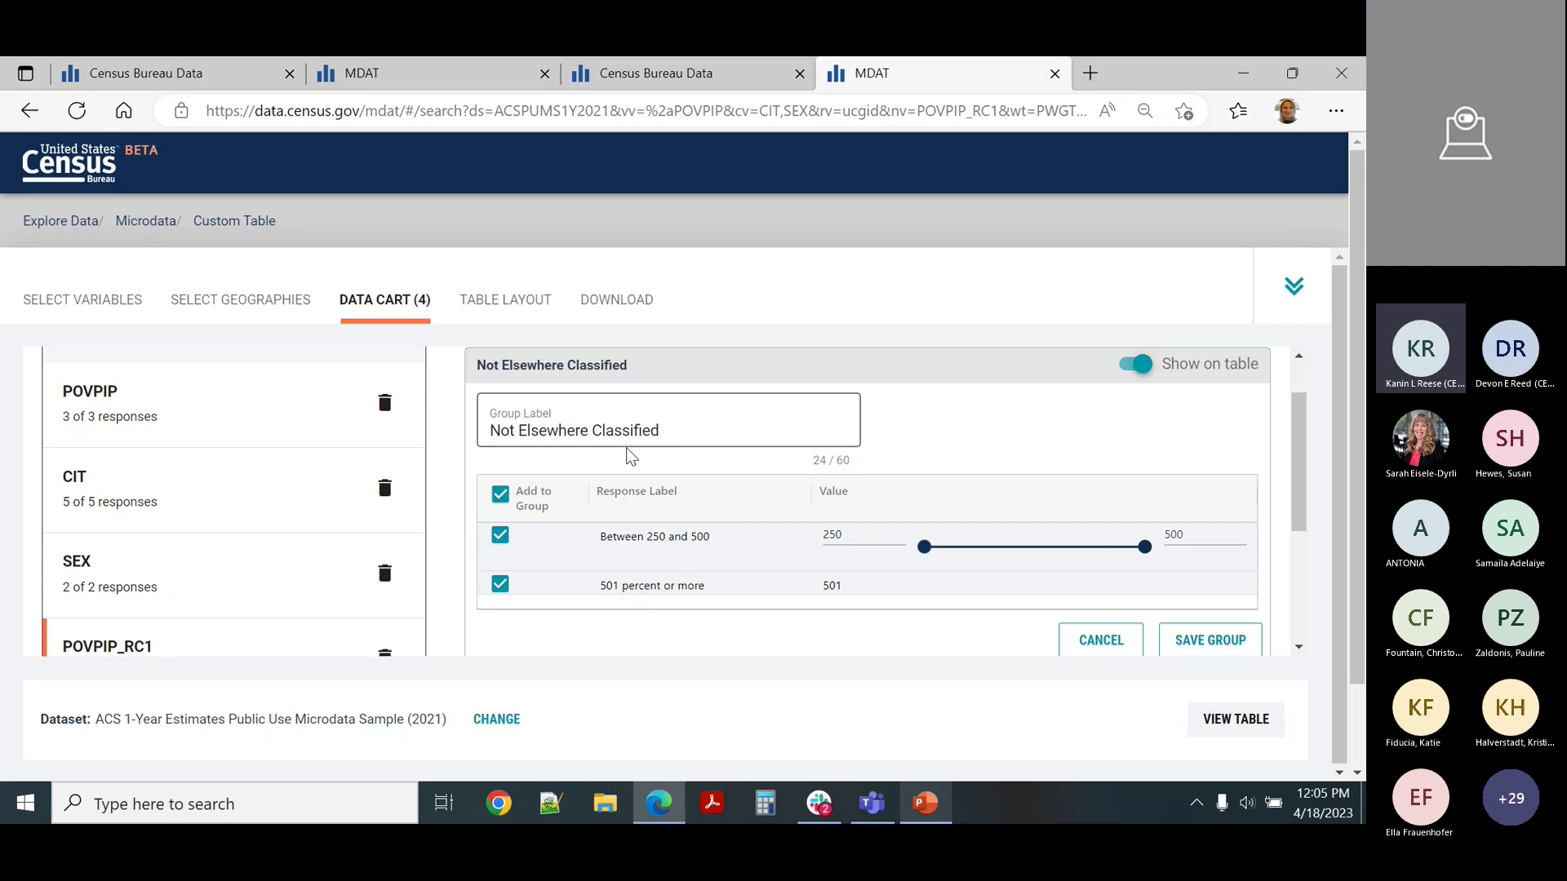
drag(693, 427, 133, 416)
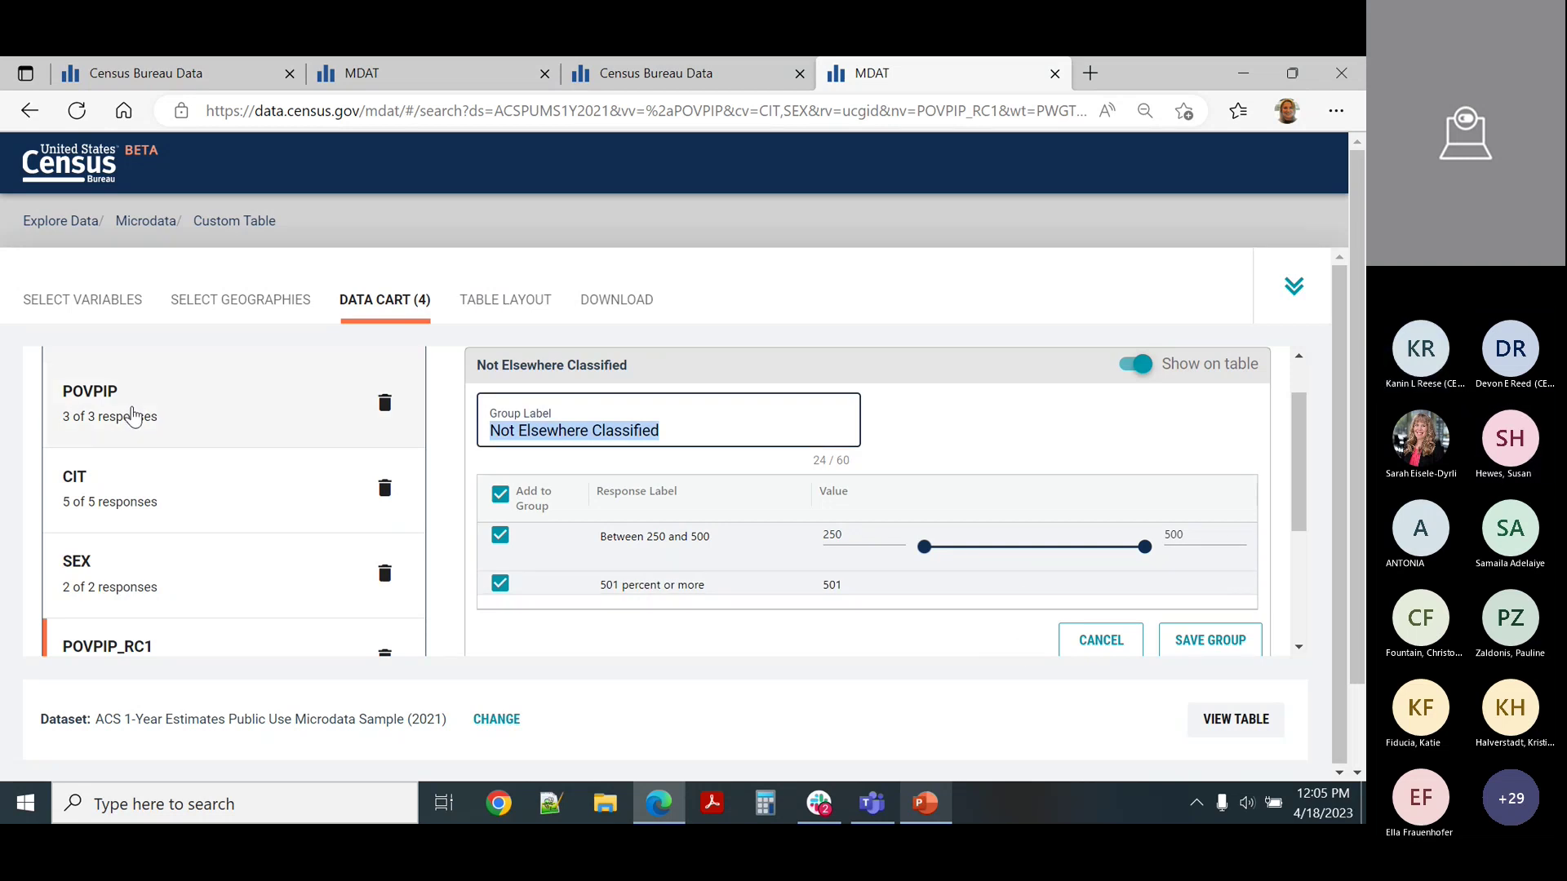
text(At or above)
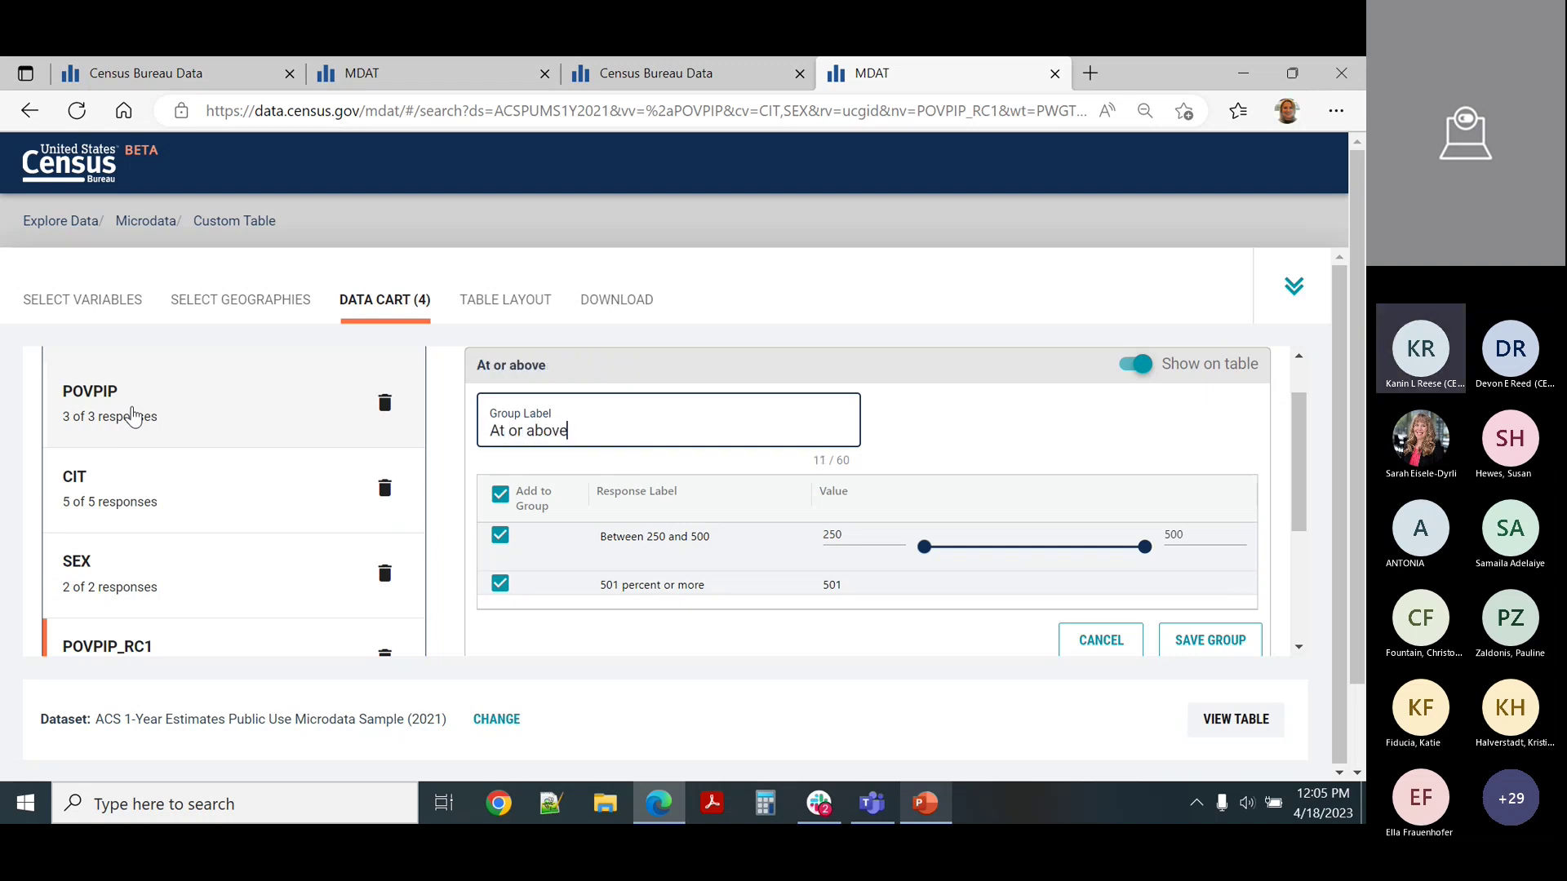
text( 250% poverty)
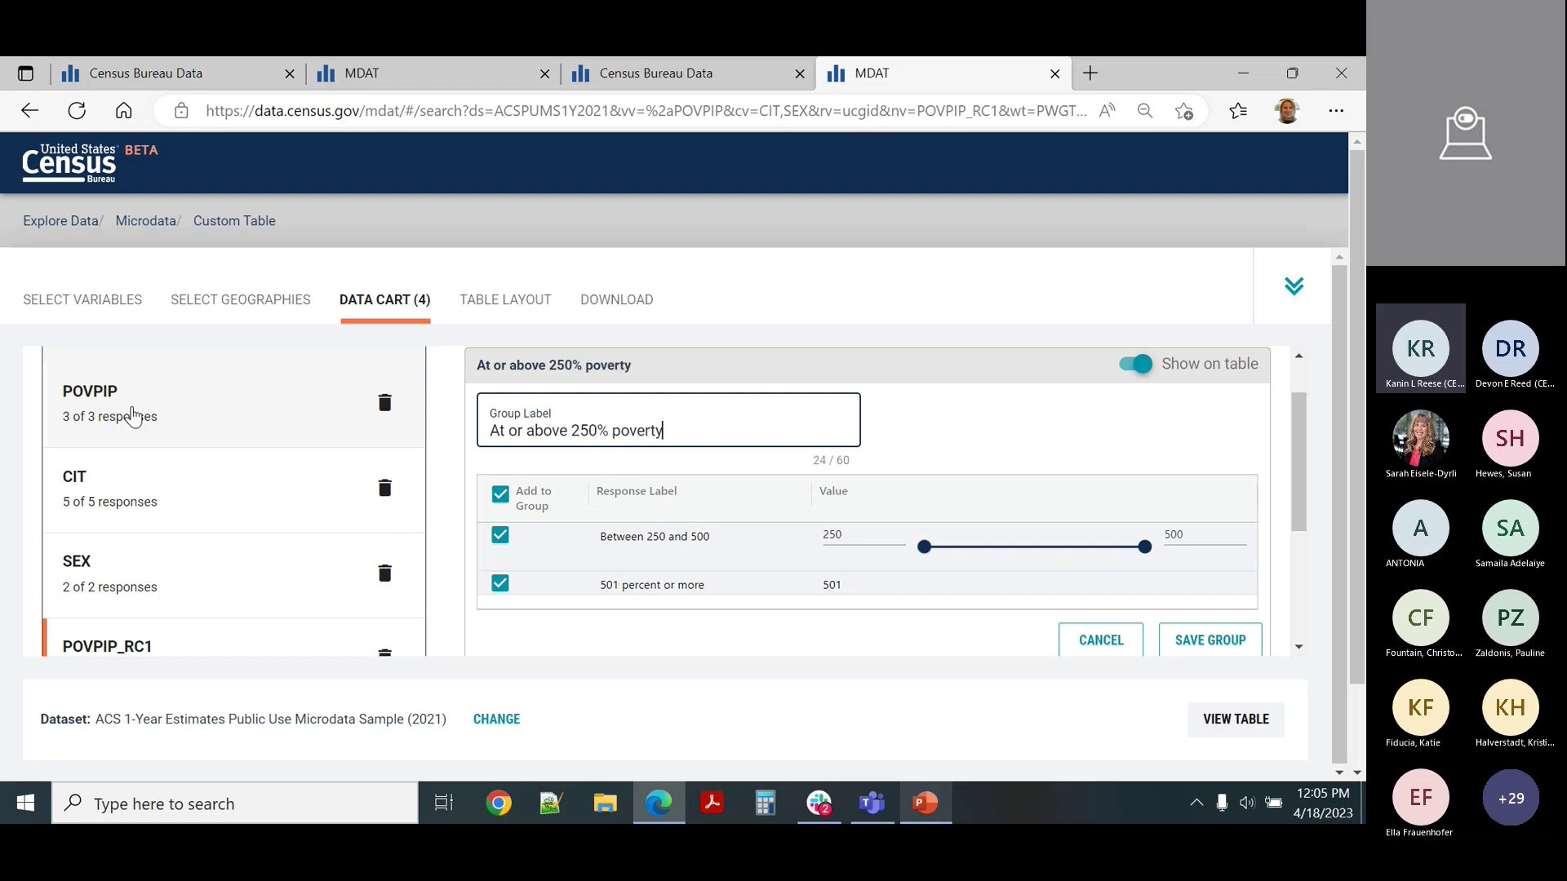
click(1176, 650)
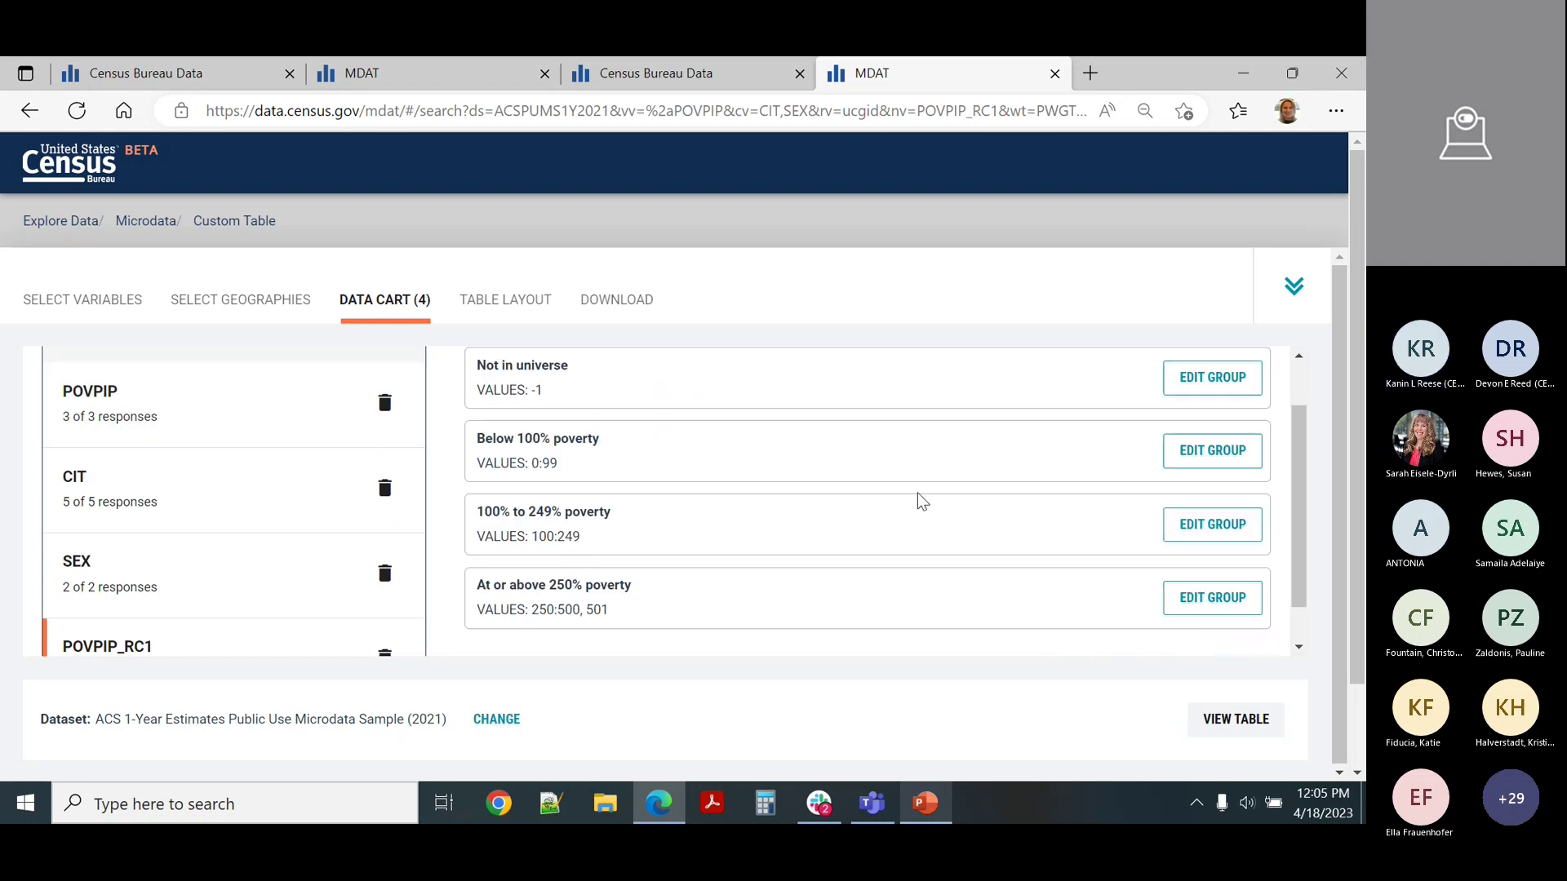
- Review the recode groups and set the values in the table layout's cells to Count
scroll(813, 548, up, 2)
scroll(518, 523, down, 2)
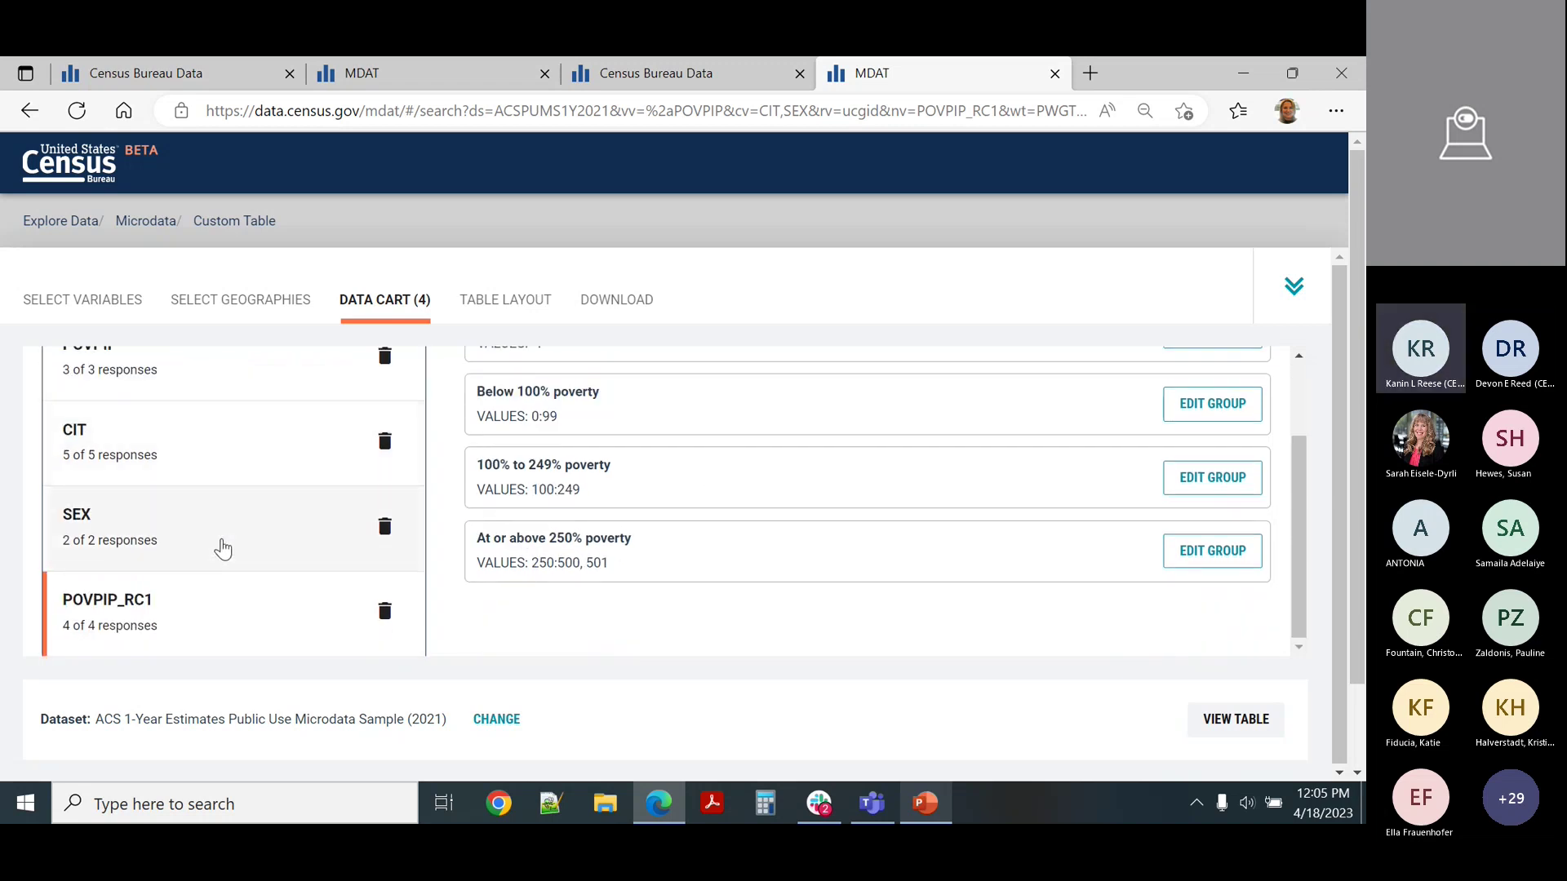
scroll(604, 602, up, 2)
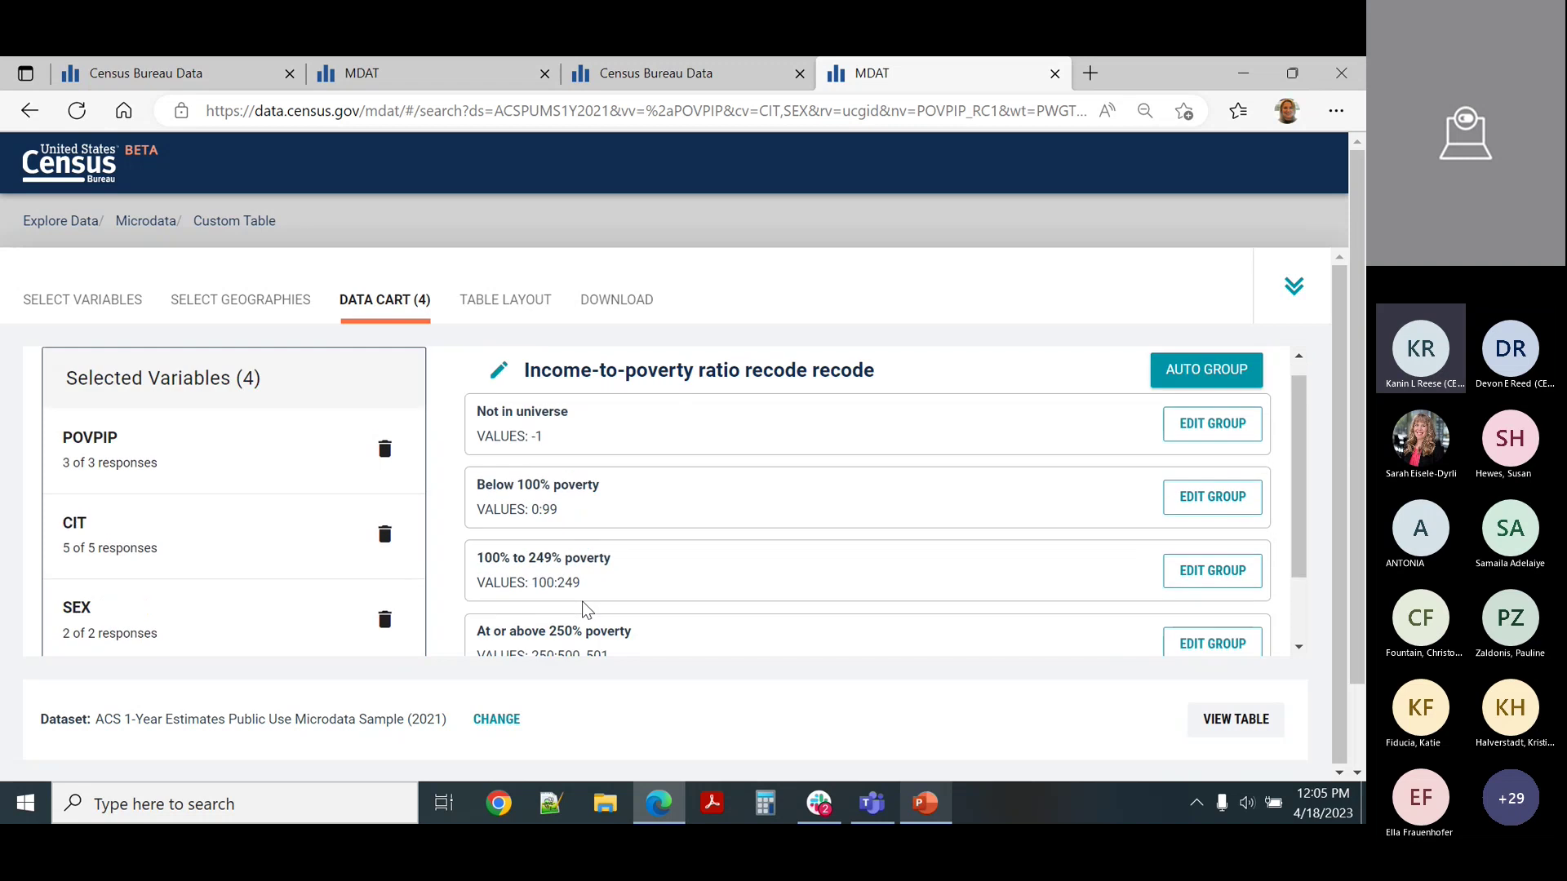
click(491, 308)
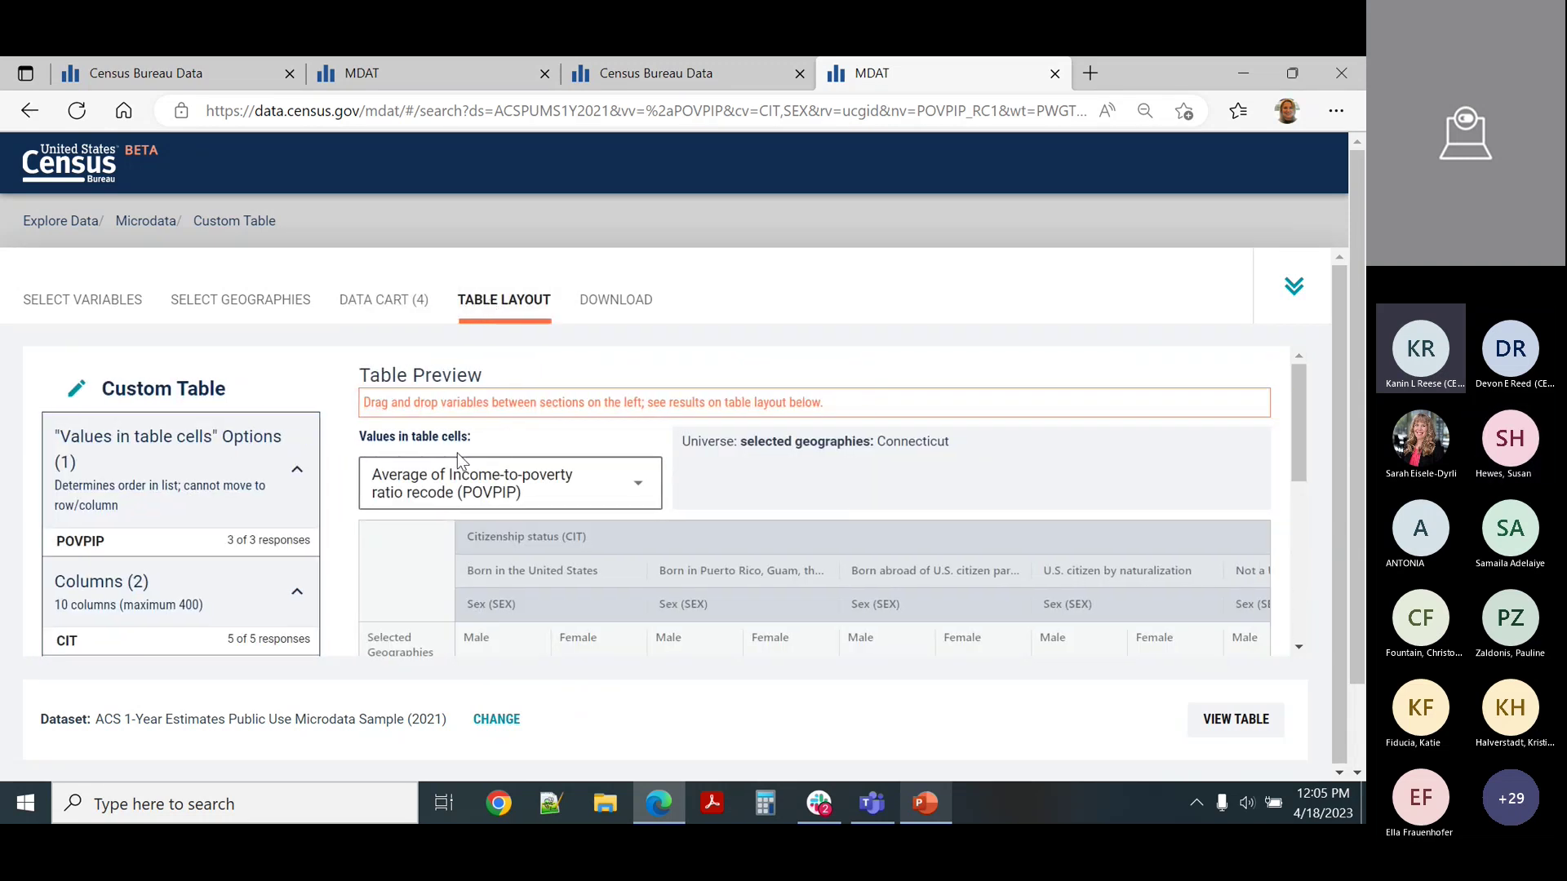
click(515, 499)
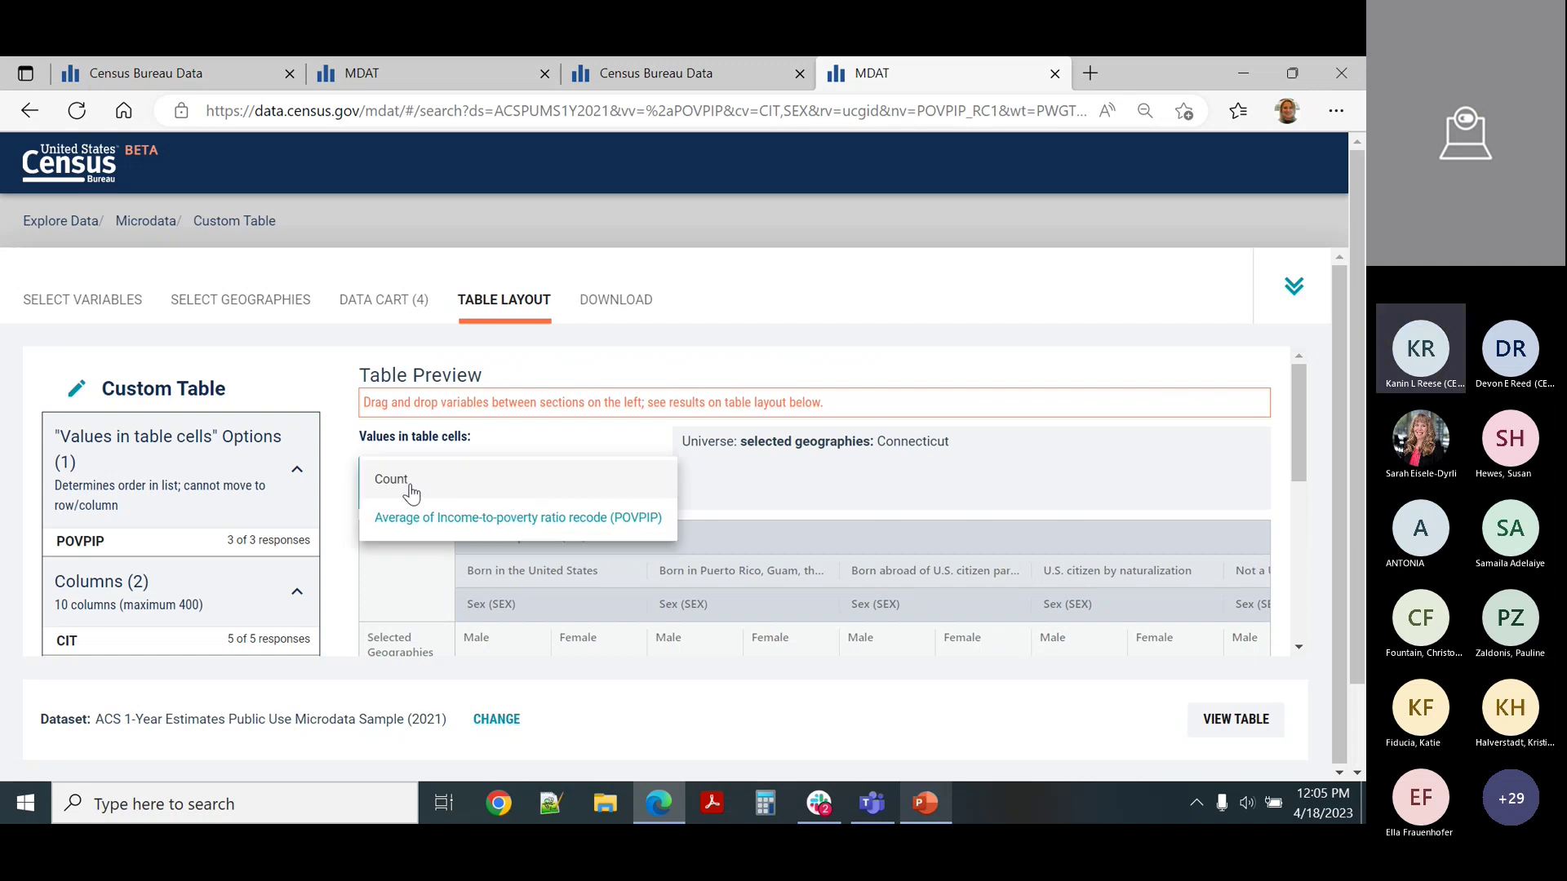
click(390, 494)
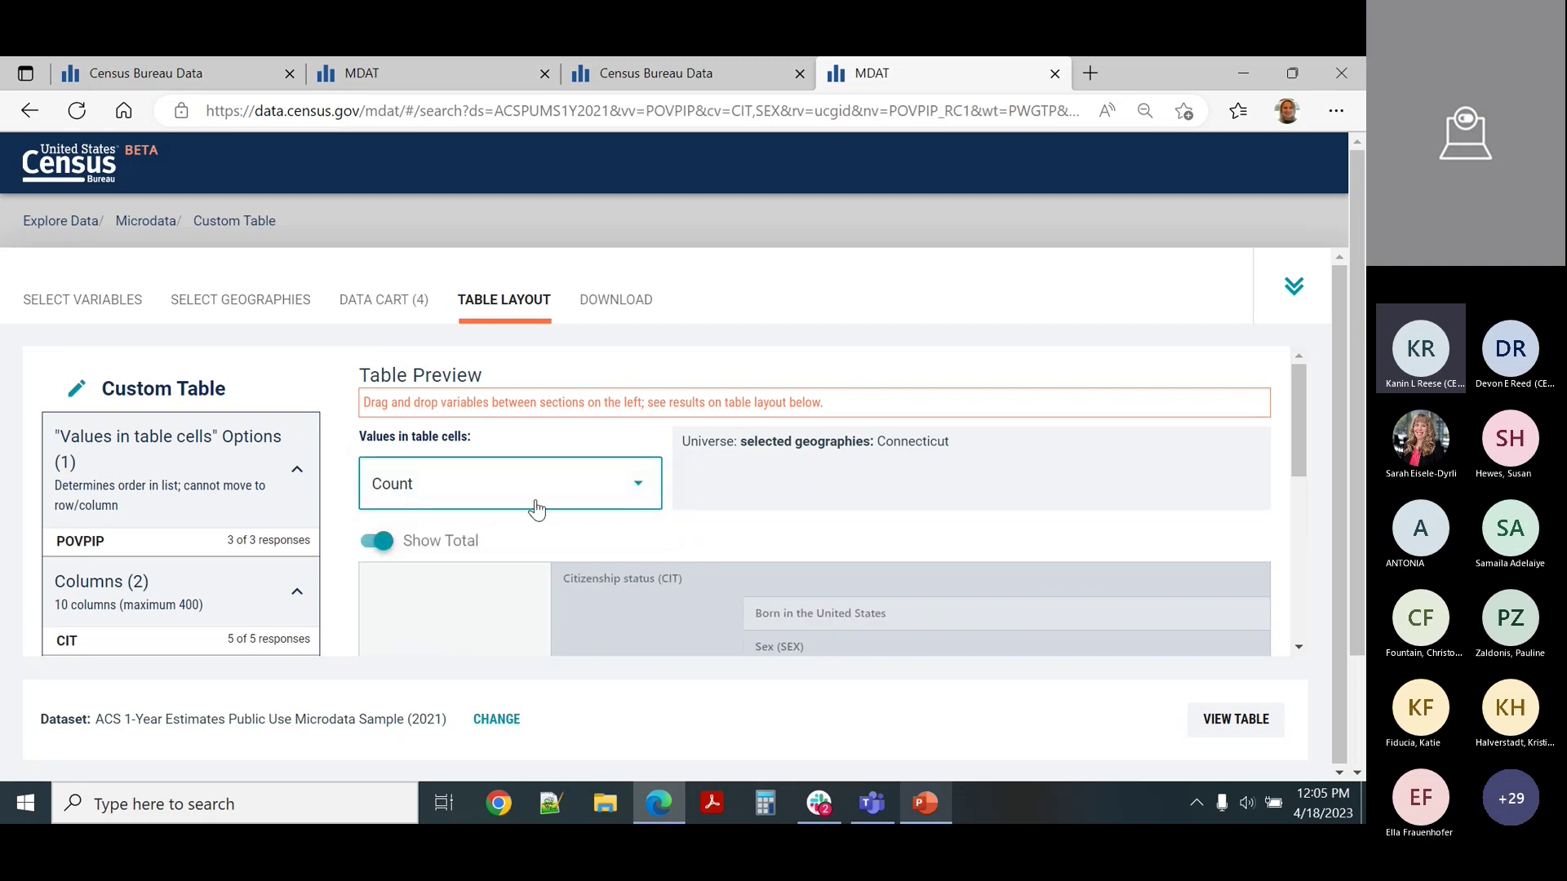
- Arrange the table with Selected Geographies and POVPIP_RC1 on the columns and SEX and CIT on the rows
scroll(726, 512, down, 1)
scroll(726, 512, down, 2)
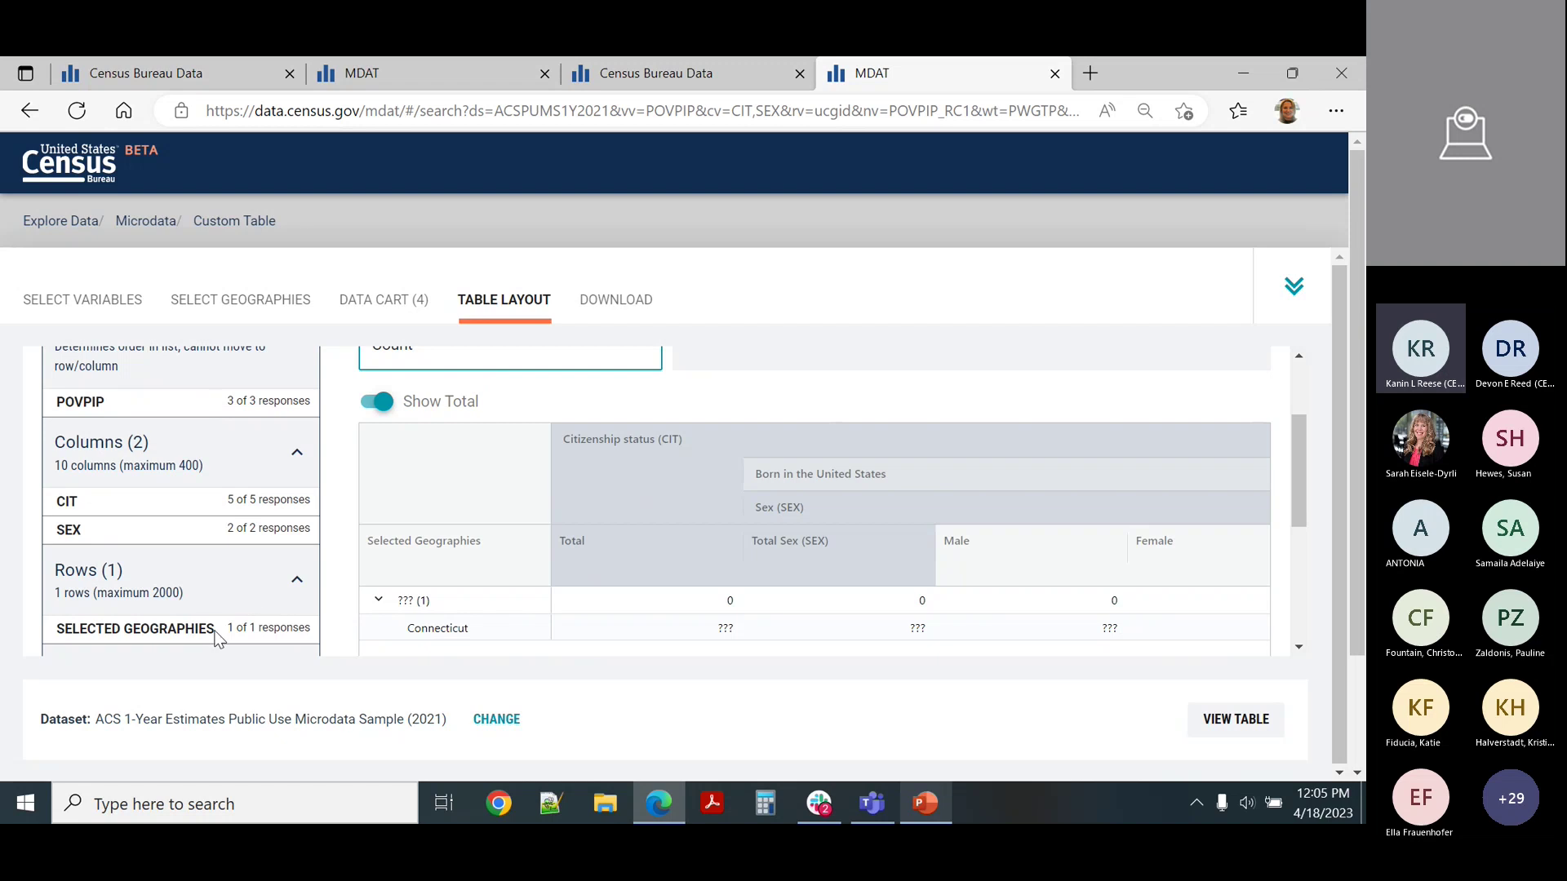
drag(208, 629, 194, 493)
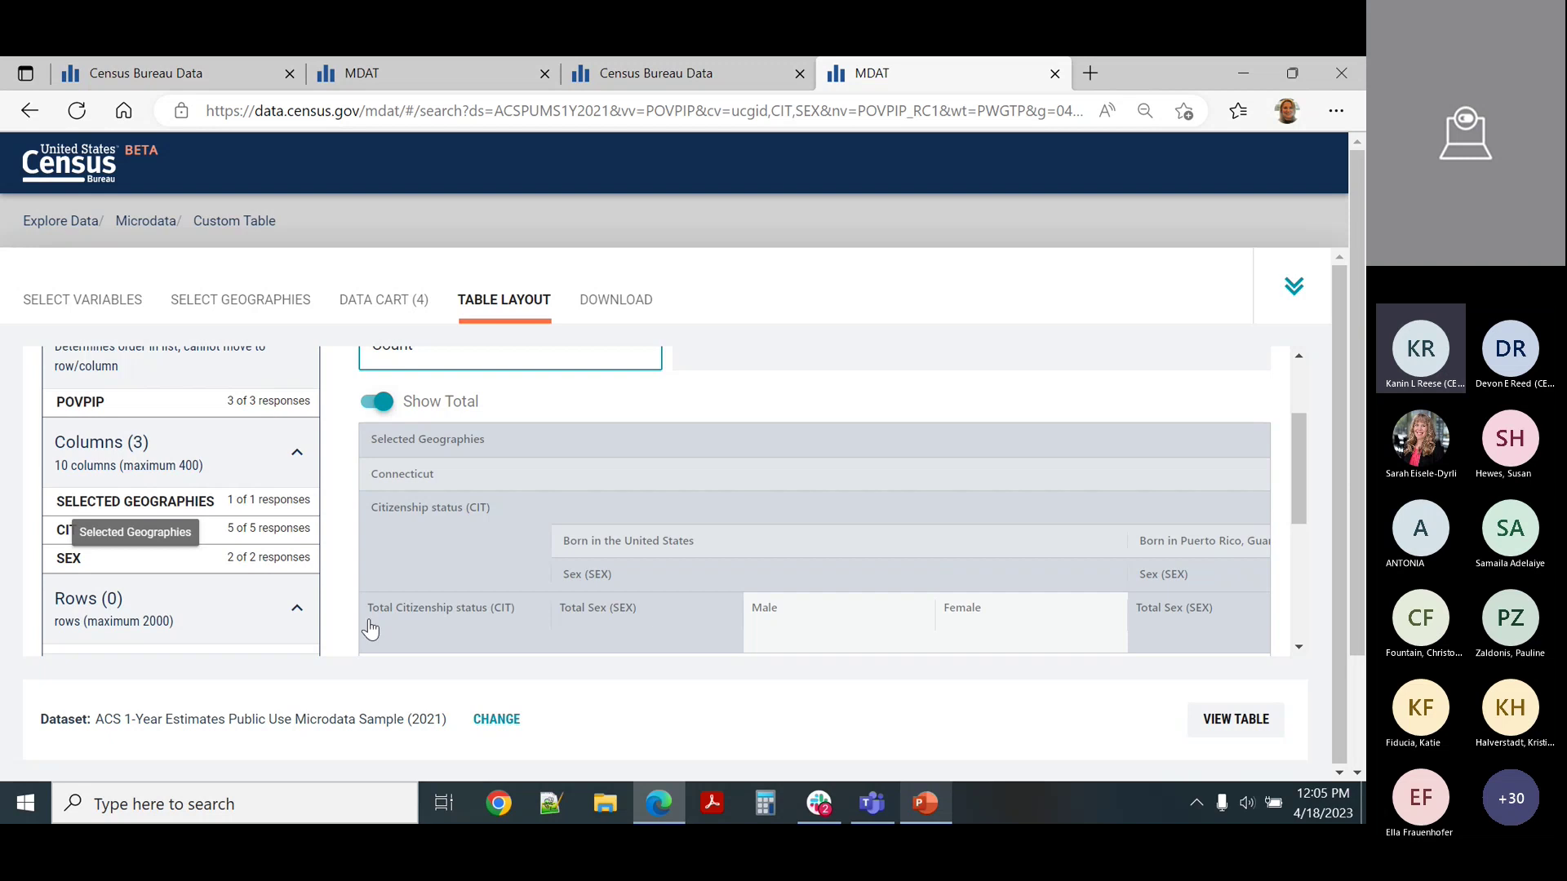
scroll(206, 586, down, 1)
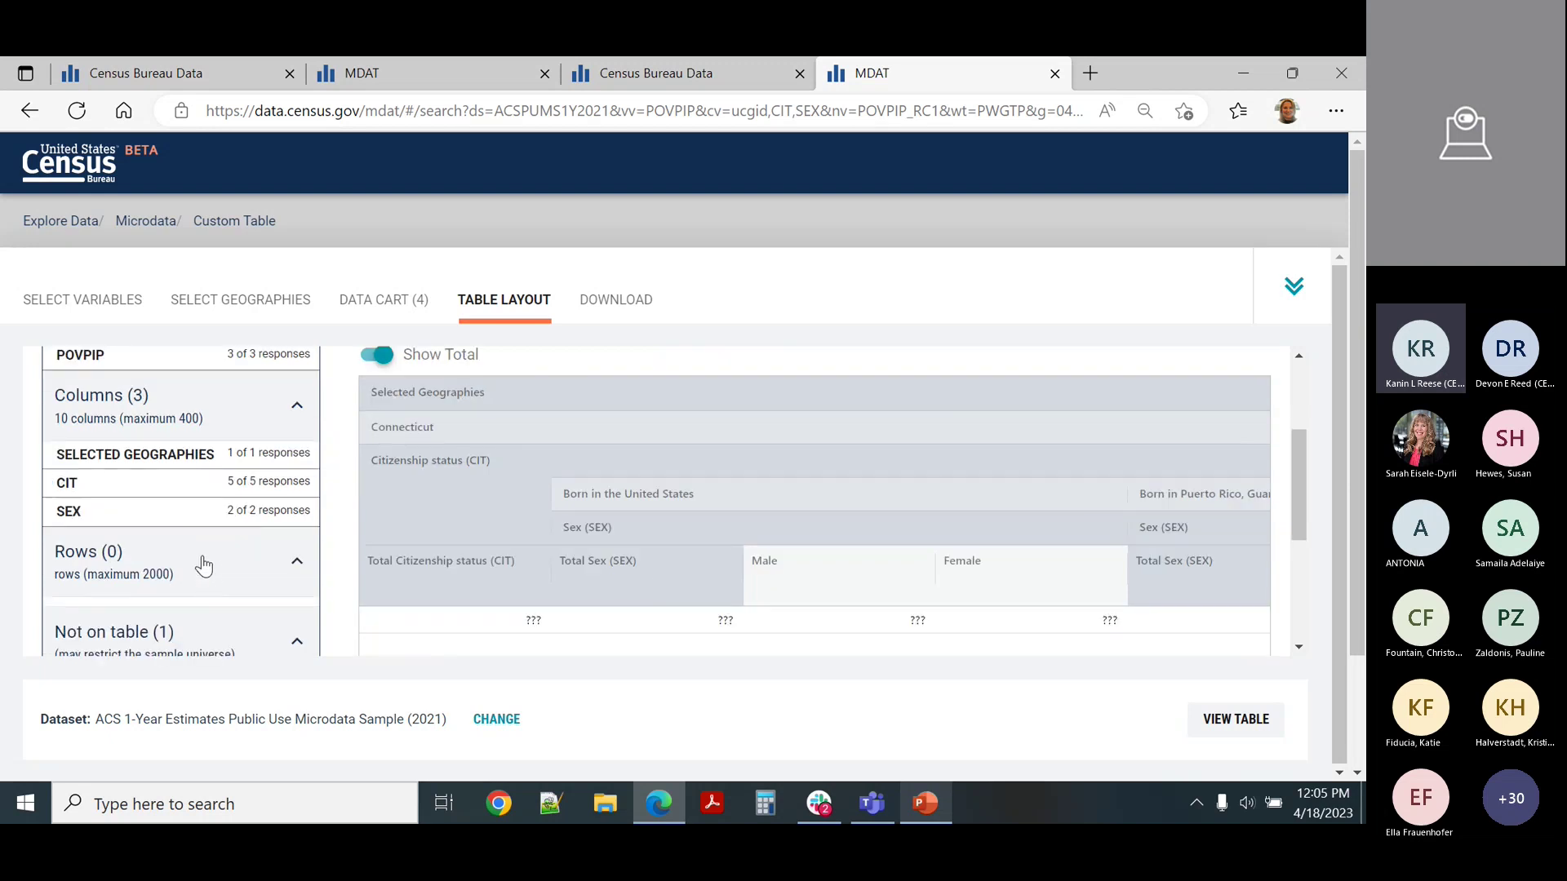
scroll(206, 586, down, 1)
drag(161, 647, 147, 530)
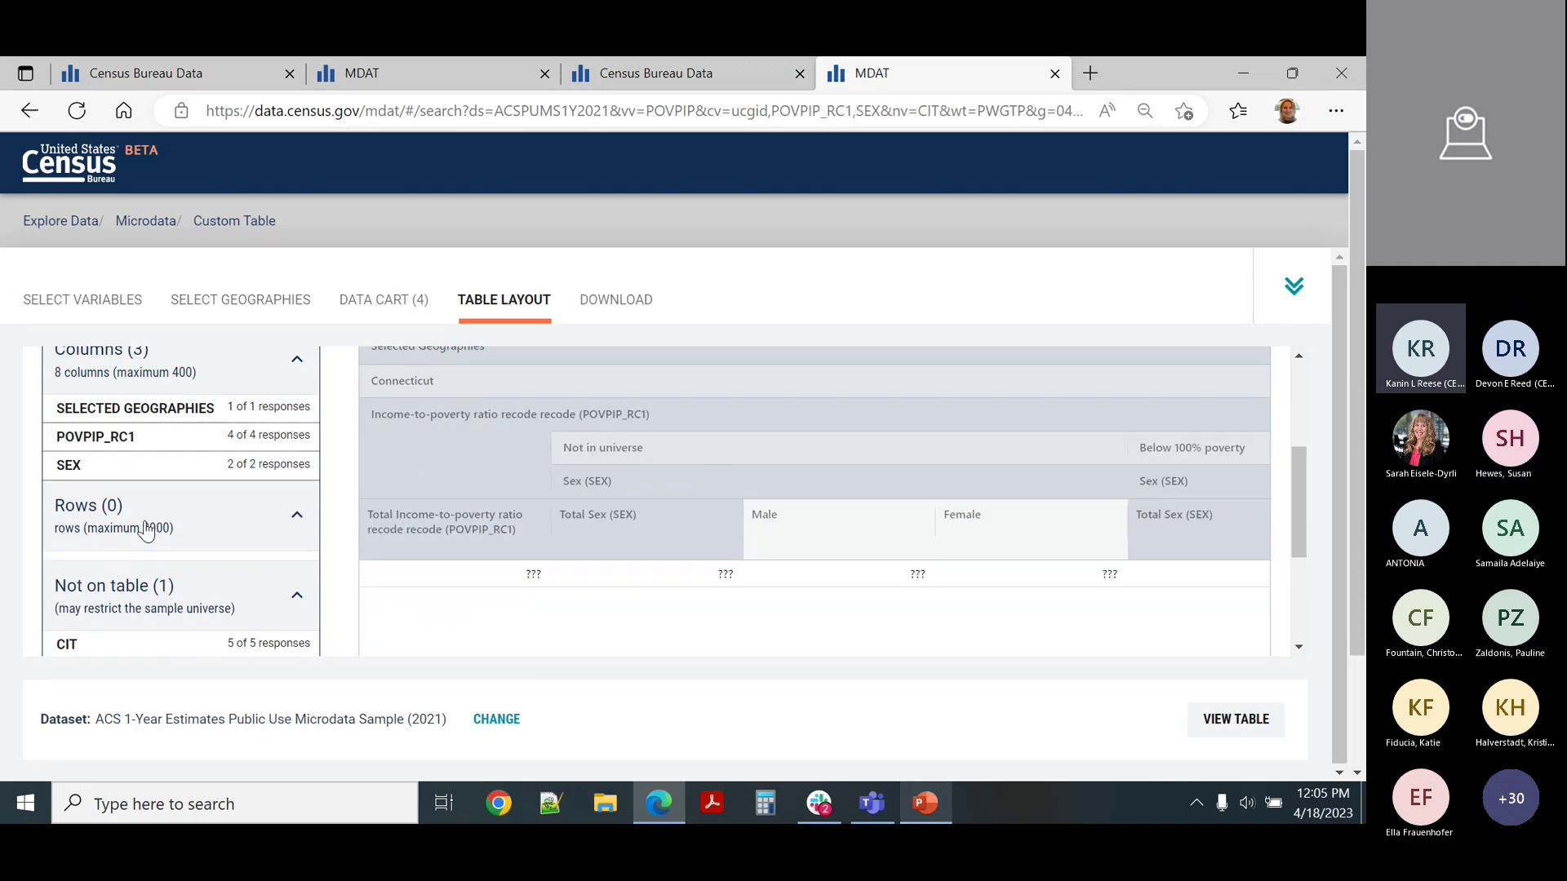
drag(145, 461, 137, 554)
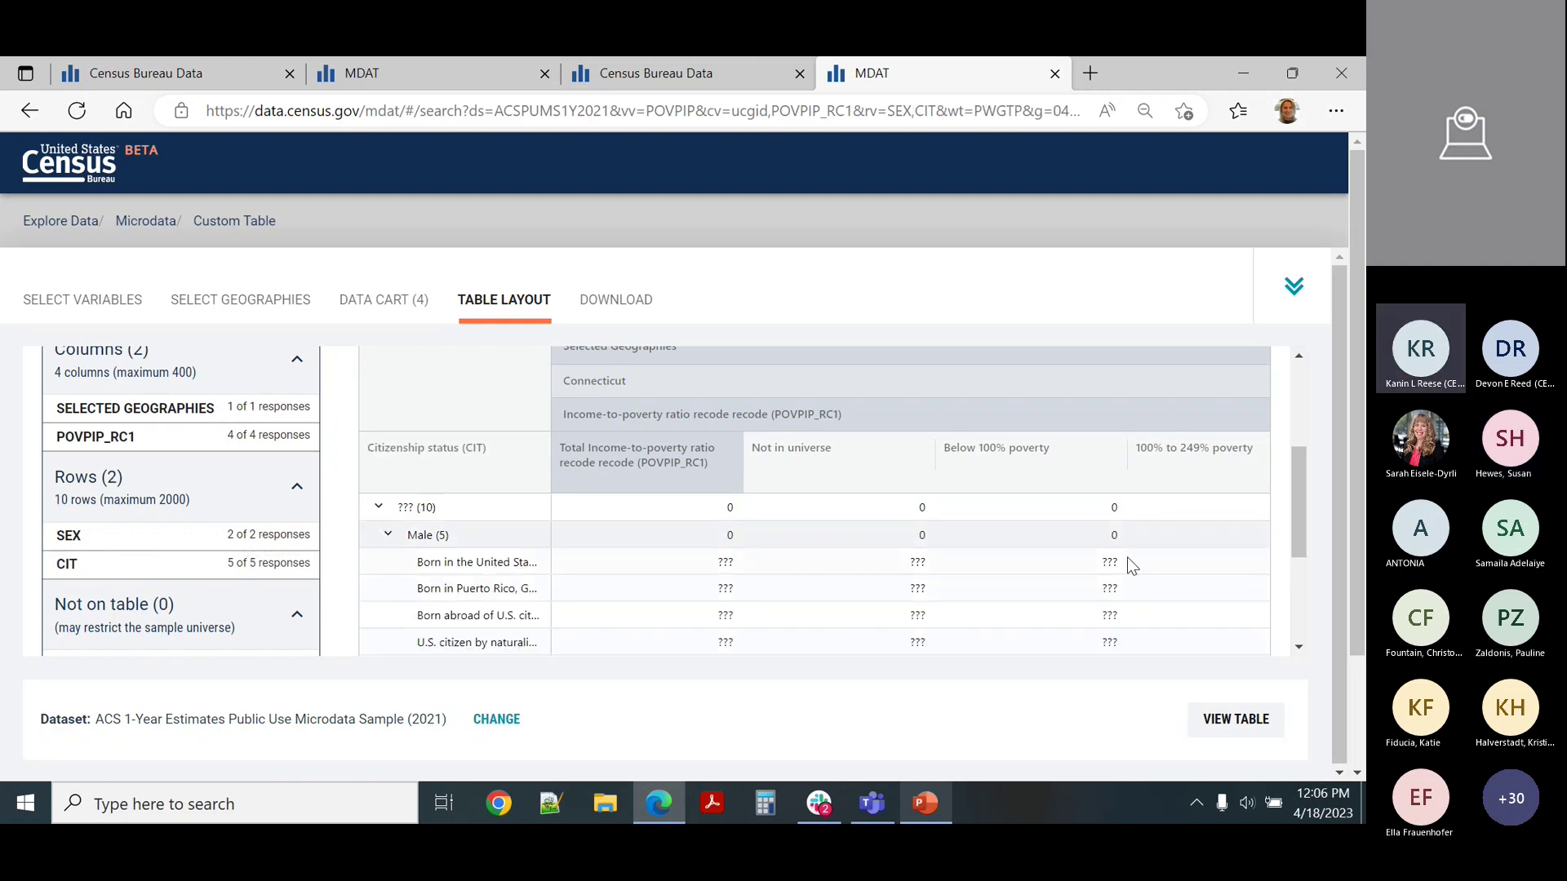
- Check the arranged rows and columns in the table preview and display the full custom table
scroll(973, 588, down, 3)
scroll(969, 589, up, 2)
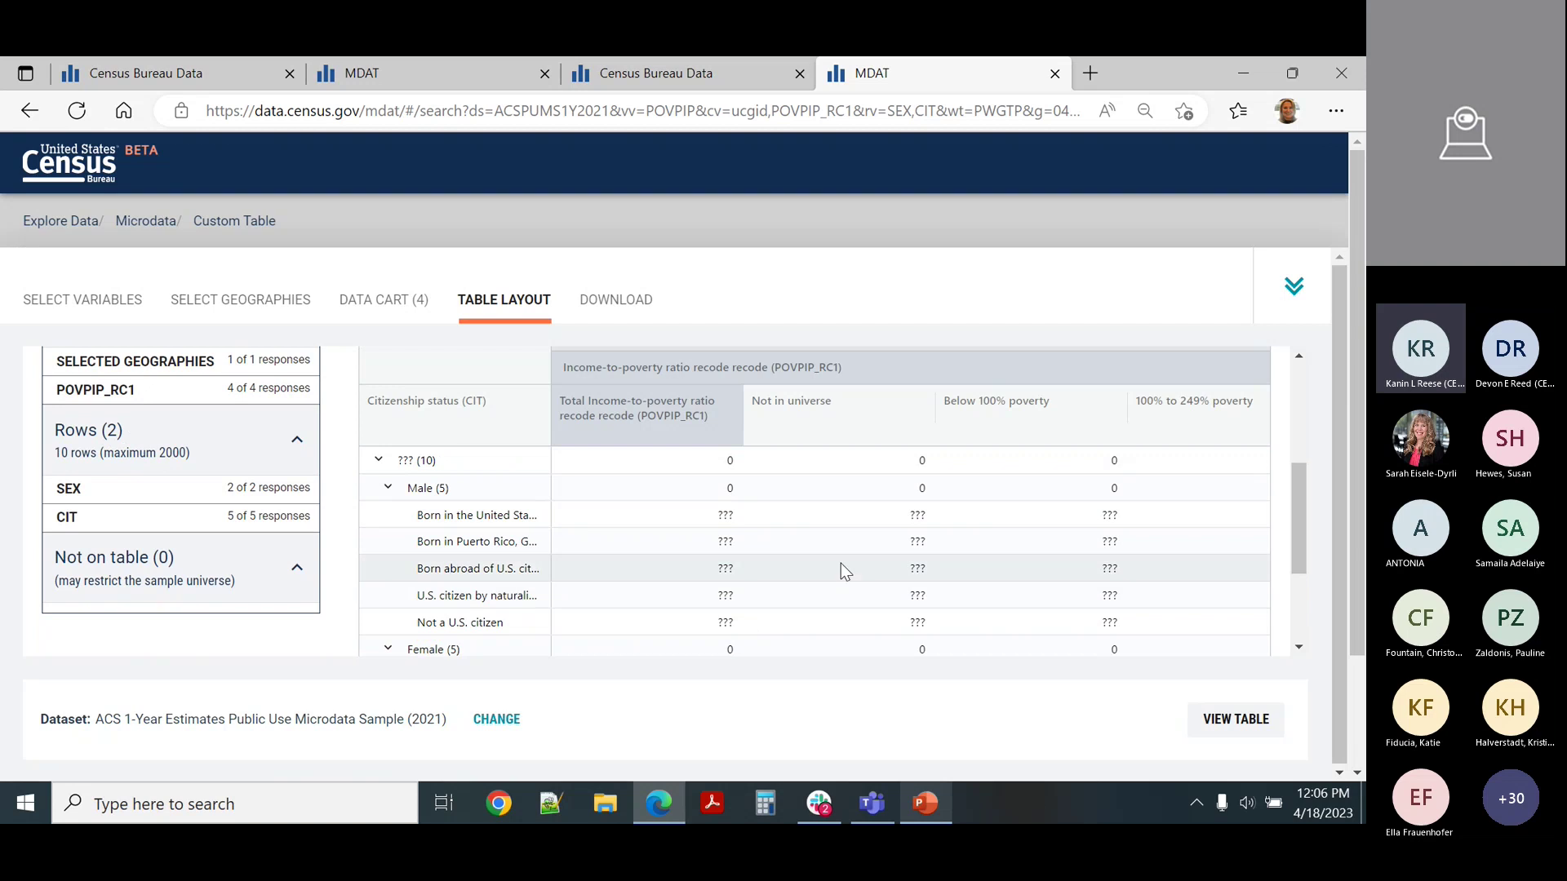
scroll(841, 569, down, 1)
scroll(840, 572, up, 4)
scroll(839, 573, down, 2)
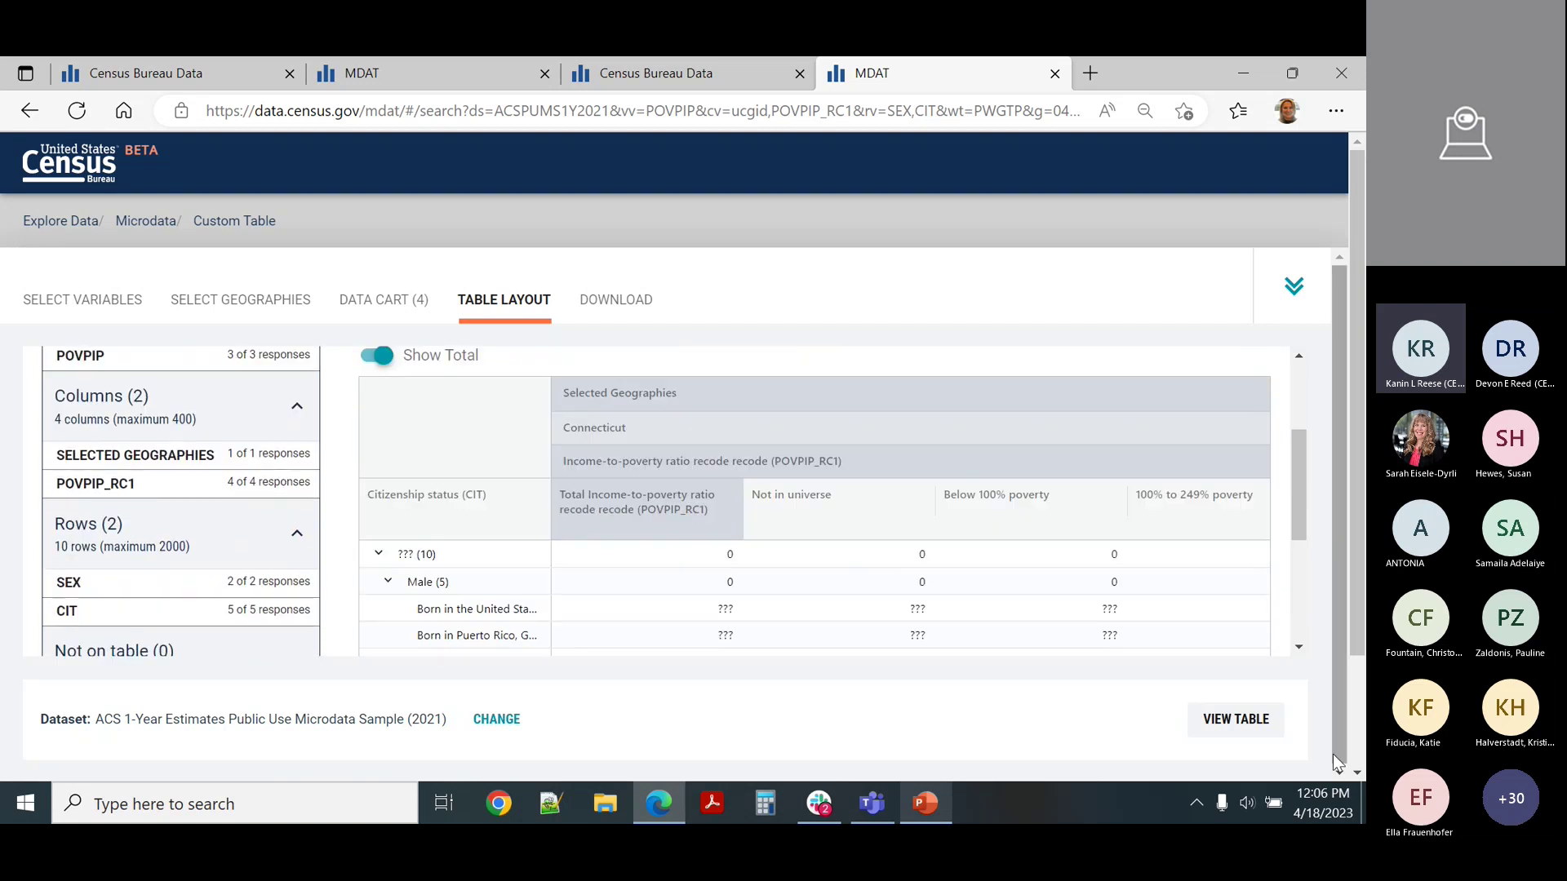
click(1220, 722)
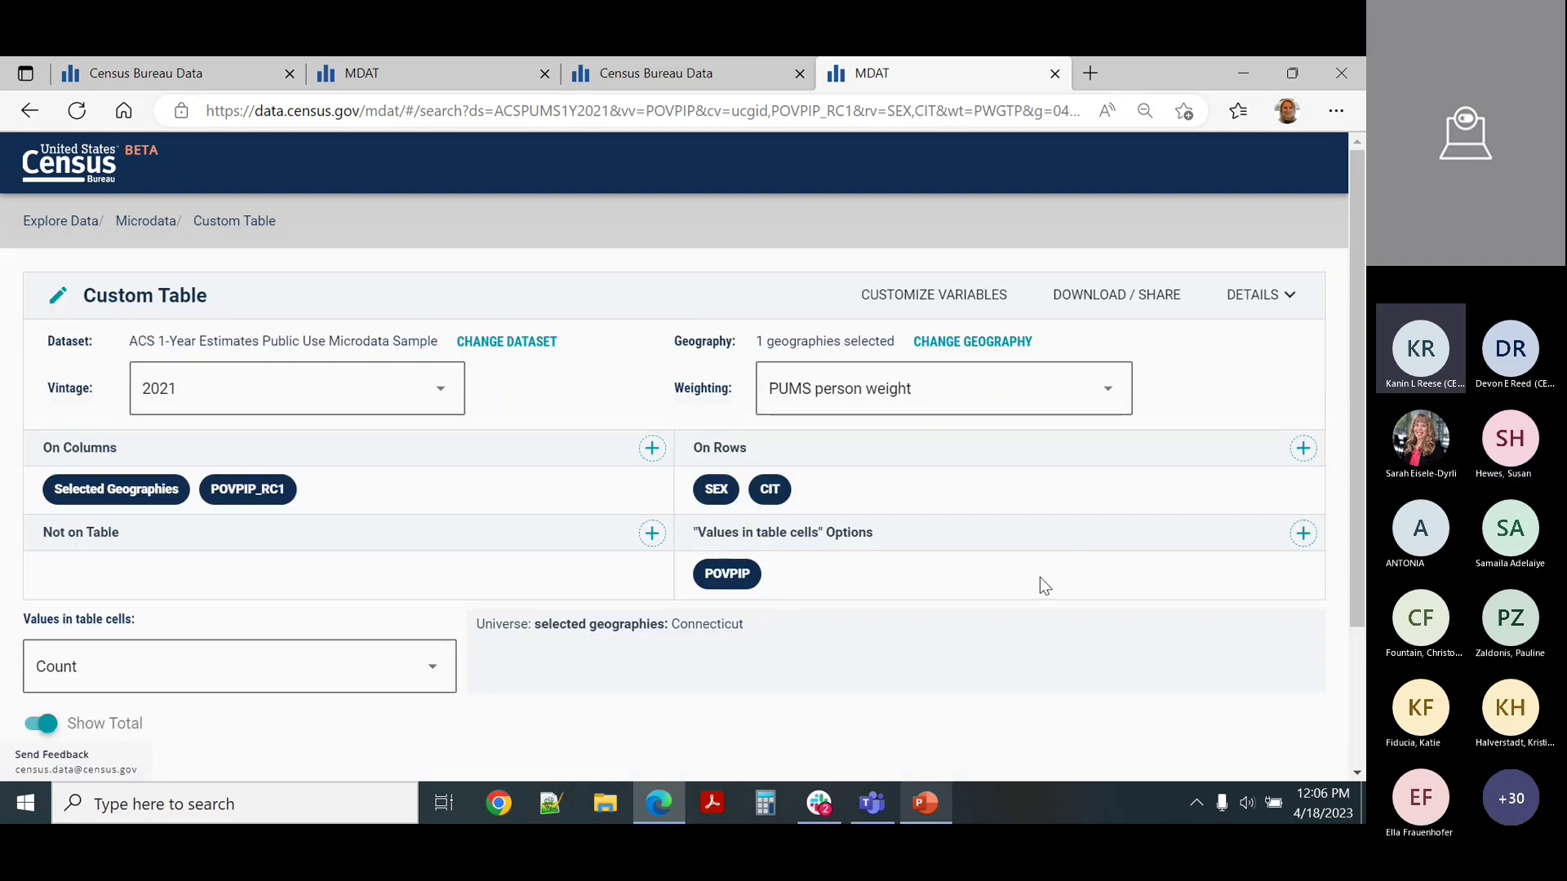
- Examine the Connecticut counts by sex, citizenship status and recoded income-to-poverty level in the custom table
scroll(1040, 578, down, 3)
scroll(1049, 592, down, 2)
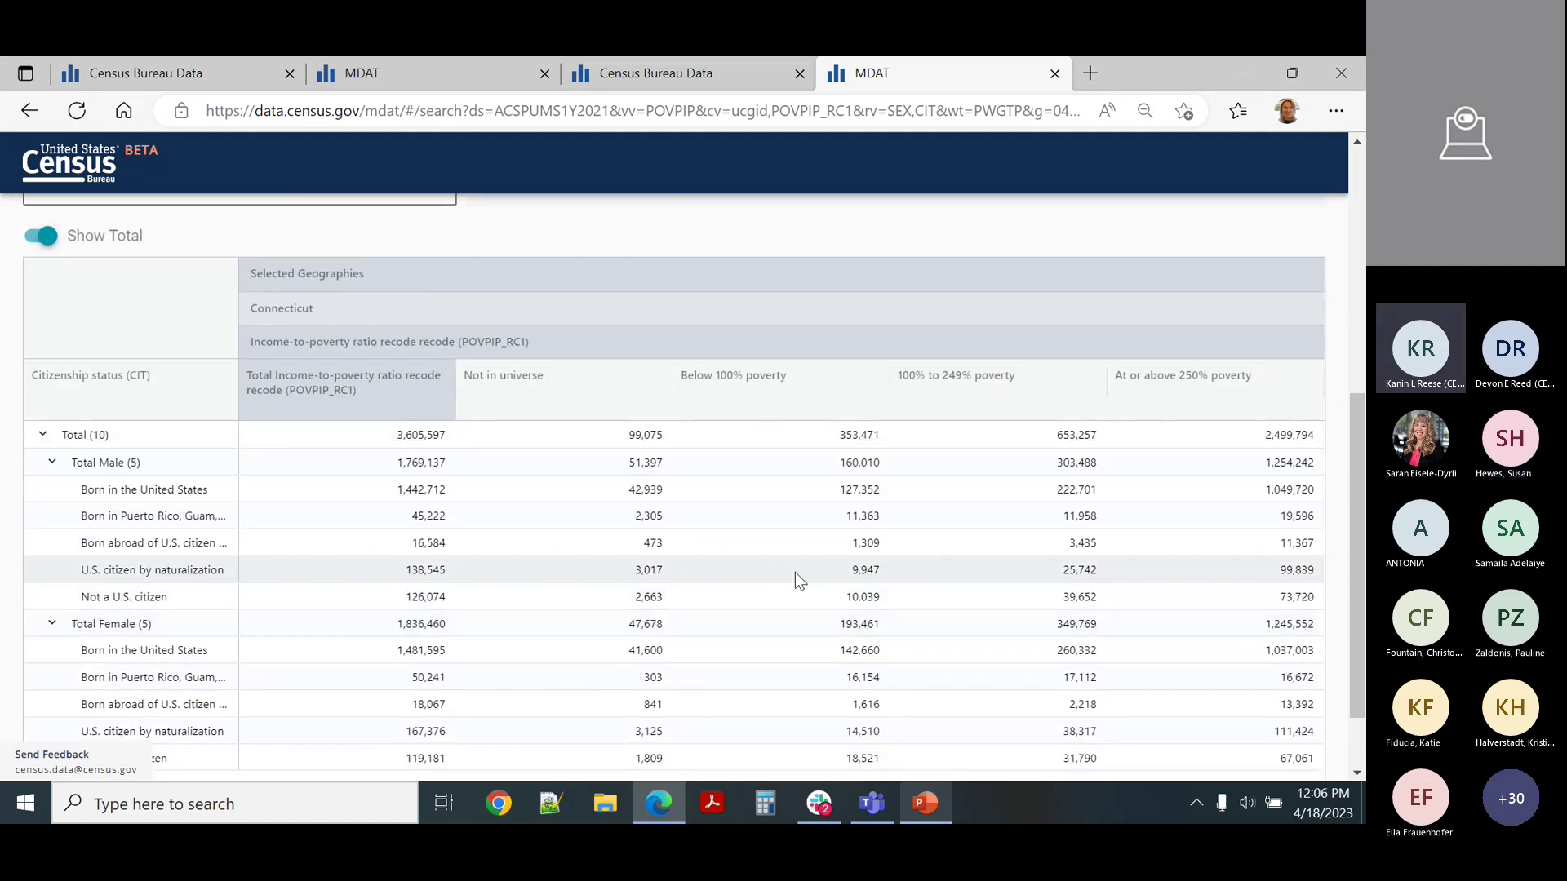
scroll(800, 573, down, 1)
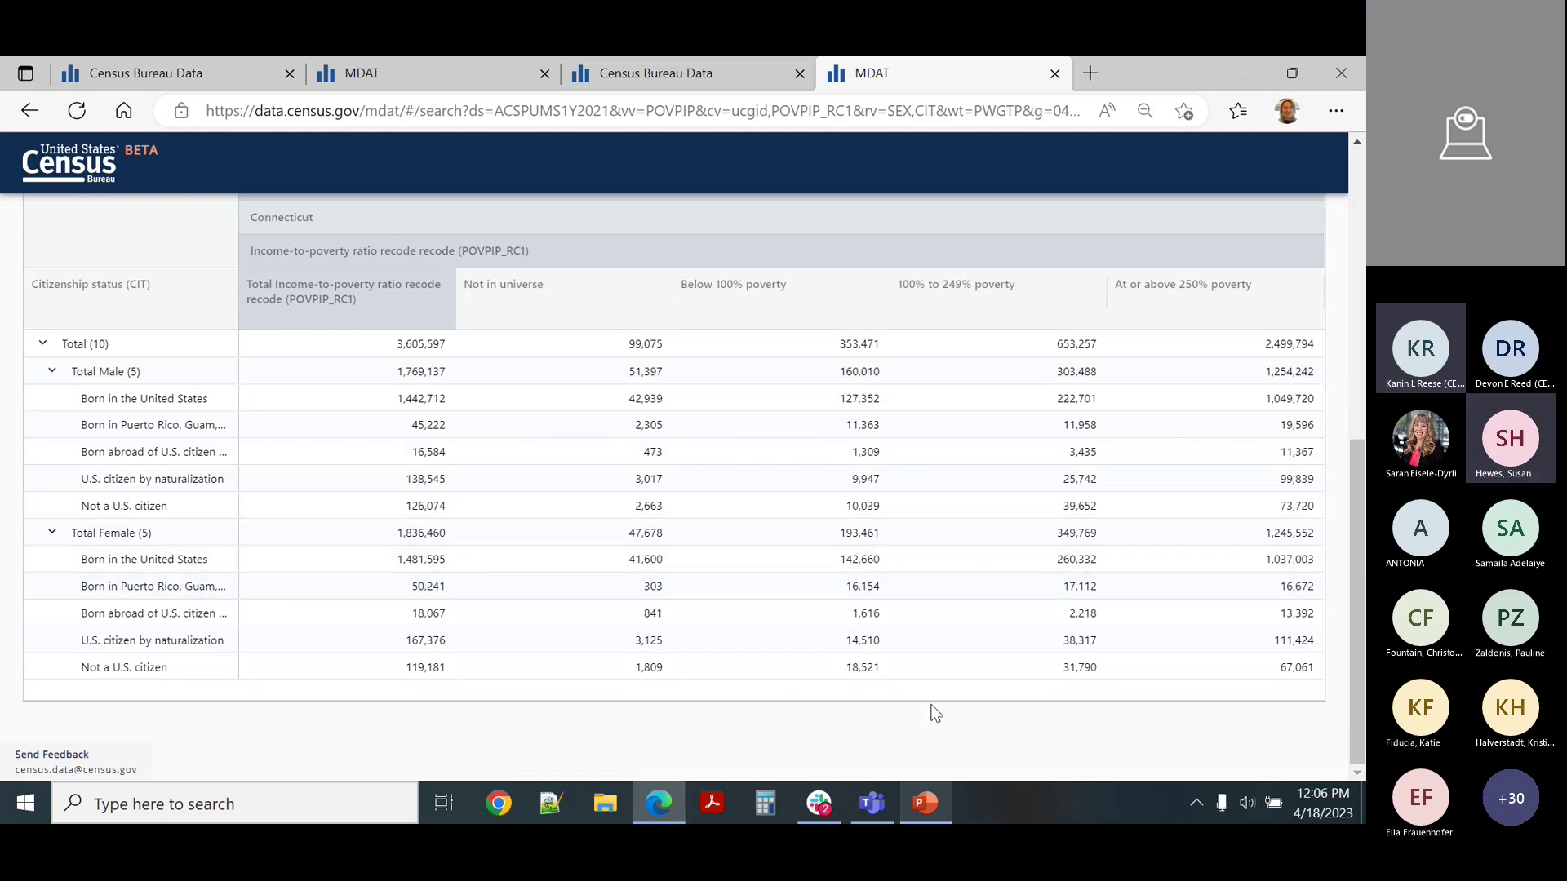
- Return to the data.census.gov home page and open the microdata tool for a new table
scroll(568, 598, up, 8)
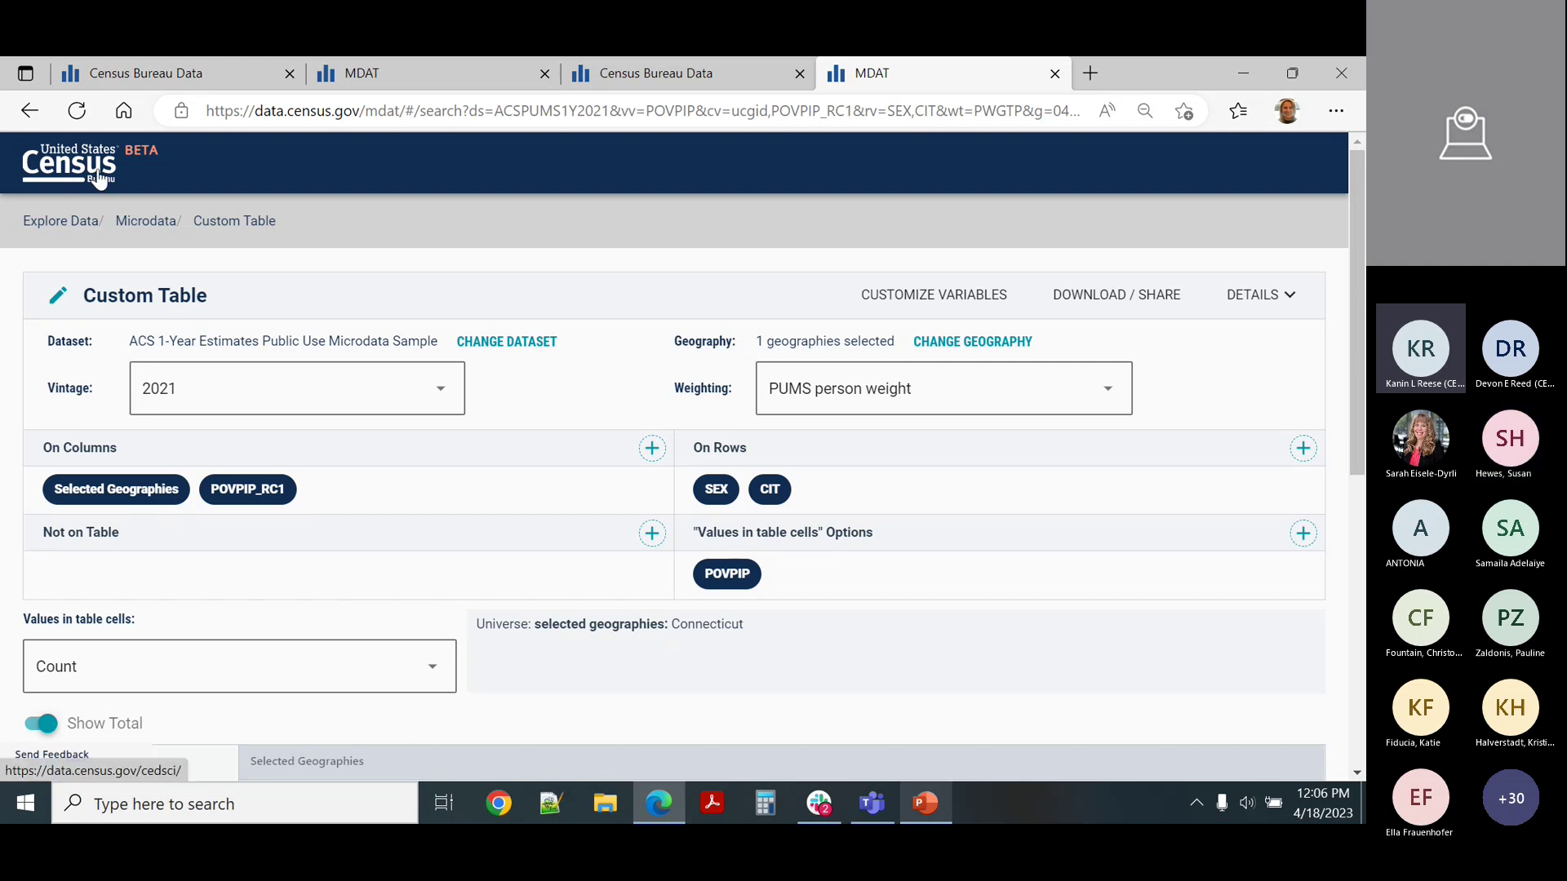
click(96, 178)
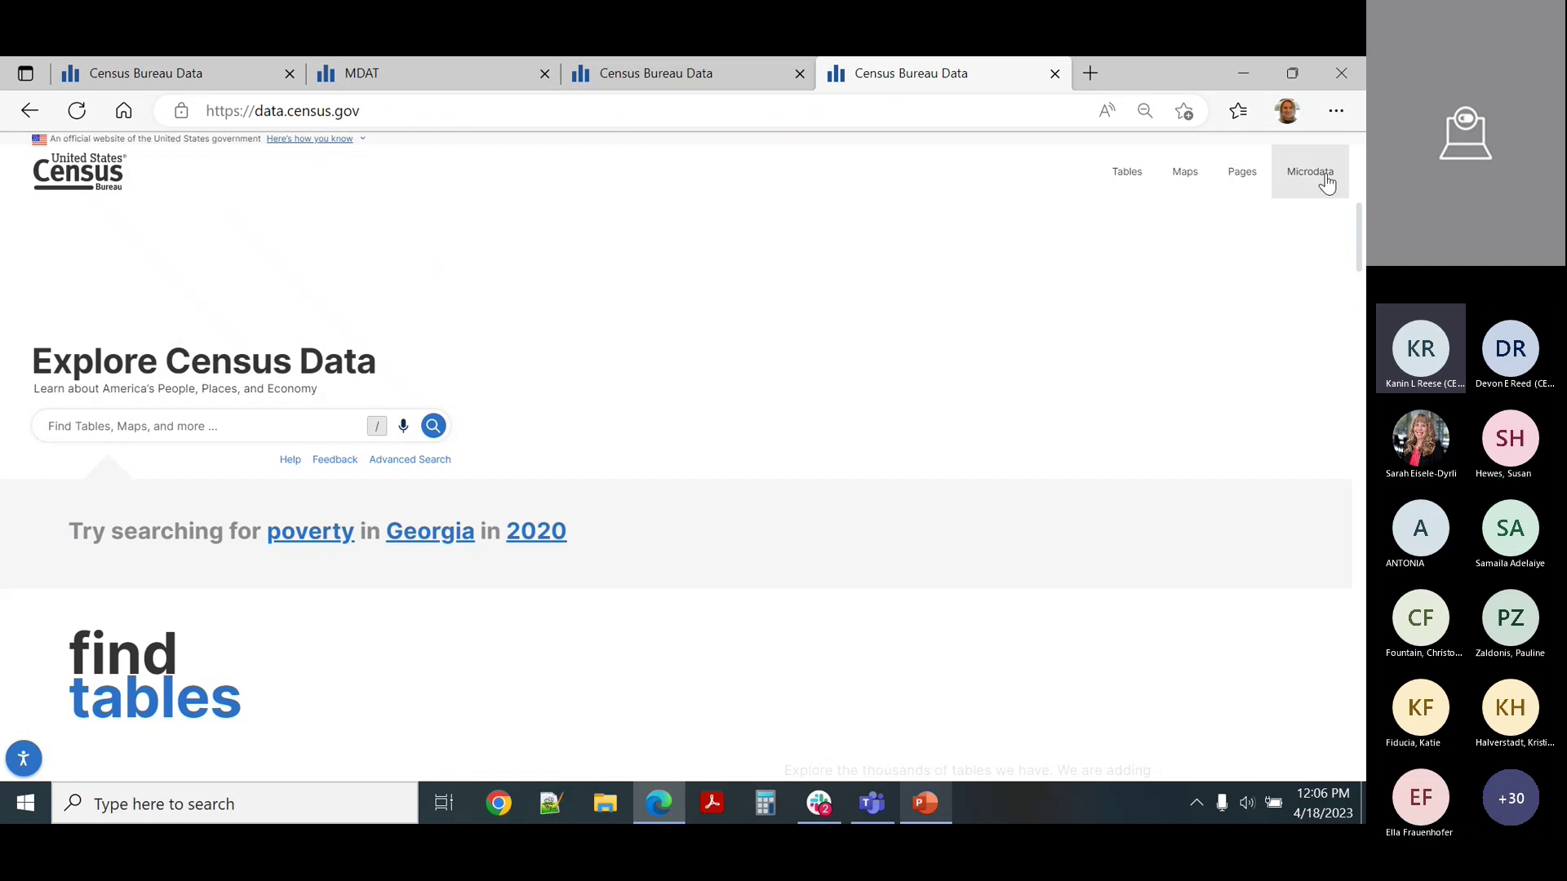
click(1326, 182)
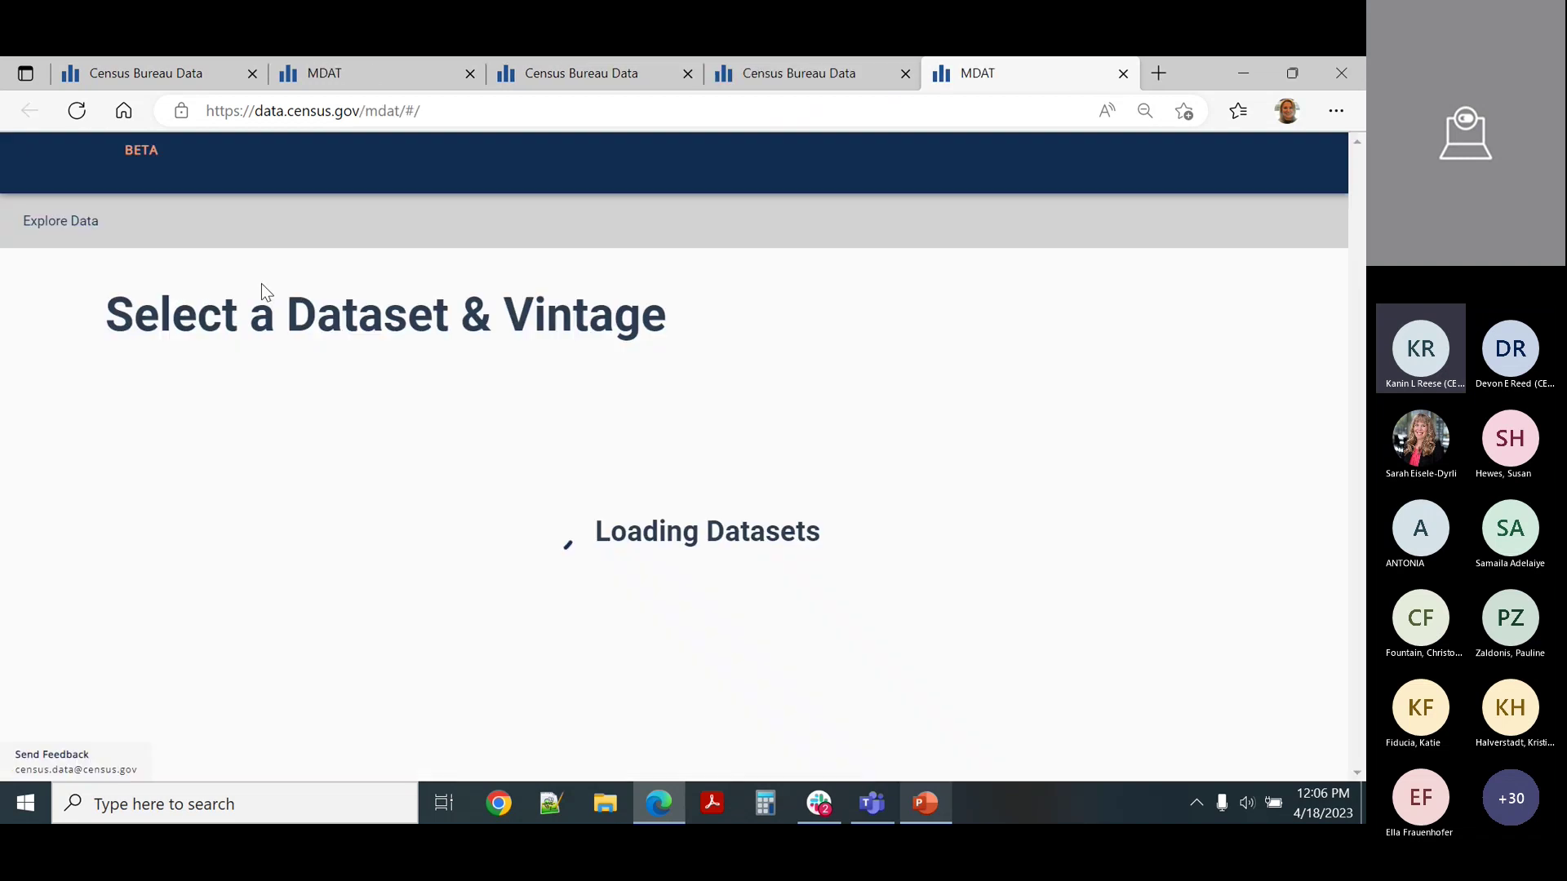
- Switch to the PowerPoint presentation and view slides 66 and 67 introducing Example 4, ancestry by age in Connecticut PUMAs
click(944, 806)
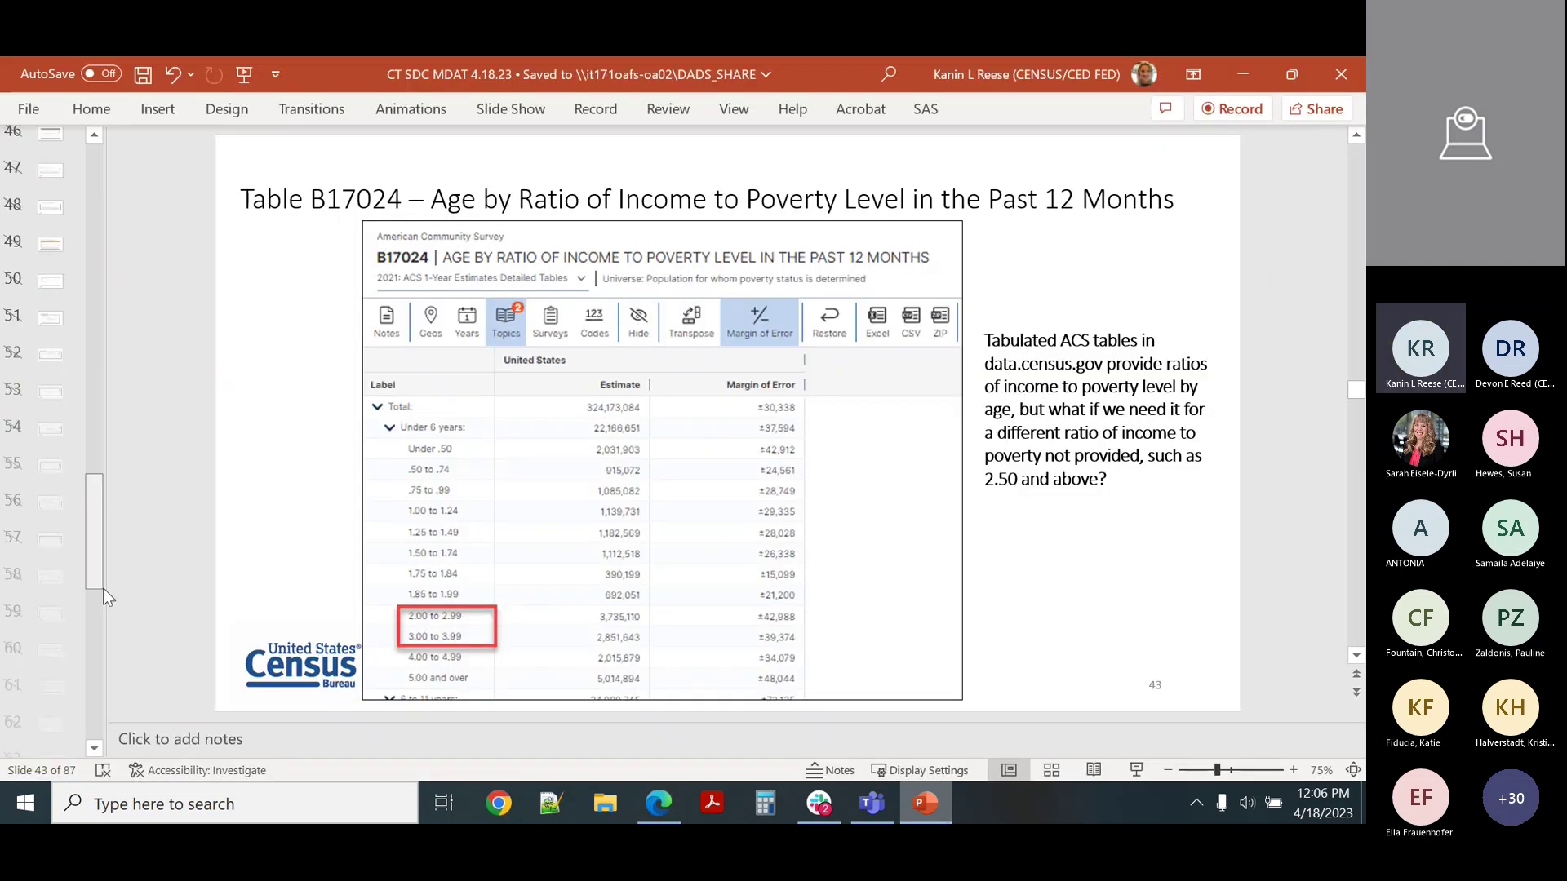
drag(103, 591, 105, 678)
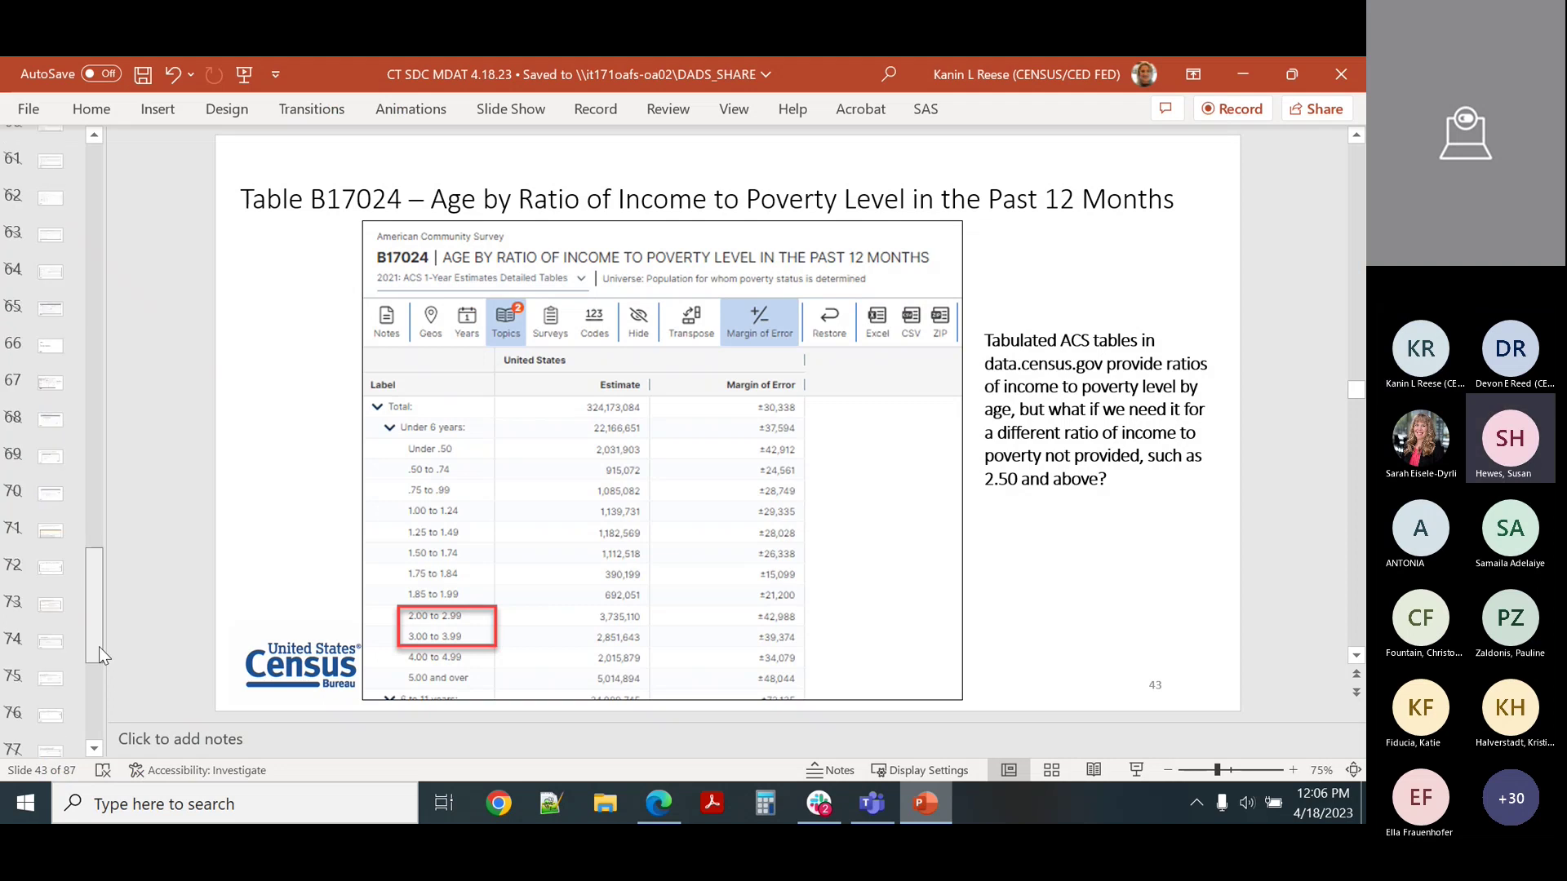
click(47, 364)
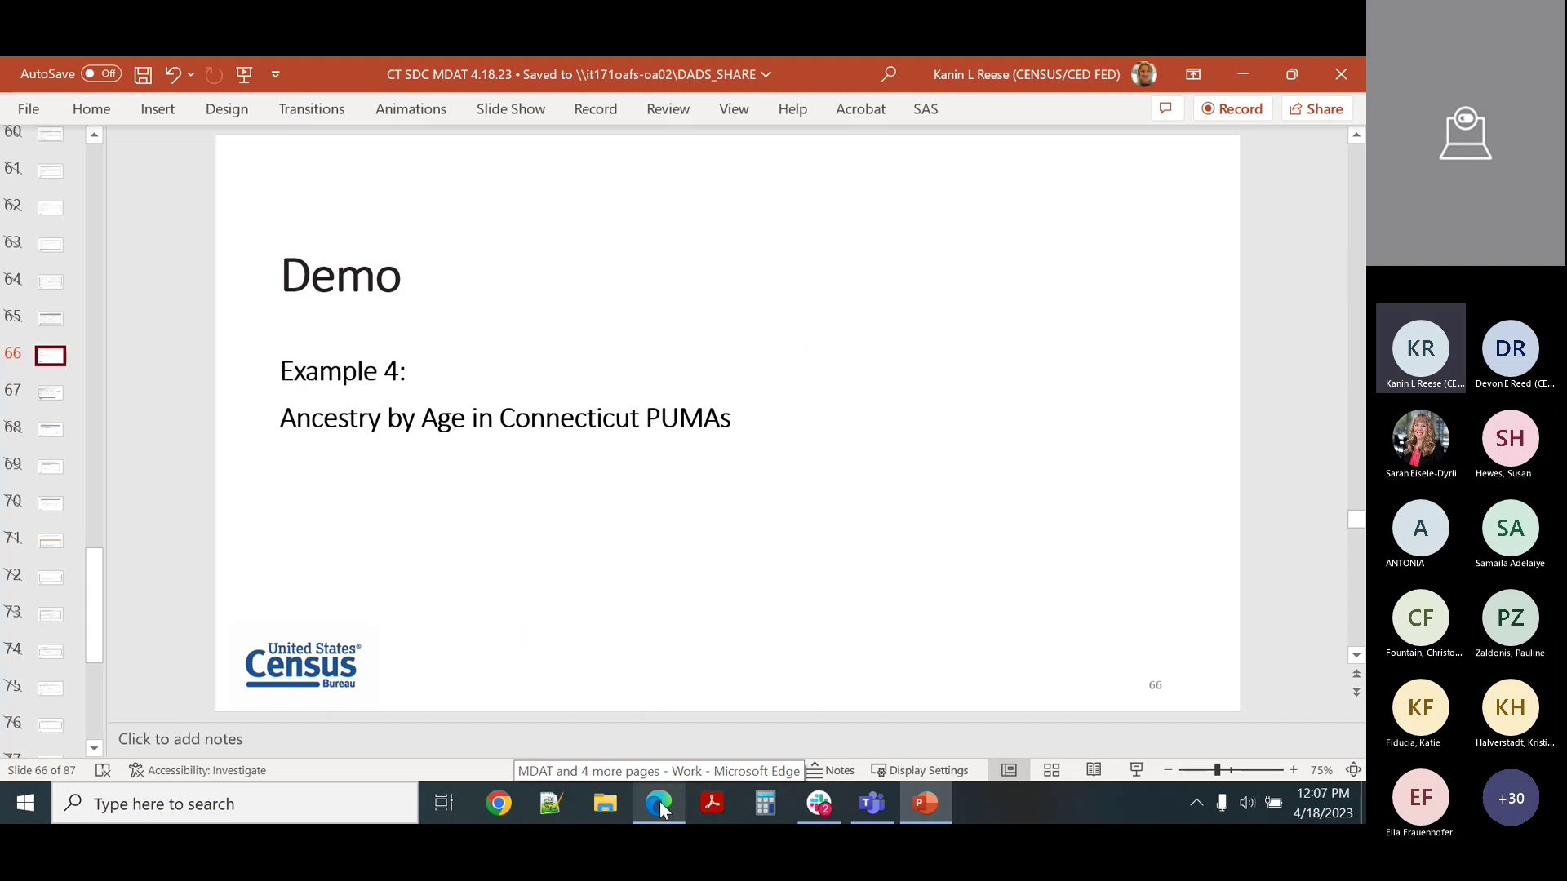
click(47, 395)
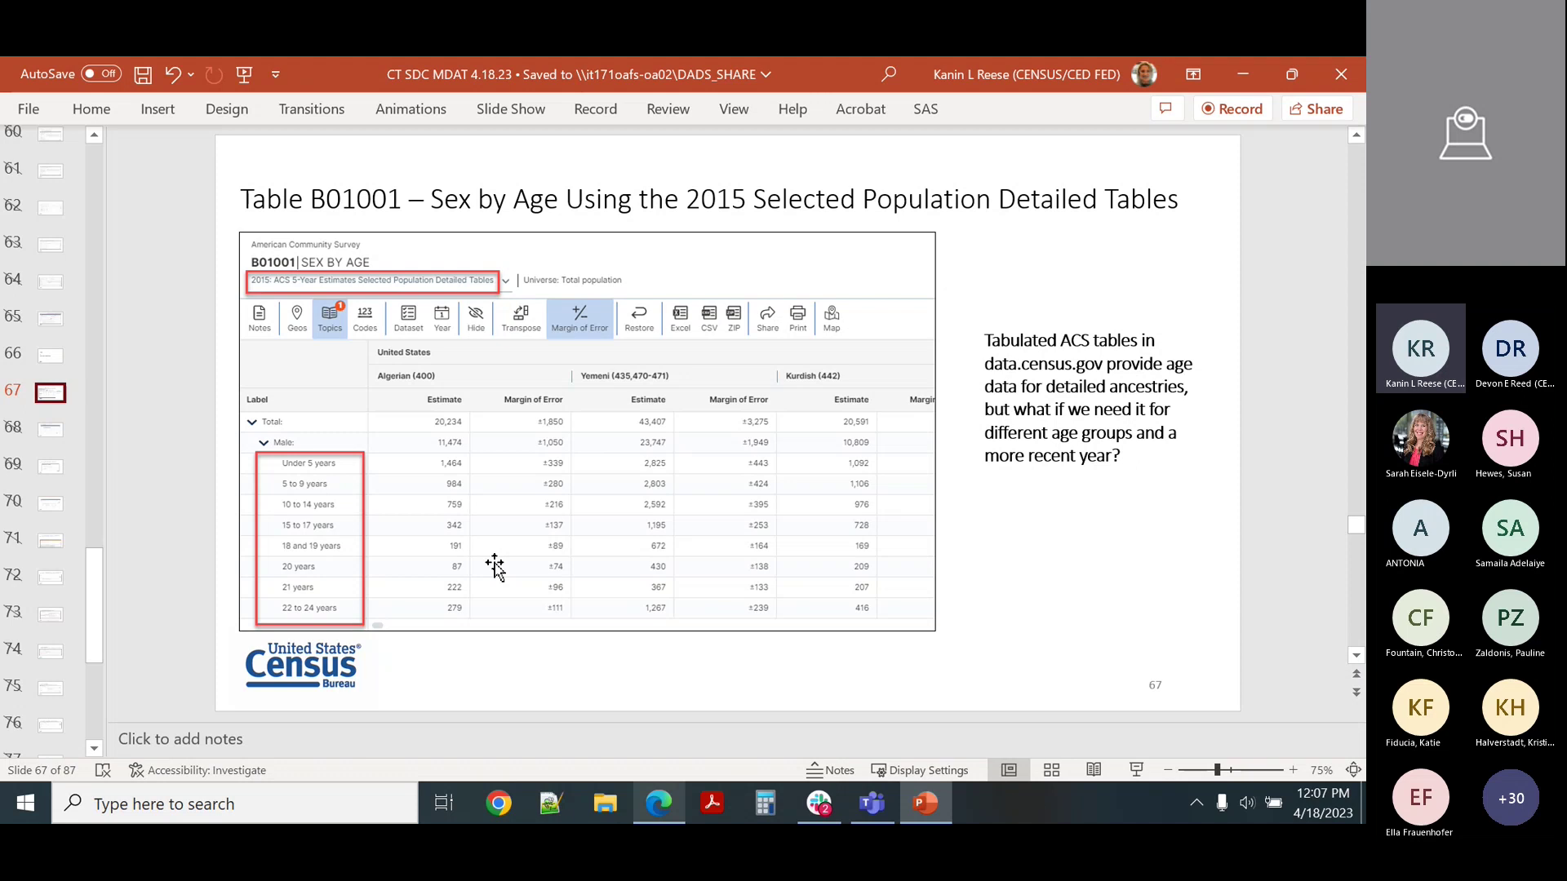
- Switch back to Edge and start a custom table from the 2021 ACS 1-Year Estimates Public Use Microdata Sample
click(658, 804)
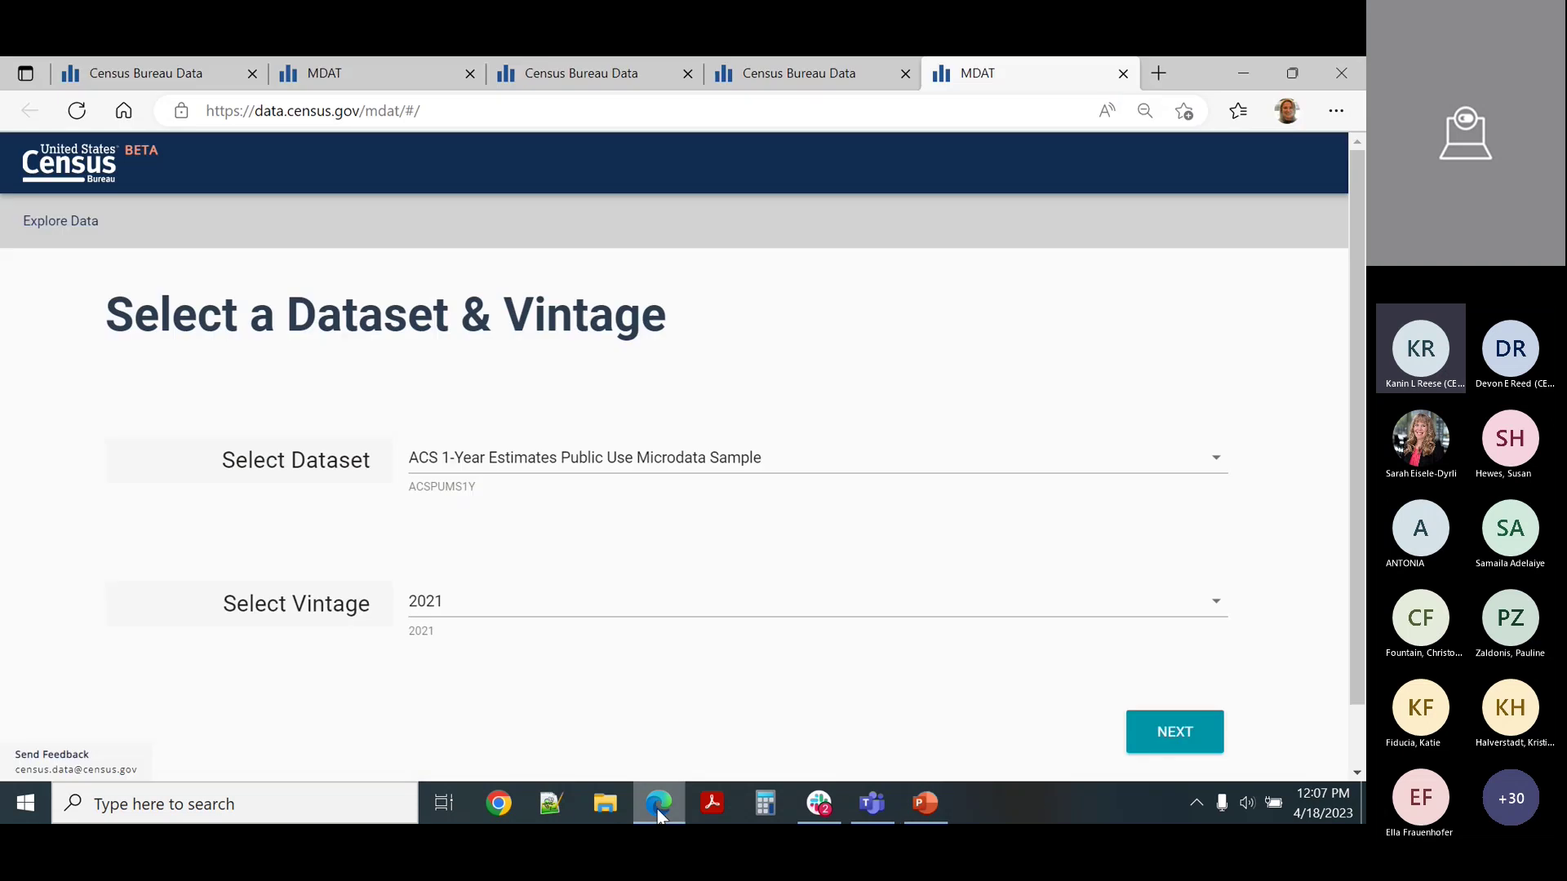
click(1167, 738)
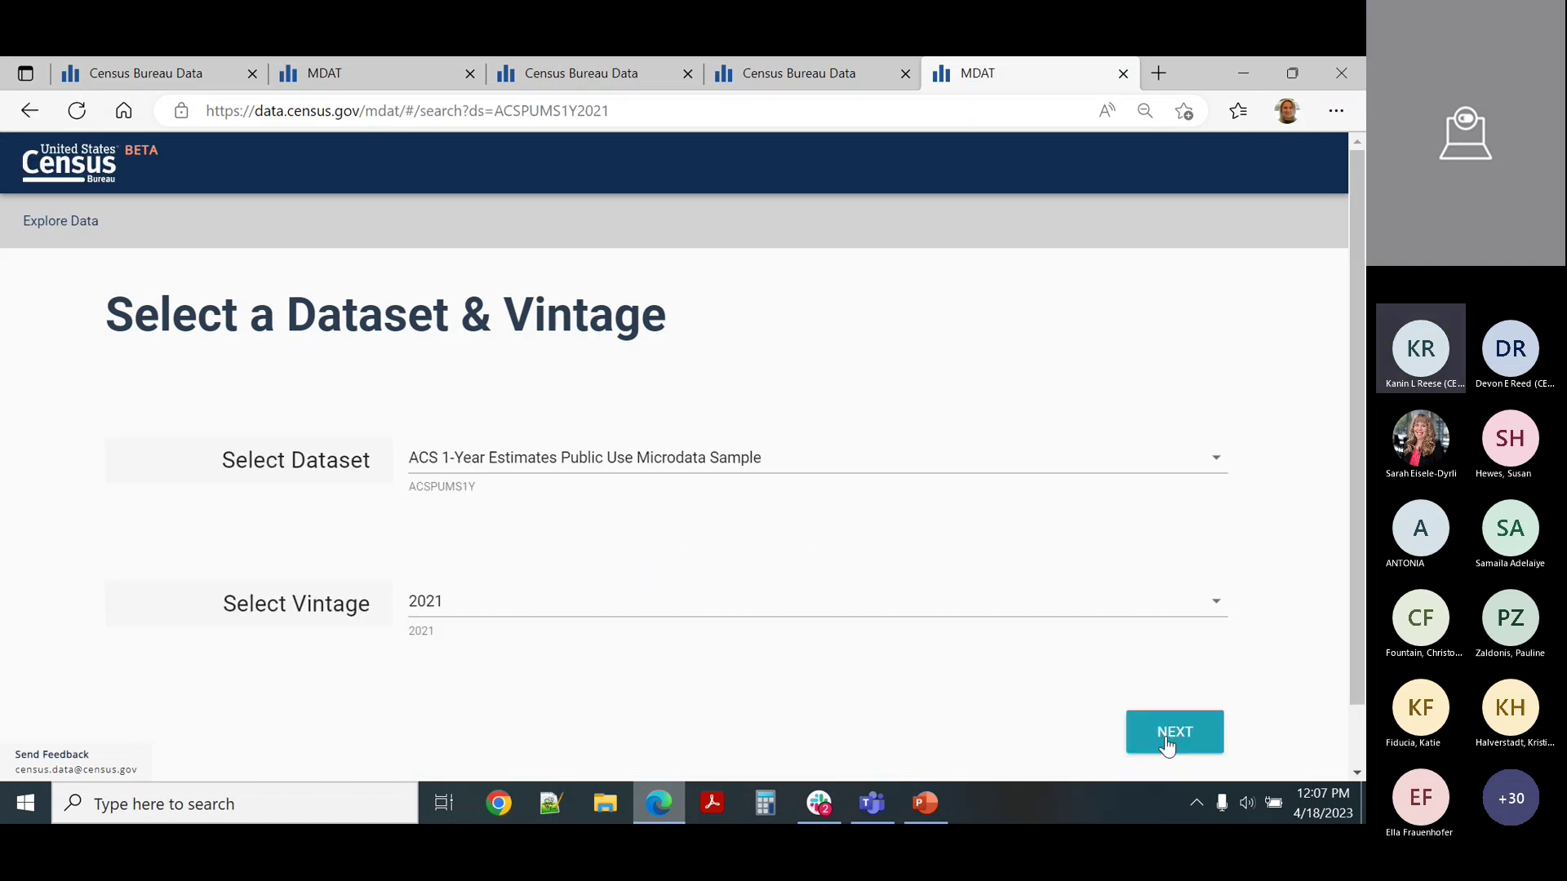
click(1167, 735)
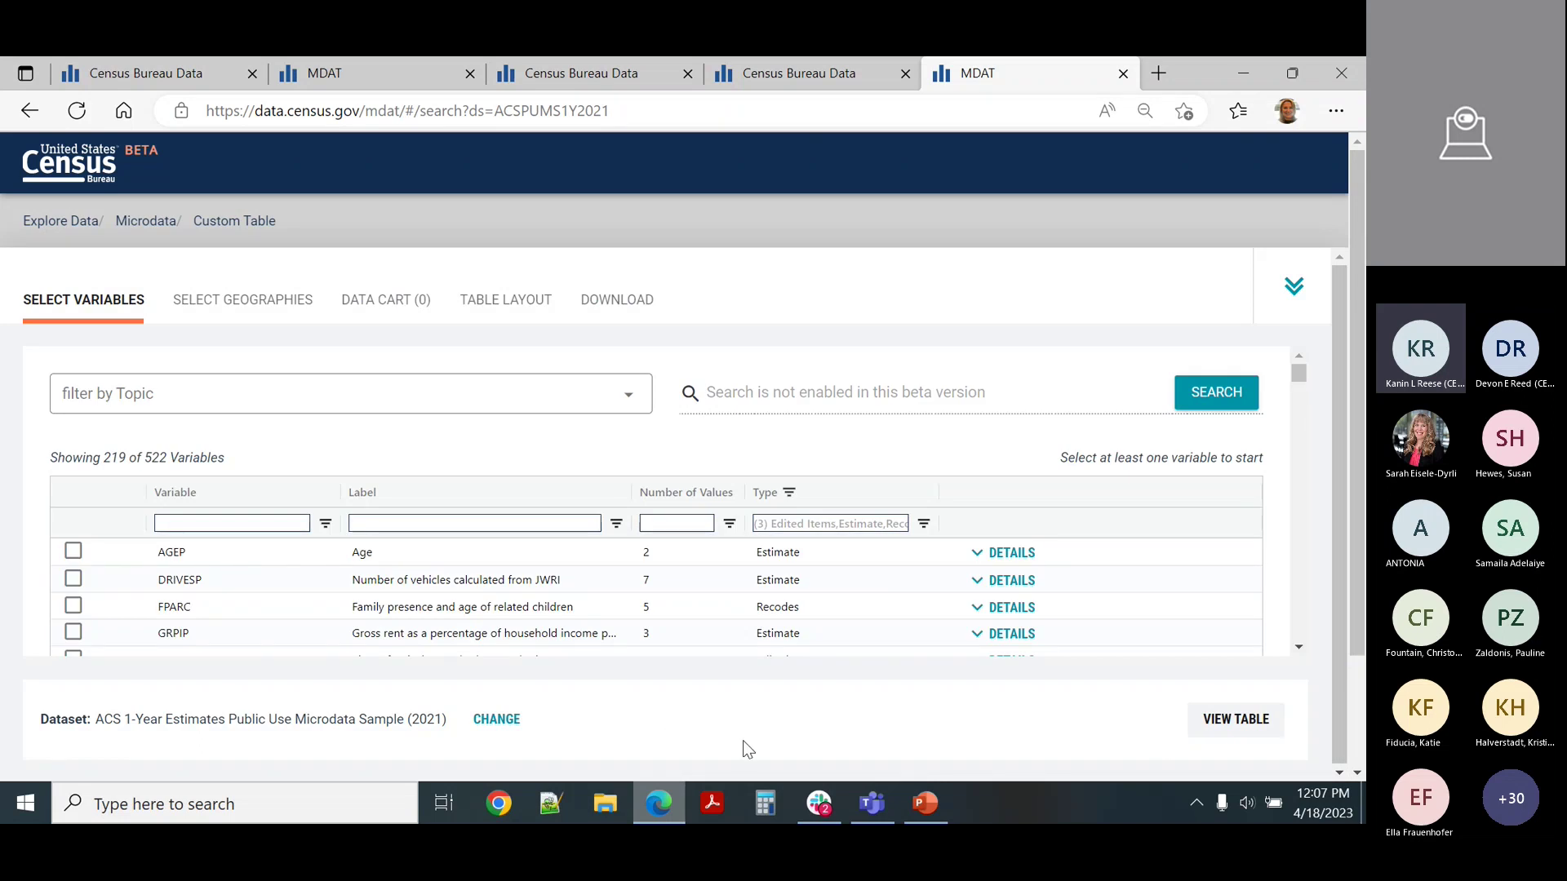
- Check the details of the Age variable (AGEP) and add it to the data cart
click(1002, 555)
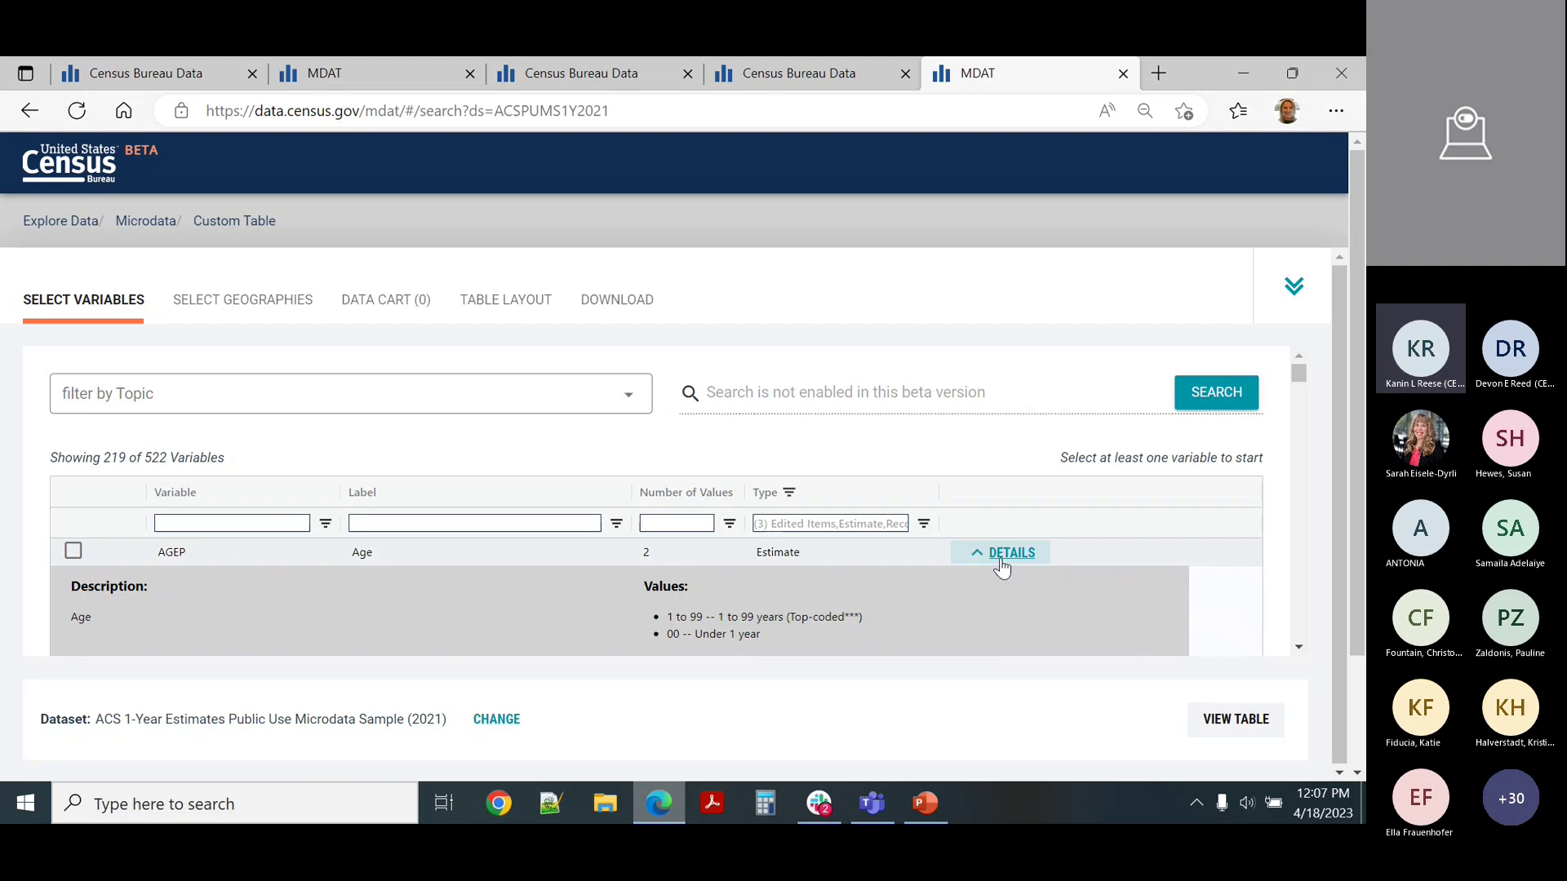
click(1000, 558)
click(73, 552)
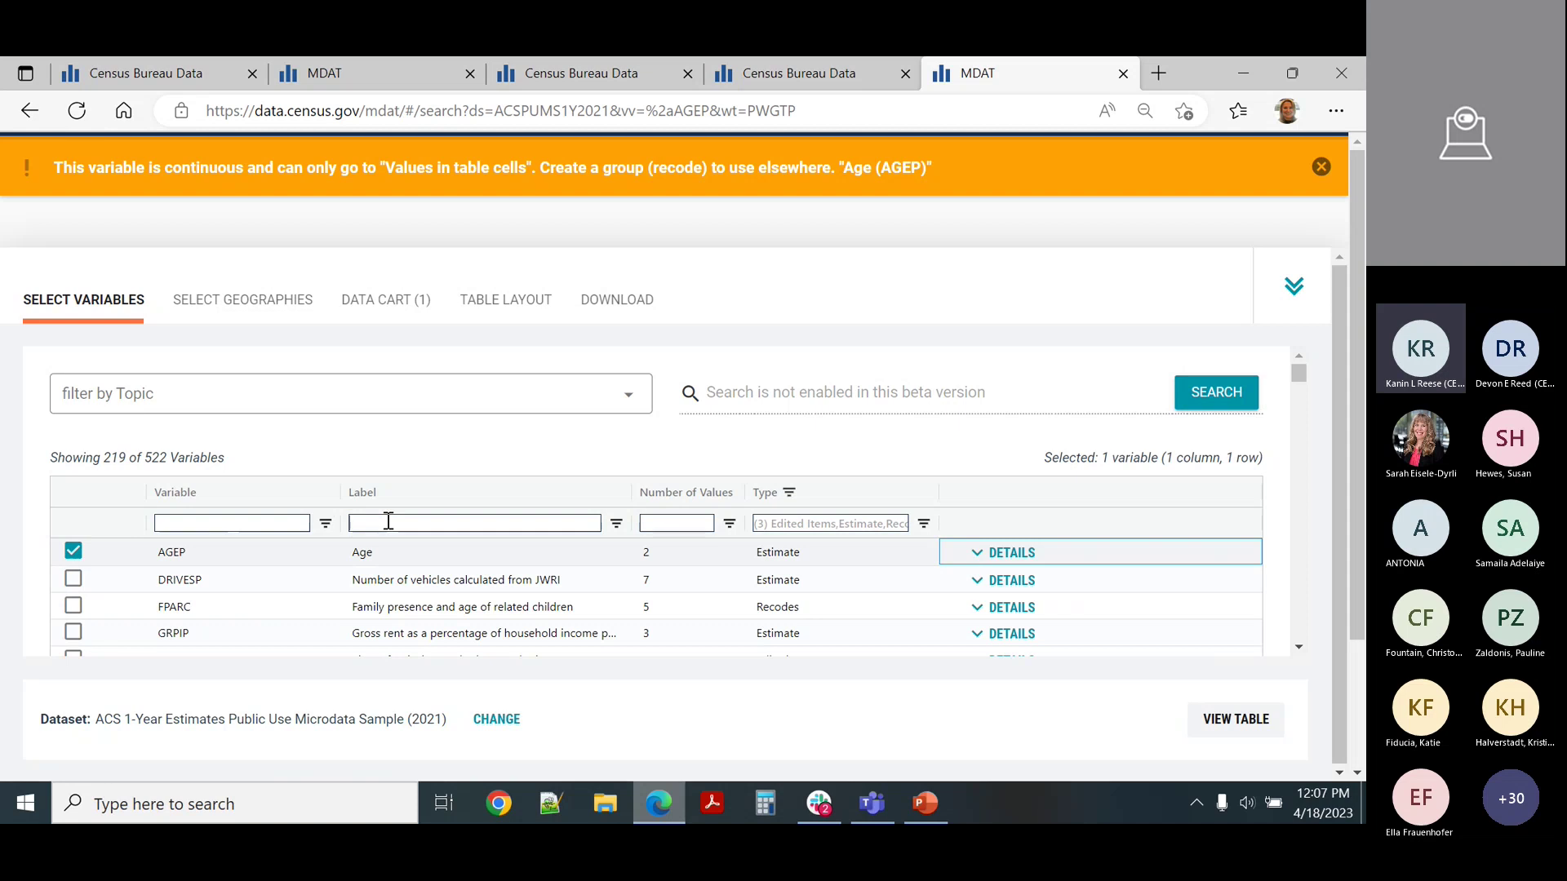
text(ancerty)
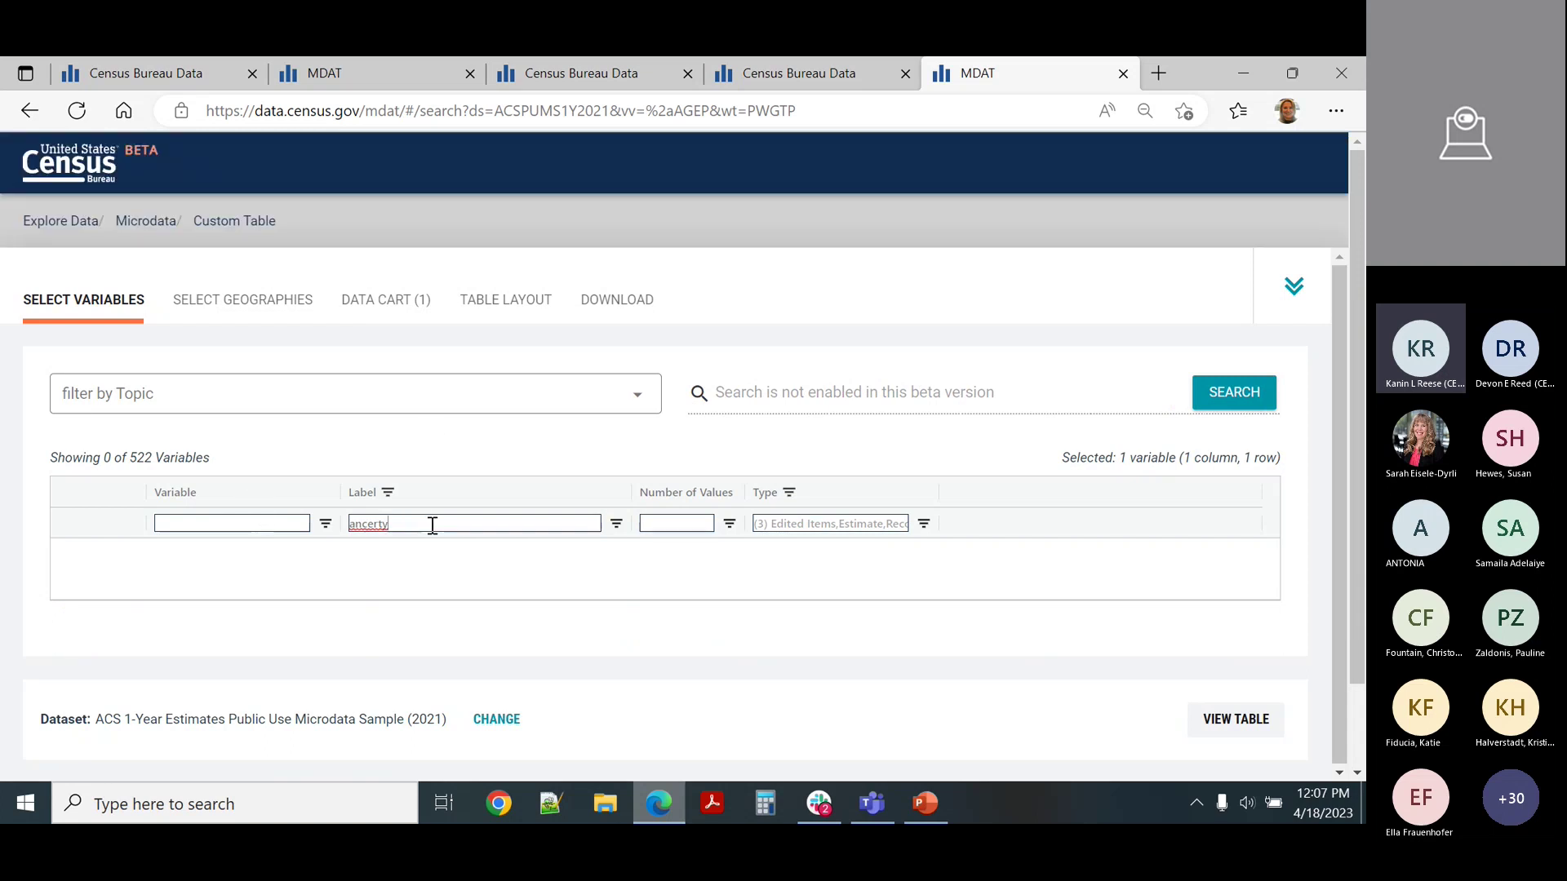
key(BackSpace)
key(BackSpace)
key(BackSpace)
key(BackSpace)
key(BackSpace)
key(BackSpace)
key(BackSpace)
- Filter the variables by the name anc1p, review the ANC1P ancestry values and add ANC1P to the data cart
click(234, 523)
text(anc1)
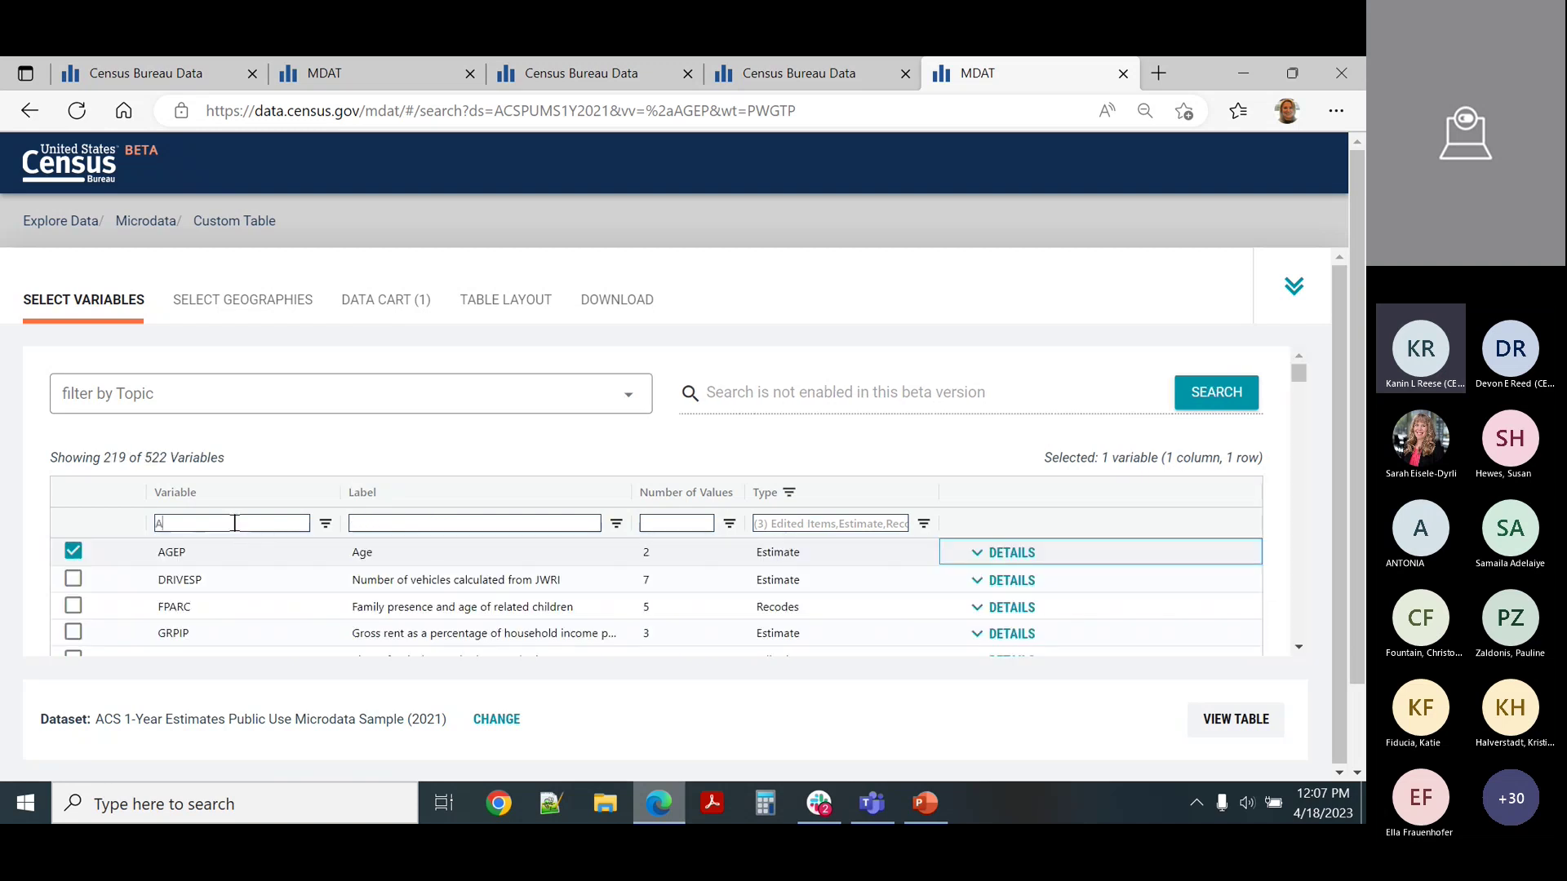
text(p)
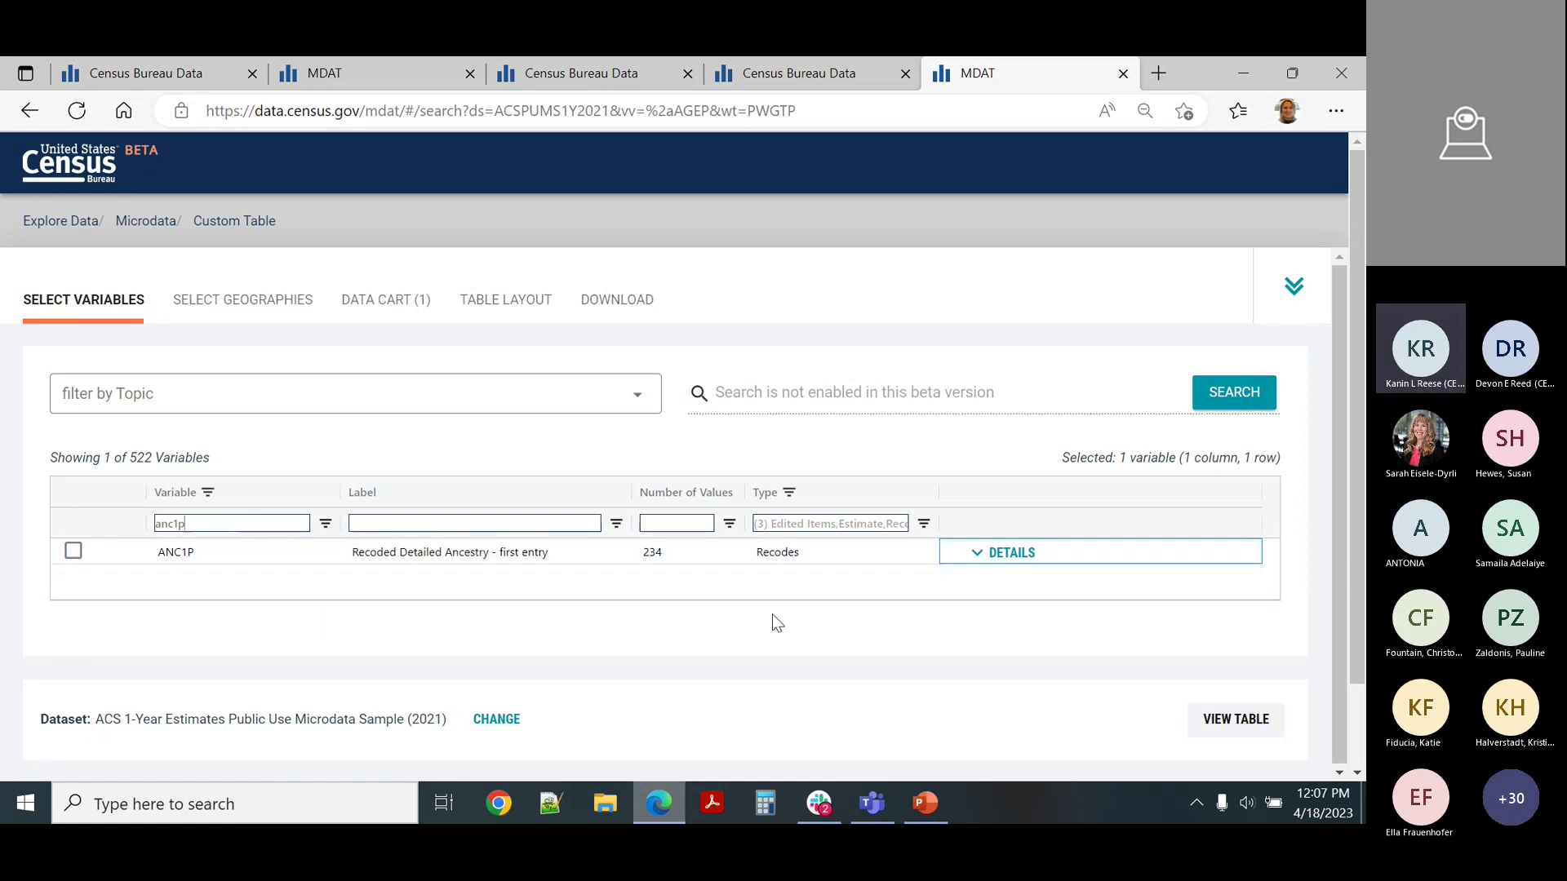
click(991, 555)
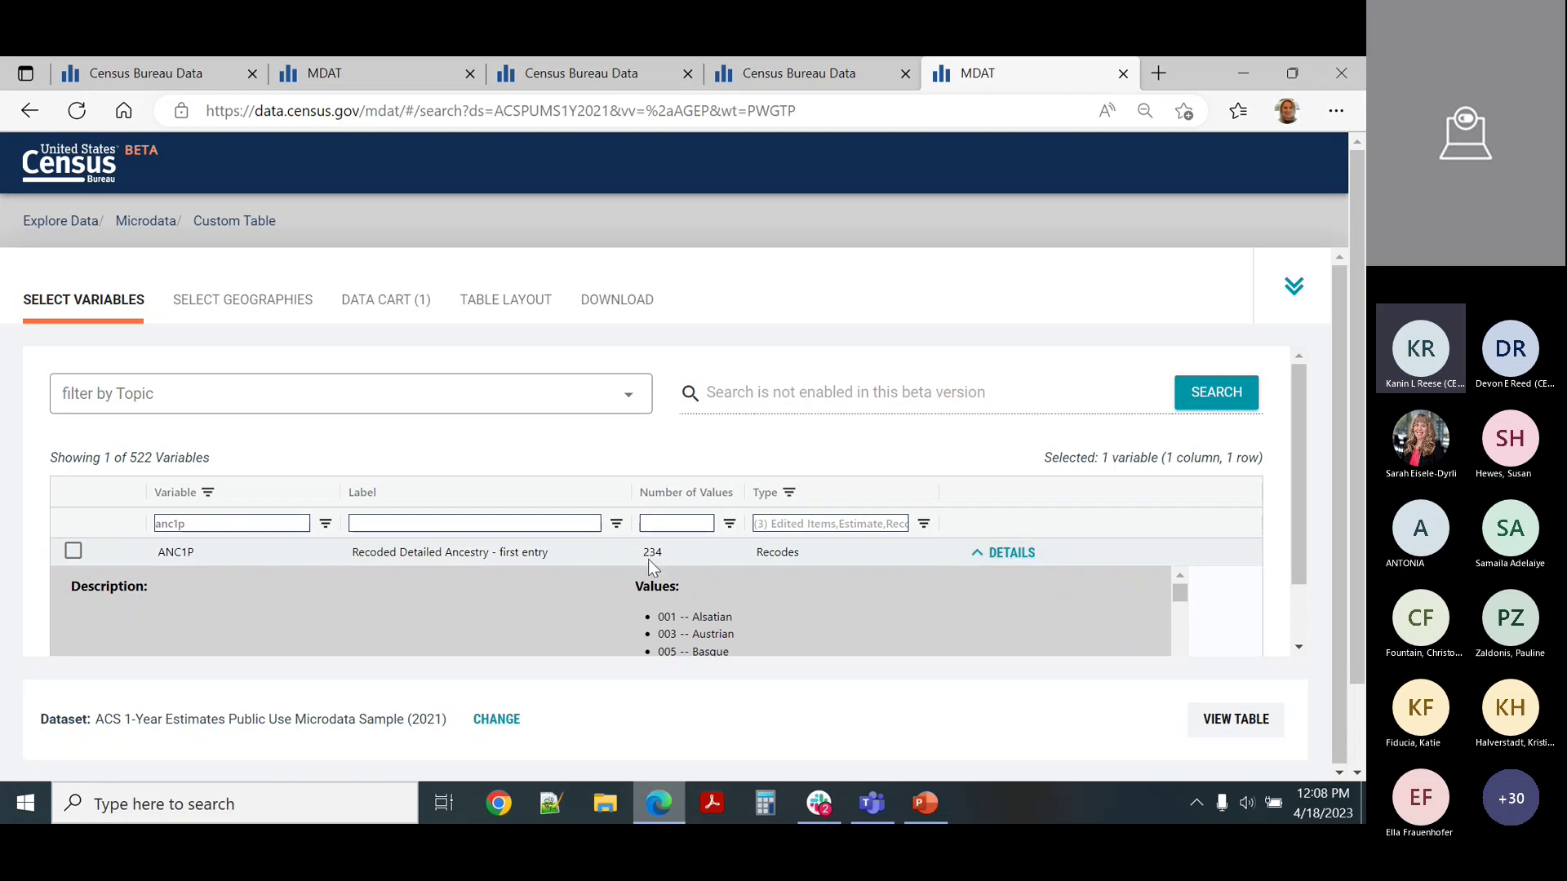
scroll(894, 609, down, 2)
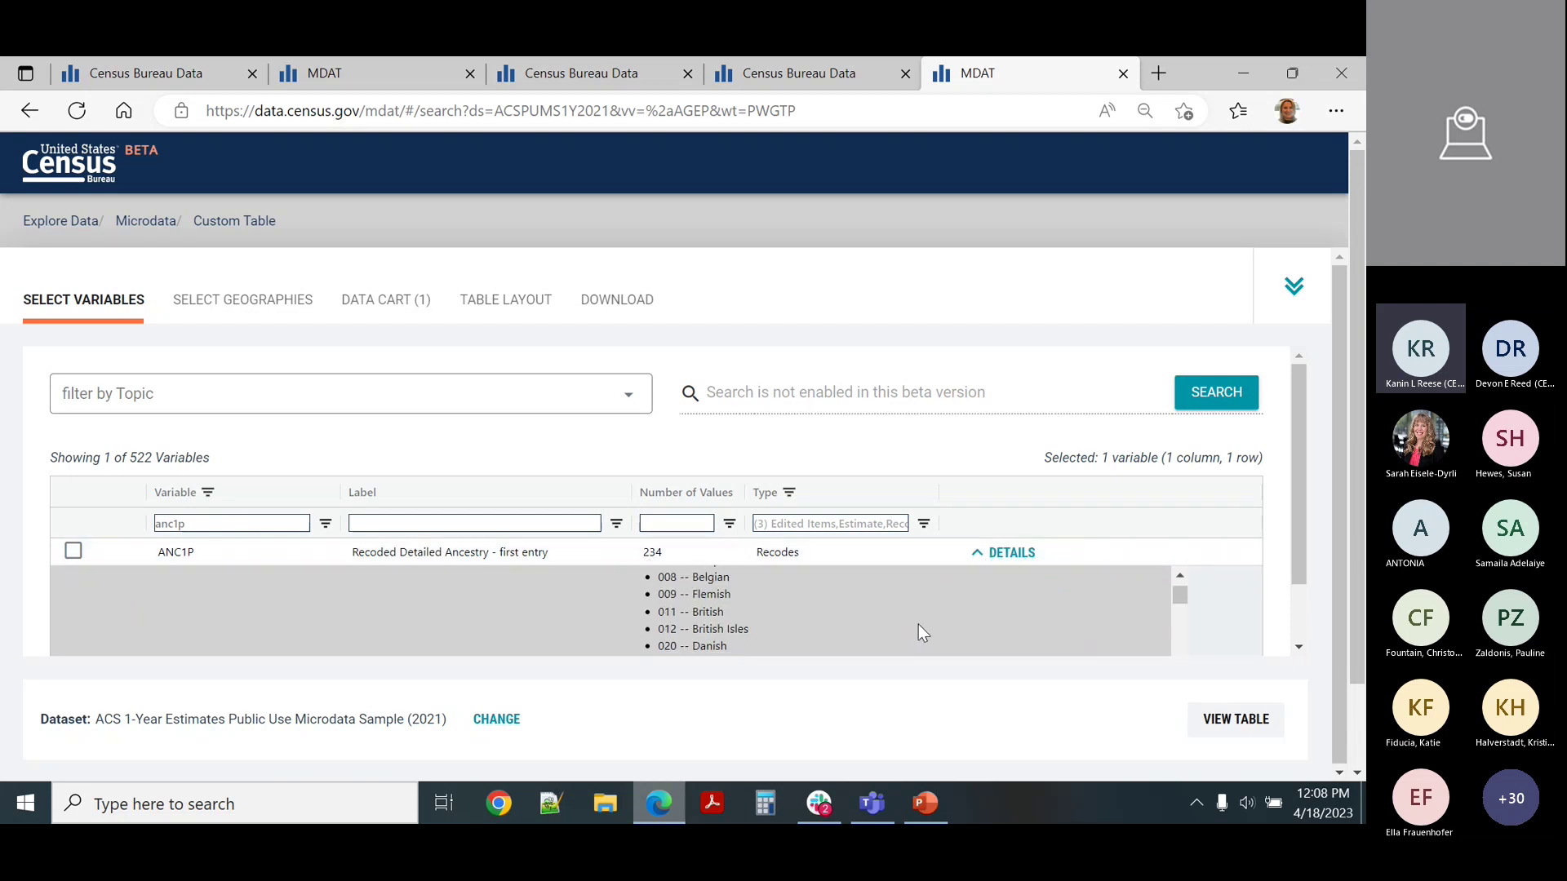
scroll(918, 625, down, 3)
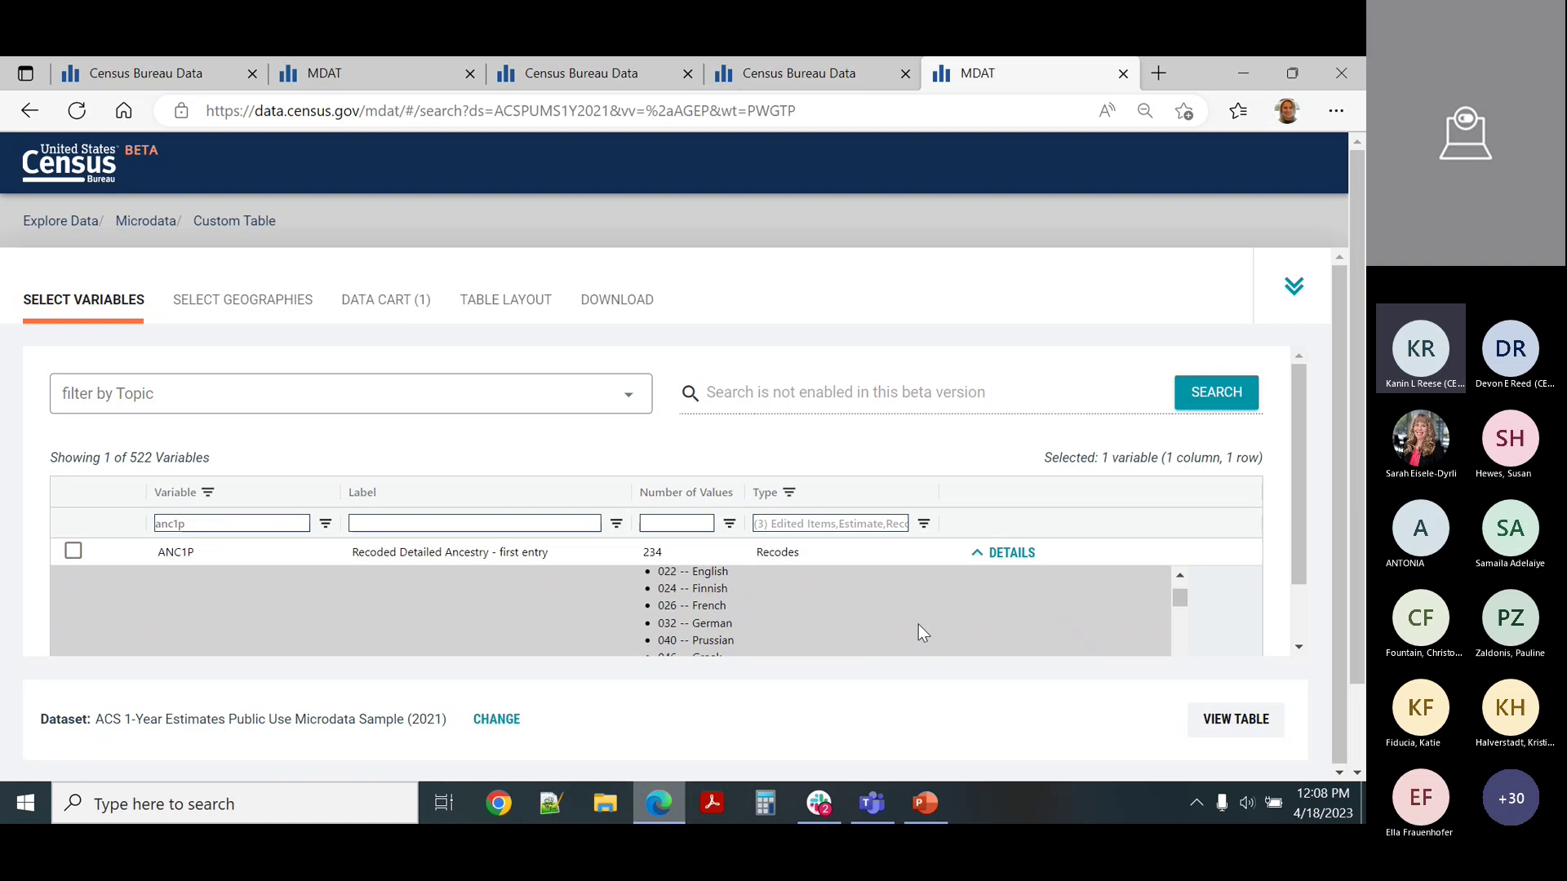
click(73, 551)
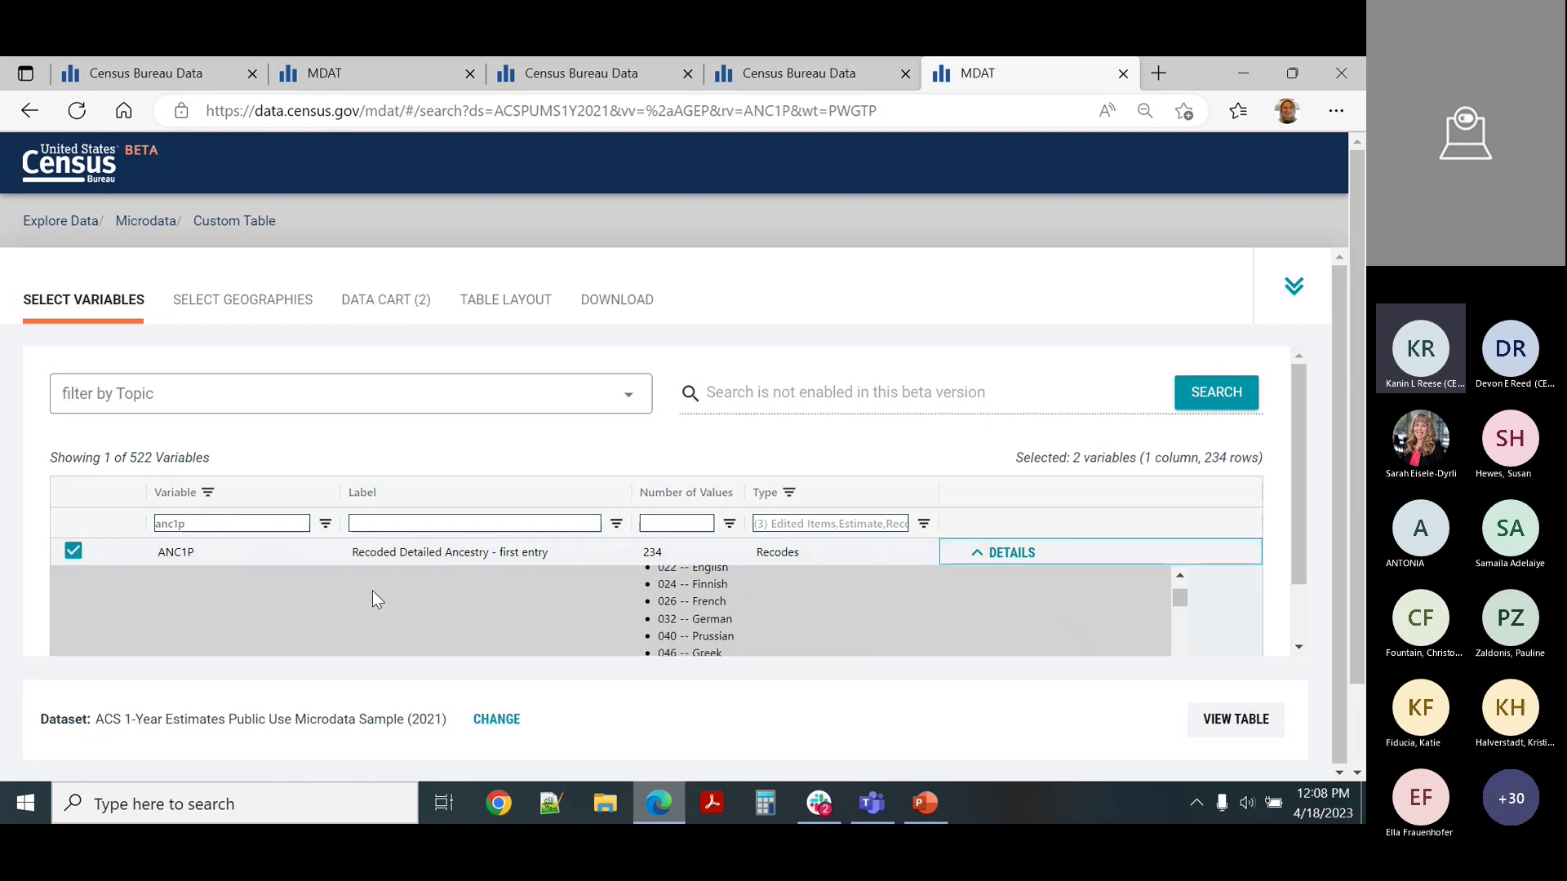
- List Connecticut's Public Use Microdata Areas (PUMAs) in the geography selection
click(236, 302)
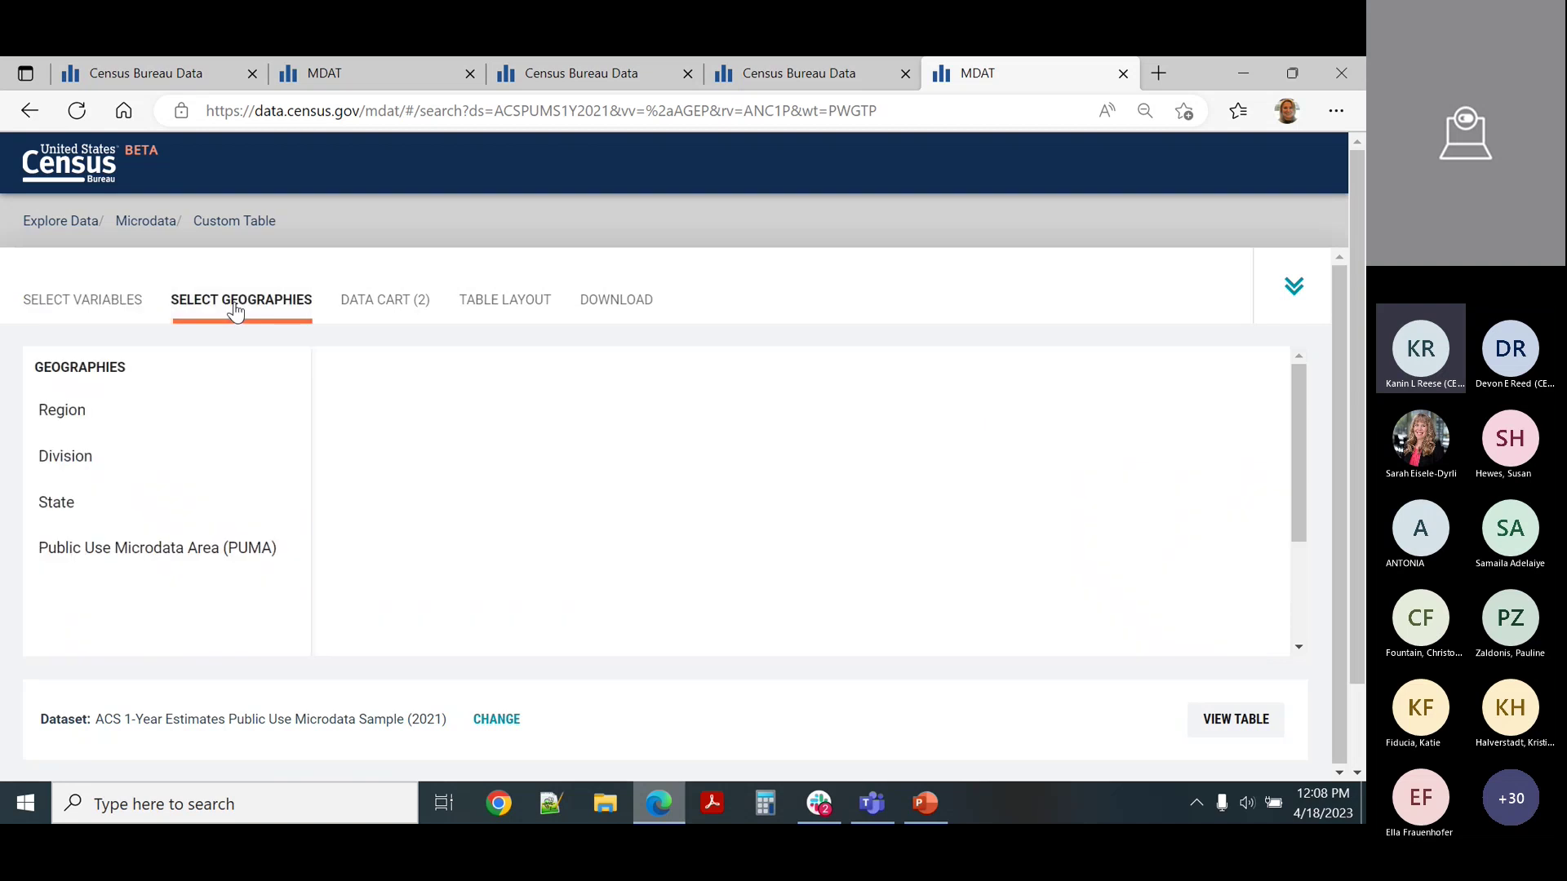
click(162, 555)
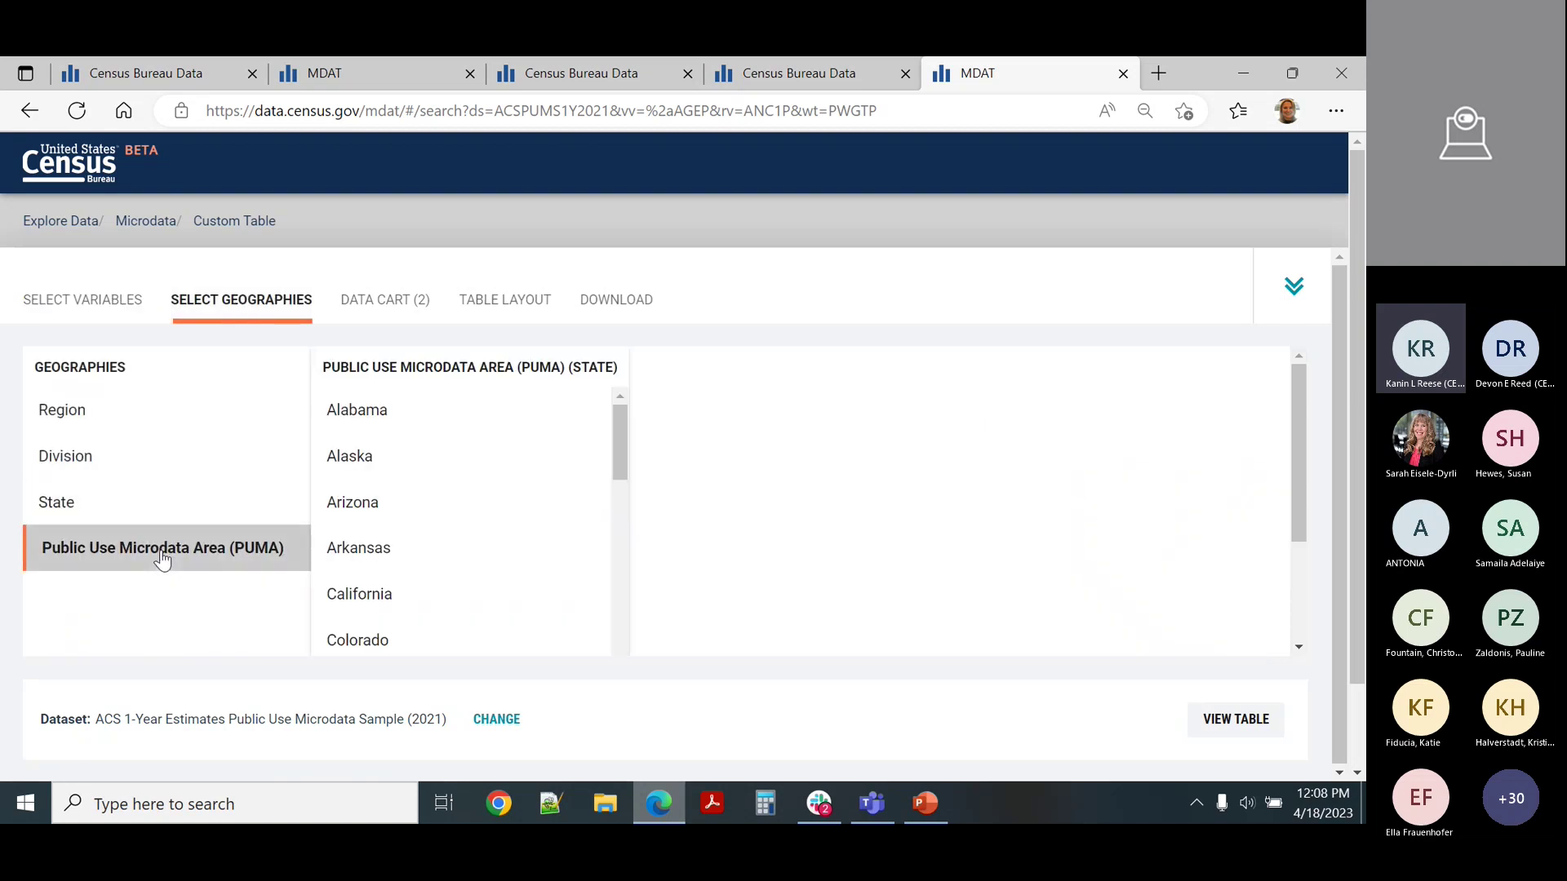
scroll(430, 589, down, 2)
scroll(479, 589, down, 2)
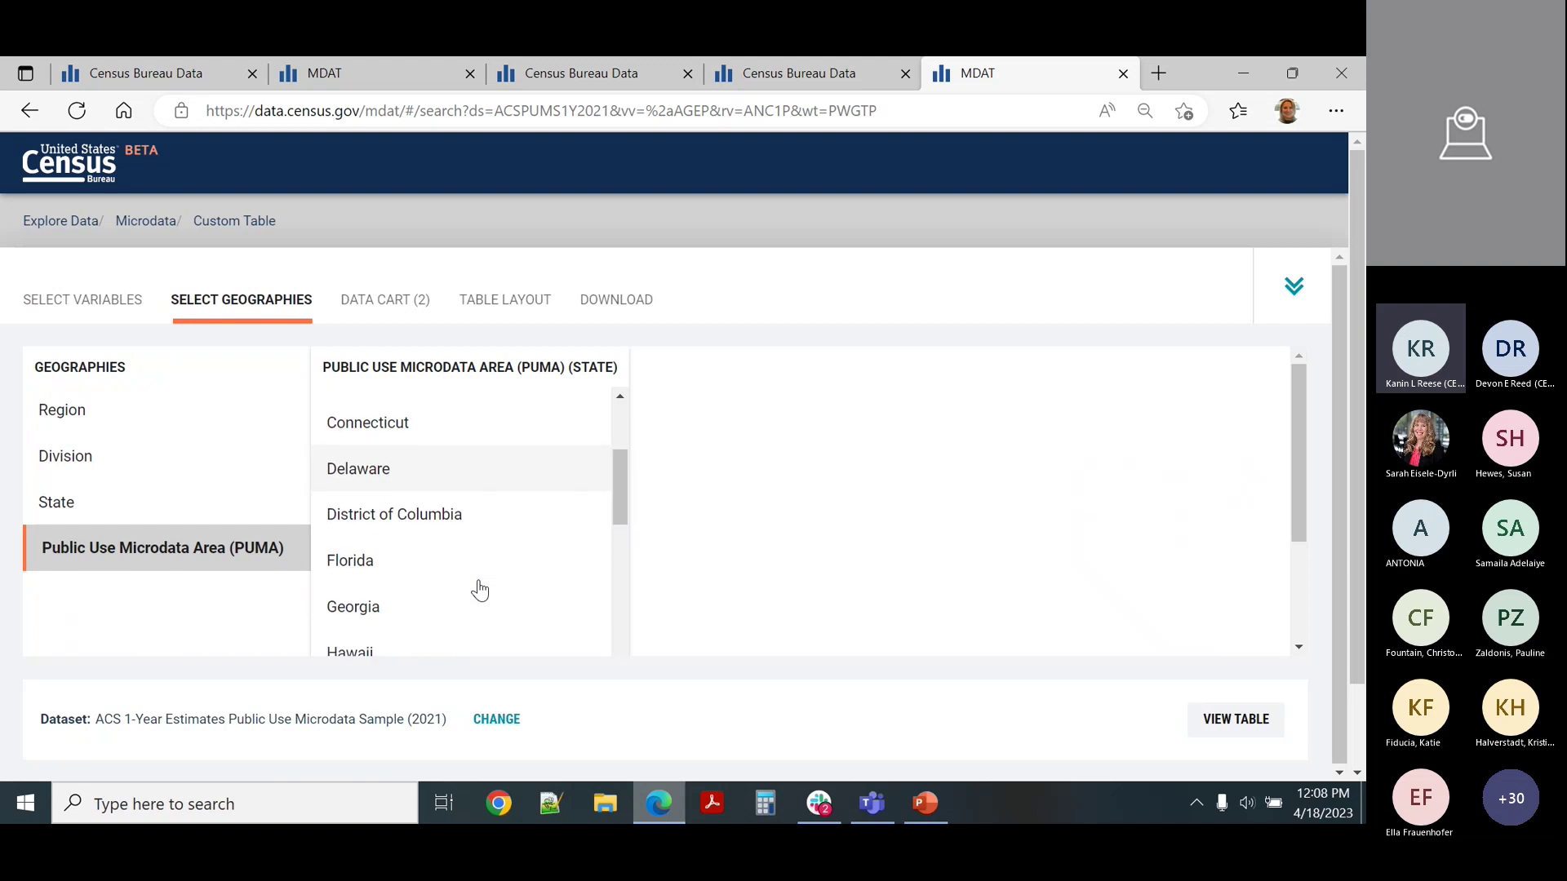
click(415, 426)
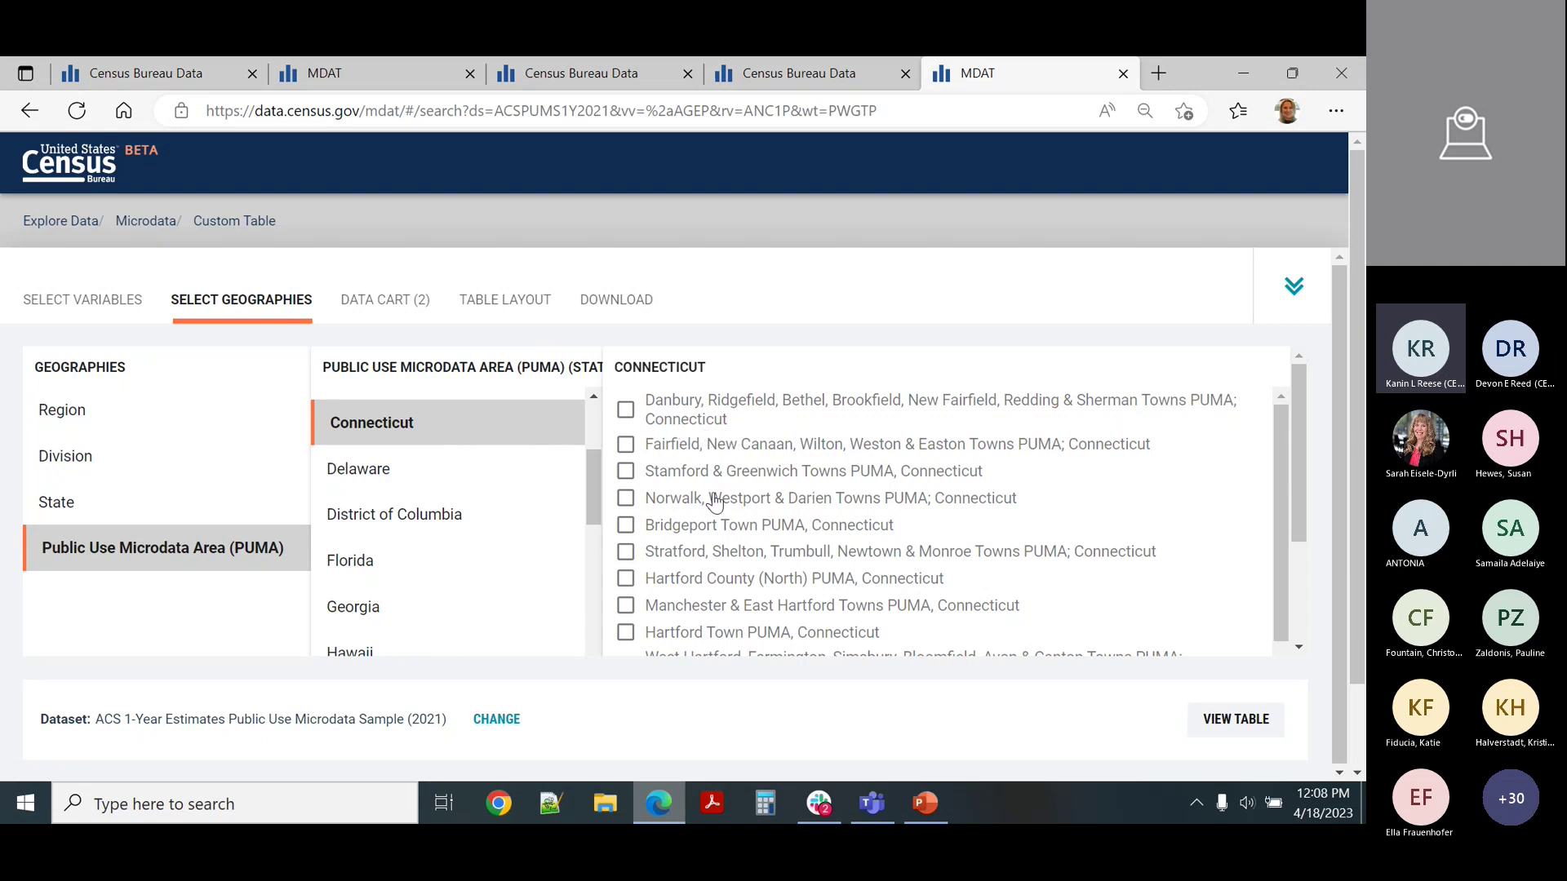
- Select the Danbury-Ridgefield, Stamford & Greenwich, Stratford-Shelton, Litchfield County and Middlesex County PUMAs and check the chosen geographies
click(642, 417)
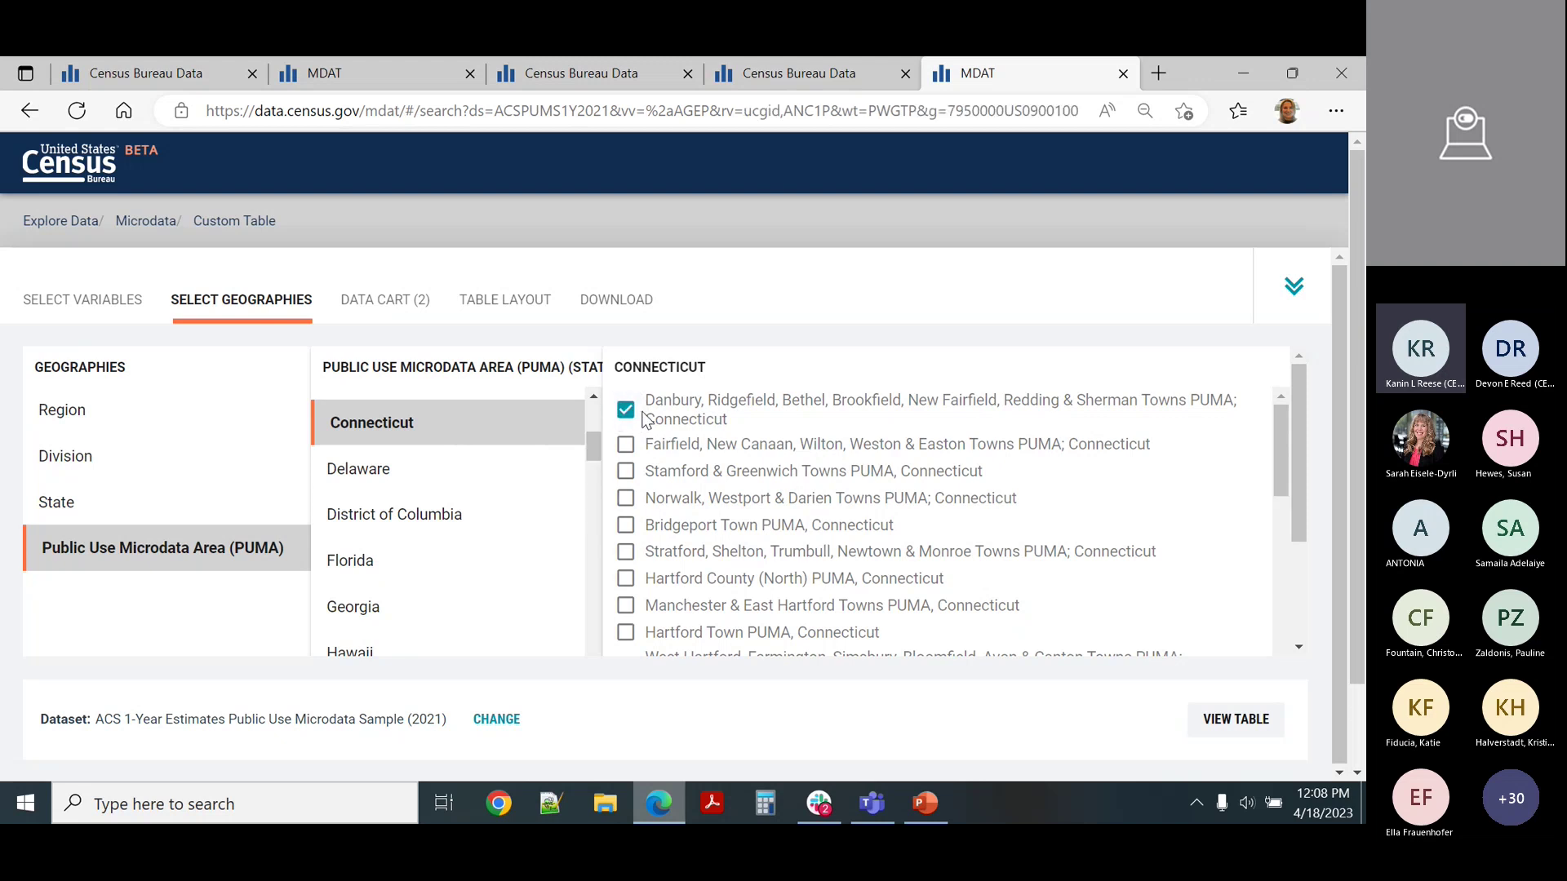
click(626, 472)
click(627, 555)
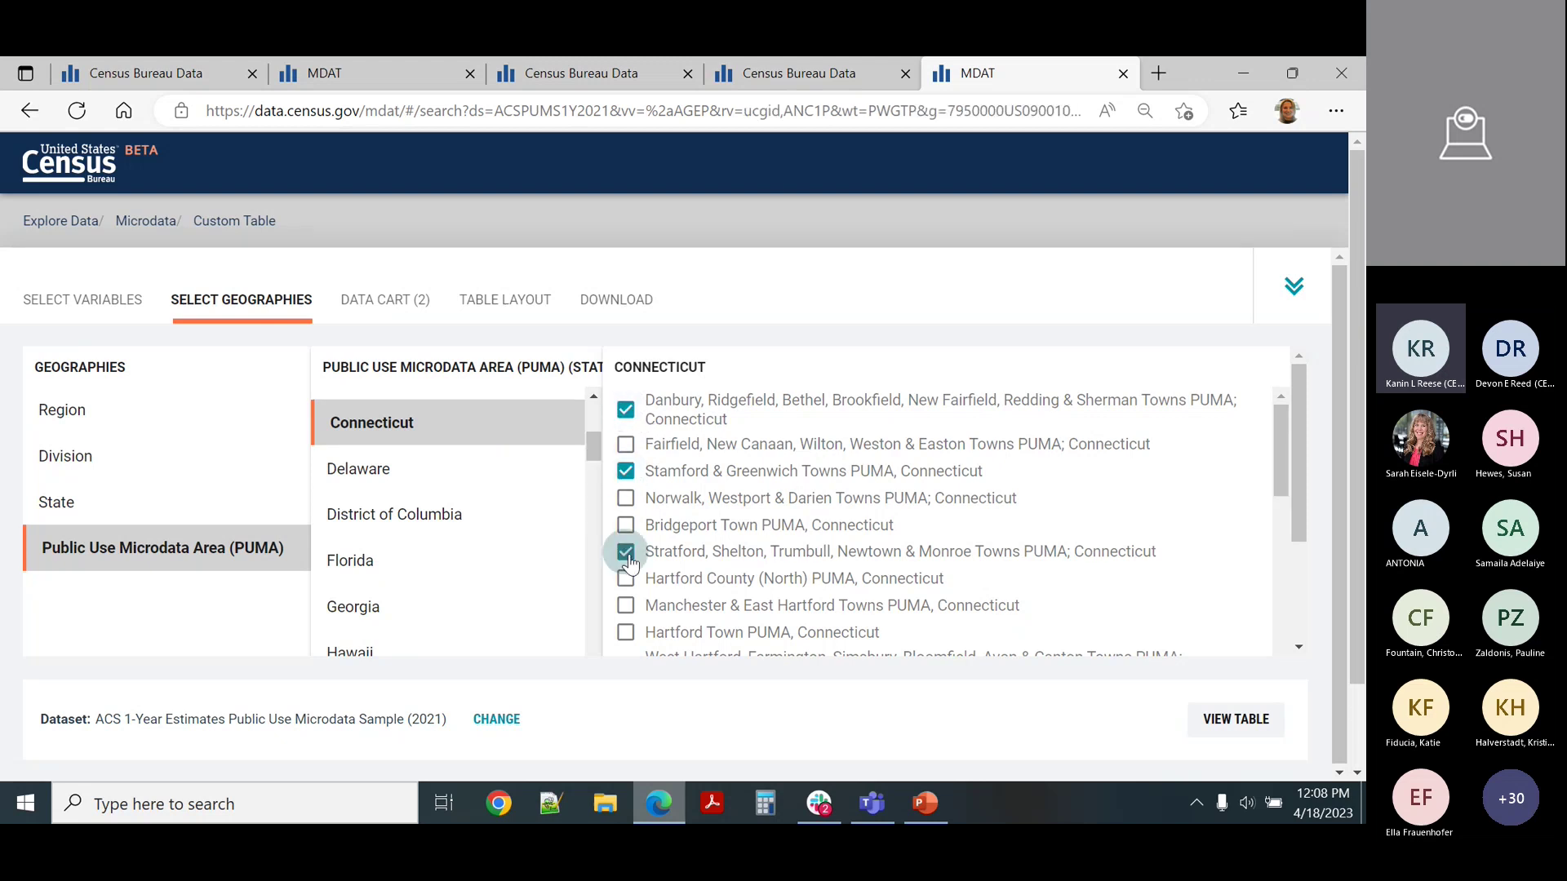
scroll(783, 600, down, 2)
scroll(782, 596, down, 1)
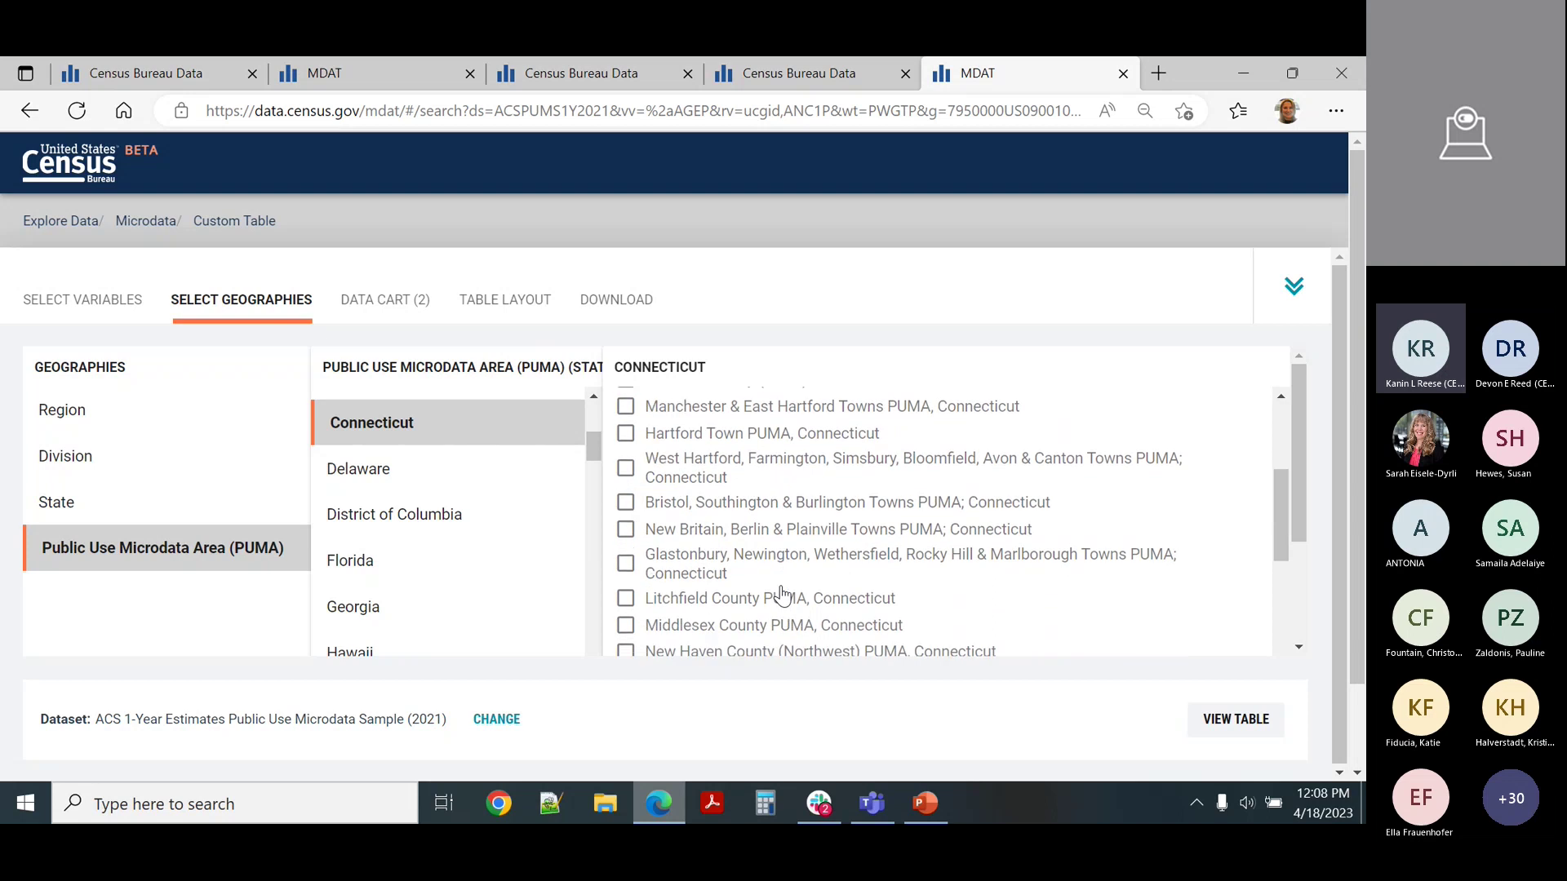
click(625, 545)
click(625, 572)
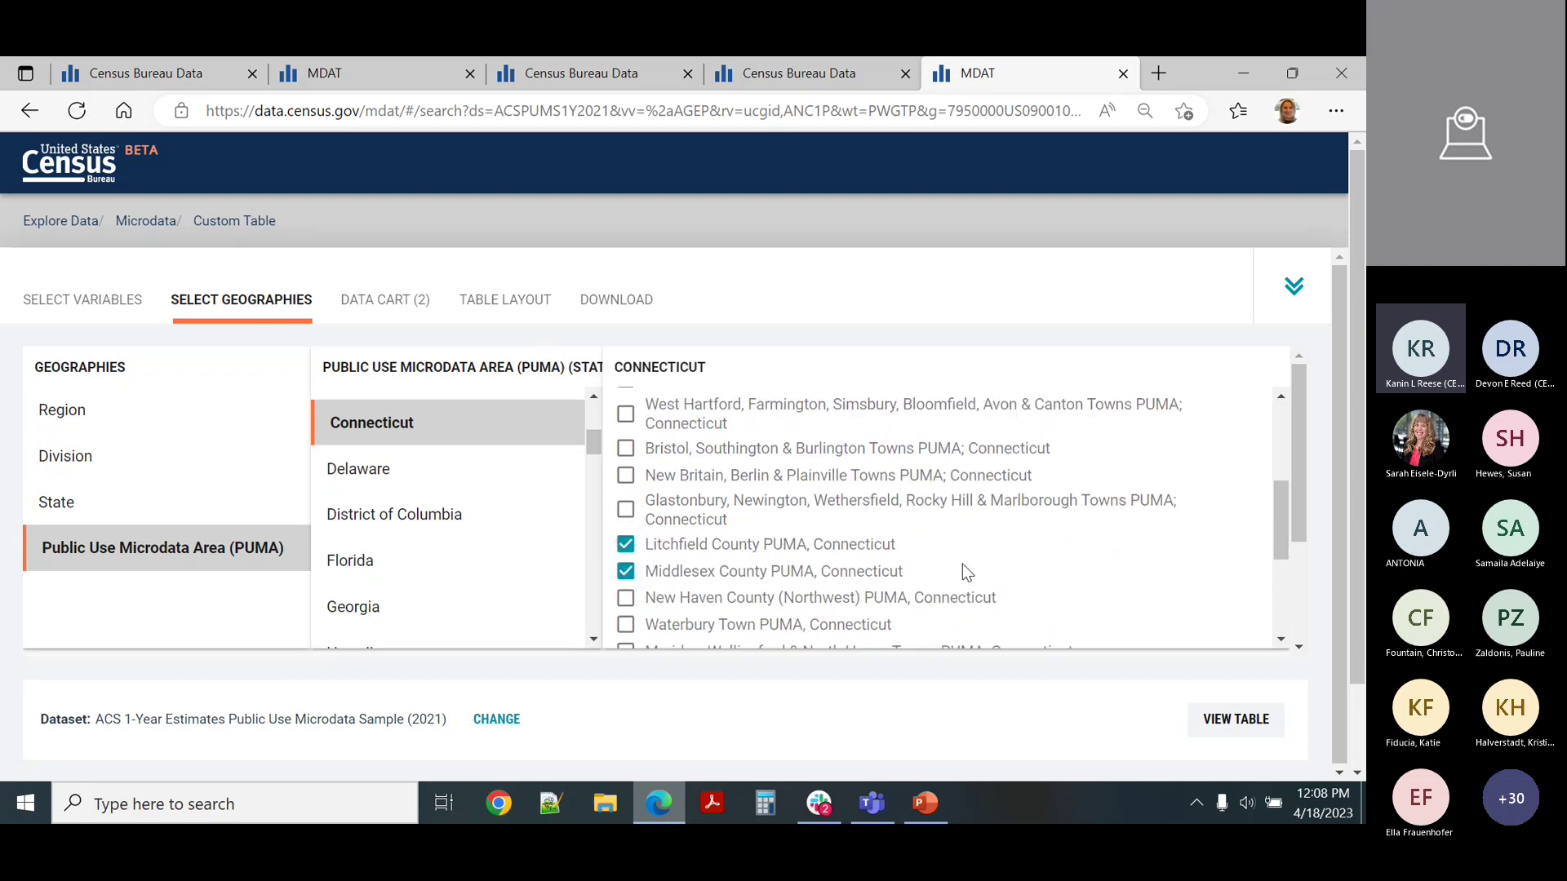
scroll(928, 559, down, 2)
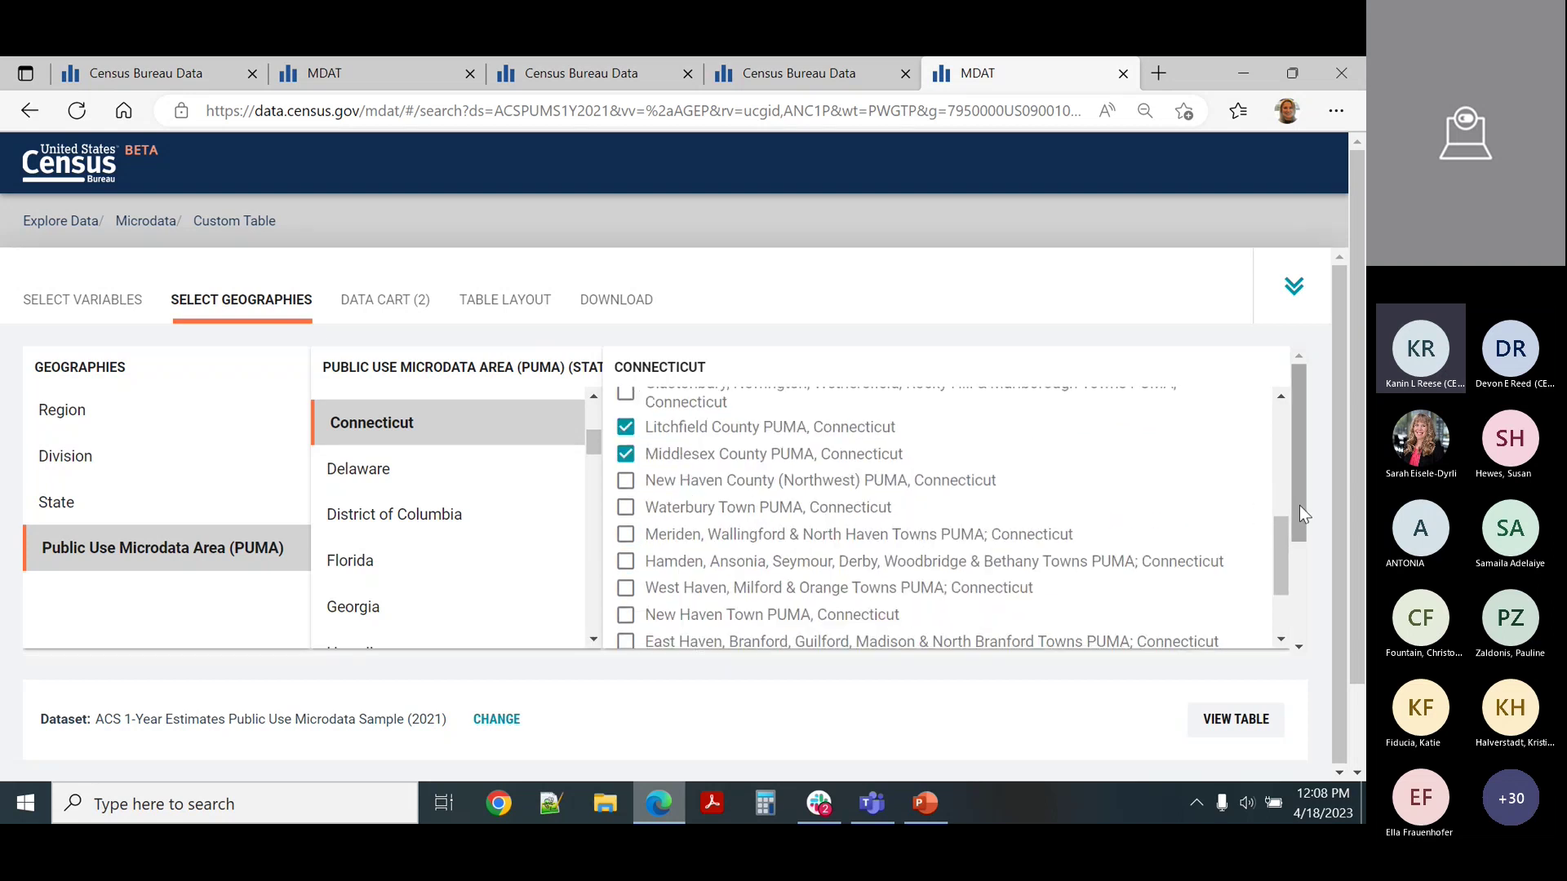
scroll(1299, 506, down, 2)
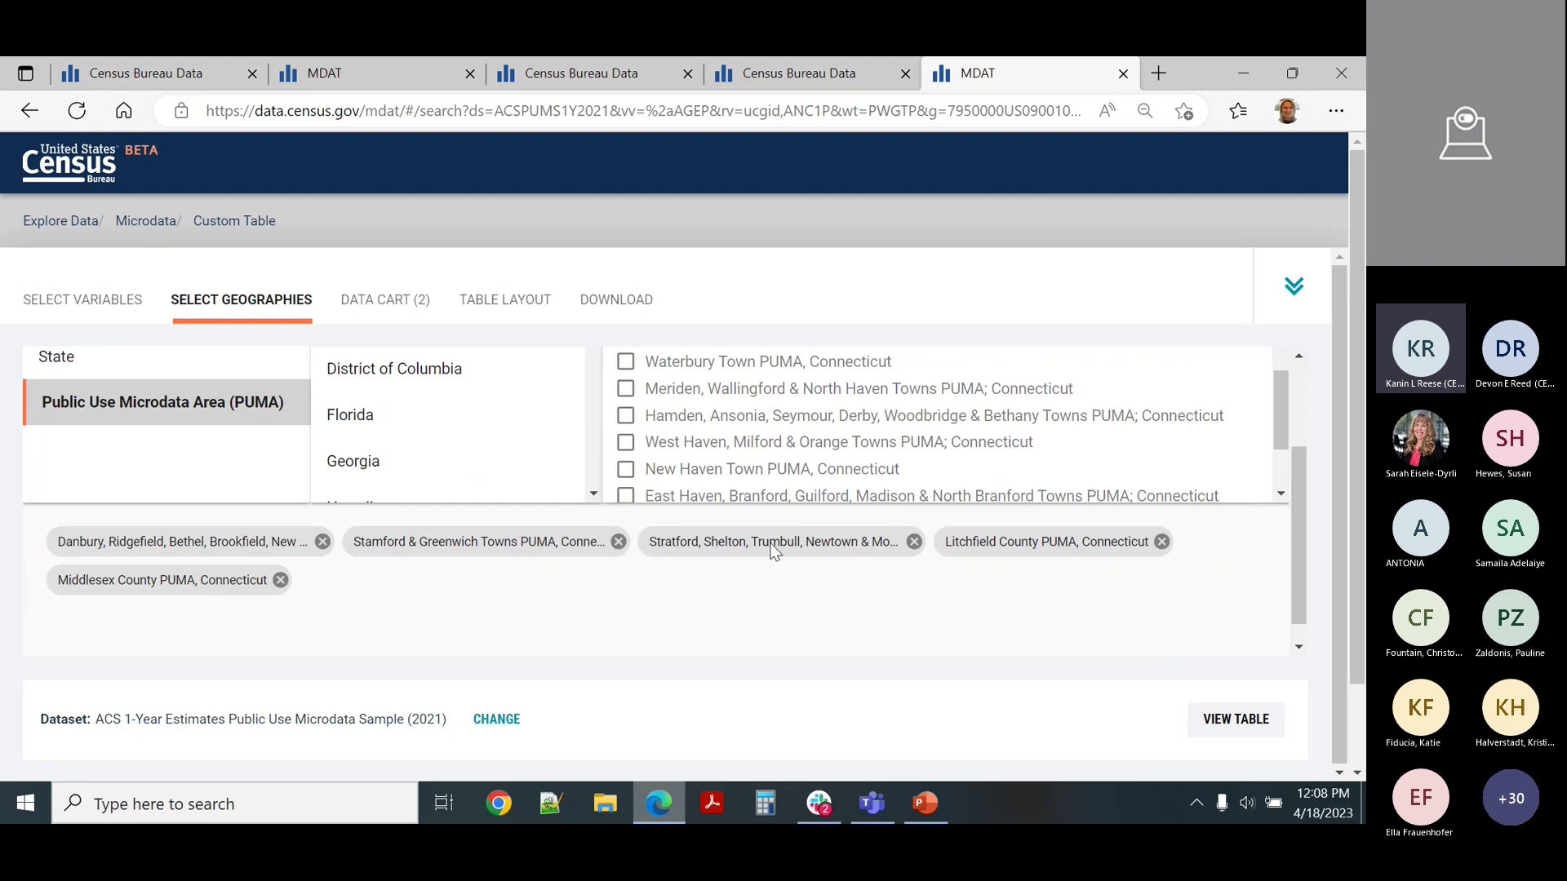
- Create a custom Age (AGEP) group in the data cart labelled Under 18, covering ages 1 to 17 and Under 1 year, and save it
click(366, 307)
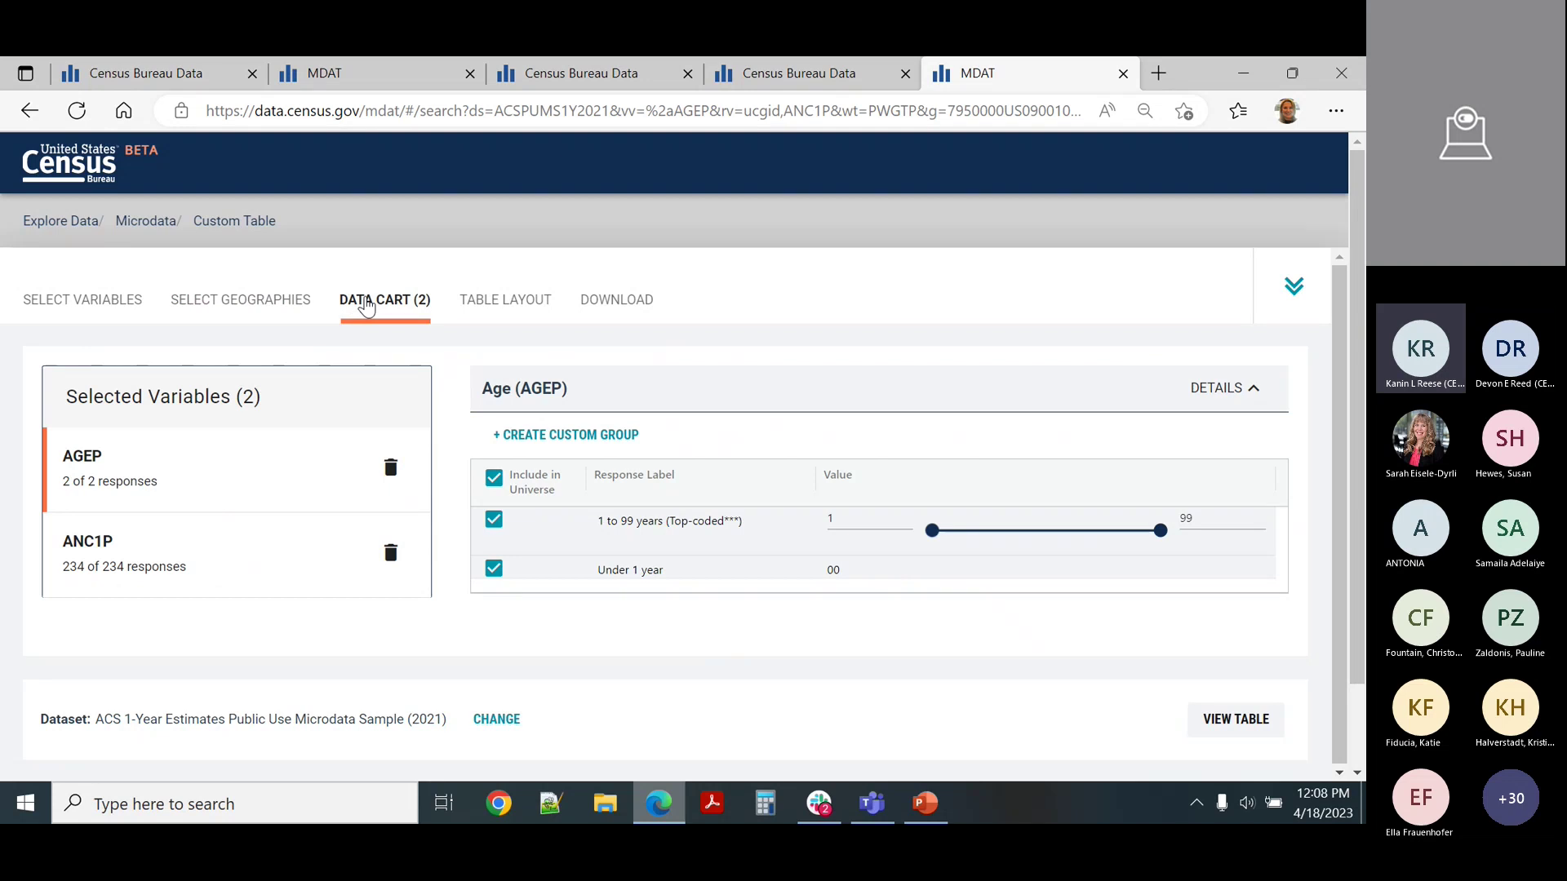
click(576, 439)
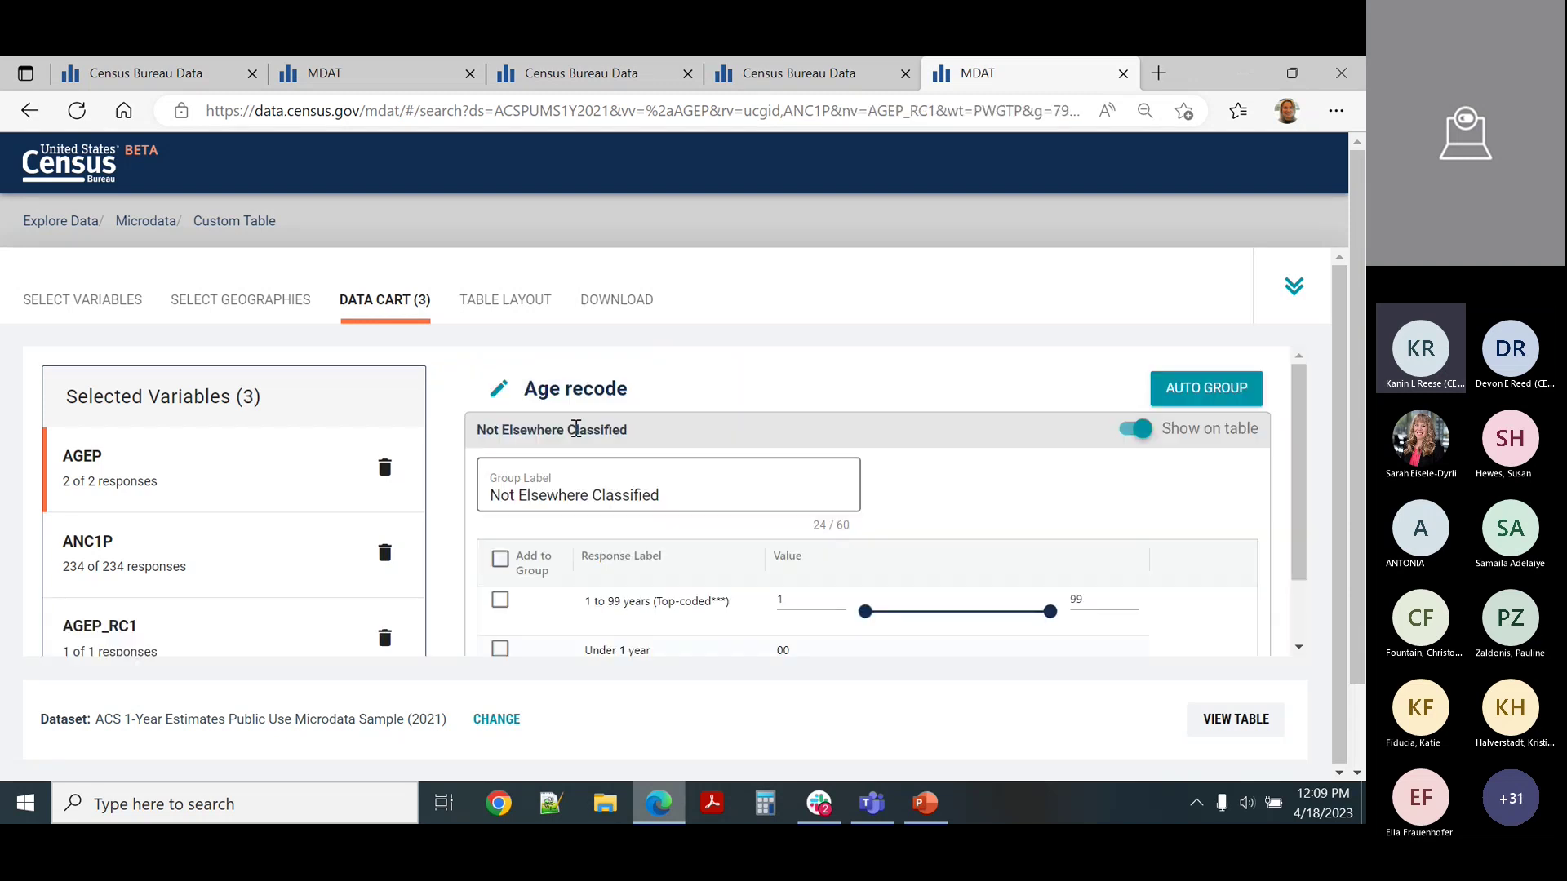
scroll(1123, 492, down, 1)
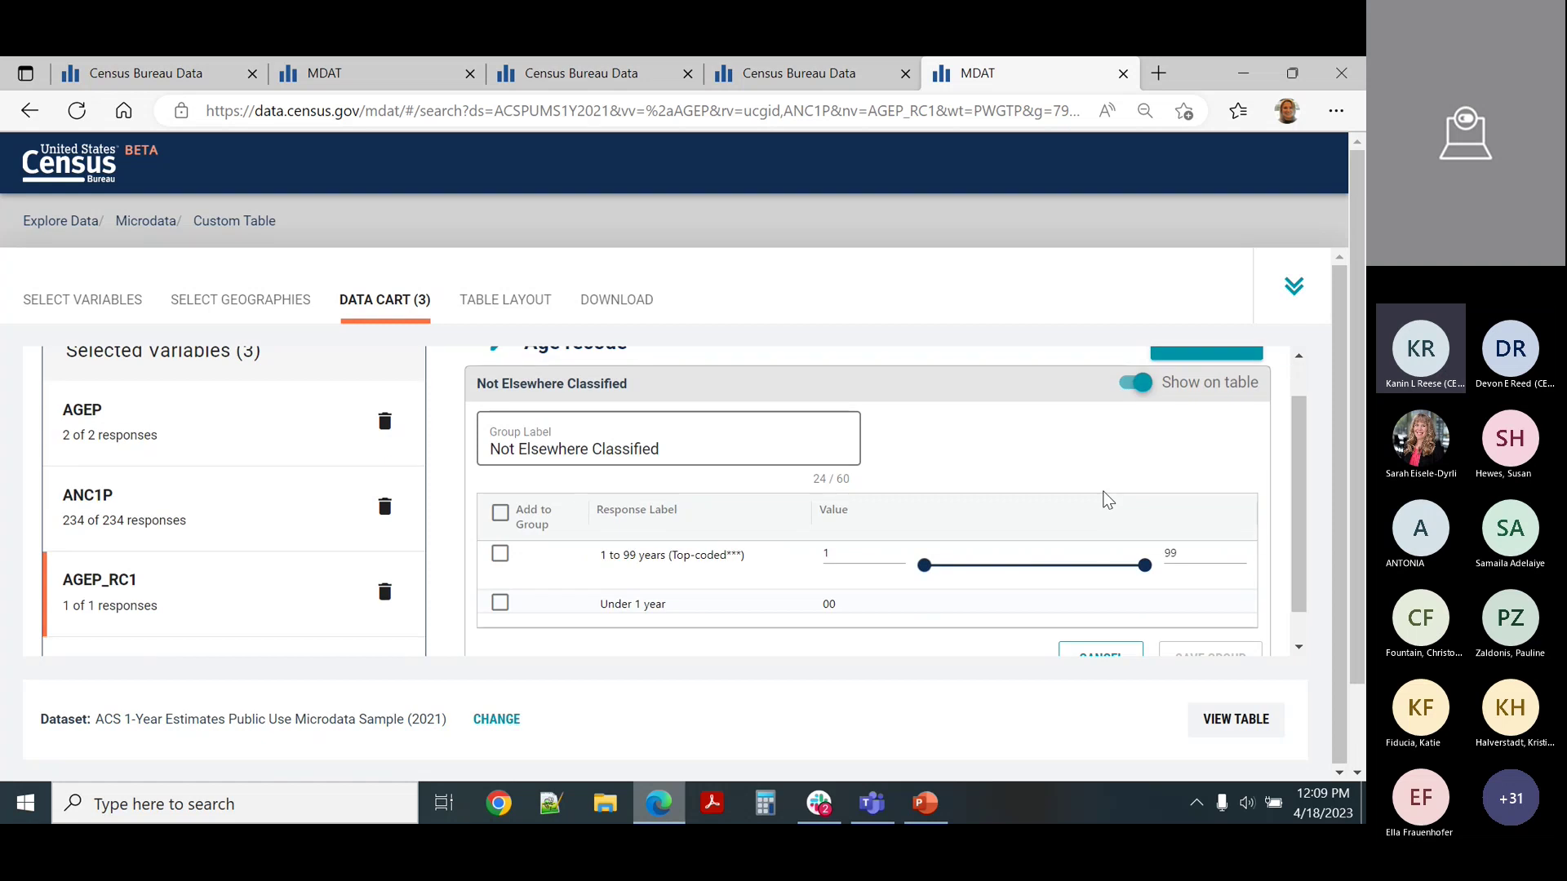
click(511, 514)
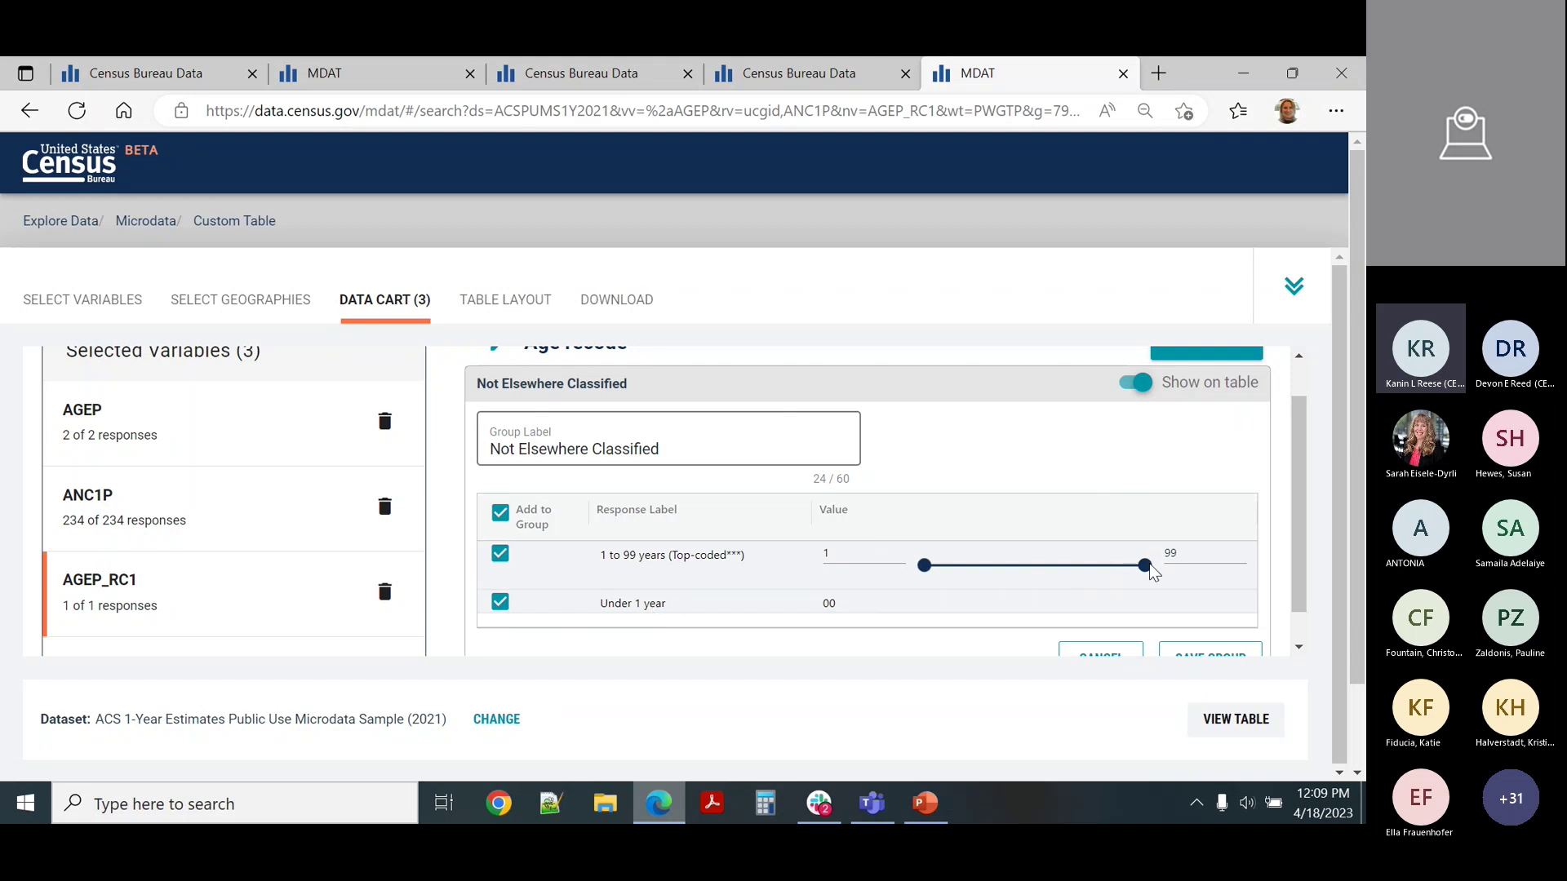
drag(1150, 572, 967, 578)
click(767, 462)
key(ctrl+a)
text(Un)
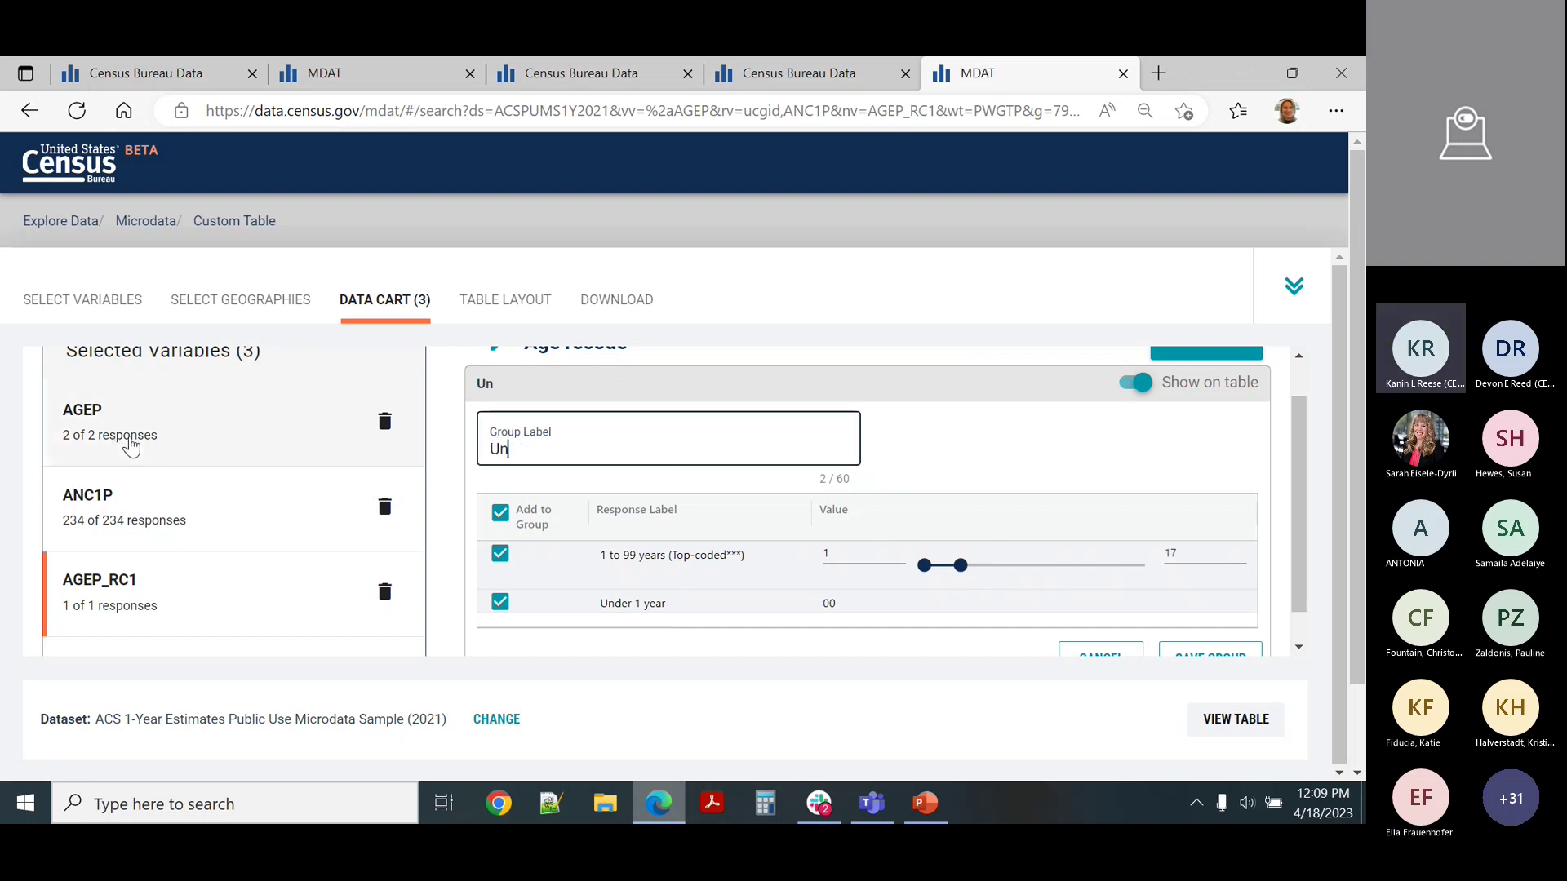
text(der 18)
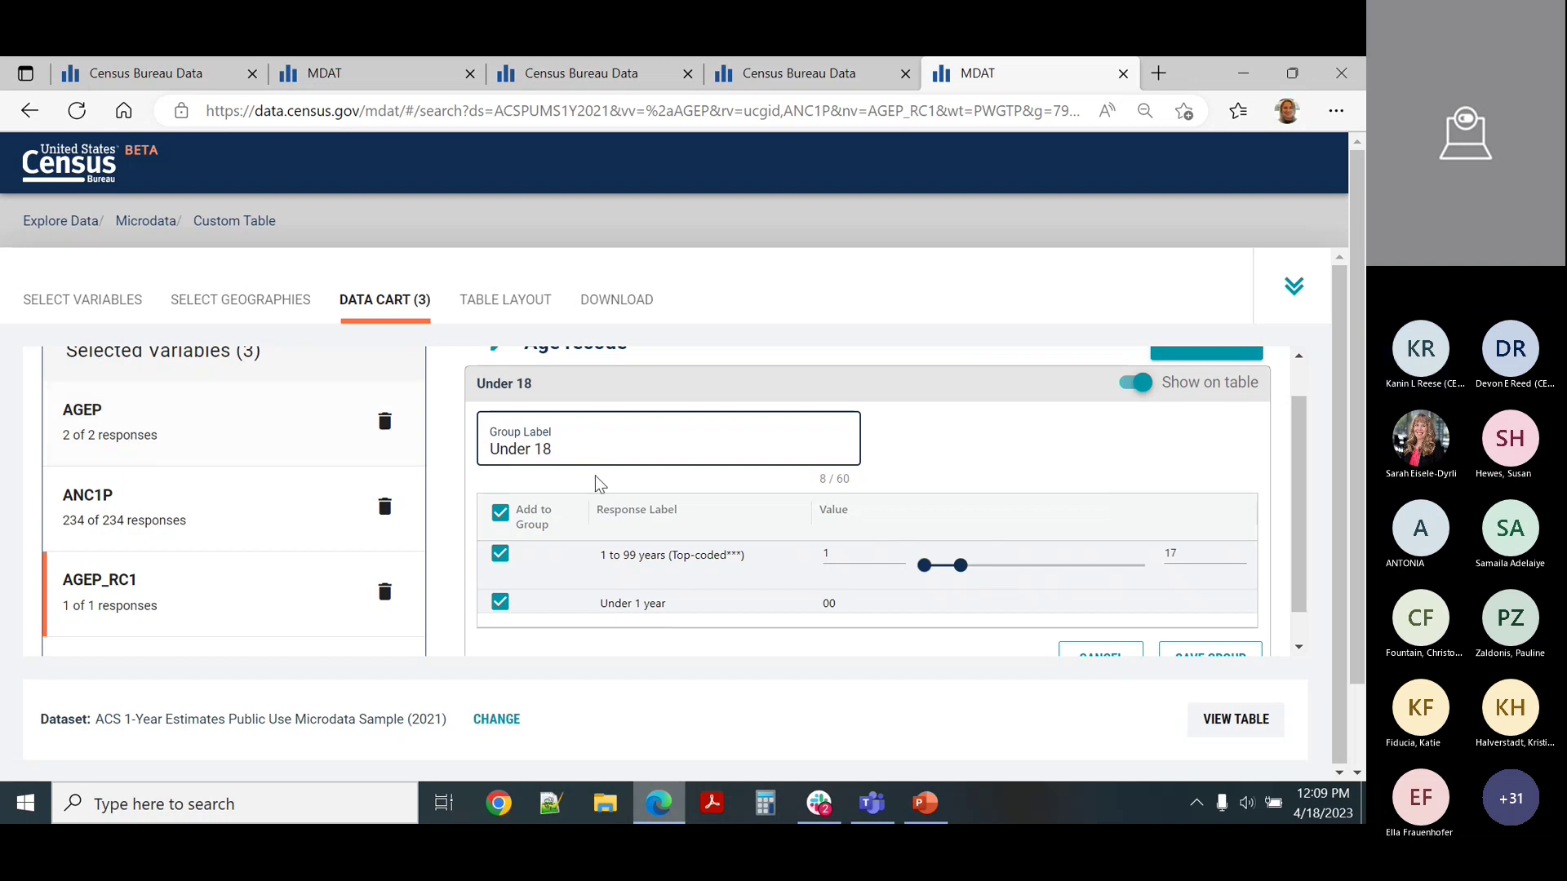
scroll(595, 482, down, 1)
click(1209, 622)
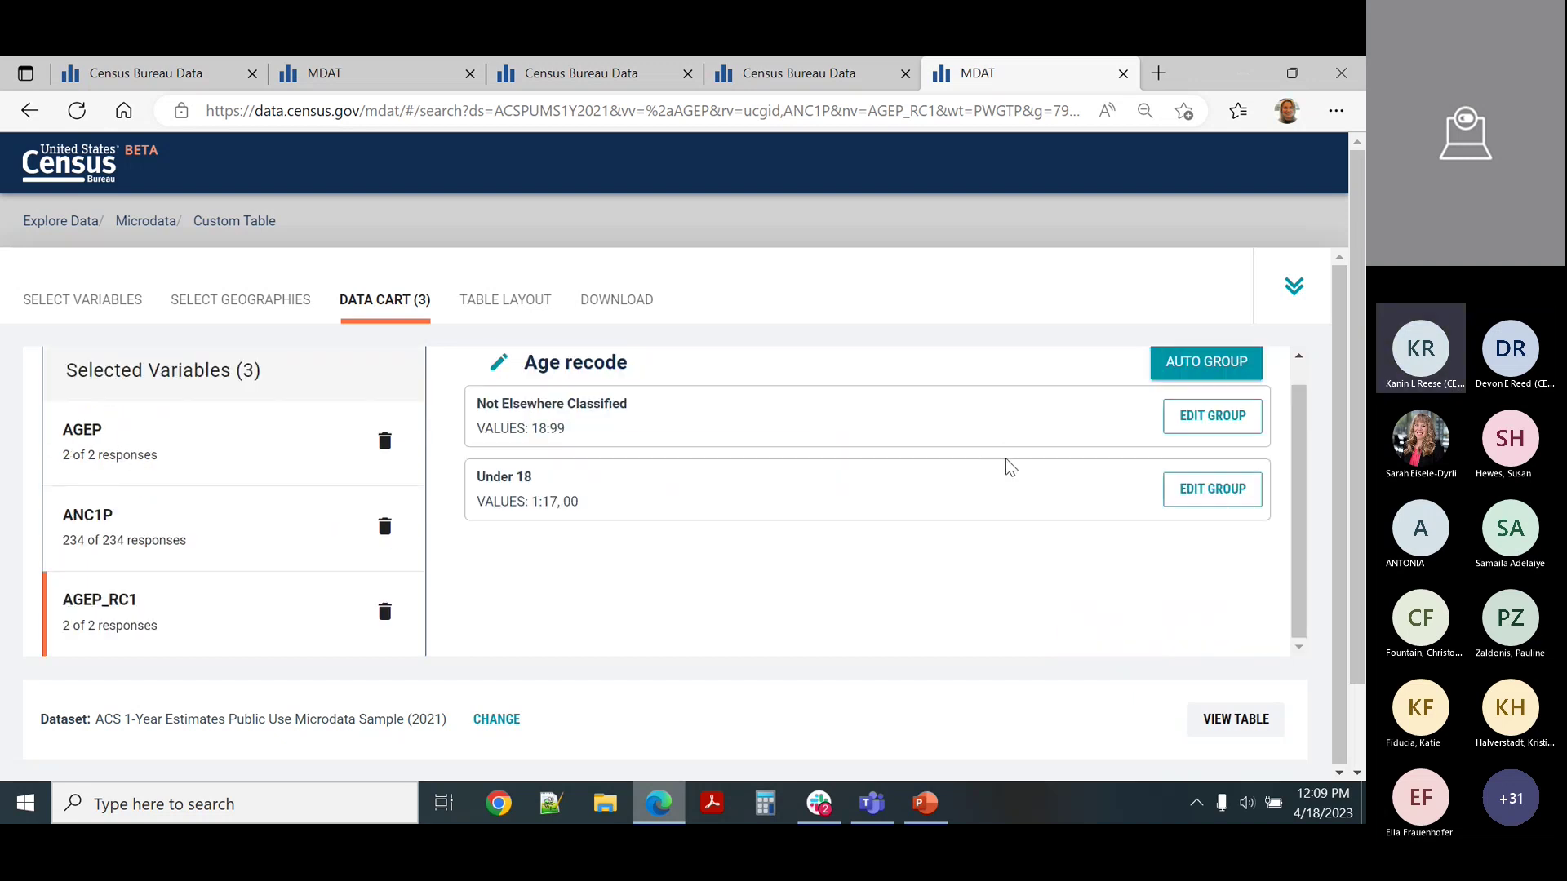
- Turn part of the Not Elsewhere Classified ages into a saved group labelled 18-34, with an upper age of 34
scroll(887, 393, up, 1)
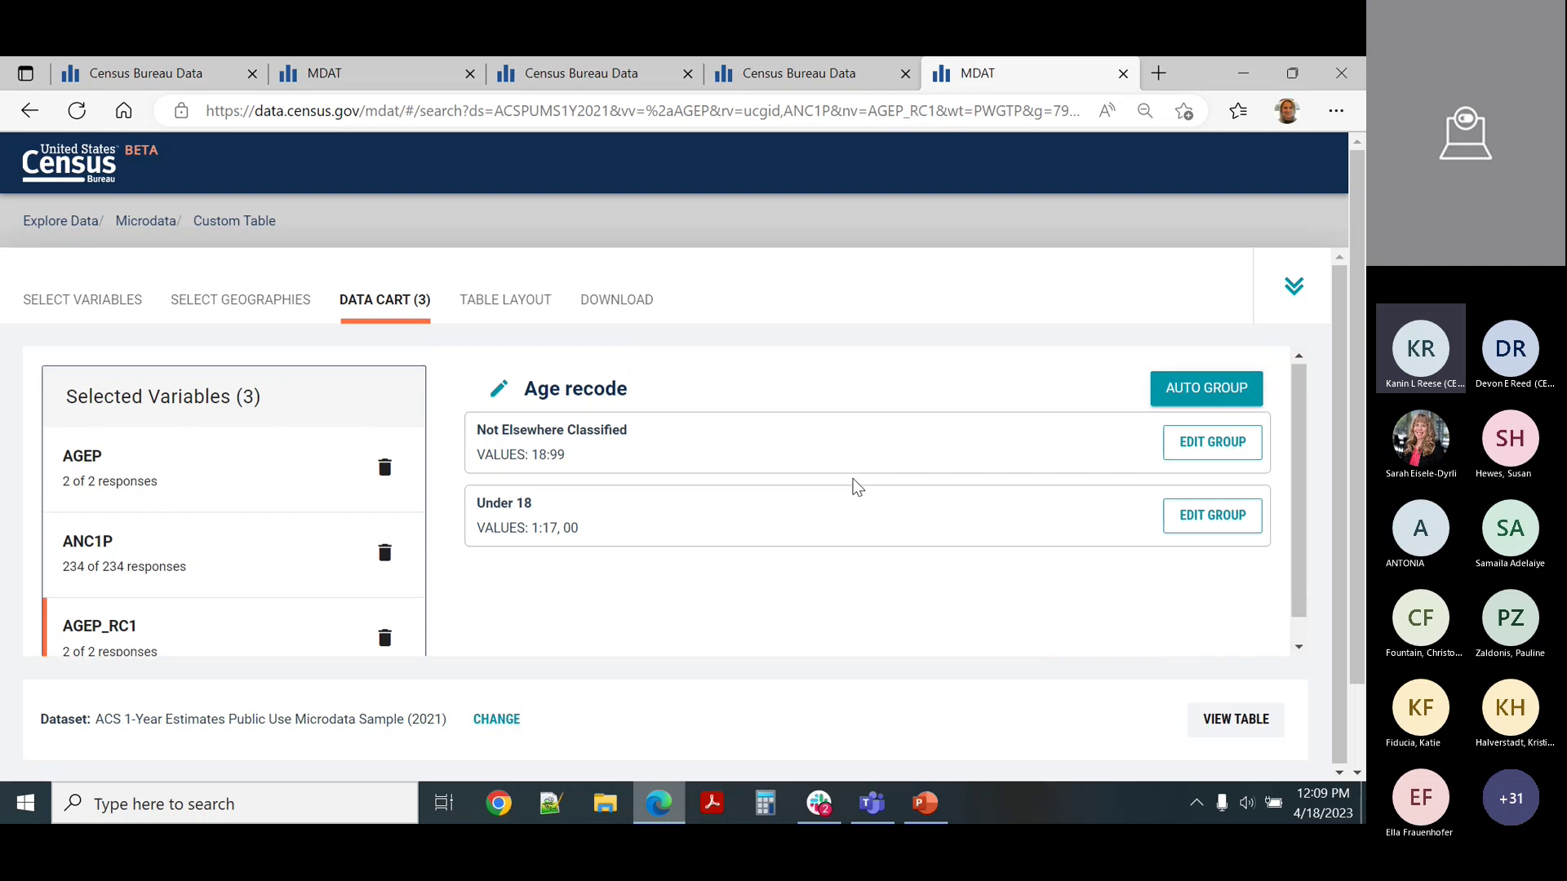
click(1205, 451)
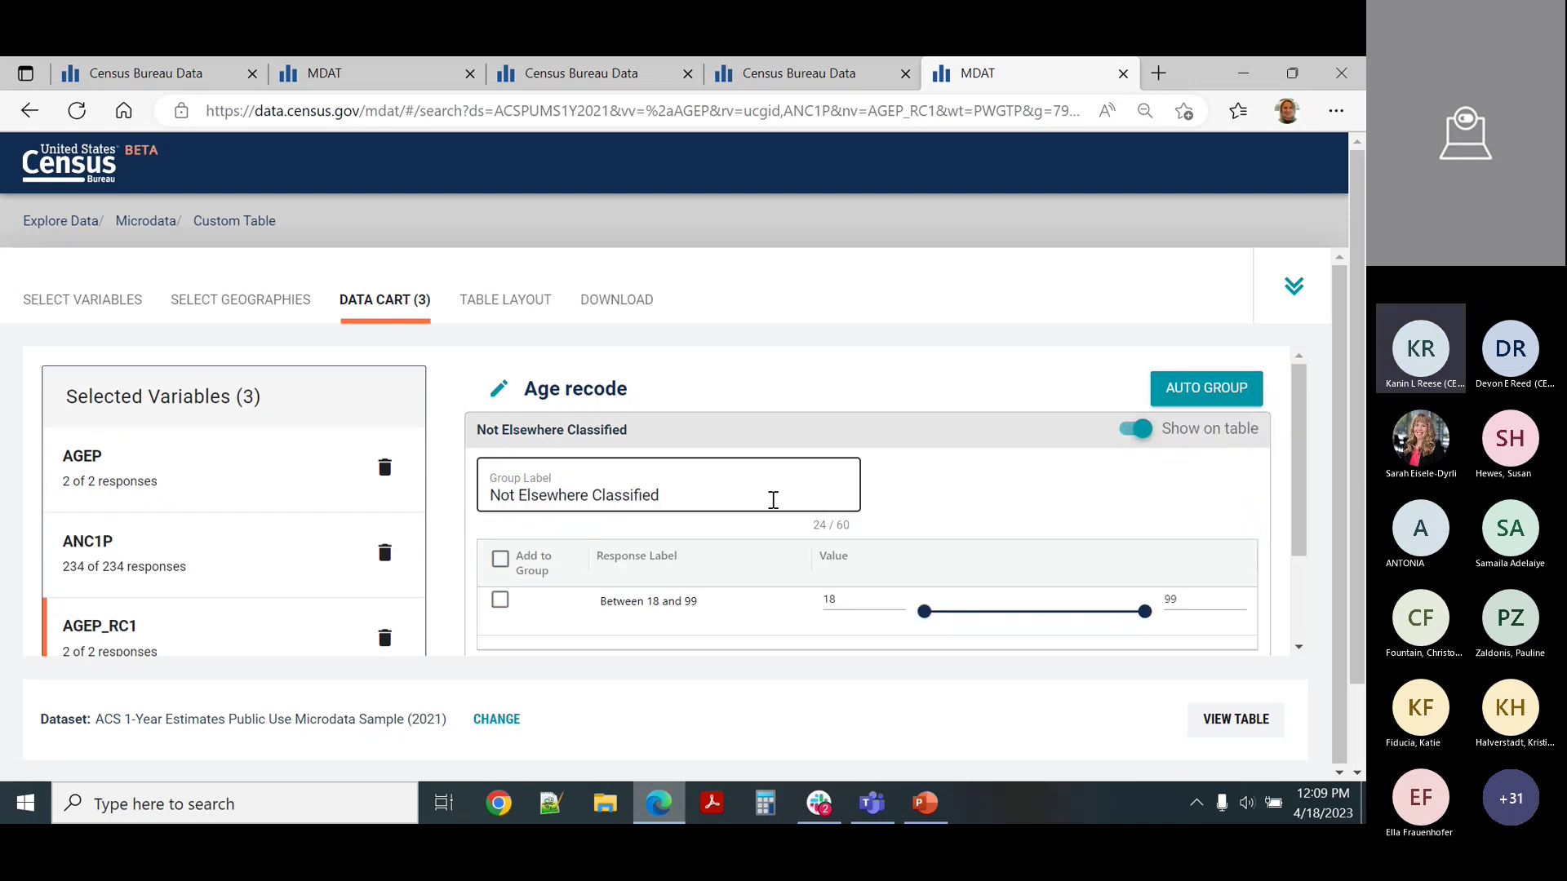
drag(1183, 599, 1159, 609)
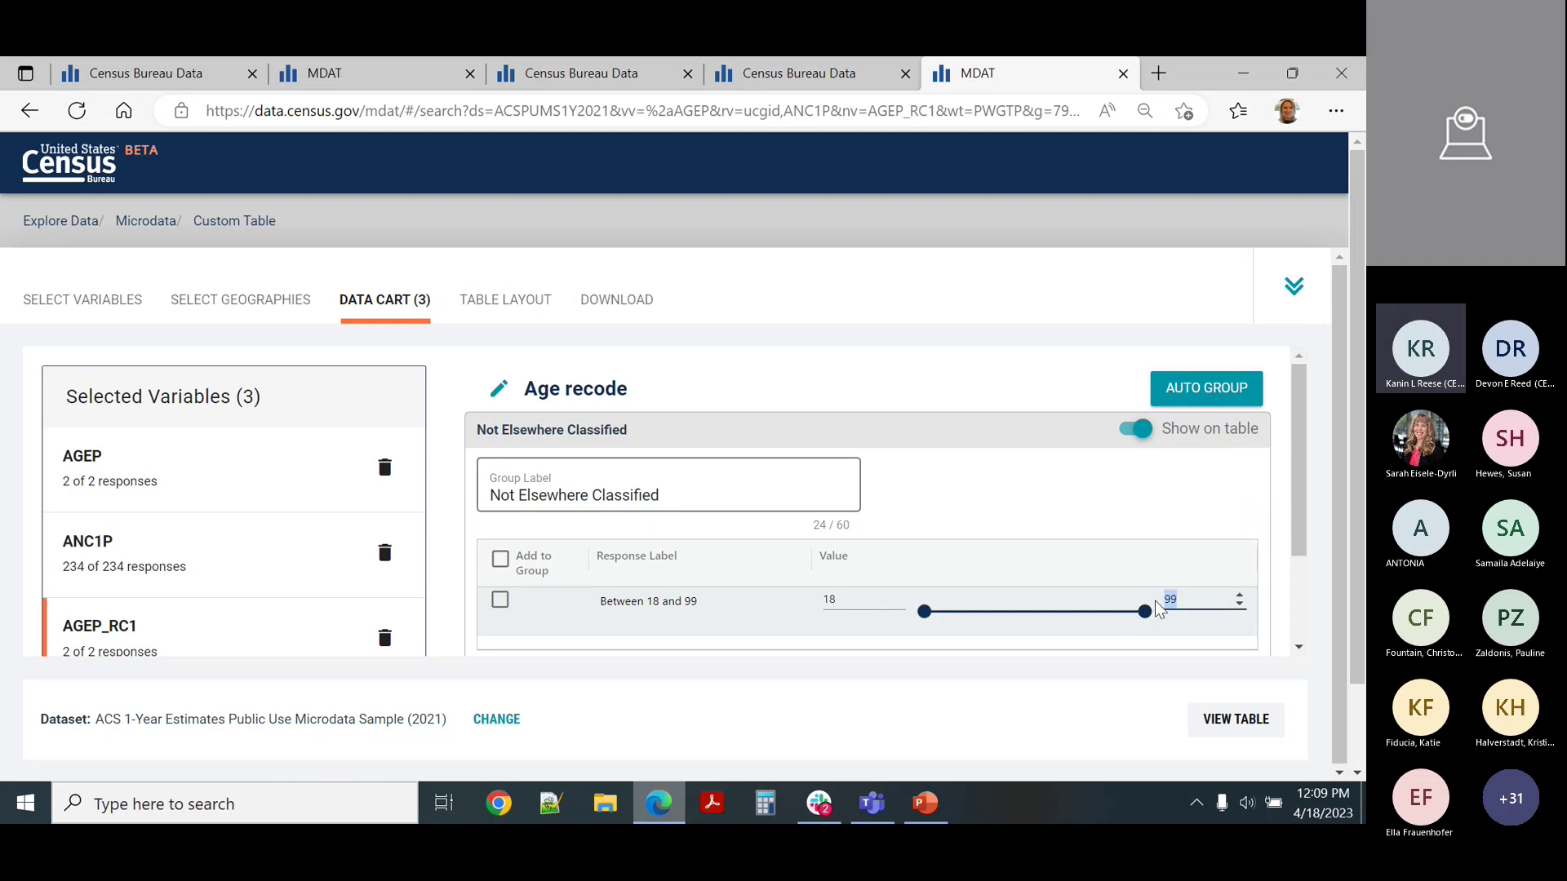
text(34)
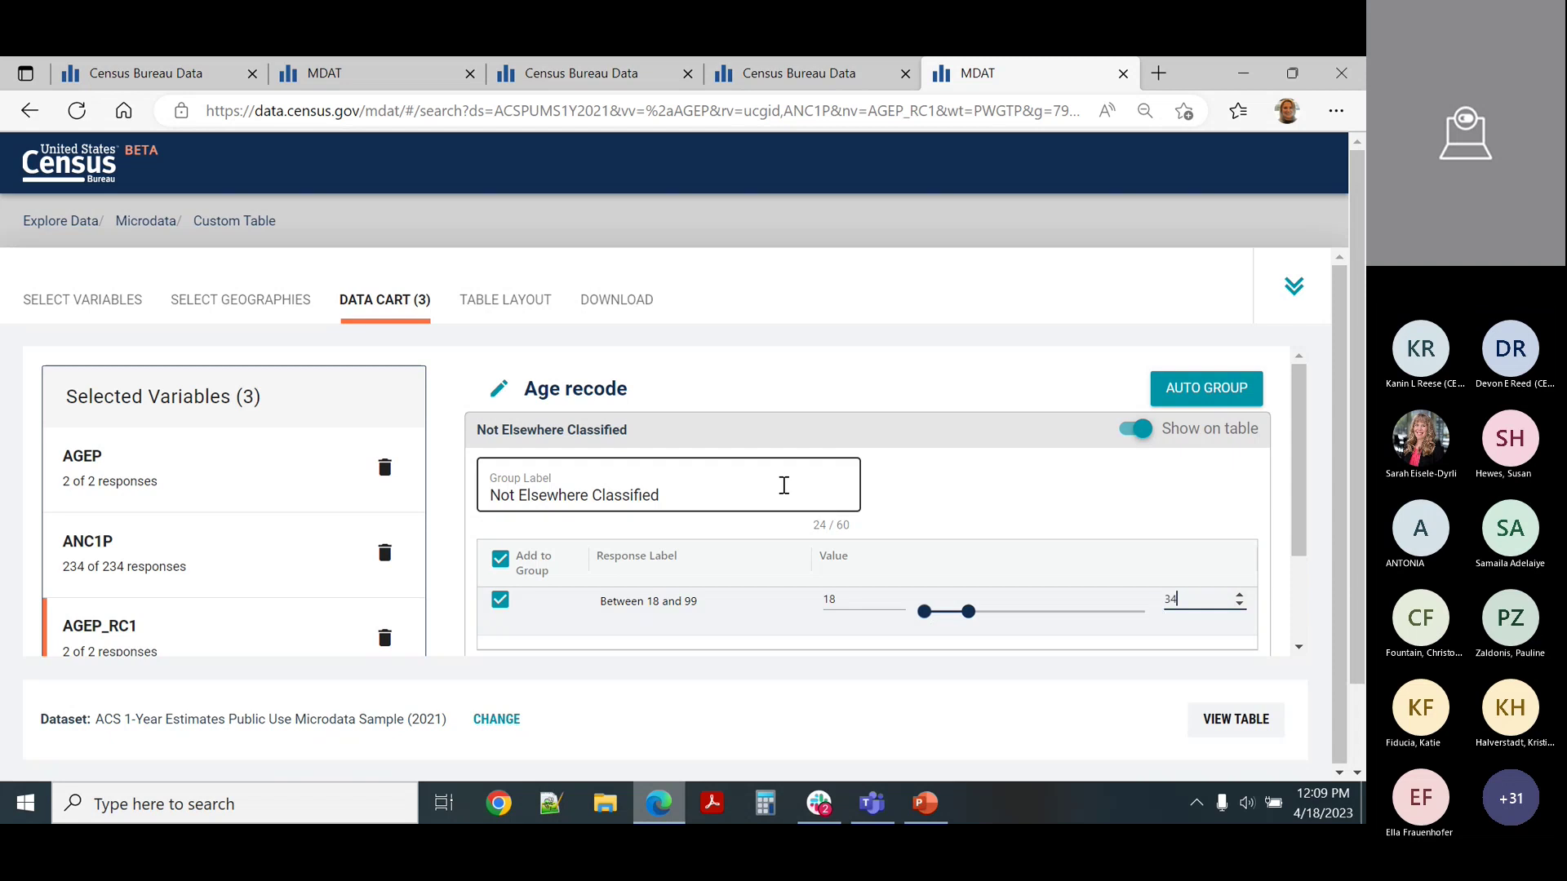
triple_click(770, 494)
text(18-34)
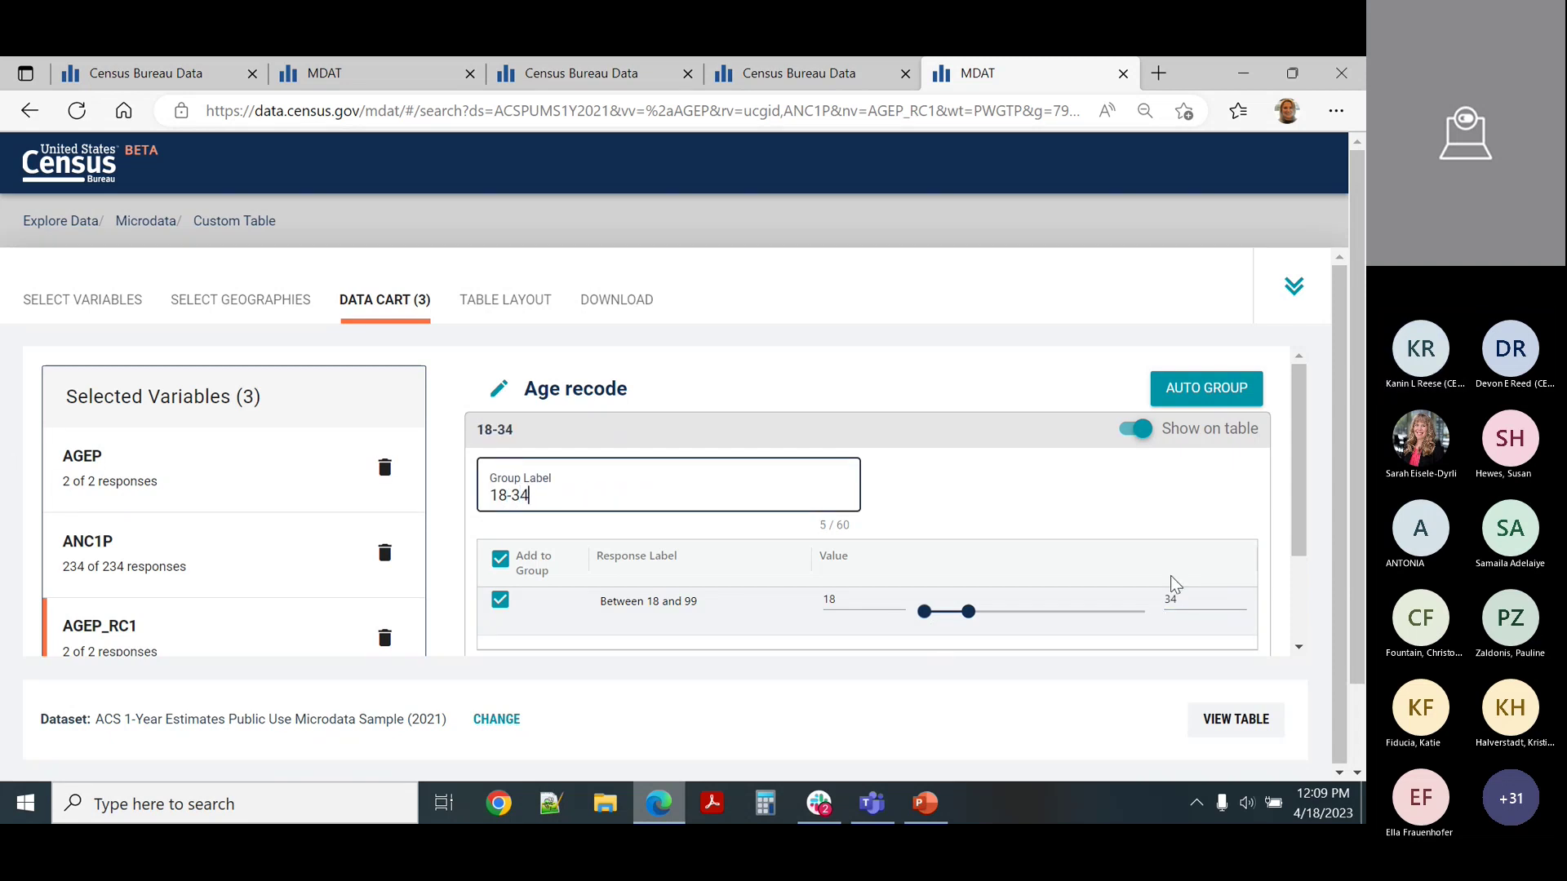
scroll(1183, 585, down, 2)
click(1208, 555)
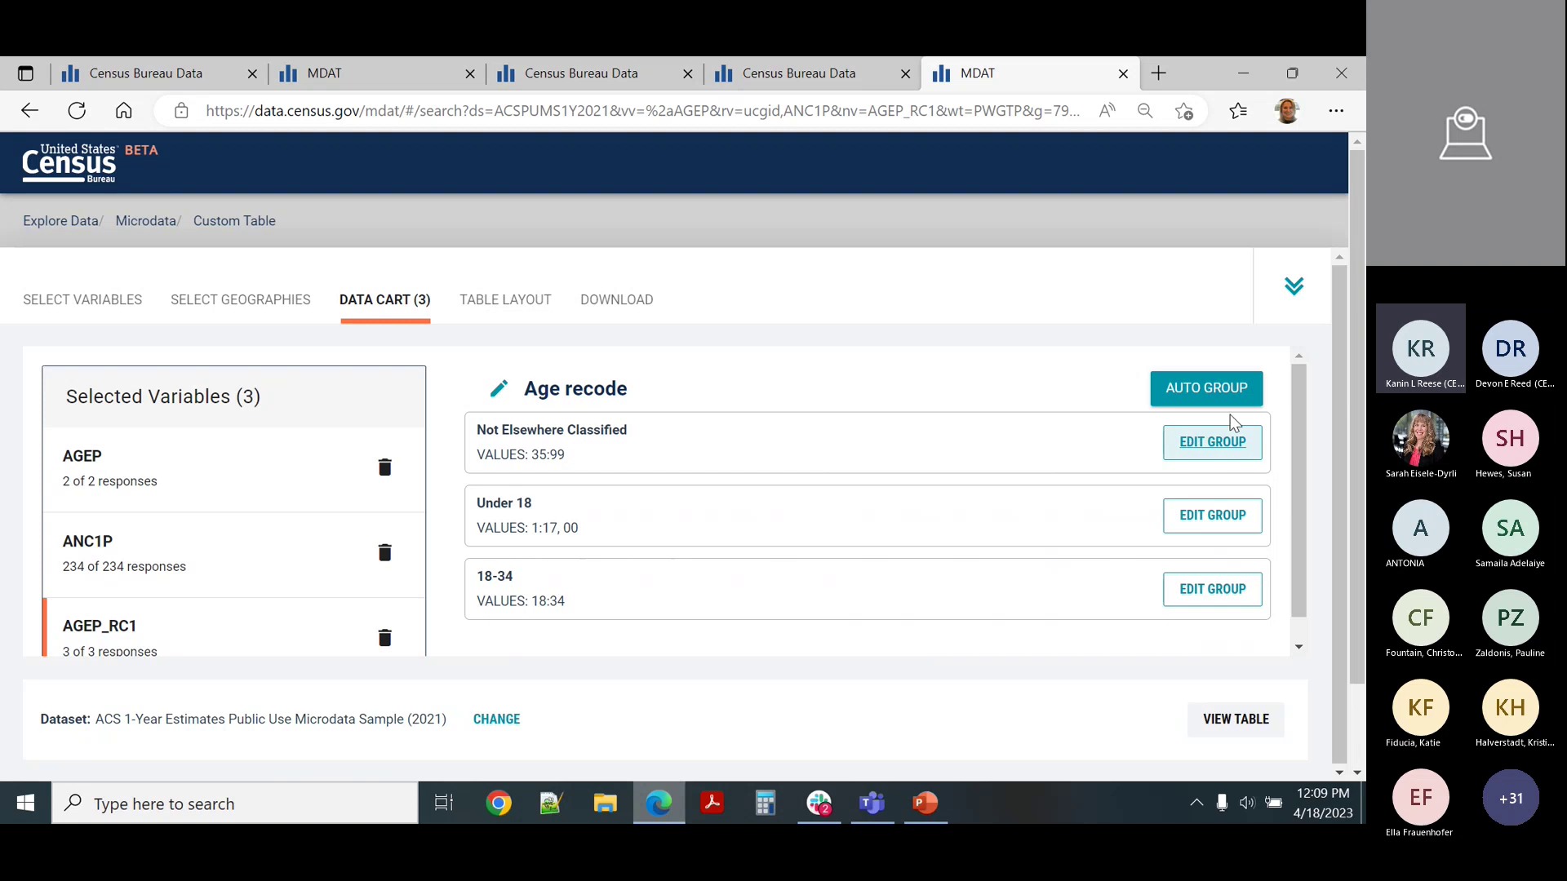
- Auto-group the remaining ages from 35 to 99 into groups of 15 and check the resulting age groups
click(1214, 391)
click(818, 479)
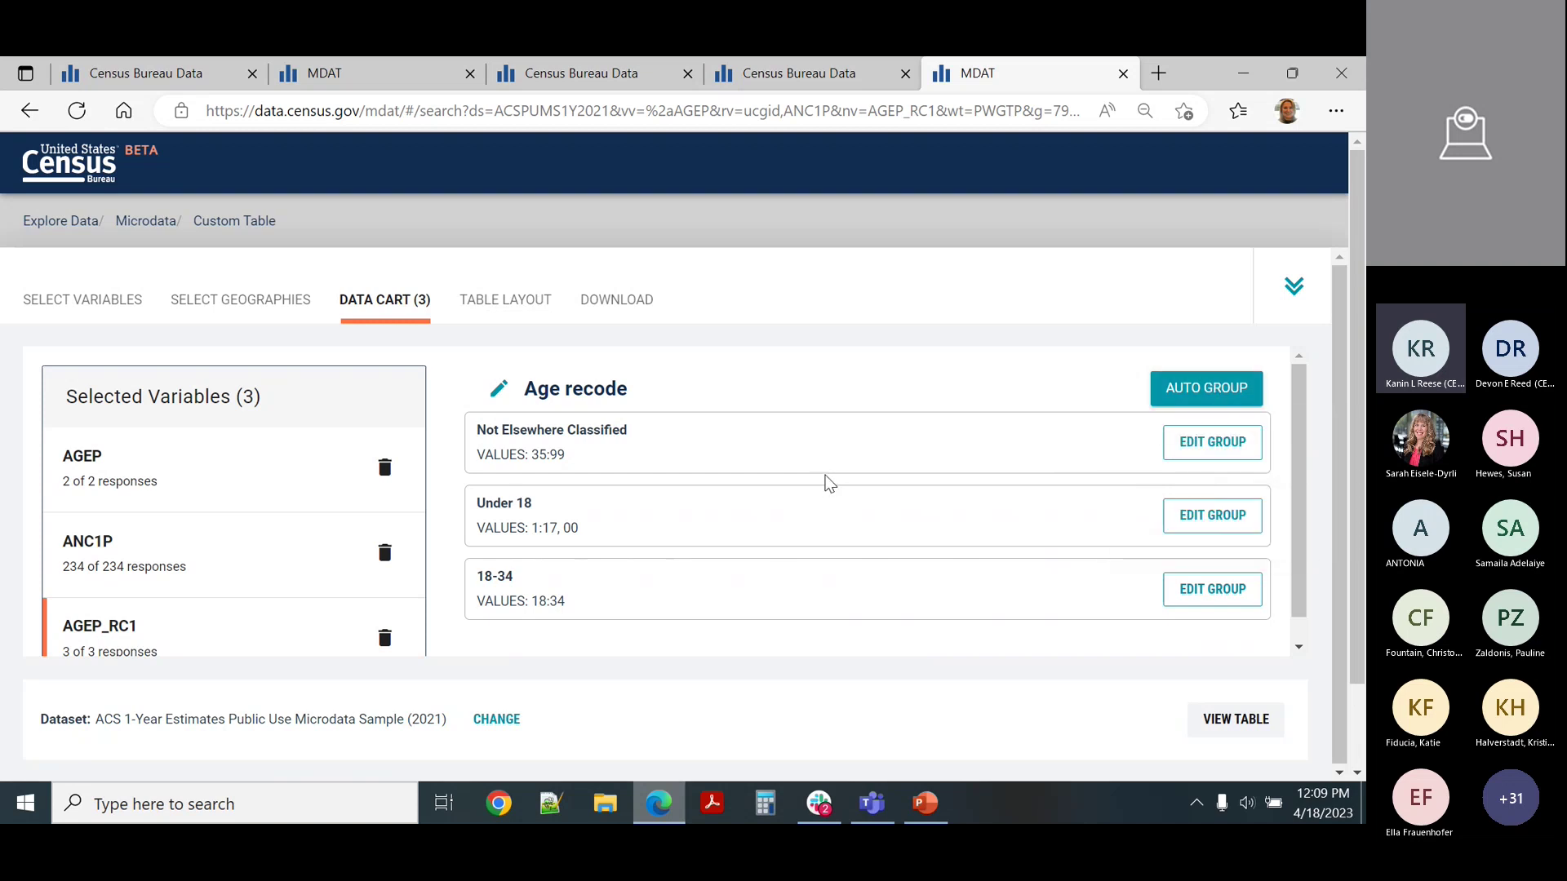
click(1202, 400)
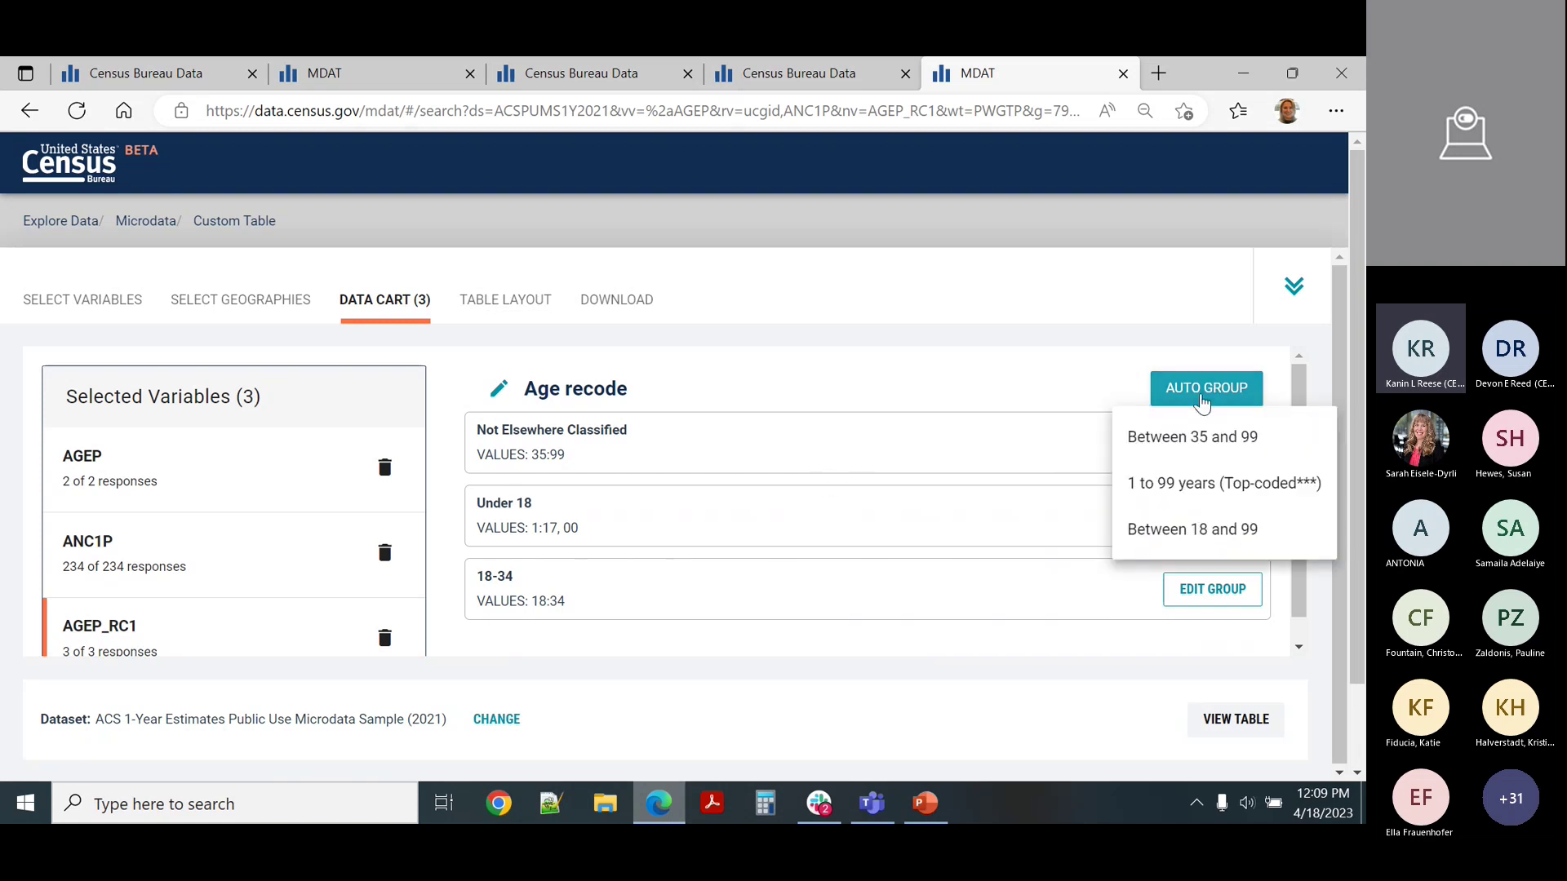
click(1232, 441)
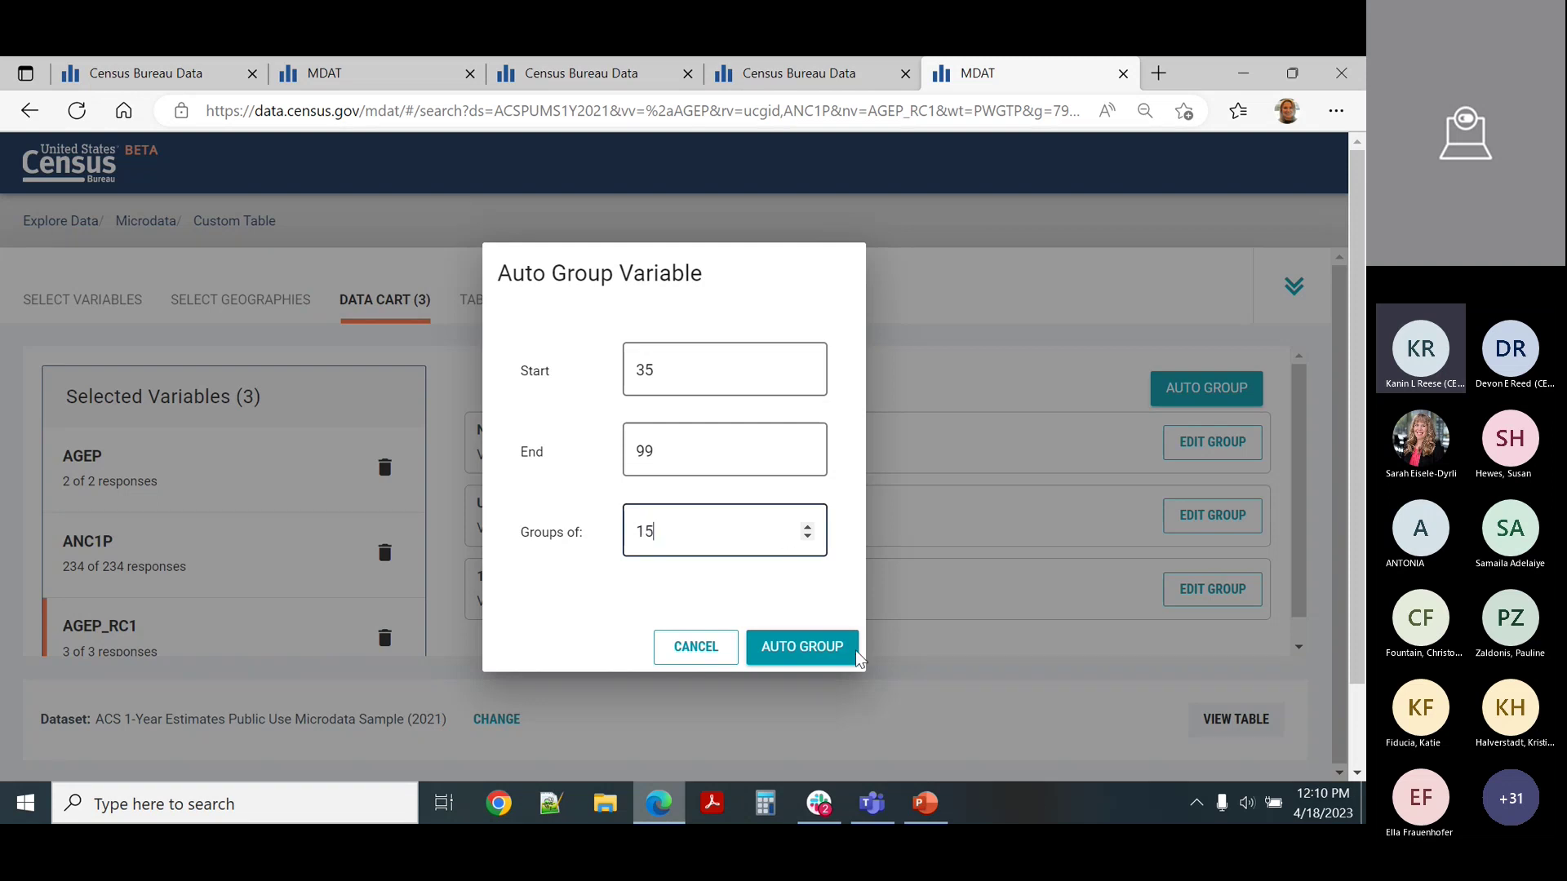
click(830, 651)
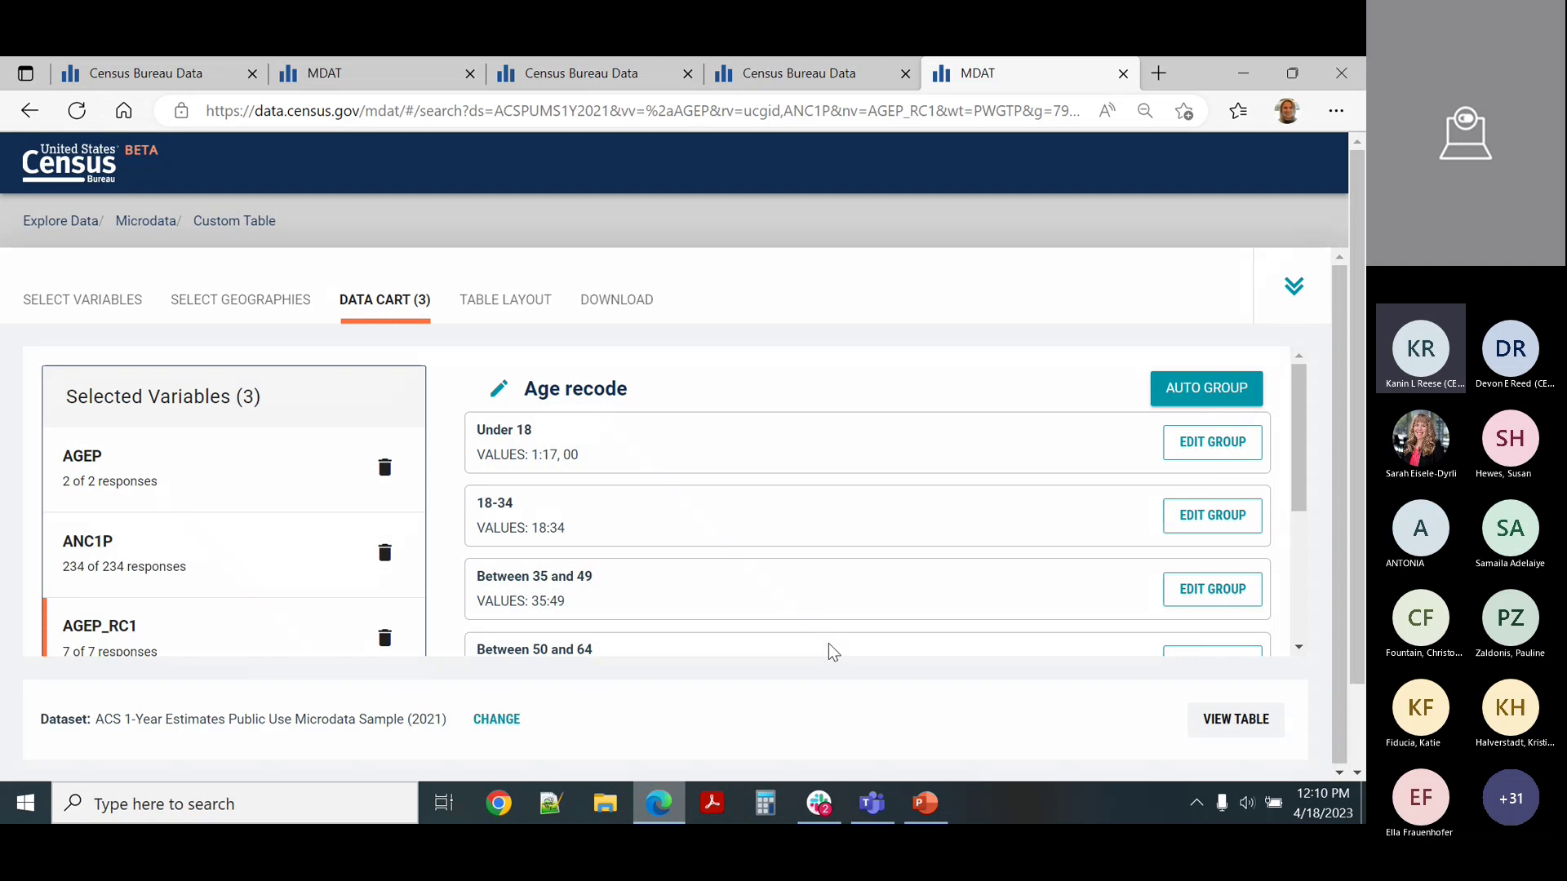
scroll(912, 547, down, 3)
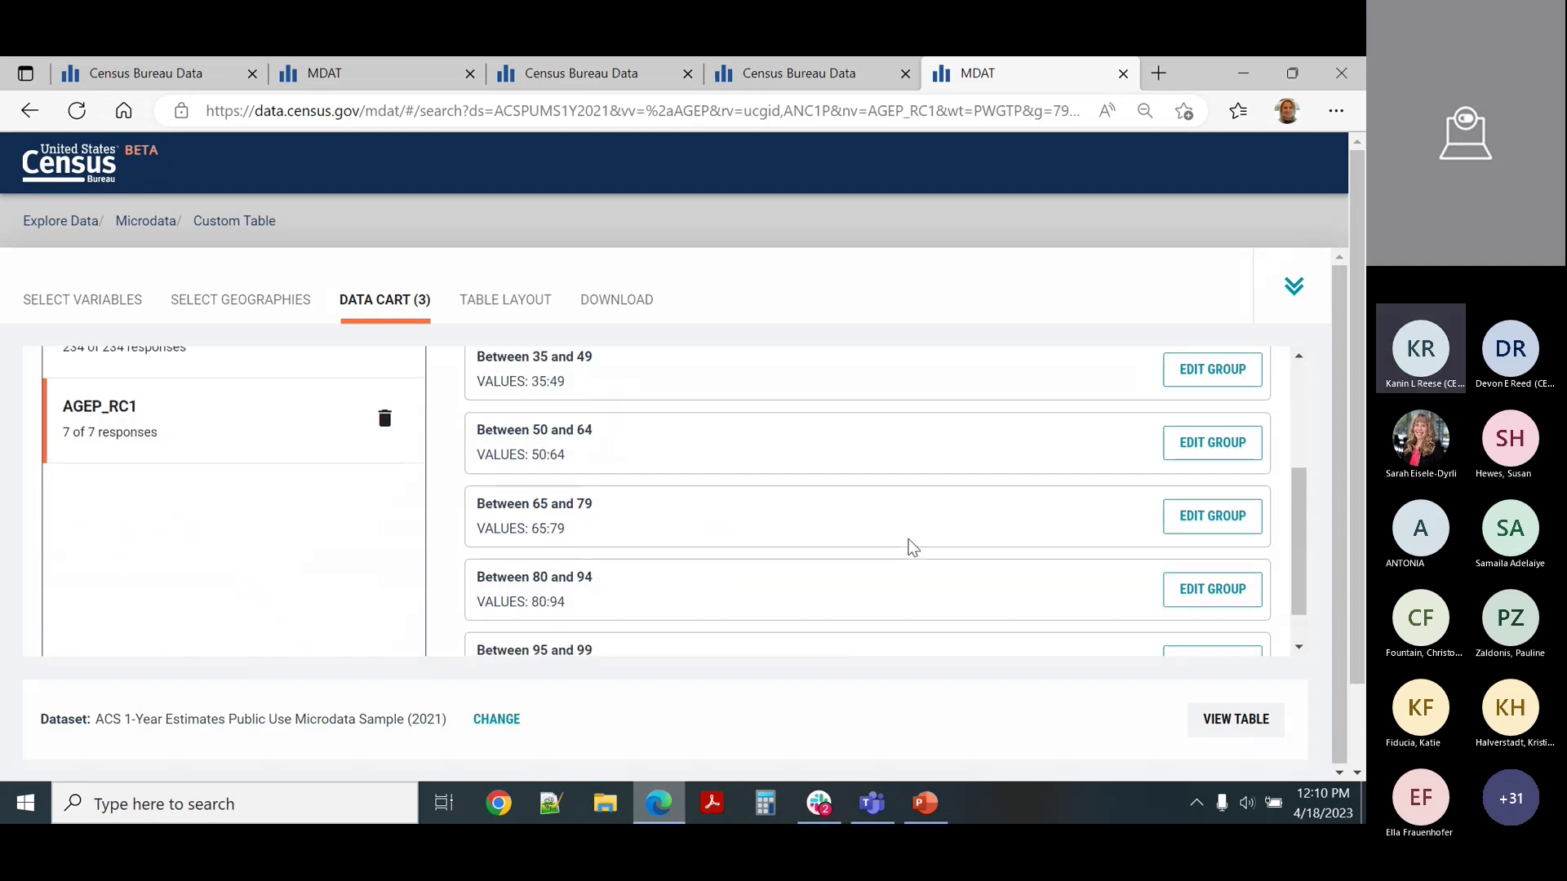
scroll(938, 525, up, 3)
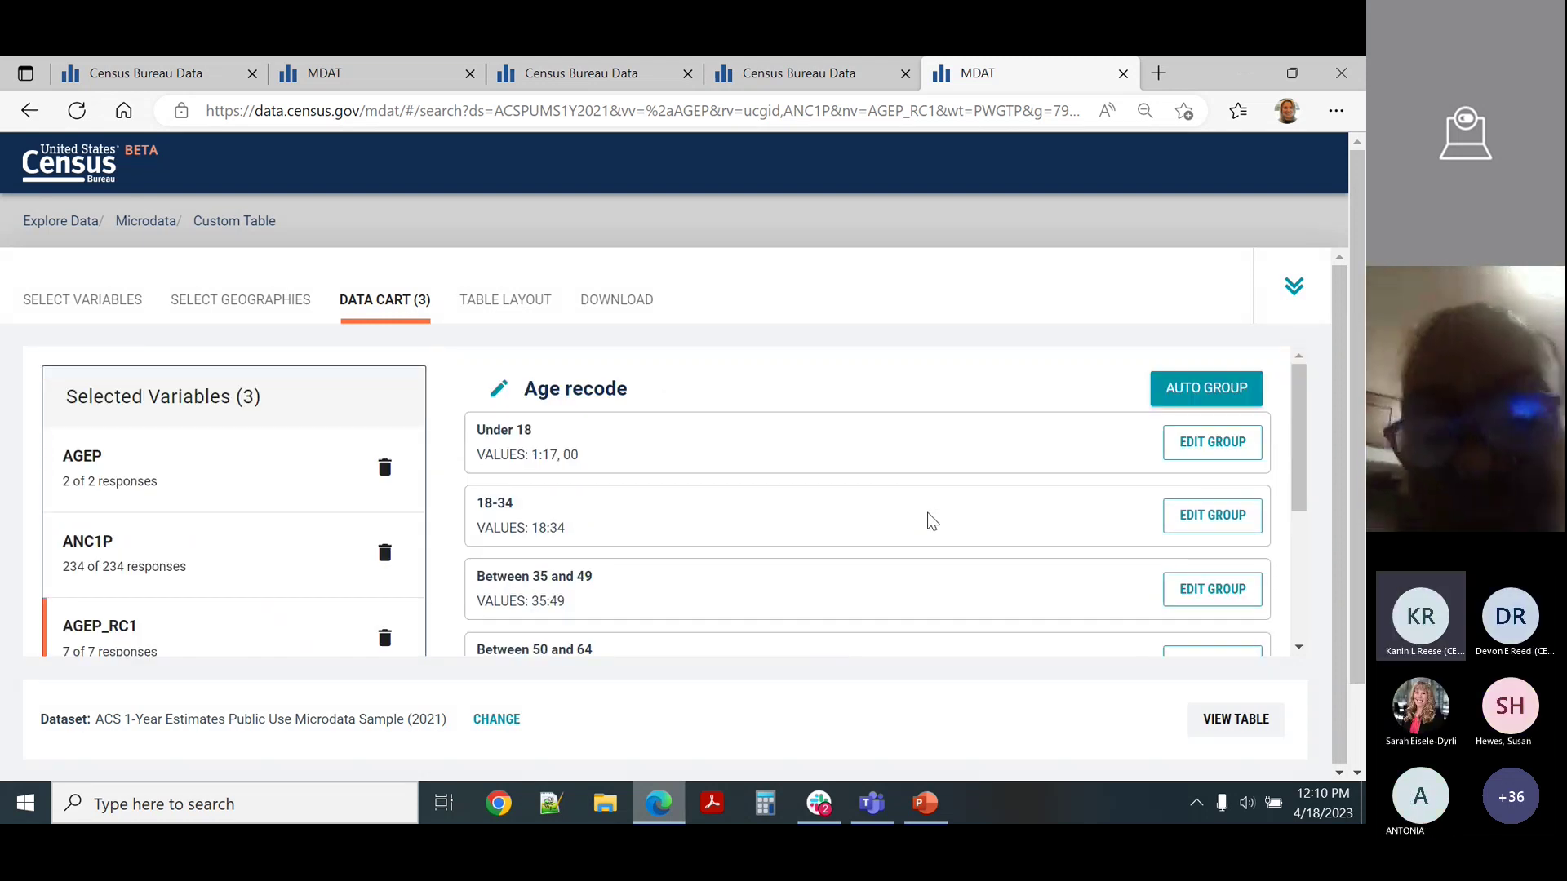
- In the table layout, set the values in table cells to Count
click(493, 302)
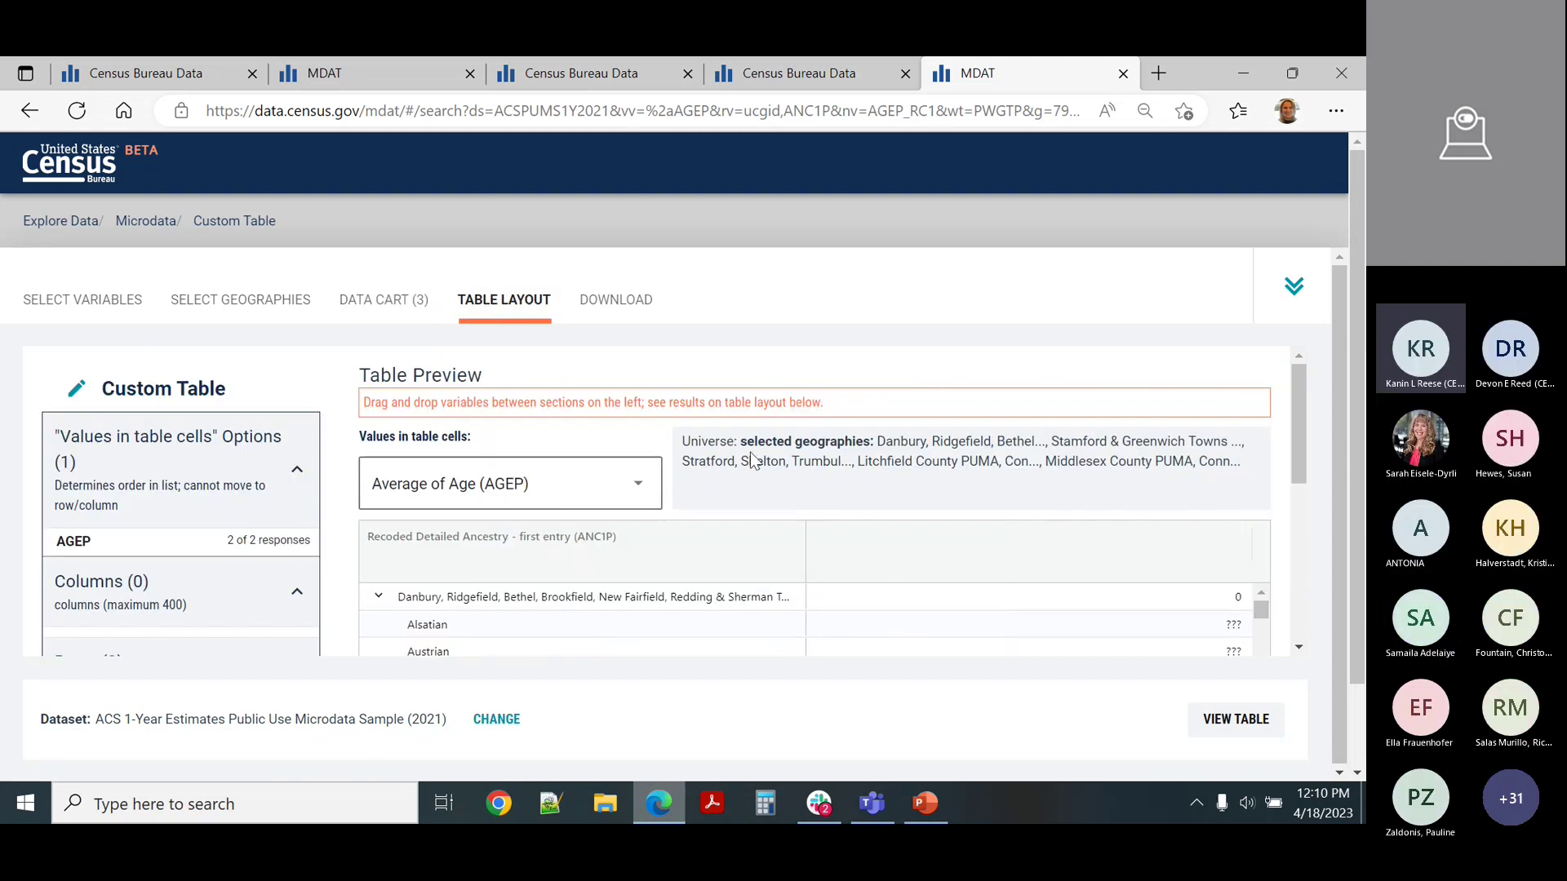
click(515, 495)
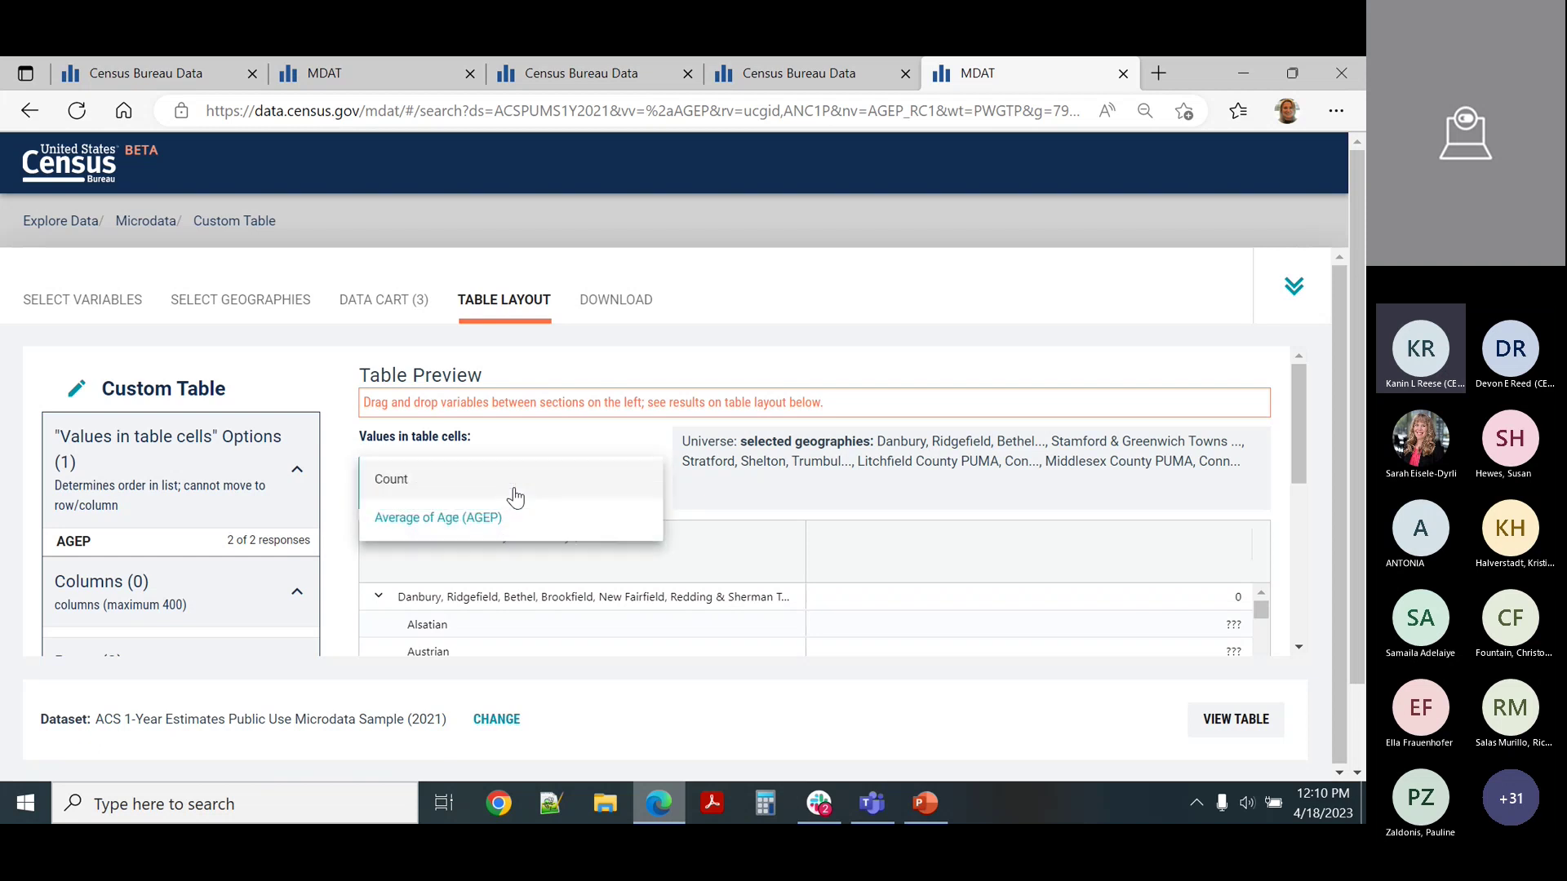
click(445, 484)
- Place the age recode AGEP_RC1 and the Selected Geographies on the table's columns, with the geographies above the age recode
scroll(762, 527, down, 5)
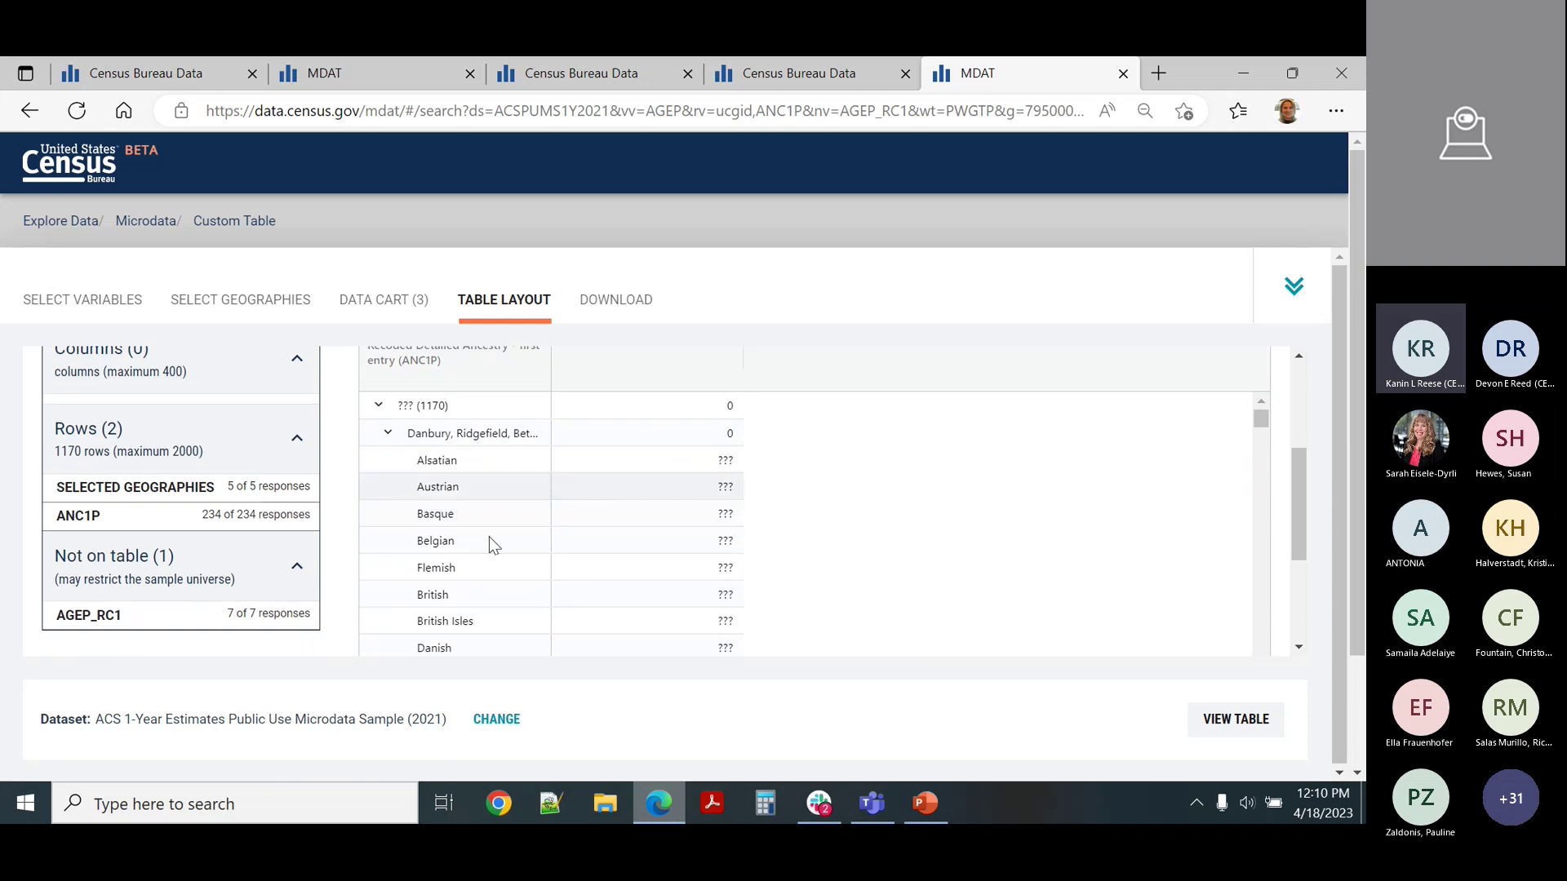
scroll(488, 568, down, 1)
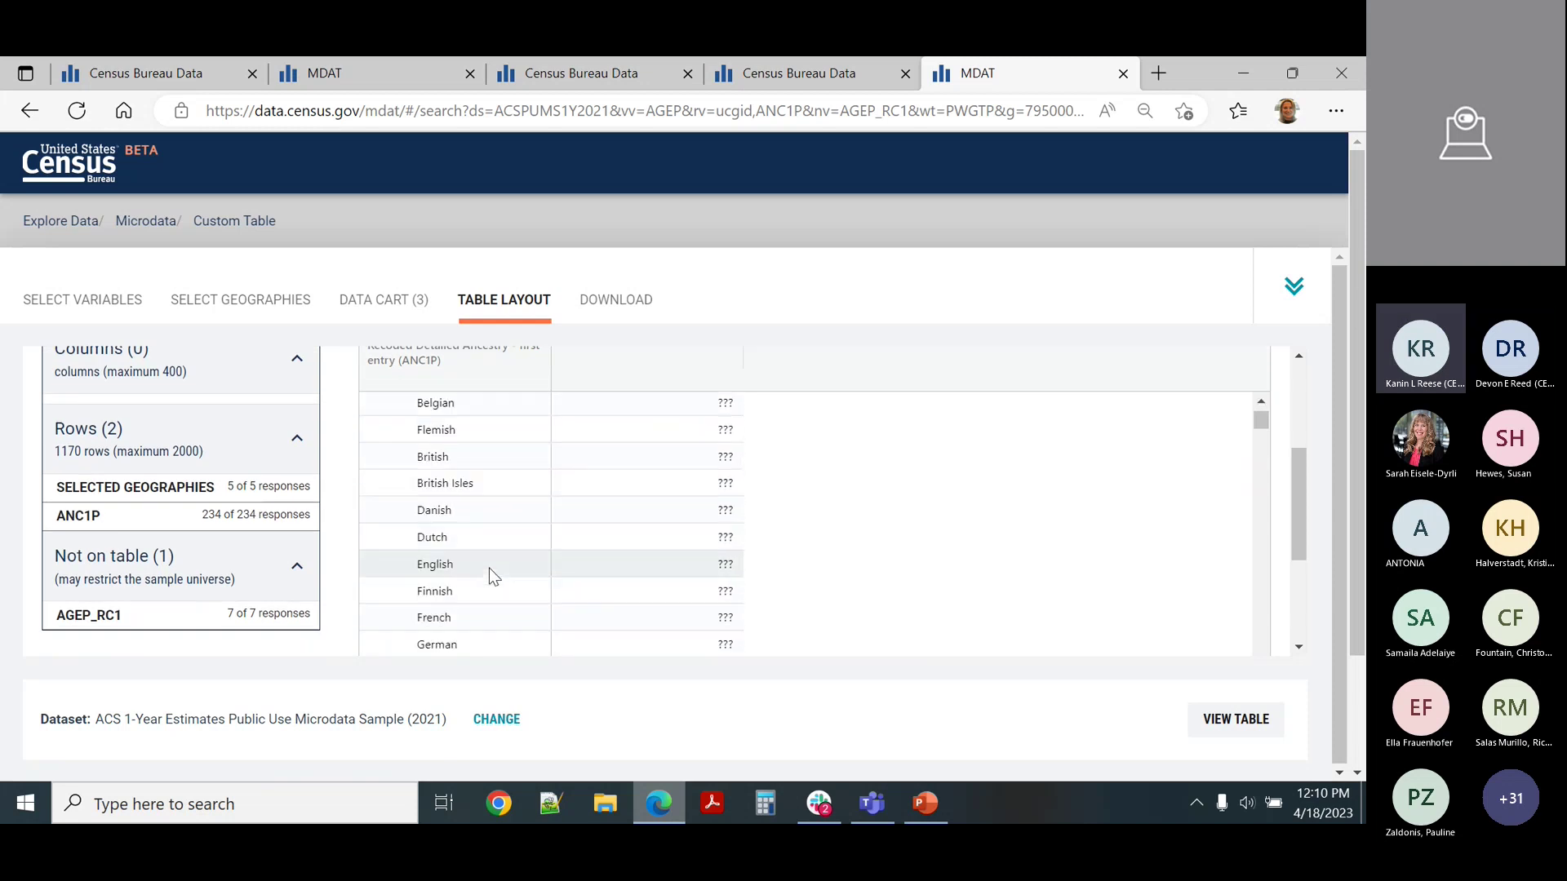
scroll(488, 568, up, 1)
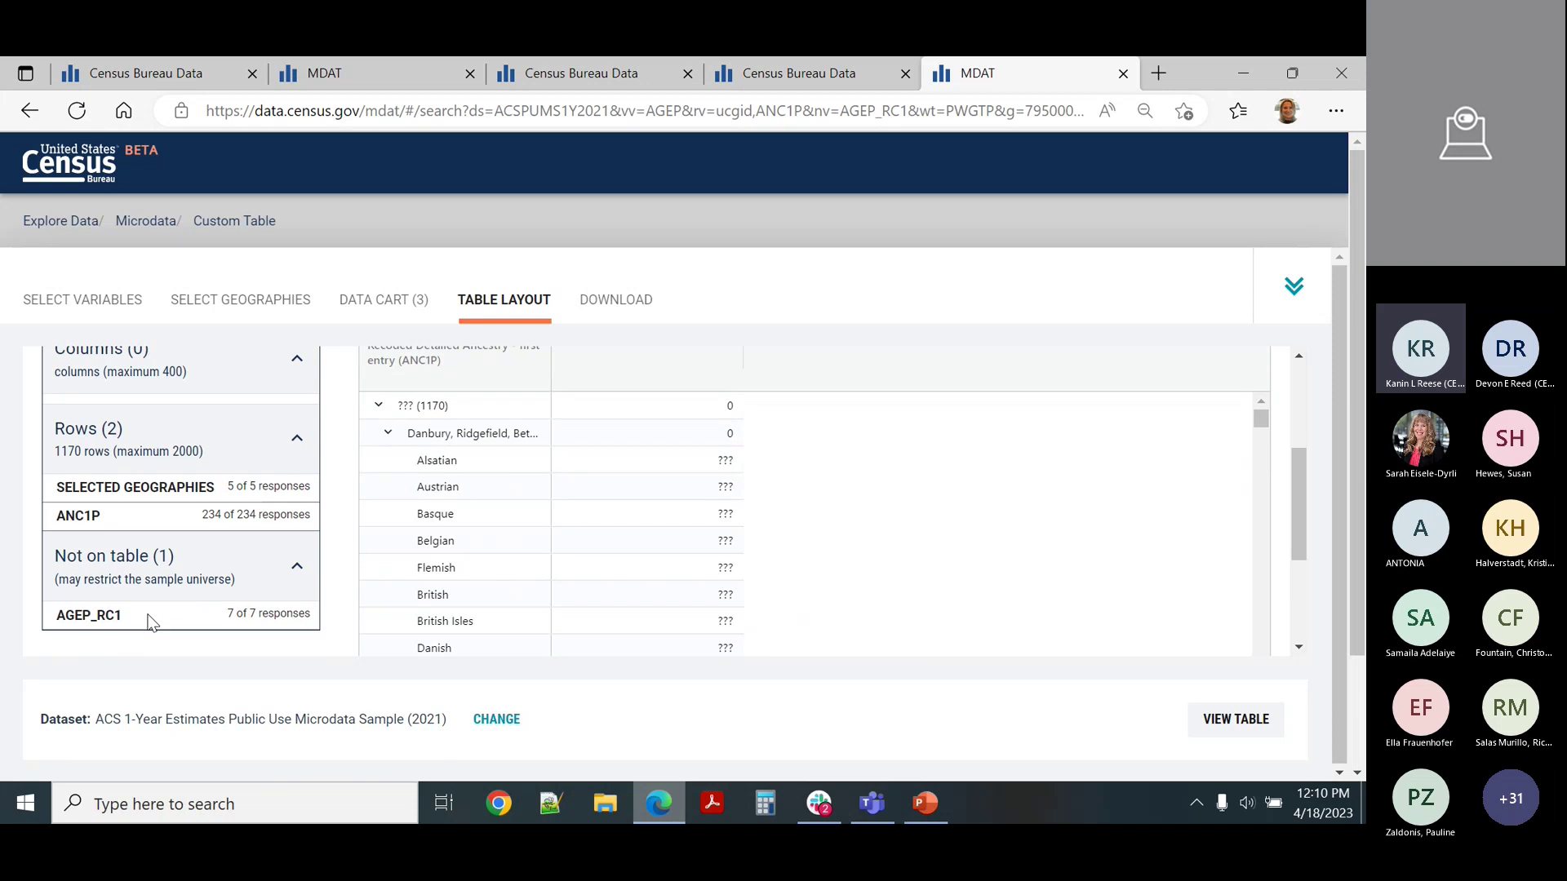
drag(147, 622, 144, 414)
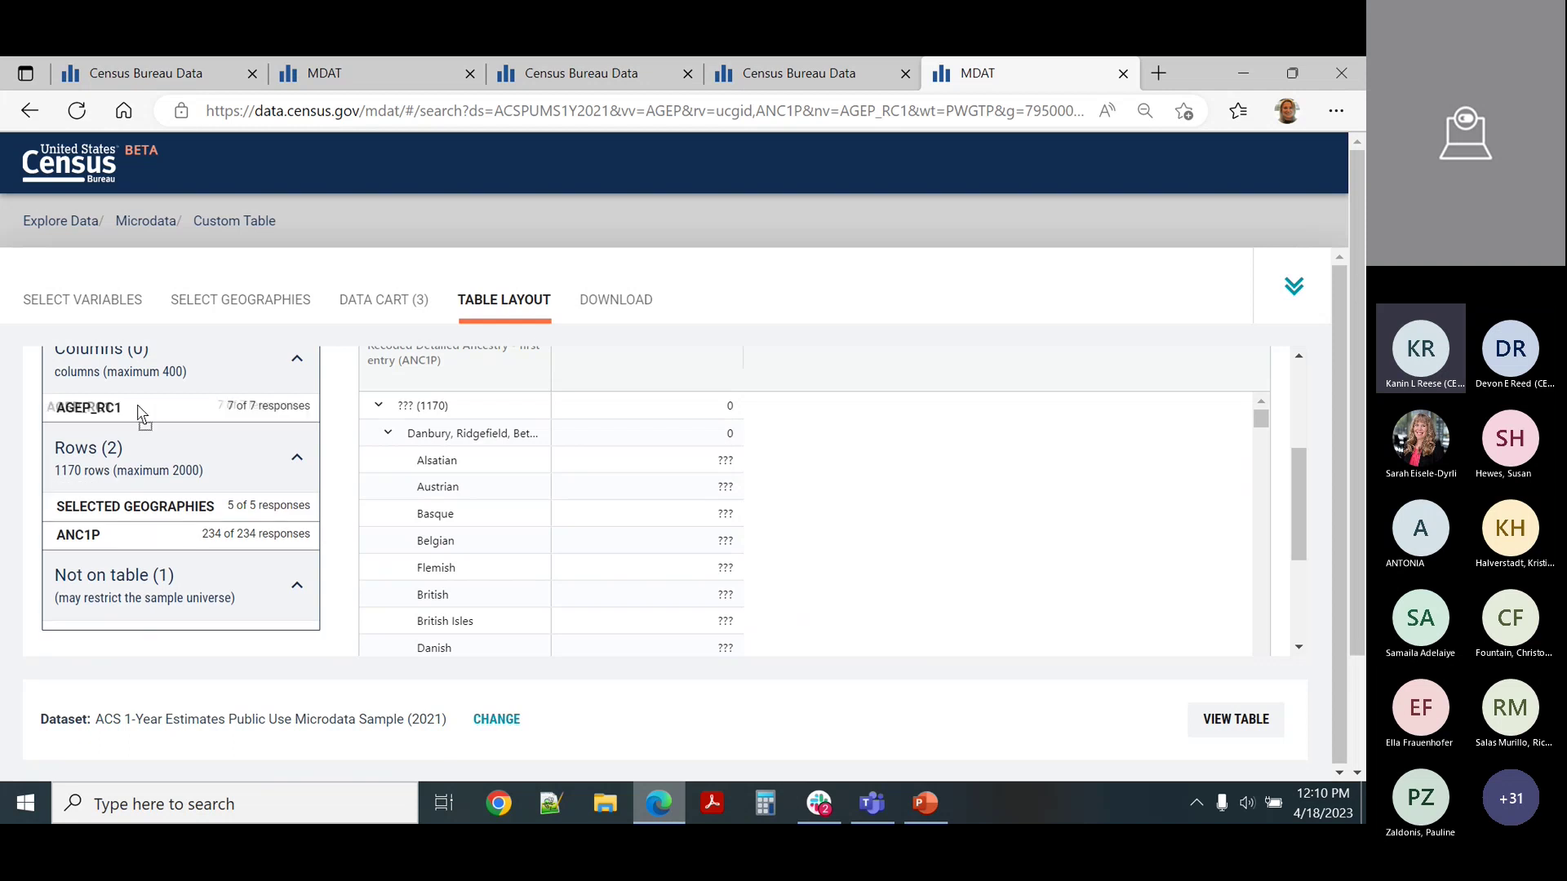
drag(150, 502, 144, 406)
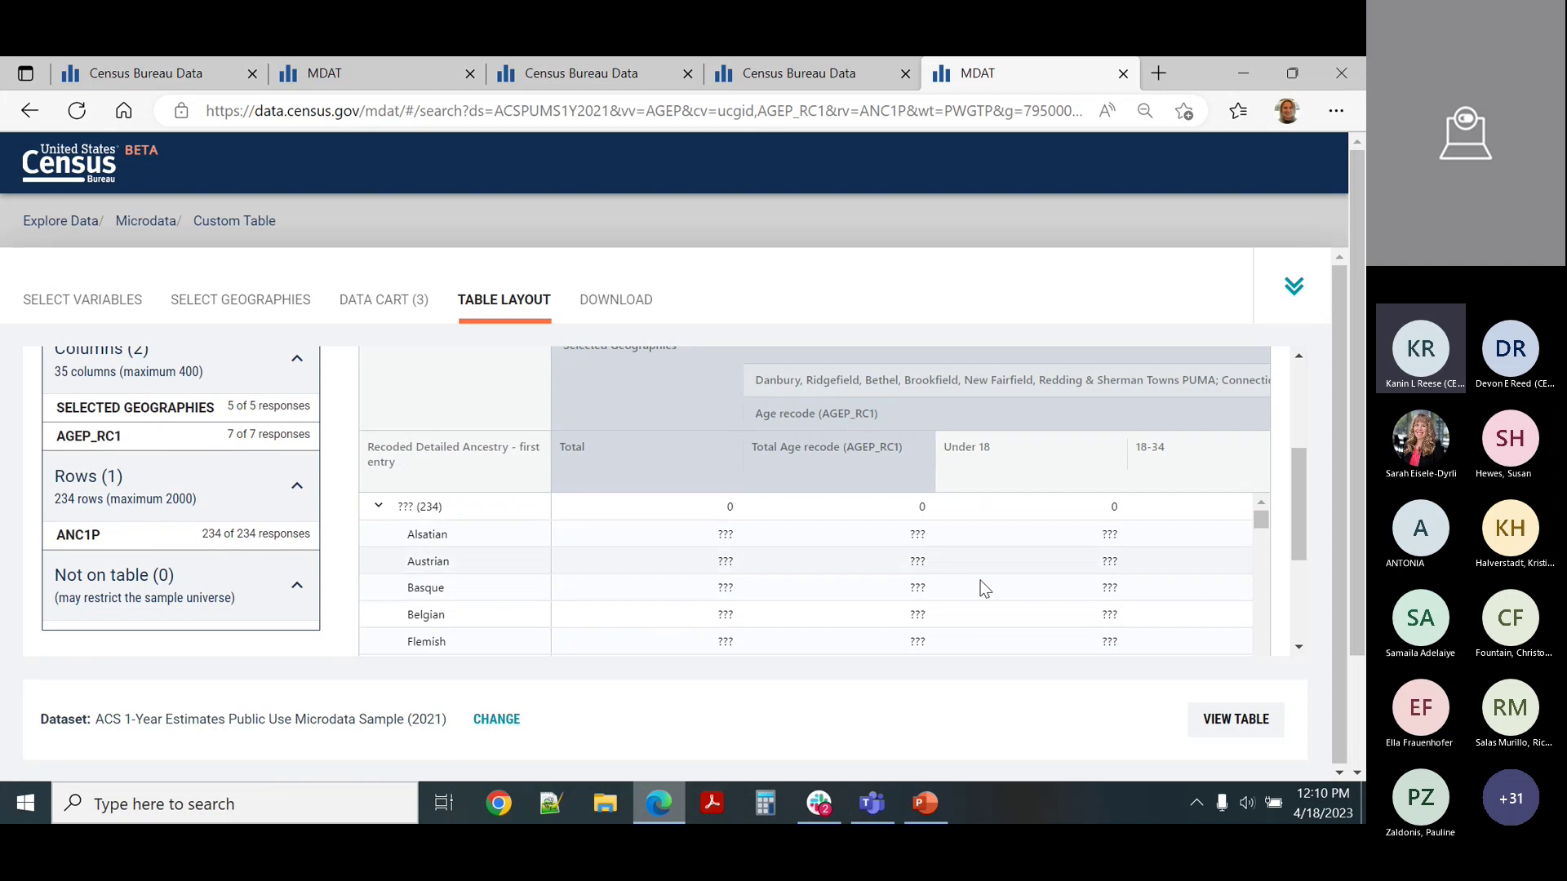
scroll(937, 542, down, 1)
scroll(1208, 531, up, 1)
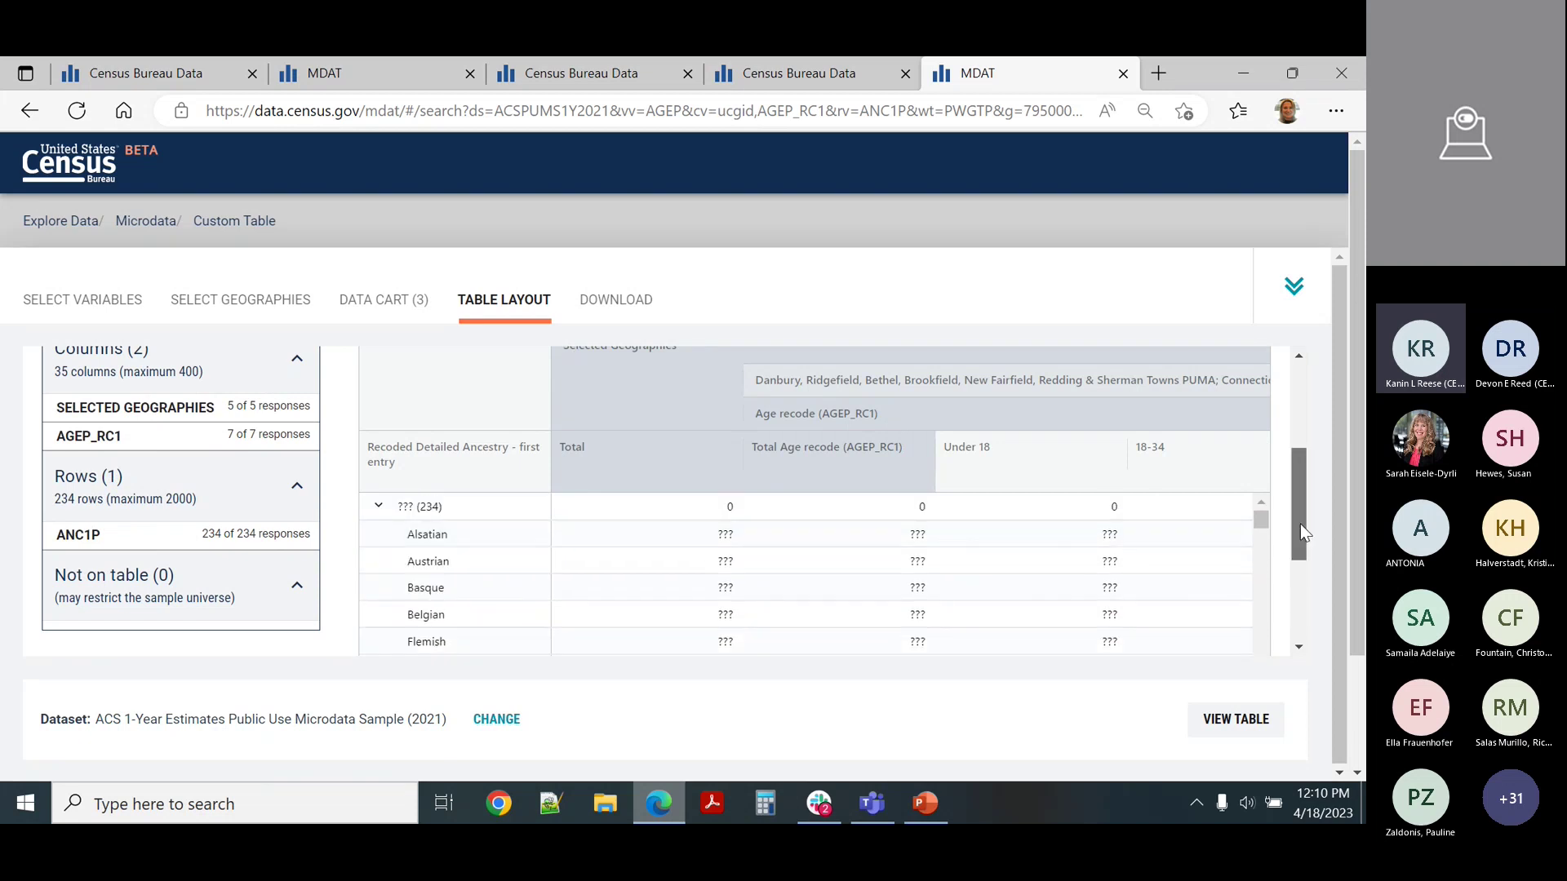
- Try AGEP_RC1 on the rows beneath ANC1P and return it to the columns beneath Selected Geographies
mouse_move(1300, 524)
mouse_down()
mouse_move(1300, 498)
mouse_move(1301, 527)
mouse_up()
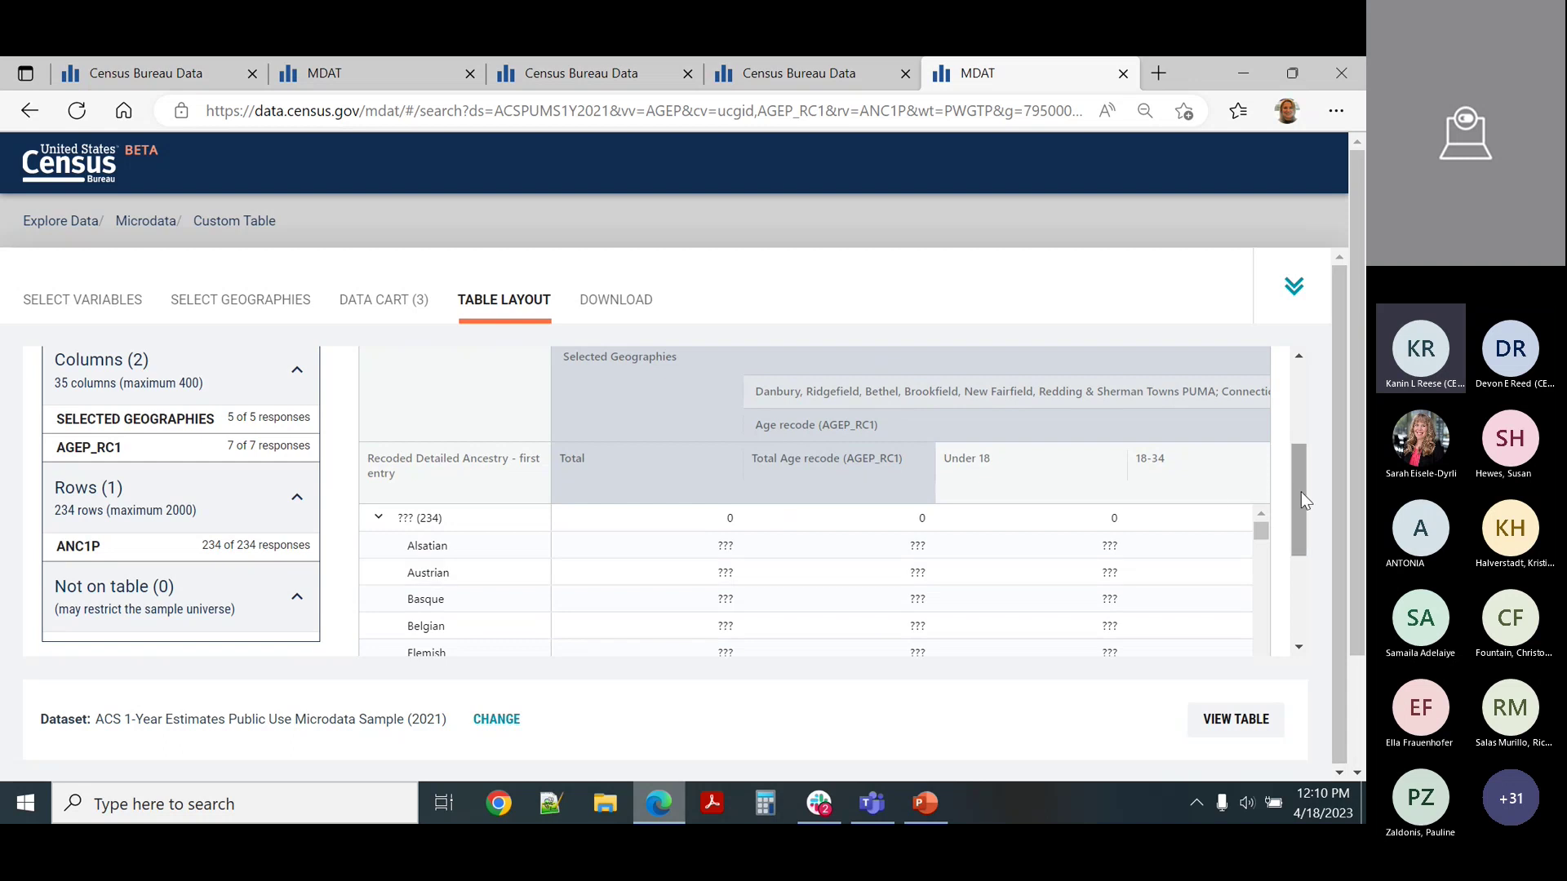
mouse_move(1301, 492)
mouse_down()
mouse_move(1301, 520)
mouse_move(1301, 506)
mouse_up()
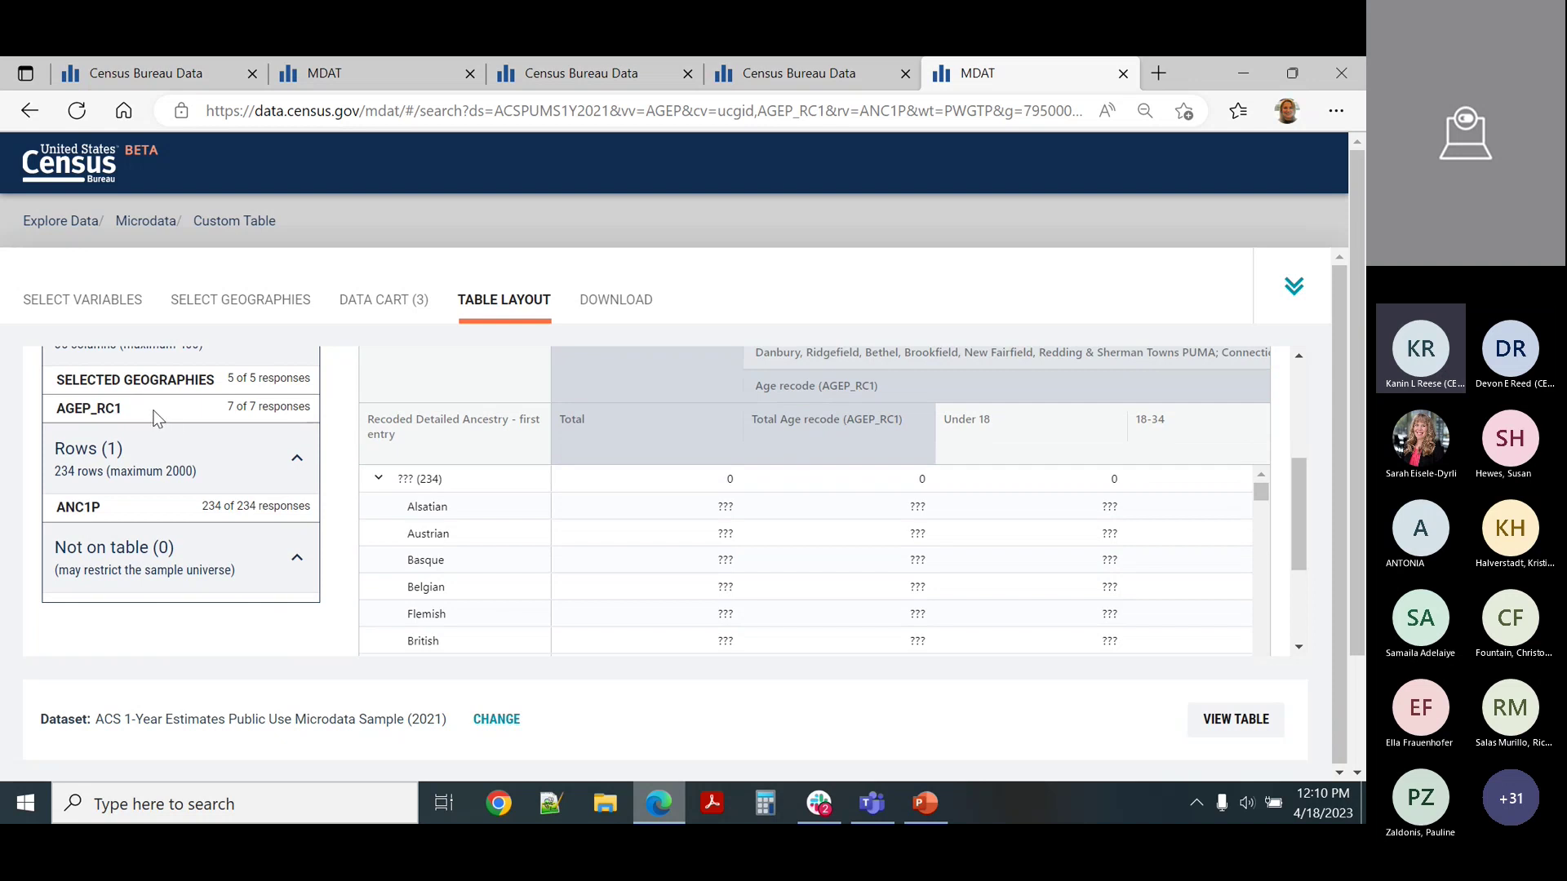
drag(158, 418, 143, 513)
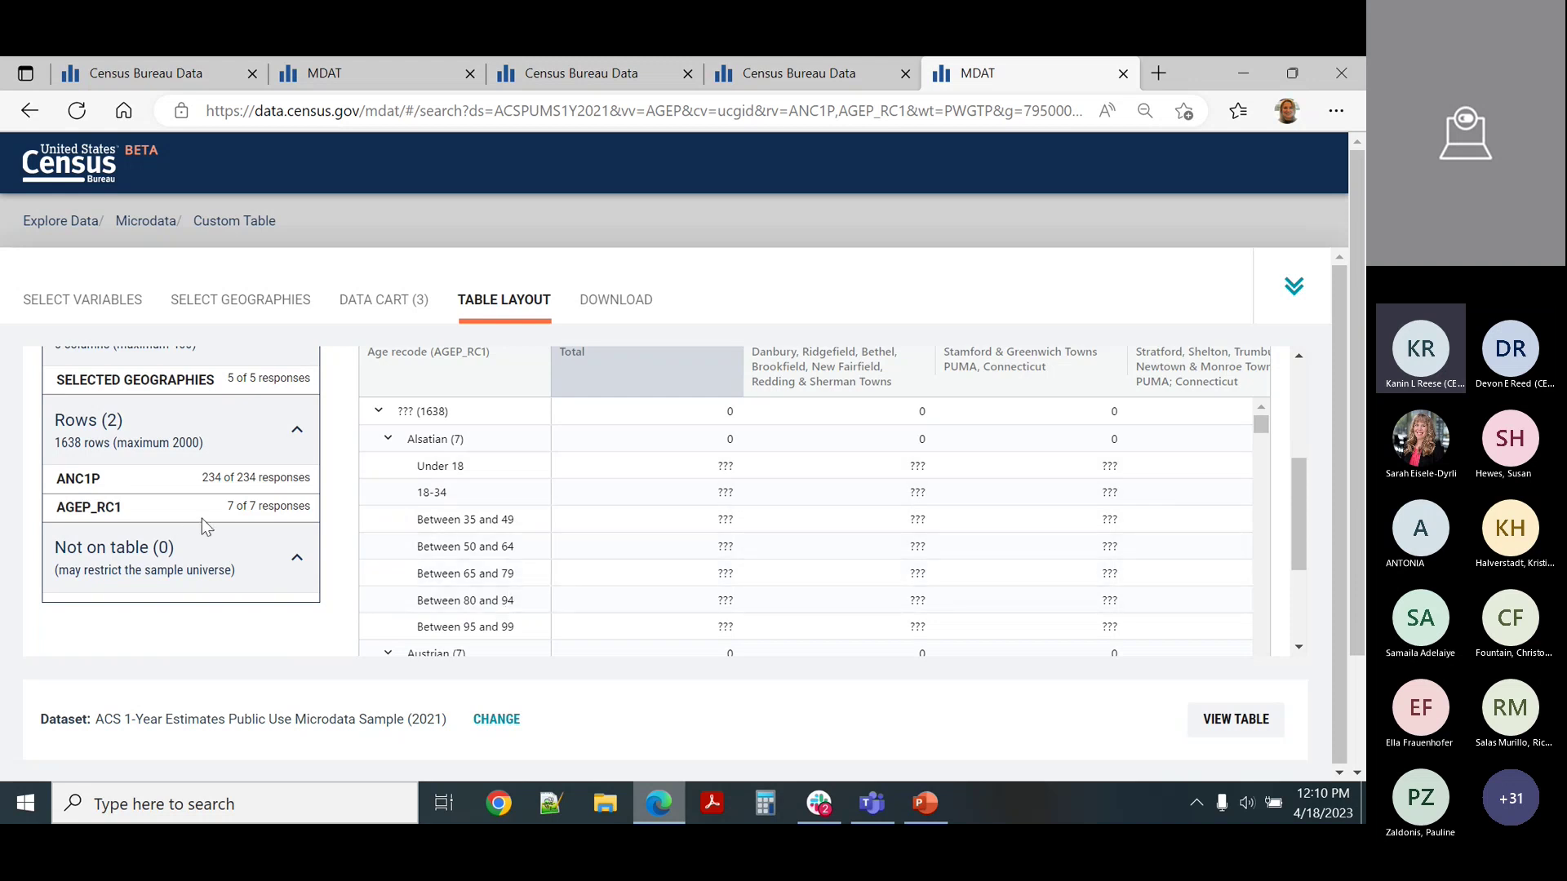
drag(150, 514, 155, 406)
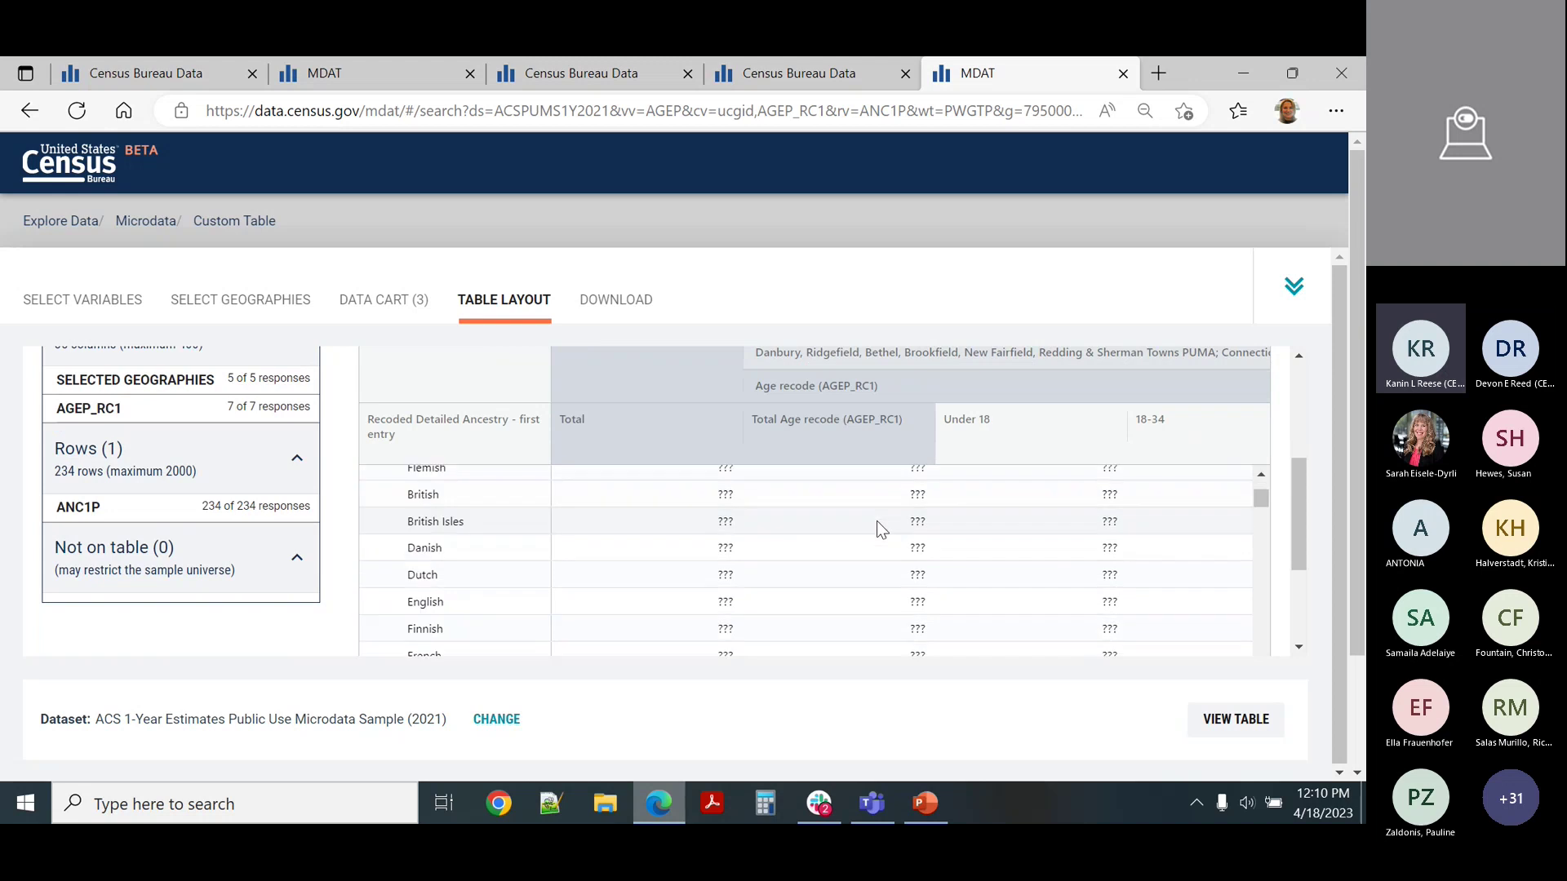
- View the finished custom table and widen its Recoded Detailed Ancestry column until the full ancestry labels fit
scroll(880, 527, down, 10)
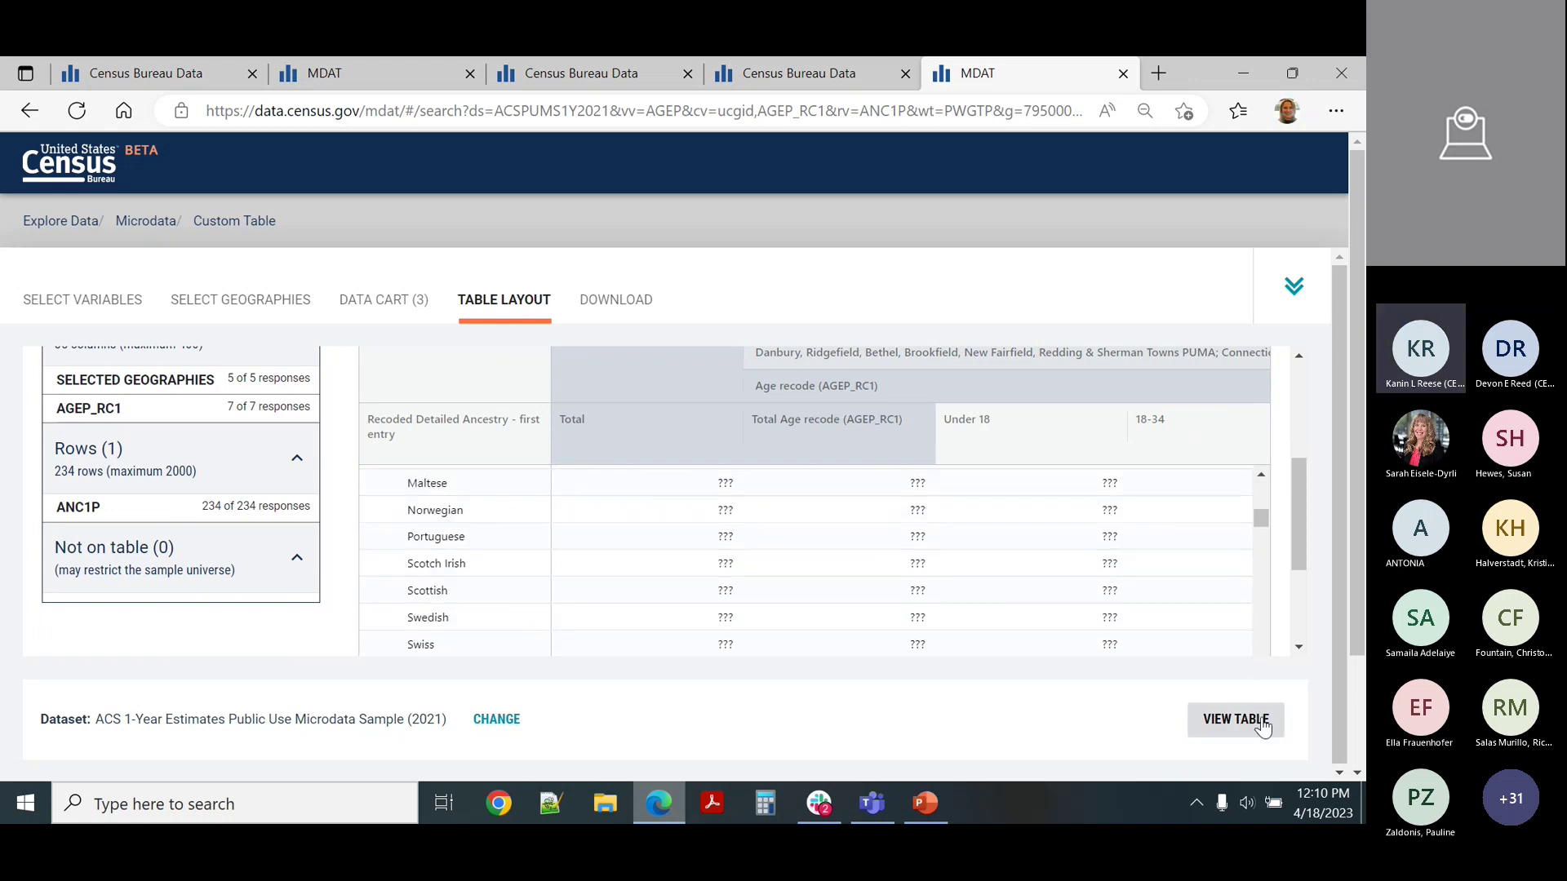
click(1264, 725)
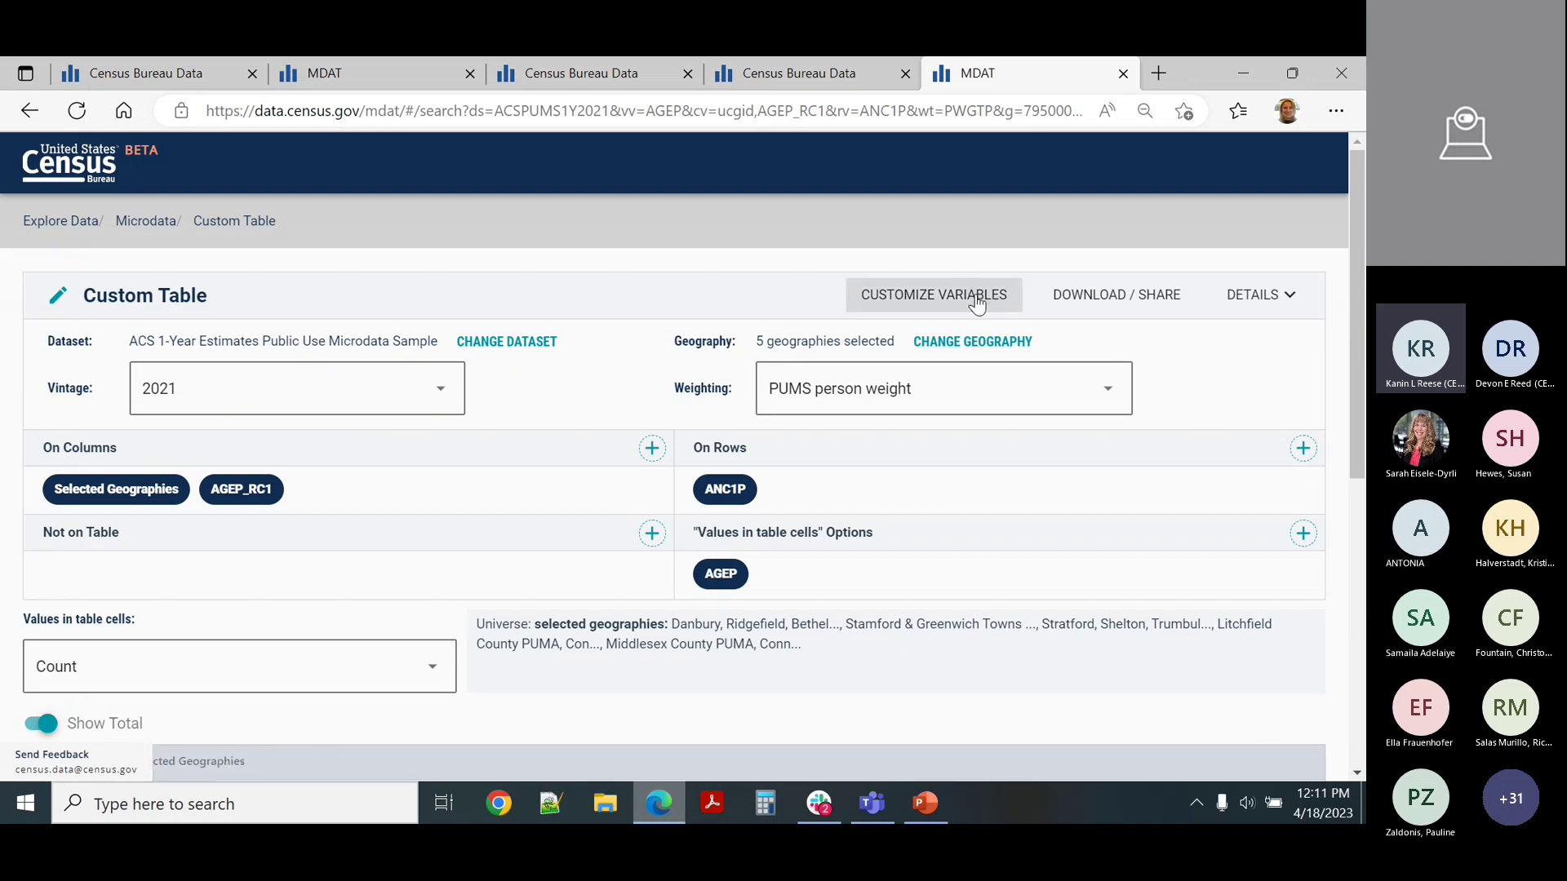
scroll(1007, 560, down, 7)
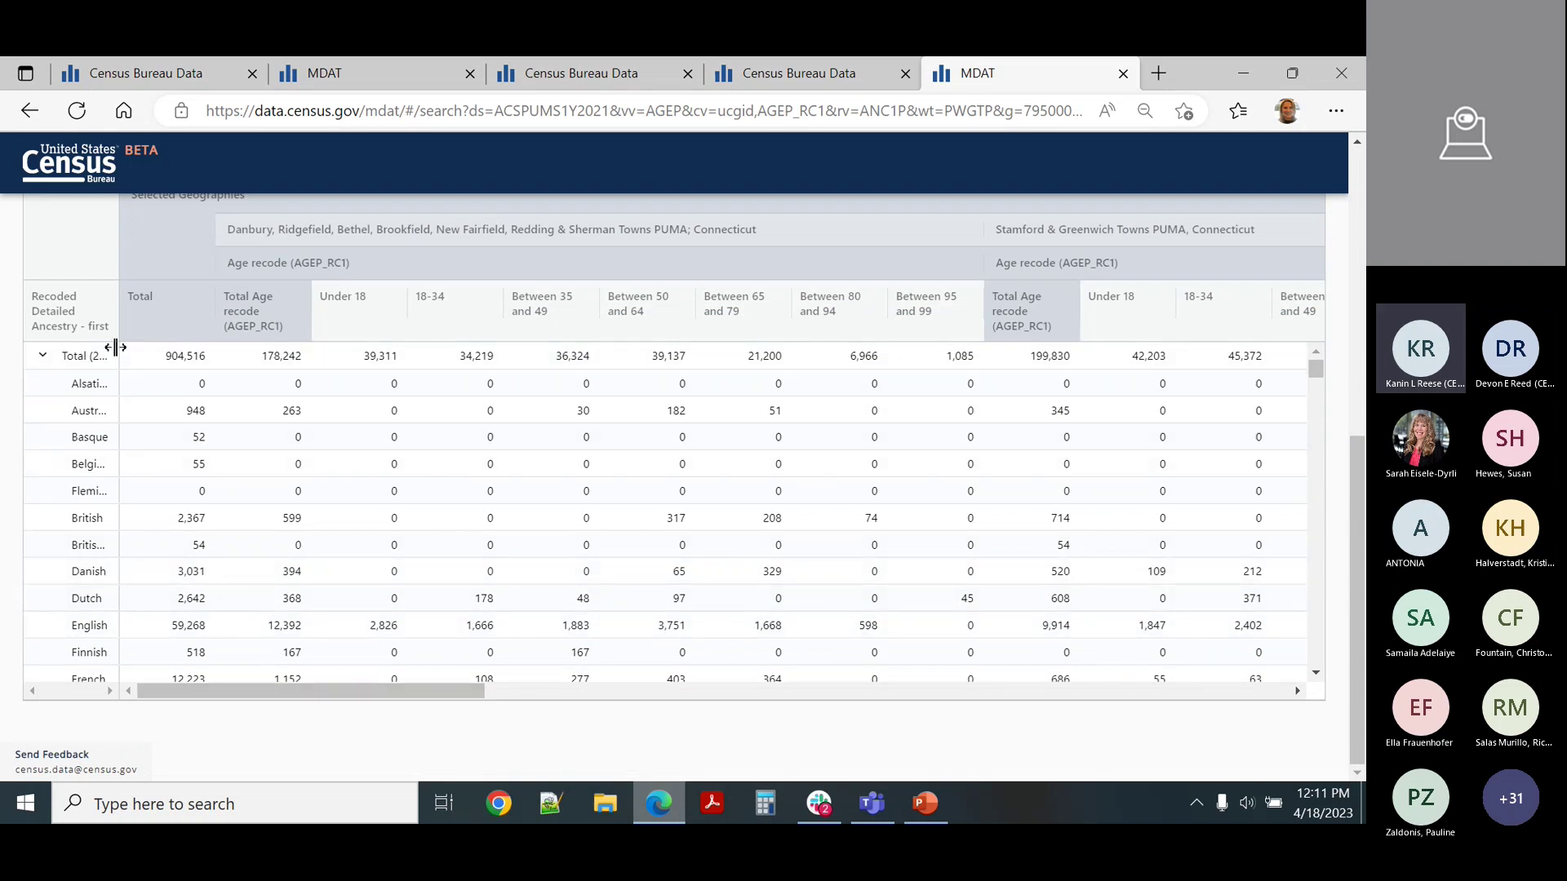
drag(115, 348, 194, 366)
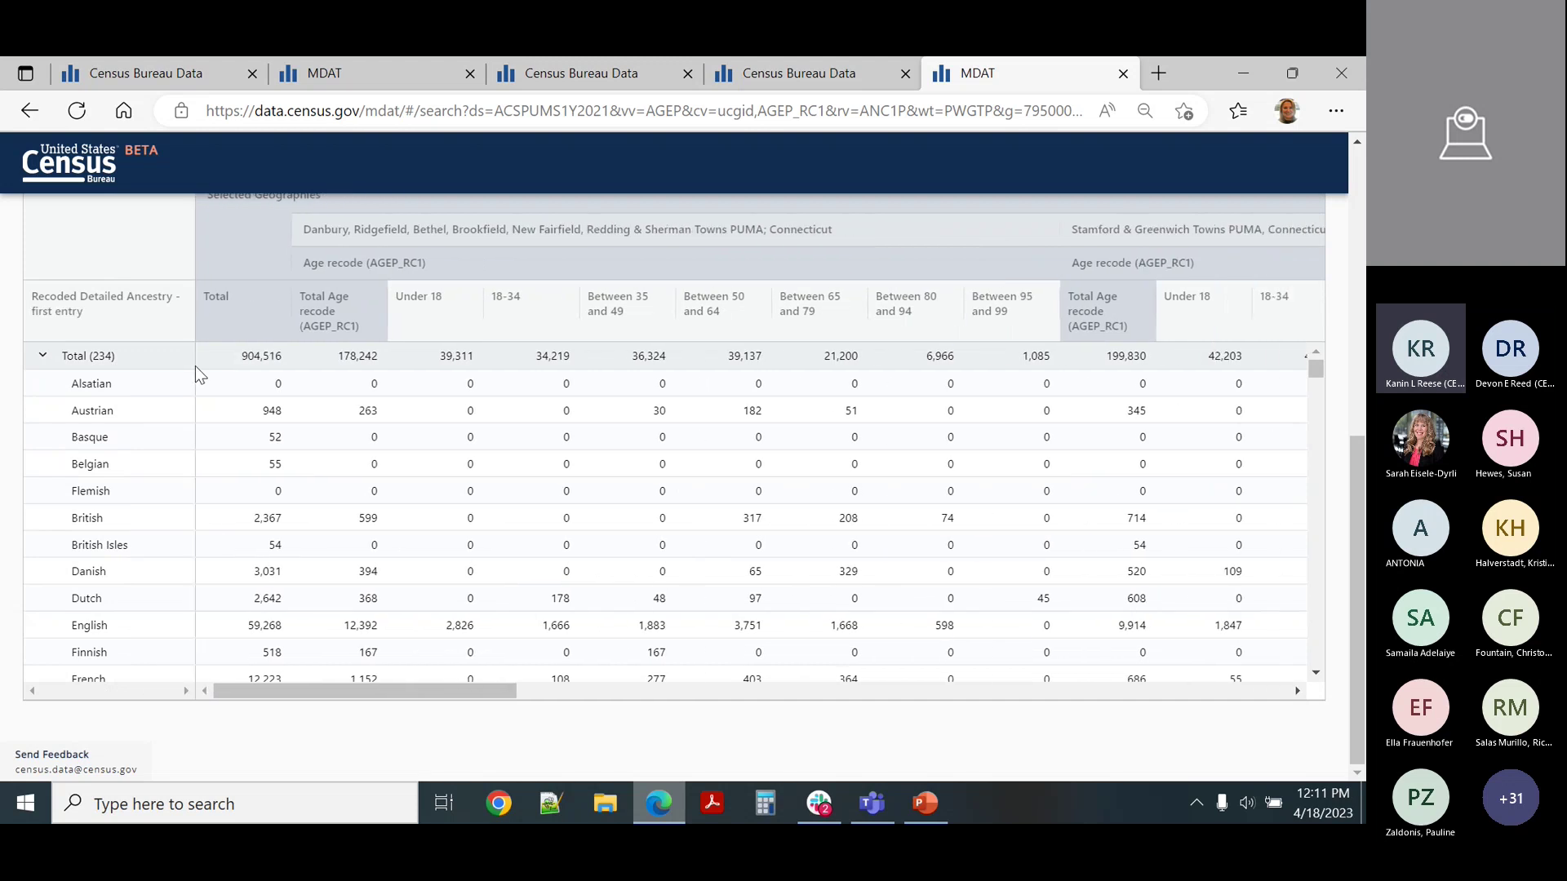
- Look through the ancestry rows of the finished custom table as far as Maltese and return to the Total row
mouse_move(431, 692)
mouse_down()
mouse_move(726, 692)
mouse_move(431, 692)
mouse_up()
scroll(767, 582, down, 2)
scroll(768, 583, down, 3)
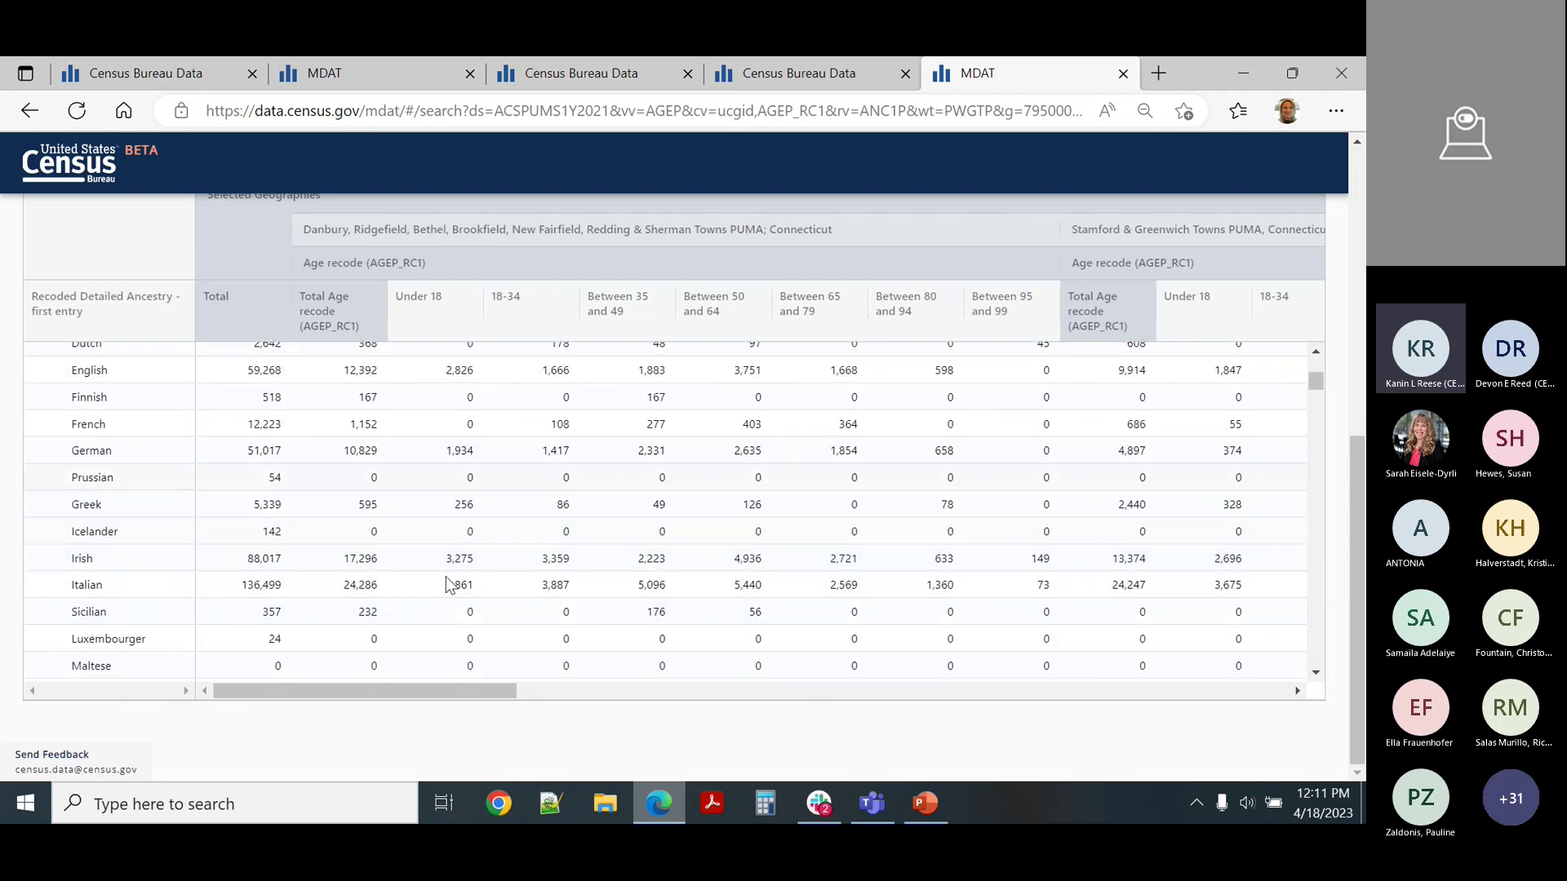
mouse_move(454, 691)
mouse_down()
mouse_move(1061, 692)
mouse_move(453, 690)
mouse_up()
scroll(494, 594, up, 5)
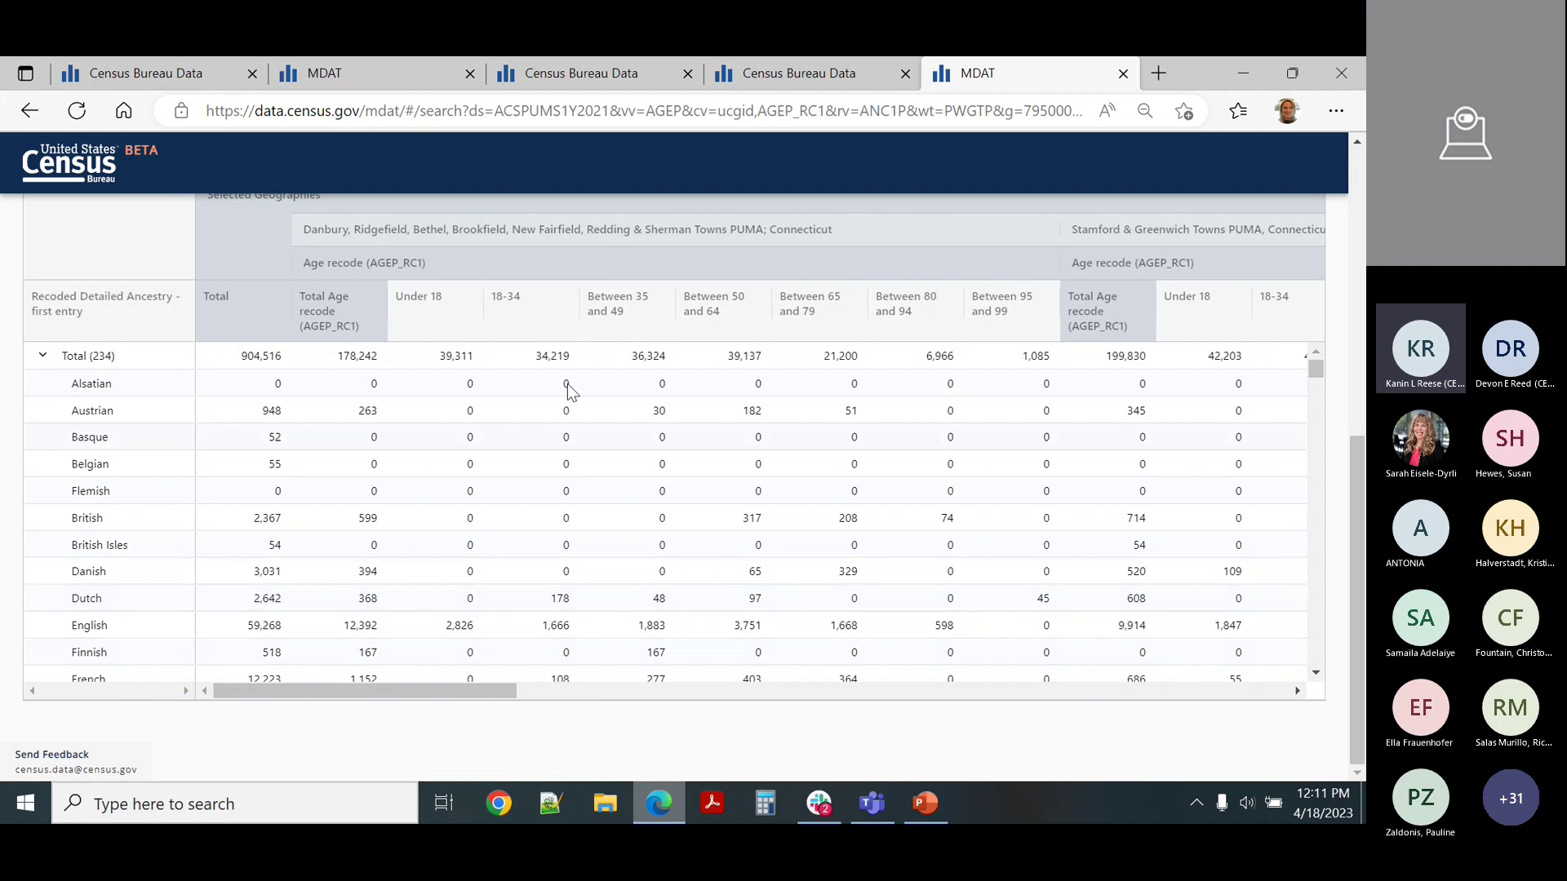
- Switch to the PowerPoint presentation and show the closing slides, Email Updates (slide 86) and Stay Connected (slide 87)
click(923, 805)
scroll(92, 739, down, 1)
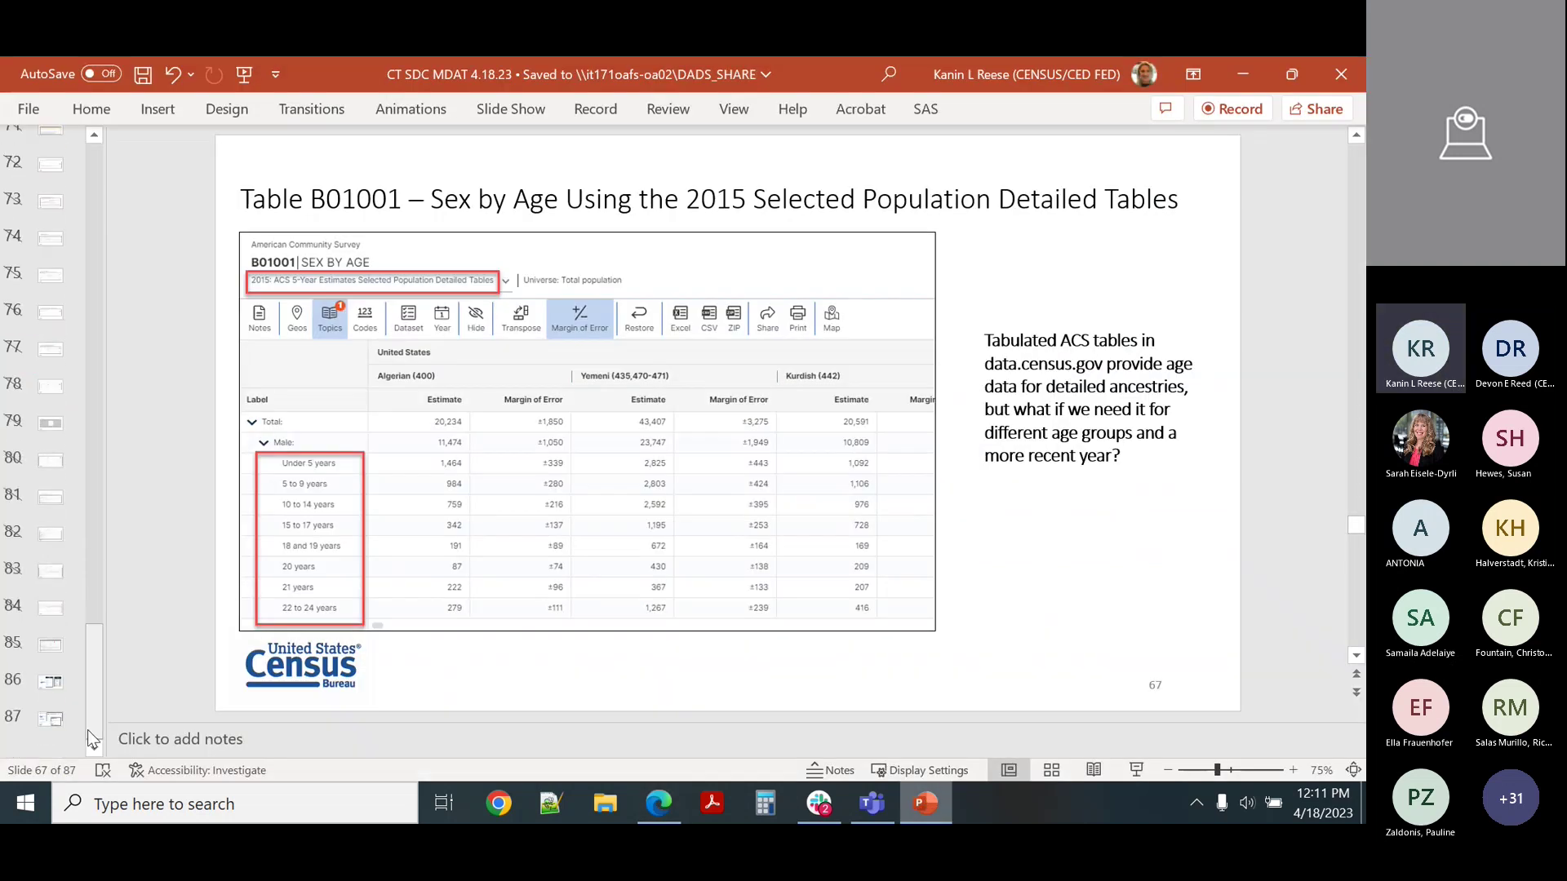
click(46, 571)
key(Down)
key(Down)
key(Down)
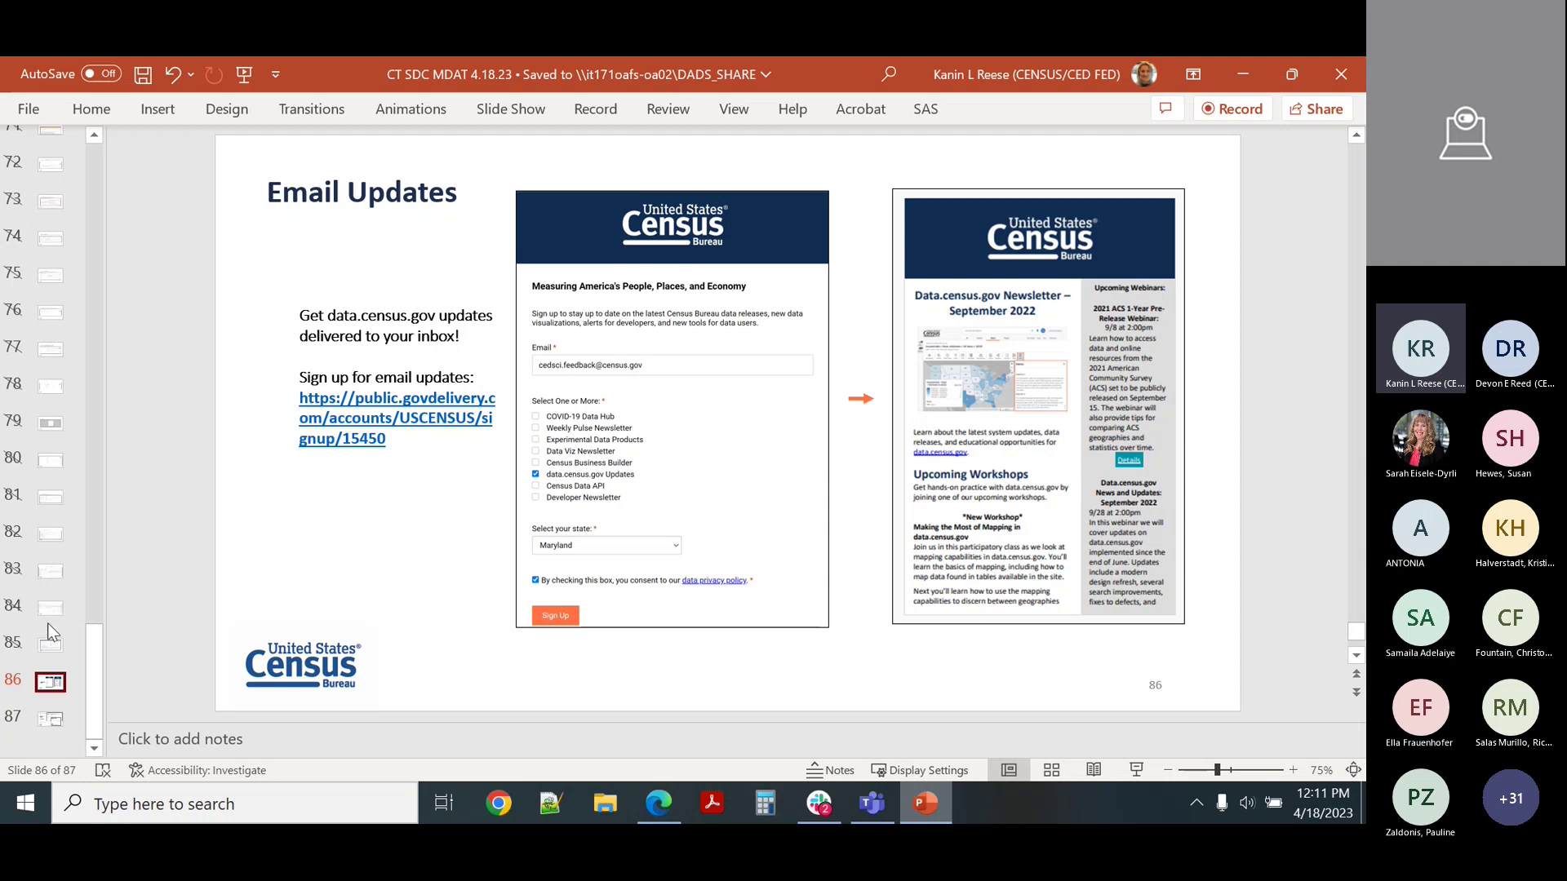
click(51, 719)
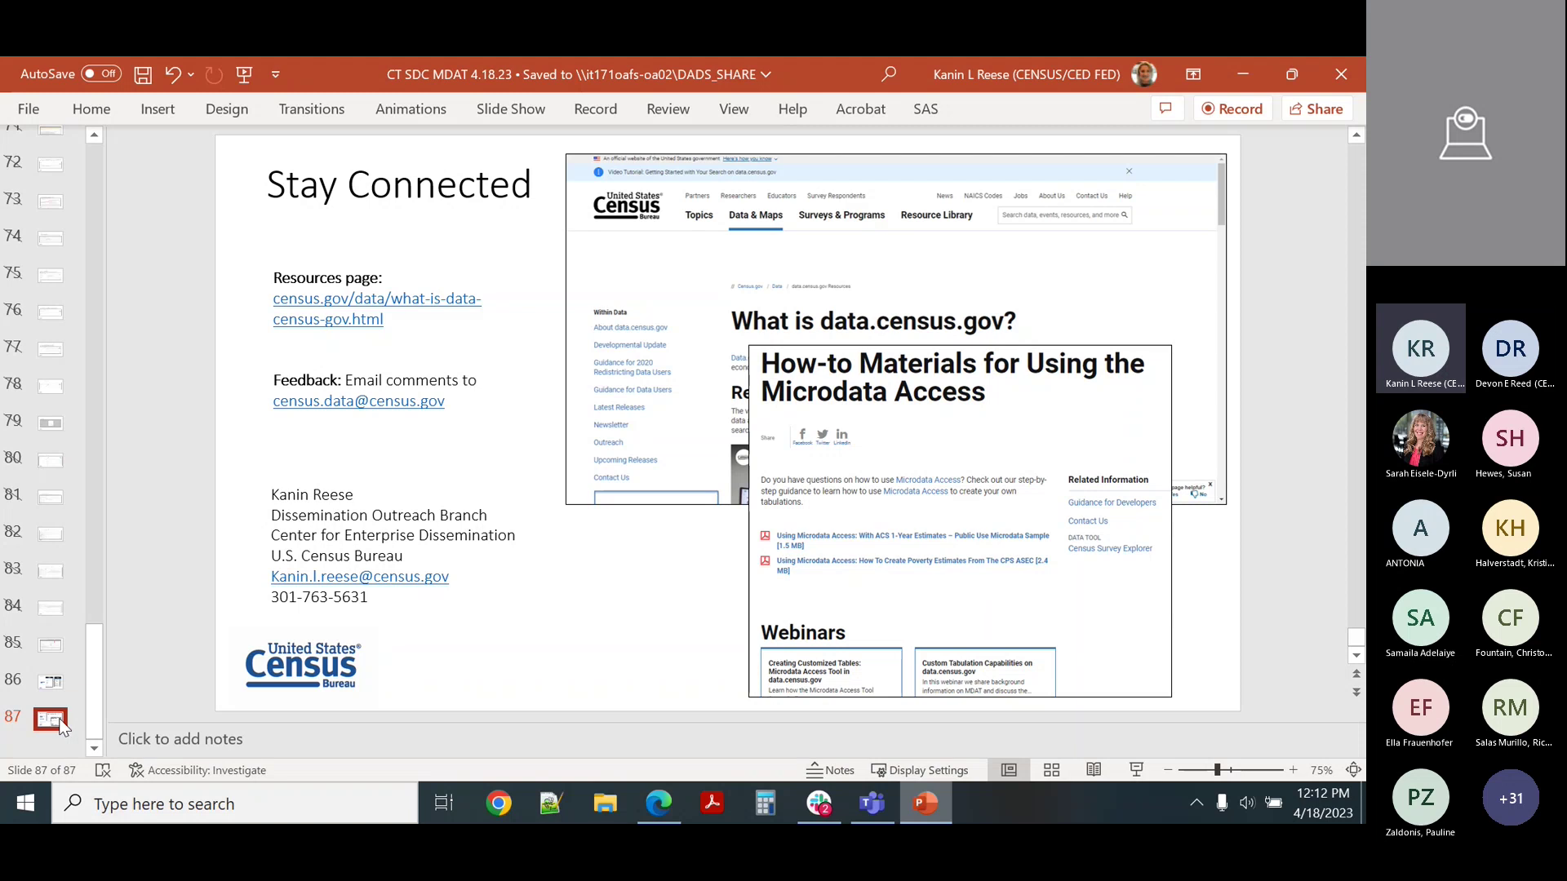
- Switch to the Teams meeting and stop sharing the screen
click(927, 808)
click(870, 808)
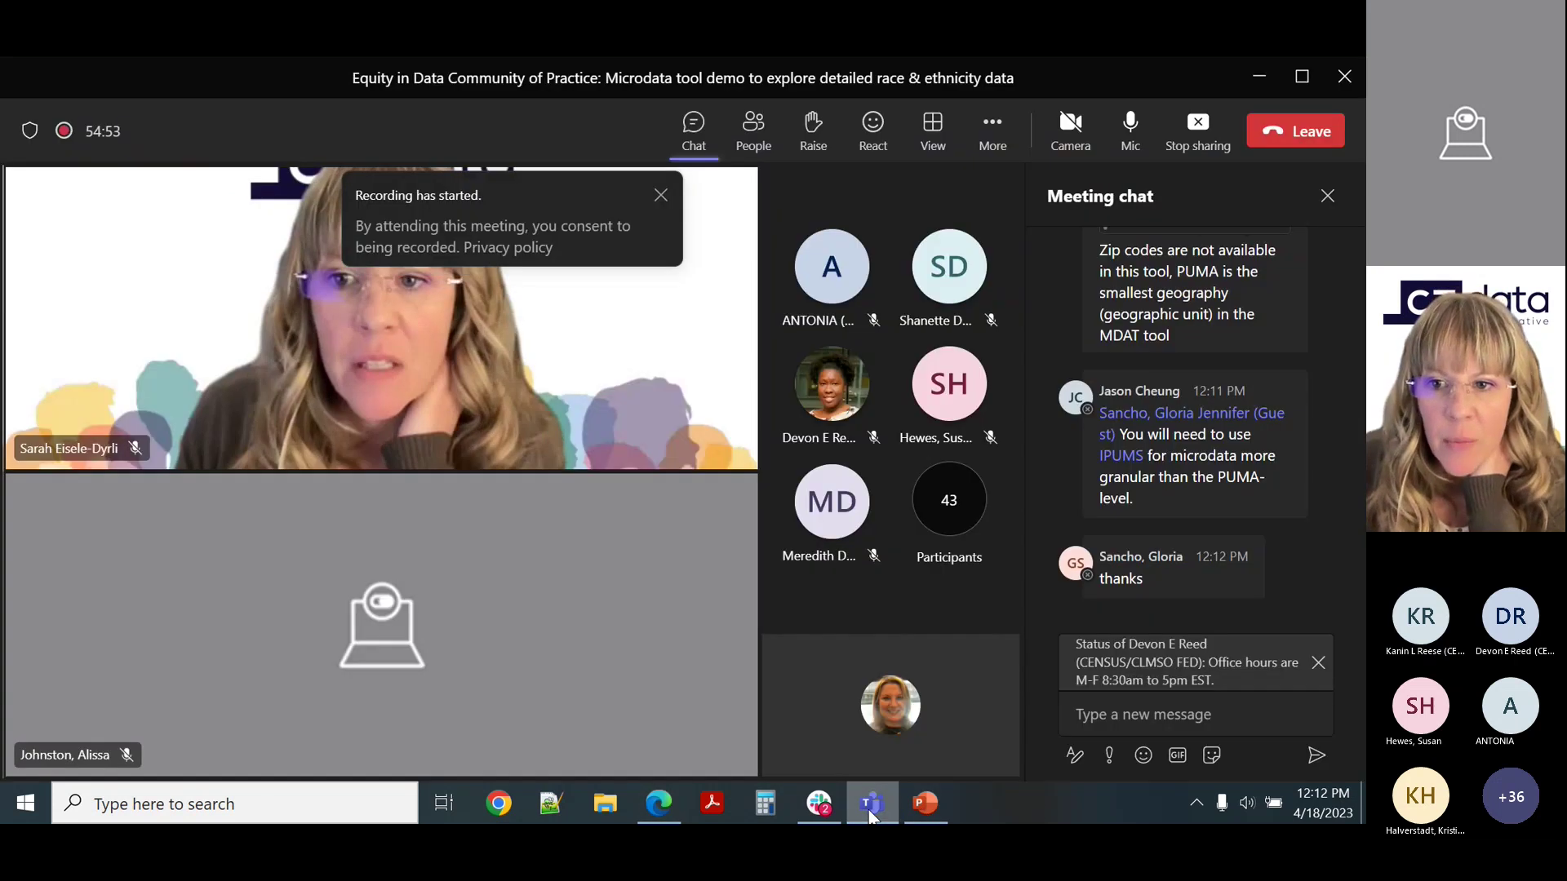
click(1198, 141)
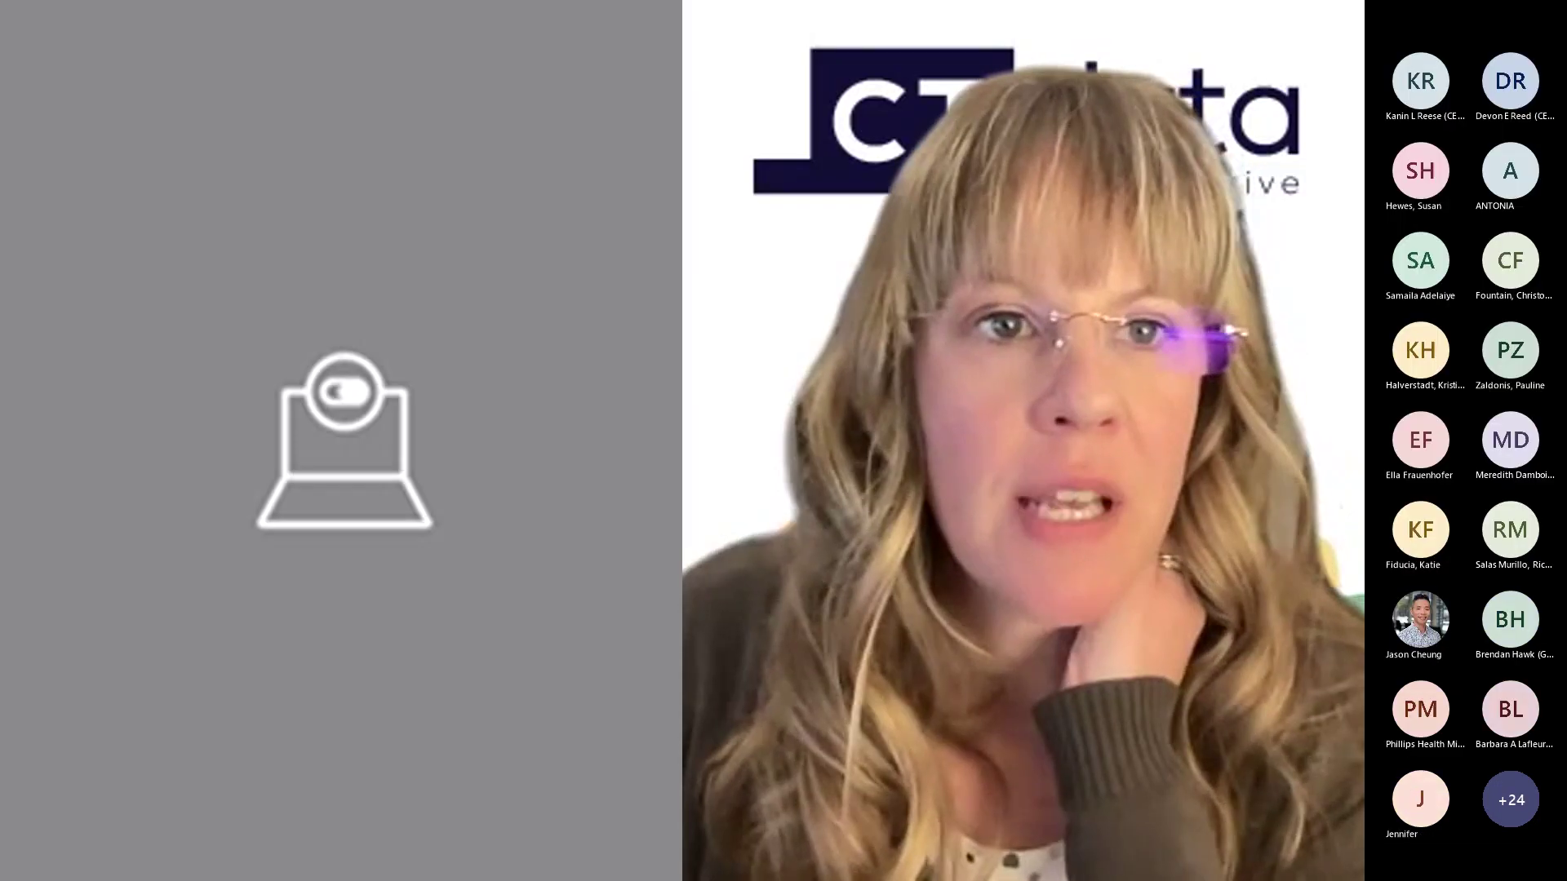